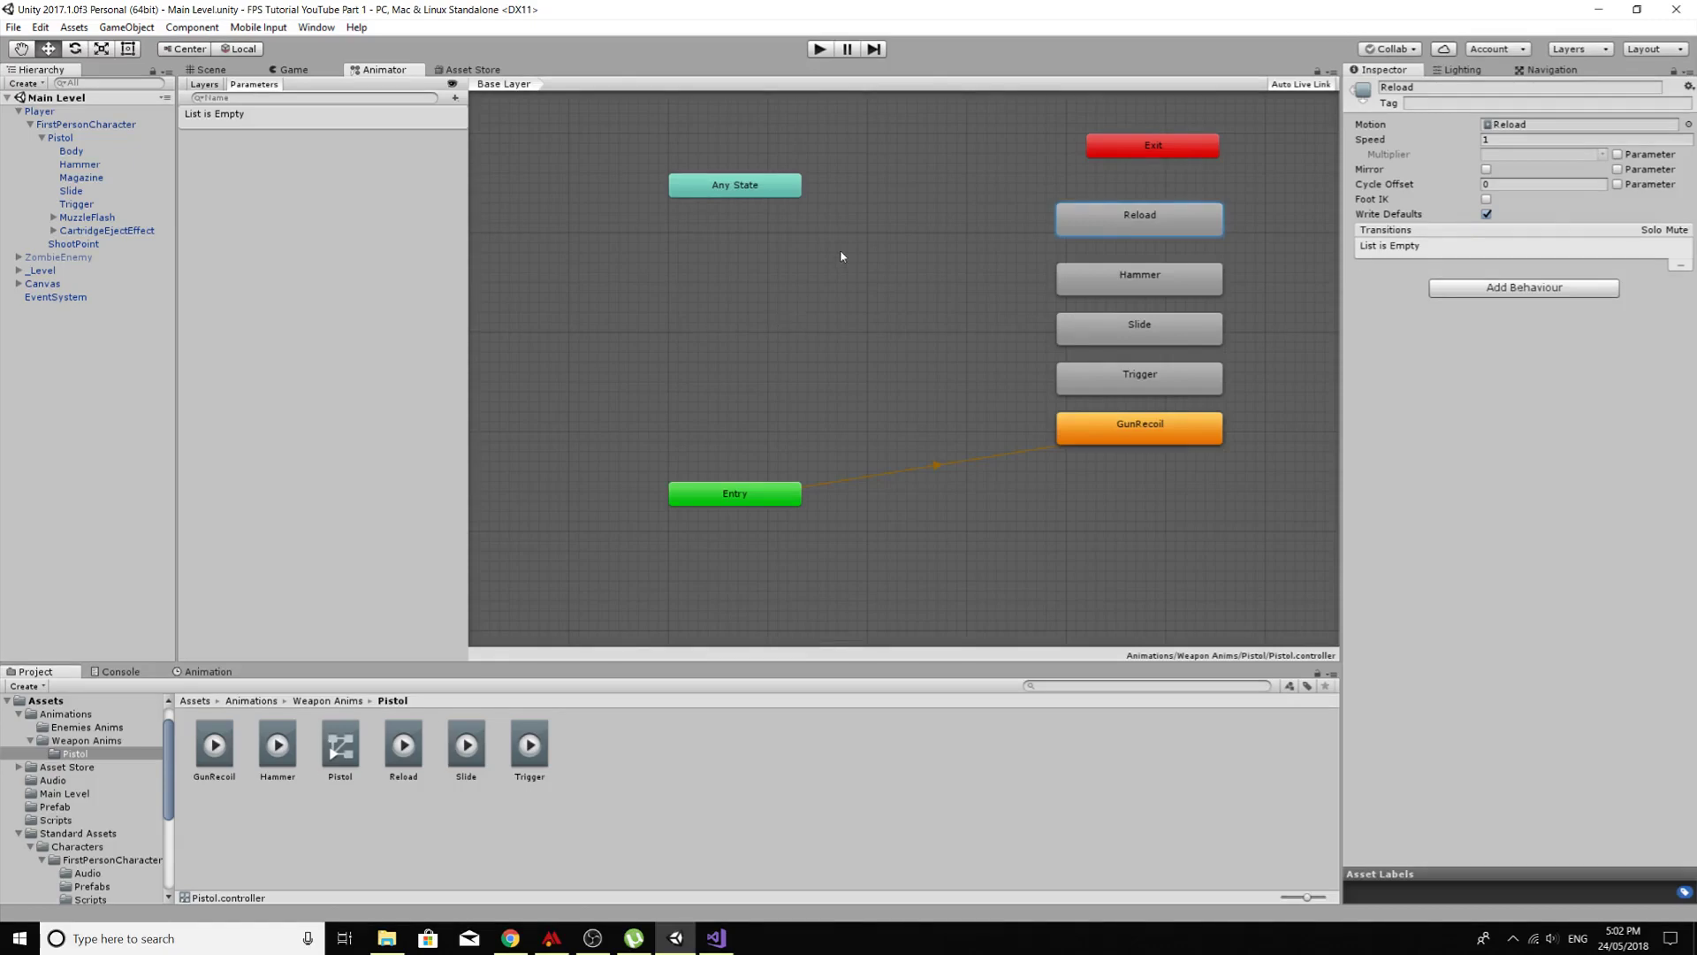
# Step: Inspect the Hammer, Slide and Trigger states in the Pistol animator graph
pyautogui.moveTo(866, 288)
pyautogui.mouseDown(button='middle')
pyautogui.moveTo(783, 313)
pyautogui.moveTo(838, 293)
pyautogui.mouseUp(button='middle')
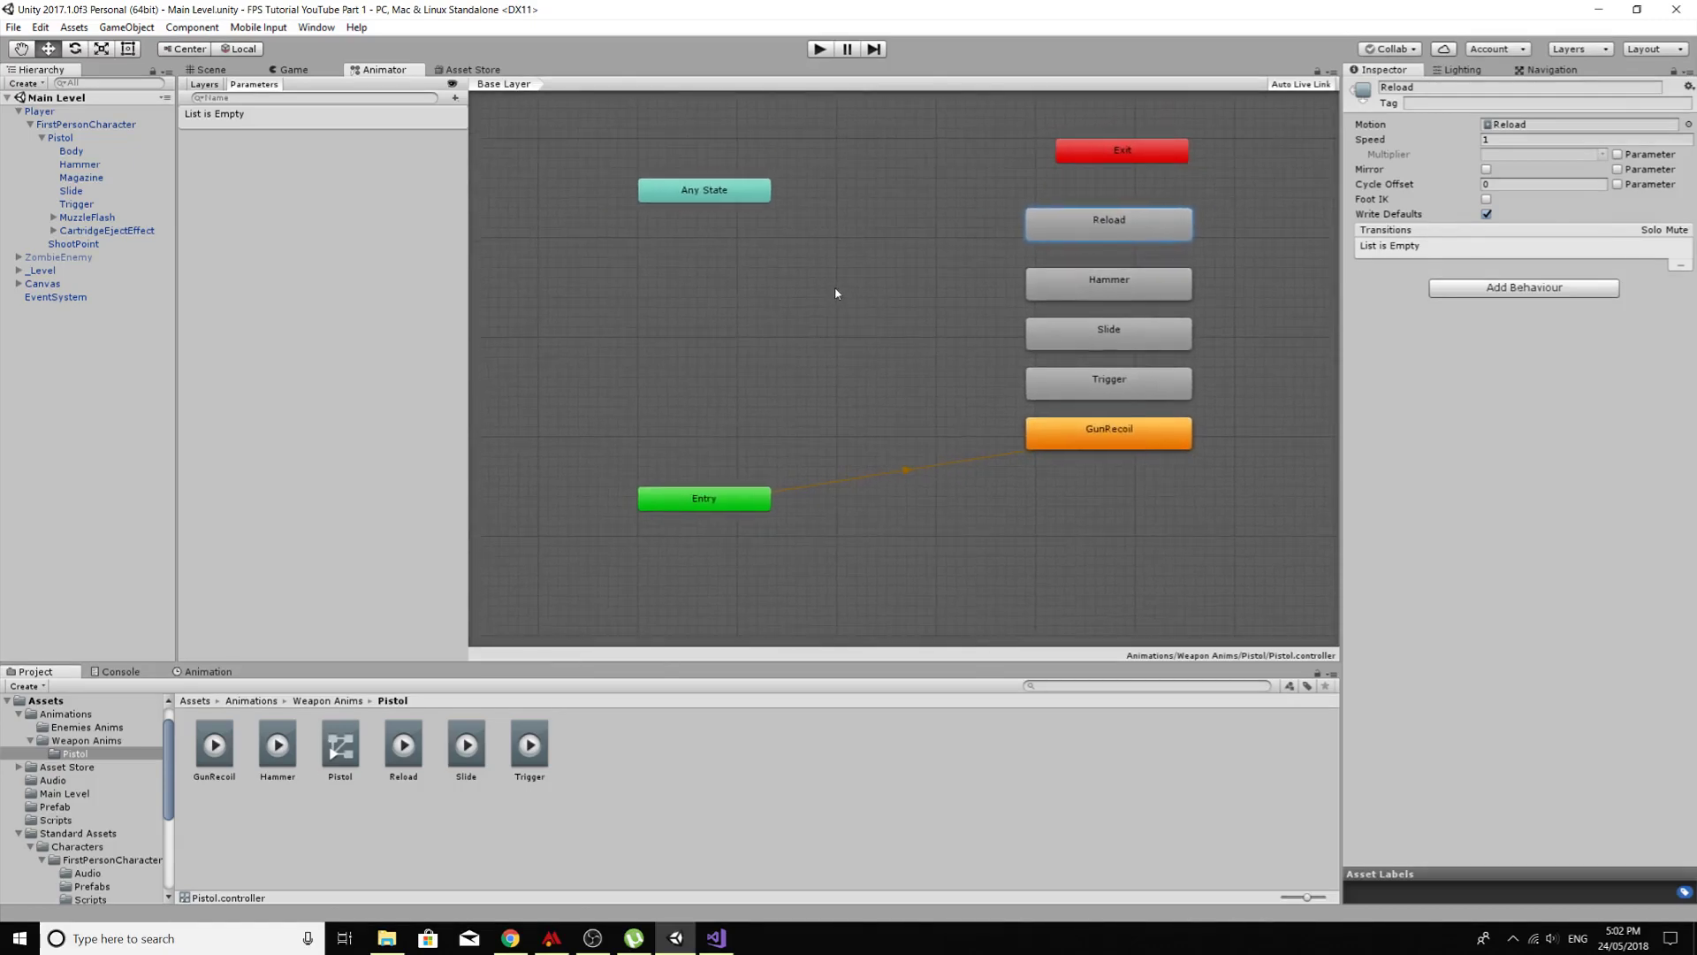
pyautogui.click(1071, 281)
pyautogui.click(1072, 333)
pyautogui.click(1069, 389)
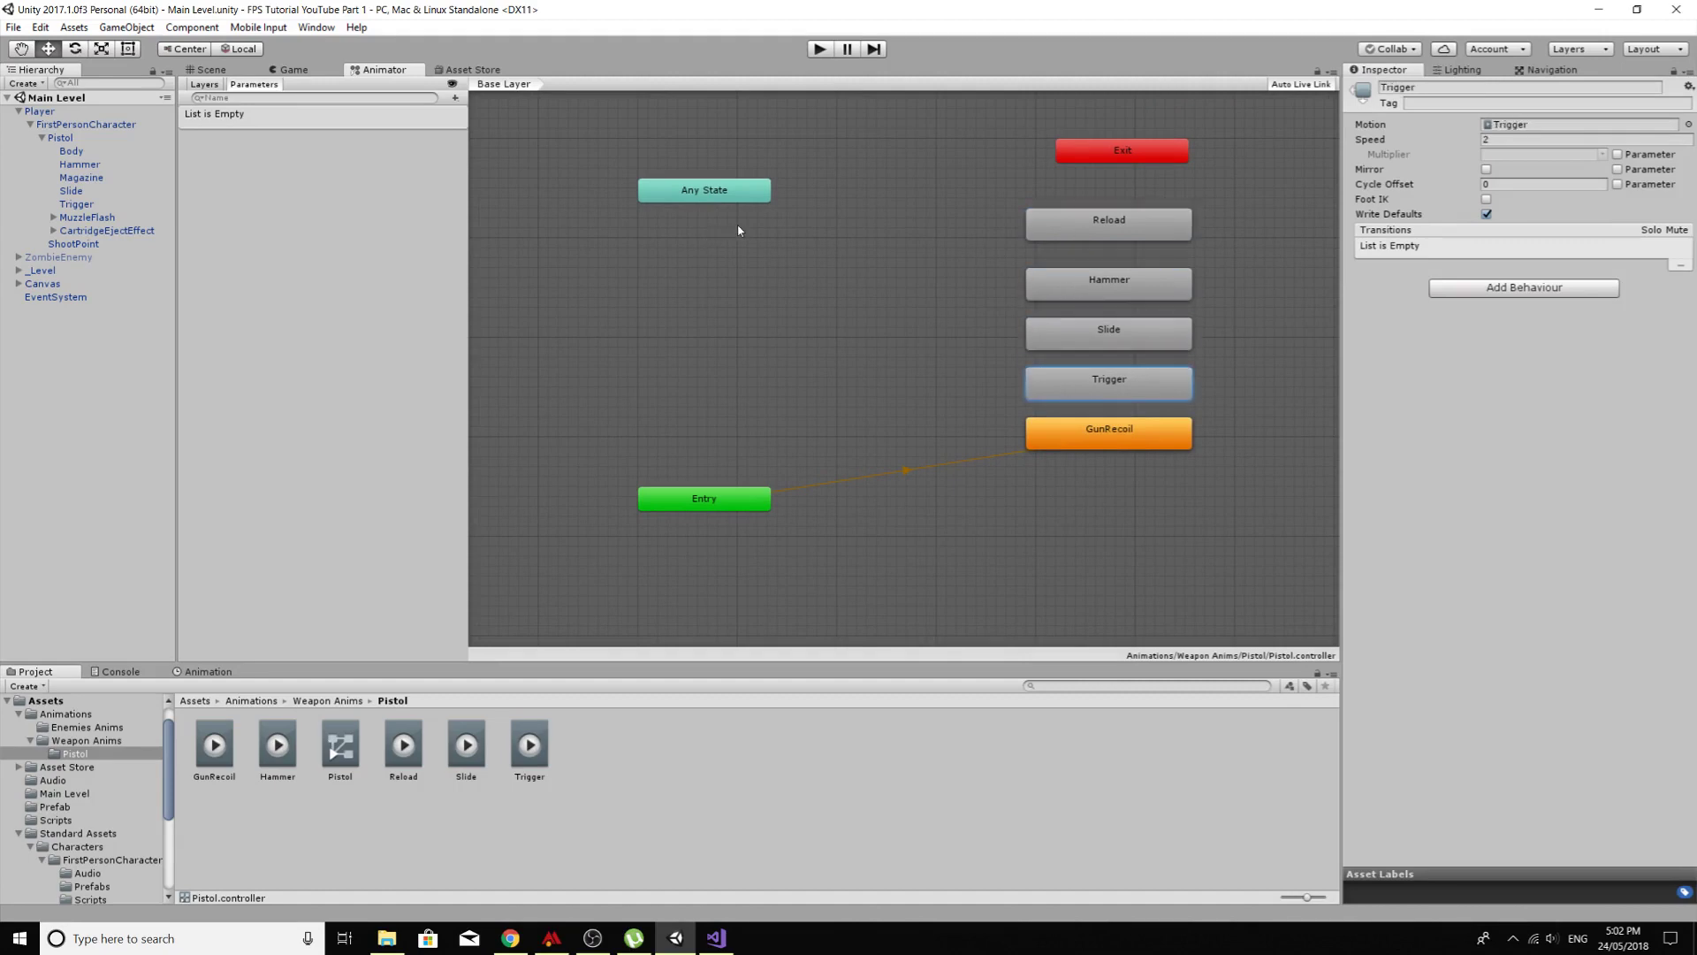
# Step: Move Reload left of Any State and line Hammer, Slide and GunRecoil up under Trigger
pyautogui.moveTo(914, 265)
pyautogui.mouseDown(button='middle')
pyautogui.moveTo(946, 244)
pyautogui.moveTo(923, 265)
pyautogui.mouseUp(button='middle')
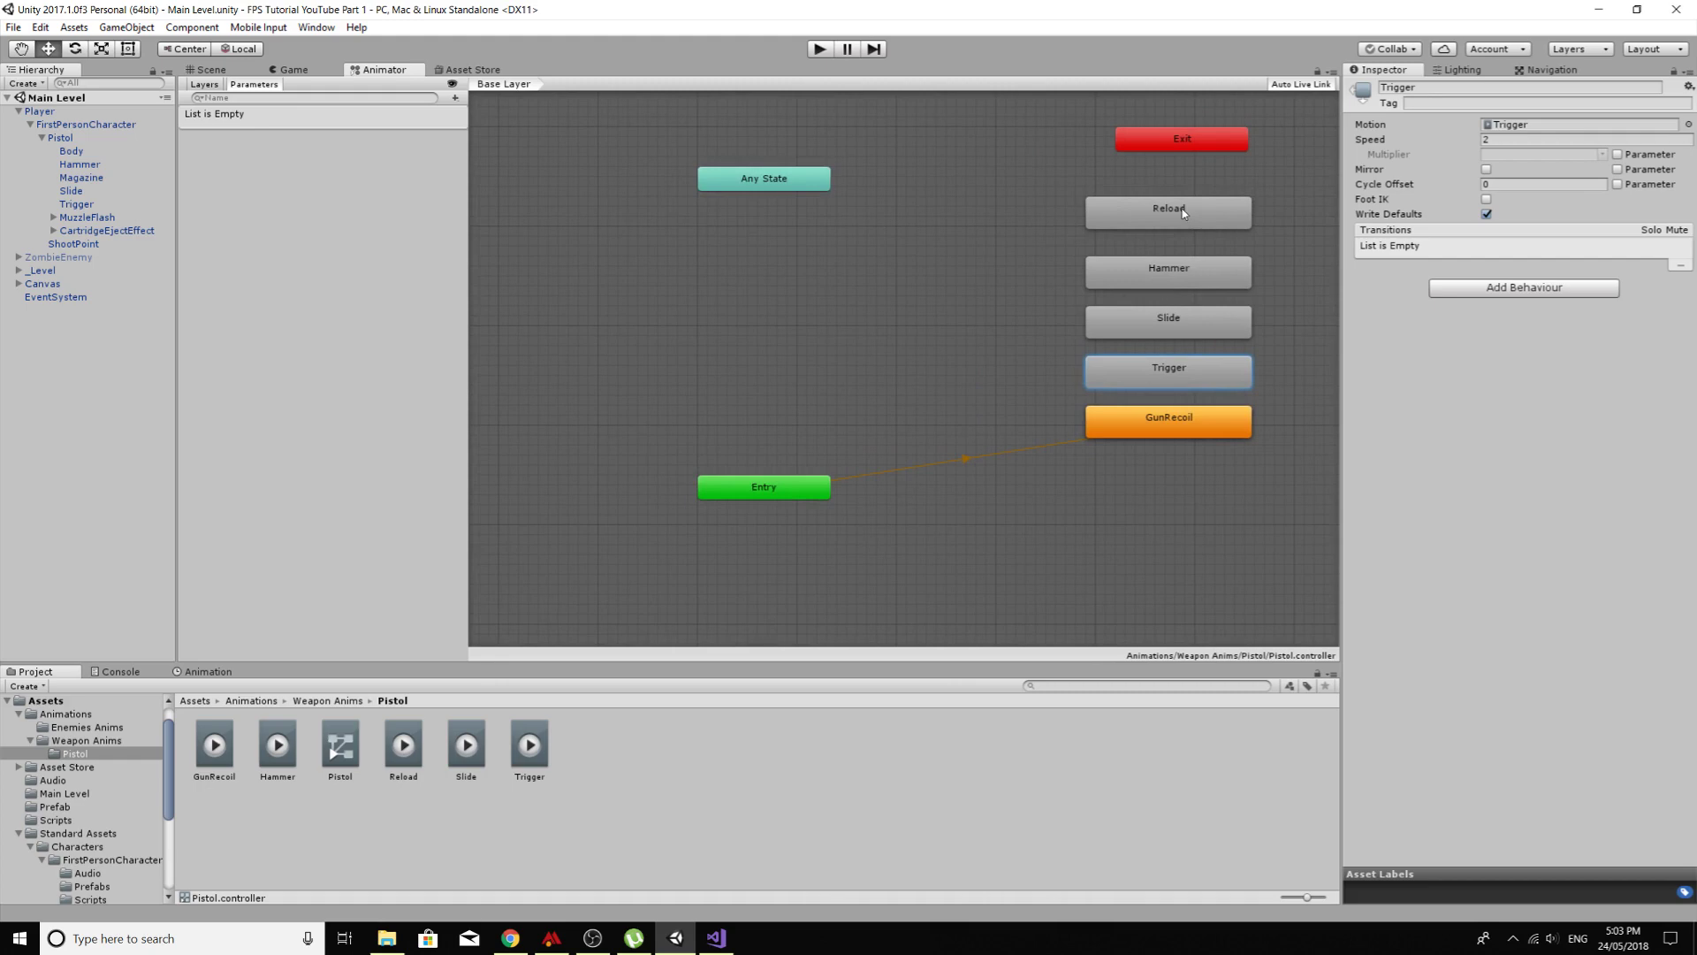
pyautogui.moveTo(1180, 222); pyautogui.dragTo(1228, 212)
pyautogui.moveTo(1148, 262); pyautogui.dragTo(1196, 257)
pyautogui.moveTo(1163, 328); pyautogui.dragTo(1217, 374)
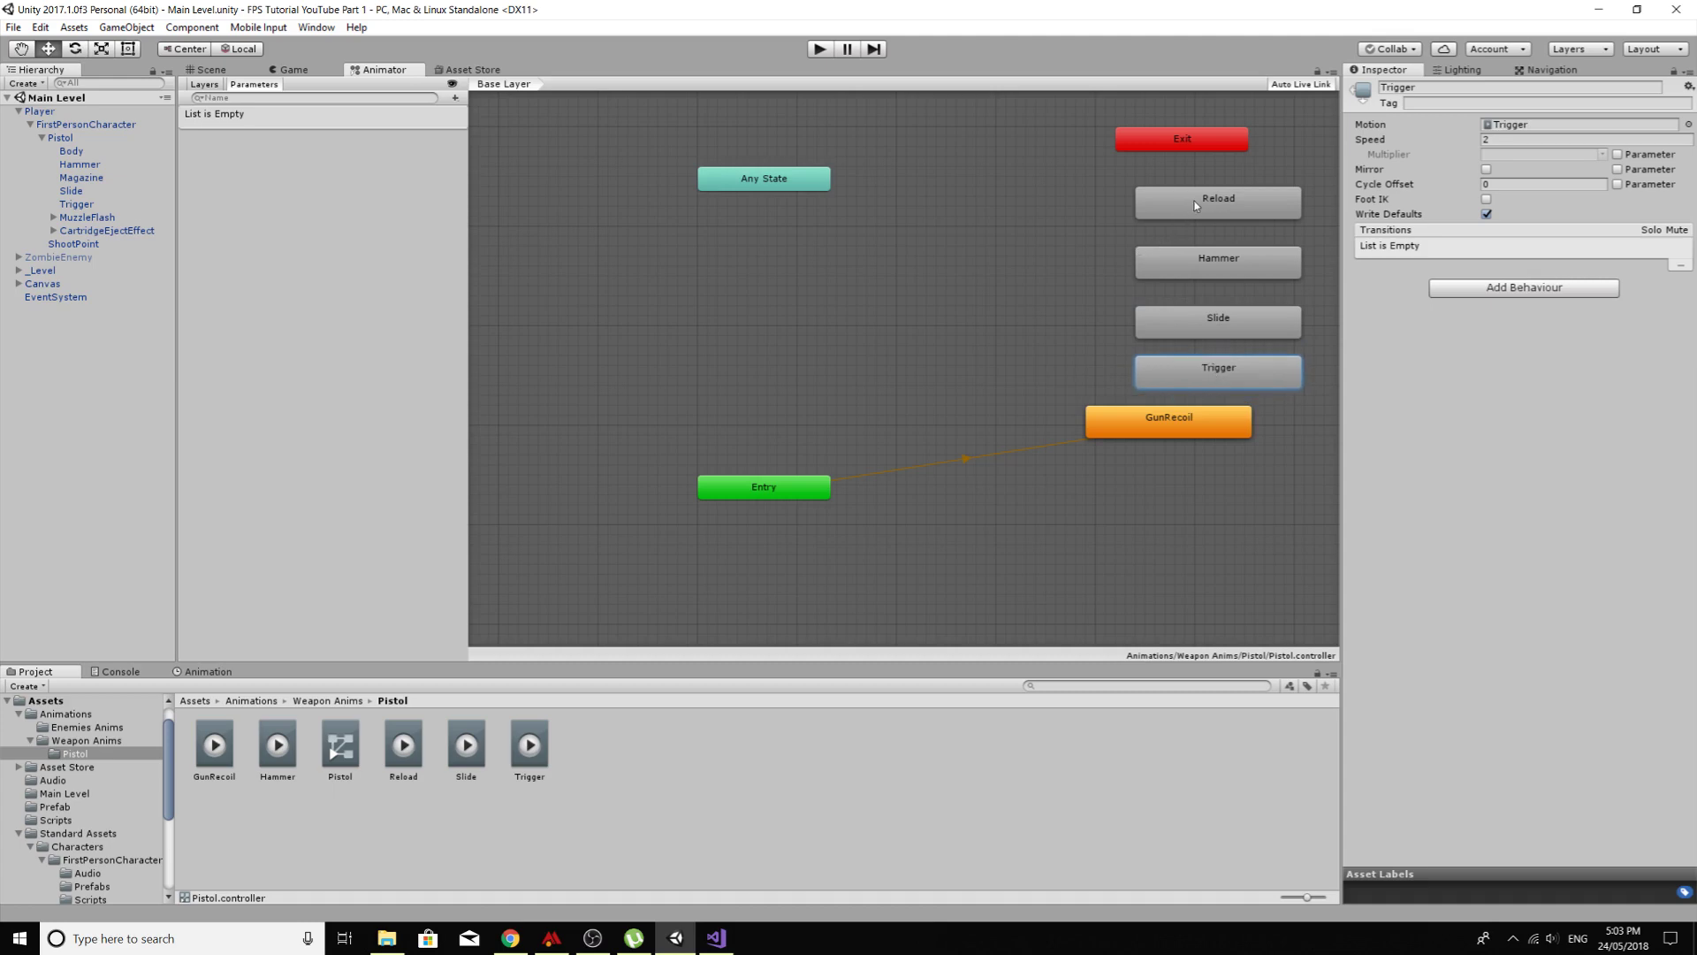
pyautogui.moveTo(1196, 205); pyautogui.dragTo(571, 263)
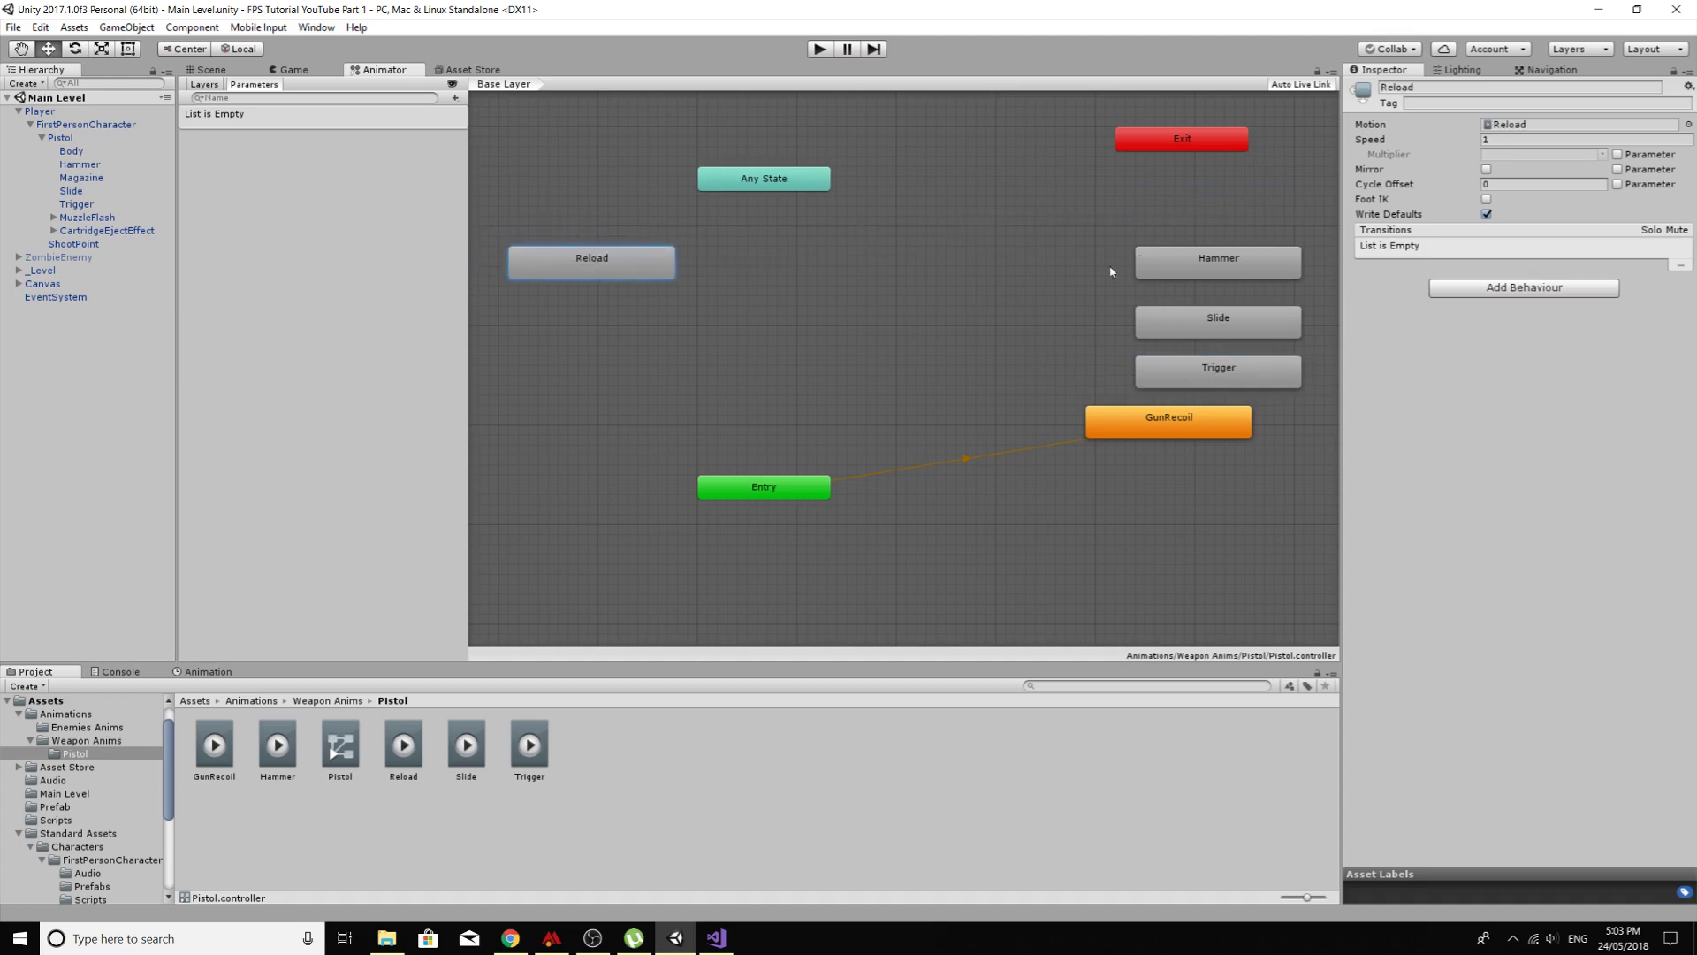
pyautogui.moveTo(1135, 431); pyautogui.dragTo(1184, 440)
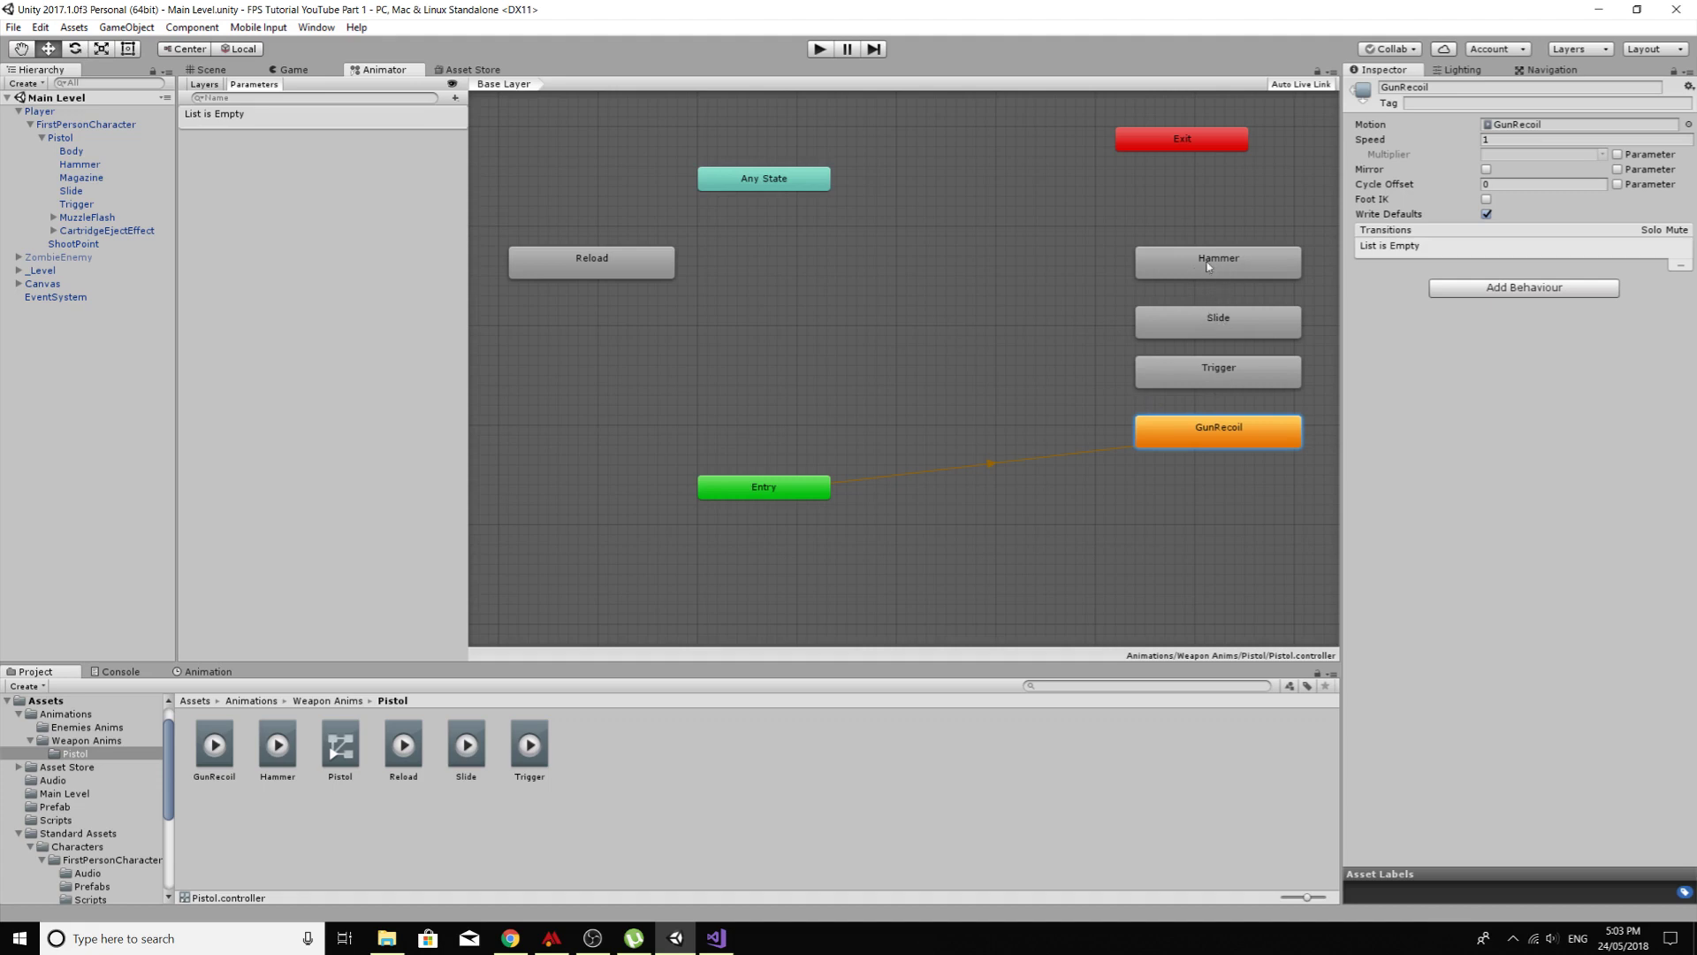
pyautogui.click(1218, 319)
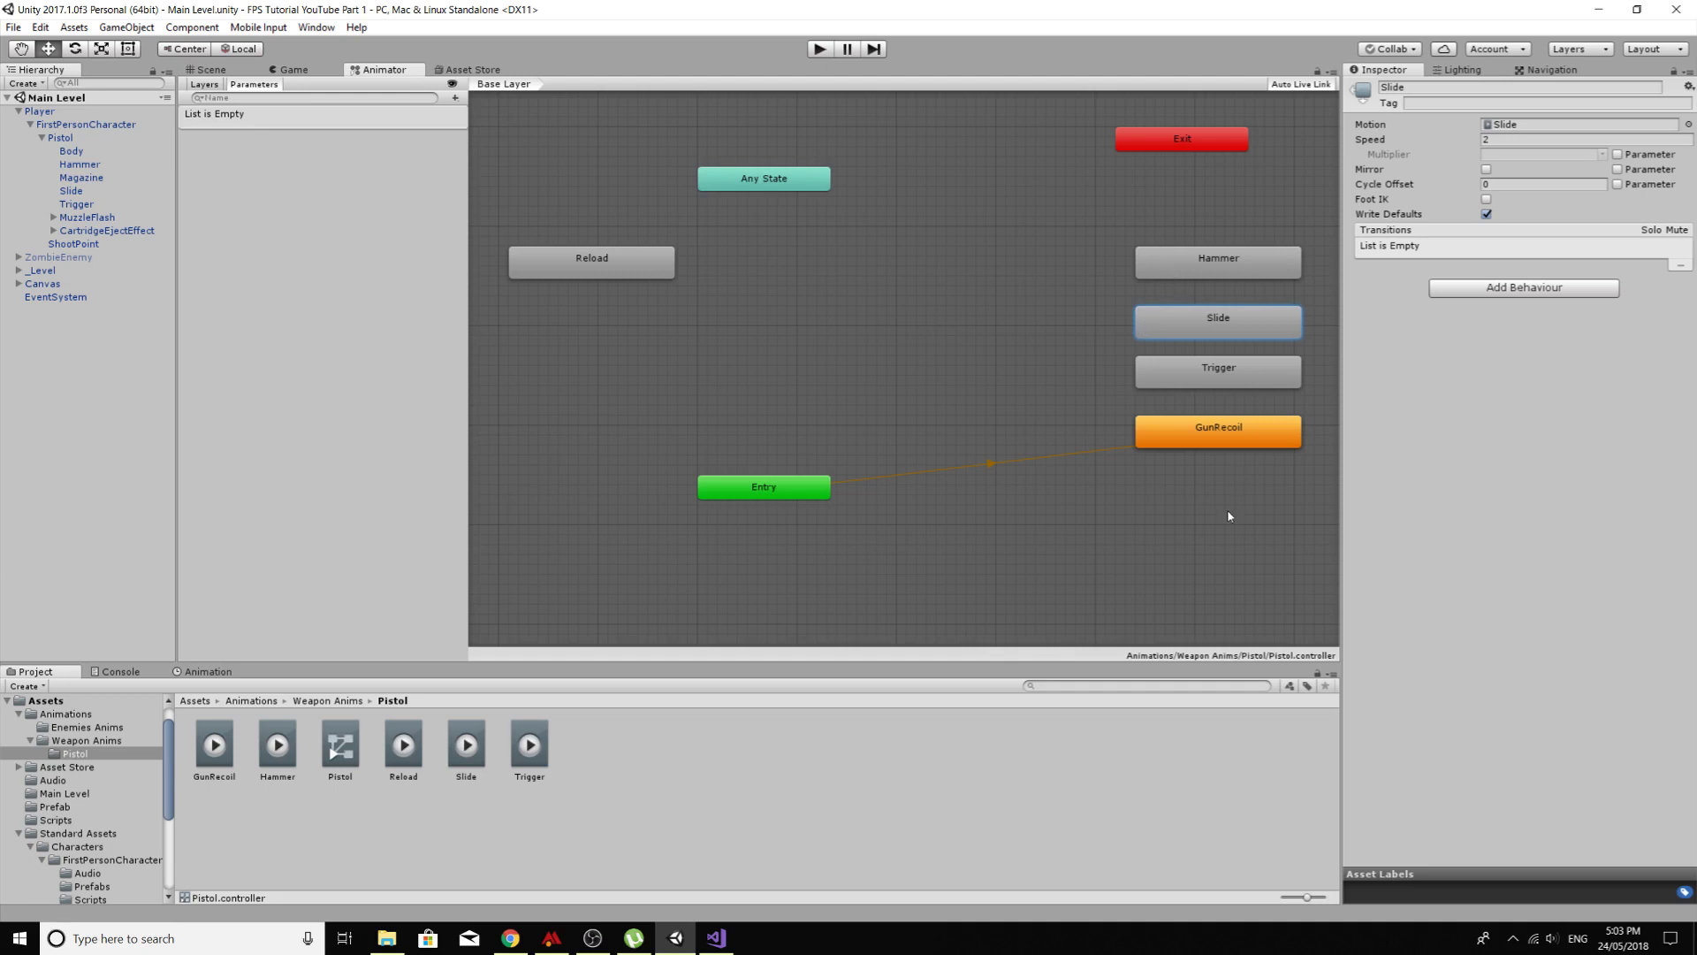
# Step: Create a new Pistol animation clip named 'Shoot' and drag its state to the graph centre
pyautogui.click(60, 138)
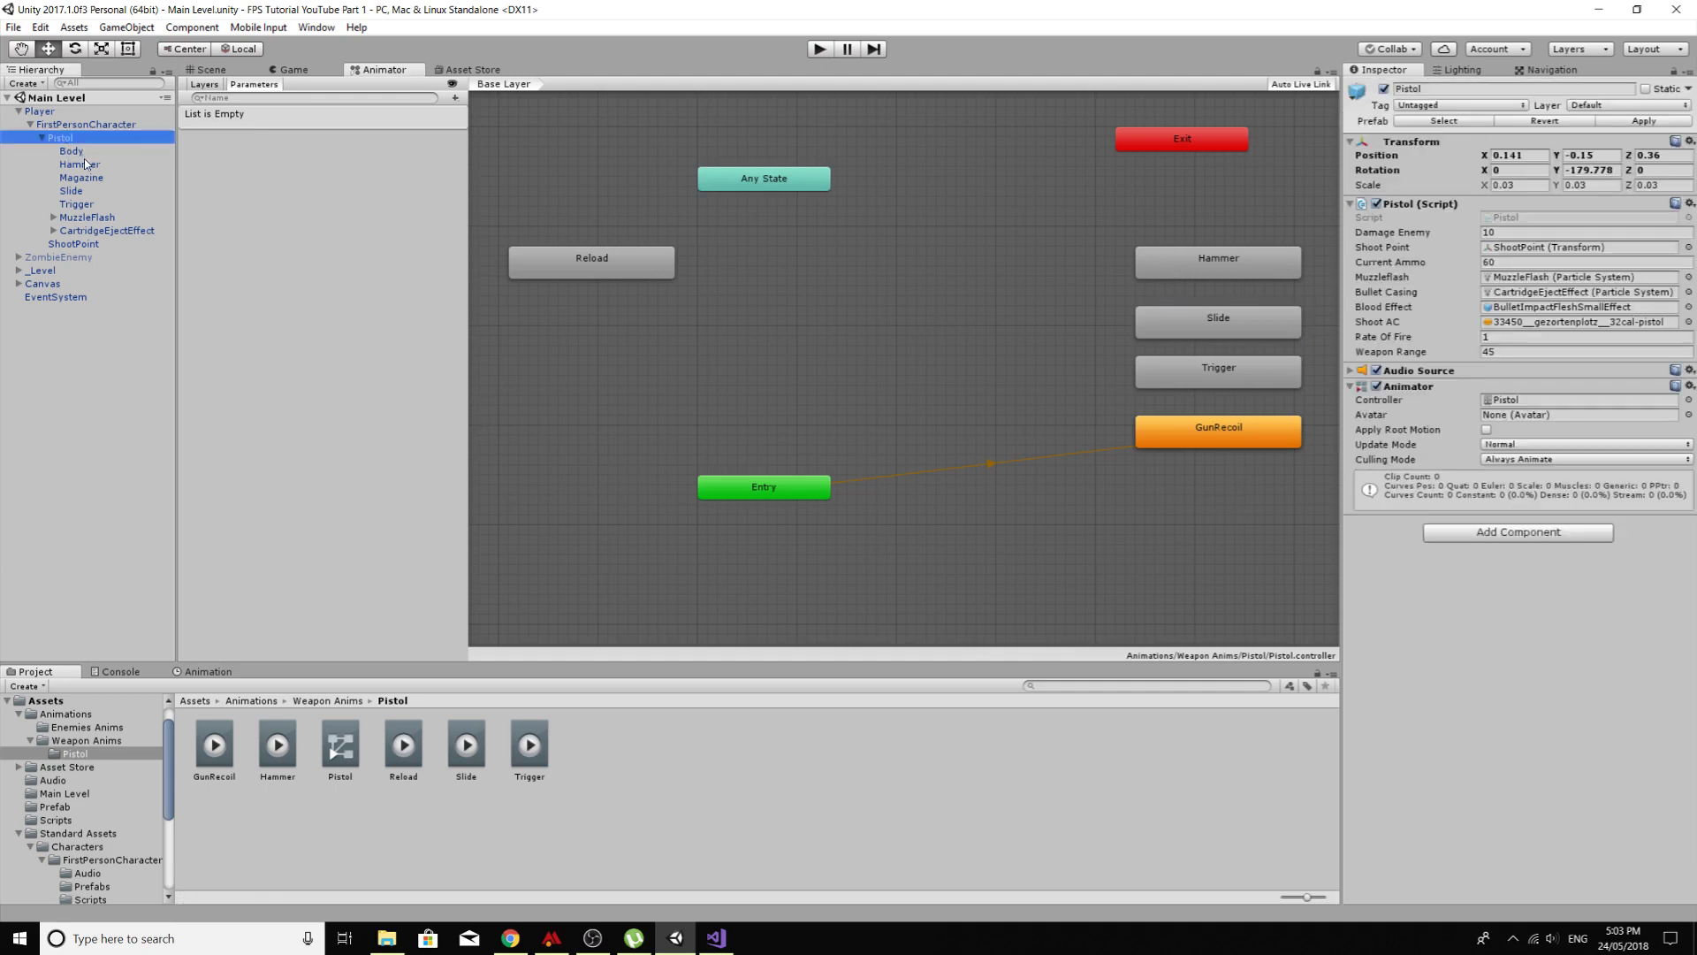
pyautogui.click(205, 672)
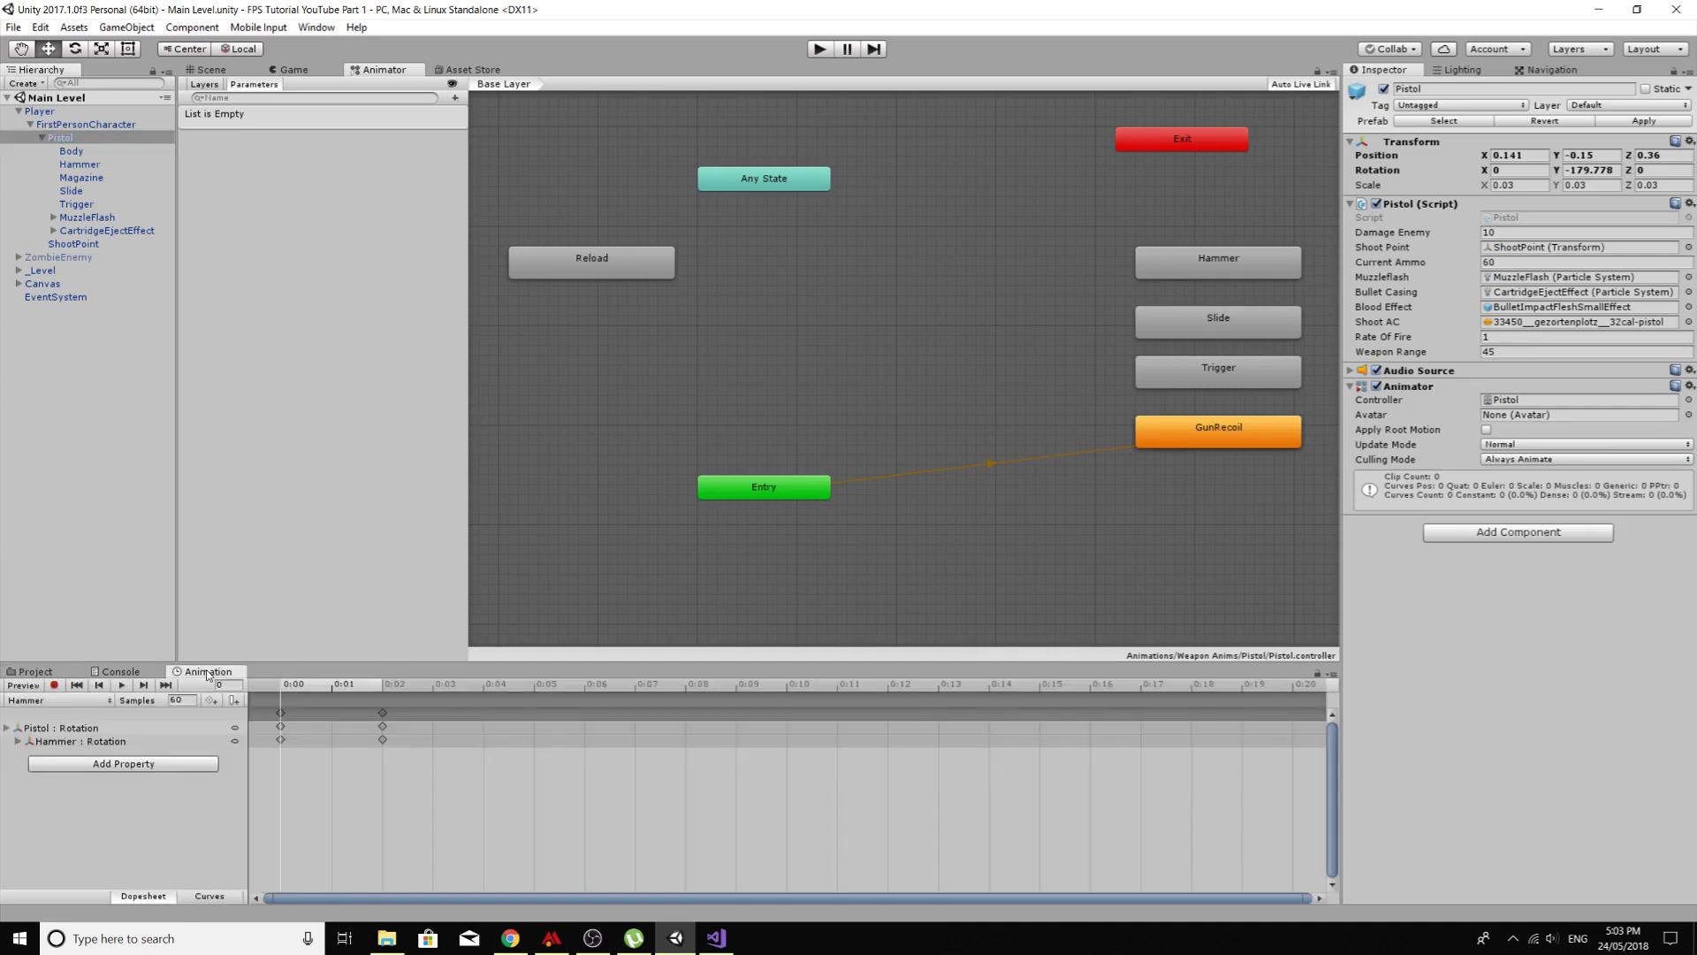
pyautogui.click(62, 701)
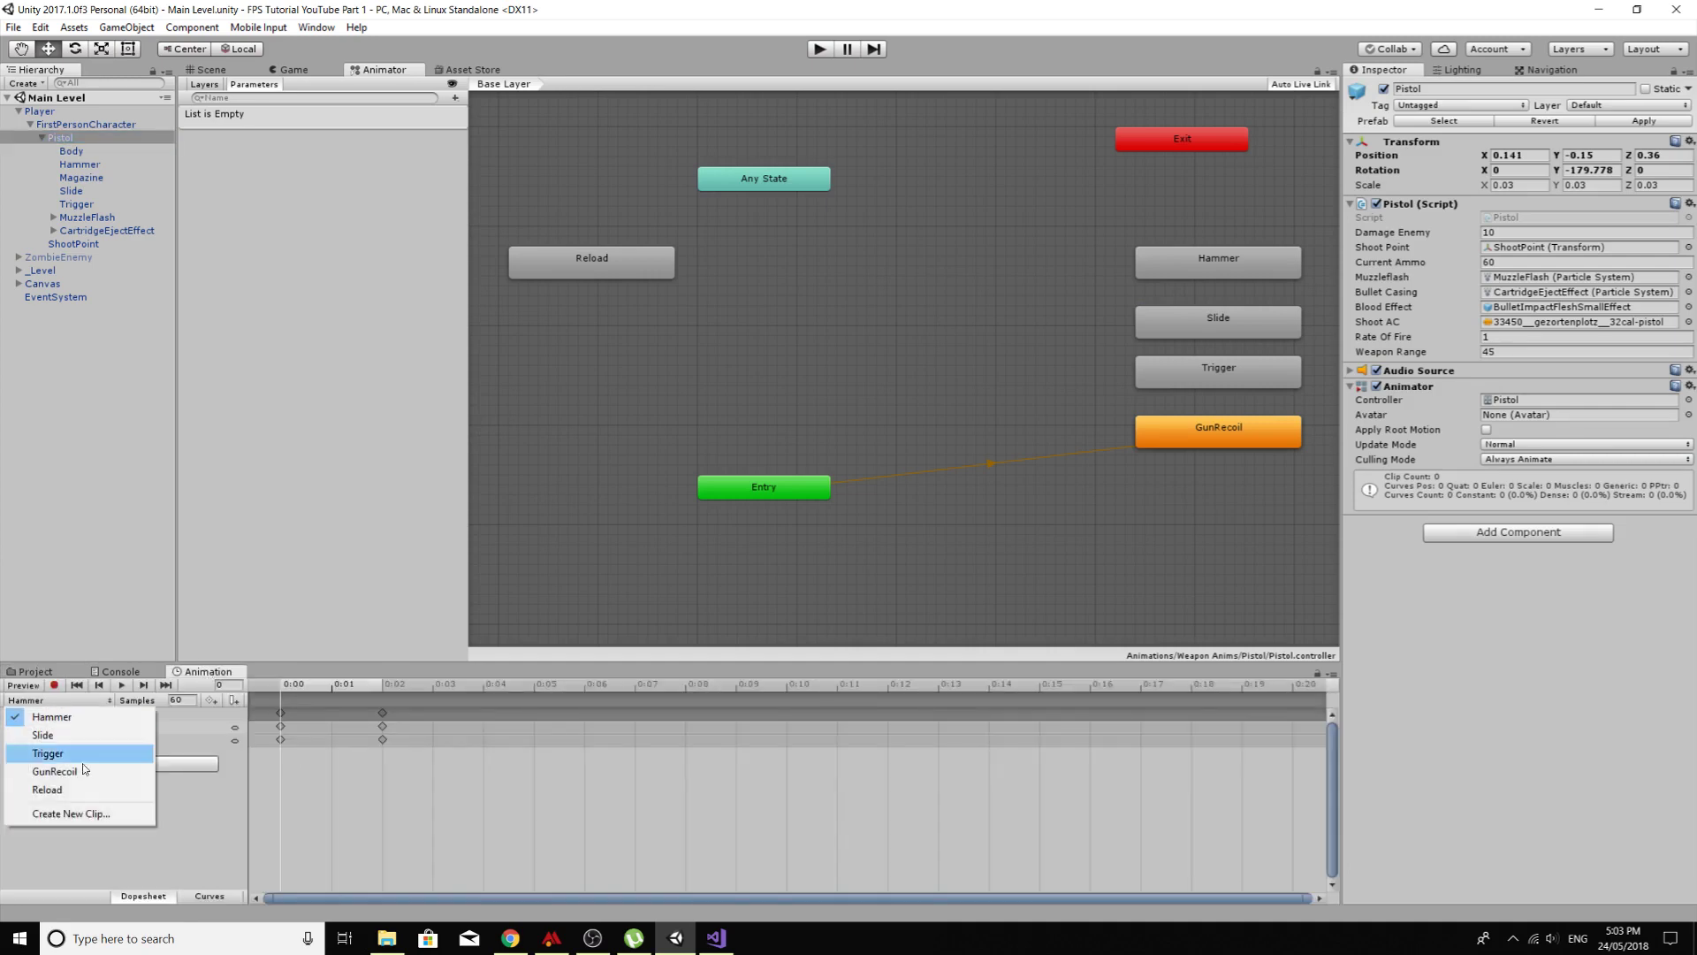
pyautogui.click(70, 813)
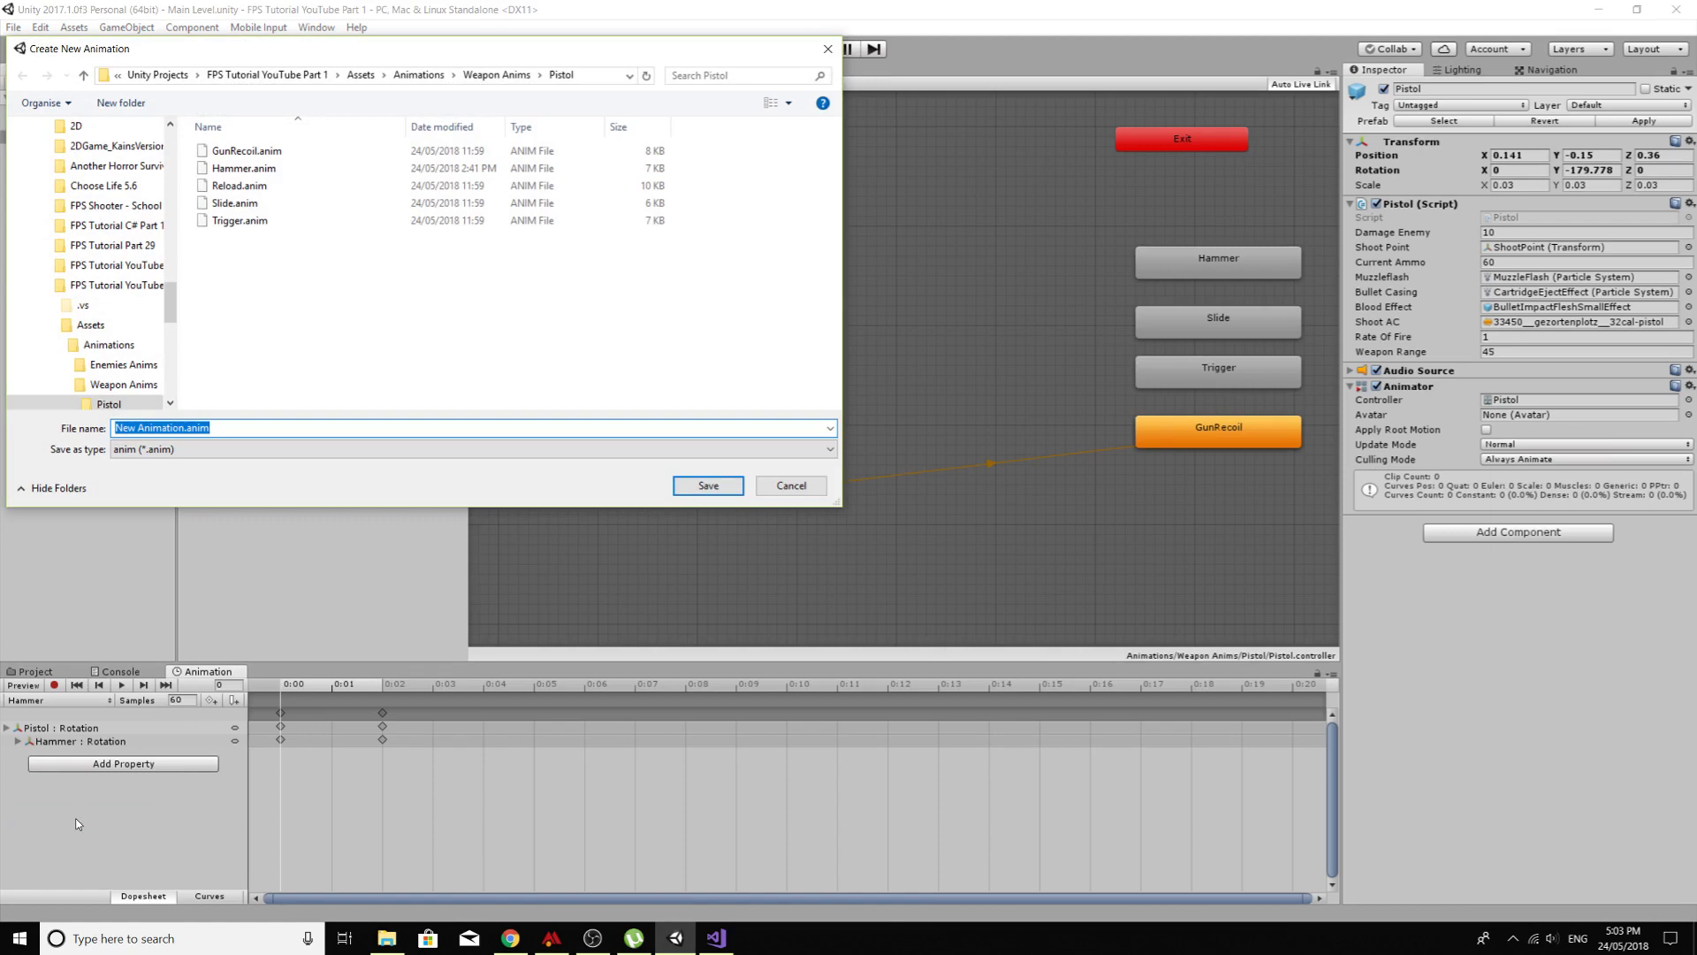
pyautogui.write('Shoot')
pyautogui.press('Return')
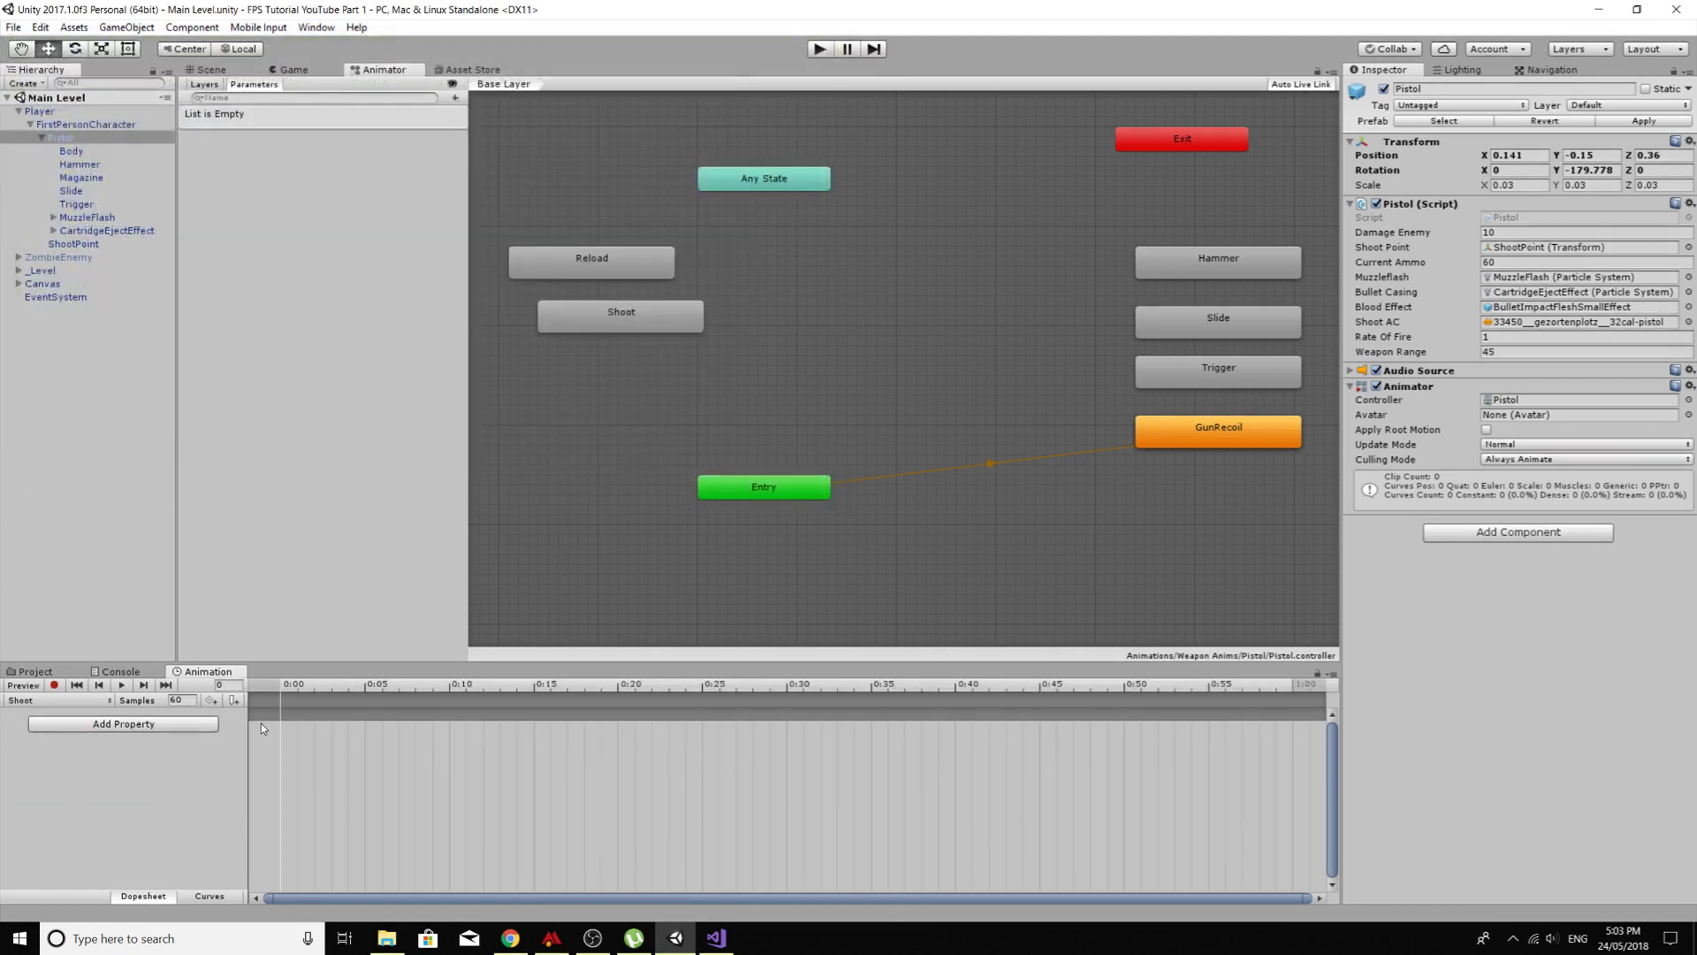
pyautogui.moveTo(599, 326); pyautogui.dragTo(901, 308)
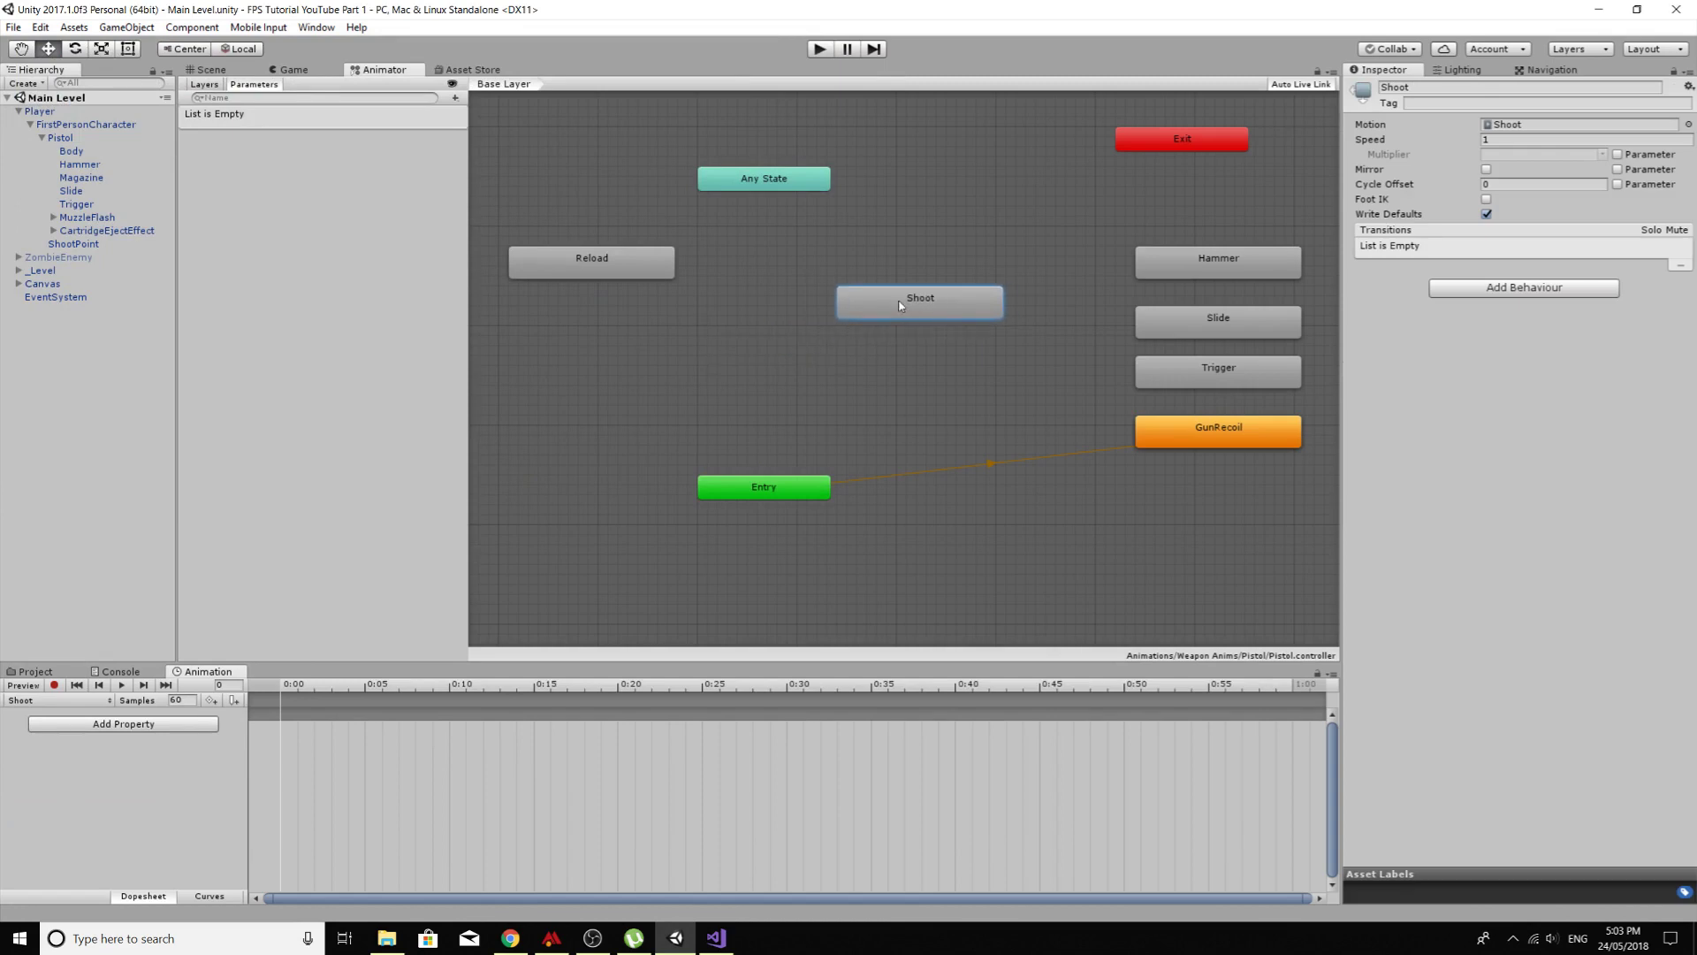
# Step: Switch to the Scene view zoomed on the pistol and open, then close, the Pistol's Add Property list
pyautogui.click(220, 69)
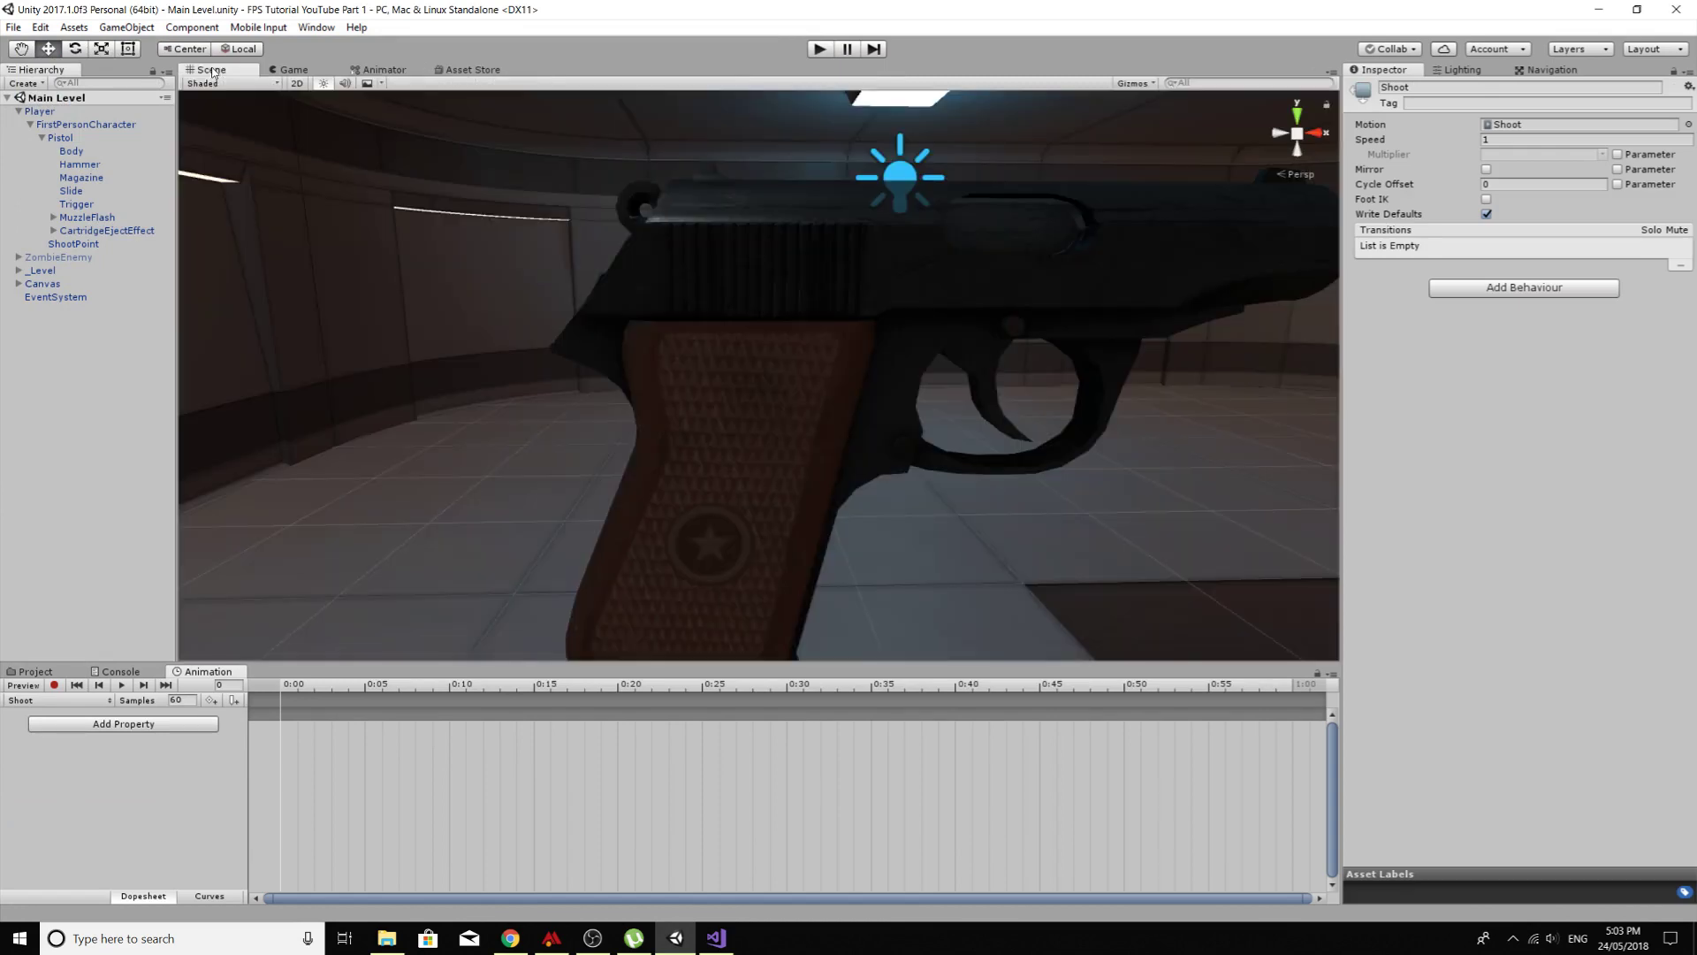
pyautogui.scroll(-3, 658, 326)
pyautogui.scroll(5, 719, 348)
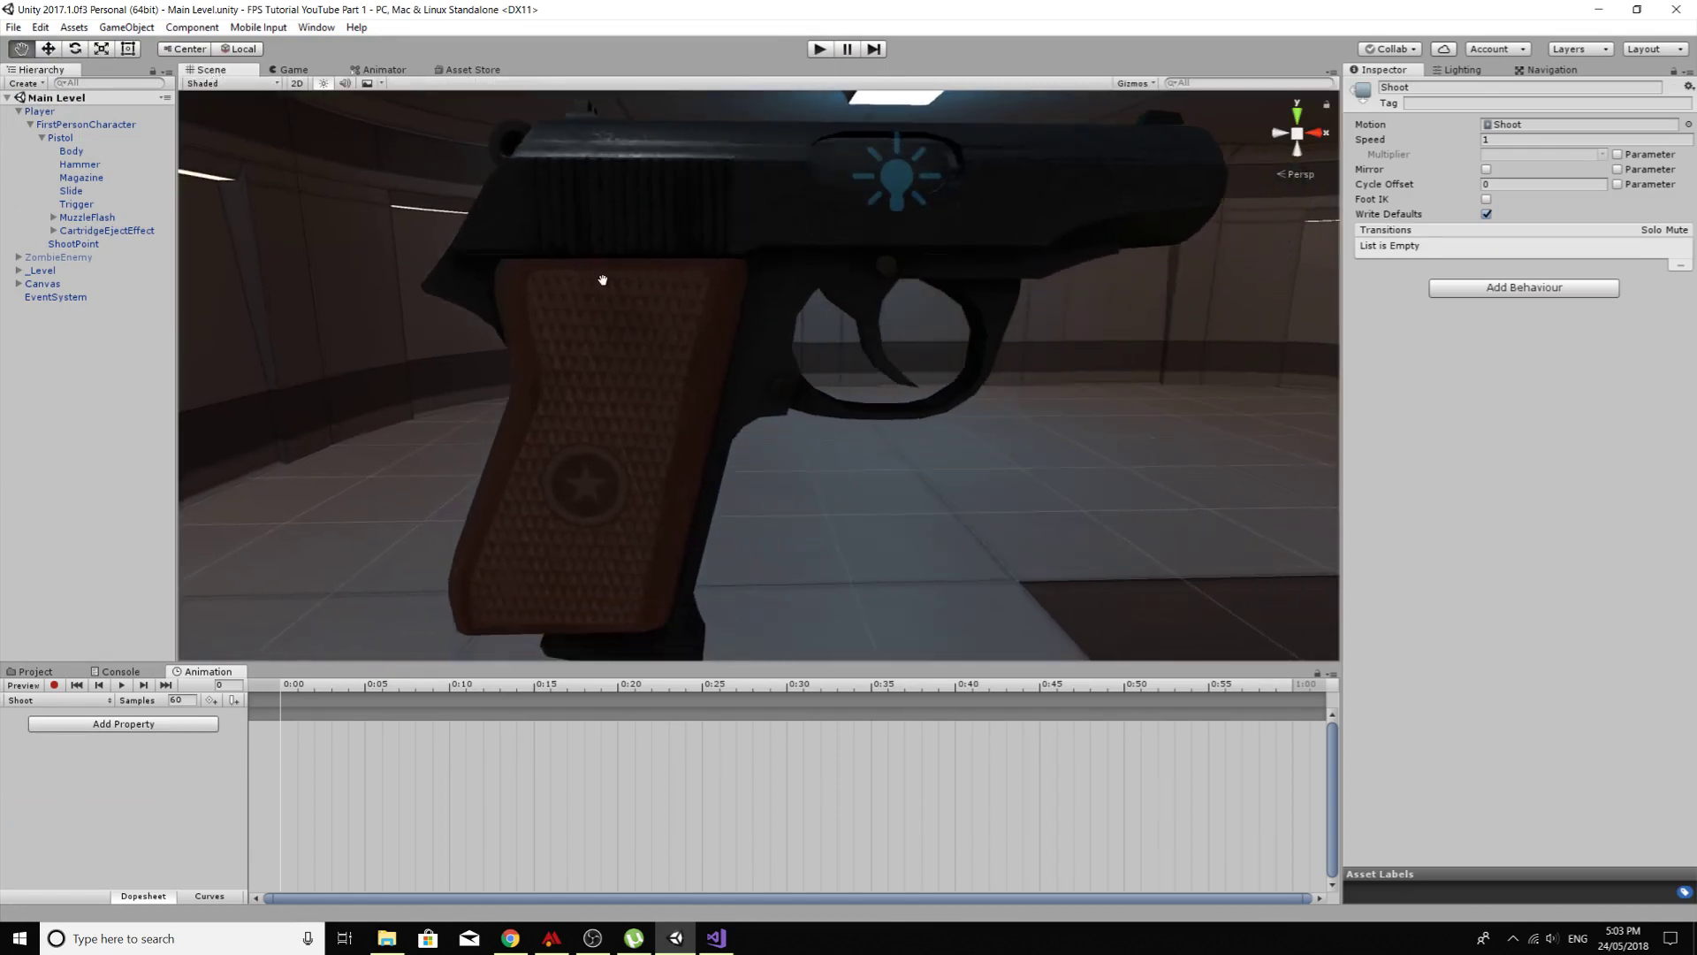
pyautogui.click(60, 137)
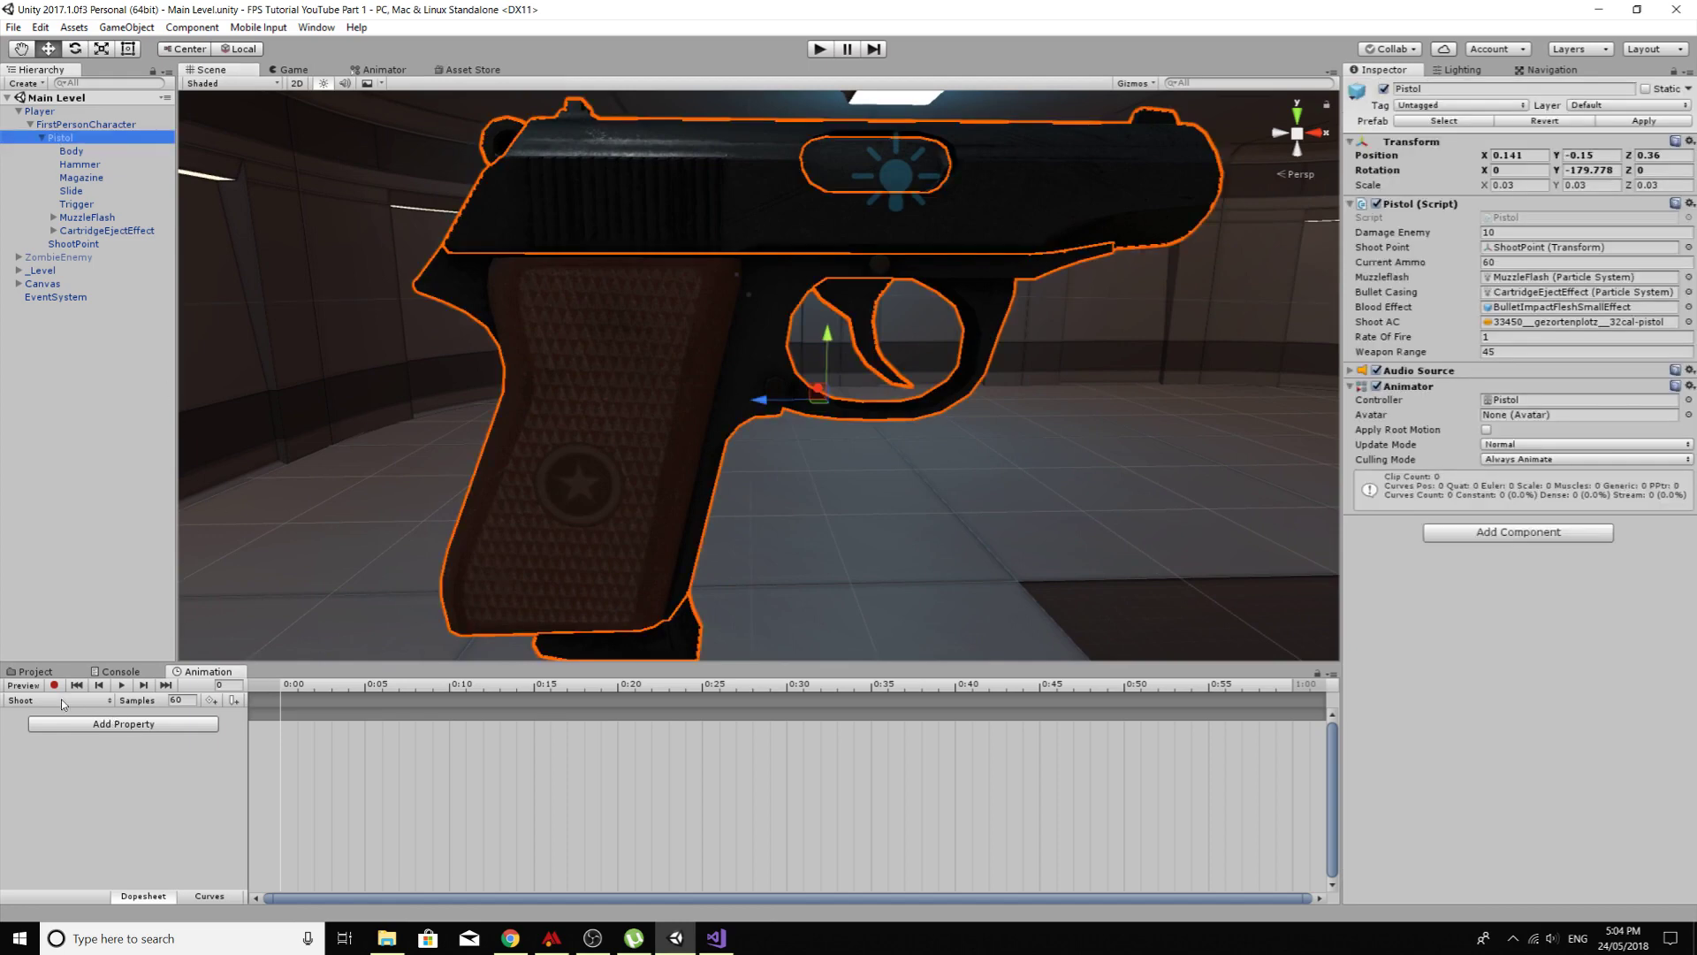
pyautogui.click(95, 723)
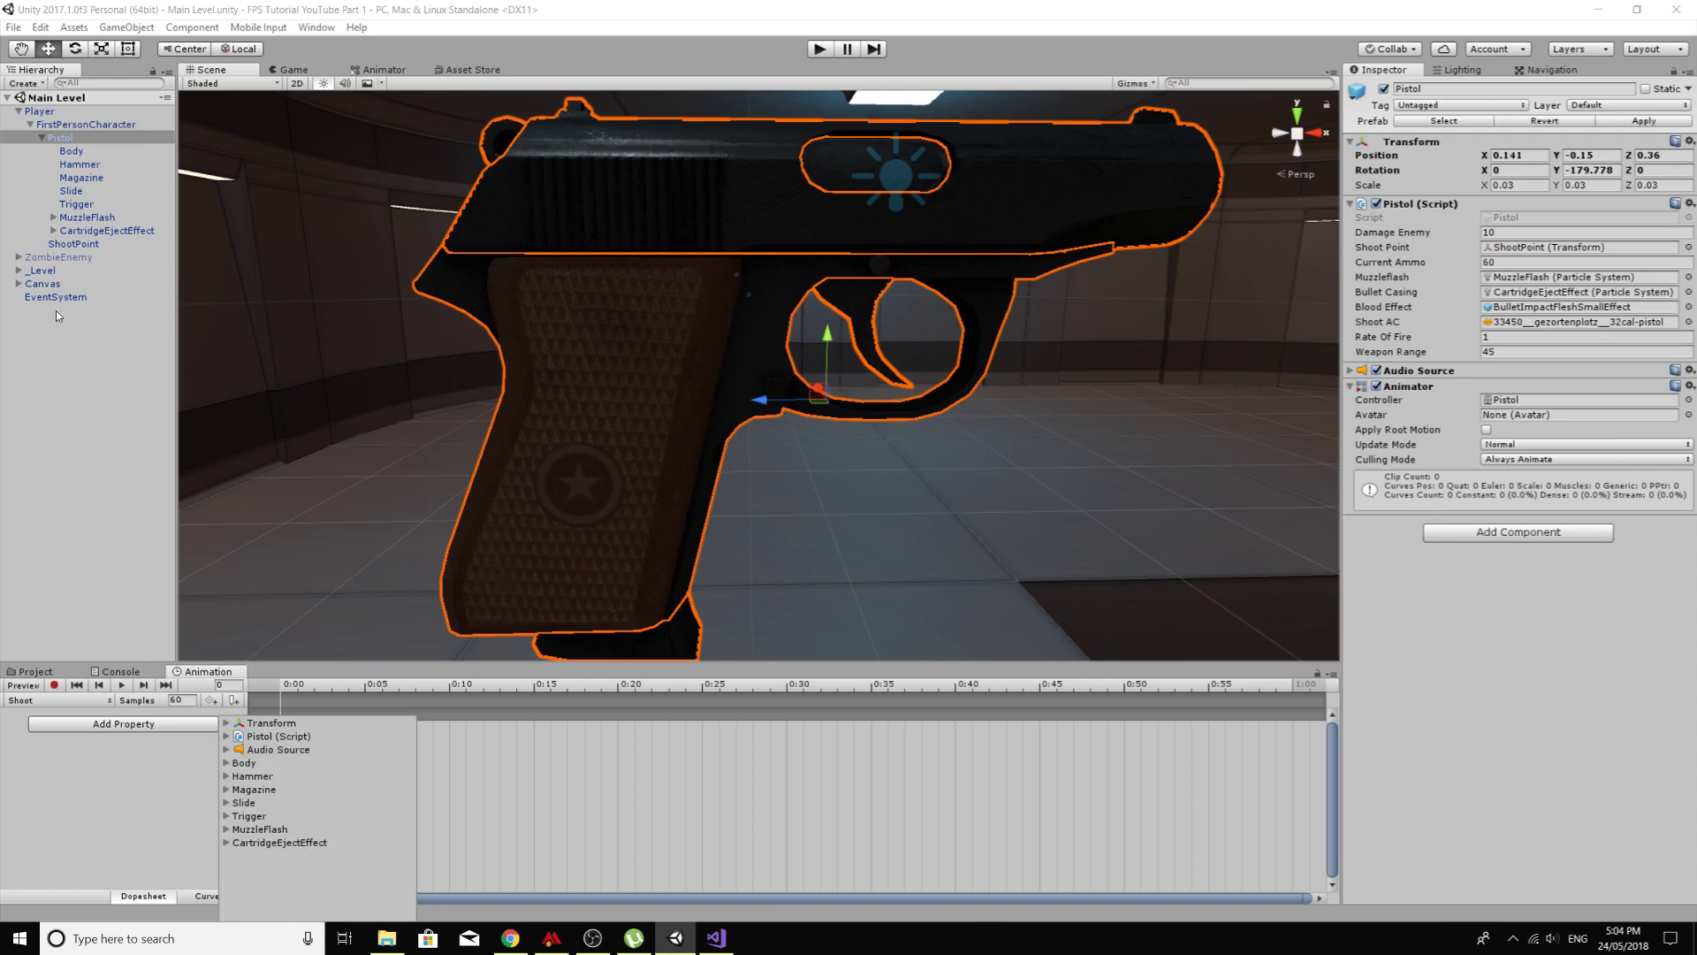
pyautogui.click(311, 601)
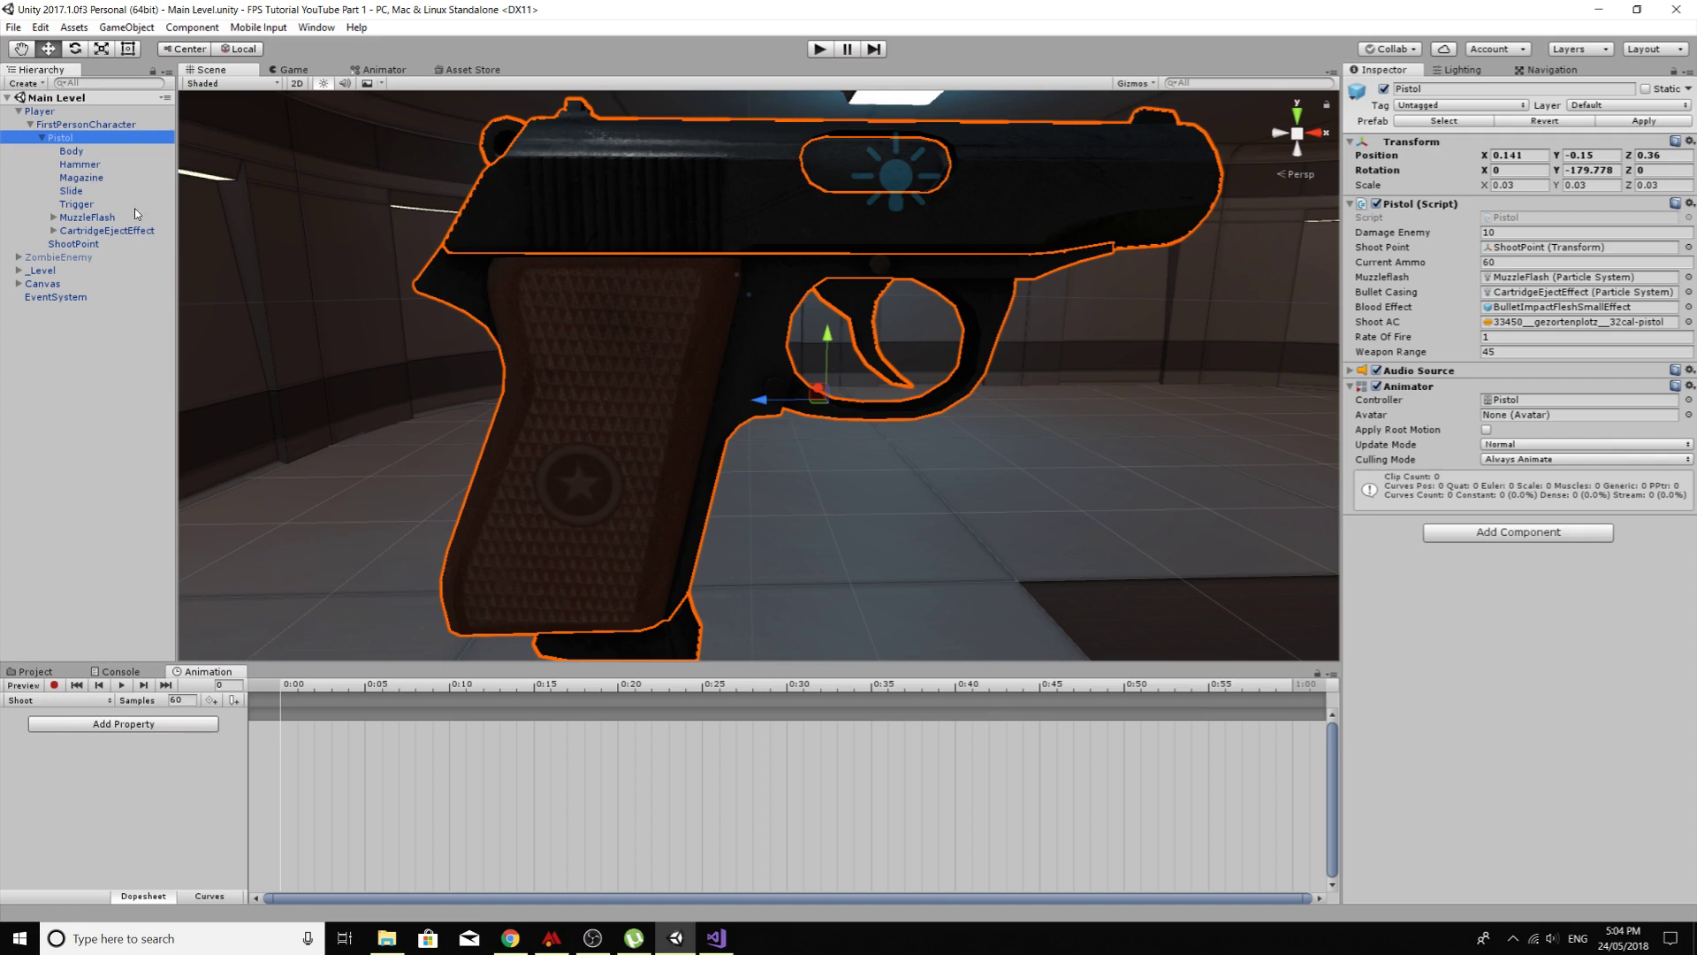
# Step: Add the Trigger's Transform Rotation property to the Shoot clip
pyautogui.click(71, 205)
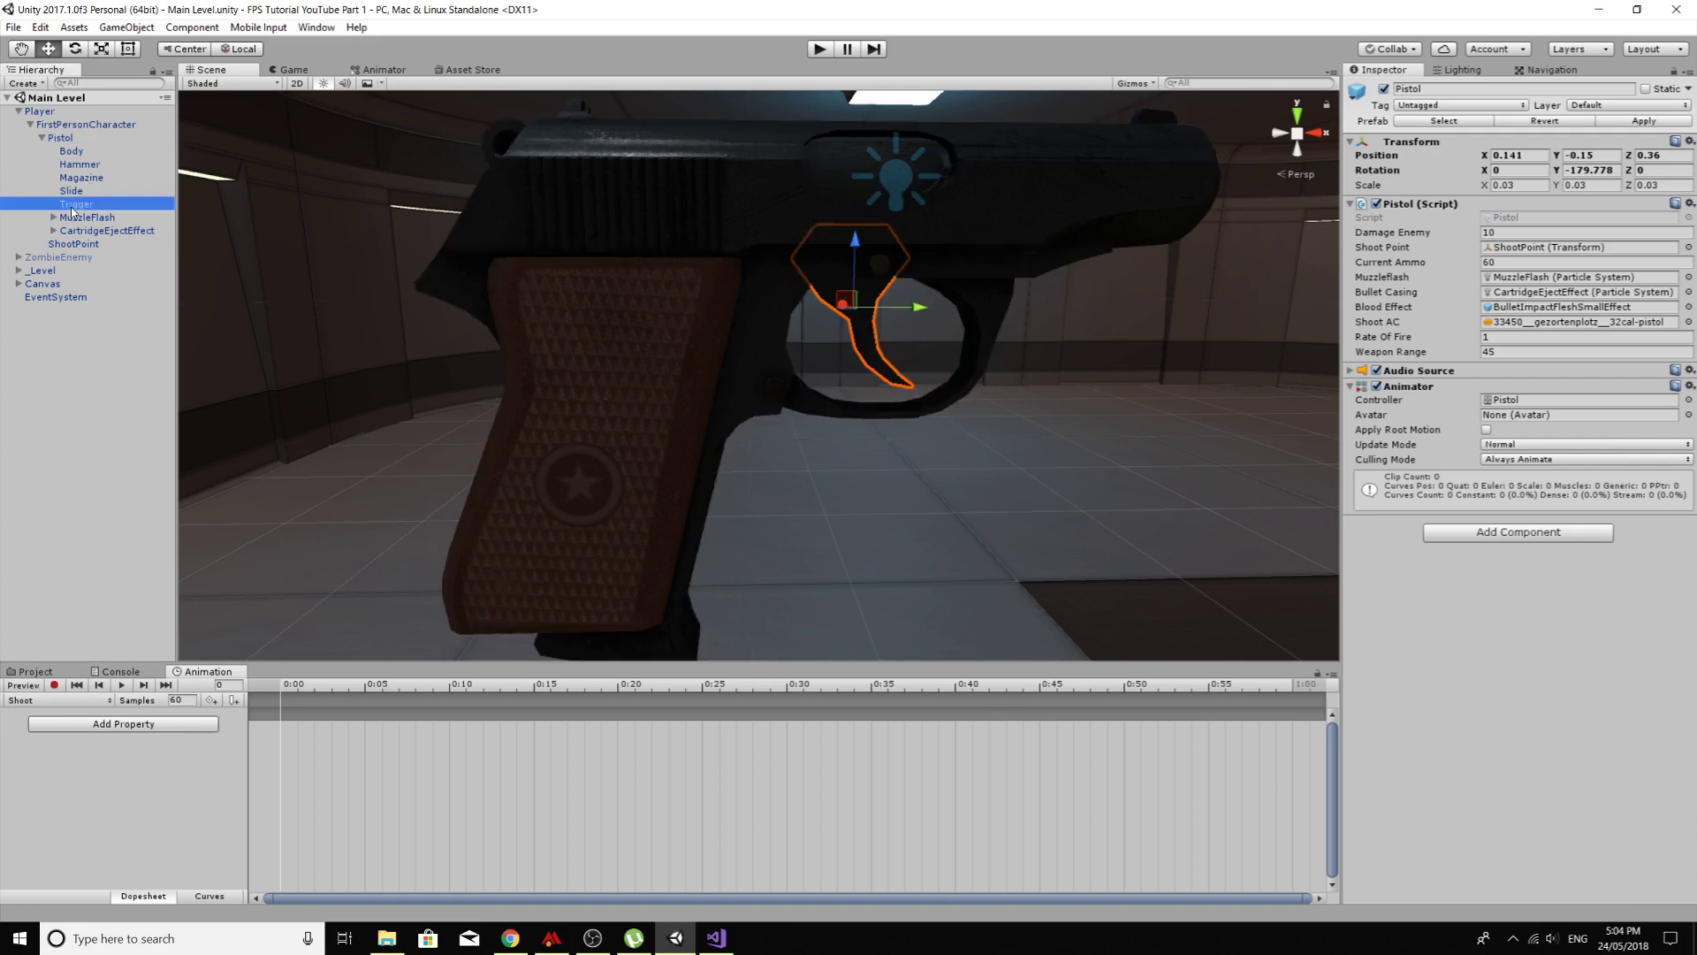
pyautogui.click(124, 725)
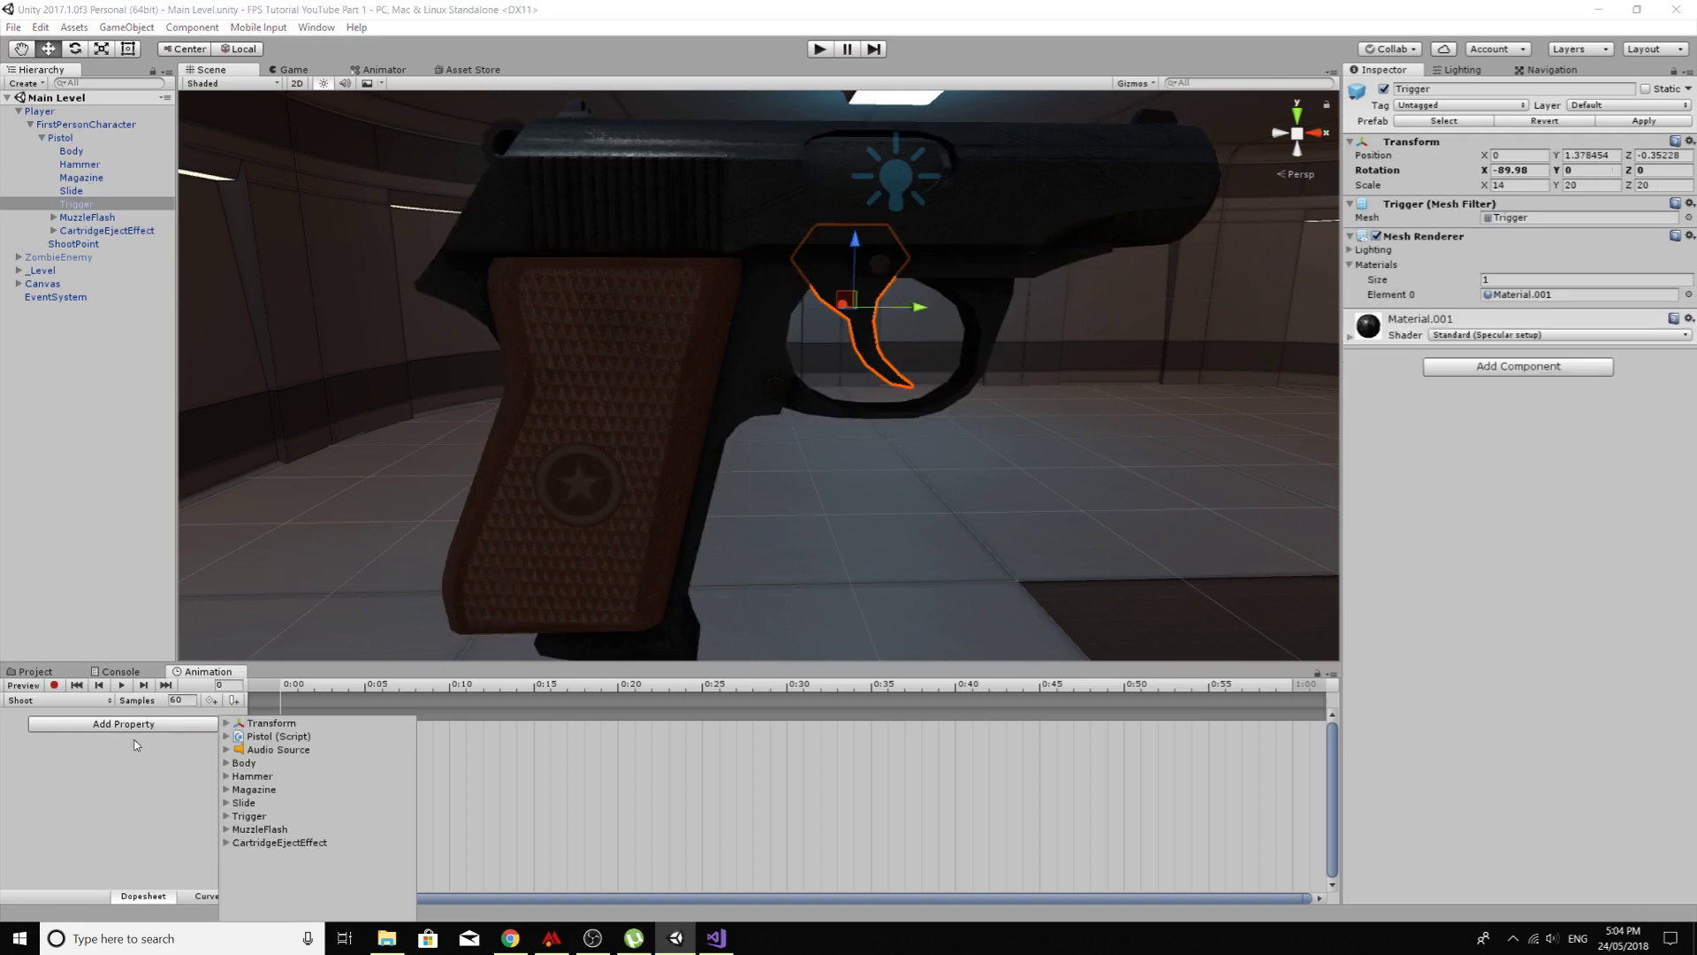
pyautogui.click(226, 816)
pyautogui.click(237, 843)
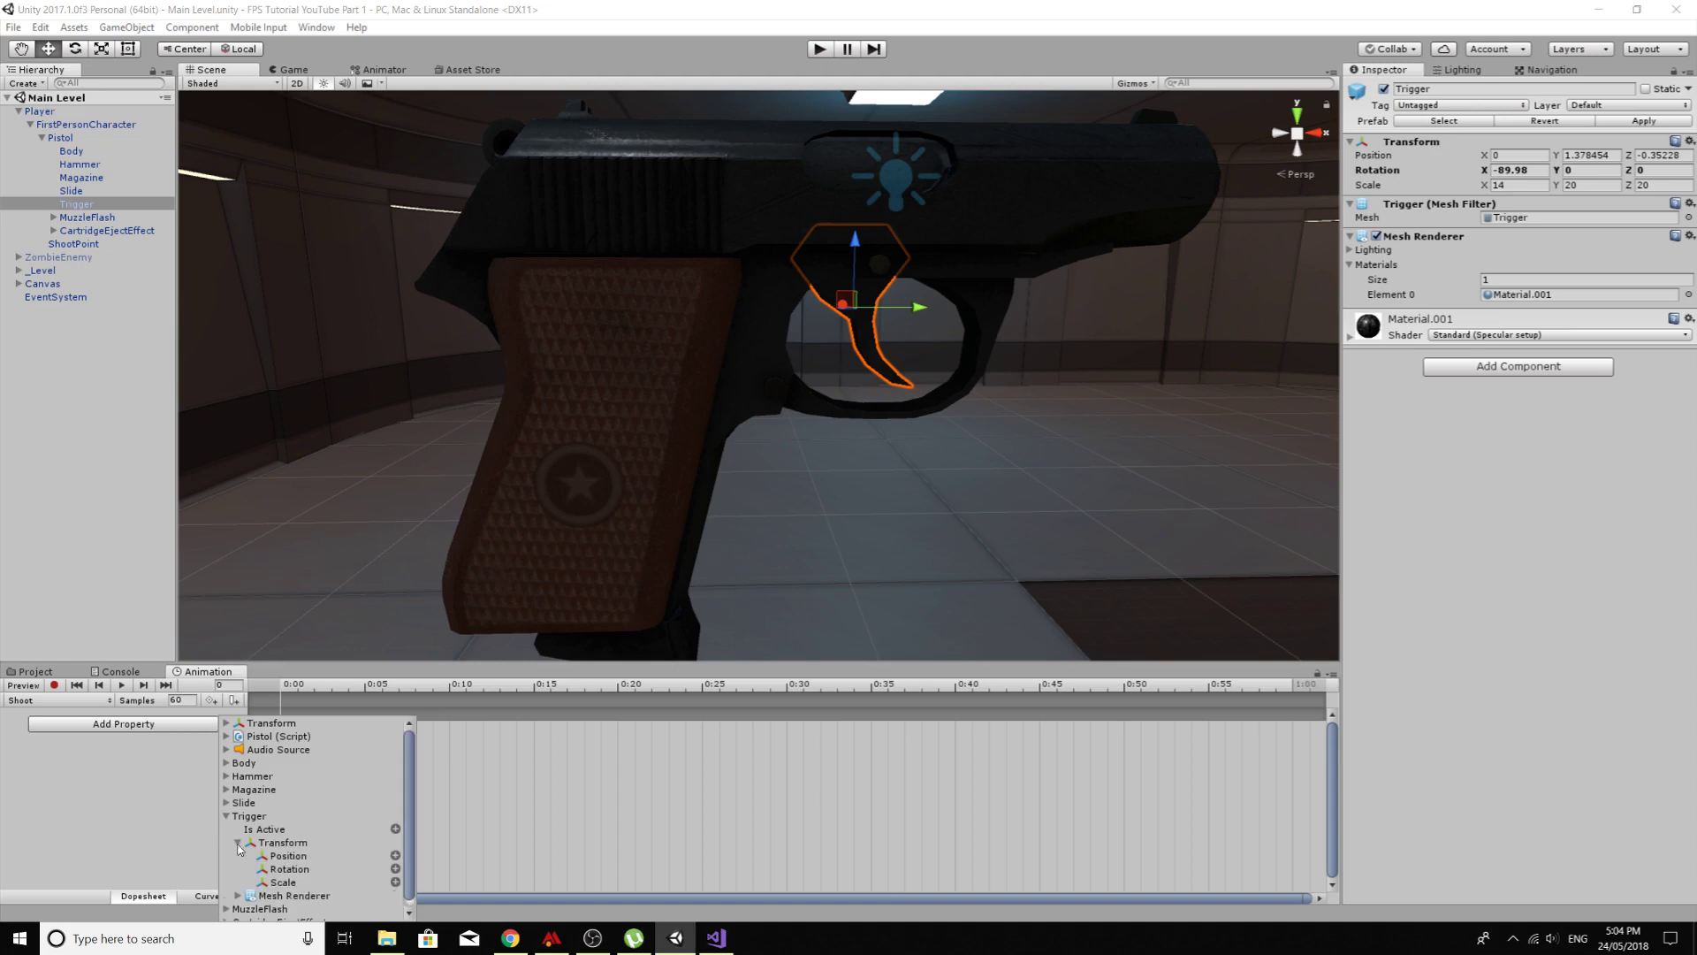
pyautogui.click(395, 869)
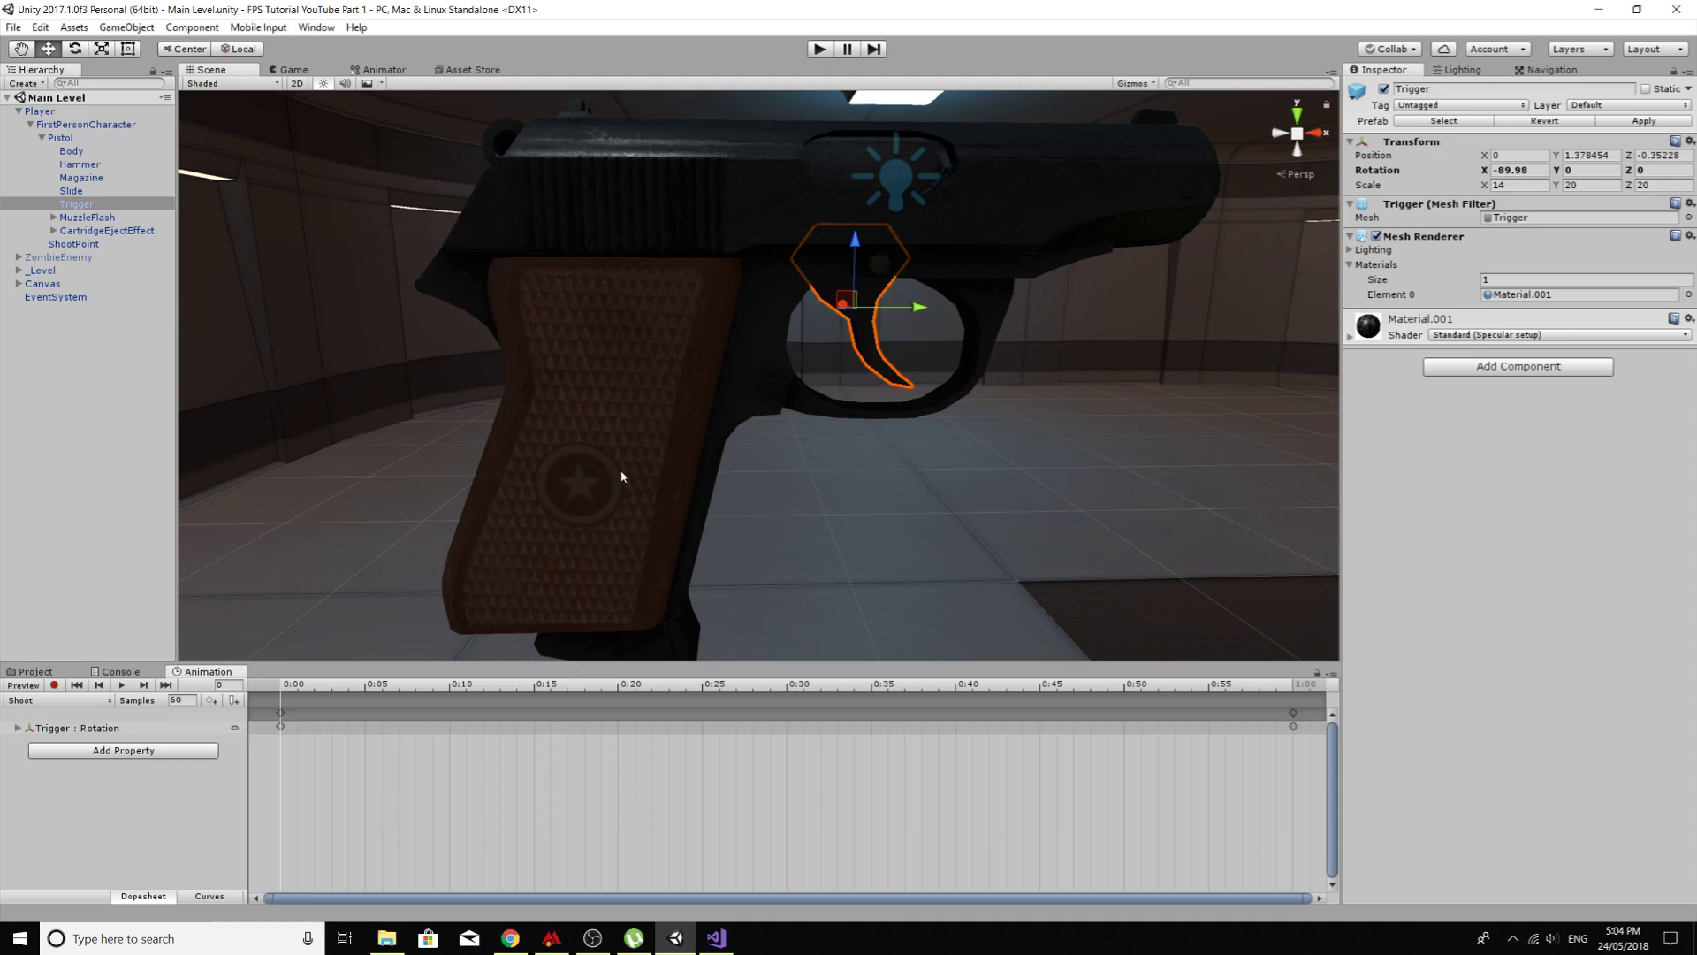
pyautogui.click(185, 49)
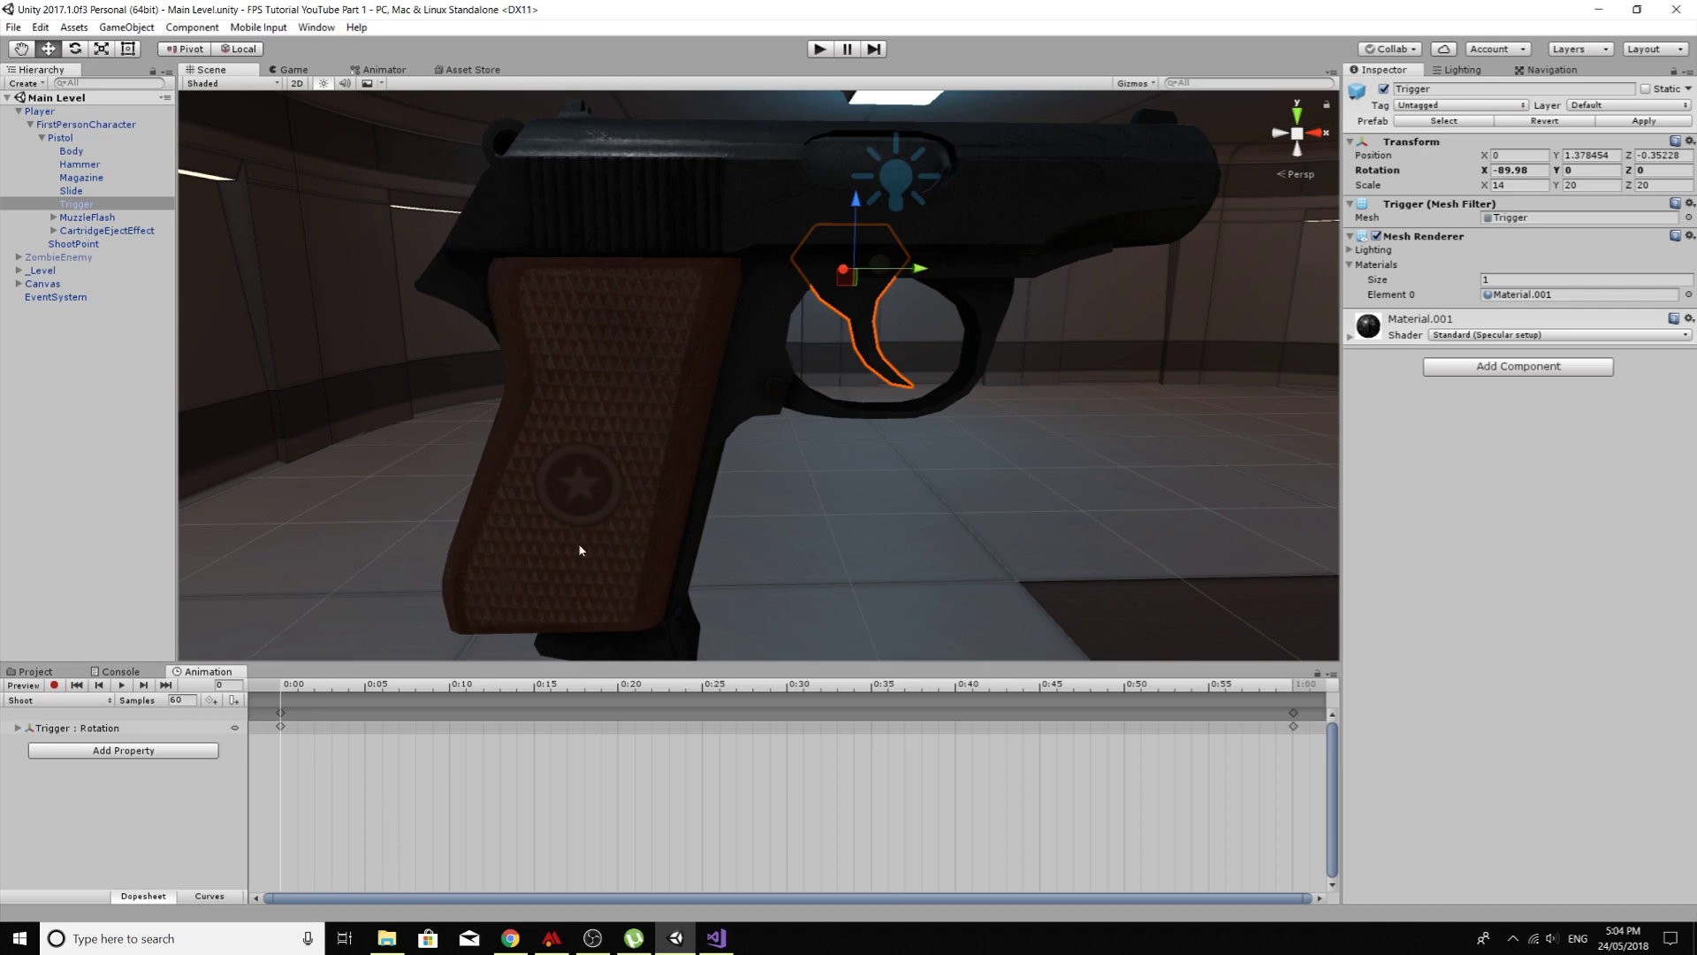
# Step: At frame 5, try rotating the trigger backwards, then undo the change
pyautogui.click(367, 694)
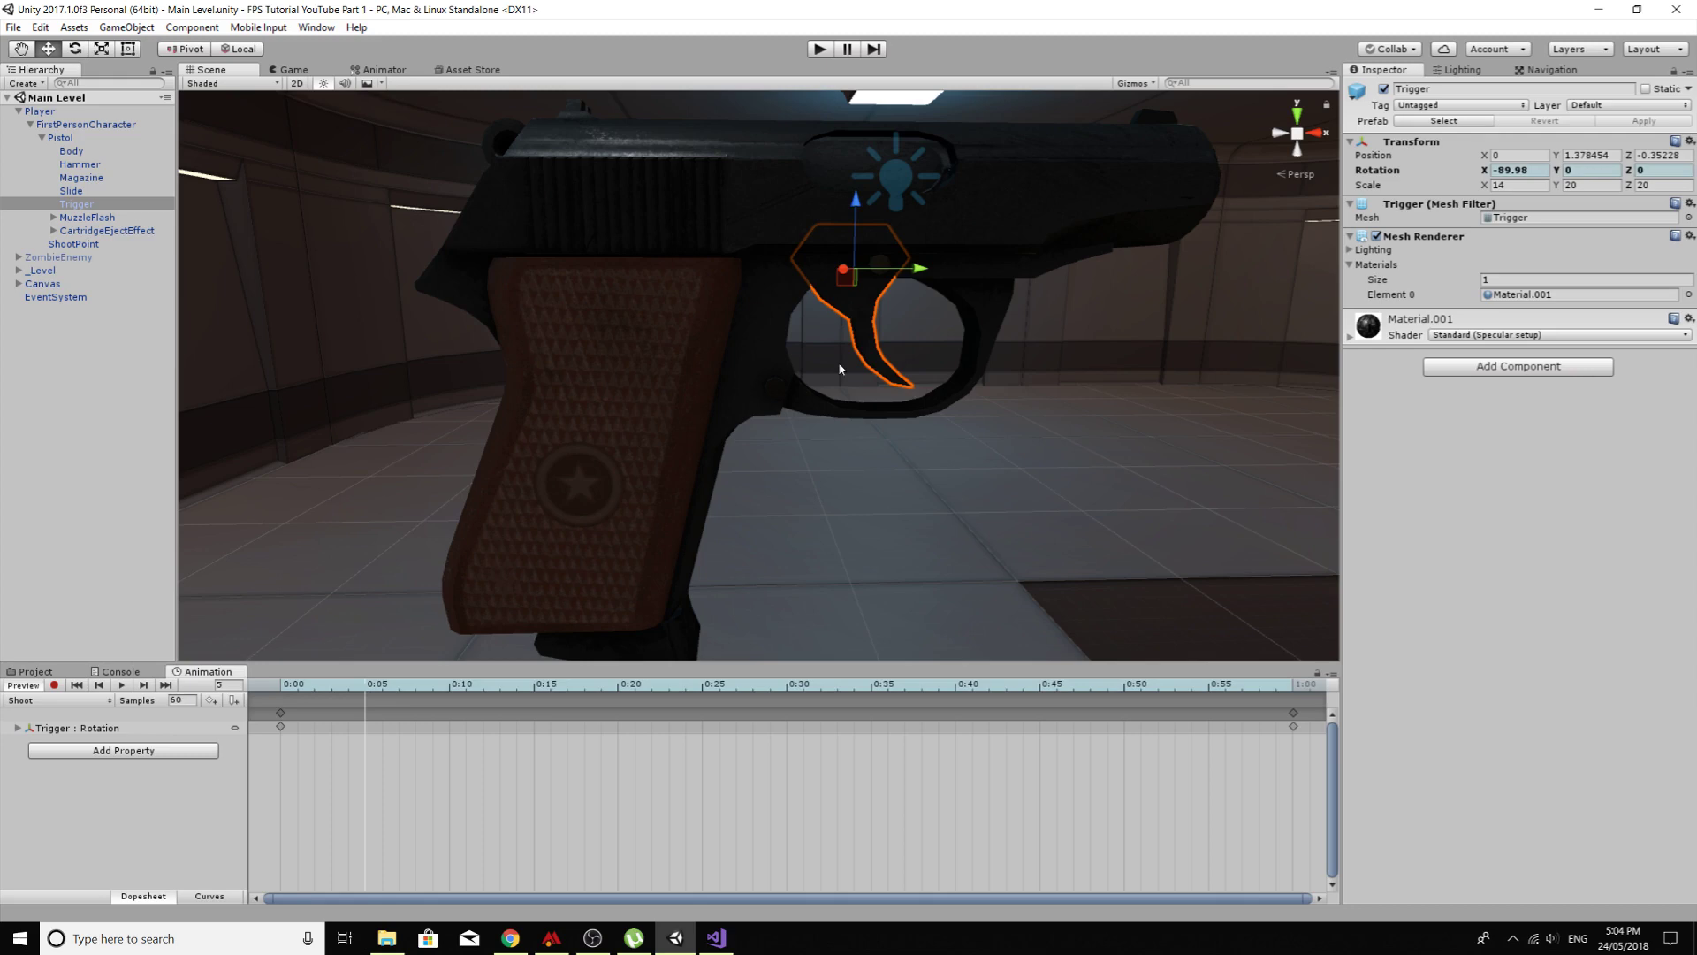
pyautogui.click(329, 694)
pyautogui.click(368, 688)
pyautogui.press('e')
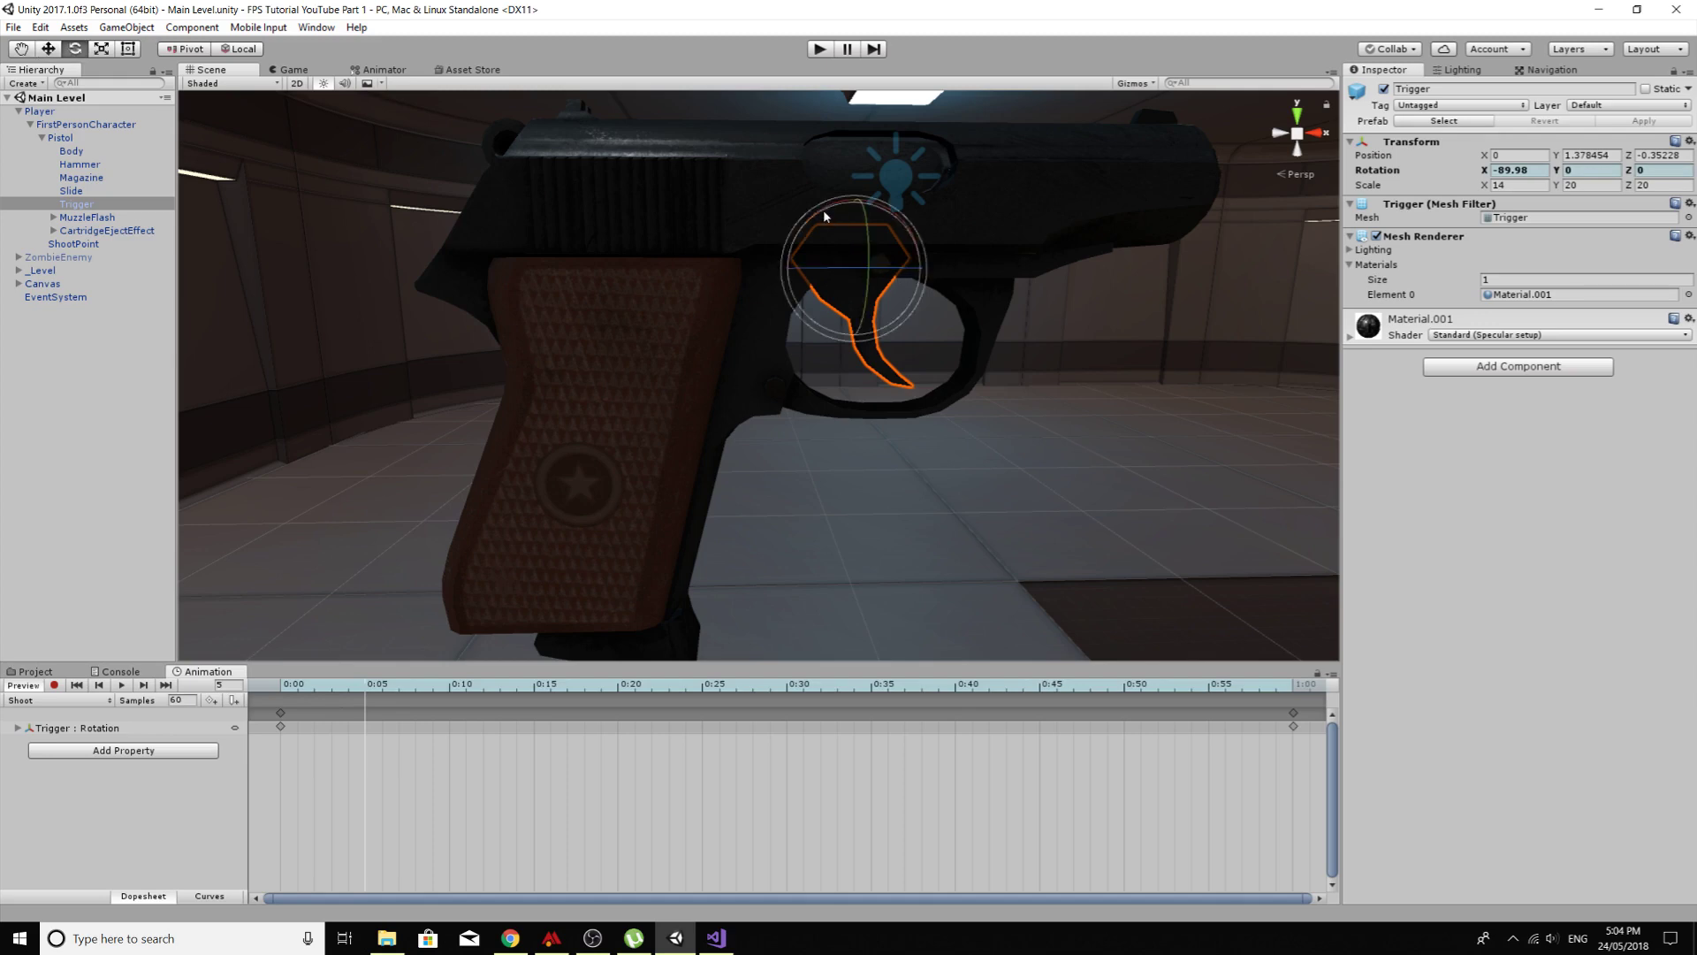
pyautogui.moveTo(823, 213); pyautogui.dragTo(805, 270)
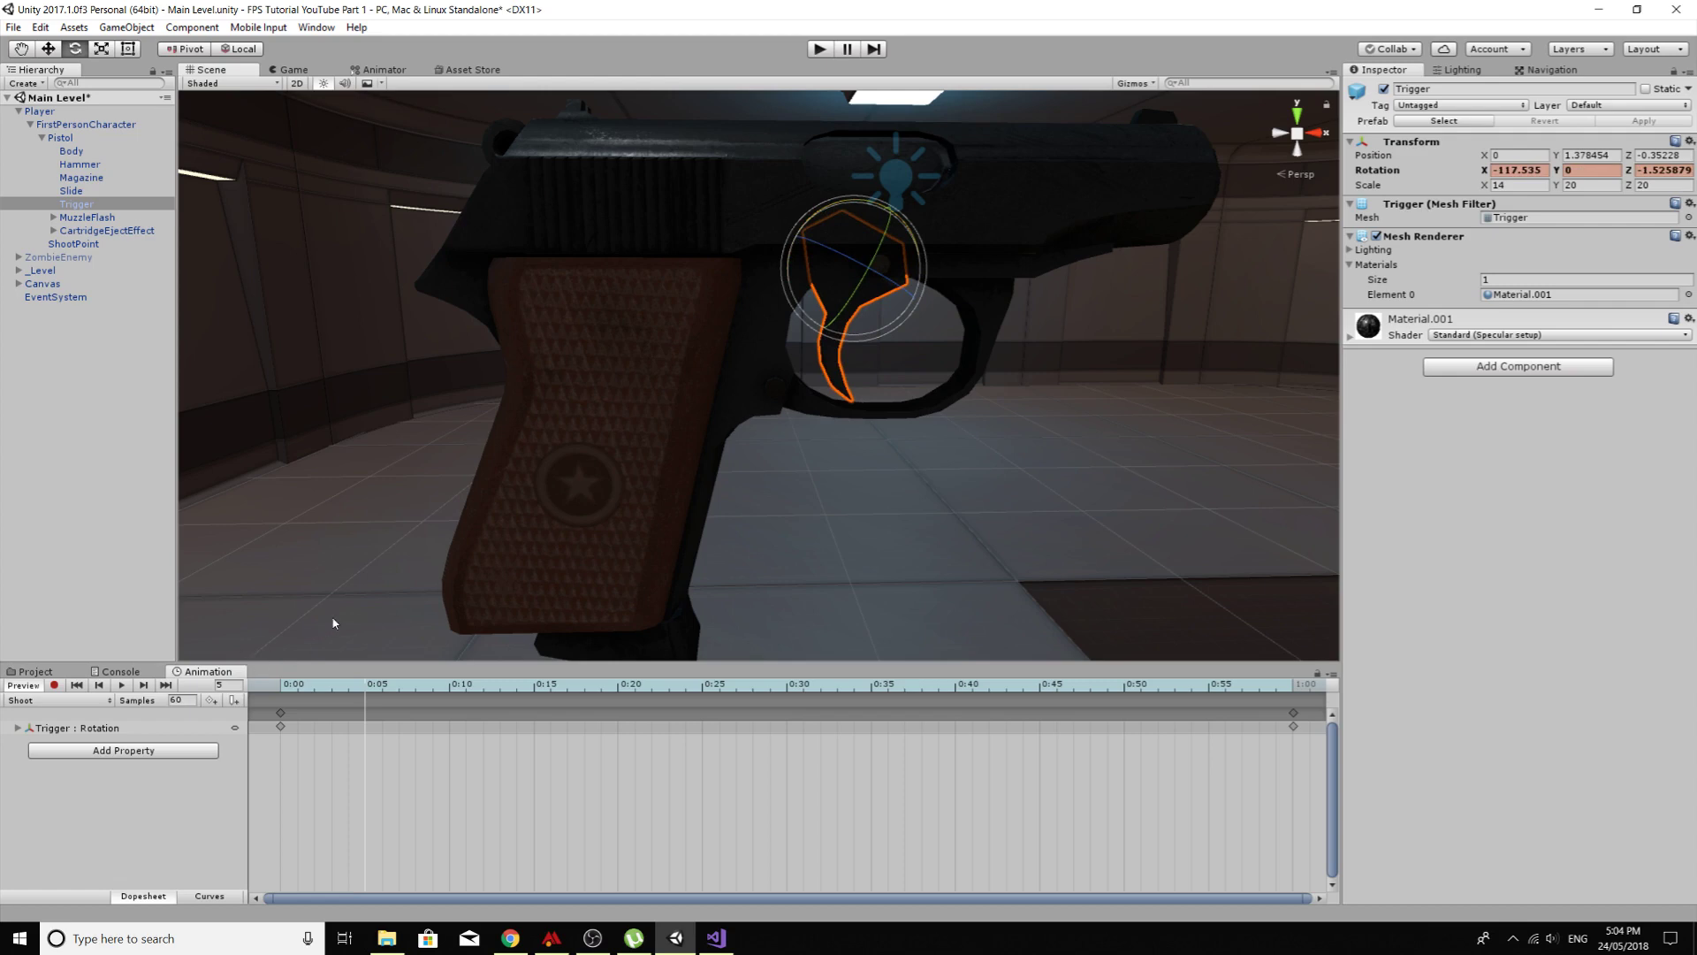
pyautogui.hotkey('ctrl', 'z')
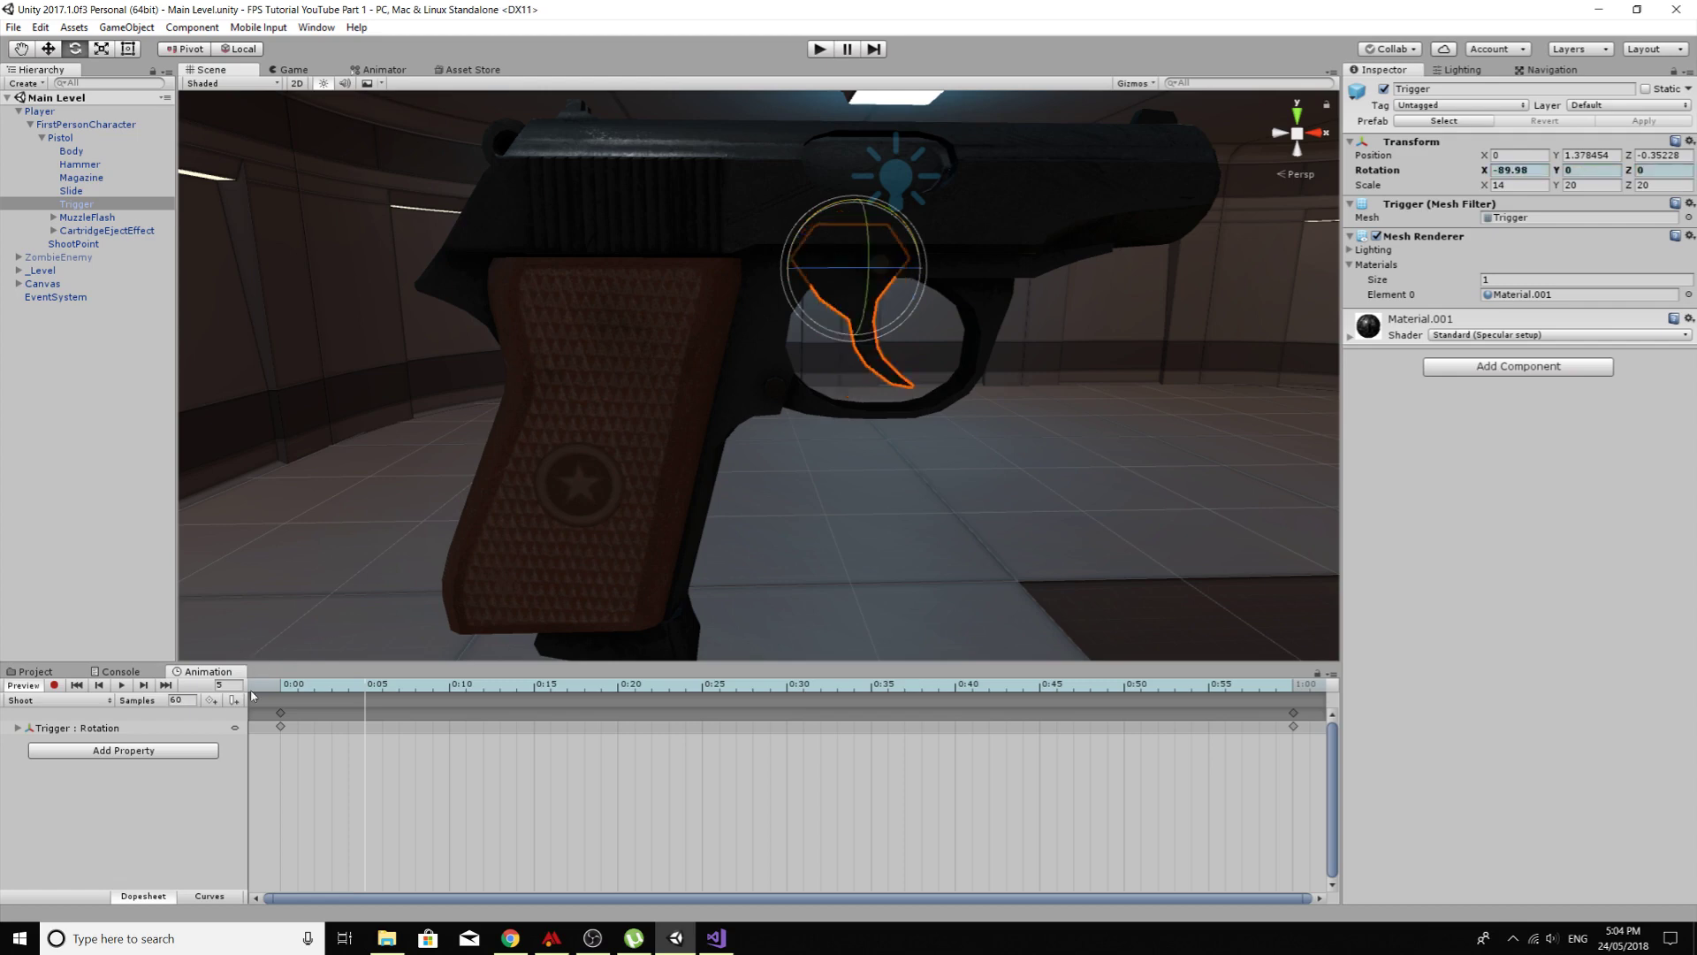
# Step: Record the trigger rotated back as a key at frame 5, stop recording, and scrub to check
pyautogui.click(51, 686)
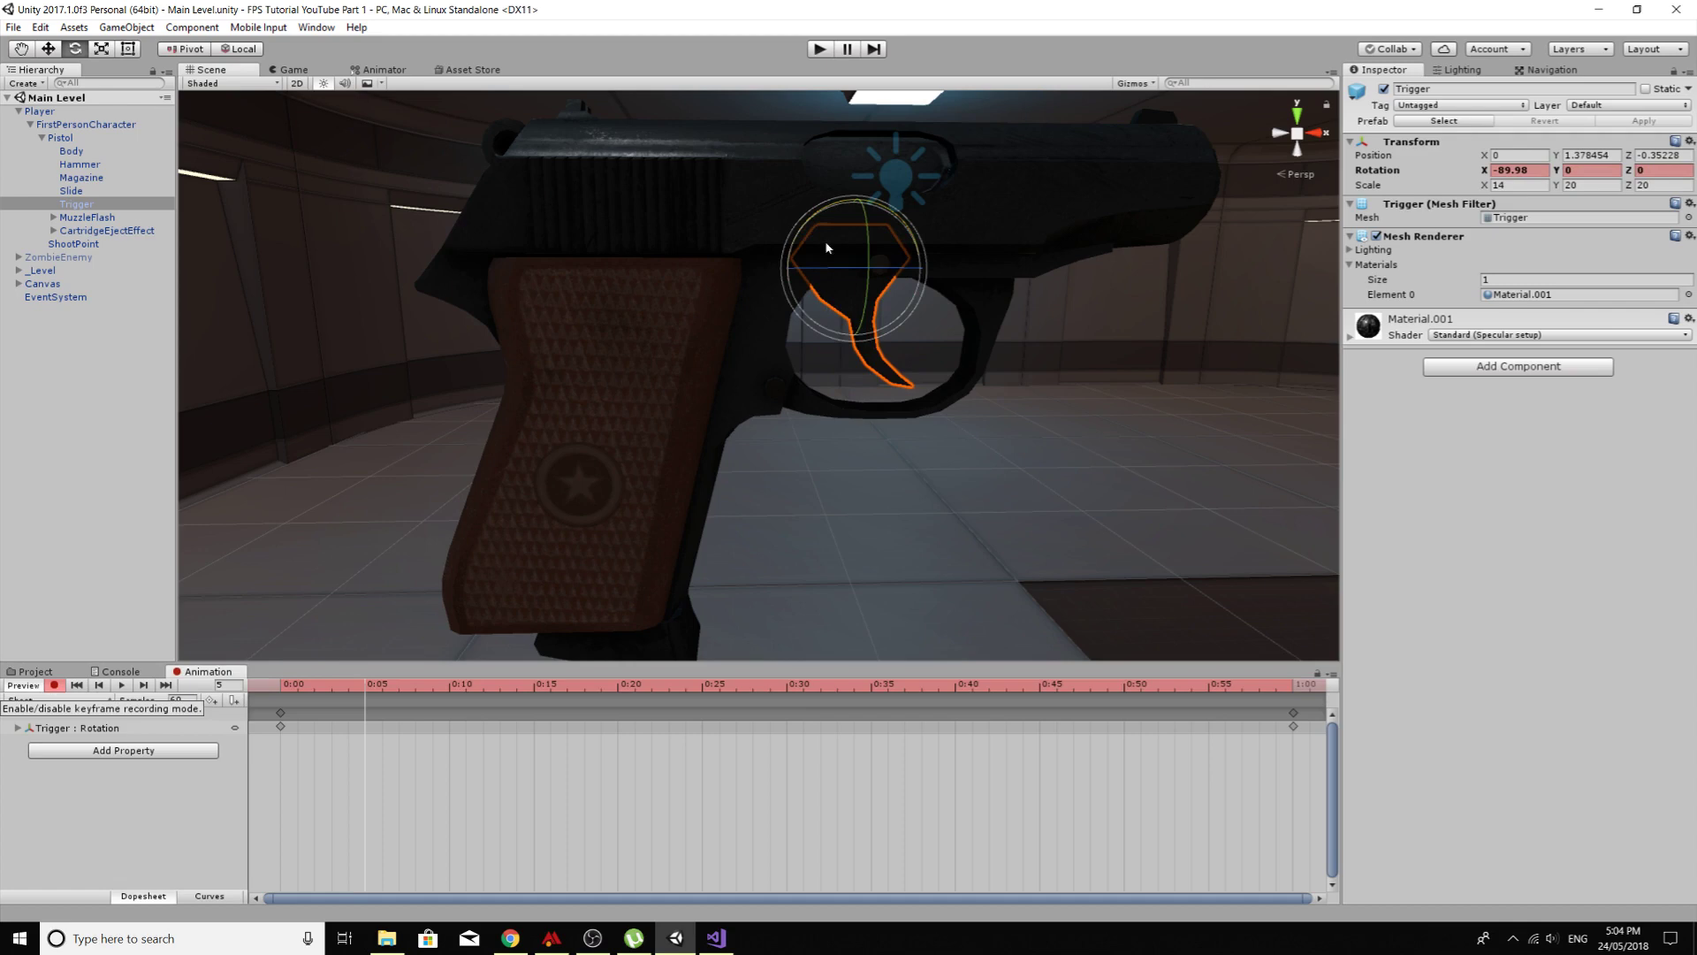
pyautogui.moveTo(804, 228); pyautogui.dragTo(845, 221)
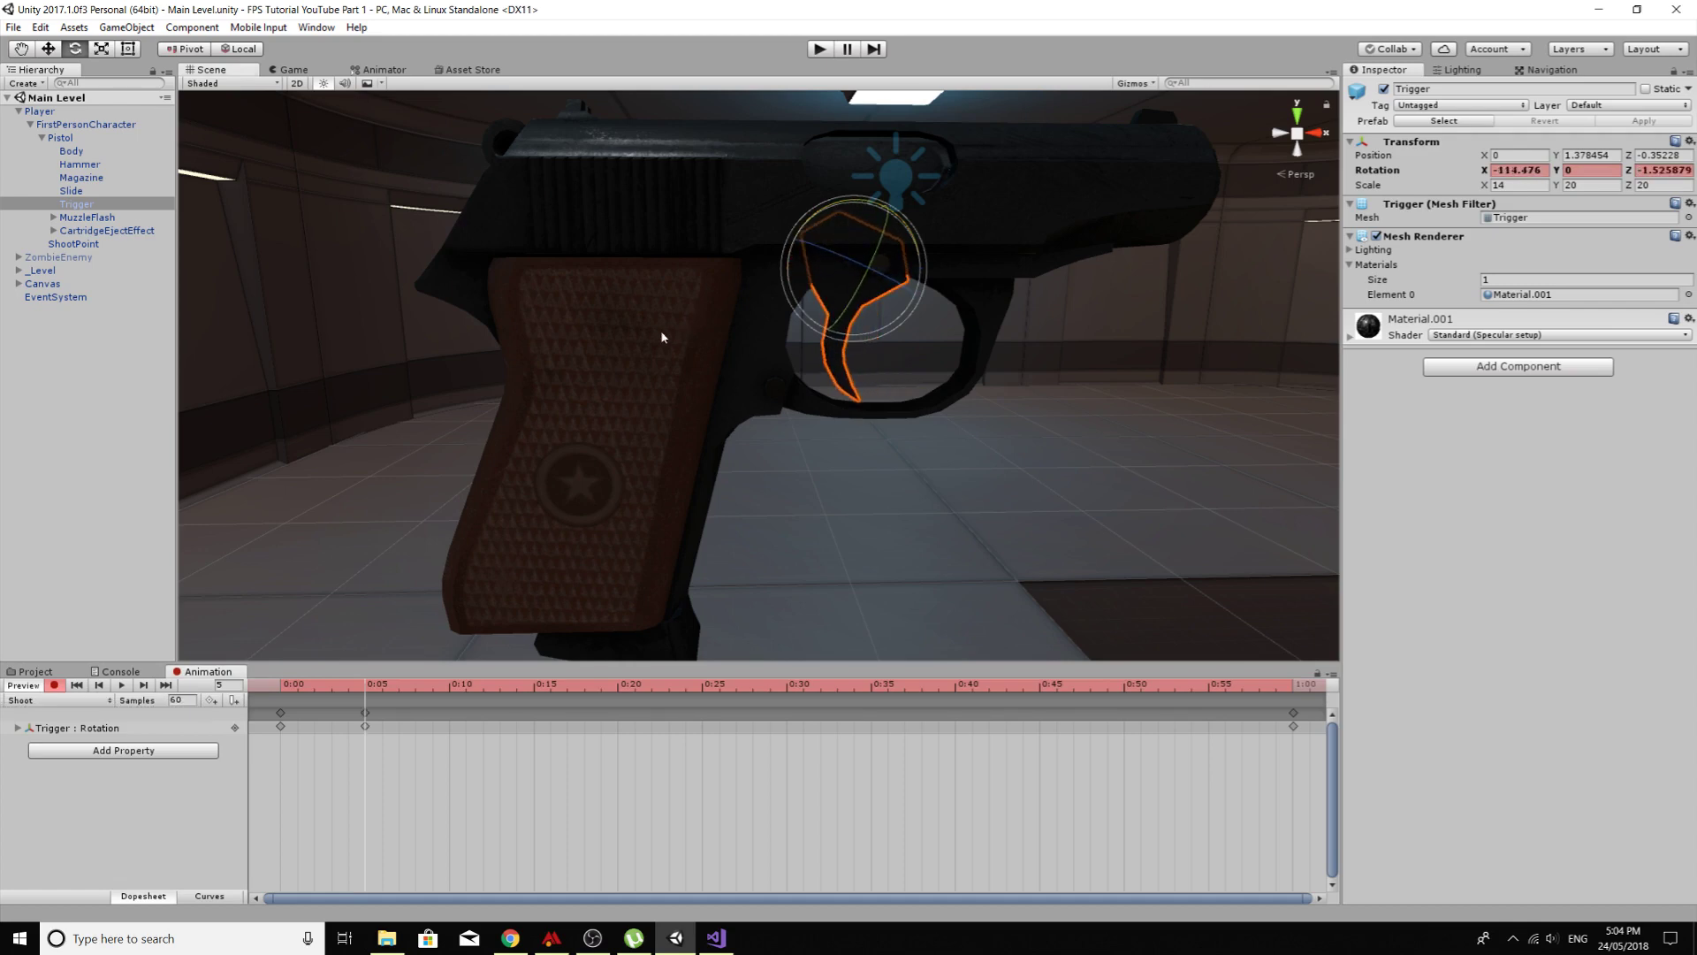
pyautogui.click(54, 686)
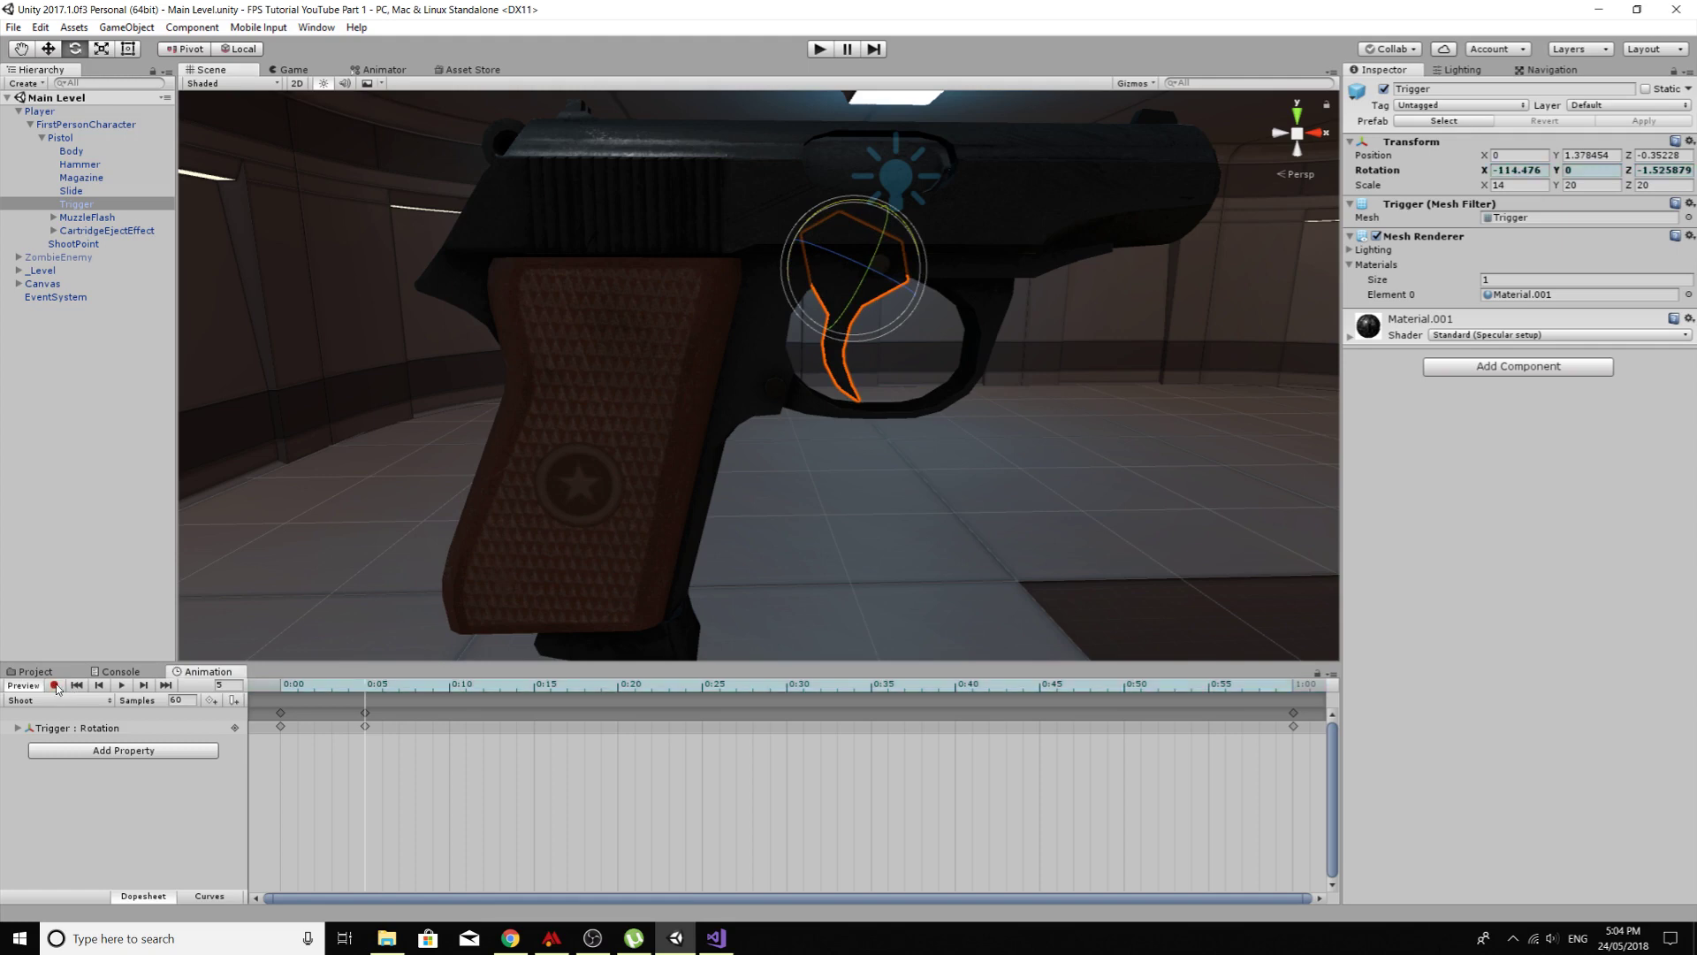
pyautogui.click(449, 686)
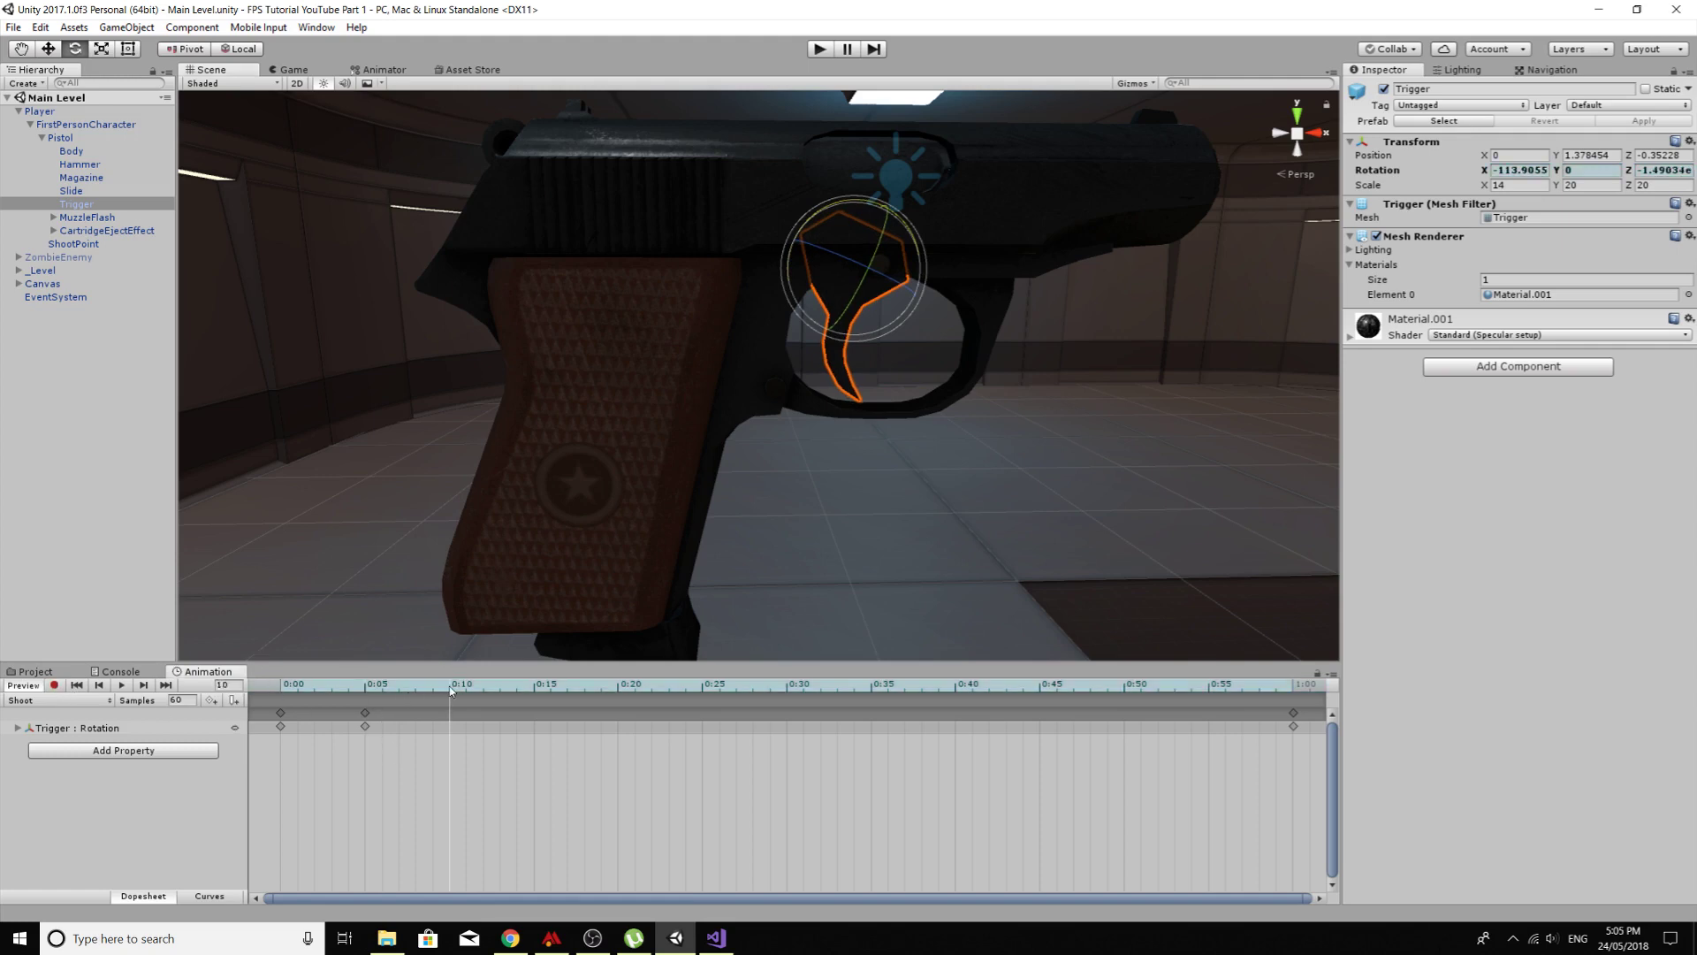
pyautogui.click(382, 694)
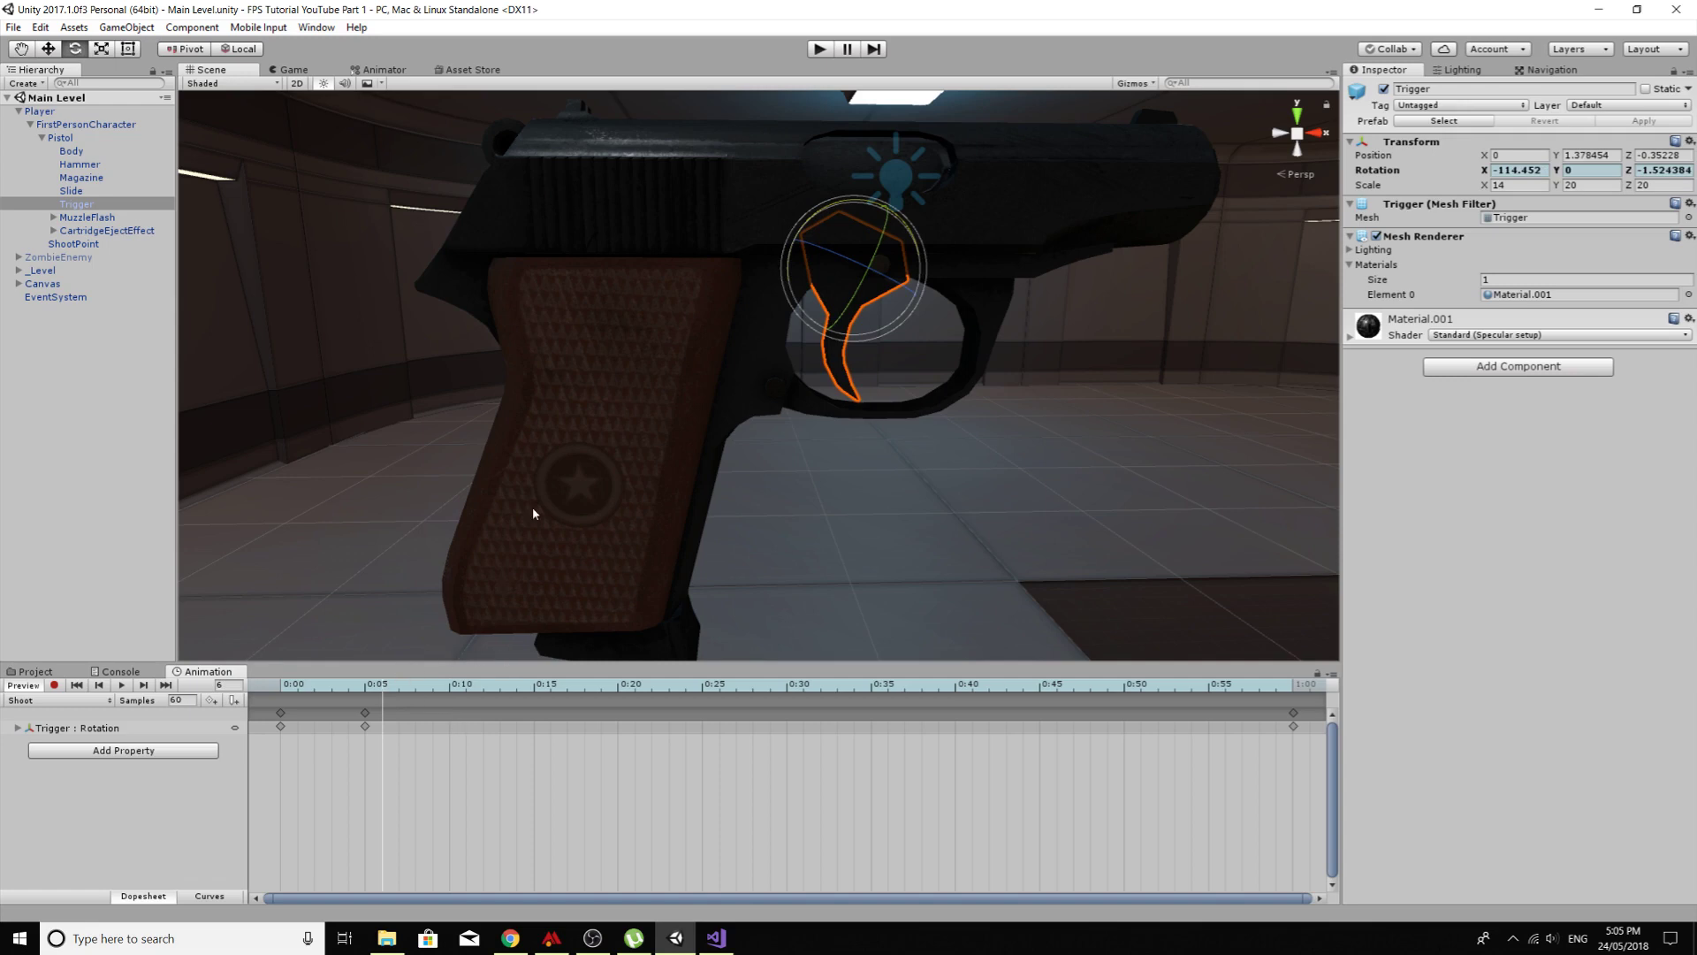
# Step: Select the Hammer and add its Transform Rotation property to the Shoot clip
pyautogui.moveTo(437, 251); pyautogui.dragTo(375, 252, button='right')
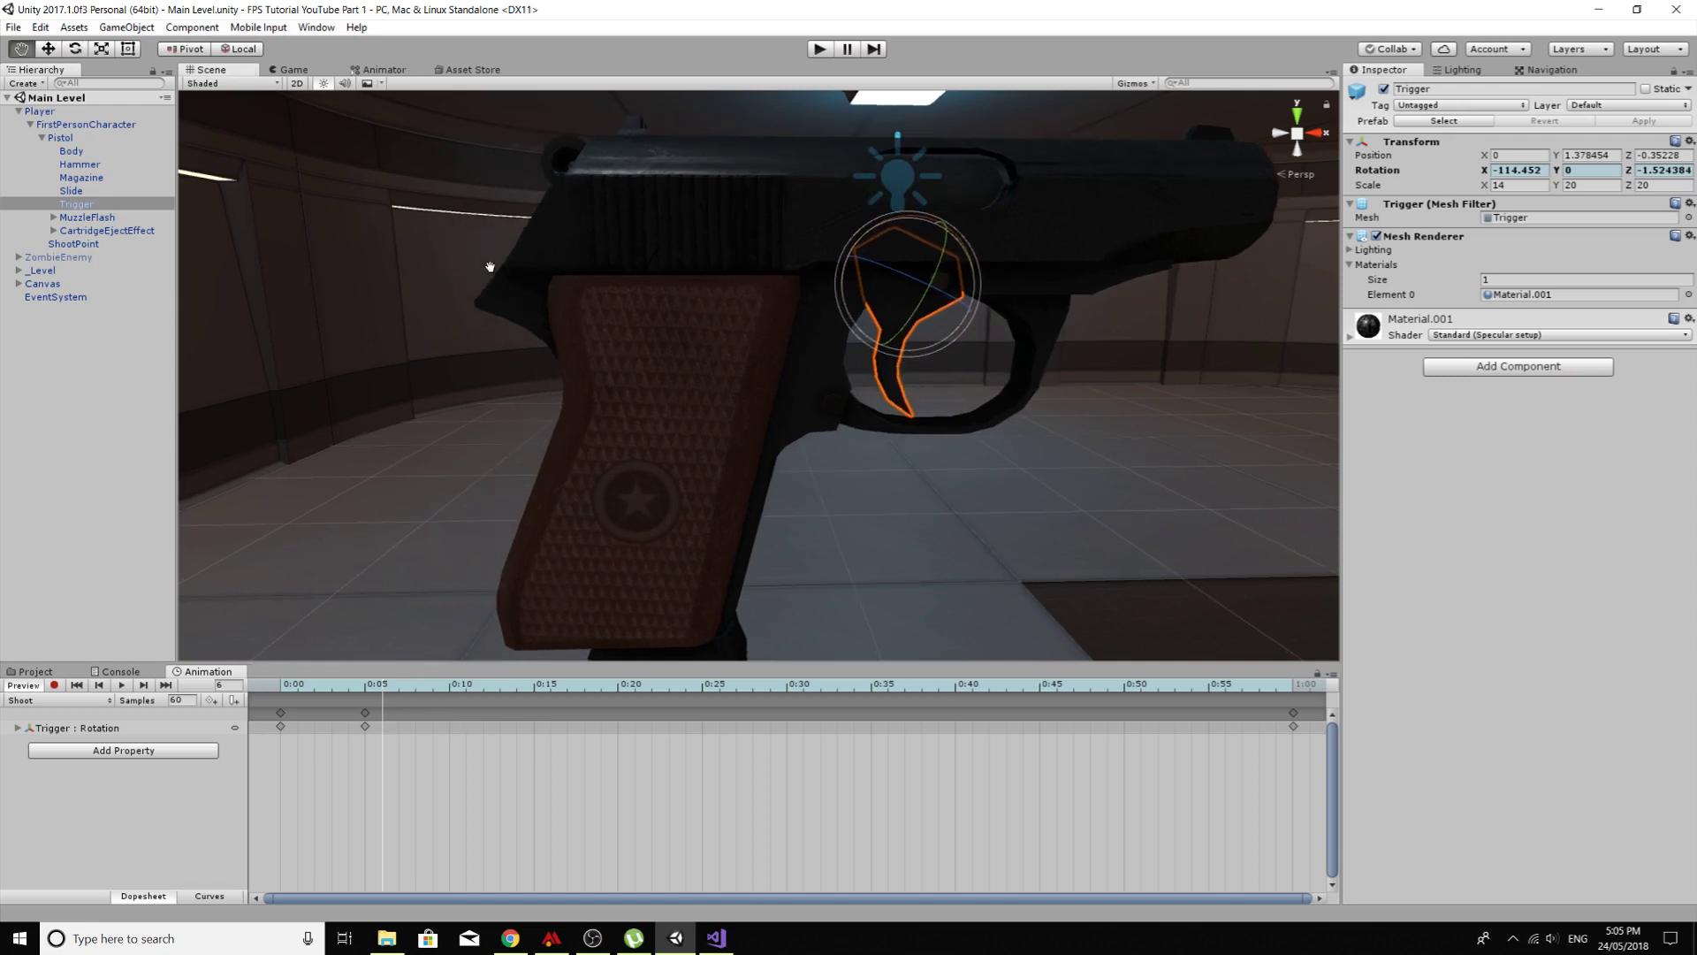
pyautogui.click(78, 164)
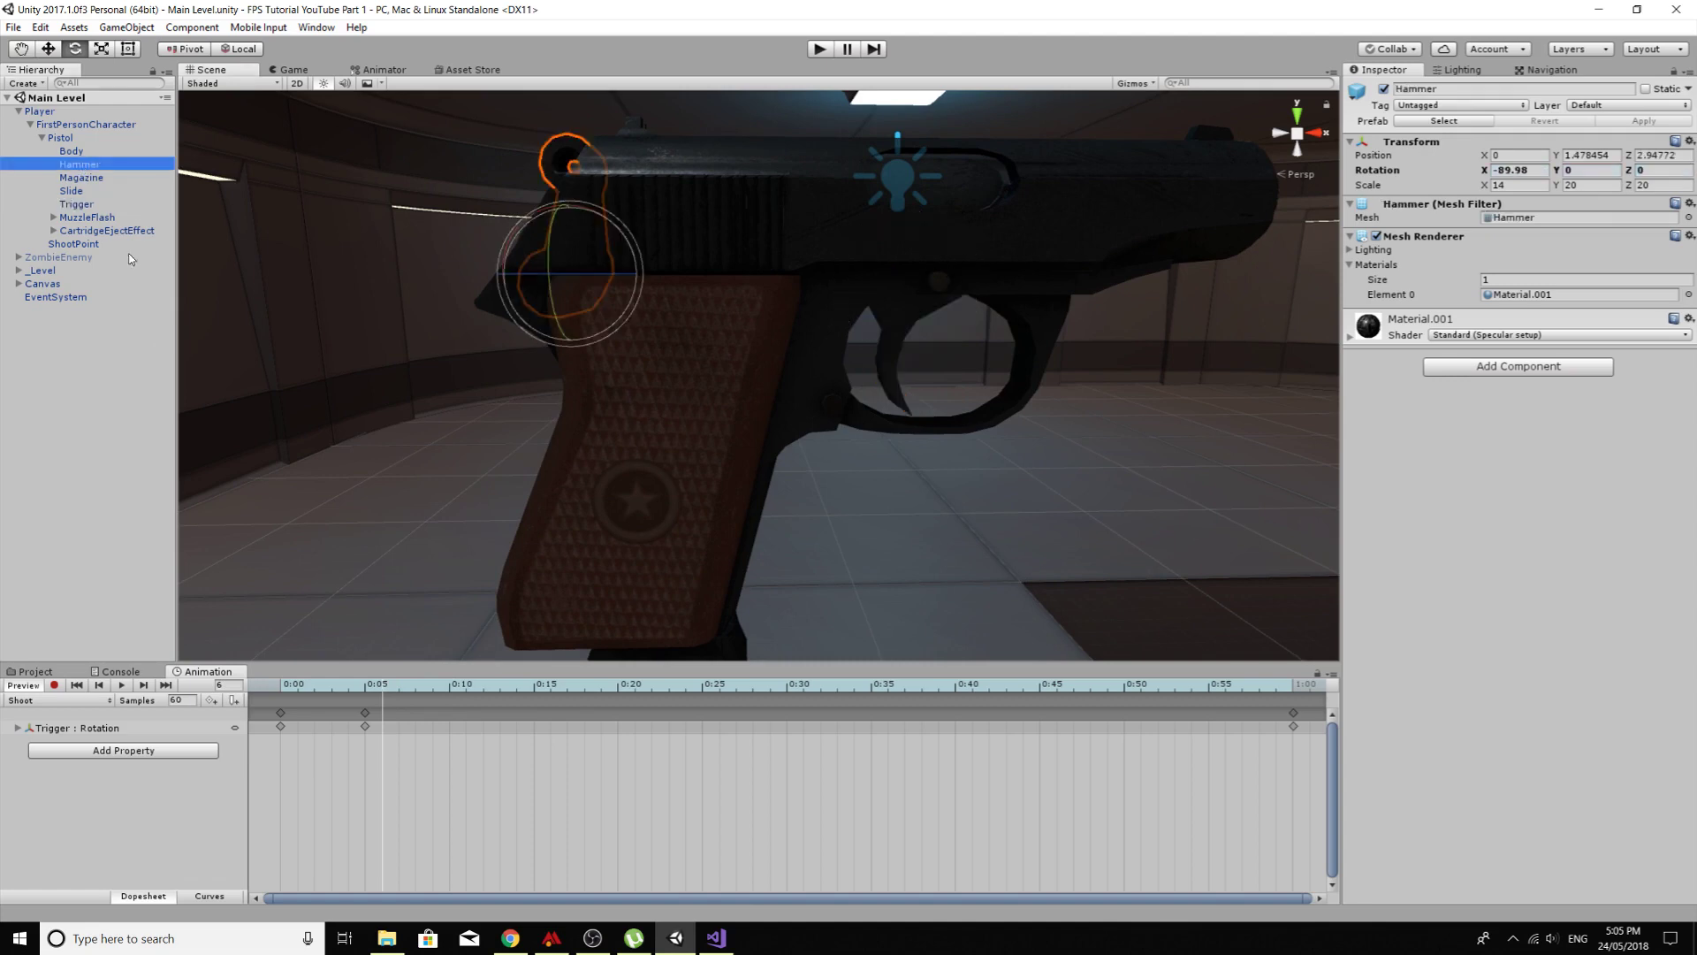
pyautogui.click(78, 751)
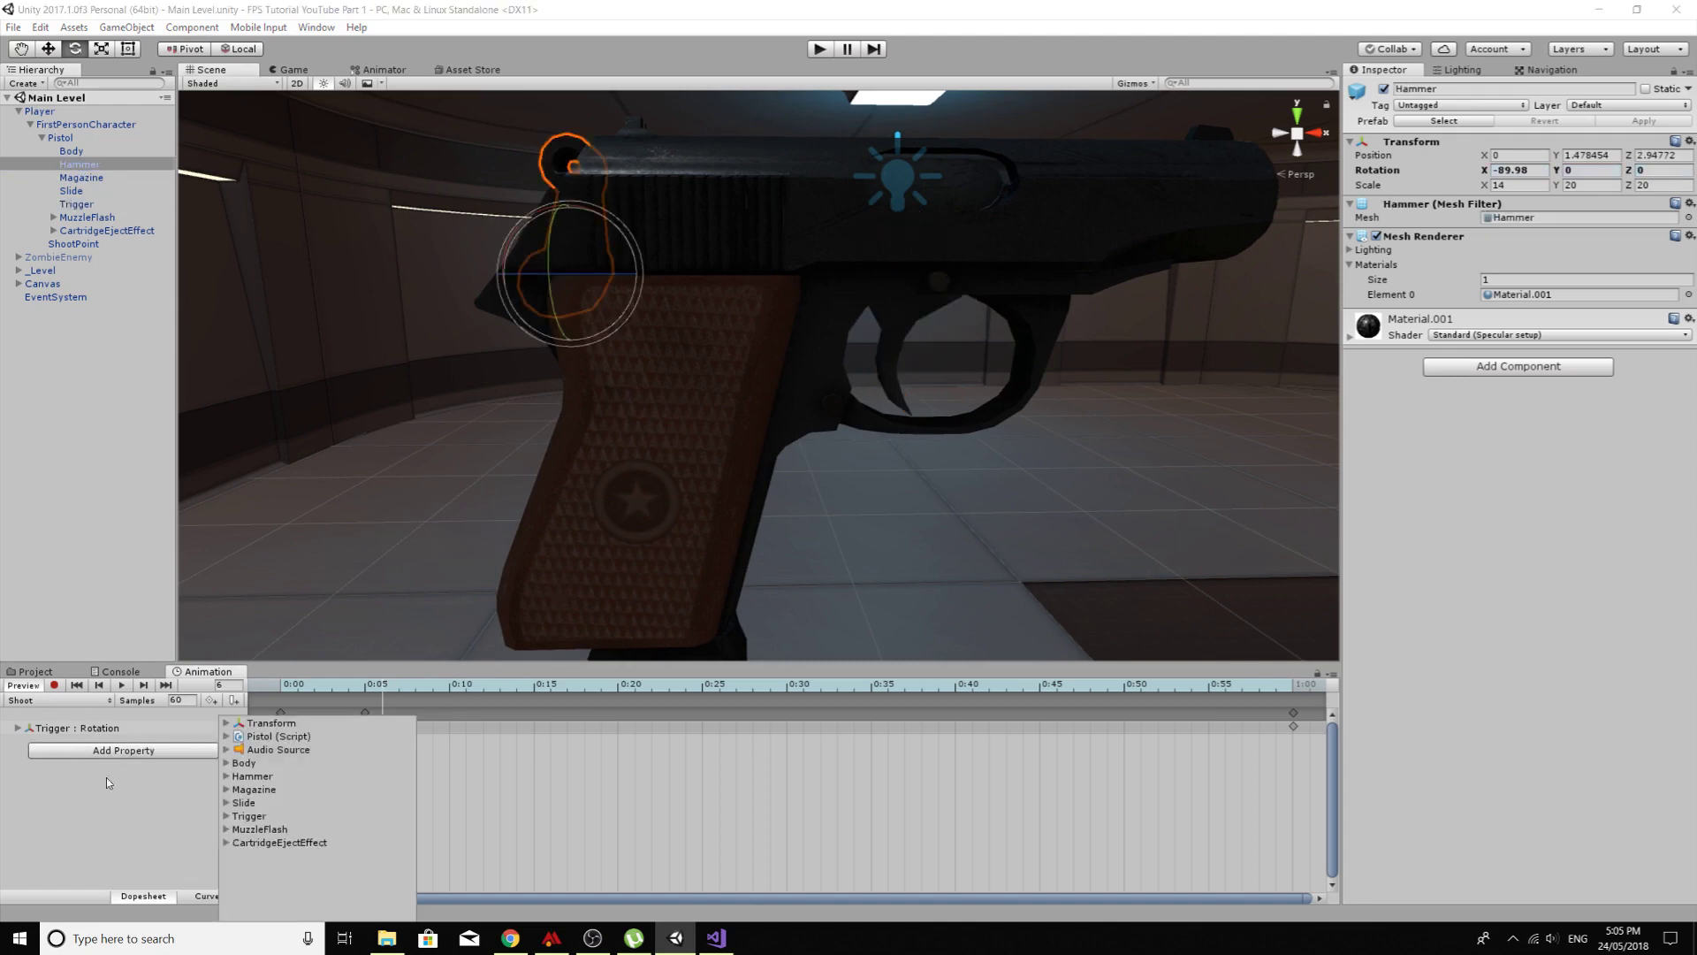
pyautogui.click(235, 778)
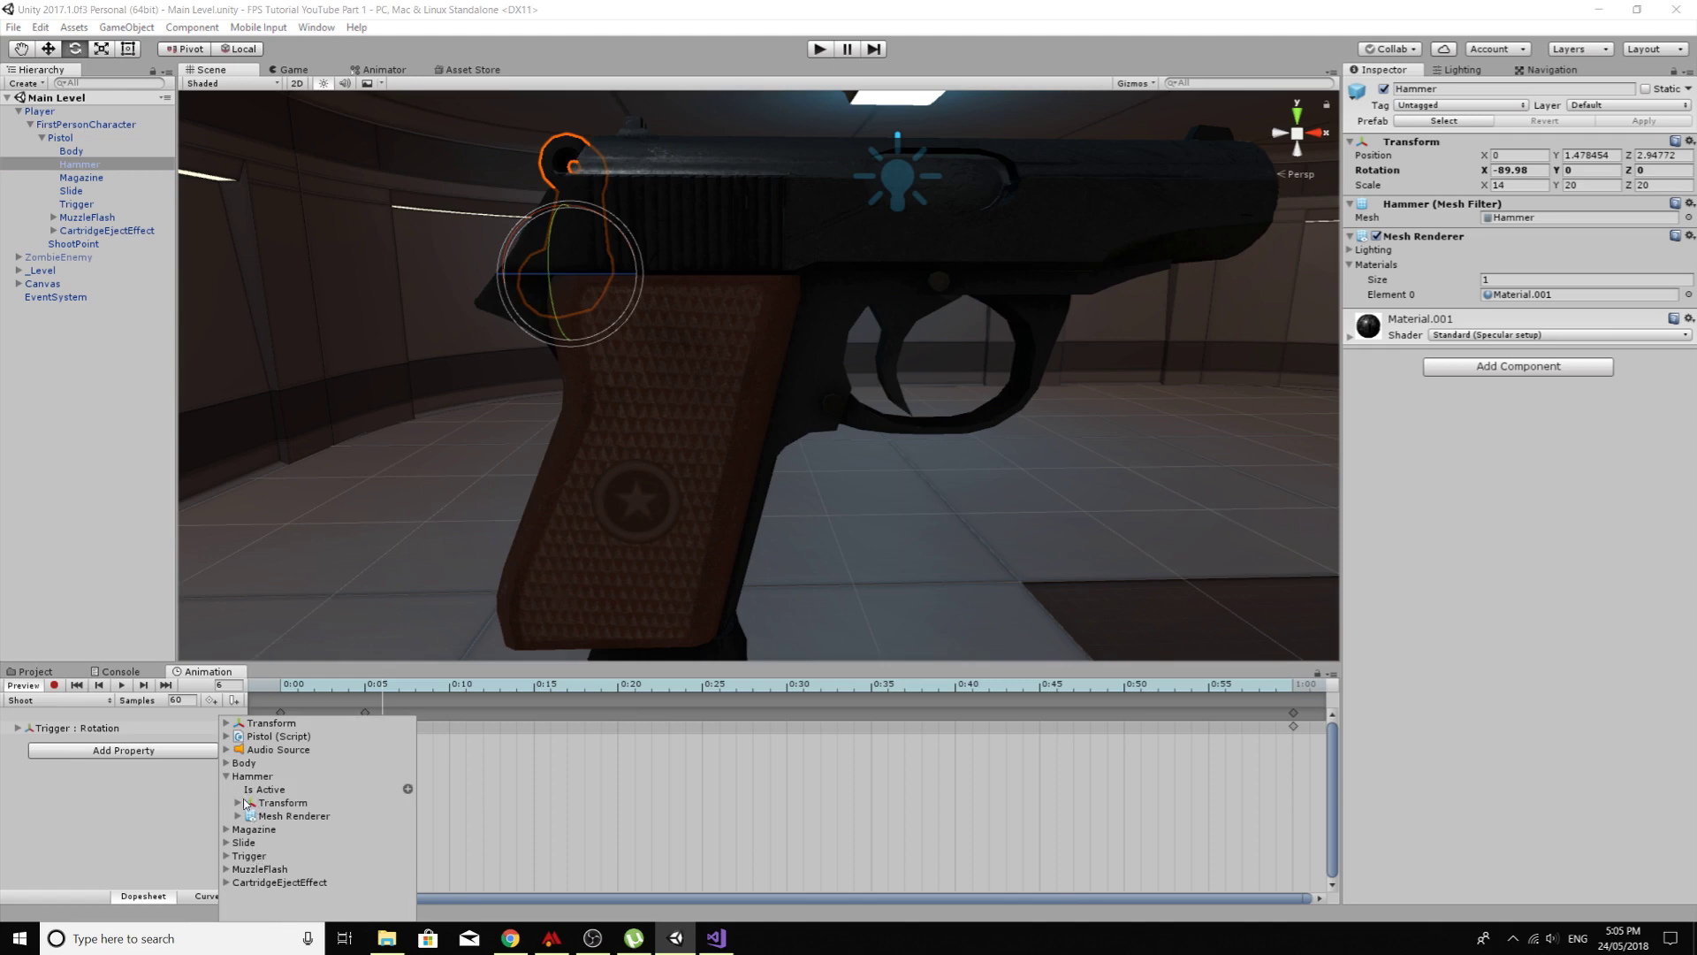
pyautogui.click(237, 802)
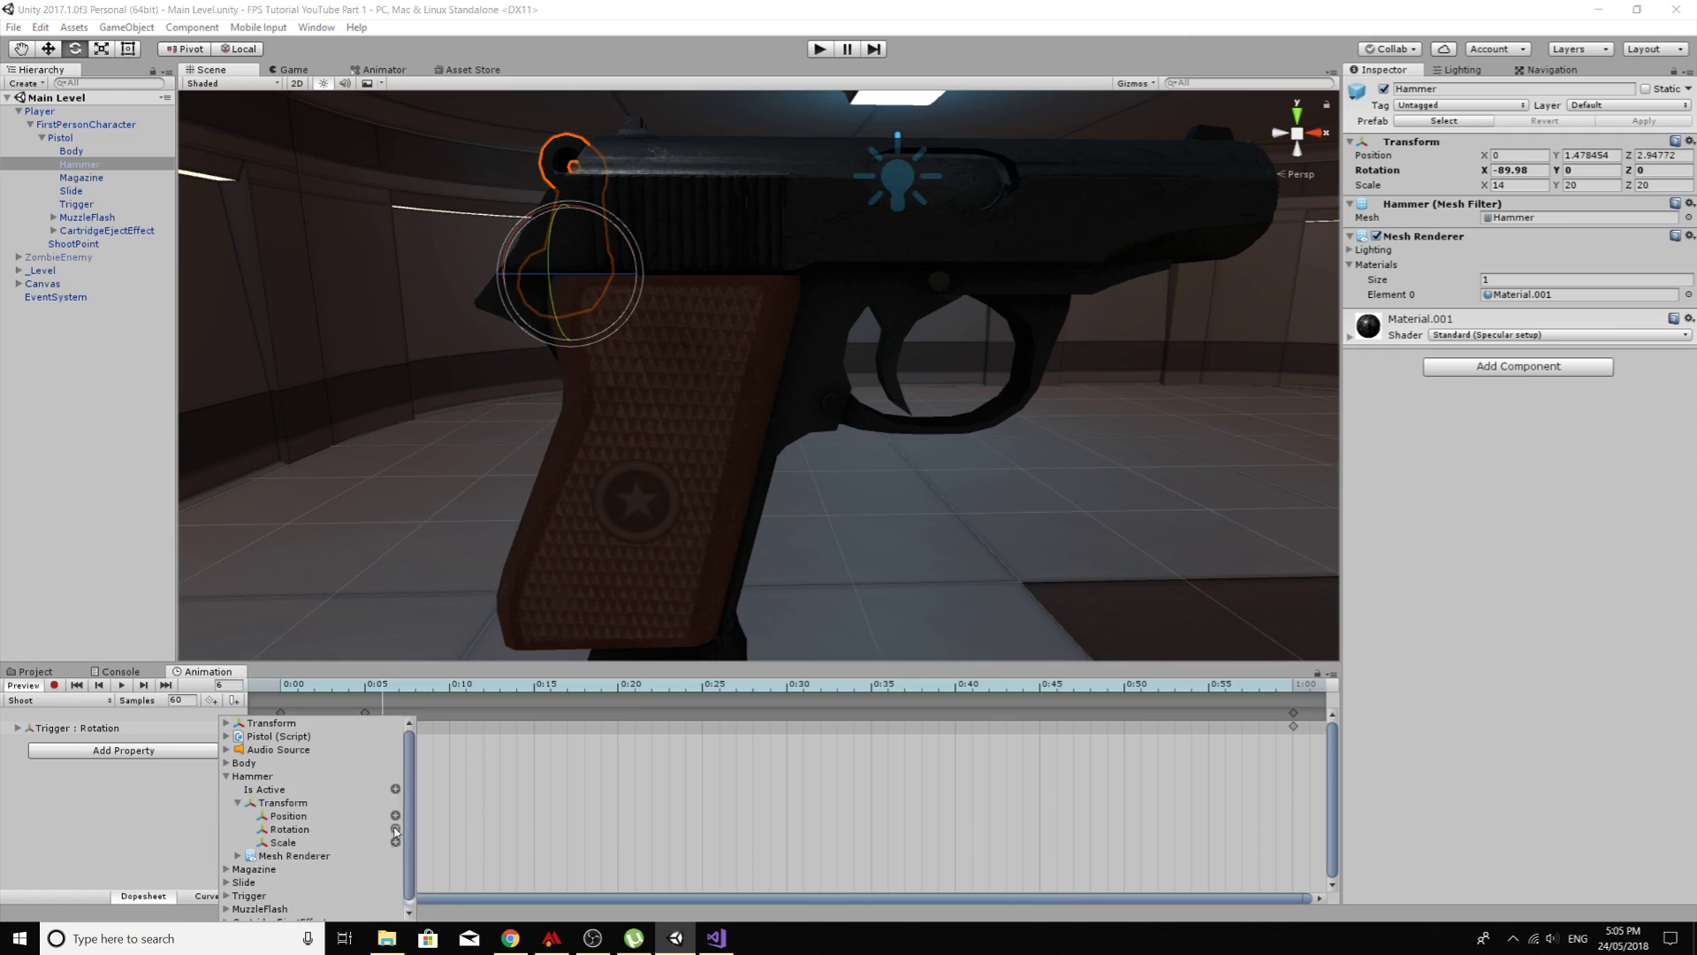
pyautogui.click(396, 828)
# Step: Record the hammer tilted back about -30 degrees as a key at frame 6
pyautogui.moveTo(518, 327); pyautogui.dragTo(692, 323, button='middle')
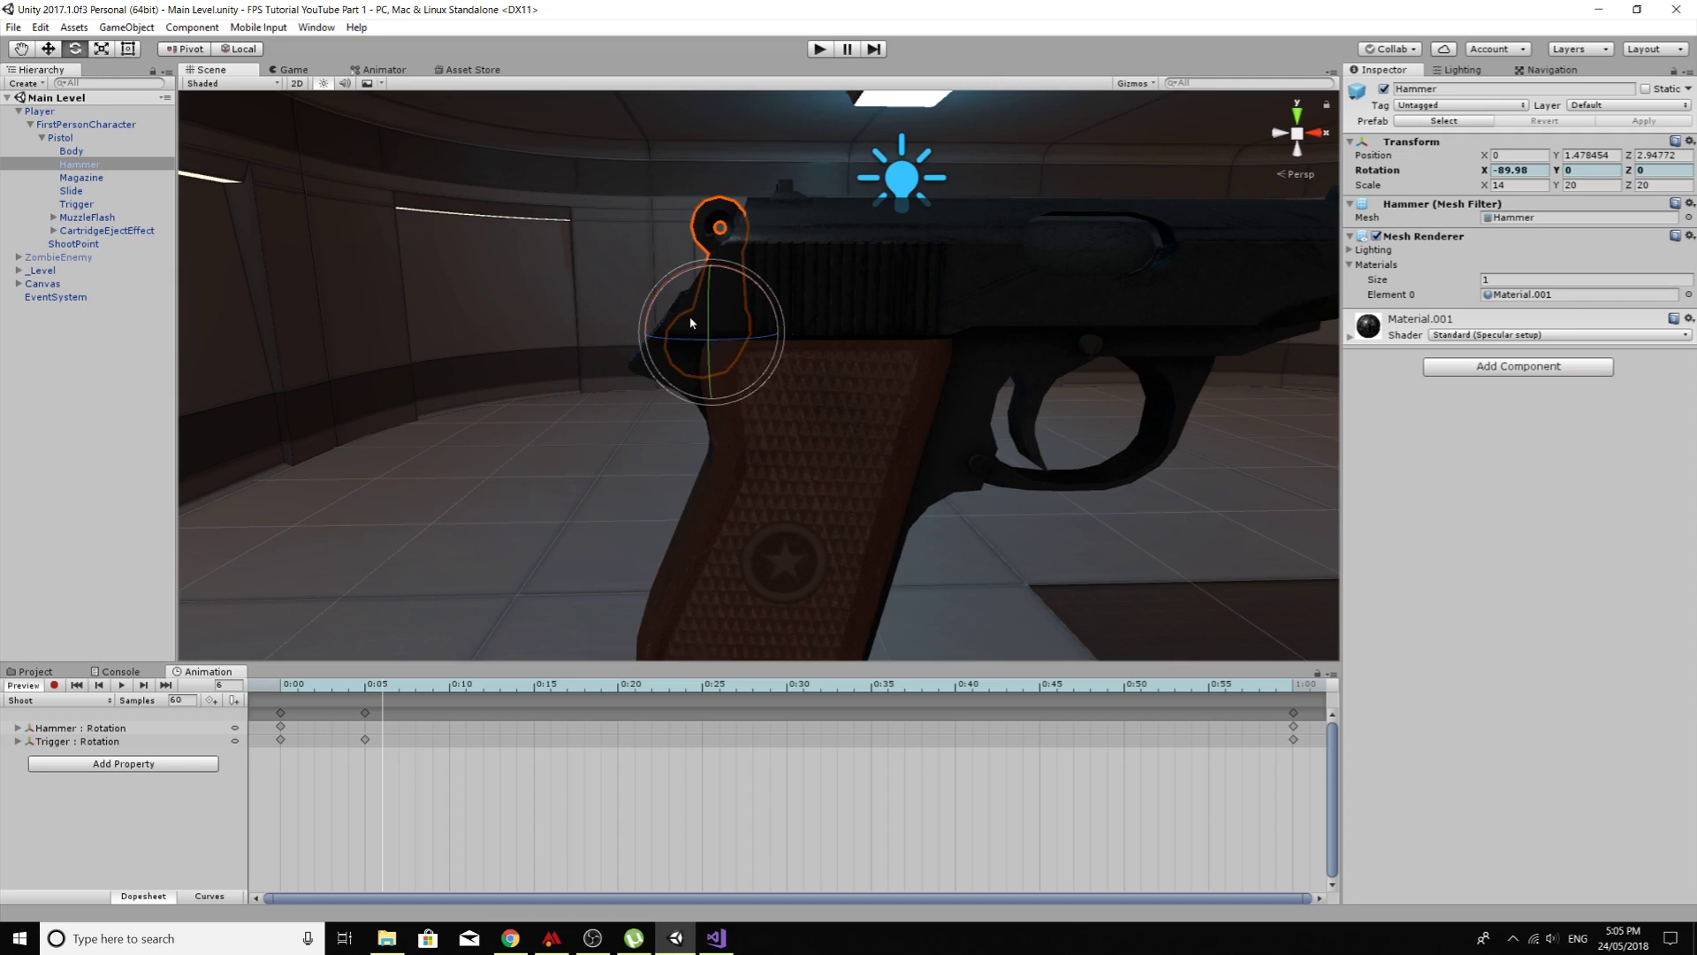
pyautogui.moveTo(675, 273); pyautogui.dragTo(584, 300)
pyautogui.keyDown('alt'); pyautogui.moveTo(994, 491); pyautogui.dragTo(796, 416); pyautogui.keyUp('alt')
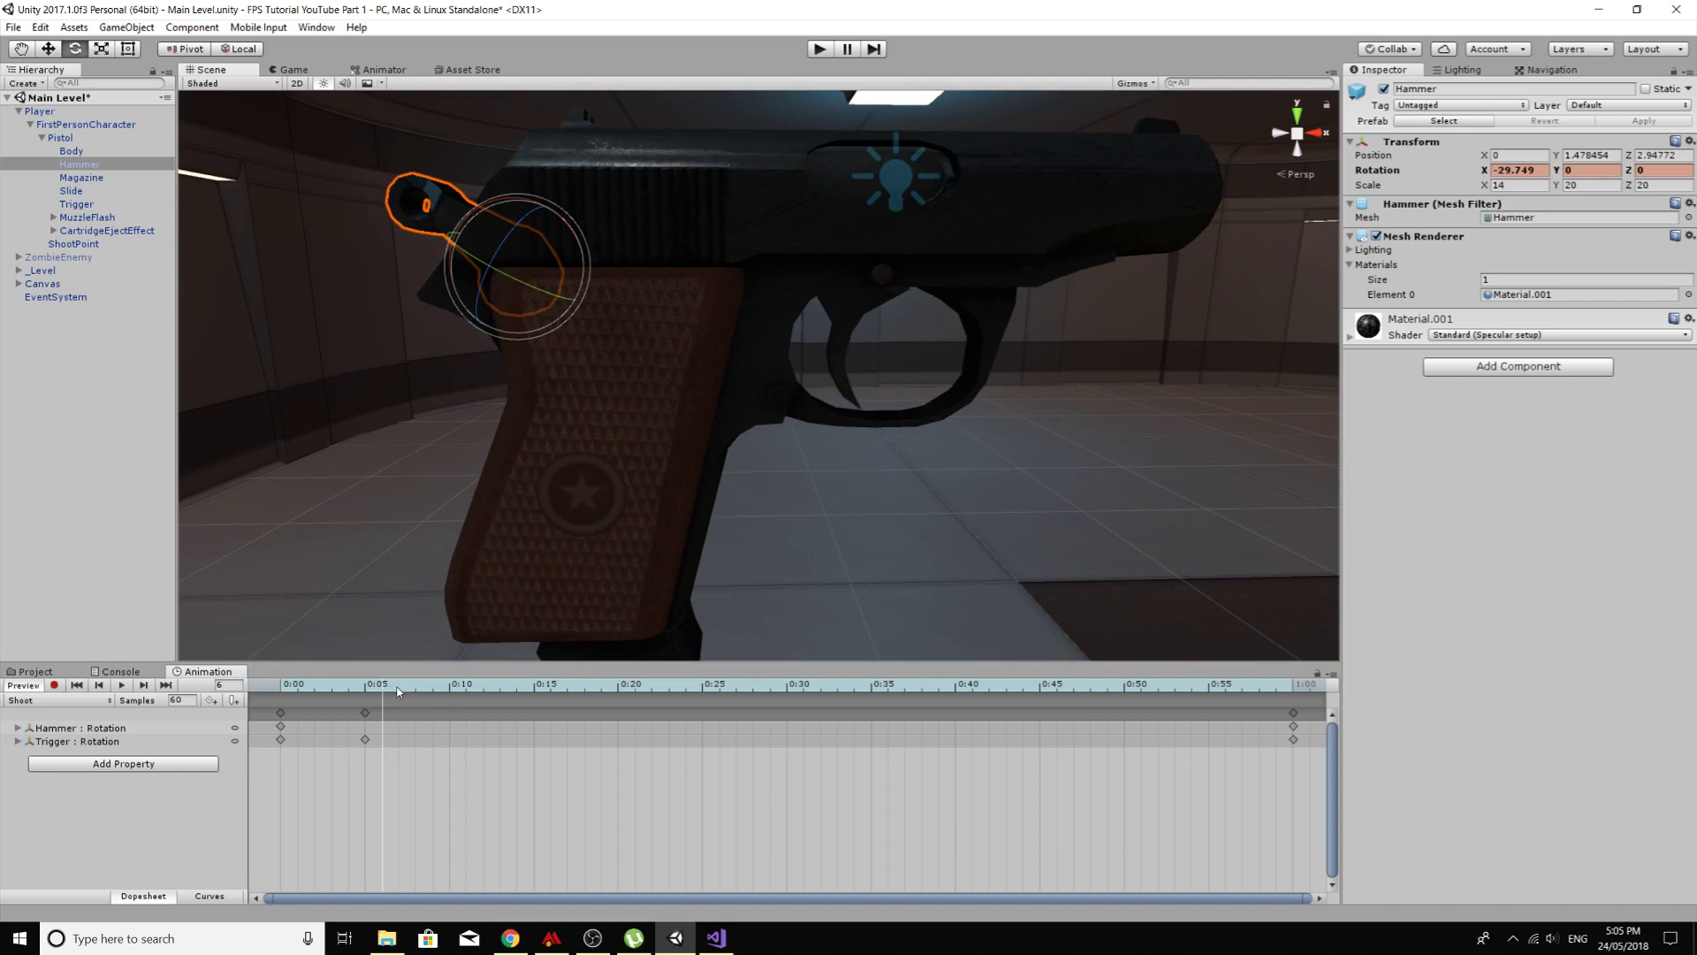
pyautogui.click(449, 686)
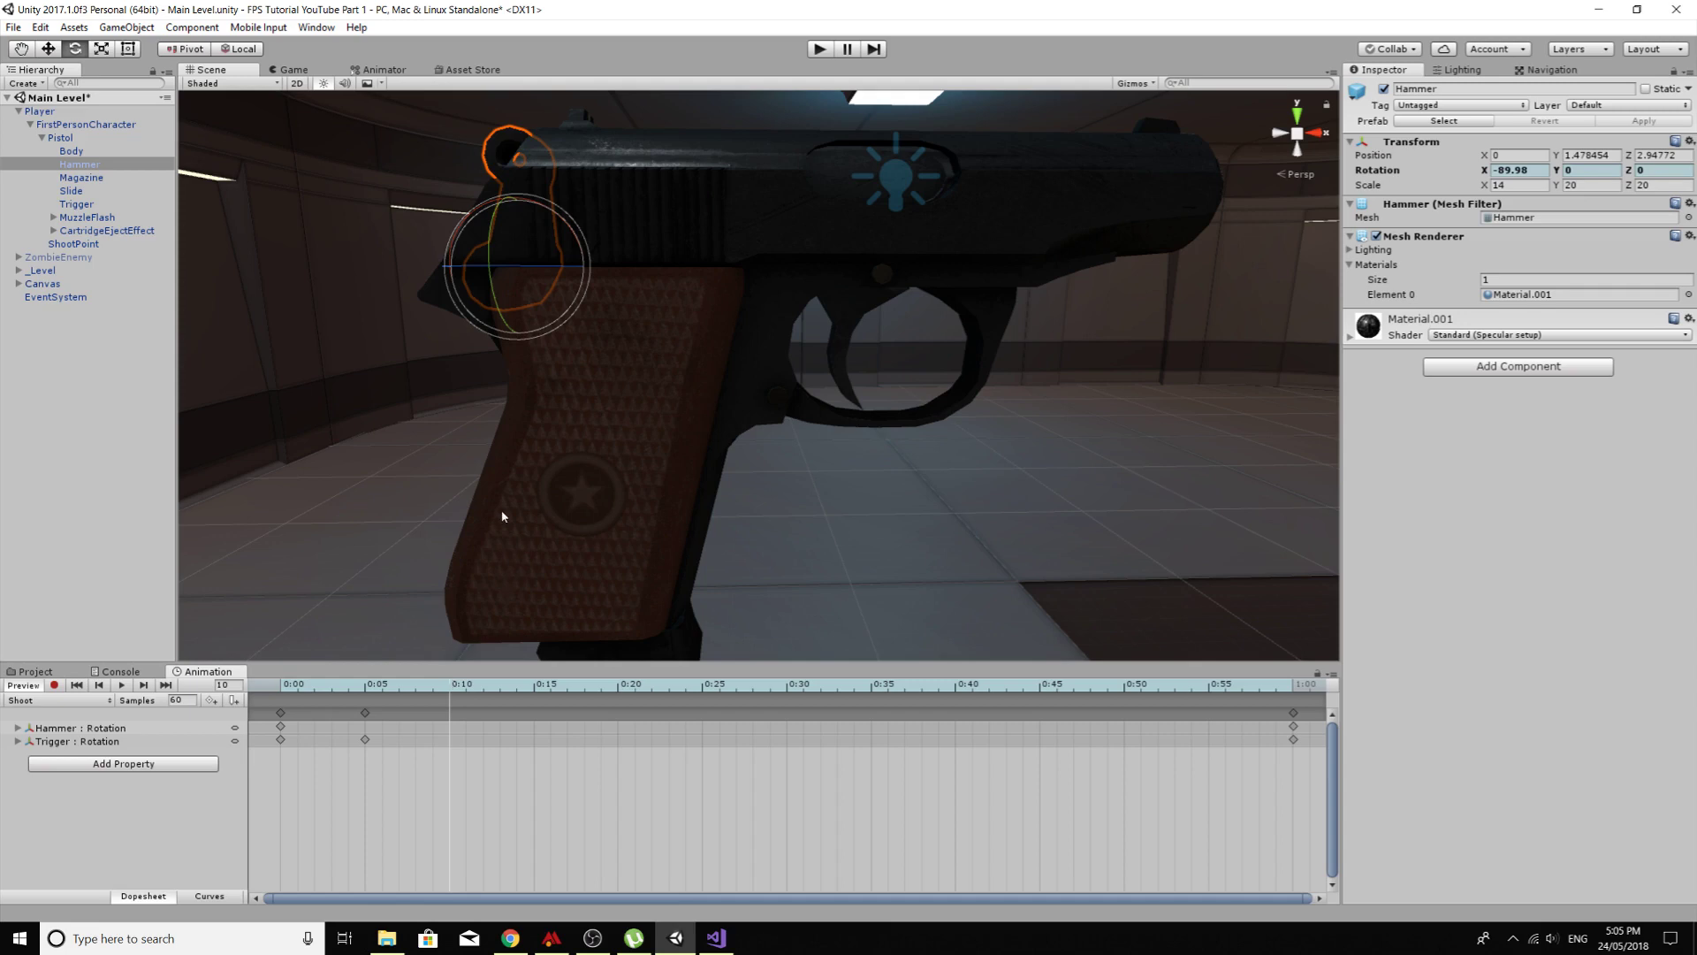
pyautogui.moveTo(502, 516); pyautogui.dragTo(646, 544, button='middle')
pyautogui.click(365, 686)
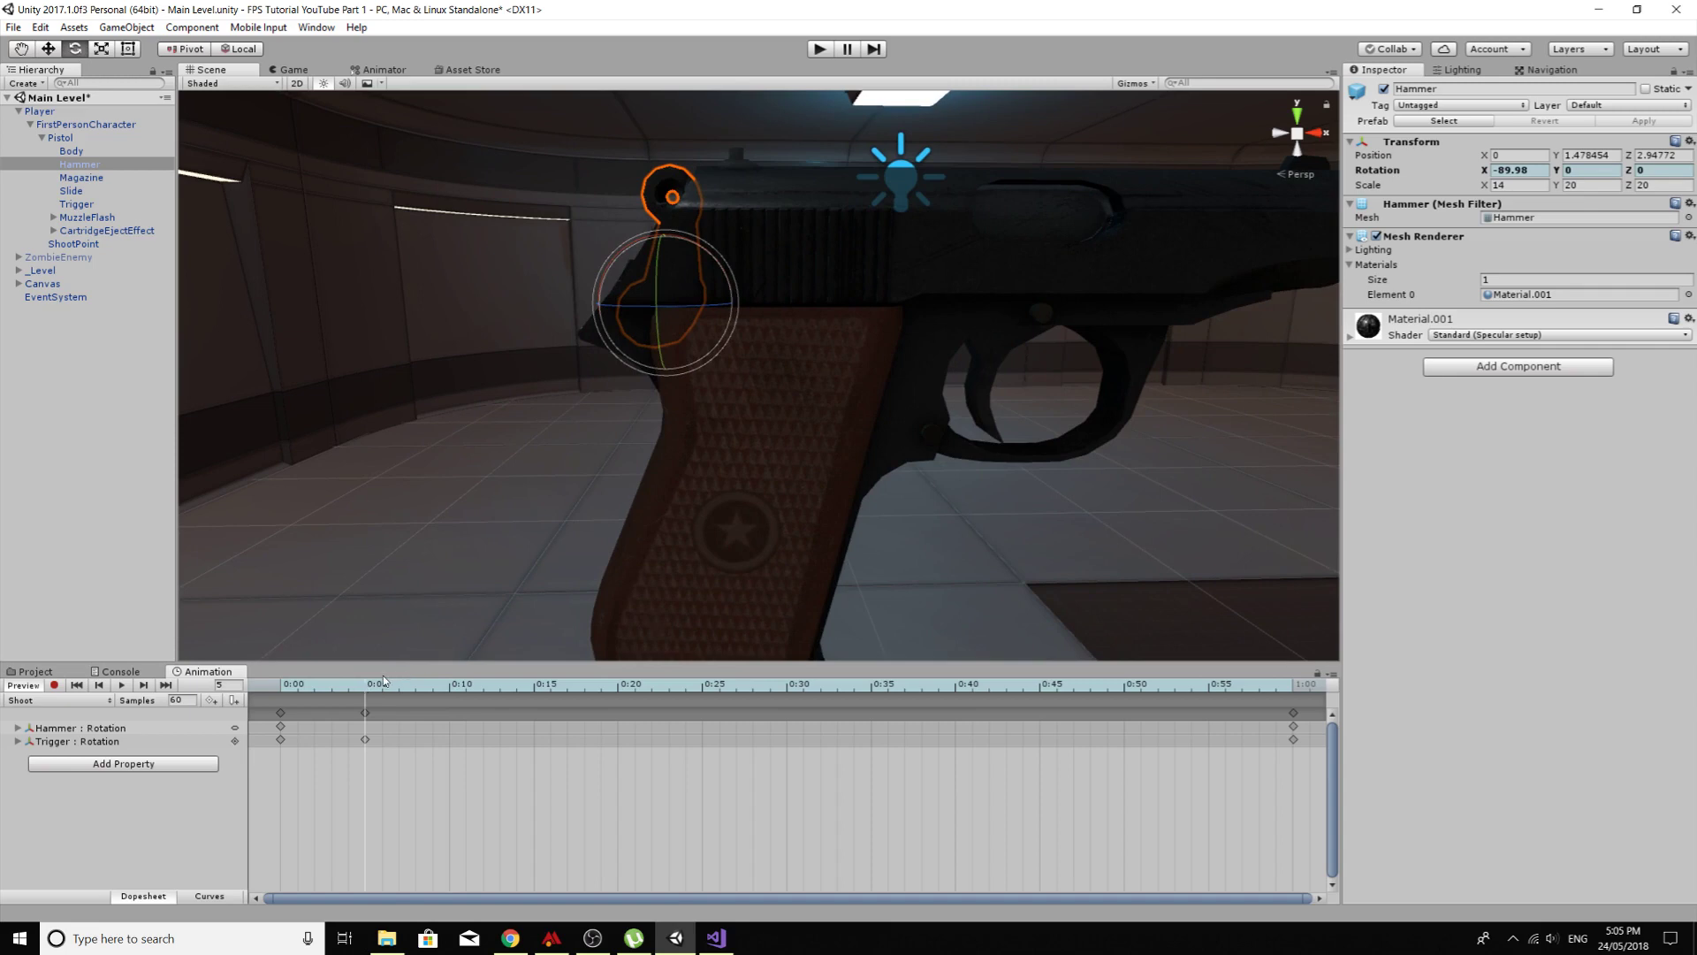
pyautogui.click(383, 685)
pyautogui.click(54, 685)
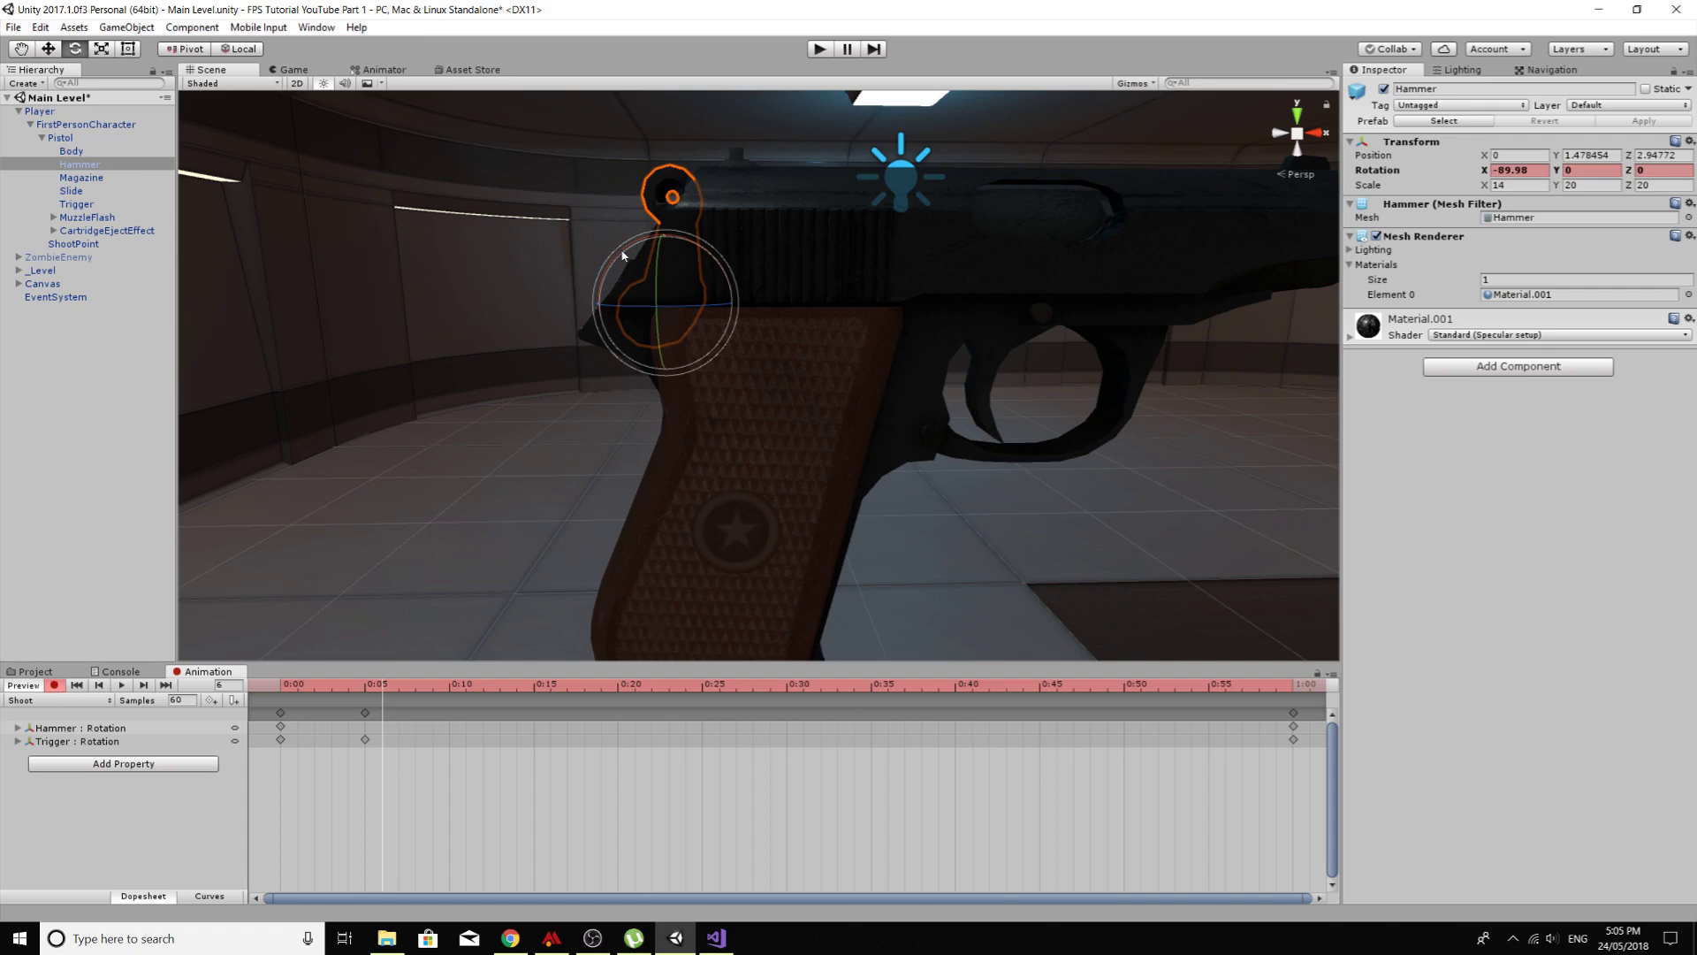
pyautogui.moveTo(623, 256); pyautogui.dragTo(557, 315)
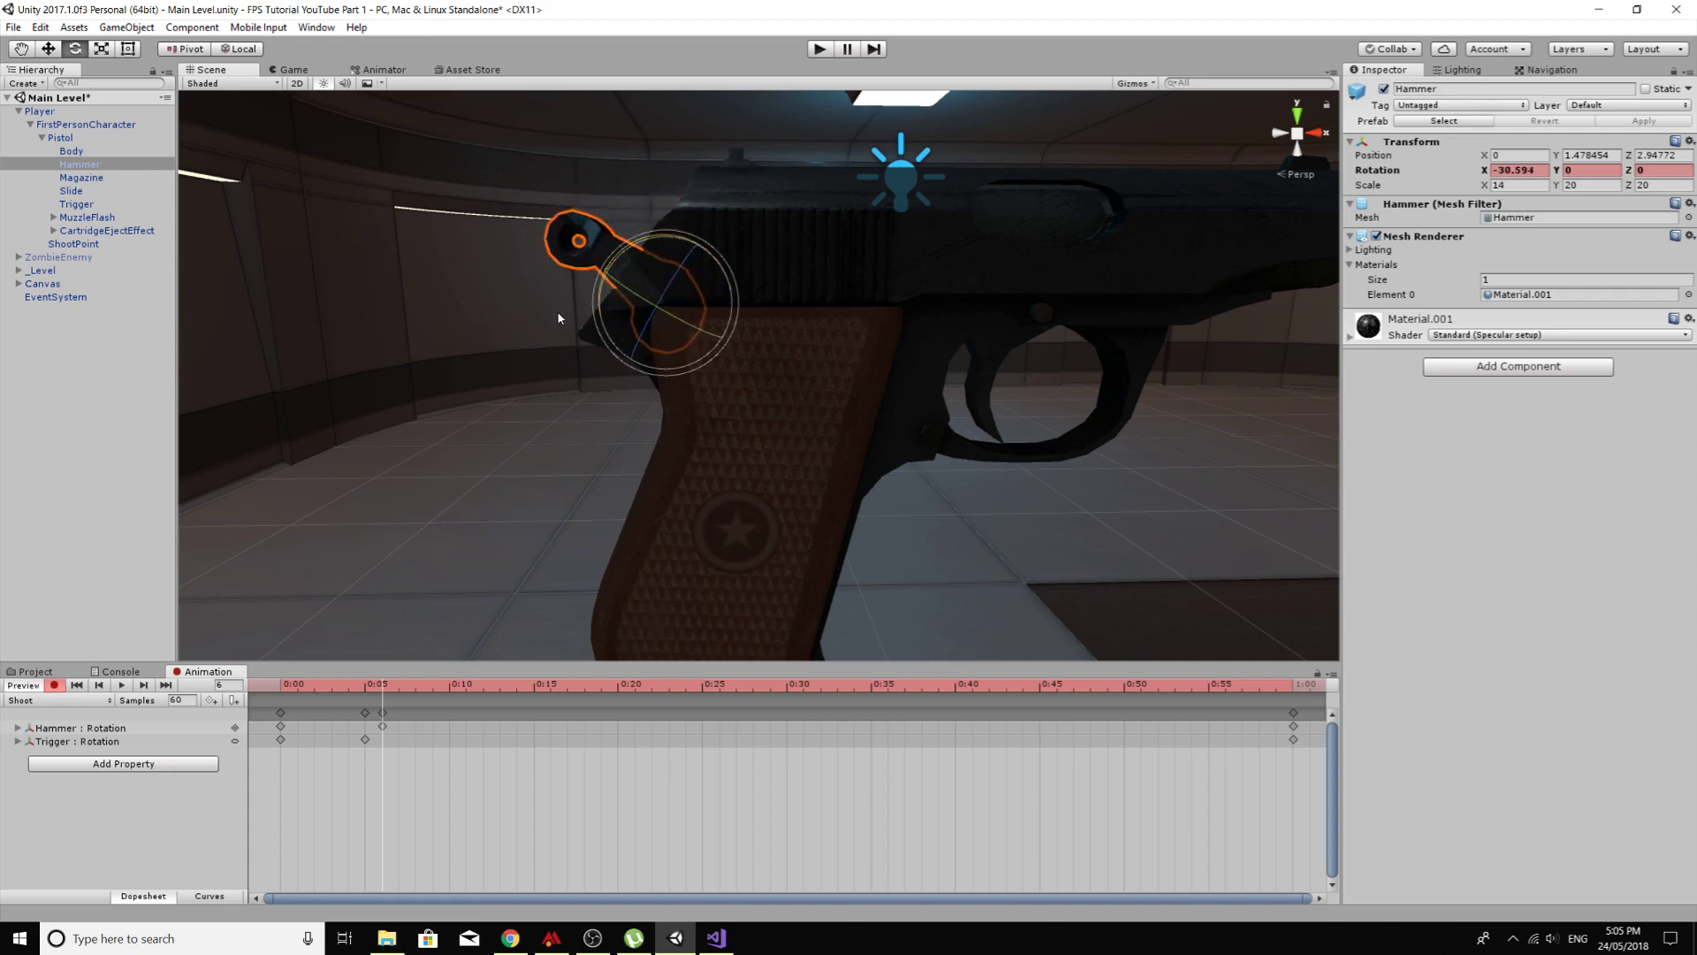
# Step: Copy the hammer's resting Rotation X -89.98 and paste it as its key at 0:10
pyautogui.click(449, 689)
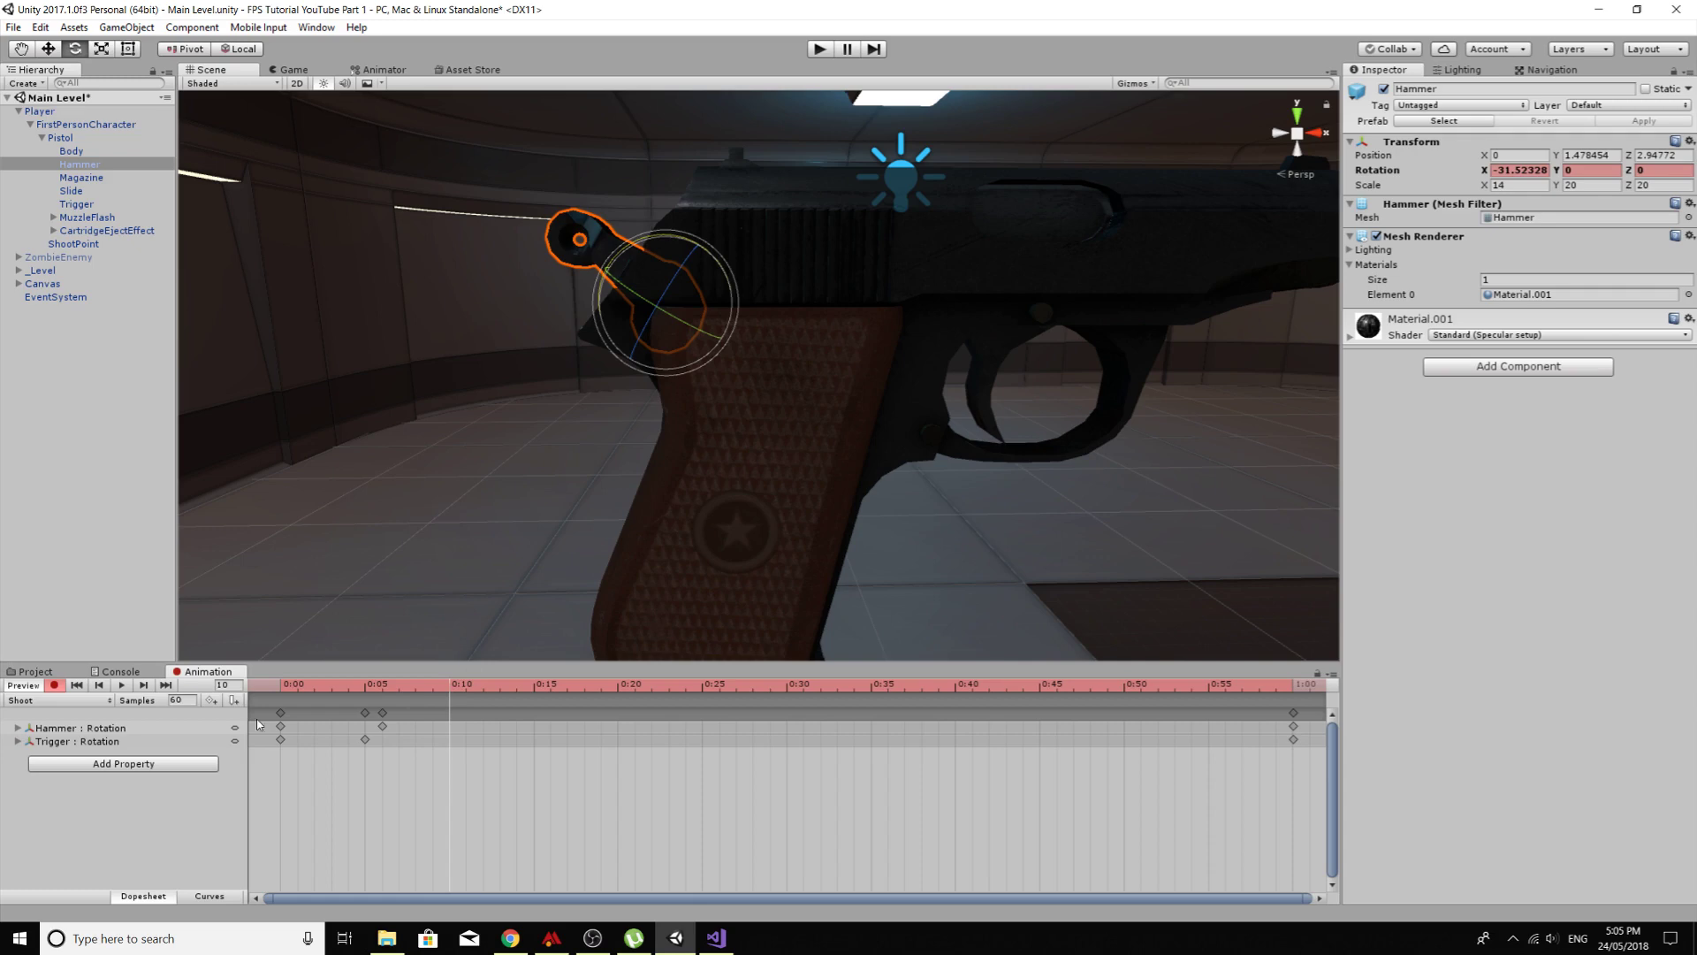
pyautogui.click(284, 688)
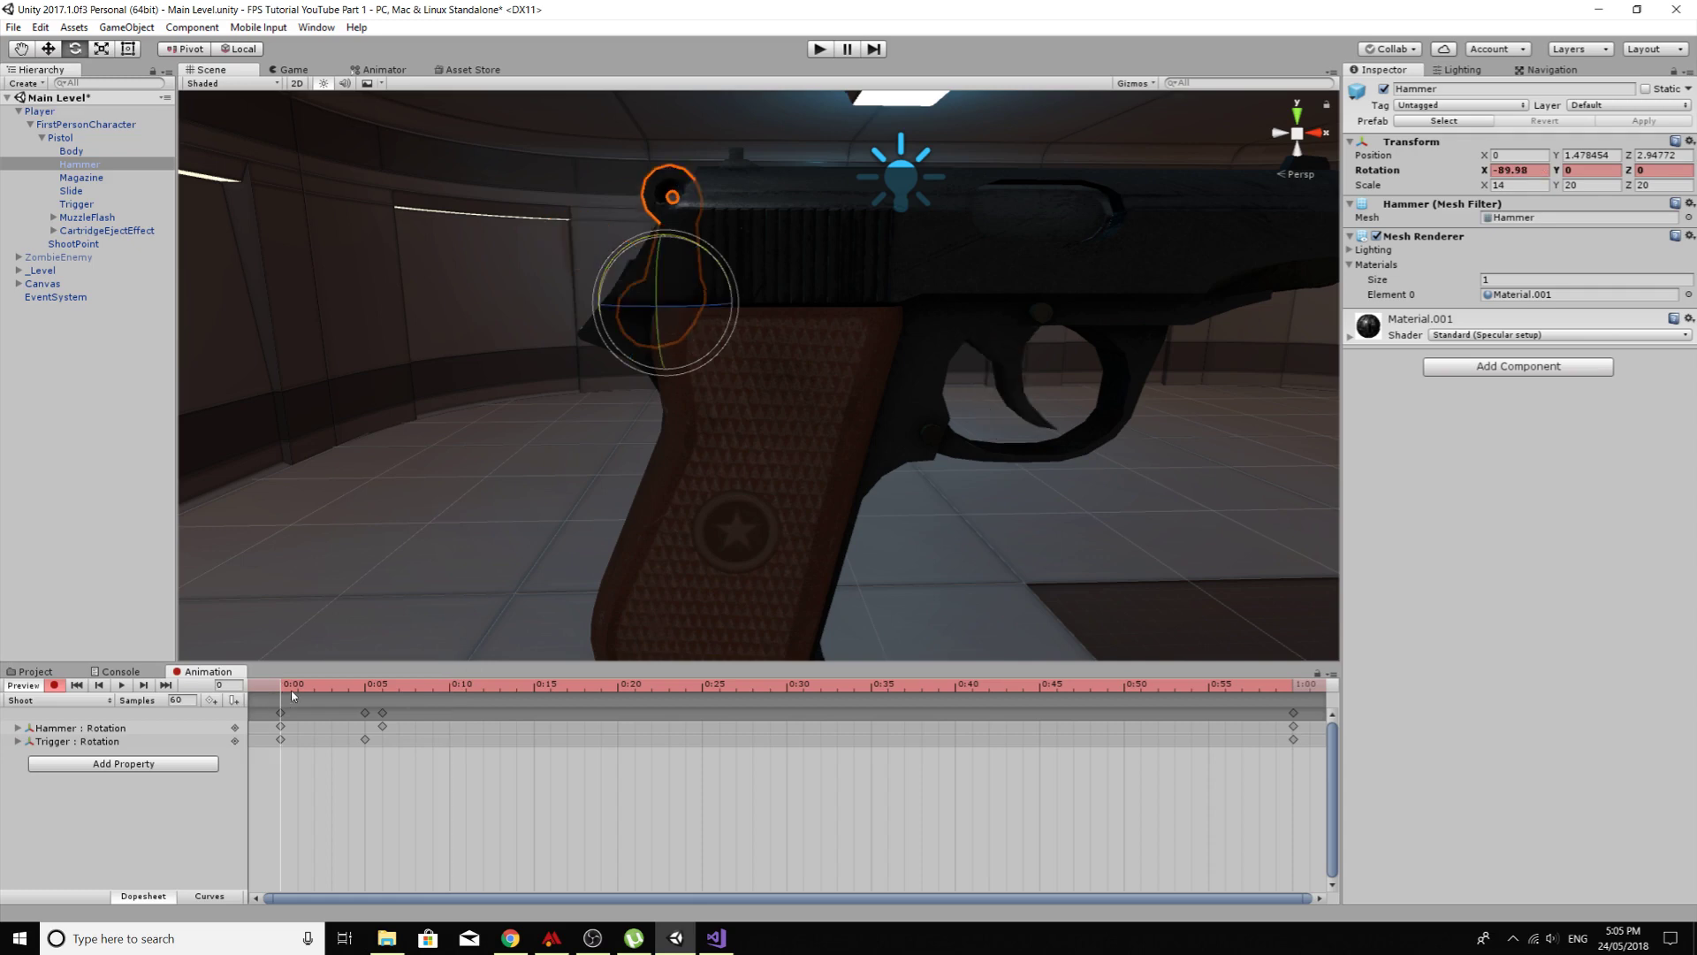
pyautogui.click(1510, 171)
pyautogui.rightClick(1511, 174)
pyautogui.click(1556, 210)
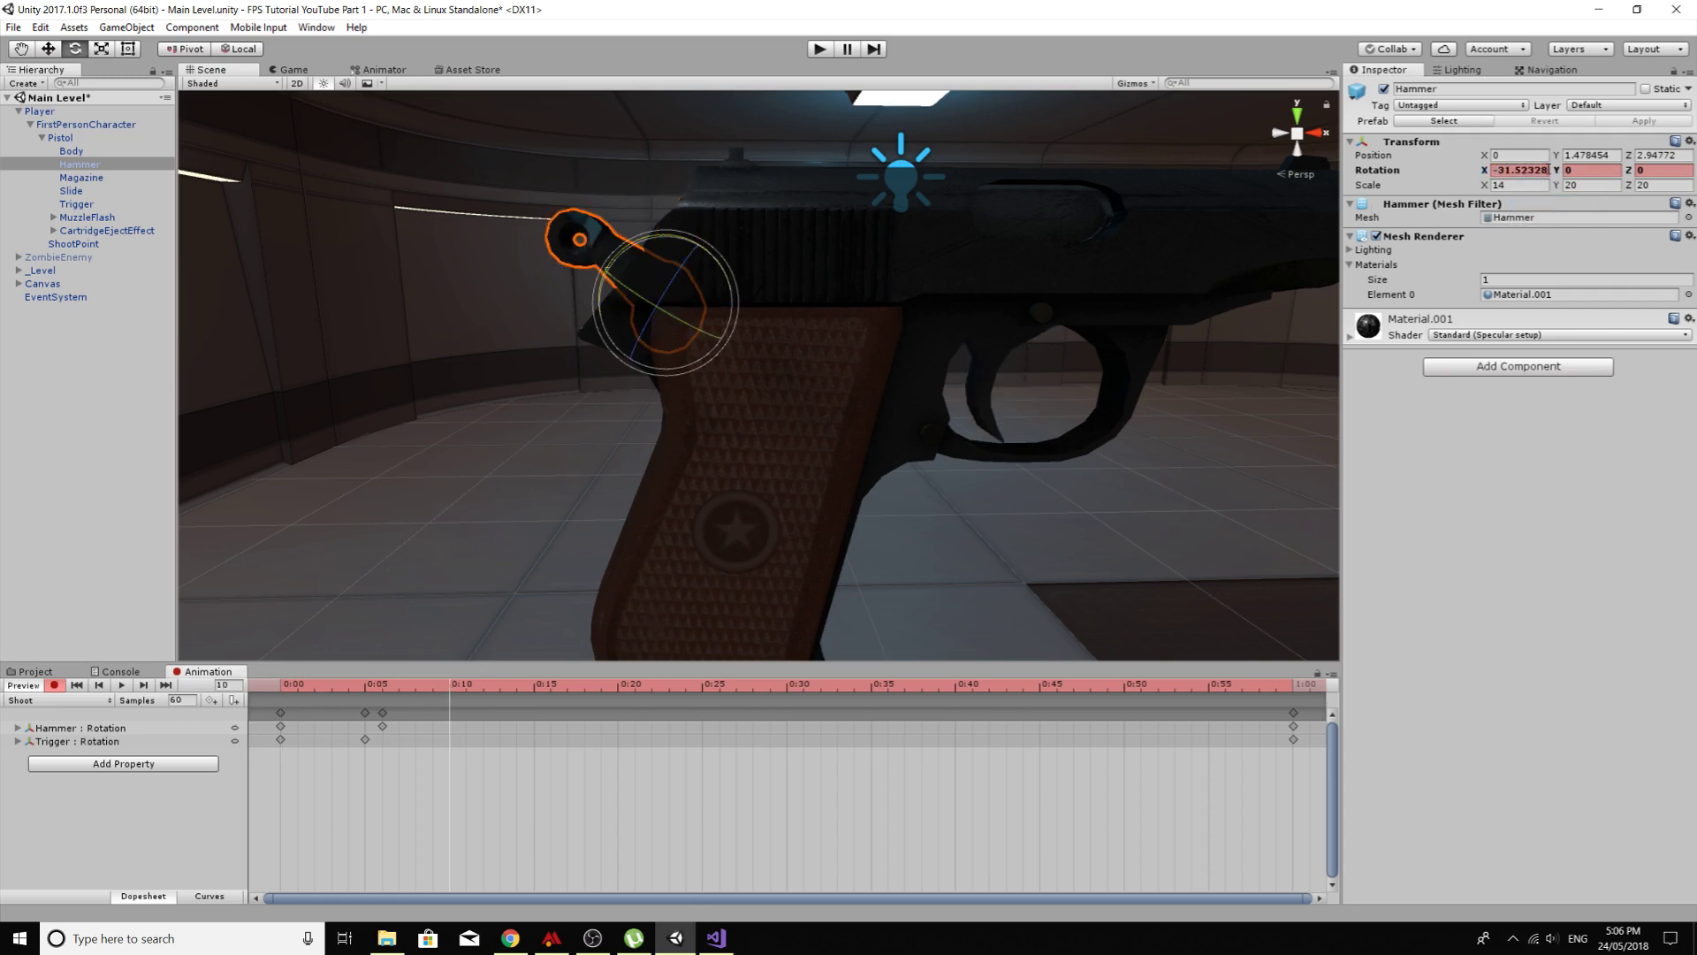
pyautogui.click(1535, 166)
pyautogui.rightClick(1535, 167)
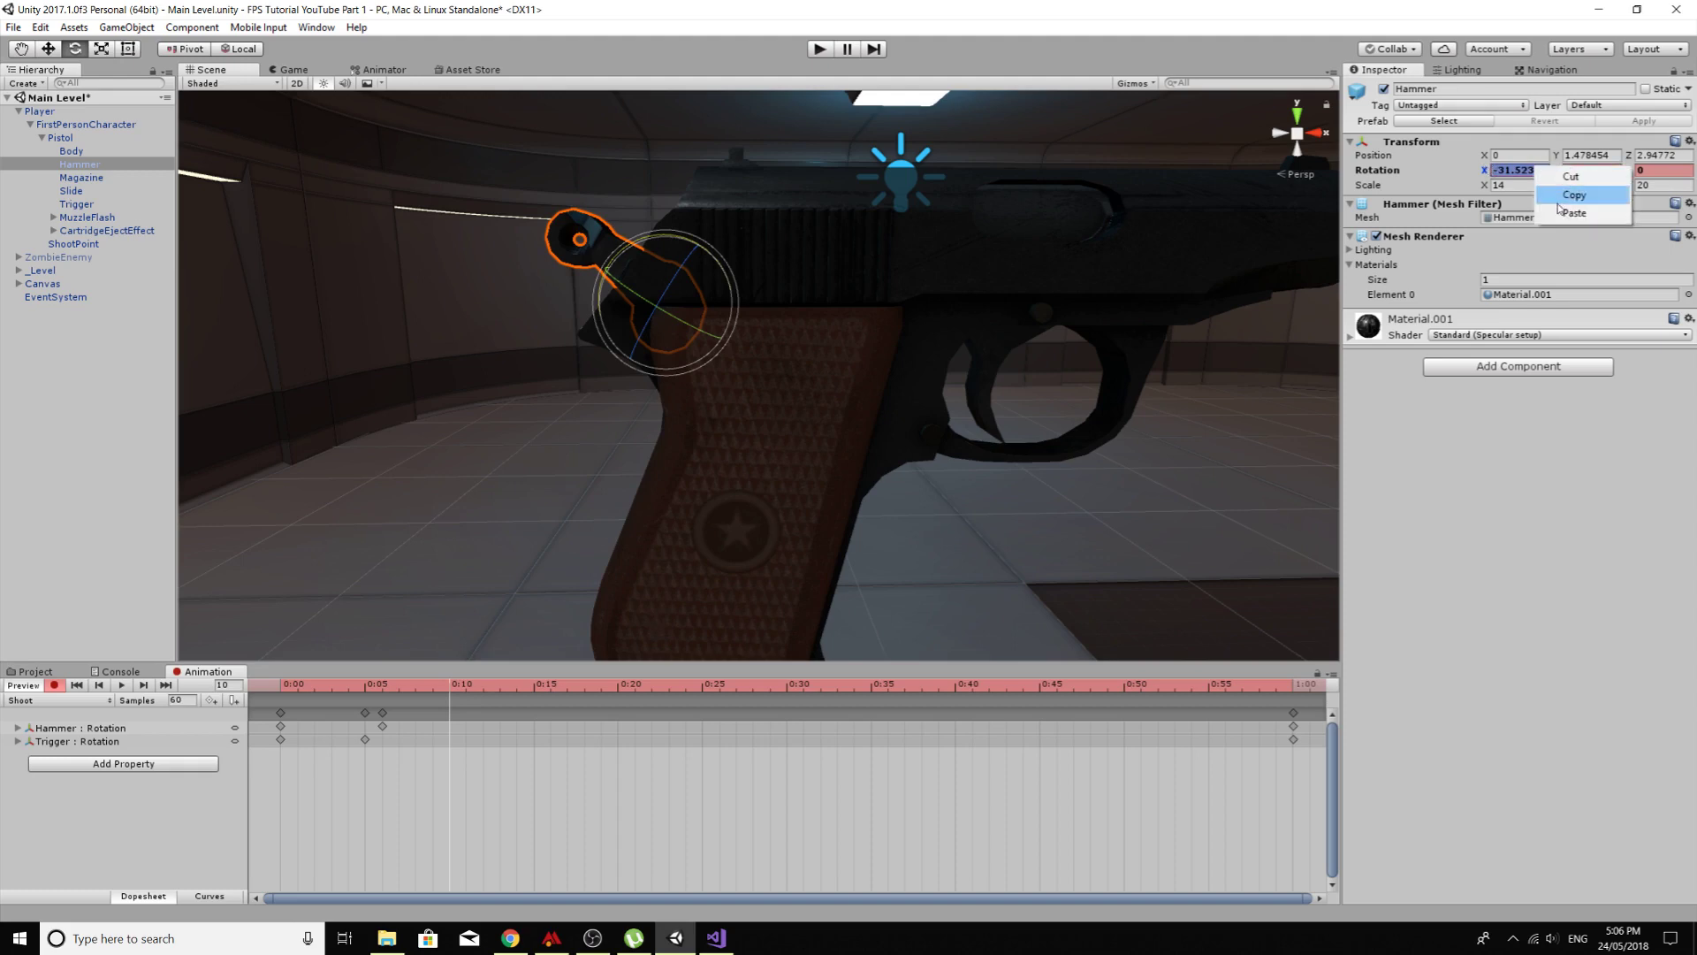
pyautogui.click(1569, 216)
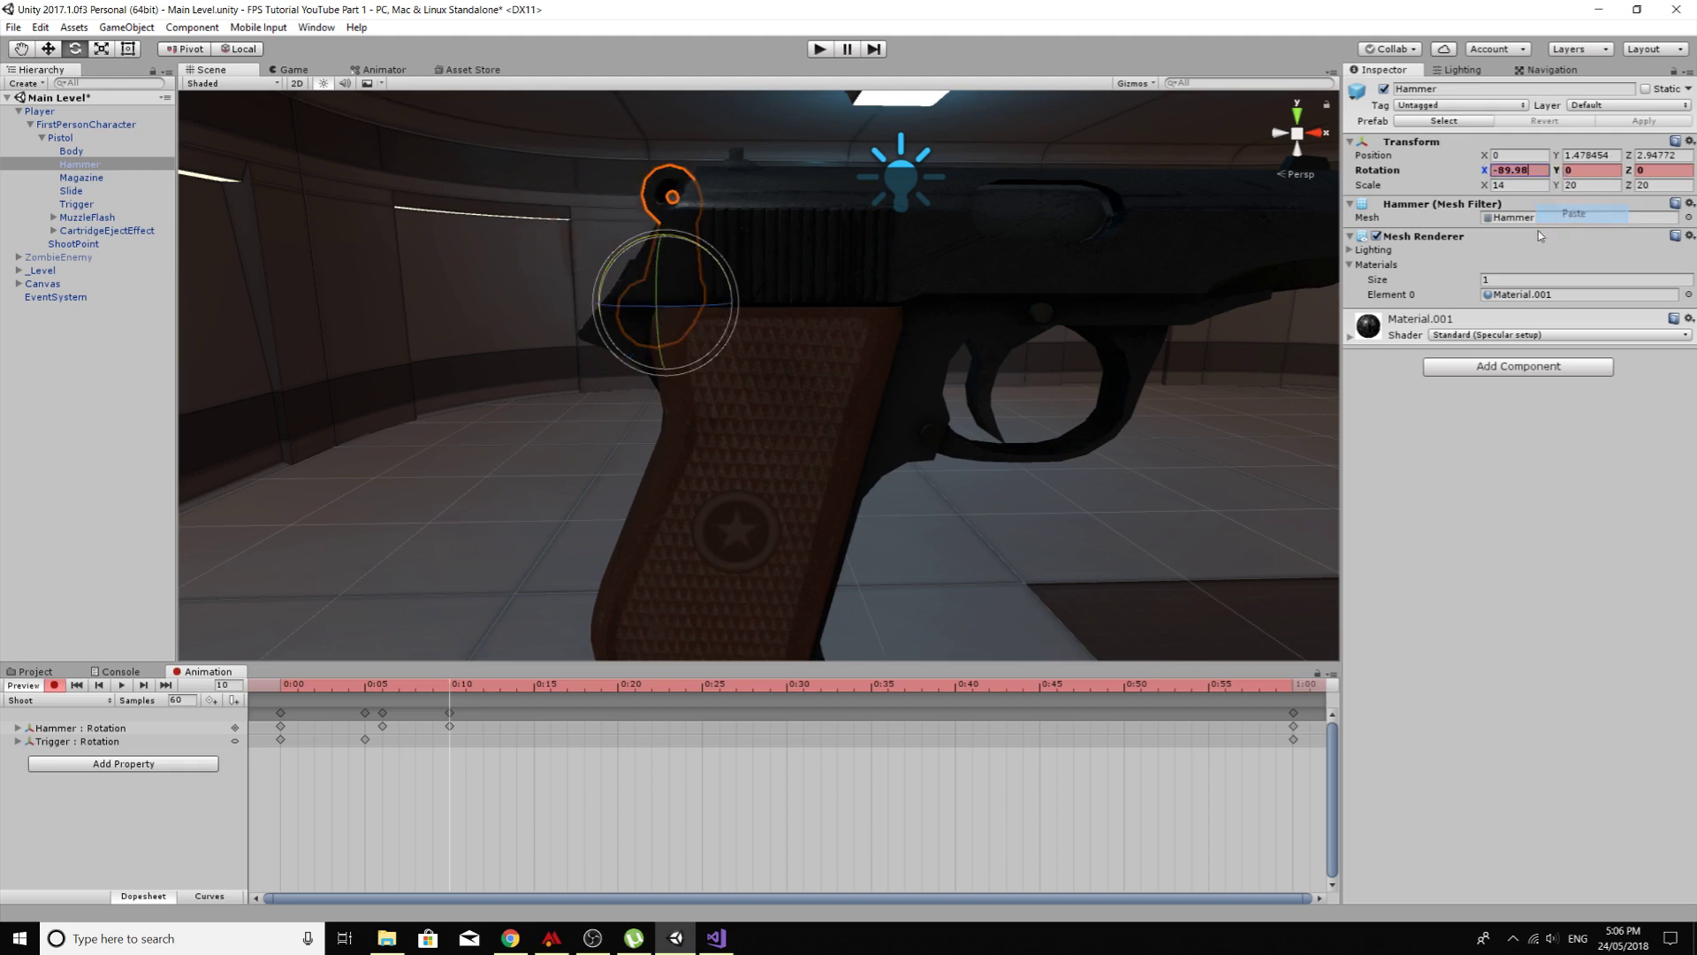
# Step: Preview the hammer motion across frames 3, 5, 6 and 10, ending at frame 15
pyautogui.click(363, 690)
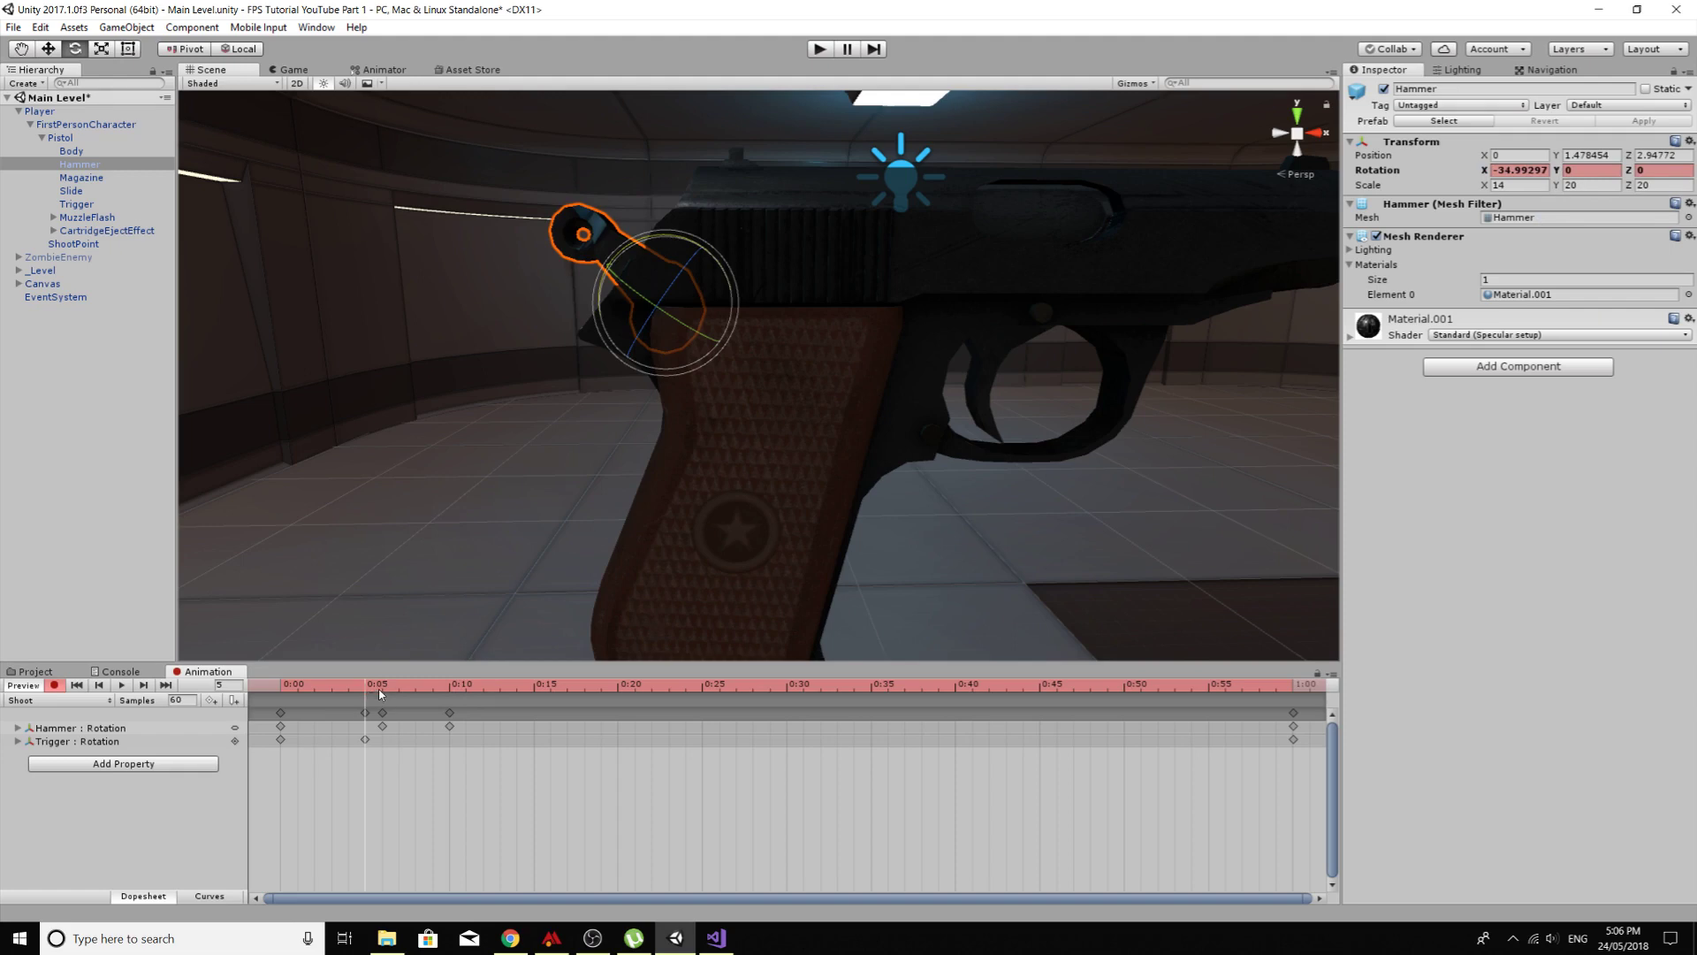
pyautogui.click(381, 690)
pyautogui.click(446, 686)
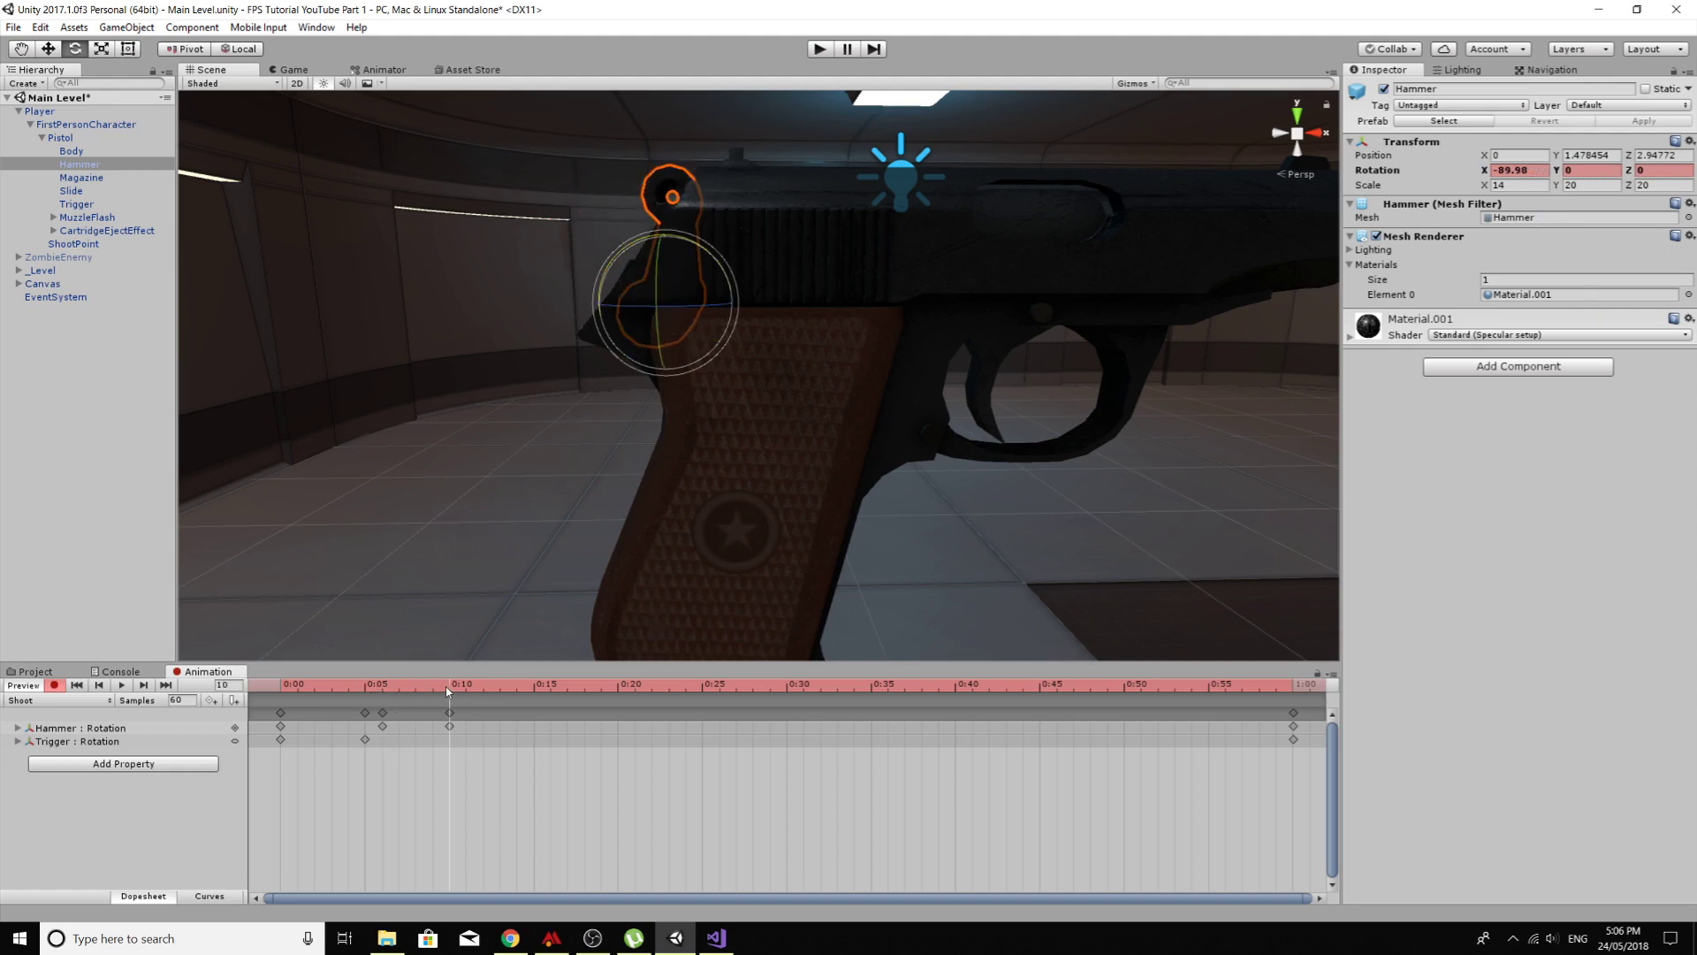
pyautogui.click(366, 686)
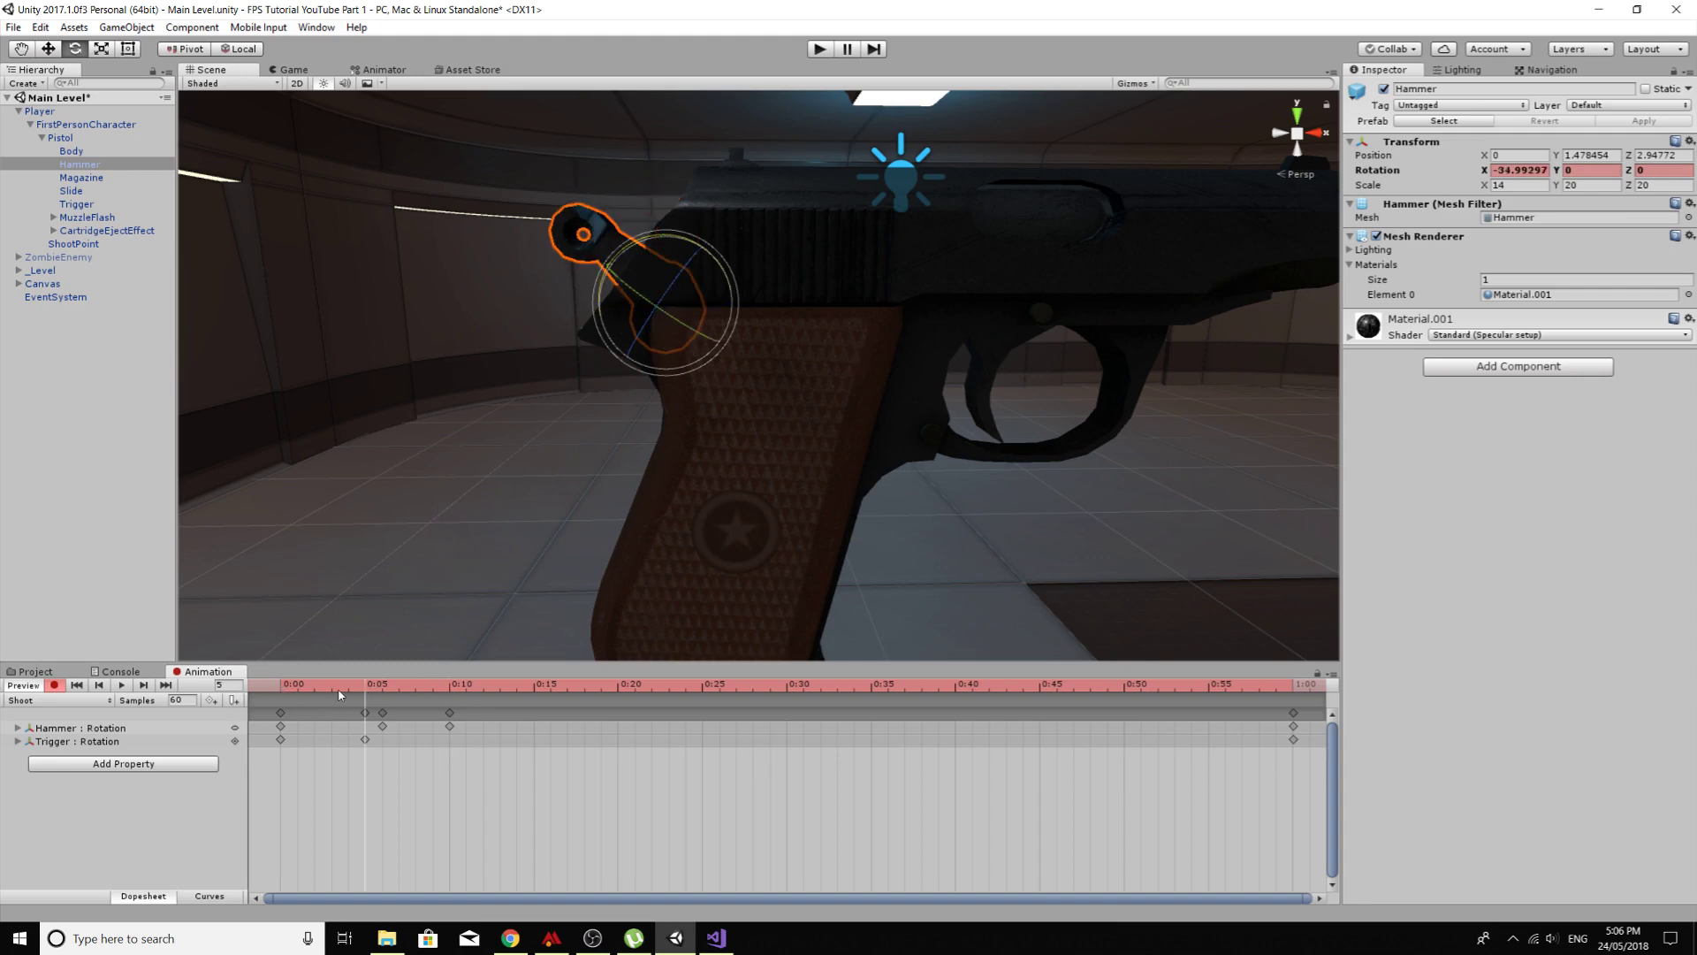
pyautogui.click(338, 690)
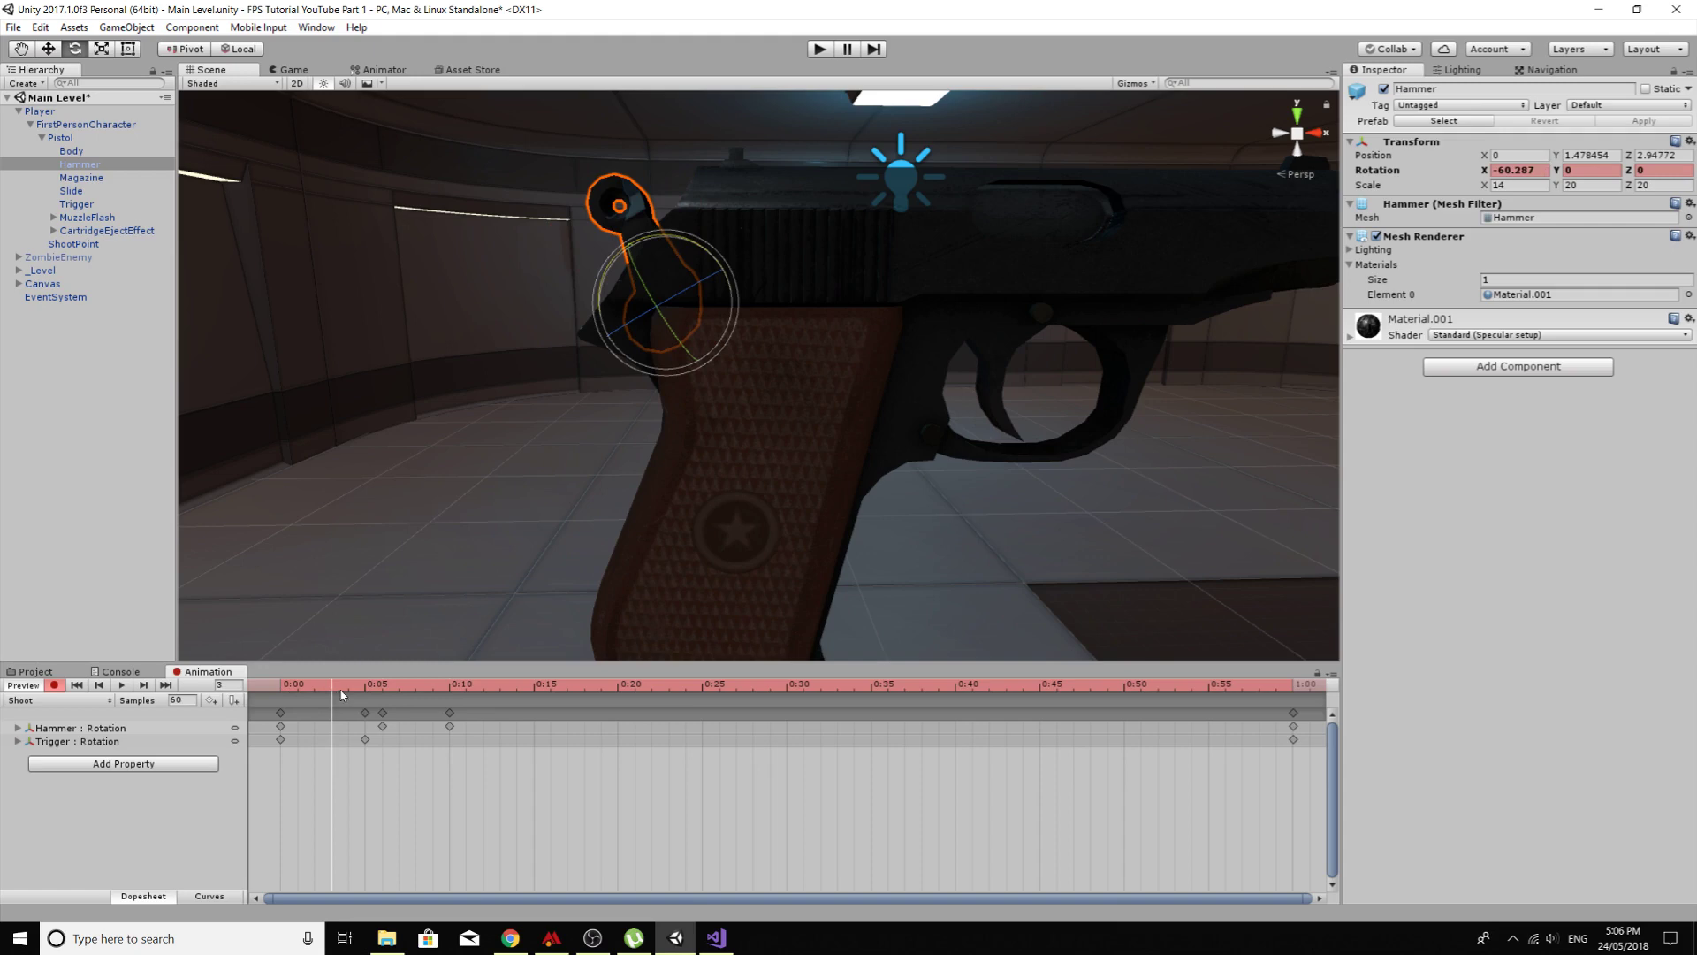
pyautogui.click(282, 686)
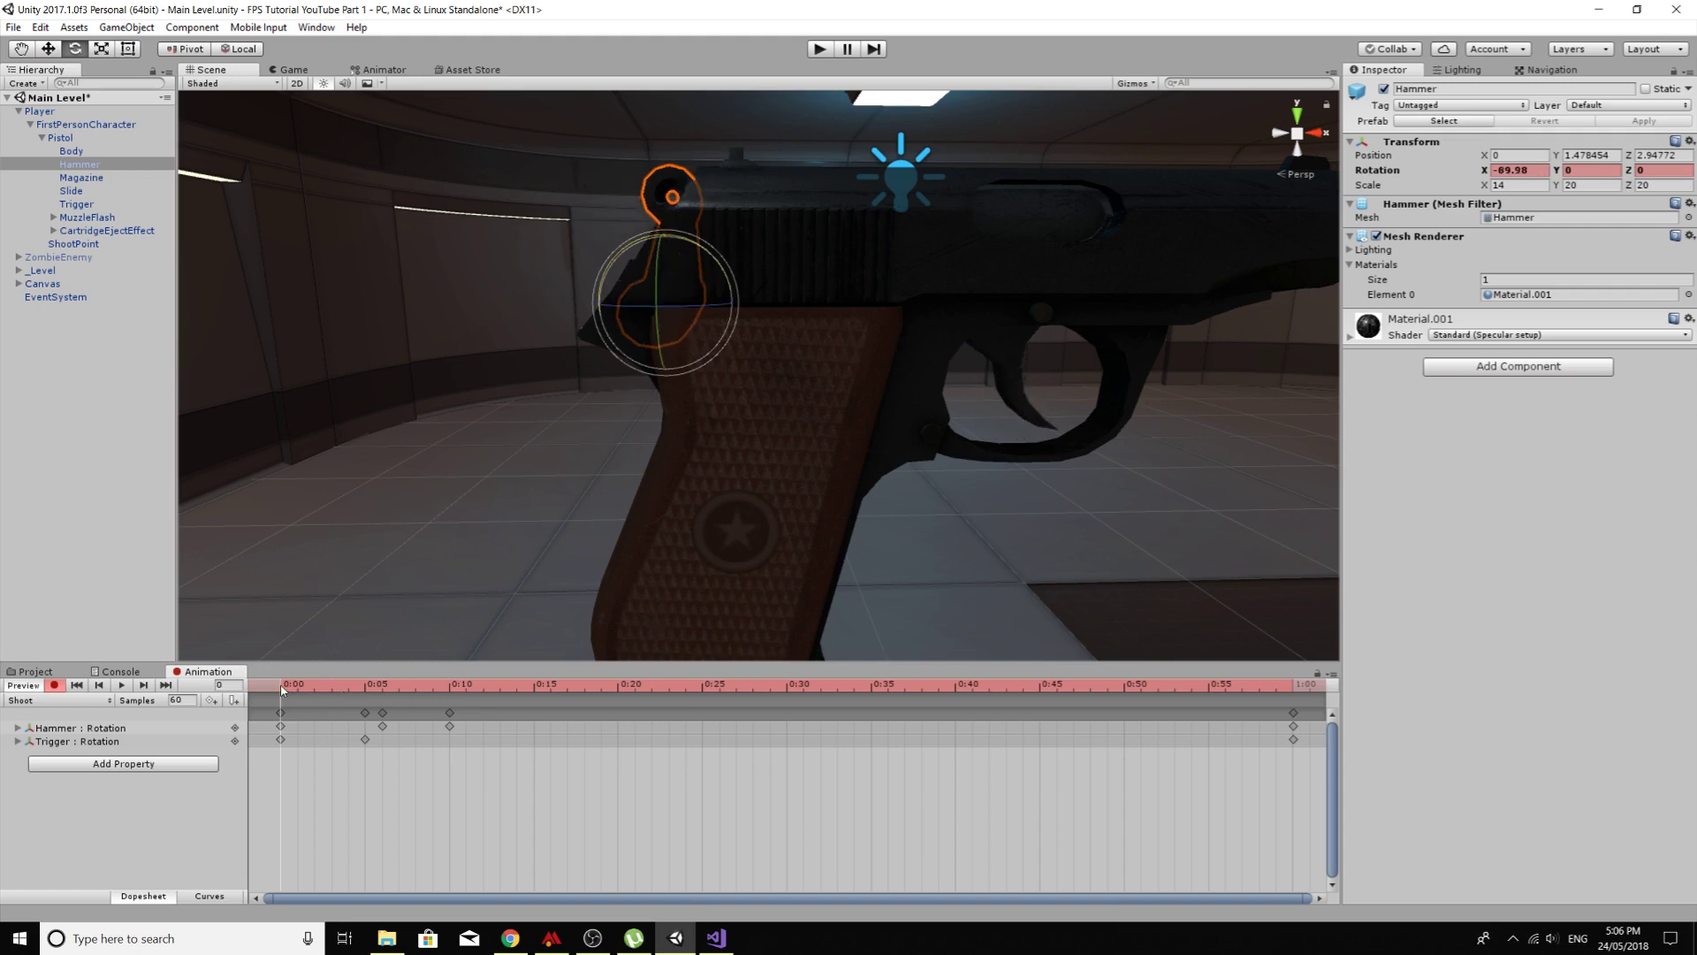
pyautogui.click(364, 690)
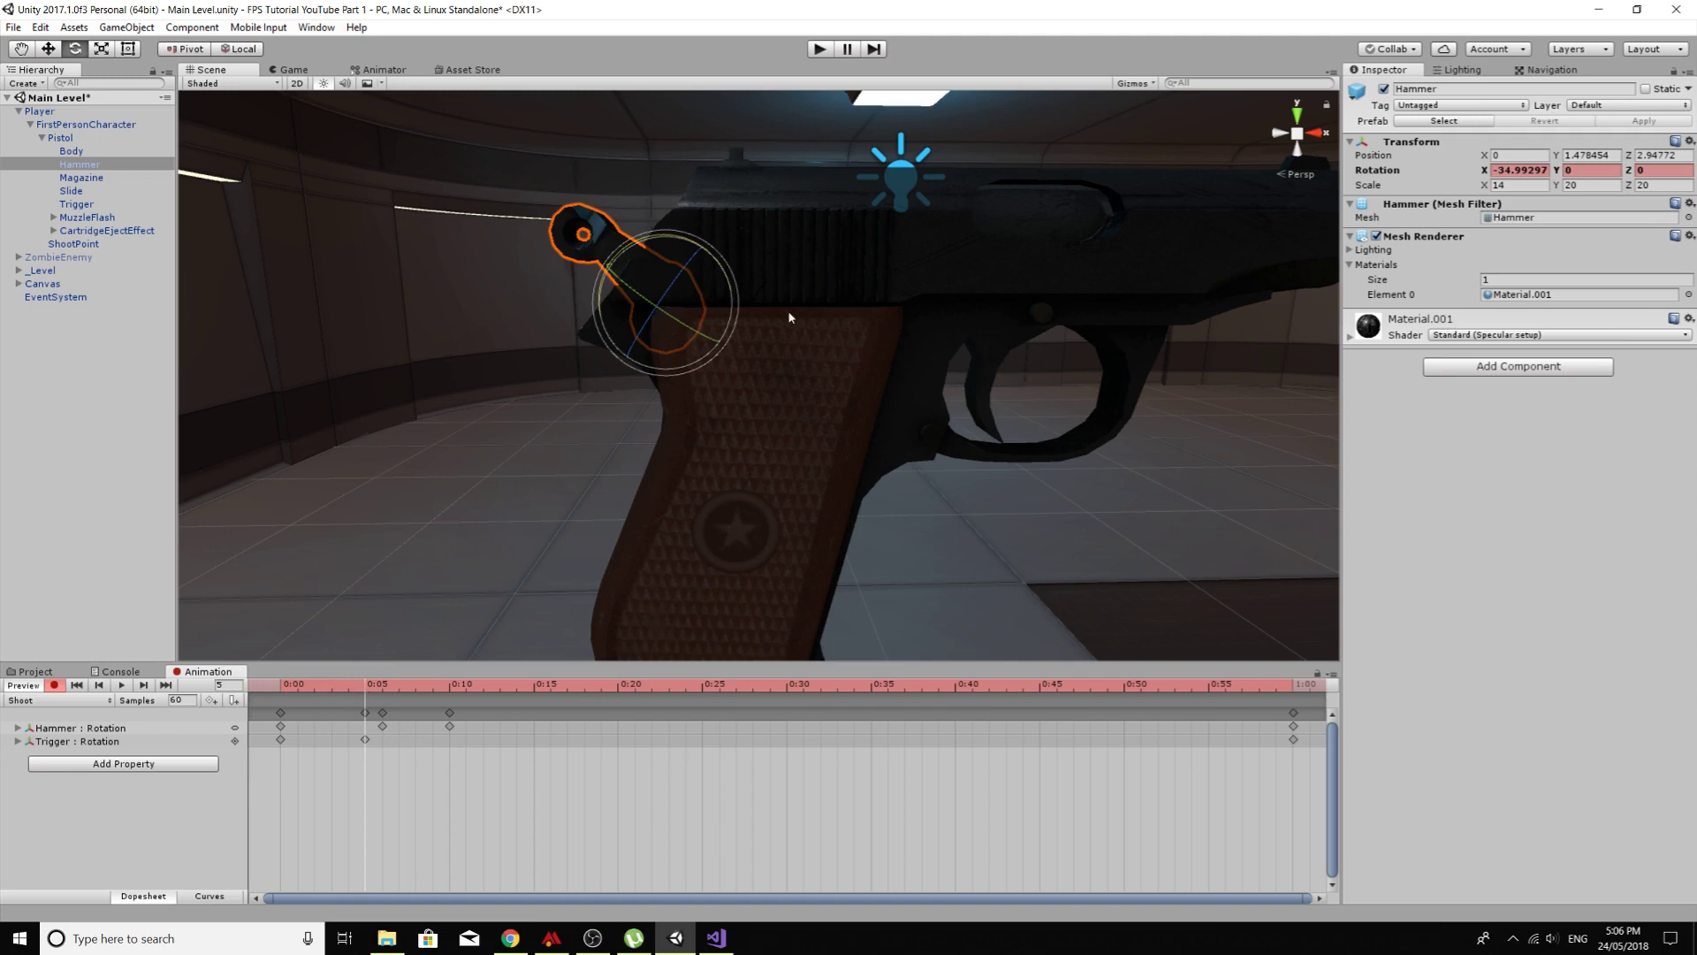
pyautogui.click(451, 686)
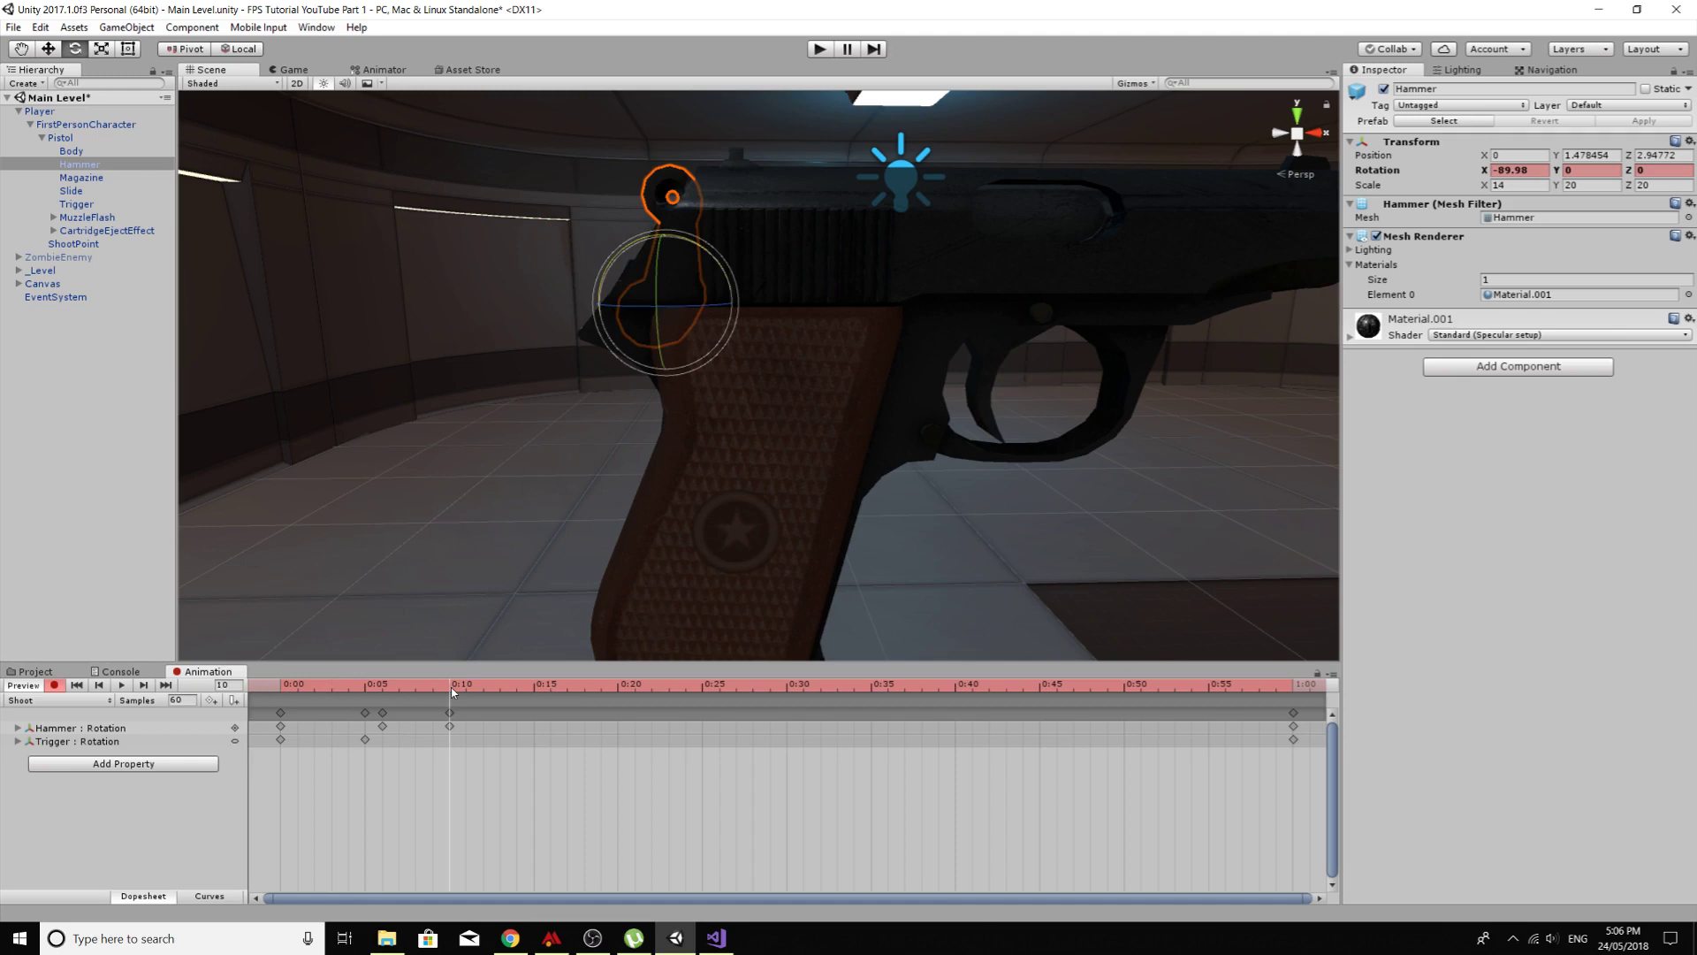
pyautogui.click(365, 687)
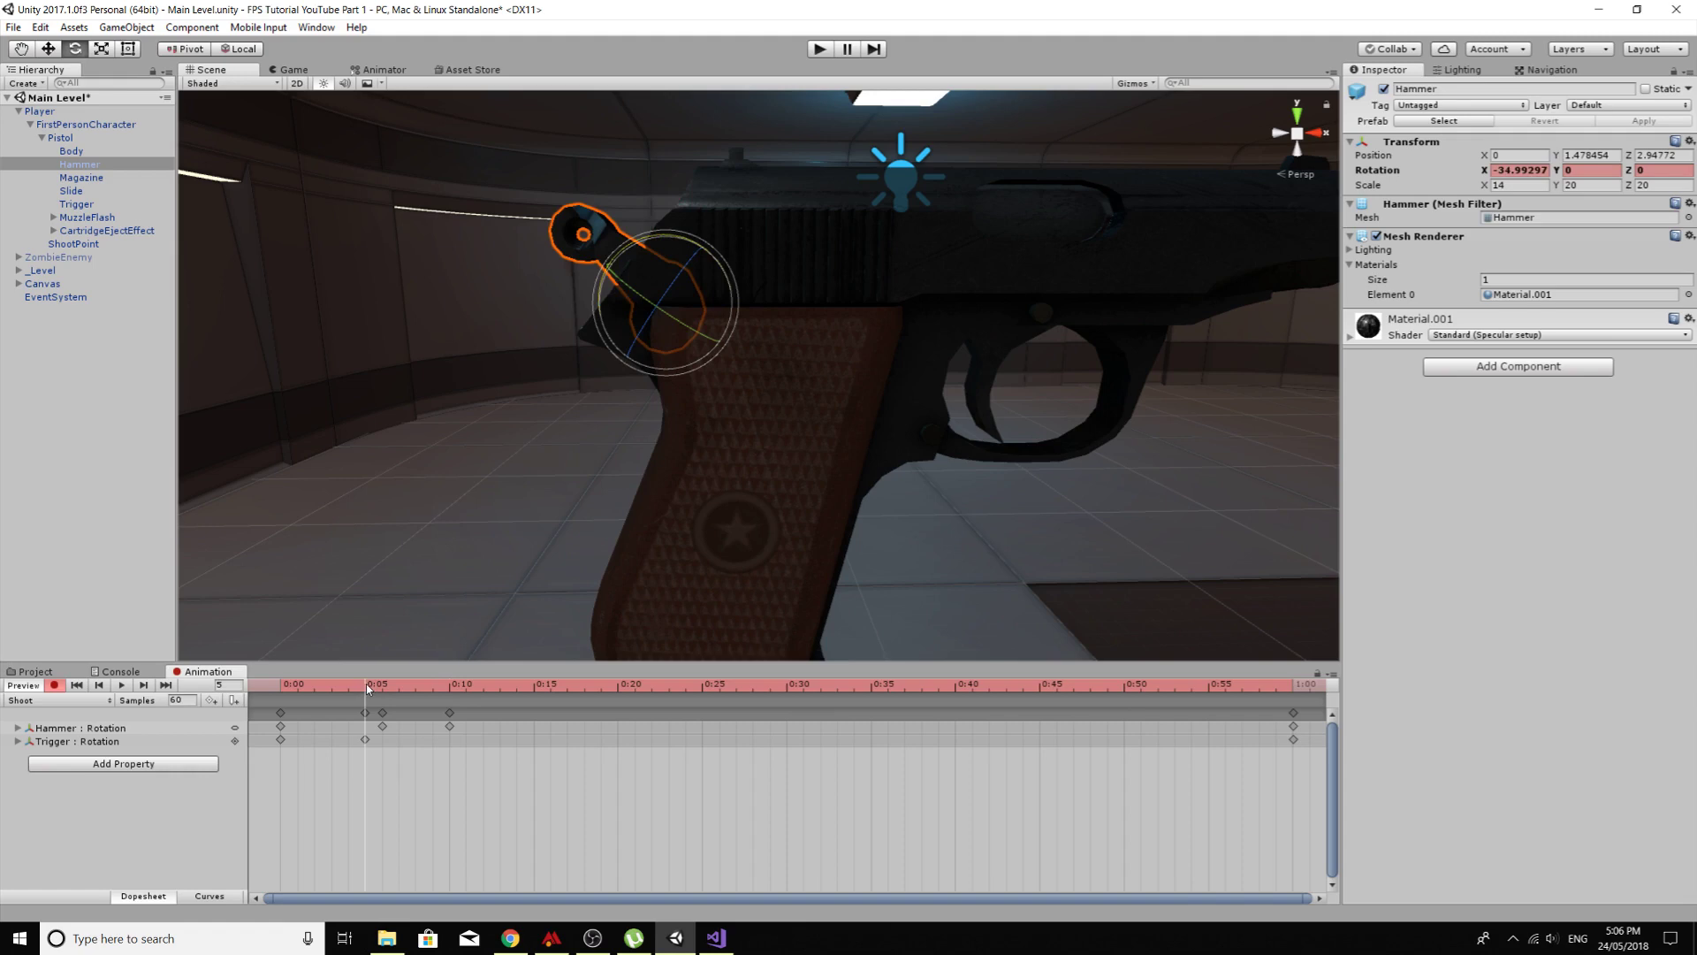
pyautogui.moveTo(366, 683); pyautogui.dragTo(447, 730)
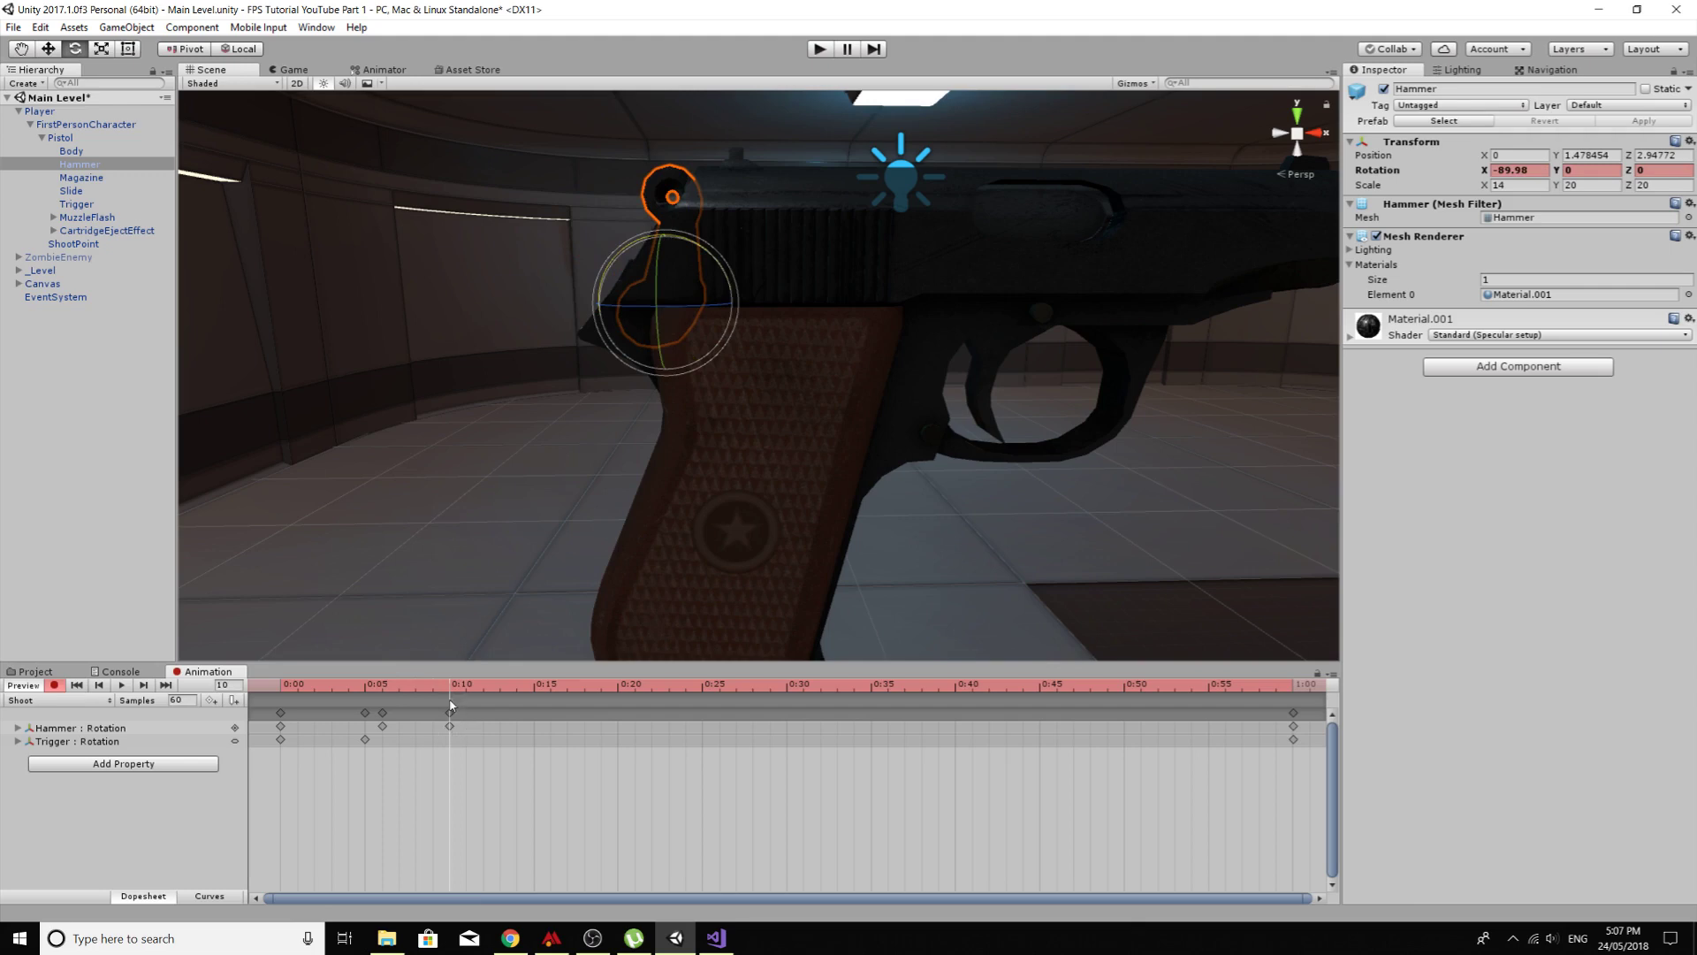
pyautogui.click(533, 689)
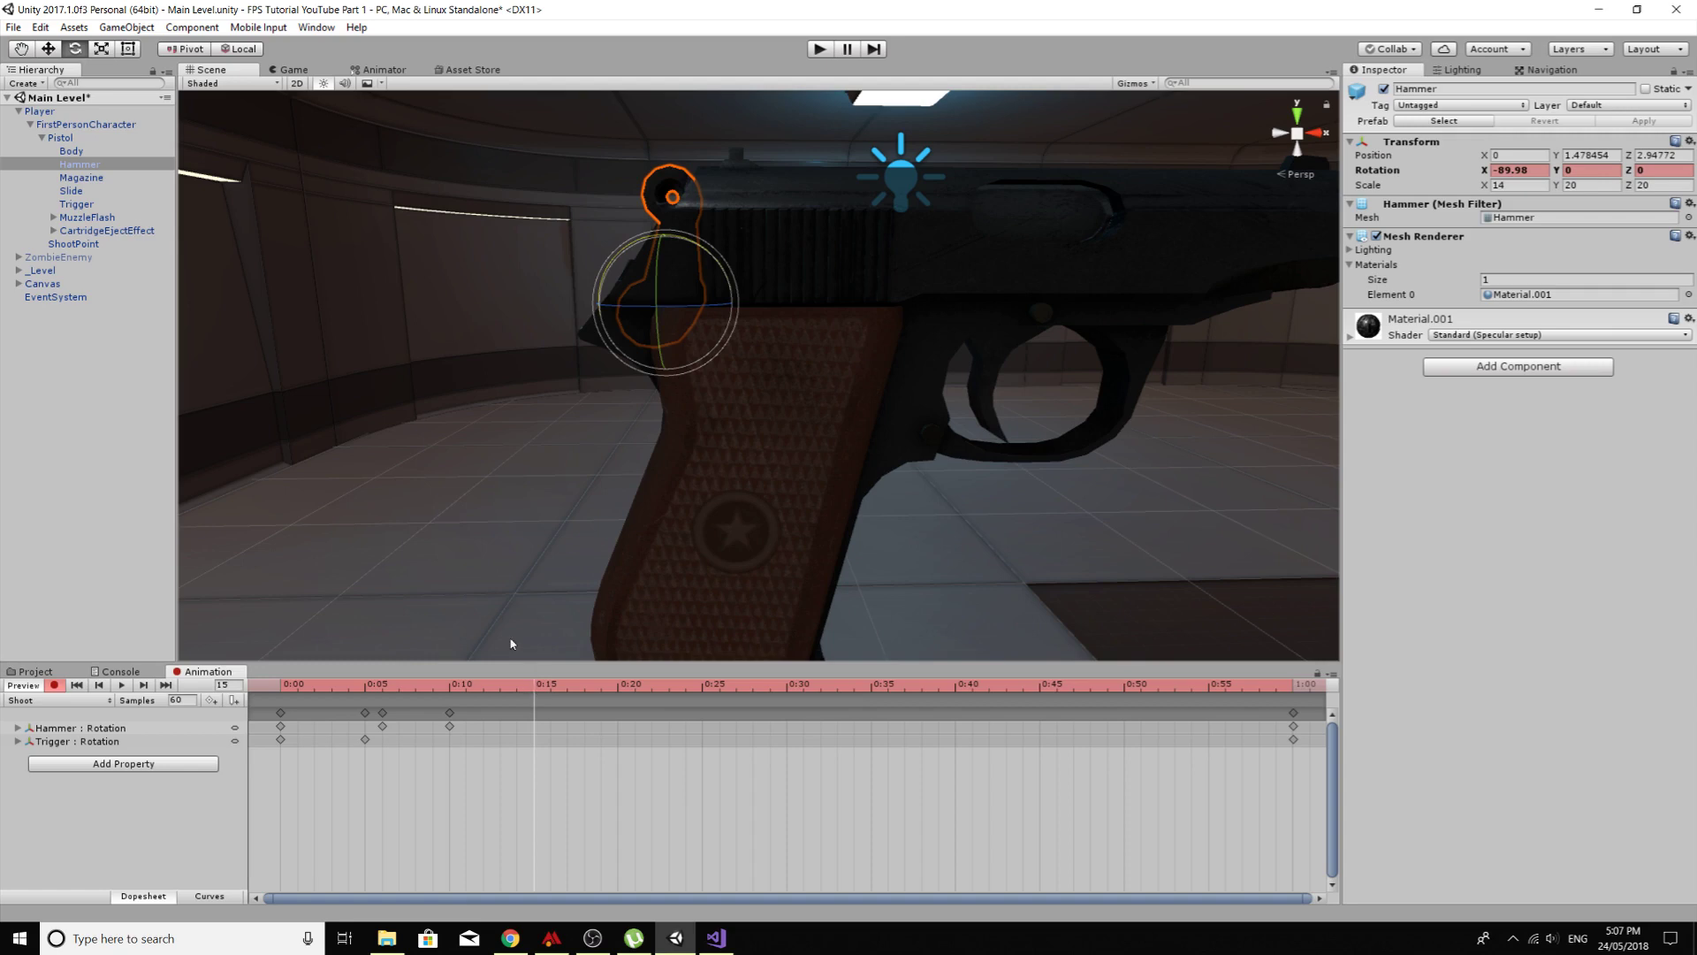
# Step: Select the Slide and add its Transform Position property to the Shoot clip
pyautogui.click(71, 191)
pyautogui.click(87, 701)
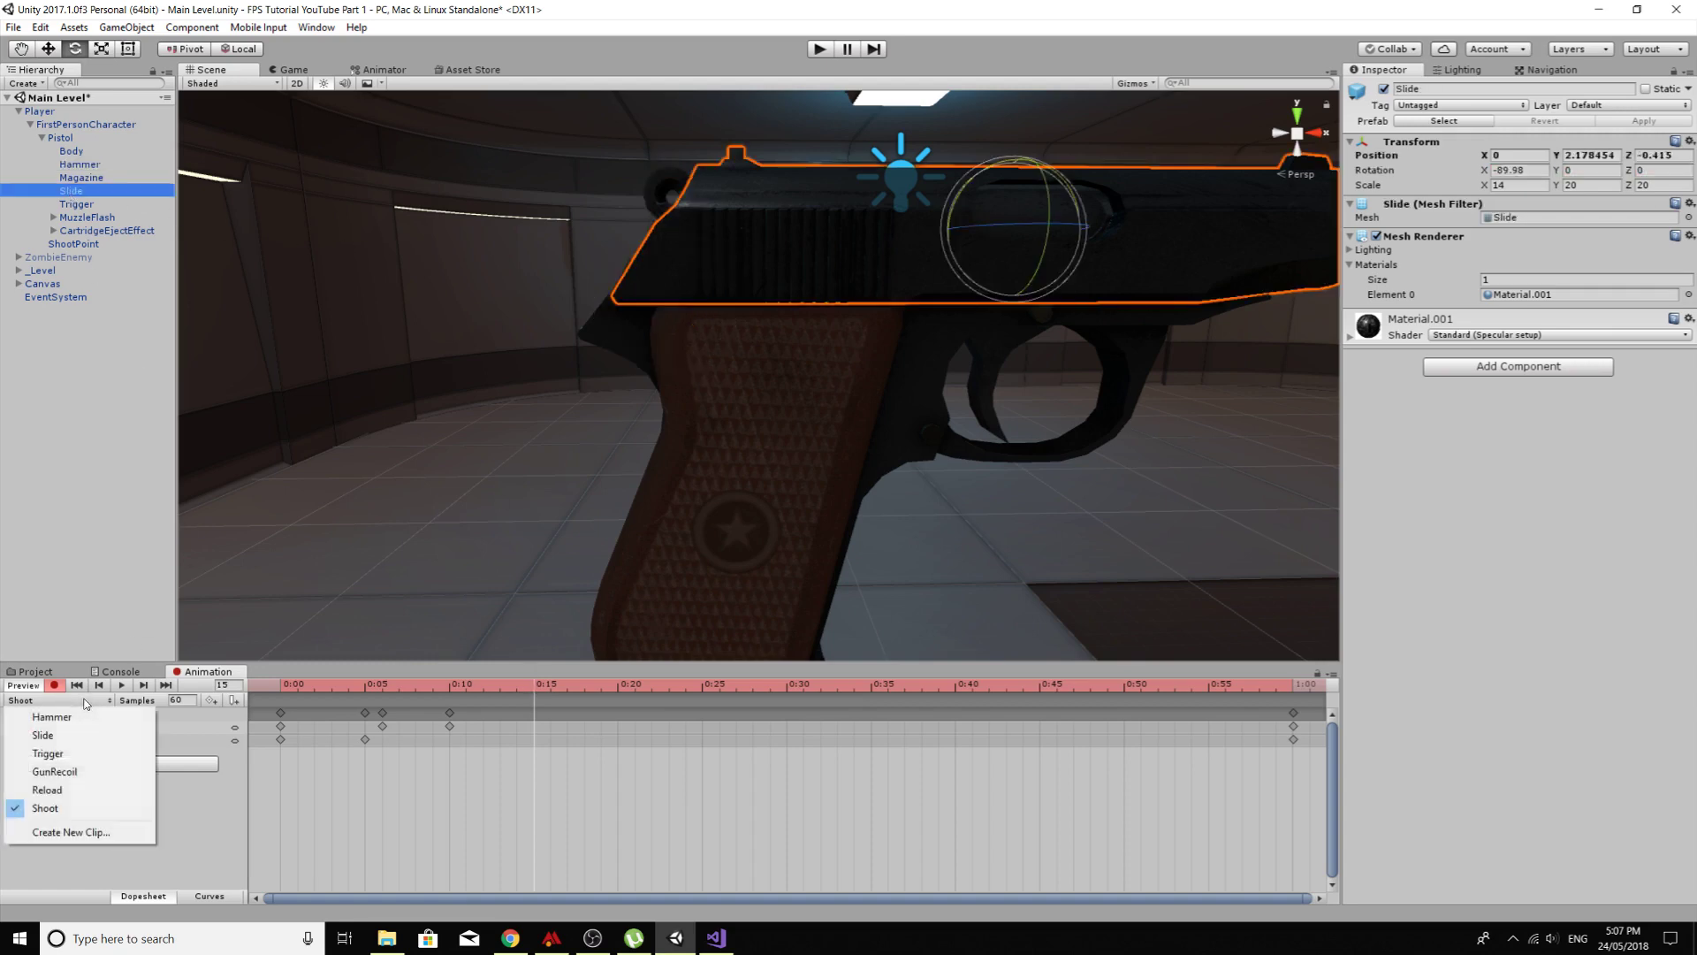
pyautogui.click(205, 766)
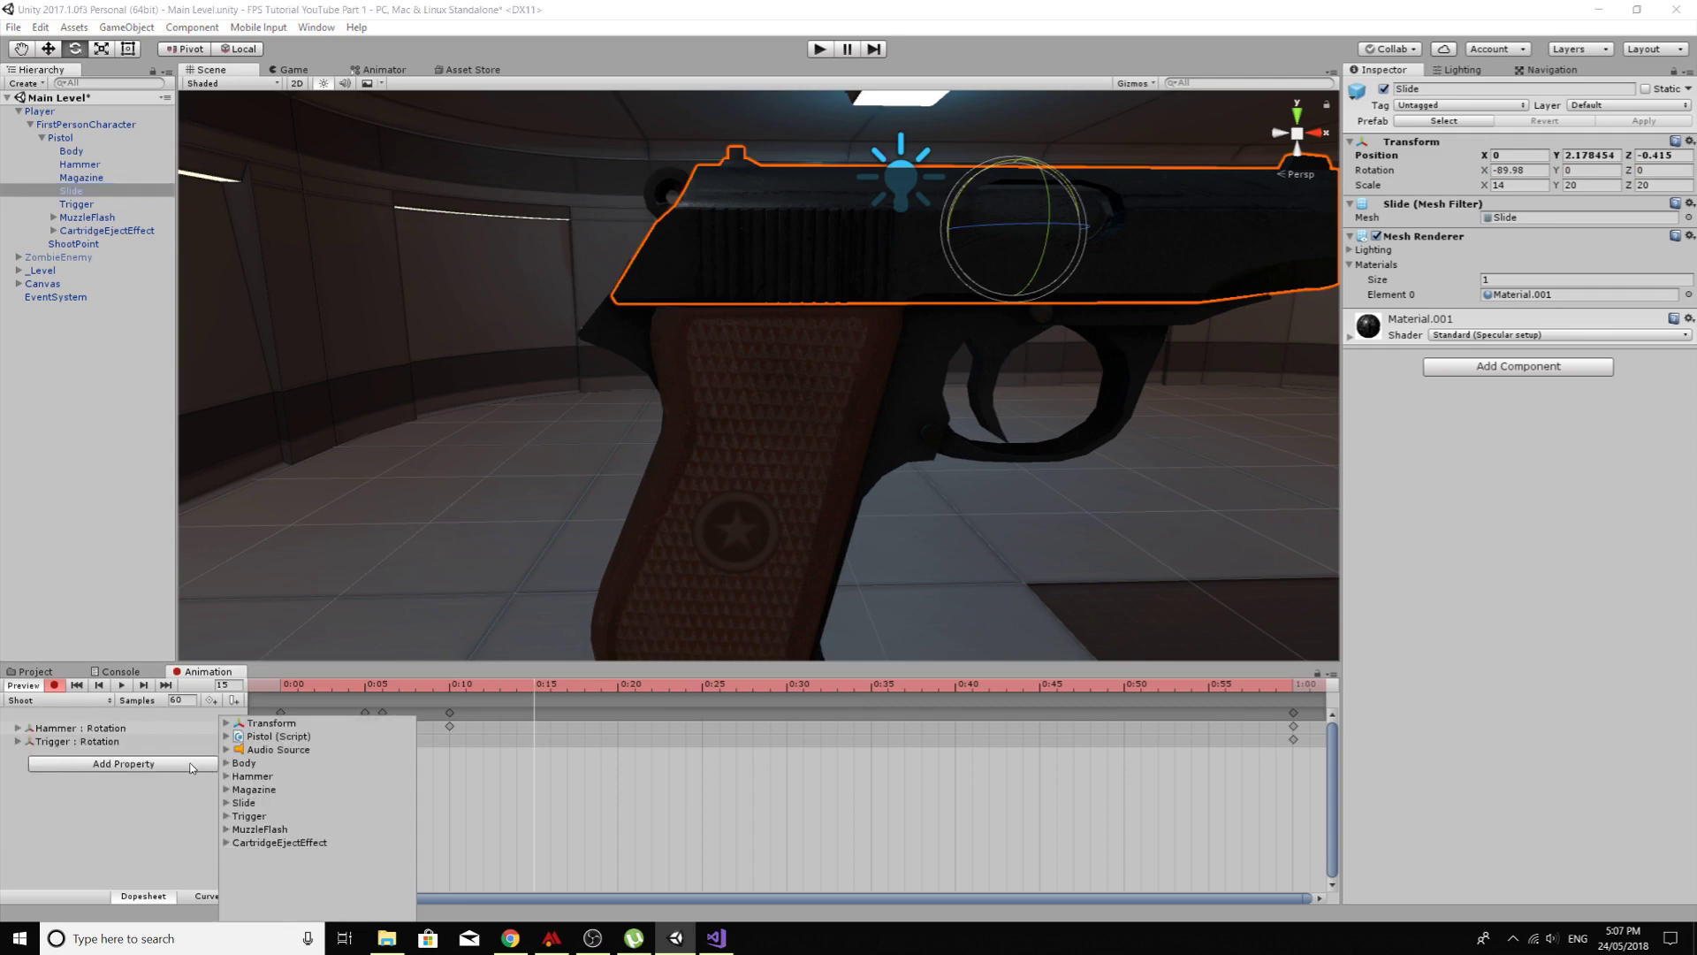
pyautogui.click(226, 803)
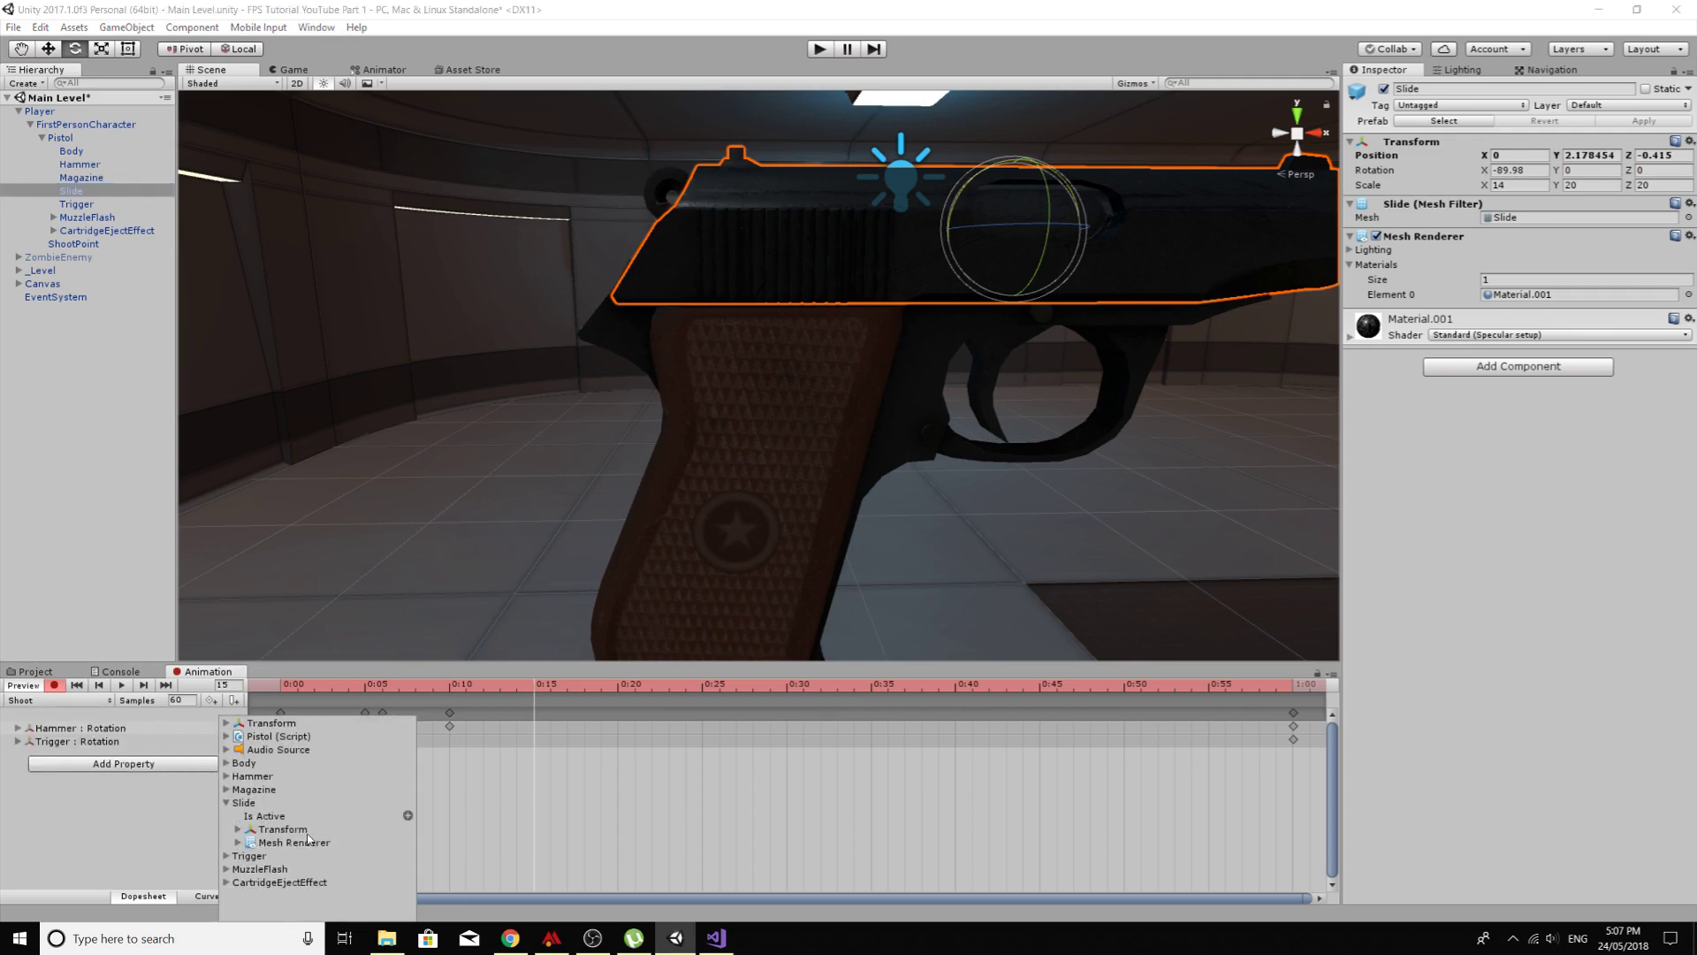
pyautogui.click(238, 829)
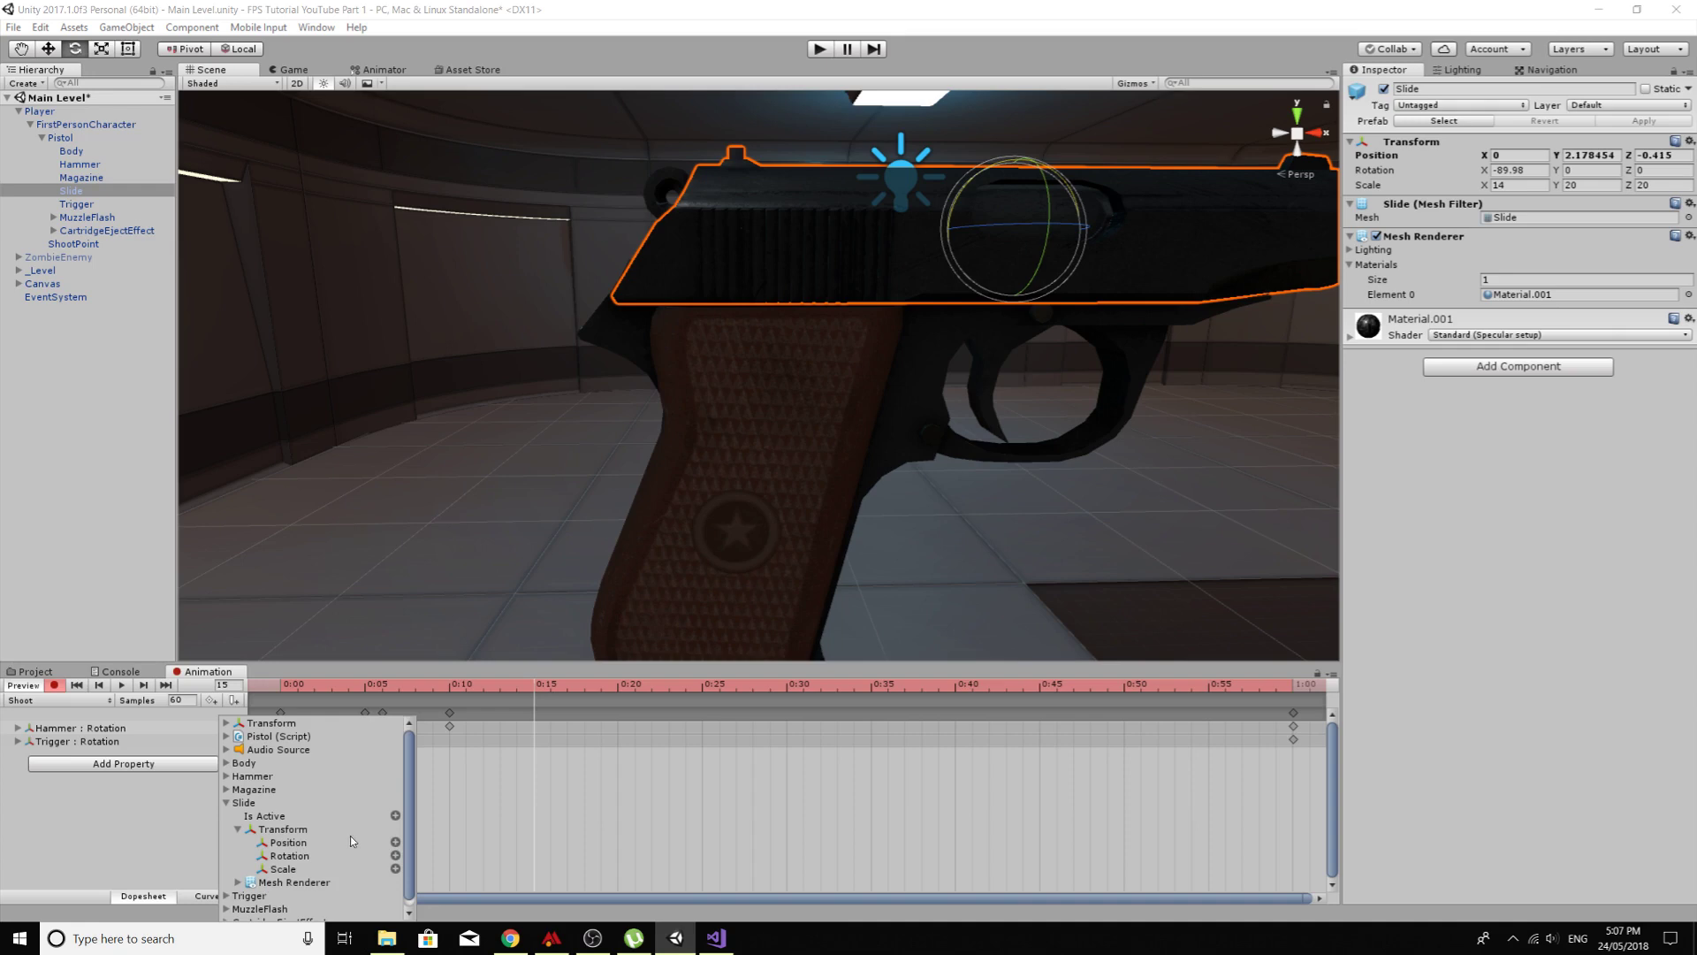
pyautogui.click(395, 842)
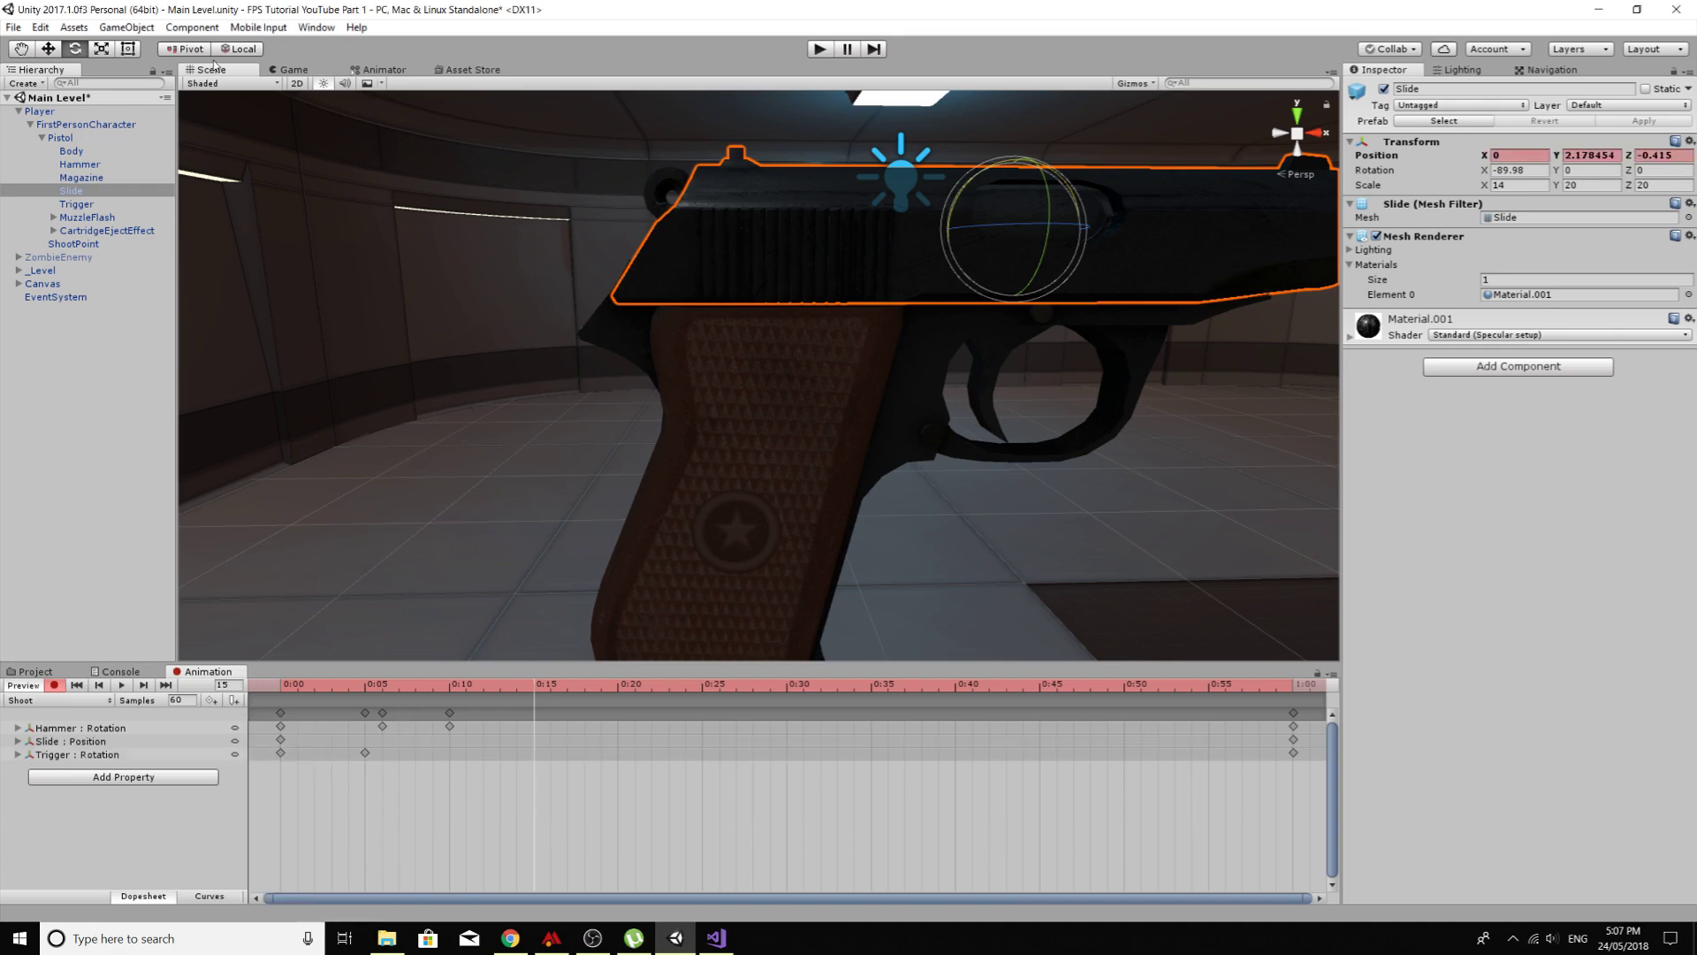
# Step: With the Move tool, push the slide back to Z 1.08 as a key at 0:15
pyautogui.click(183, 49)
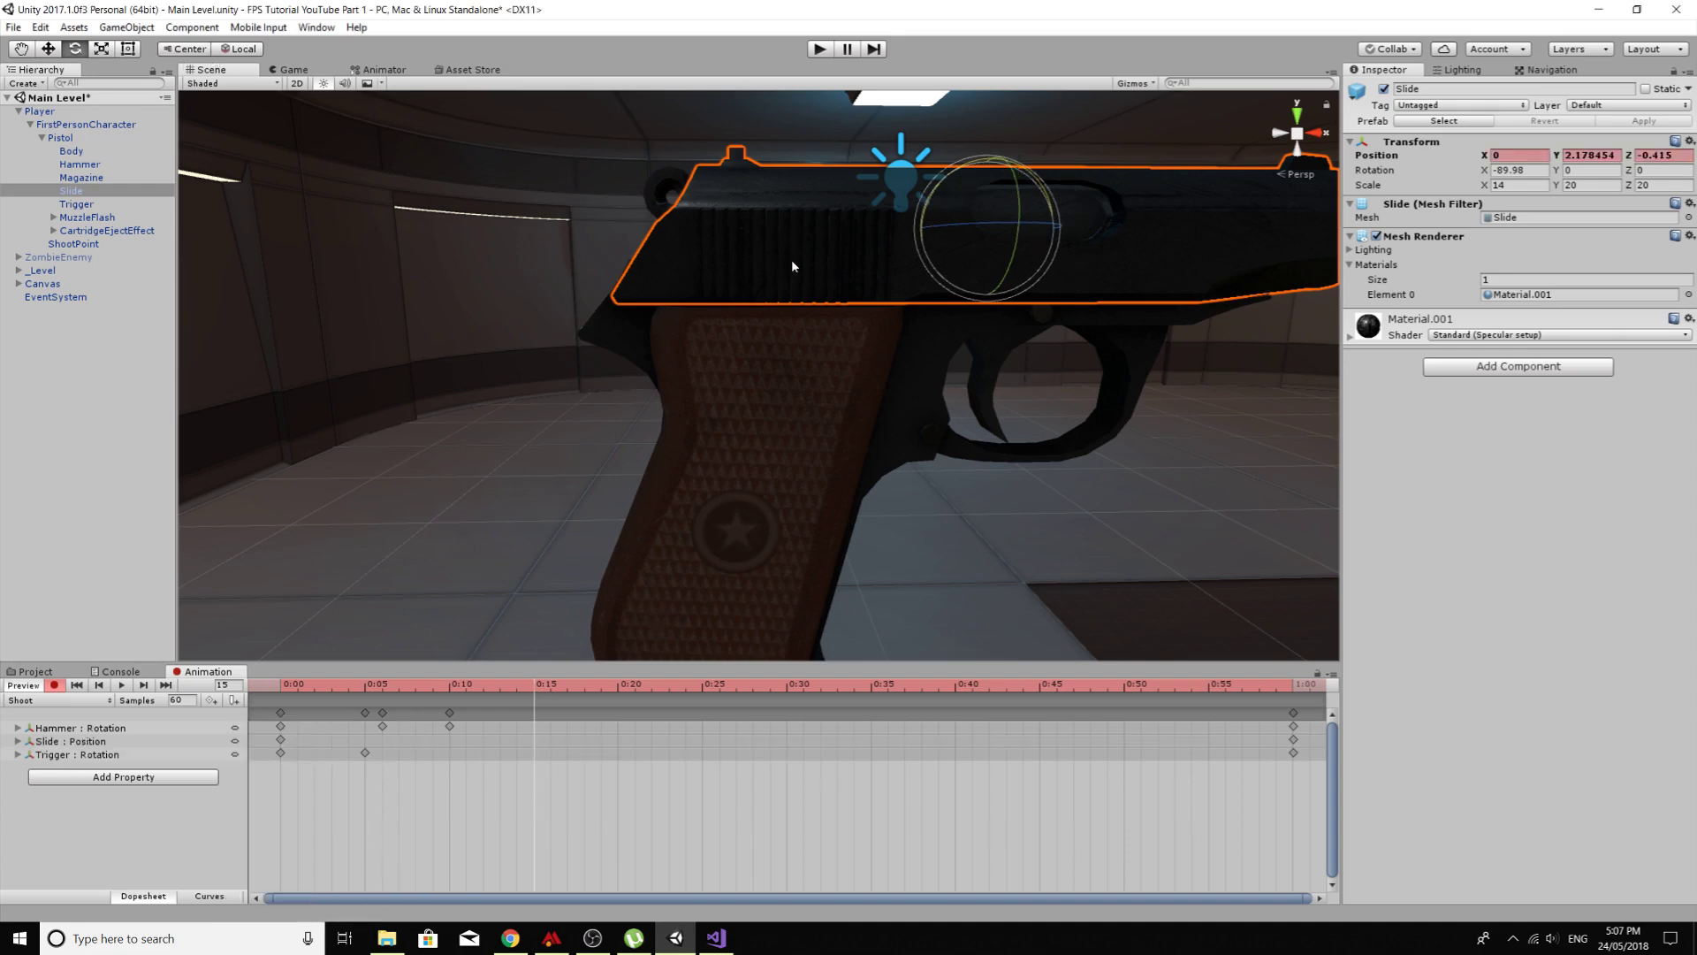
pyautogui.press('w')
pyautogui.moveTo(1106, 366); pyautogui.dragTo(947, 345, button='middle')
pyautogui.moveTo(885, 220); pyautogui.dragTo(756, 216)
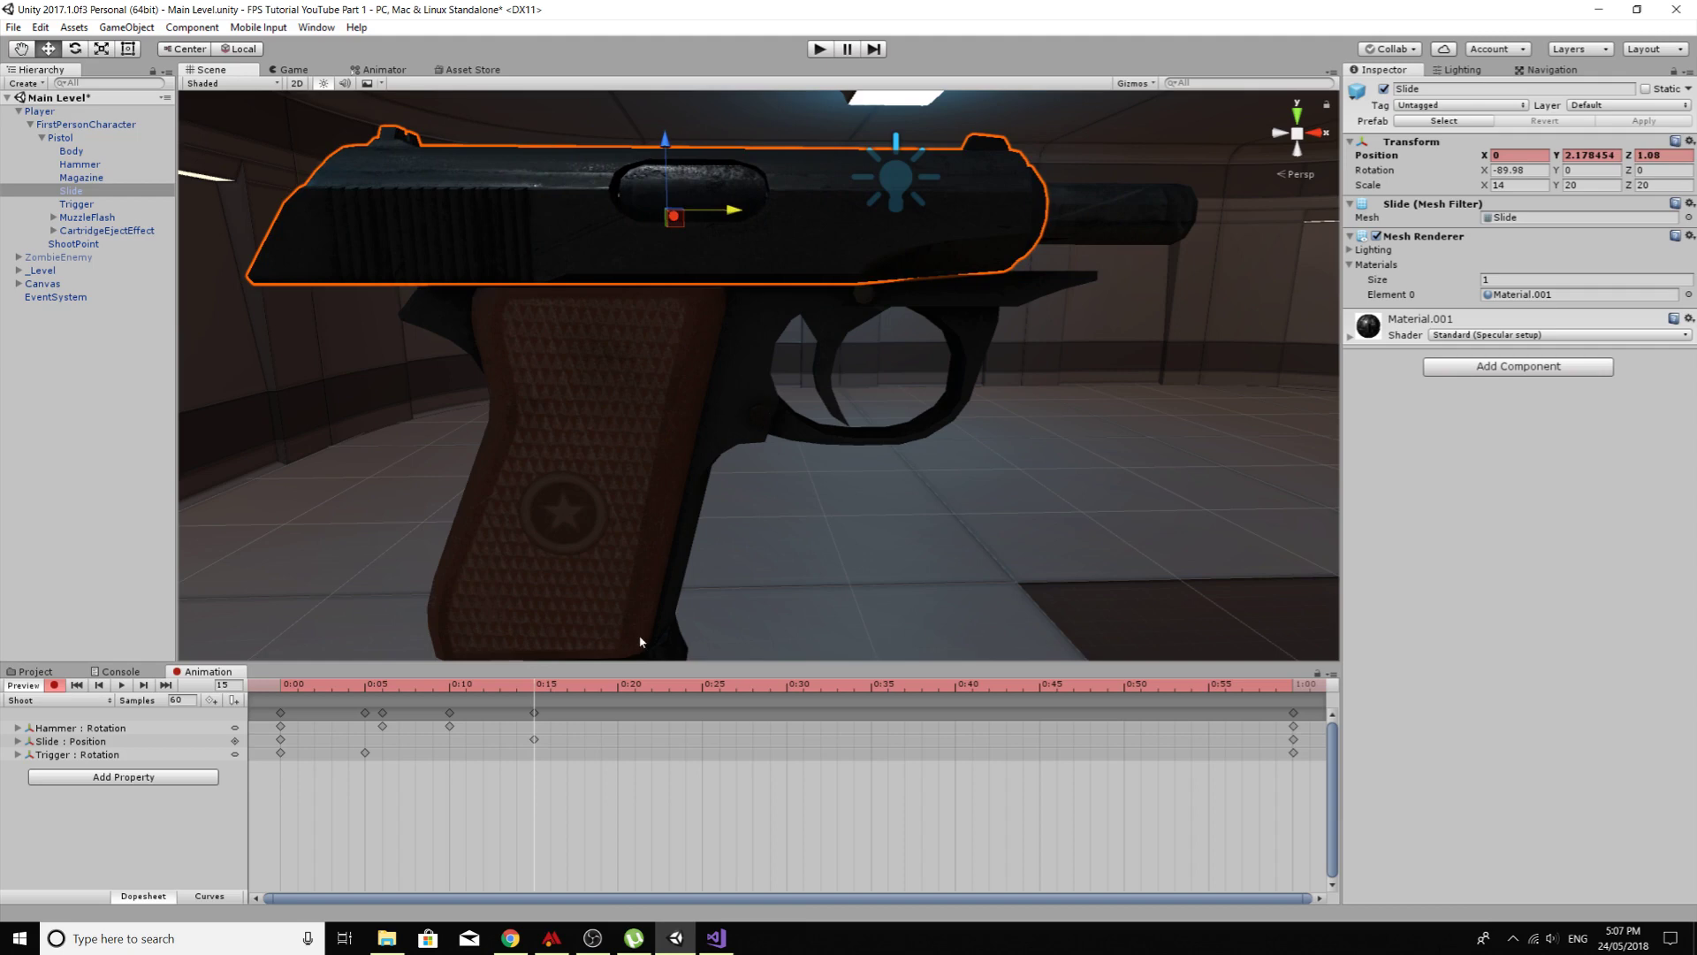
# Step: Drag the Hammer, Slide and Trigger end keyframes from 1:00 to about 0:20 and preview the opening frames
pyautogui.moveTo(1296, 722); pyautogui.dragTo(631, 728)
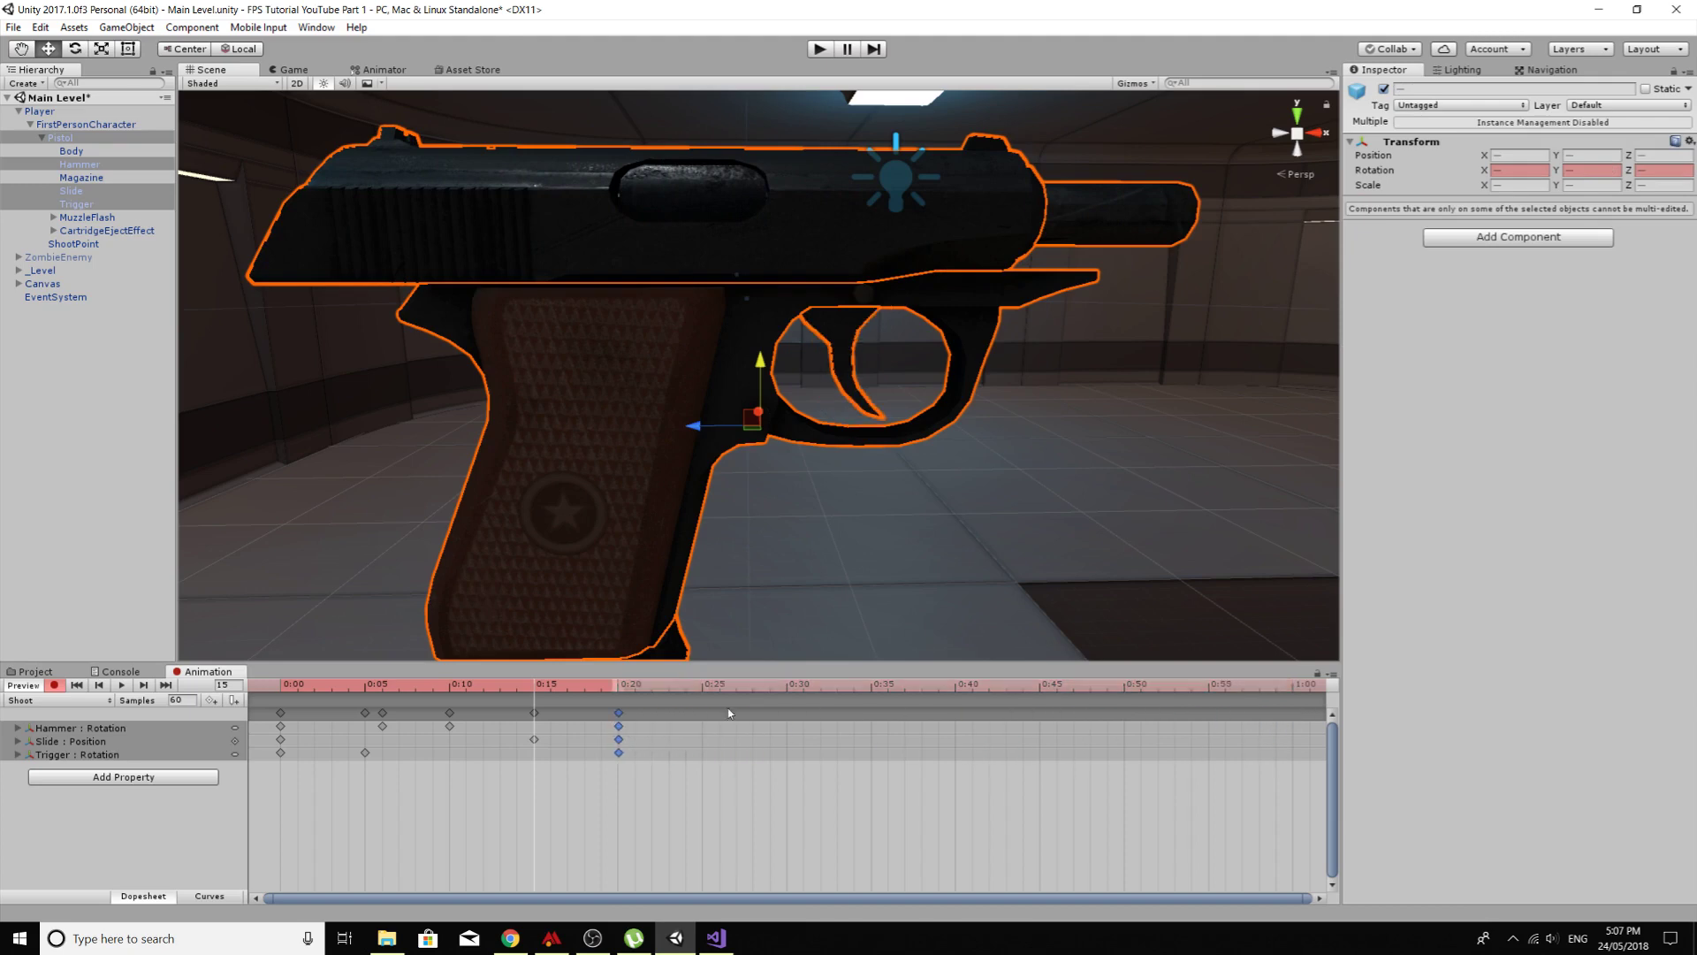
pyautogui.moveTo(774, 559); pyautogui.dragTo(939, 512, button='middle')
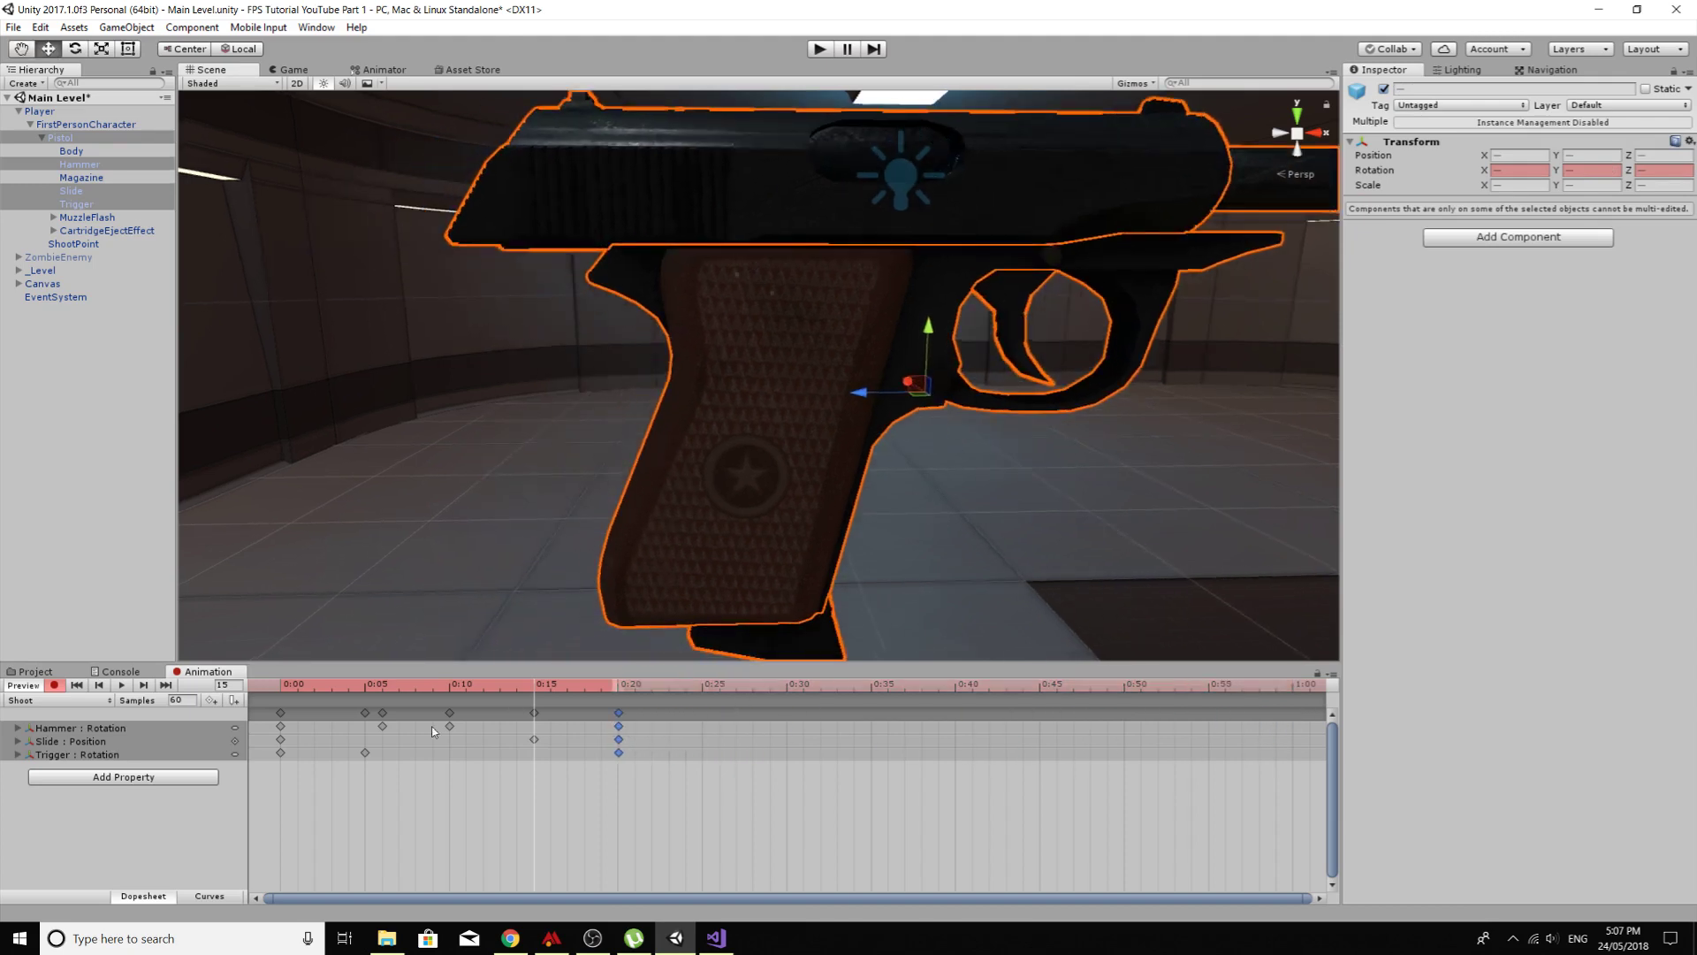
pyautogui.click(285, 690)
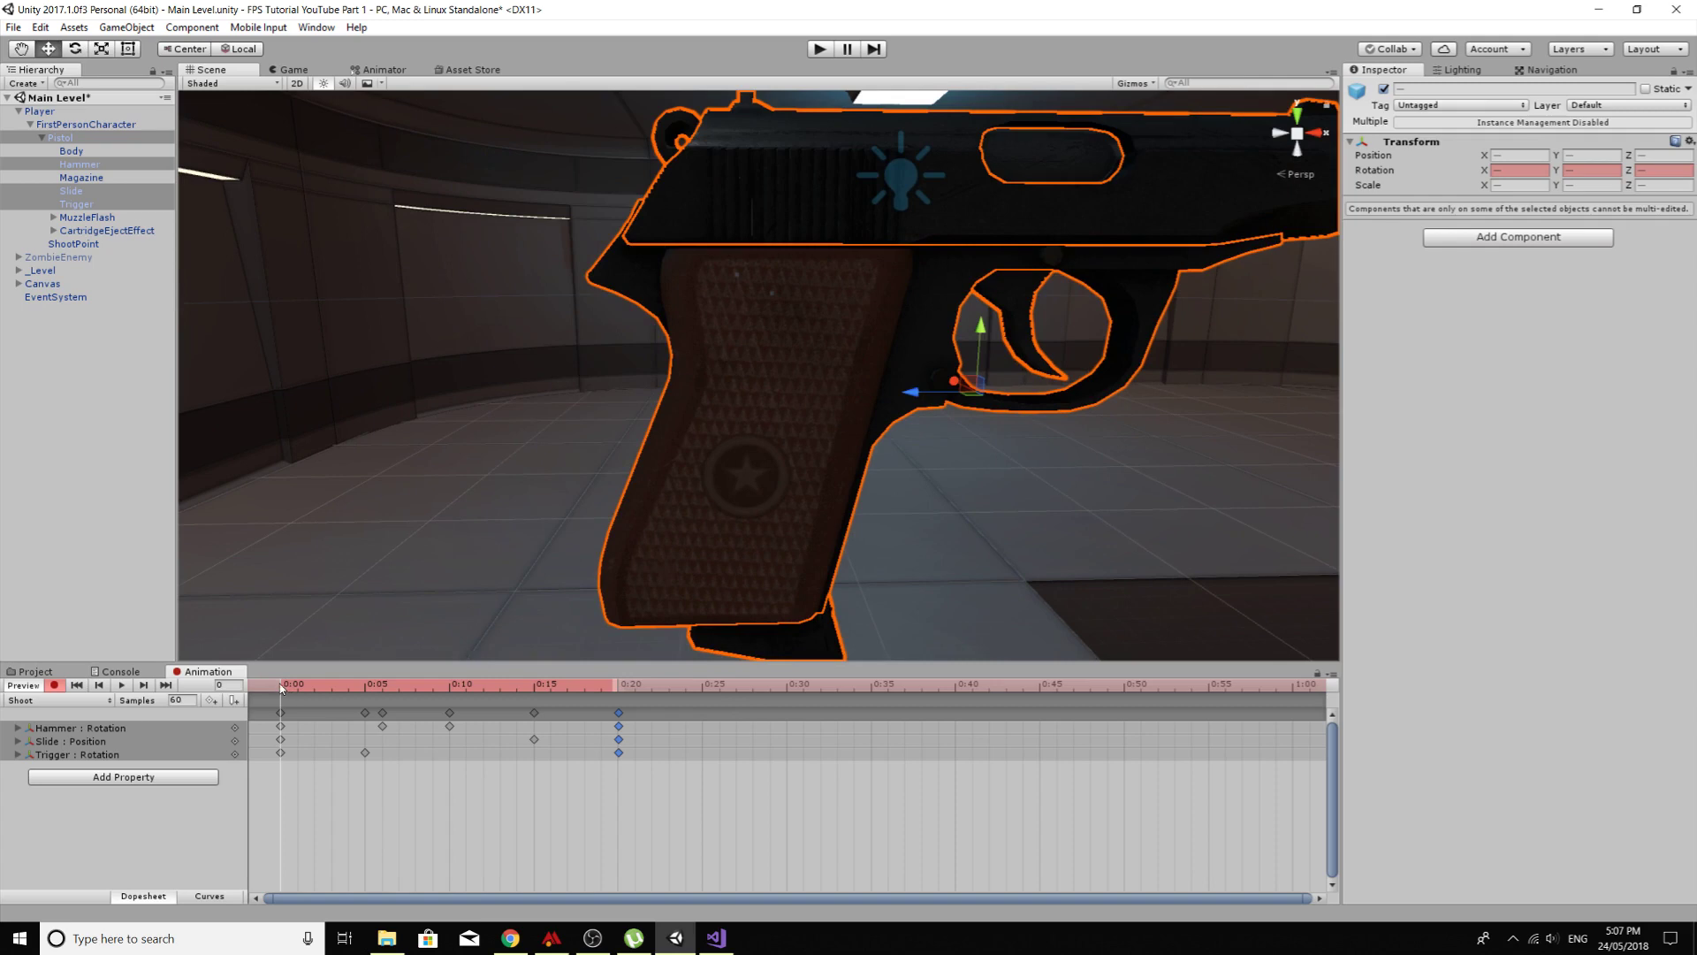
pyautogui.moveTo(281, 688); pyautogui.dragTo(371, 700)
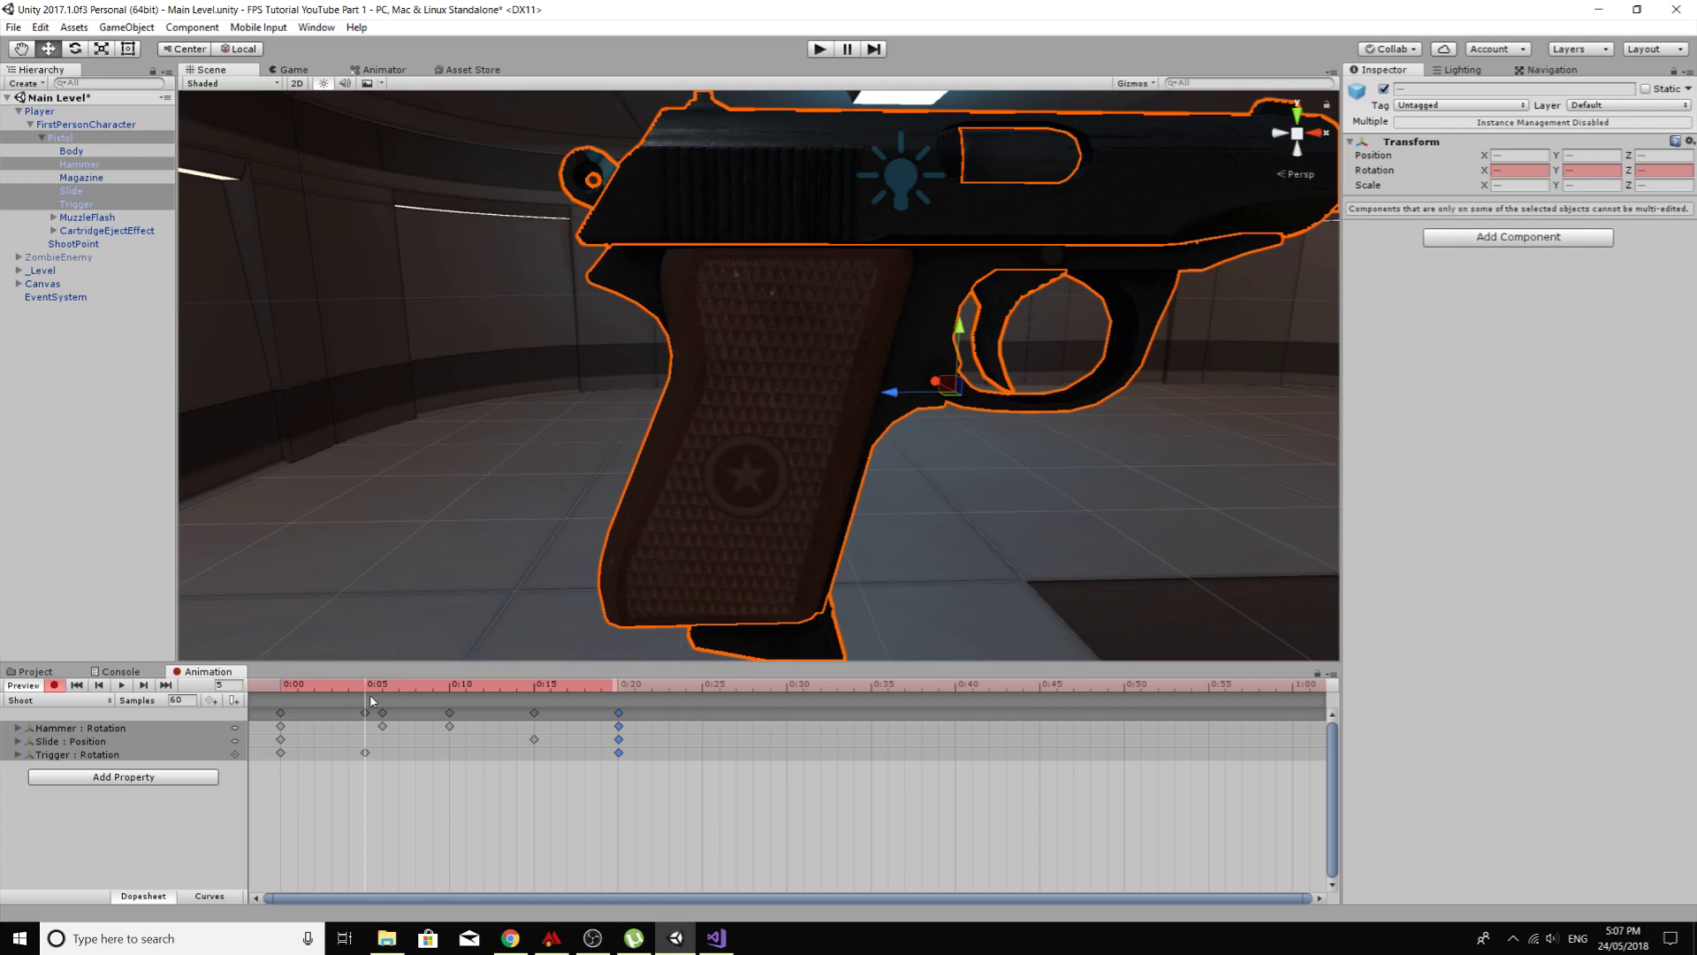
pyautogui.moveTo(371, 700)
pyautogui.mouseDown()
pyautogui.moveTo(435, 710)
pyautogui.moveTo(371, 706)
pyautogui.mouseUp()
pyautogui.moveTo(729, 450); pyautogui.dragTo(713, 519, button='middle')
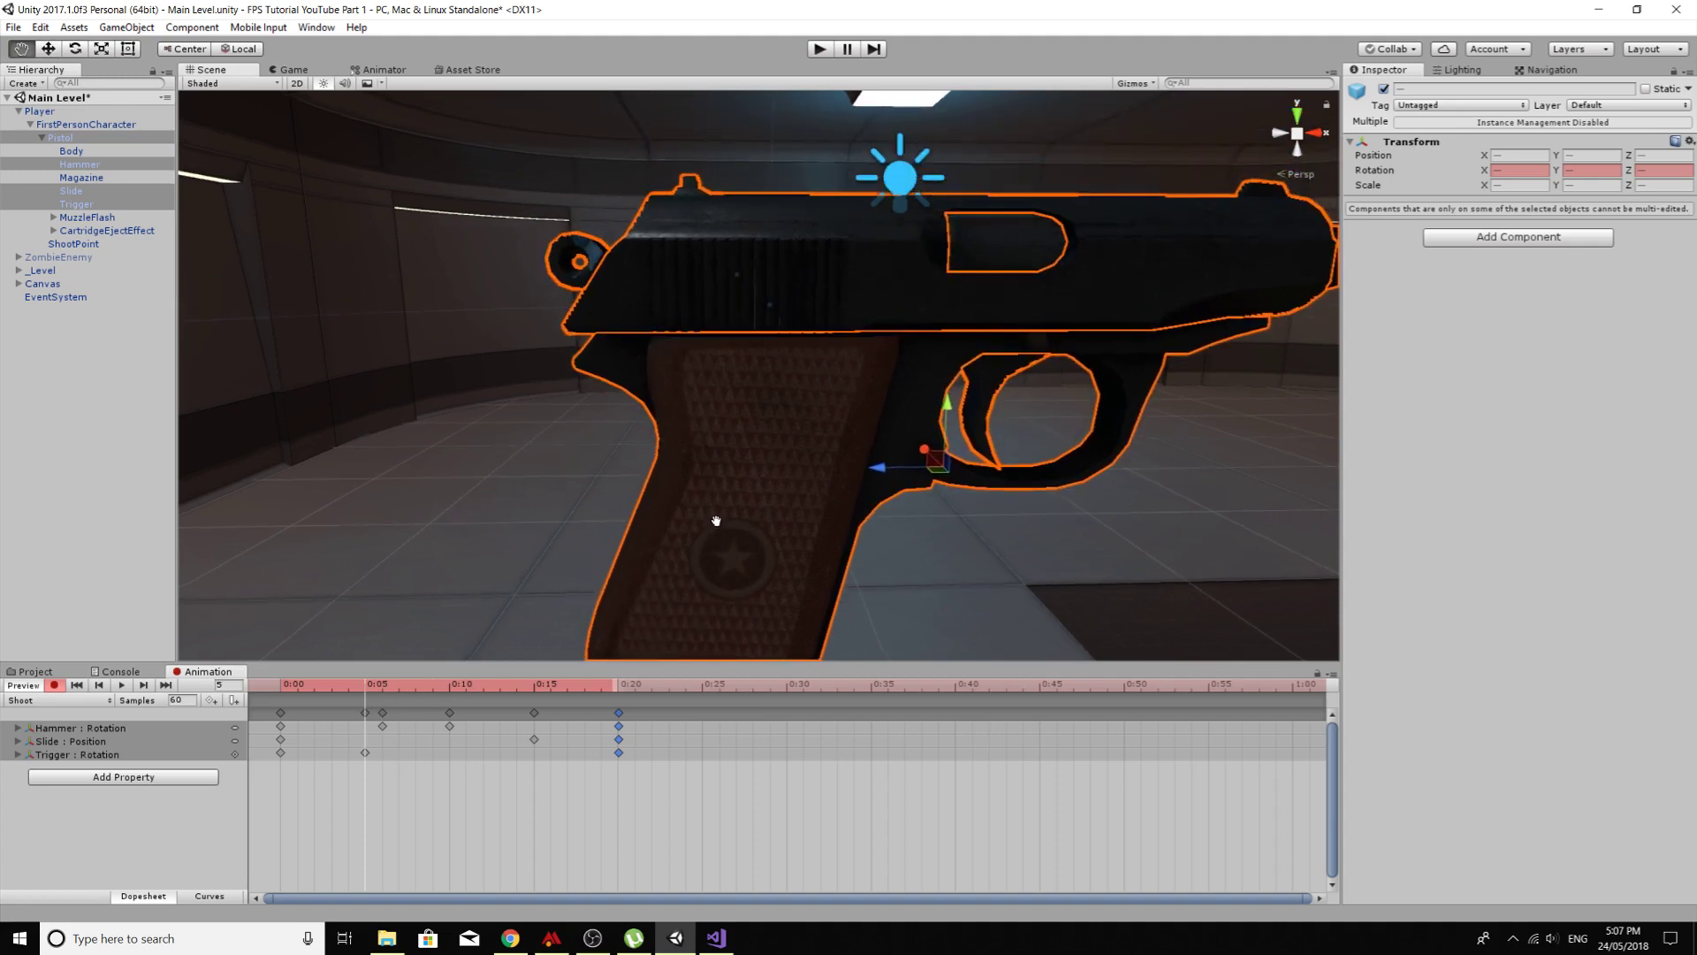
pyautogui.moveTo(834, 381); pyautogui.dragTo(793, 380, button='middle')
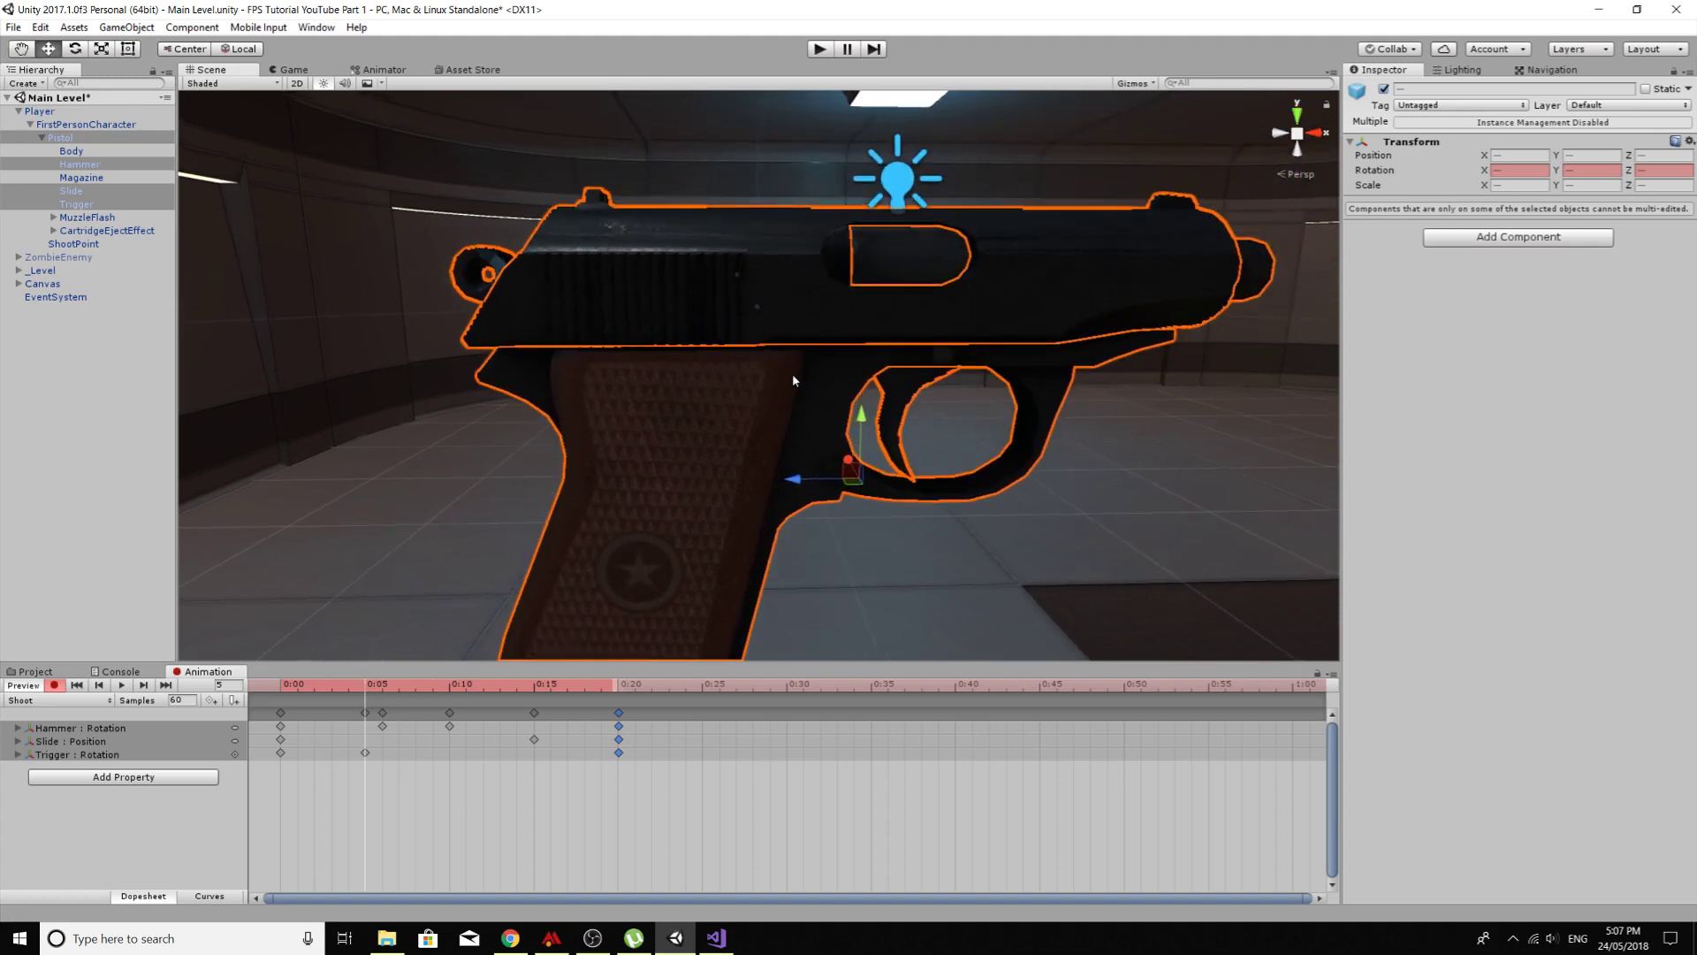
# Step: Key the Slide's position at frames 5, 6 and 10, moving it forward at frame 10
pyautogui.click(74, 191)
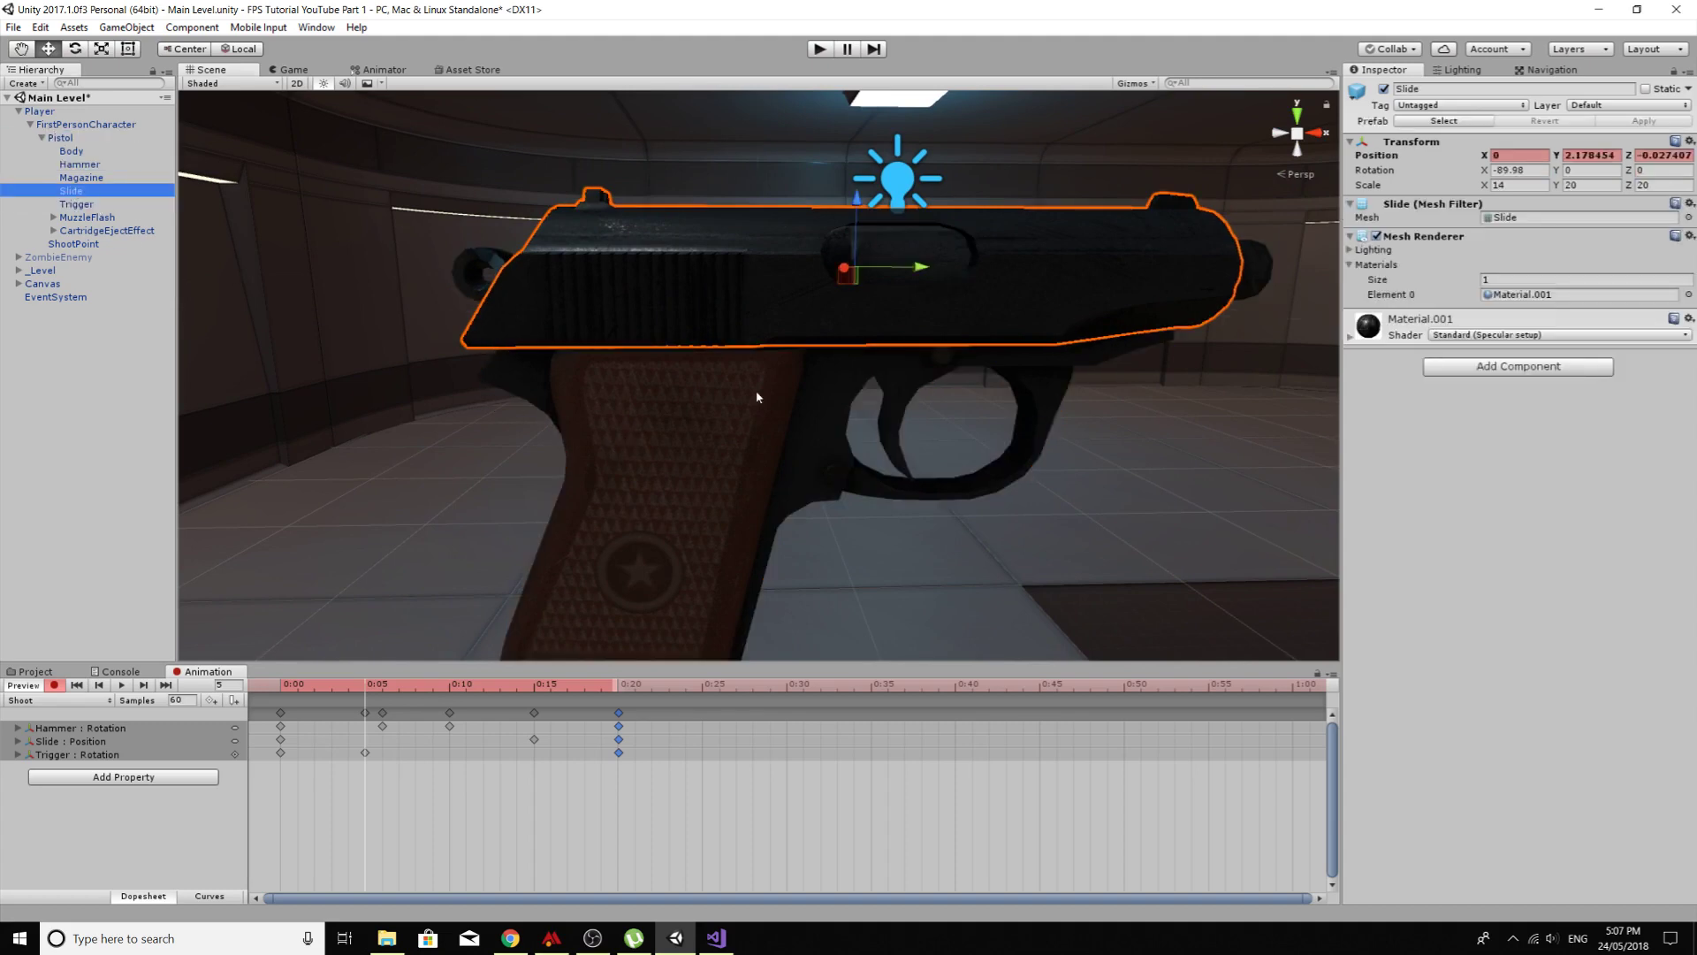
pyautogui.moveTo(920, 267); pyautogui.dragTo(946, 276)
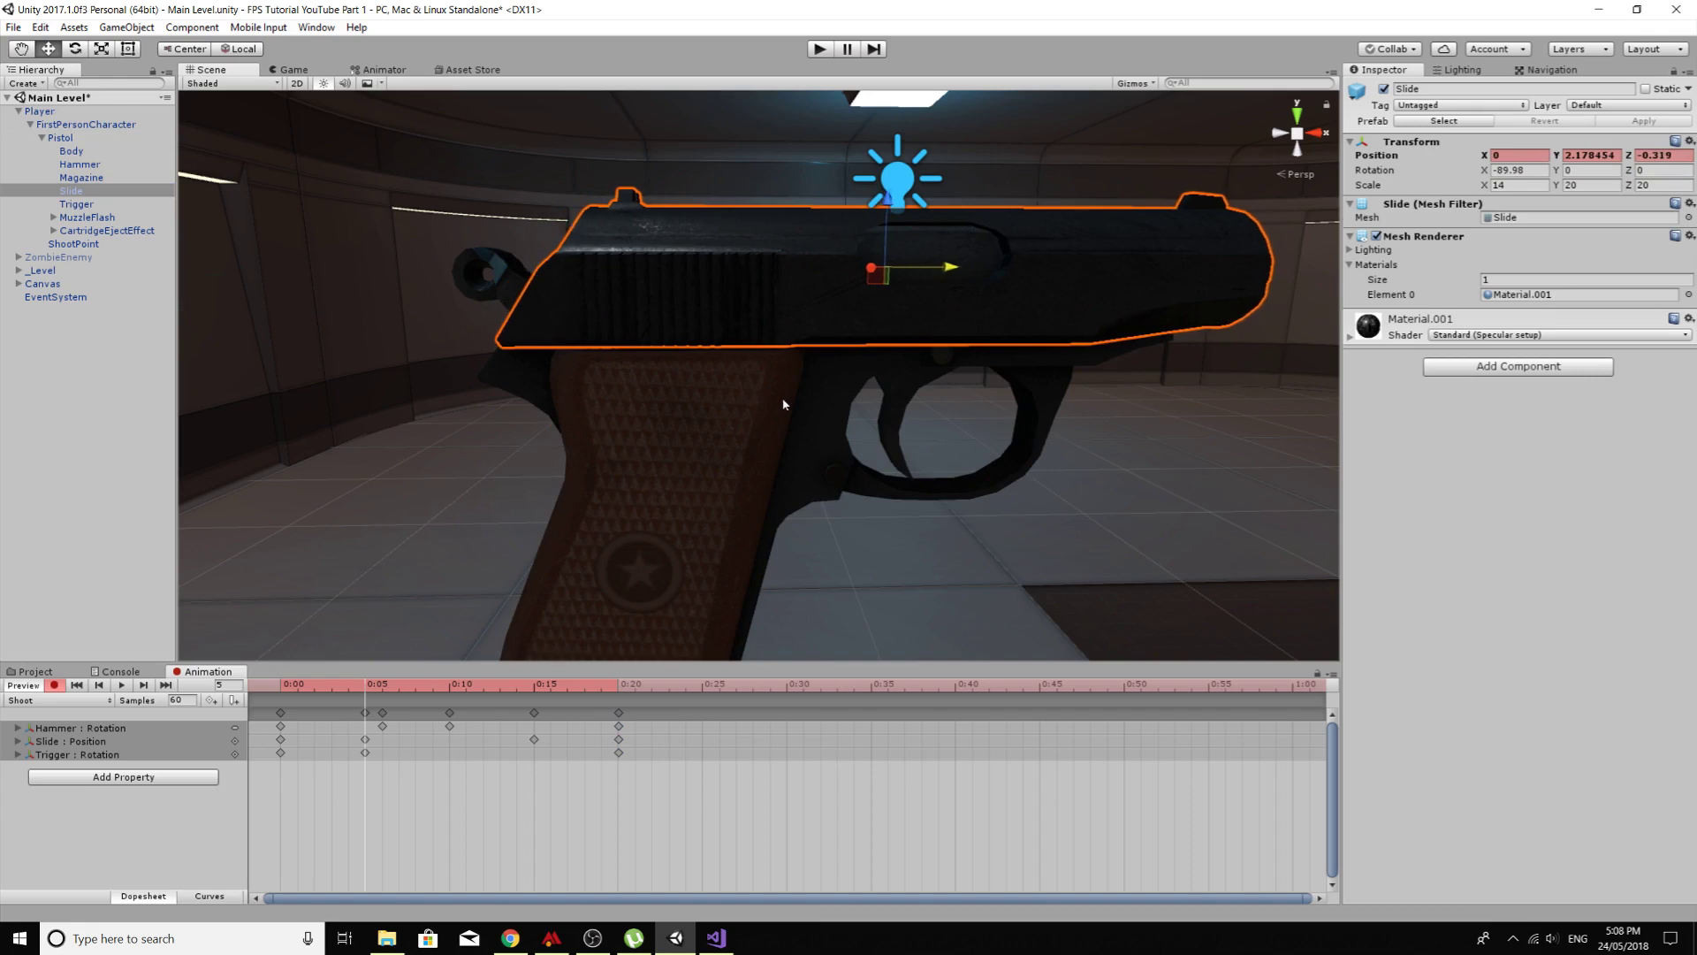
pyautogui.click(383, 687)
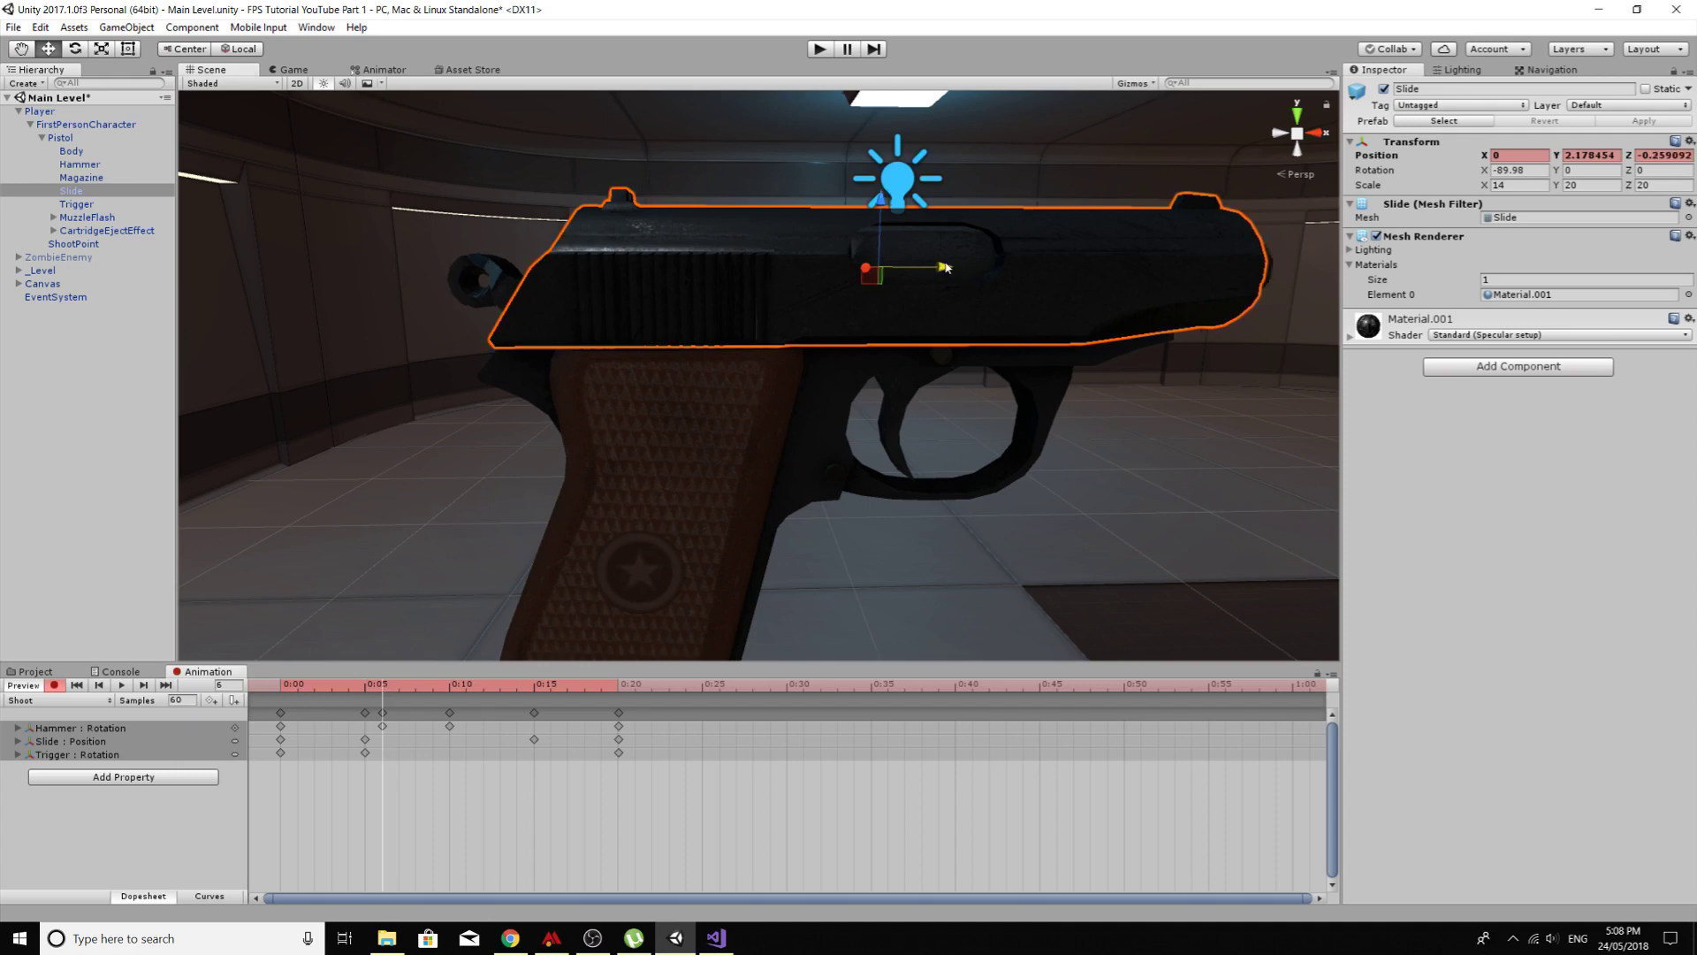
pyautogui.moveTo(947, 268); pyautogui.dragTo(952, 268)
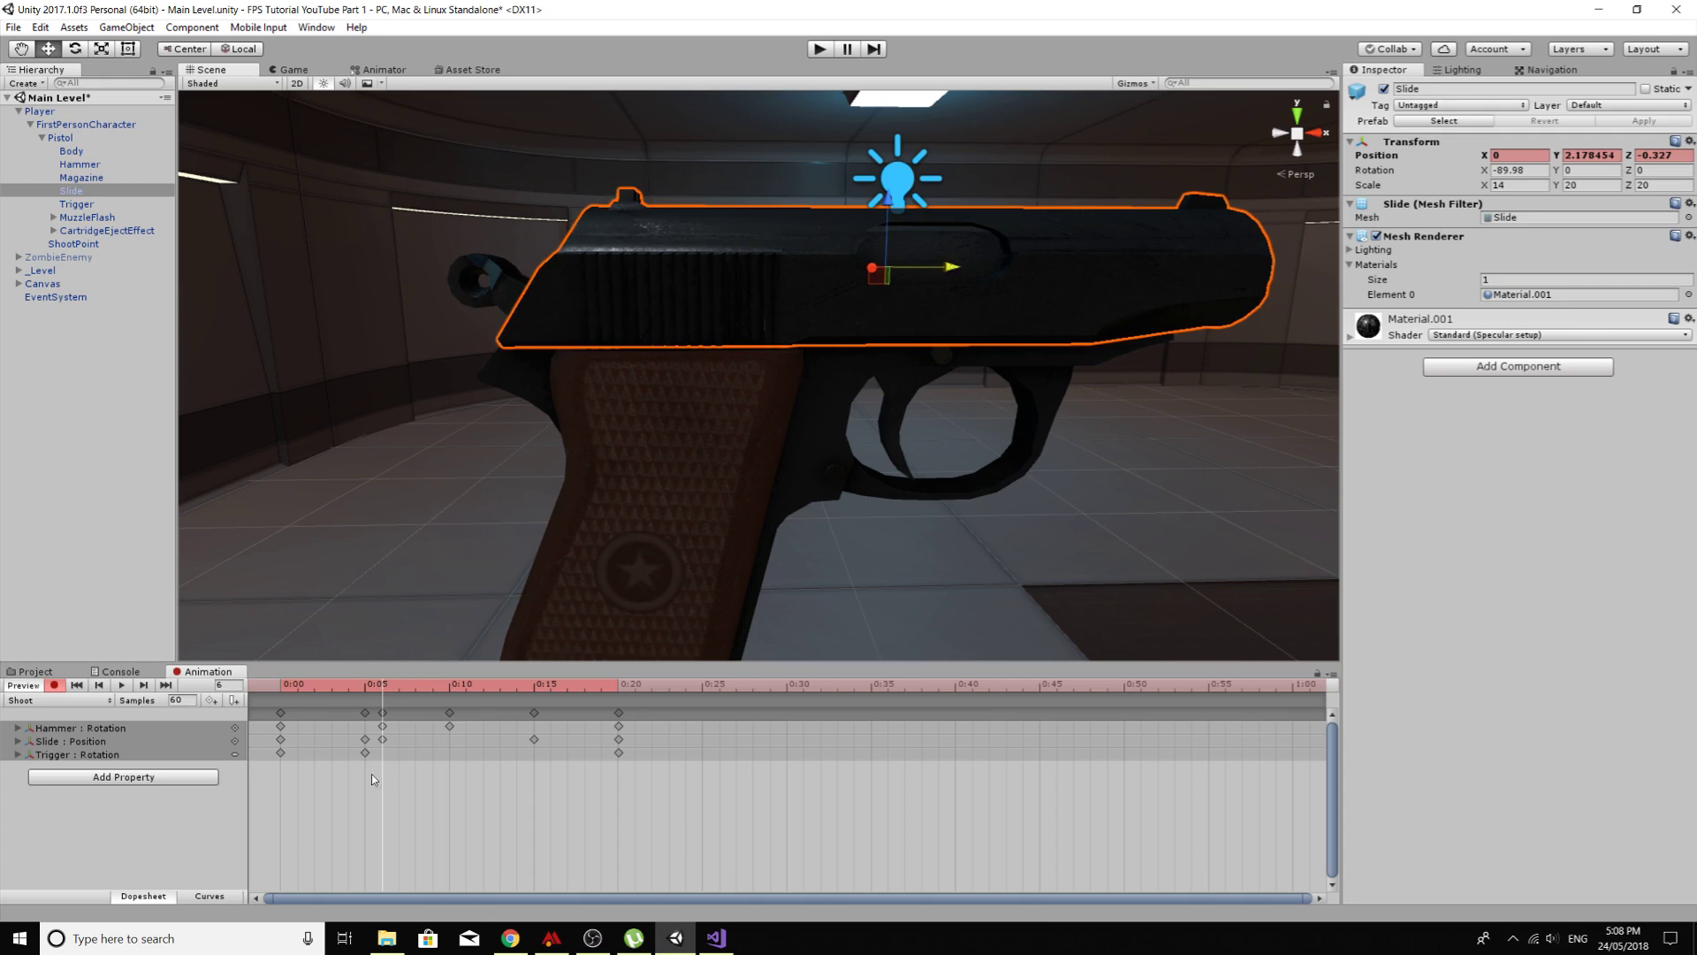
pyautogui.click(449, 686)
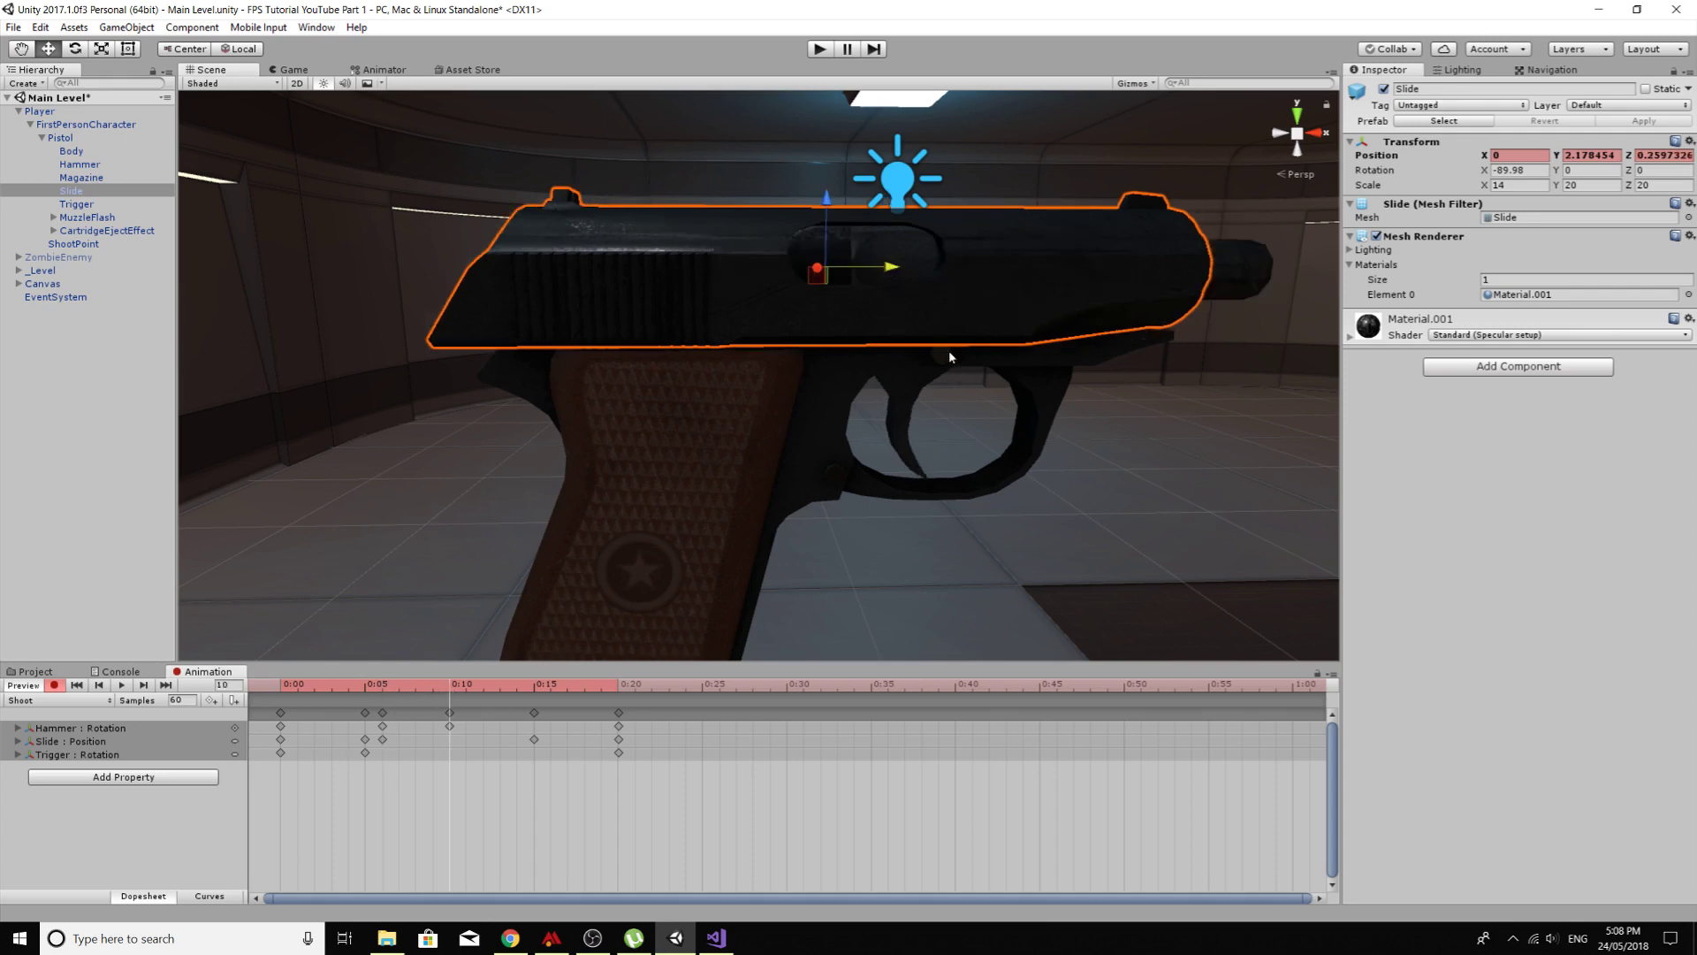
pyautogui.moveTo(897, 269); pyautogui.dragTo(942, 279)
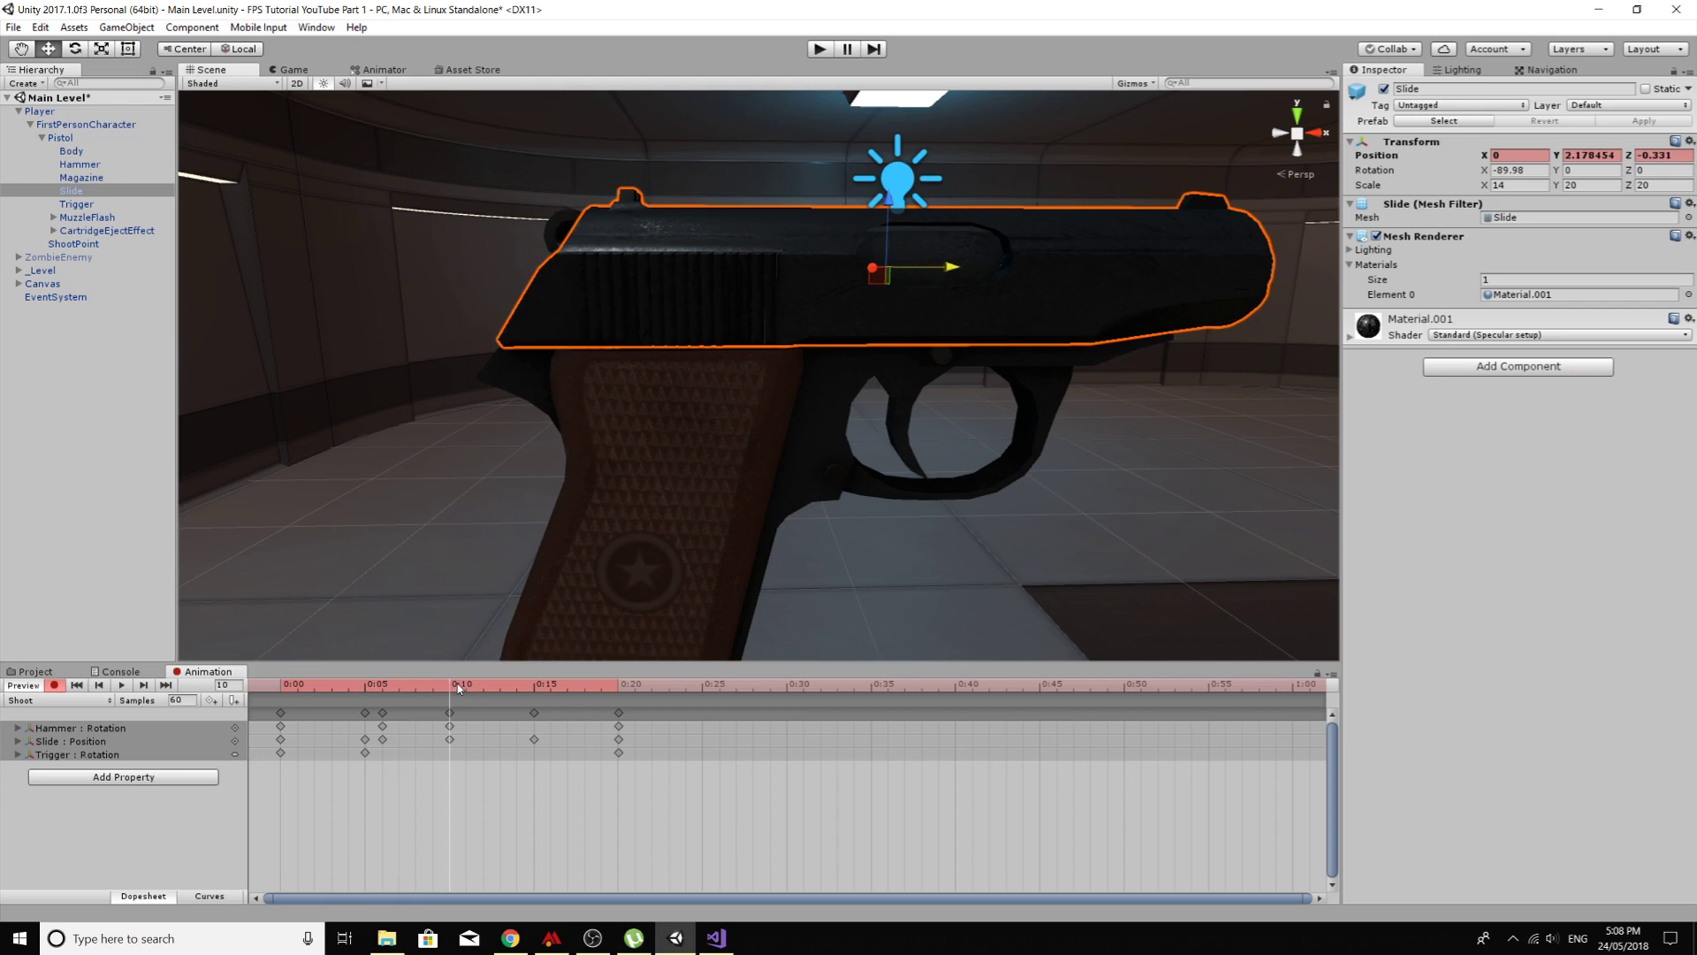
# Step: Scrub through the slide recoil, turn recording off, and play the Shoot clip to test it
pyautogui.moveTo(451, 682); pyautogui.dragTo(321, 750)
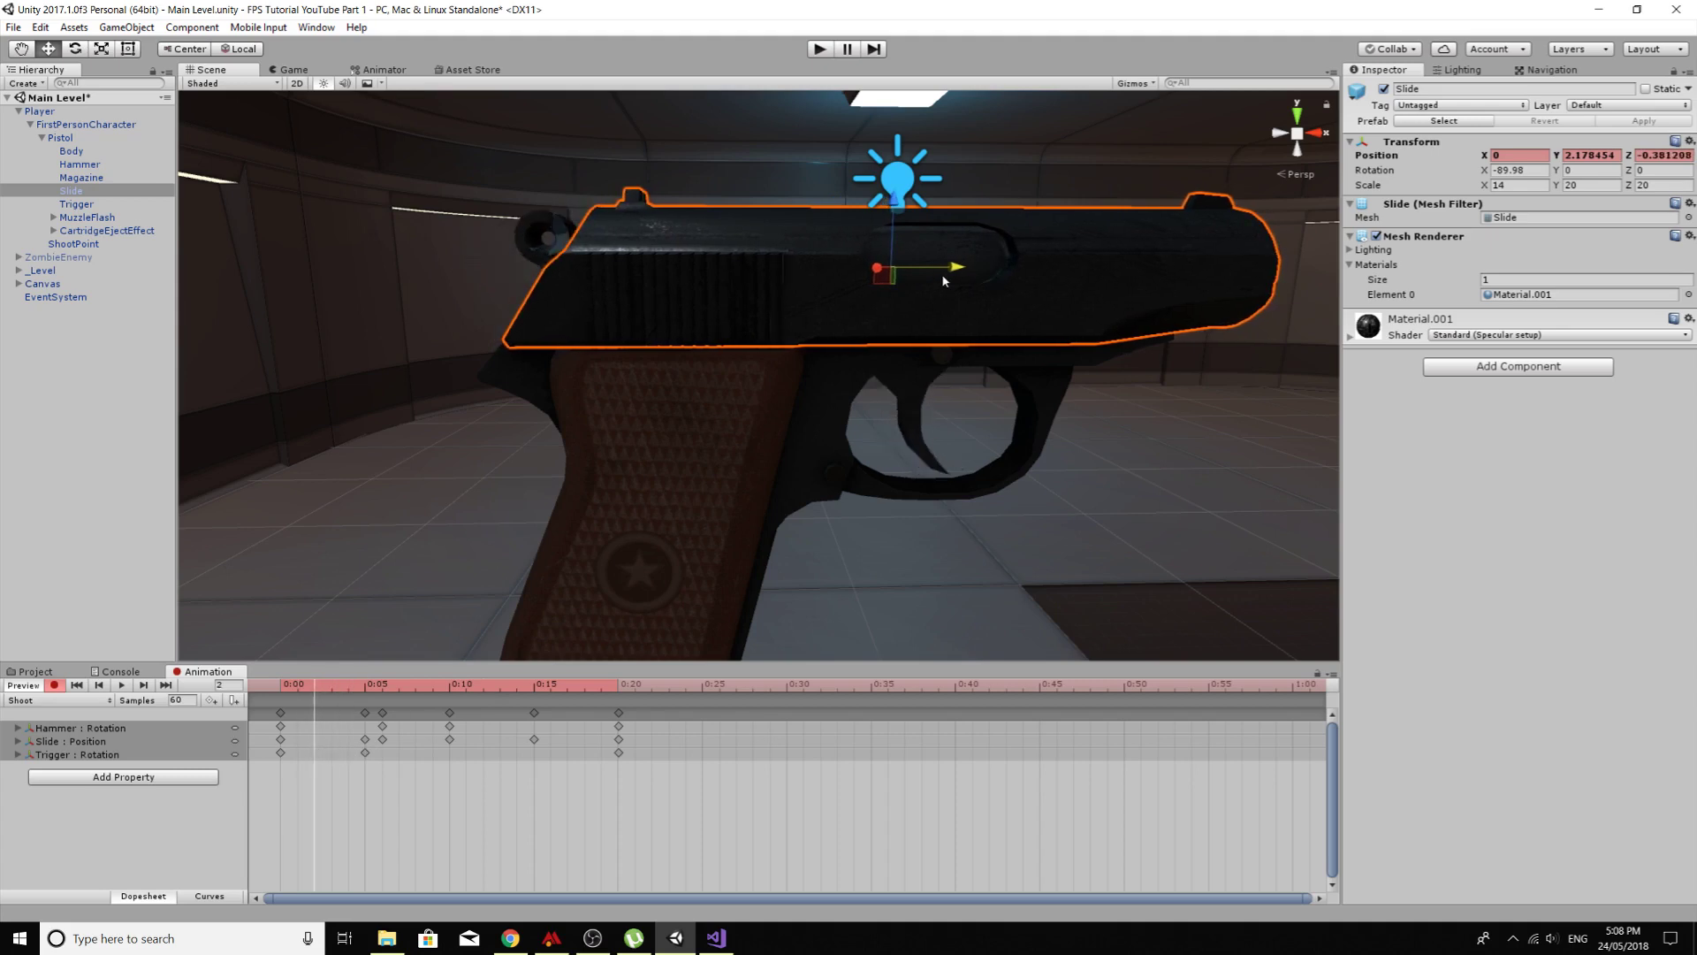
pyautogui.click(284, 683)
pyautogui.moveTo(288, 684)
pyautogui.mouseDown()
pyautogui.moveTo(439, 697)
pyautogui.moveTo(314, 698)
pyautogui.mouseUp()
pyautogui.moveTo(311, 693); pyautogui.dragTo(341, 744)
pyautogui.click(54, 685)
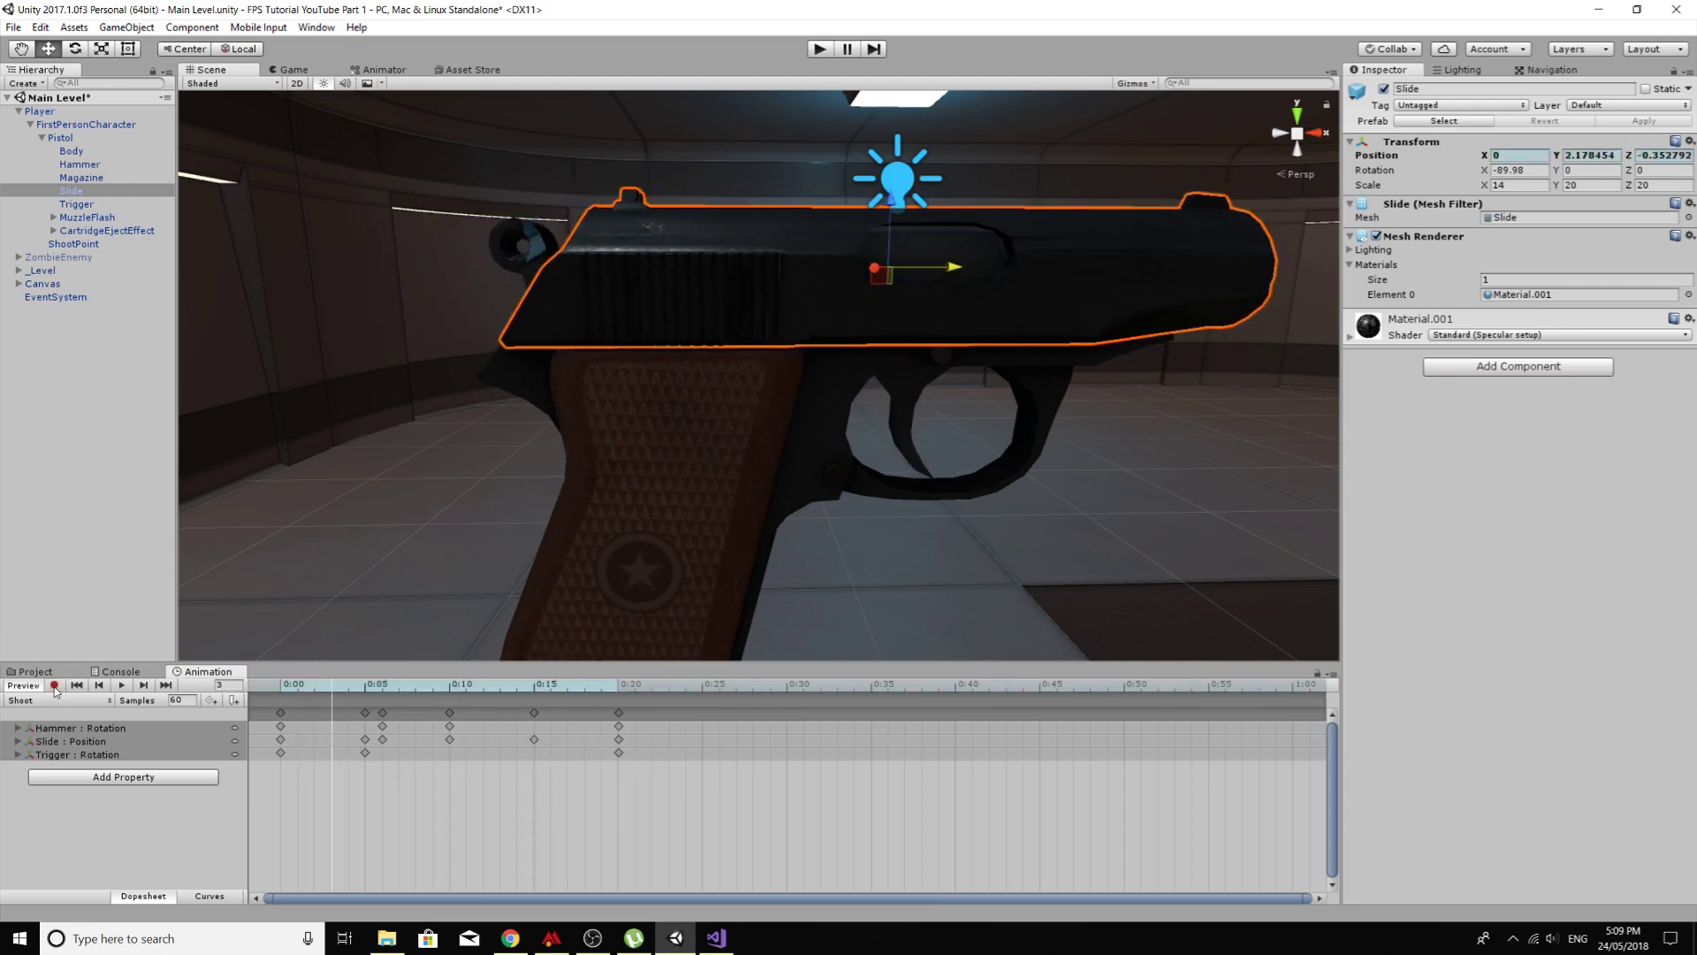
pyautogui.click(122, 685)
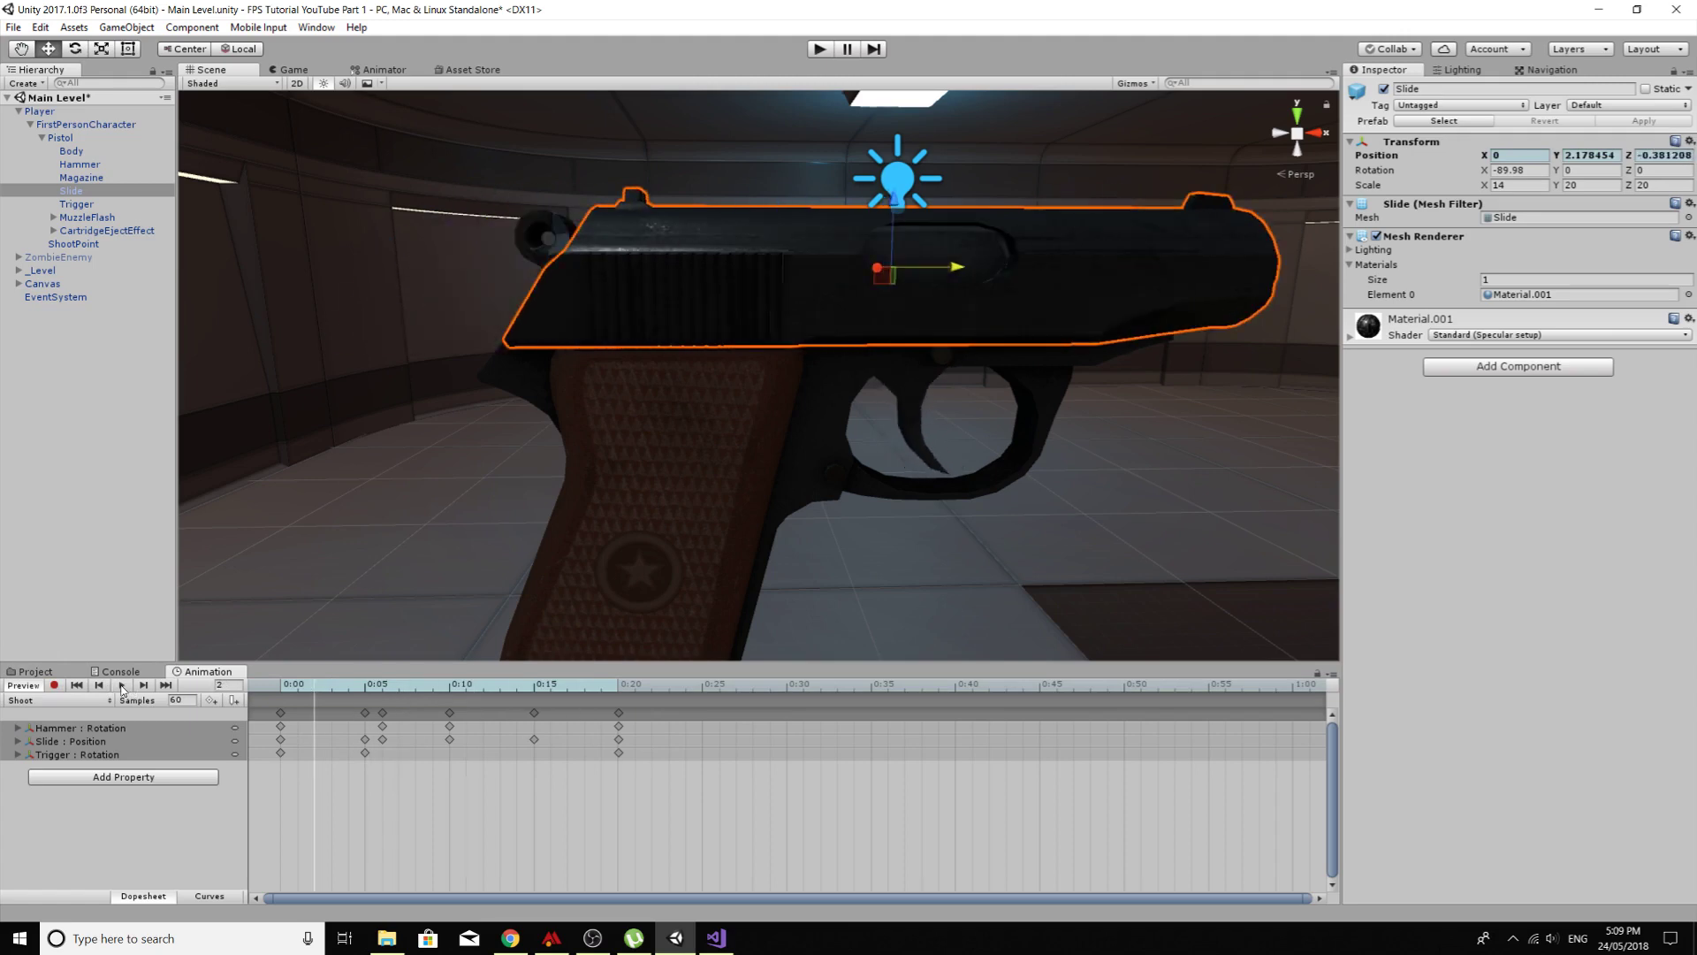
pyautogui.press('space')
# Step: Create a new Pistol animation clip named 'Idle'
pyautogui.click(65, 140)
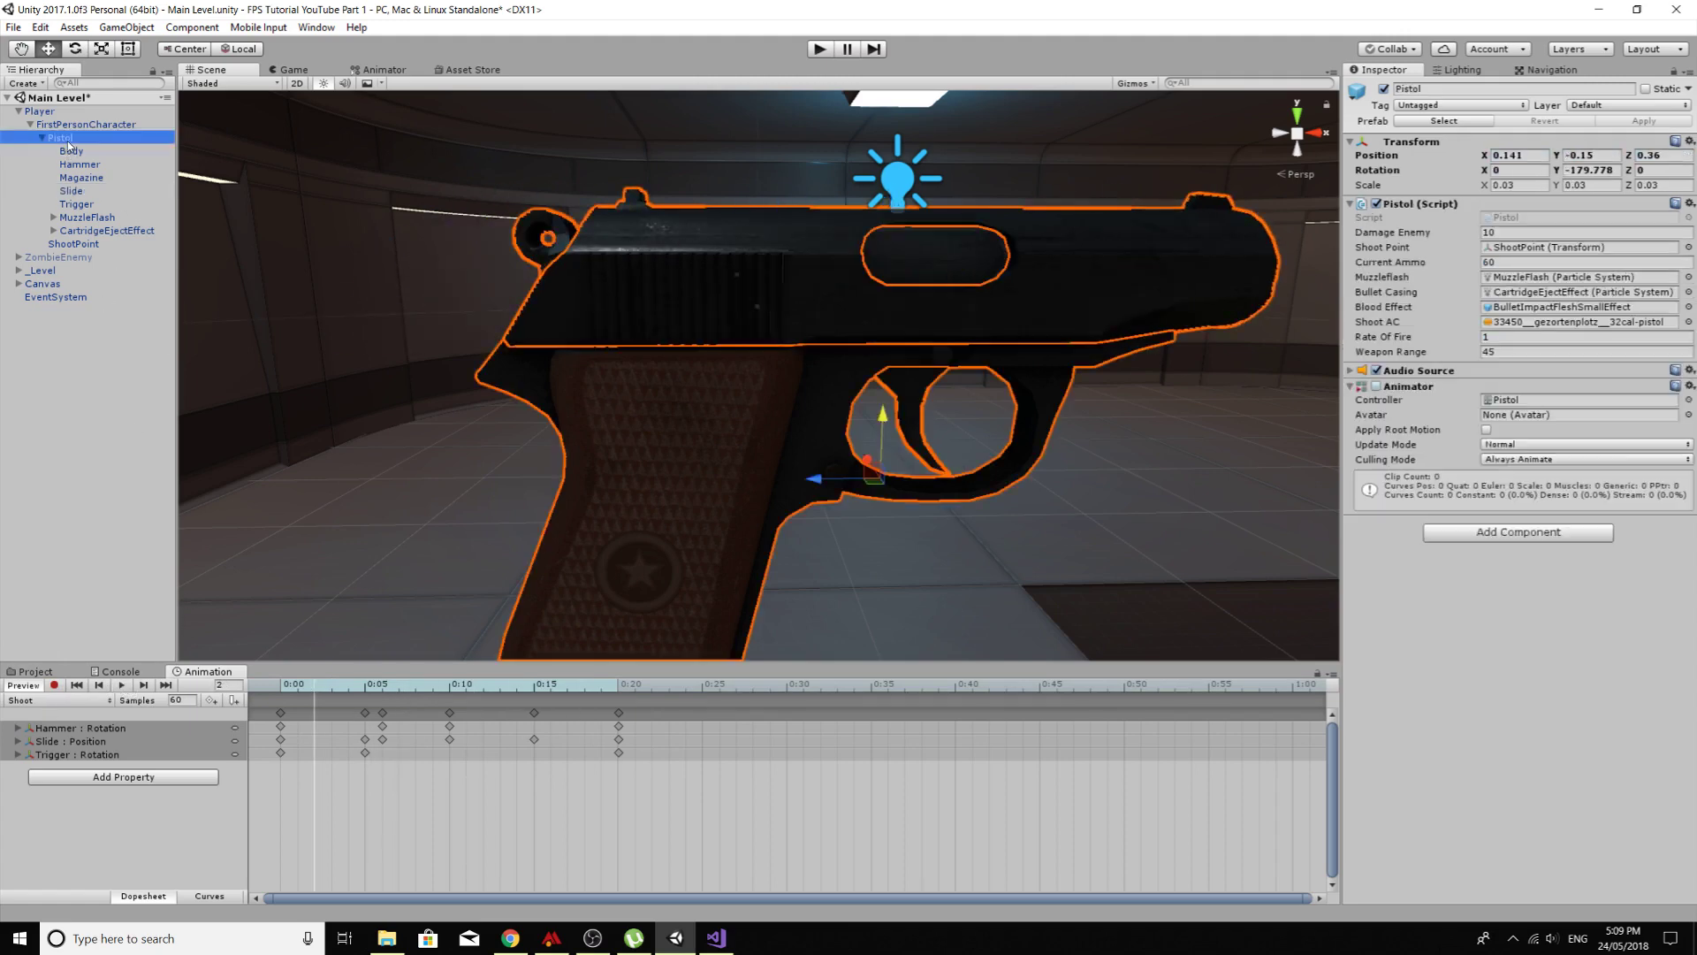
pyautogui.click(63, 703)
pyautogui.click(64, 831)
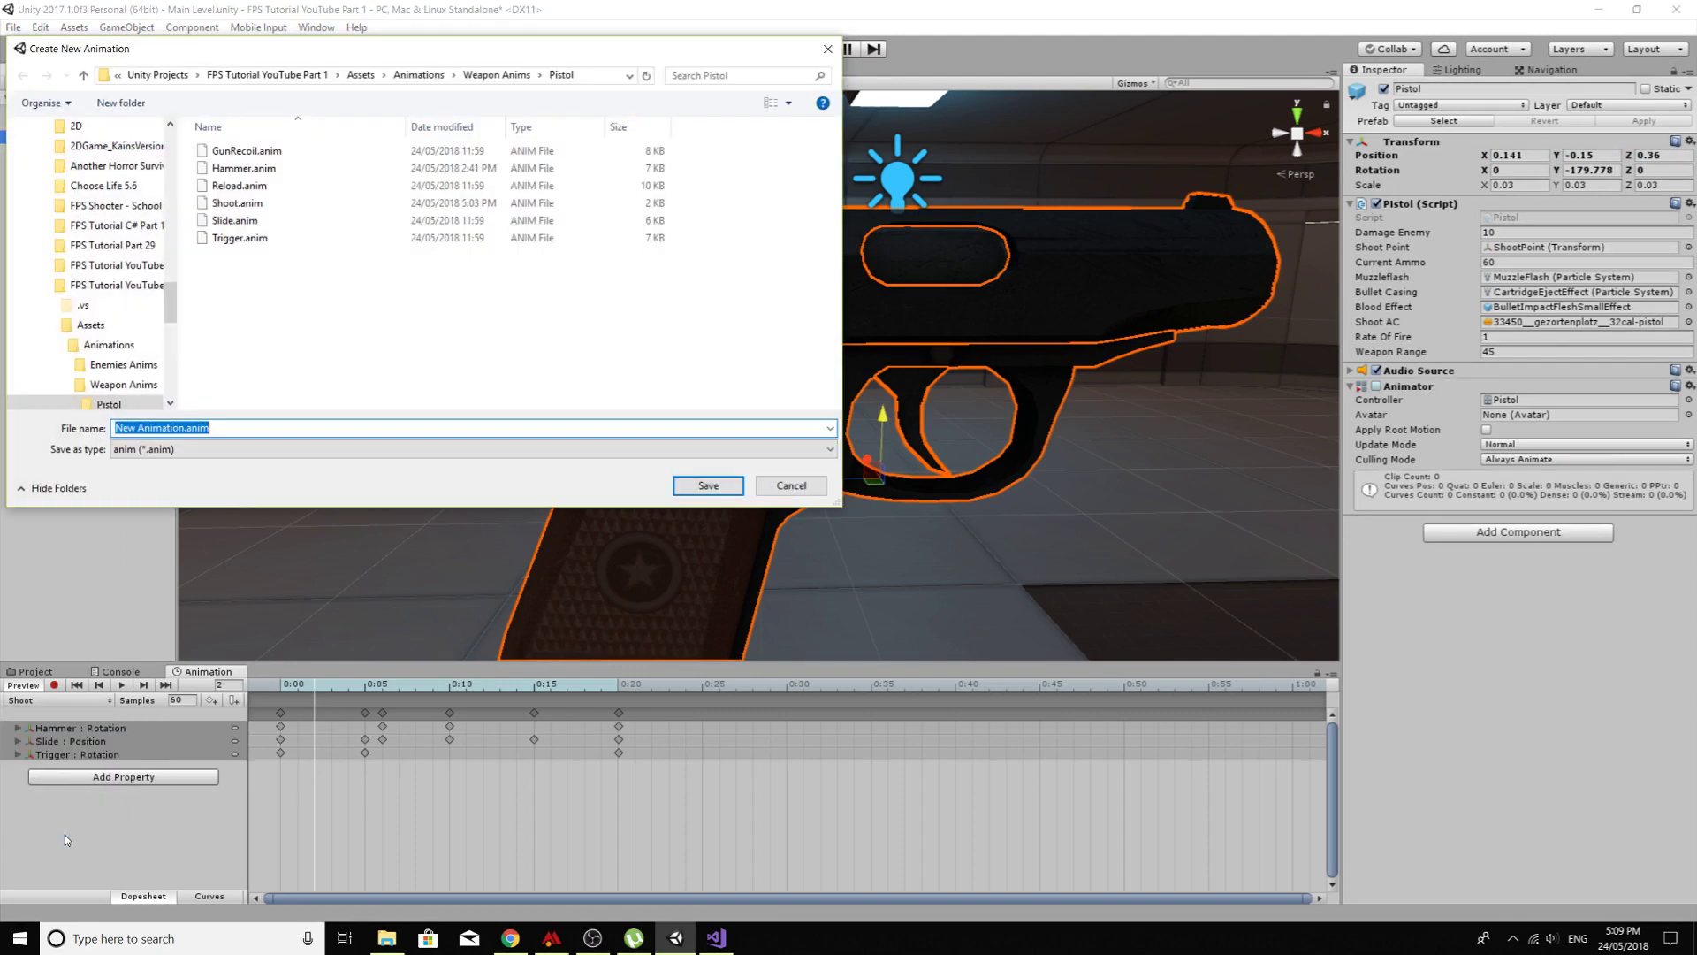
pyautogui.write('Idle')
pyautogui.press('Return')
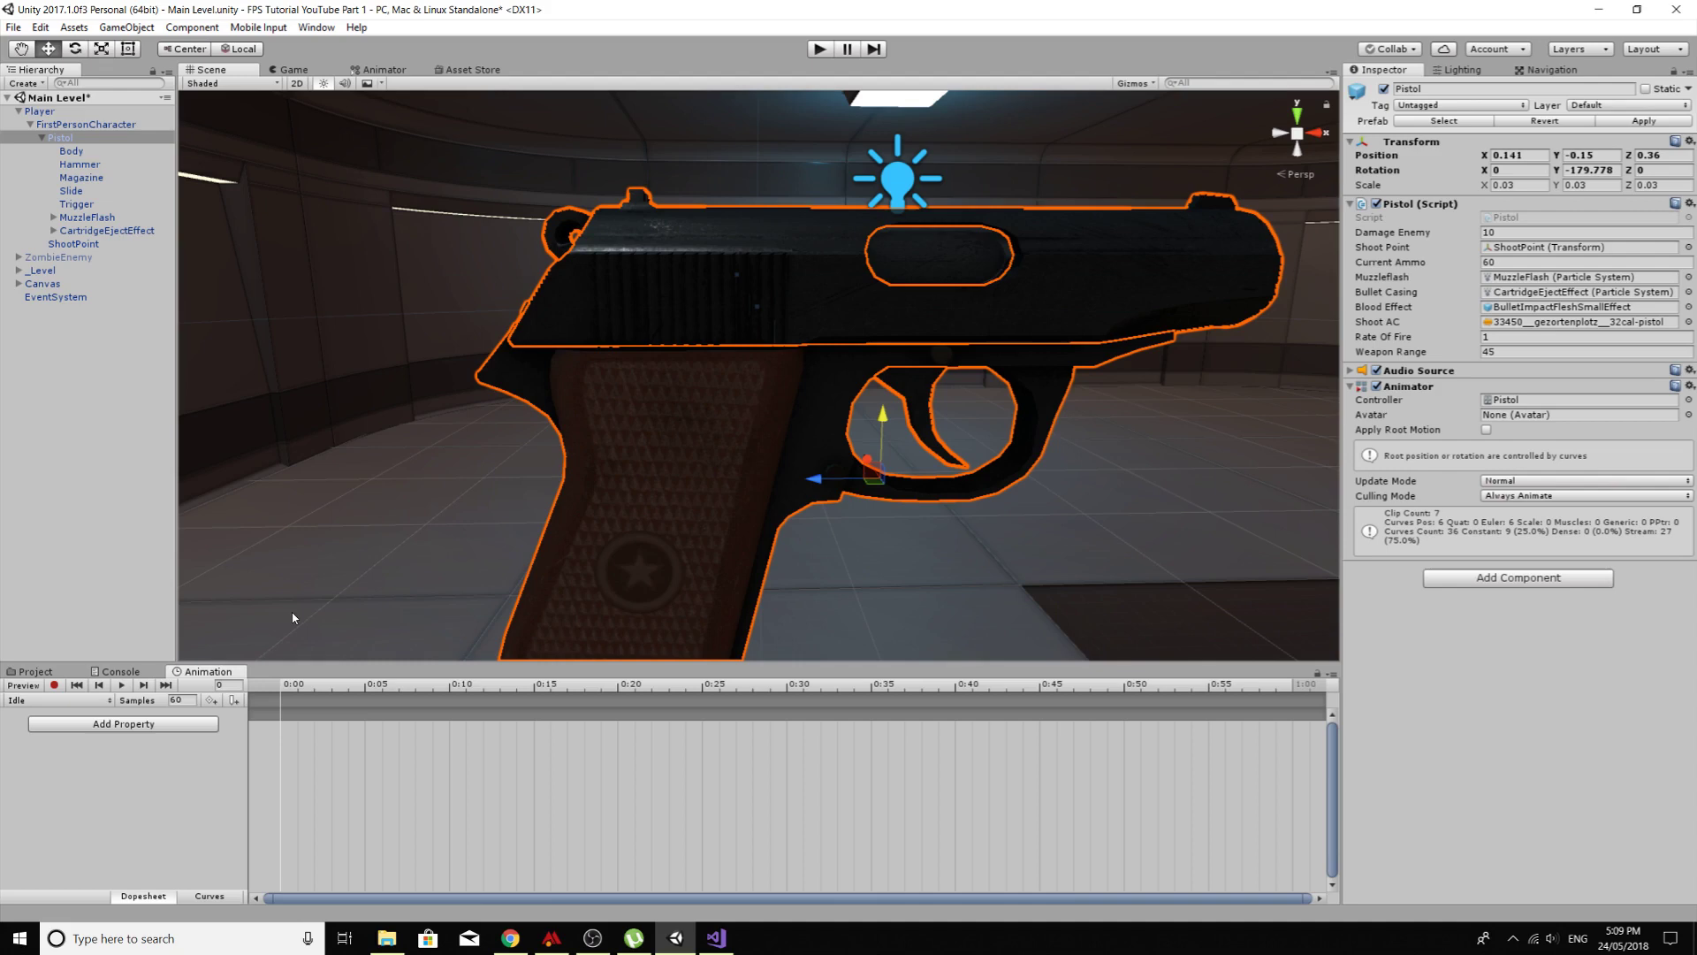
# Step: Animate the Pistol's Position in Idle and stretch the end keyframes to 4:00
pyautogui.click(190, 723)
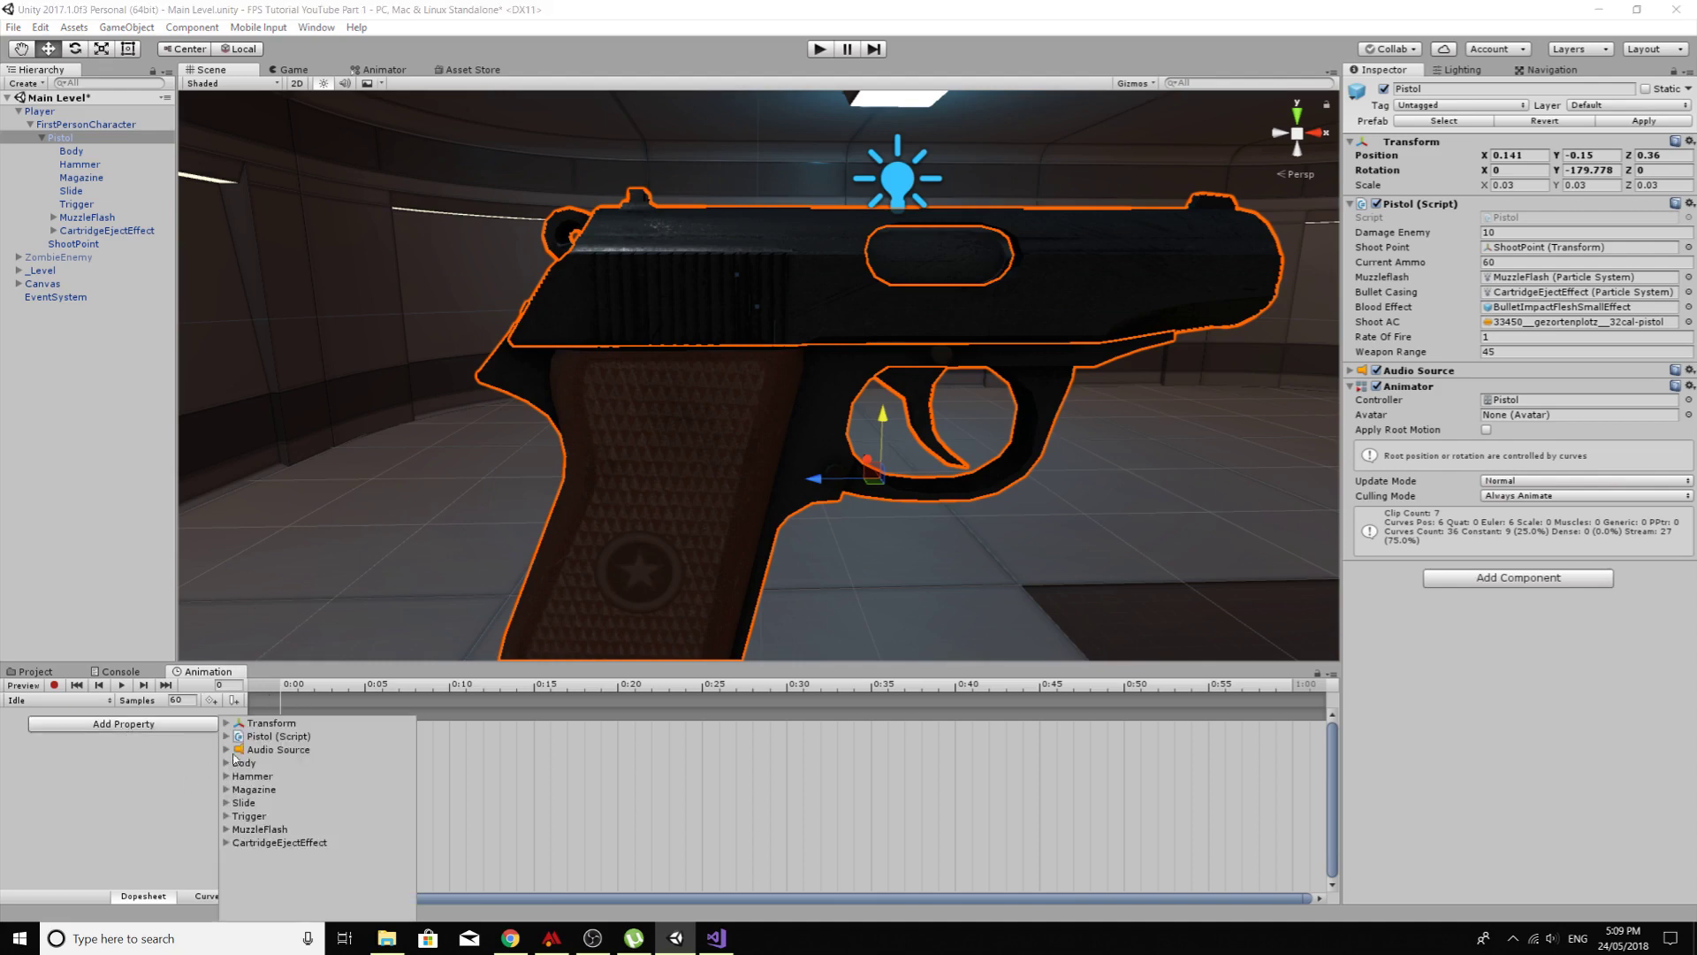
pyautogui.click(227, 724)
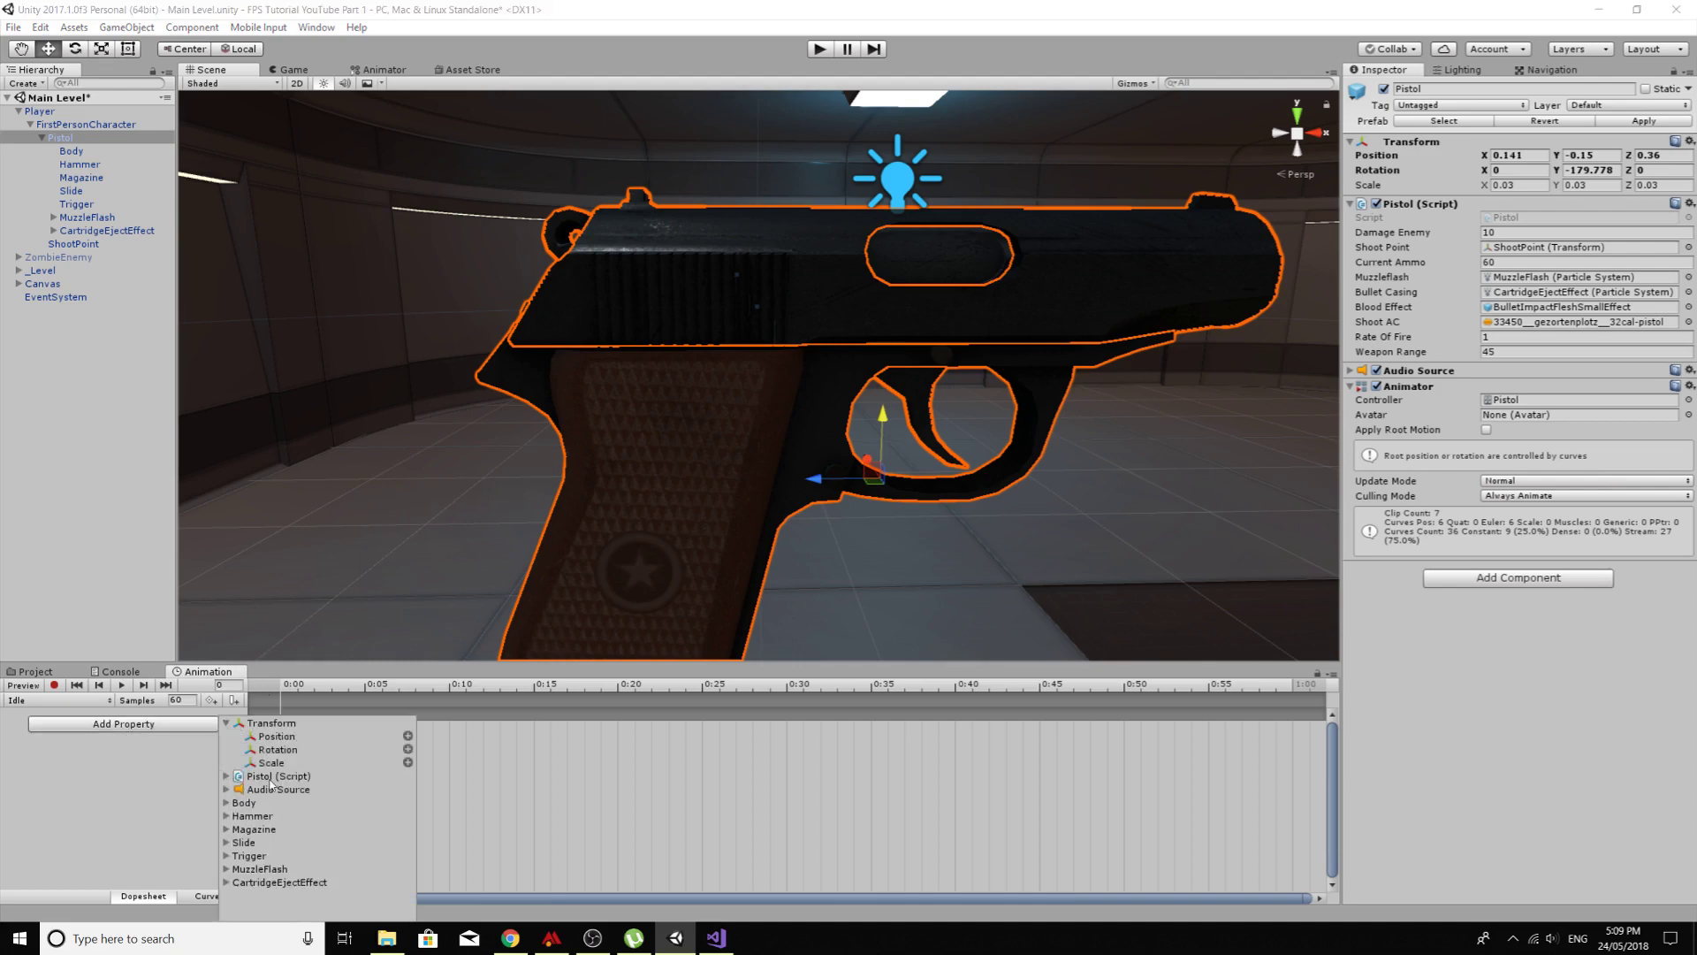
pyautogui.click(408, 736)
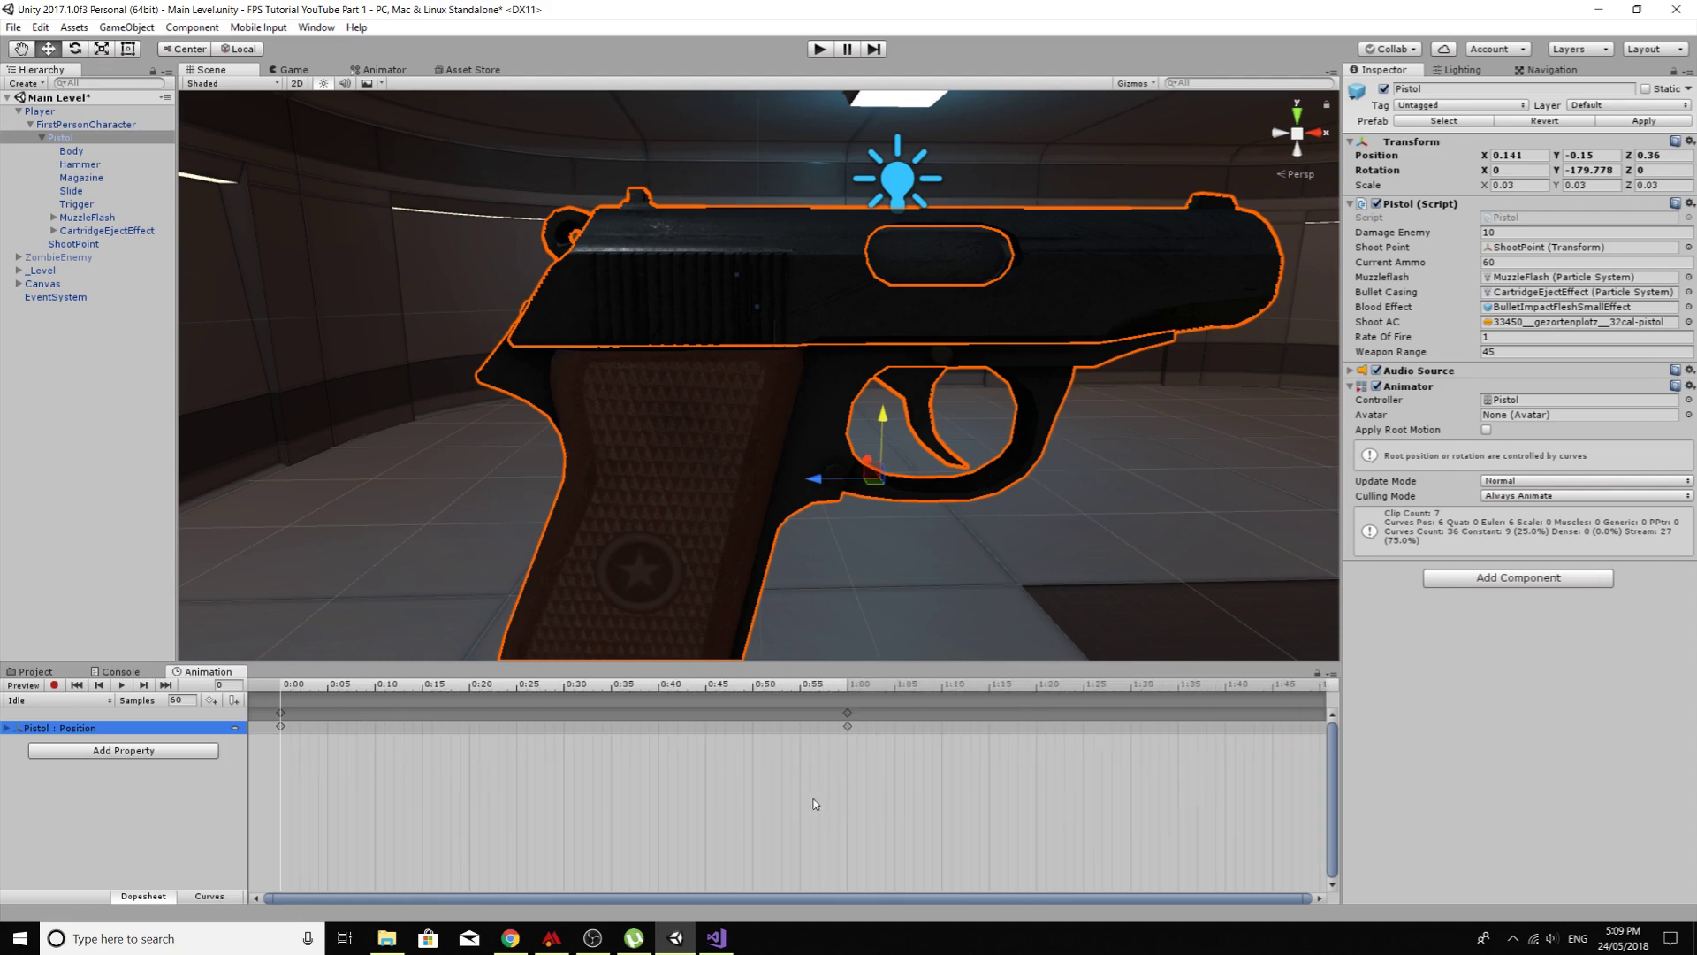
pyautogui.scroll(-10, 815, 804)
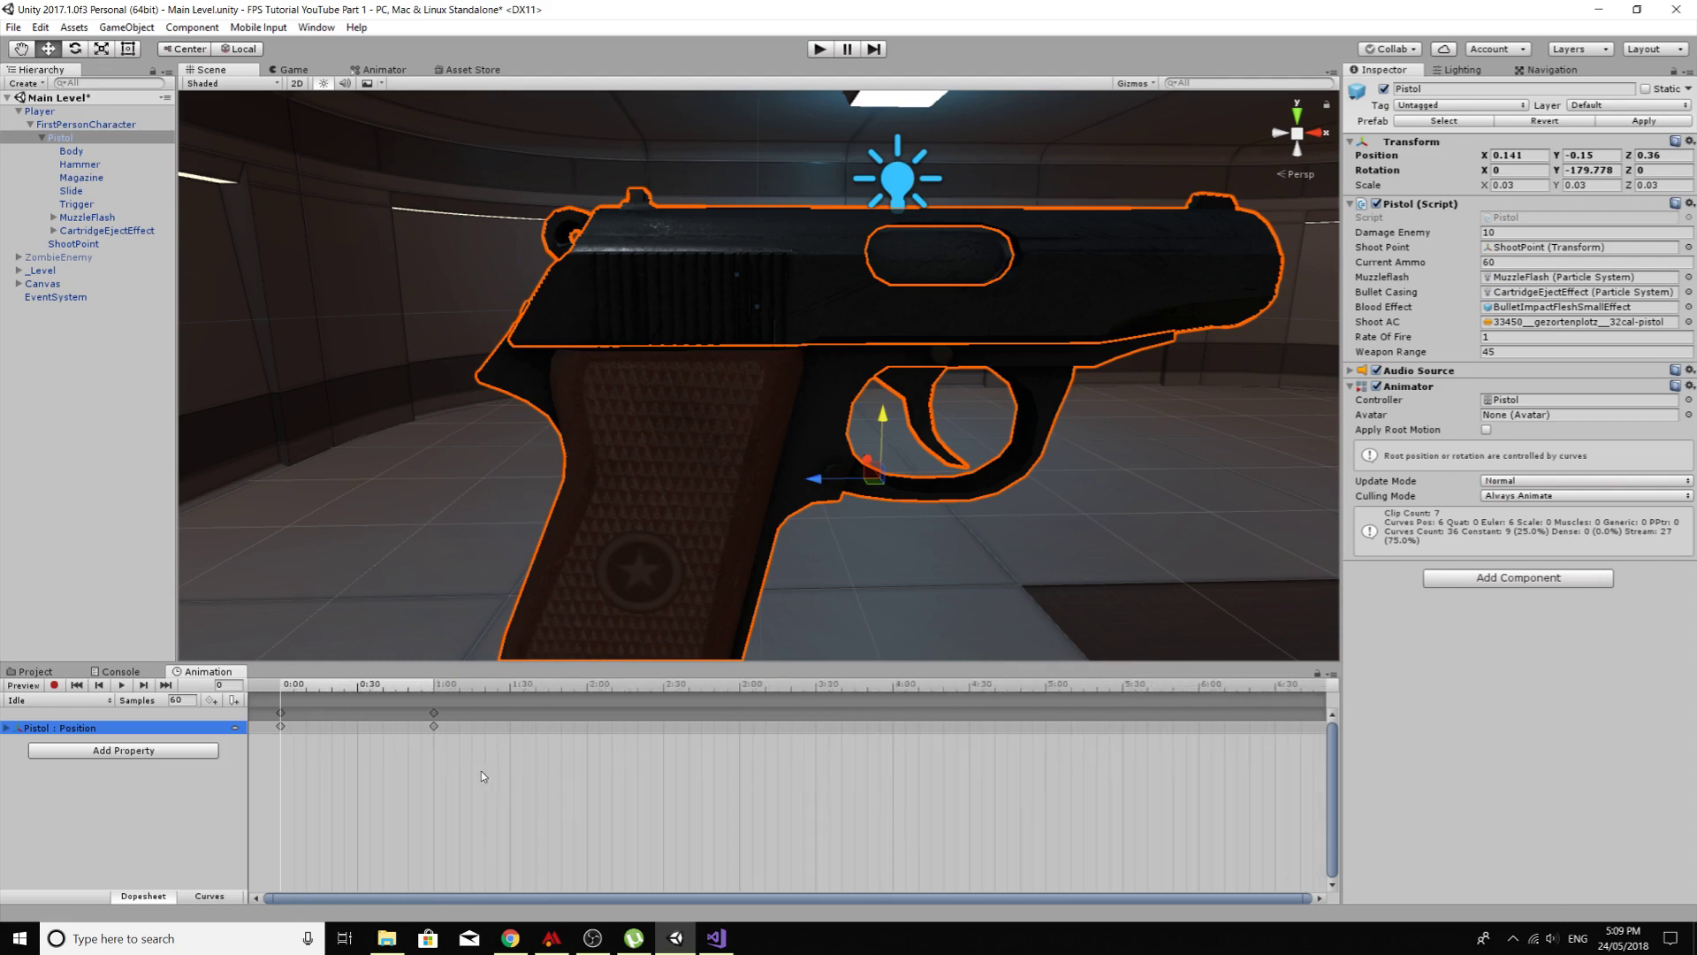
pyautogui.moveTo(436, 713); pyautogui.dragTo(893, 719)
# Step: Record the pistol raised slightly along Y as a key at 2:00
pyautogui.click(588, 693)
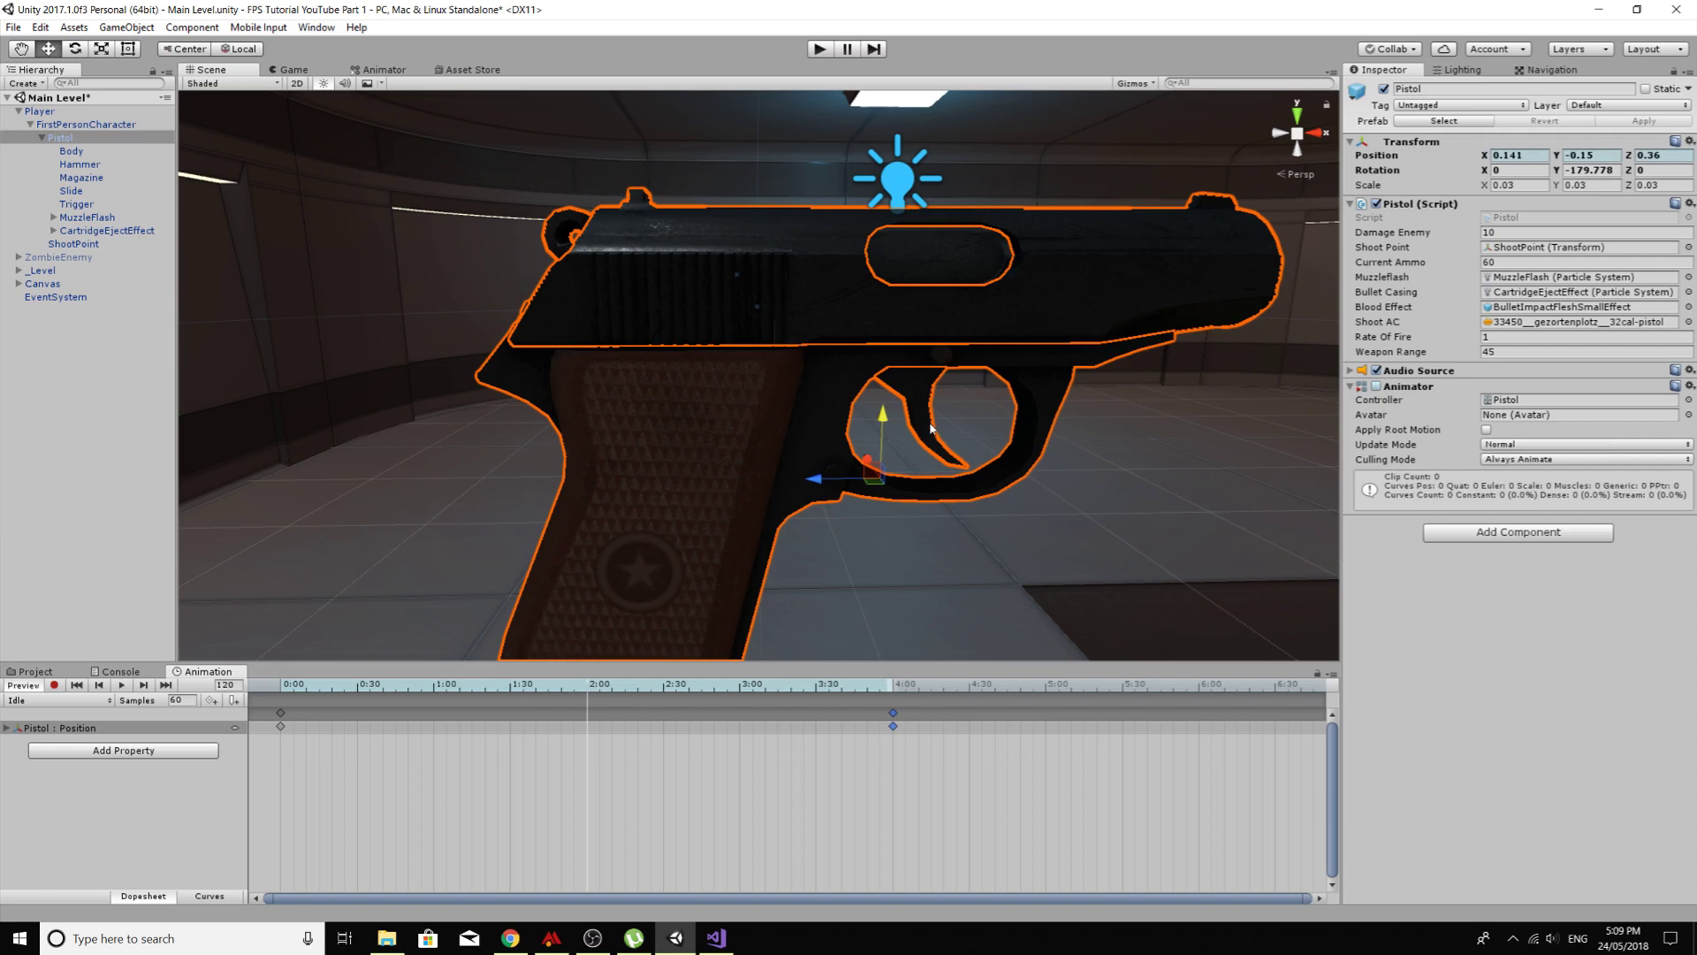
pyautogui.moveTo(882, 415); pyautogui.dragTo(884, 409)
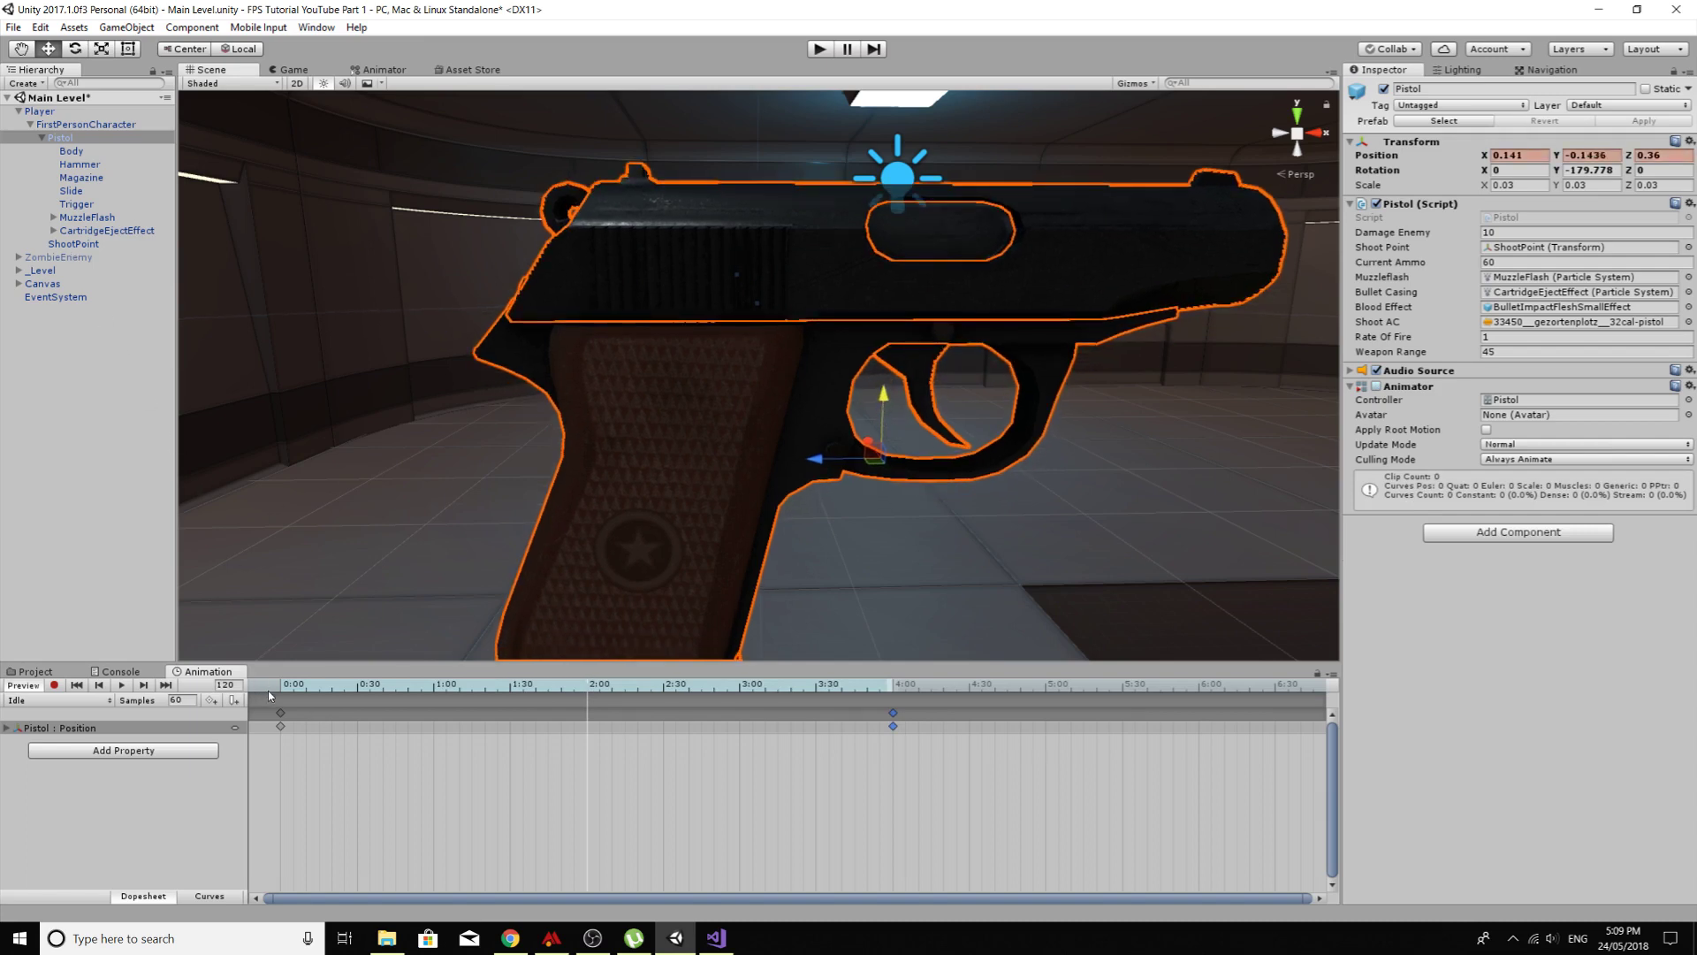
pyautogui.hotkey('ctrl', 'z')
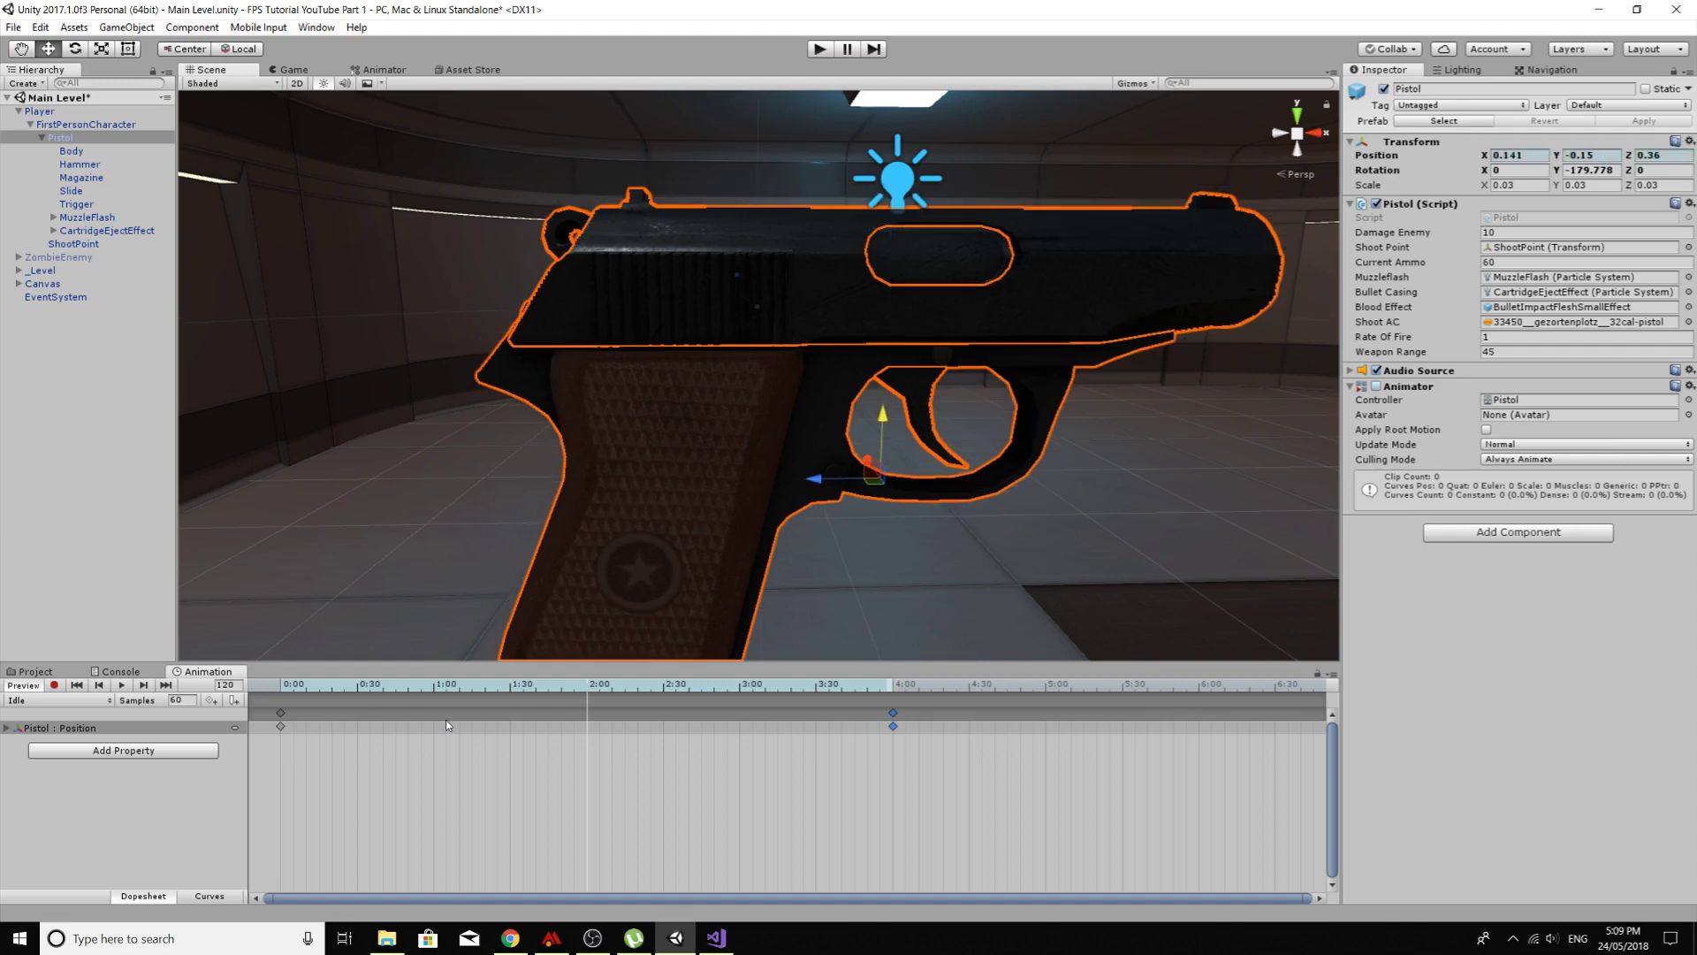
pyautogui.click(54, 686)
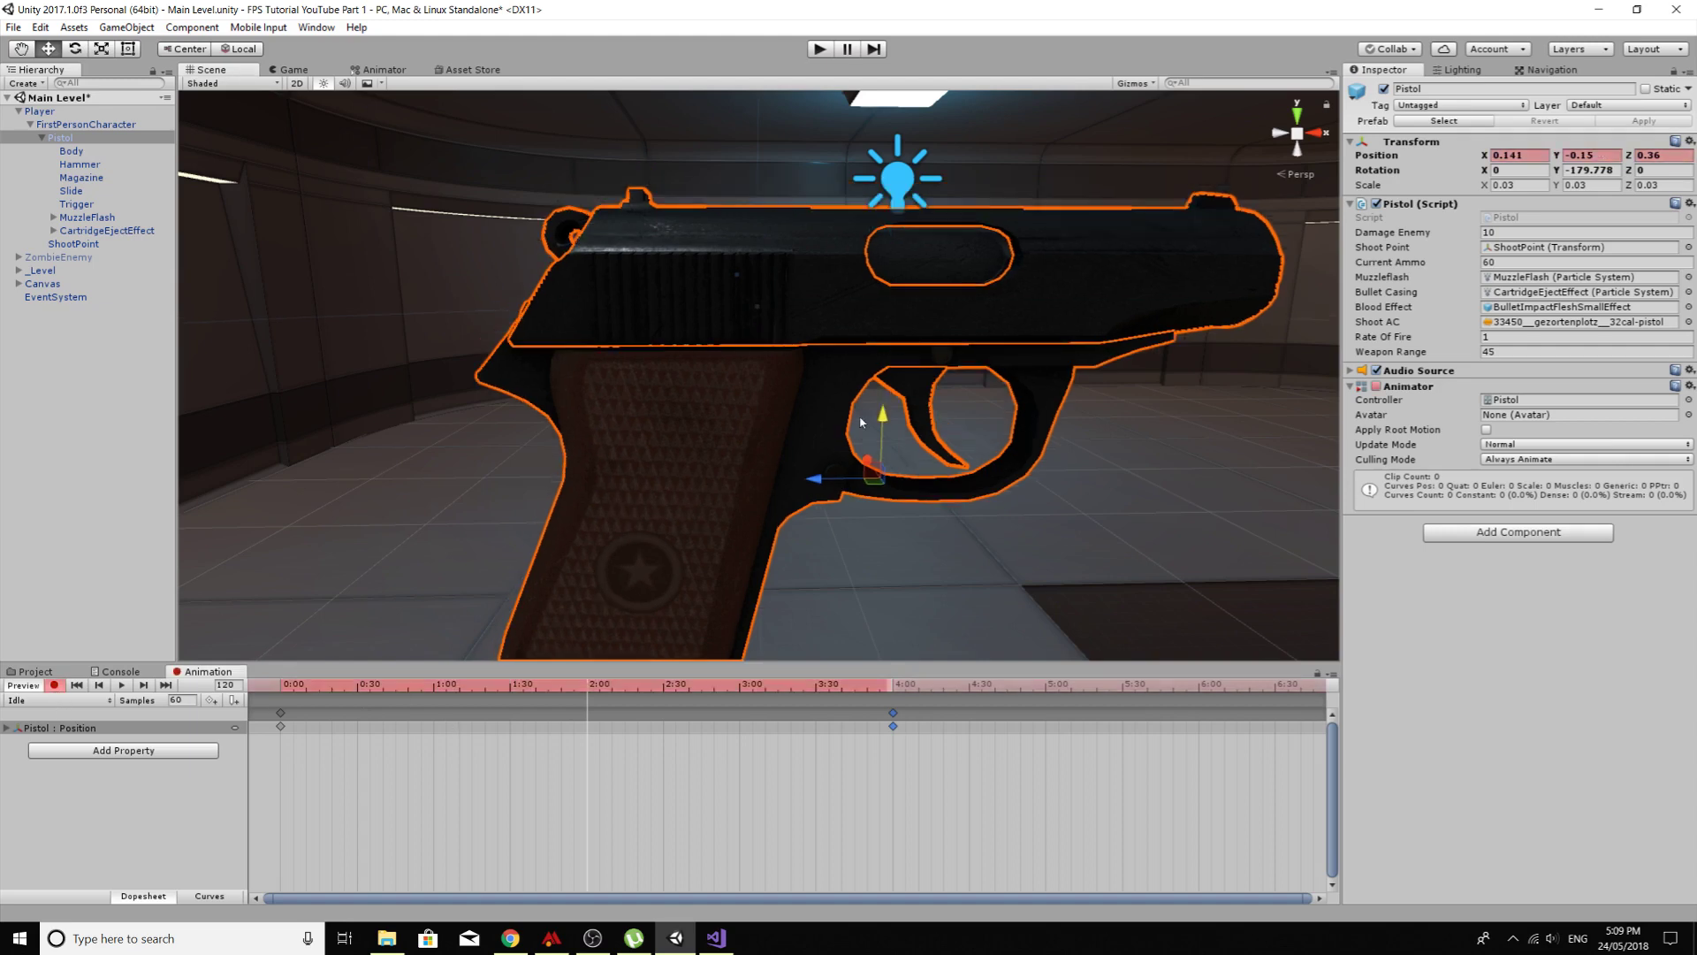
pyautogui.moveTo(862, 422); pyautogui.dragTo(829, 428)
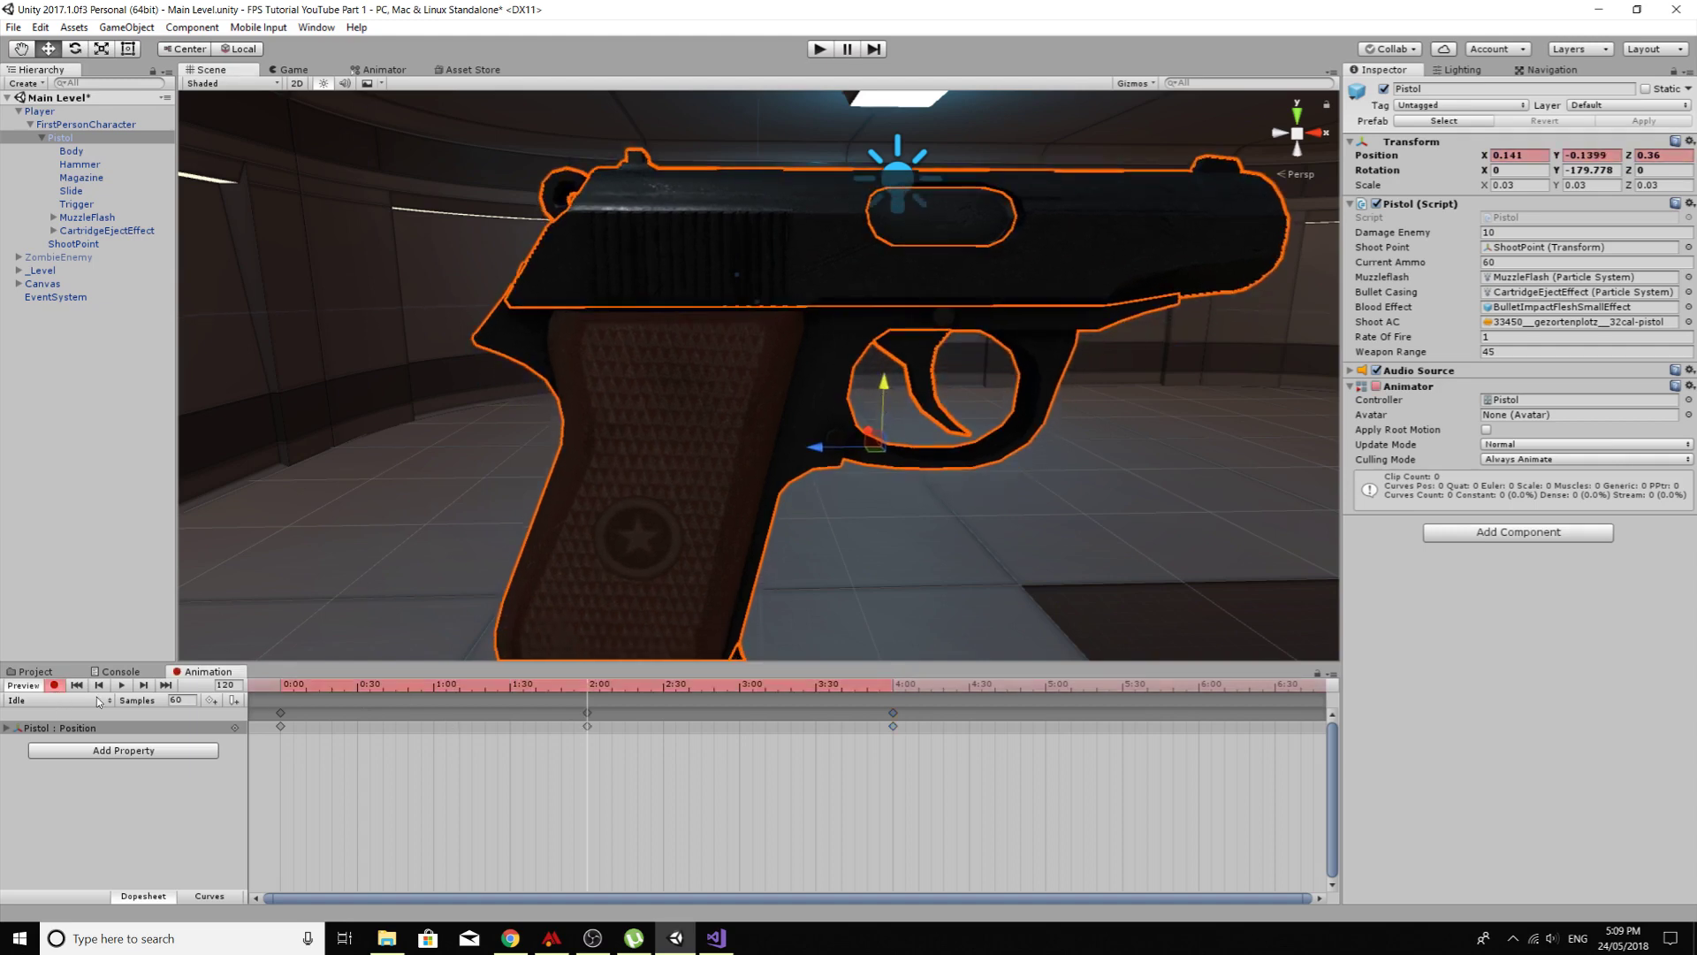
pyautogui.click(54, 686)
# Step: Play the Idle clip from frame 0 to preview the bob, then show the Pistol animation assets
pyautogui.click(283, 685)
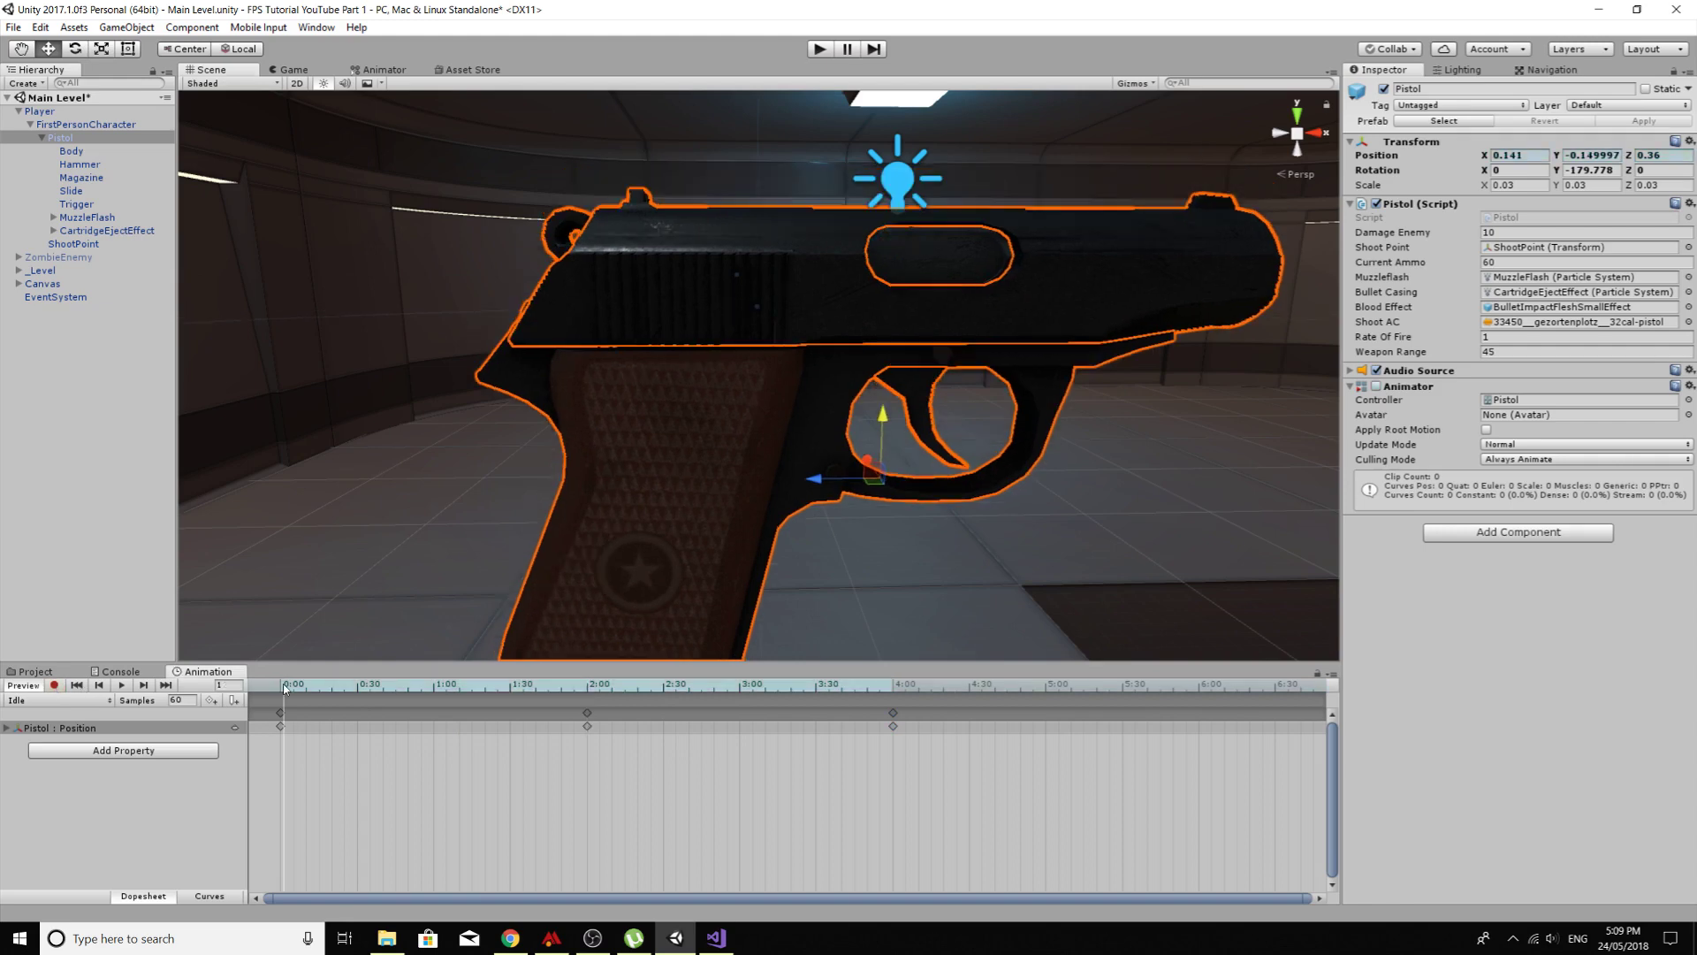
pyautogui.click(280, 689)
pyautogui.click(123, 686)
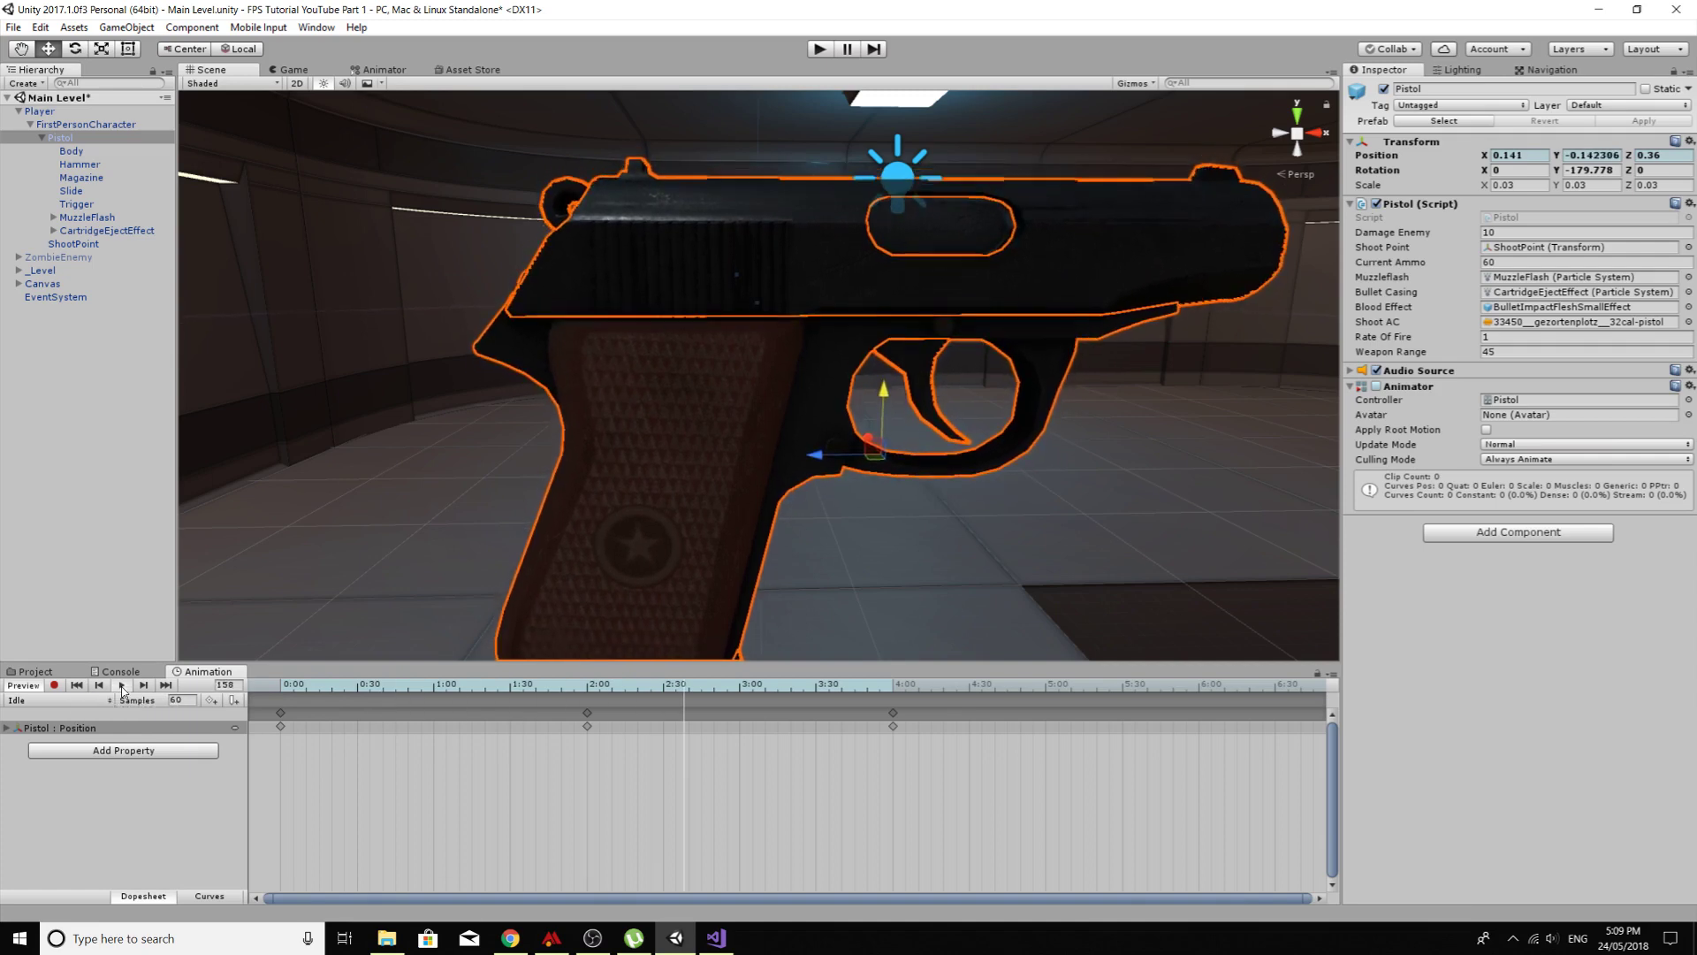
pyautogui.click(122, 687)
pyautogui.click(44, 671)
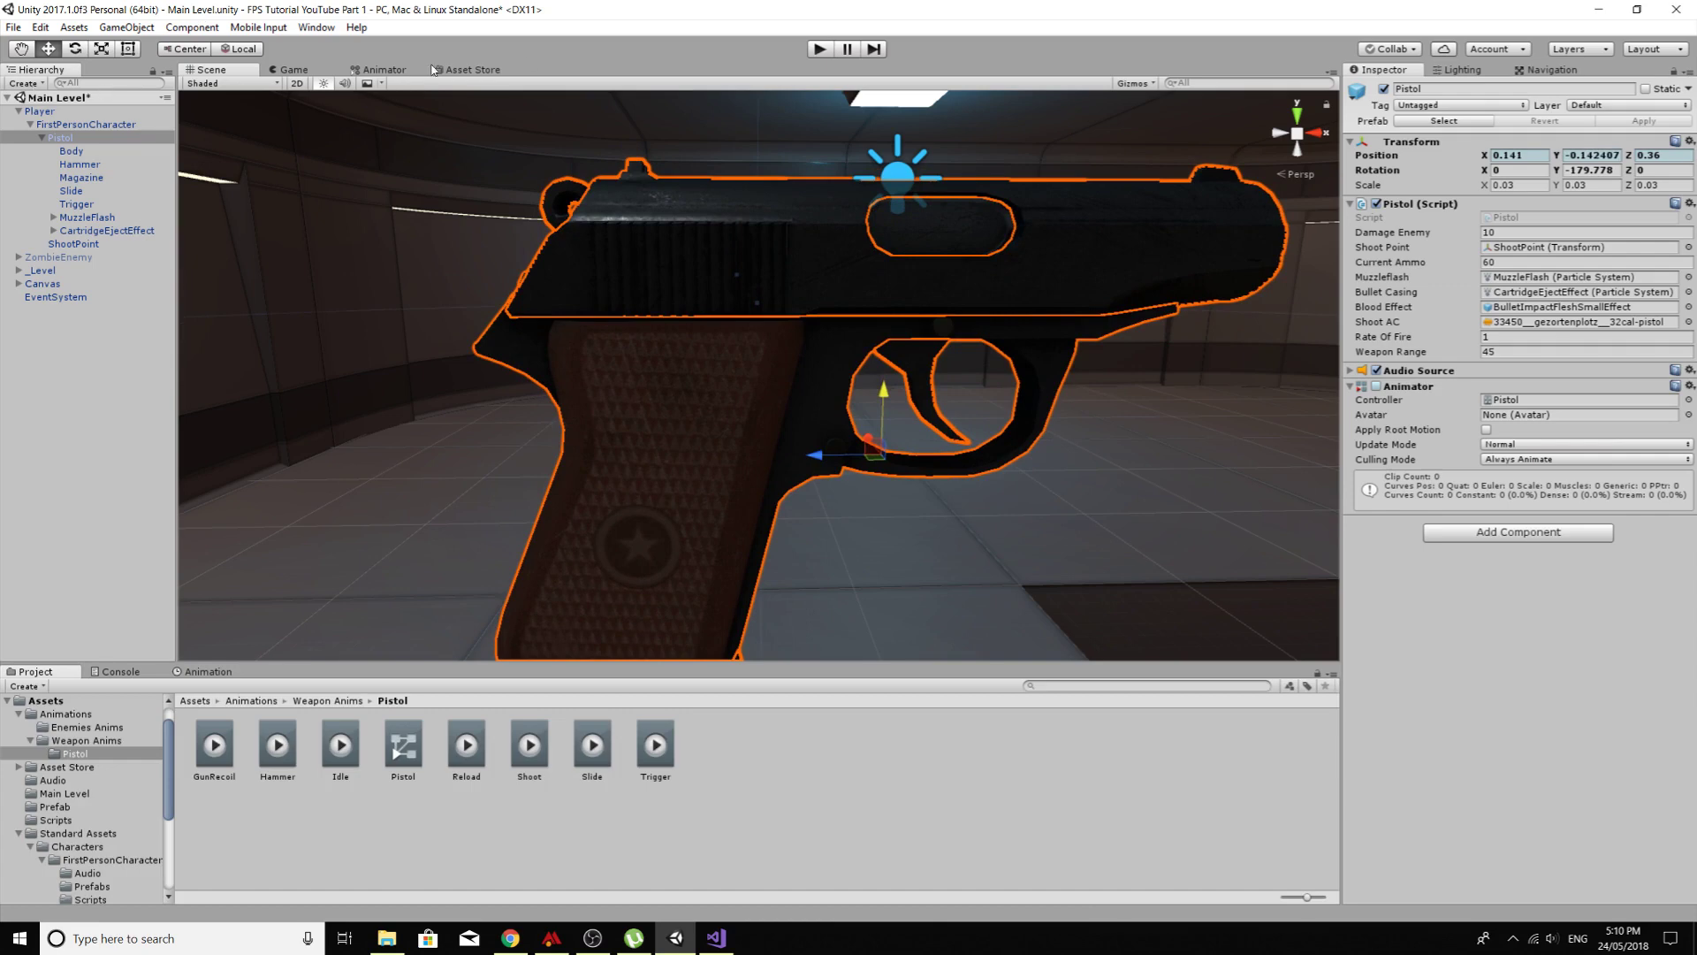
# Step: In the Animator, arrange Shoot level with Reload and place Idle below them
pyautogui.click(381, 70)
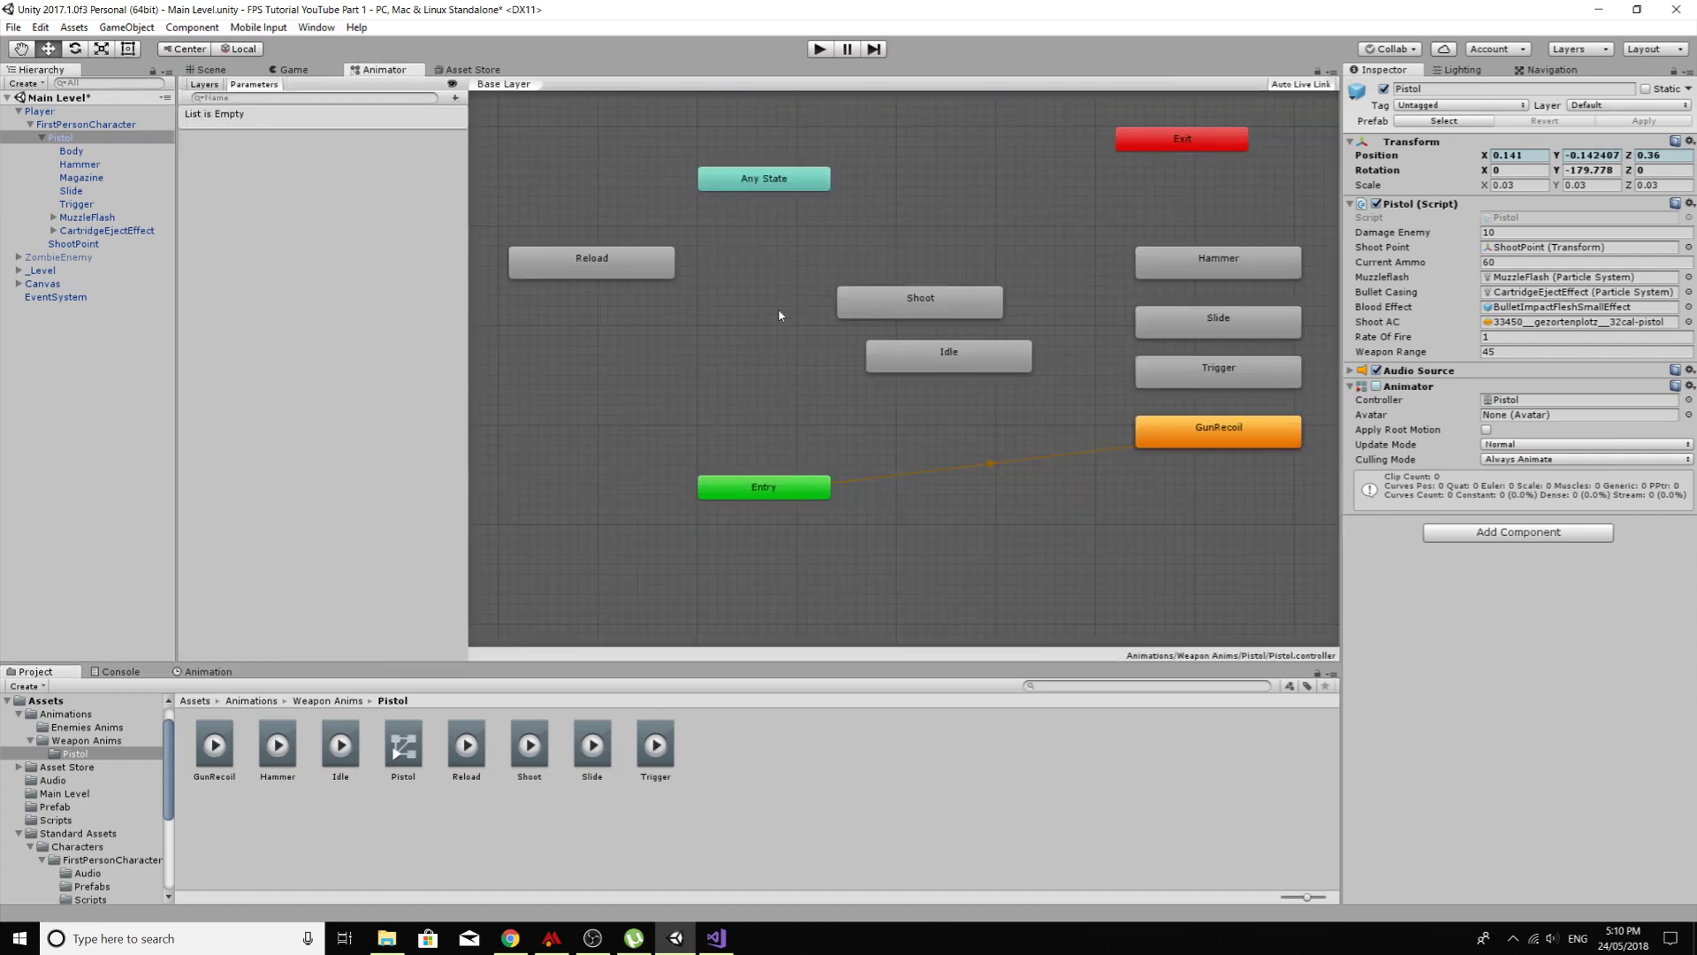
pyautogui.moveTo(929, 307); pyautogui.dragTo(1009, 327)
pyautogui.moveTo(921, 367); pyautogui.dragTo(771, 412)
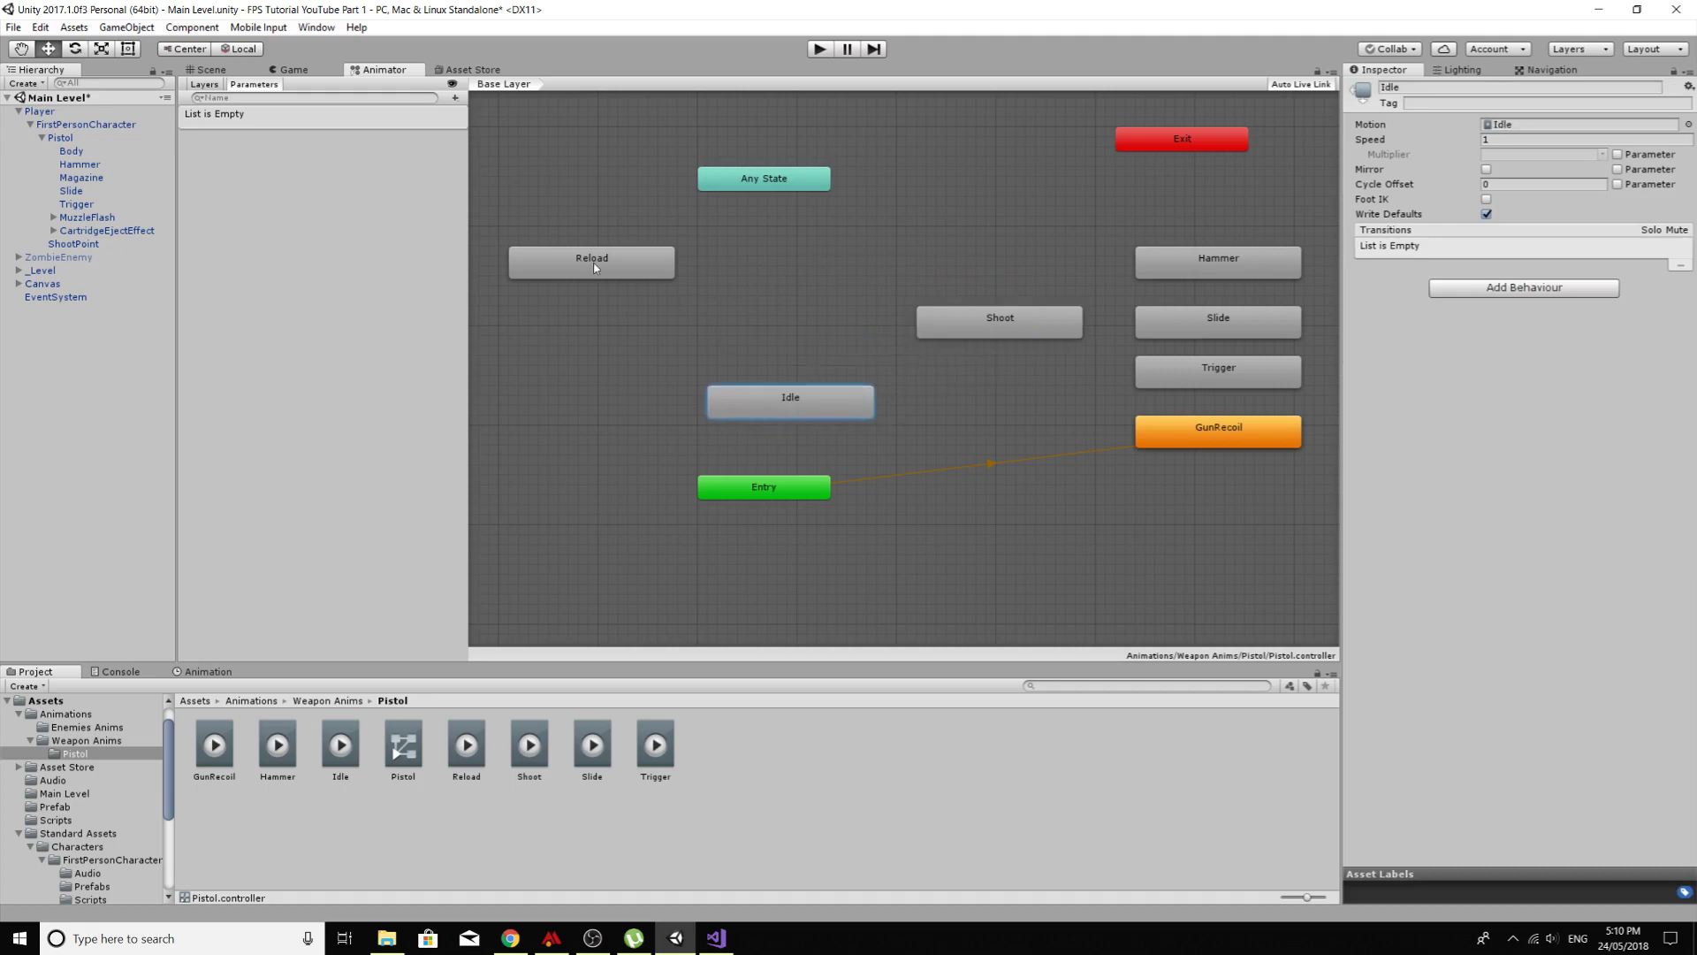
pyautogui.moveTo(595, 268); pyautogui.dragTo(595, 288)
pyautogui.moveTo(946, 320); pyautogui.dragTo(886, 281)
pyautogui.moveTo(792, 401); pyautogui.dragTo(772, 391)
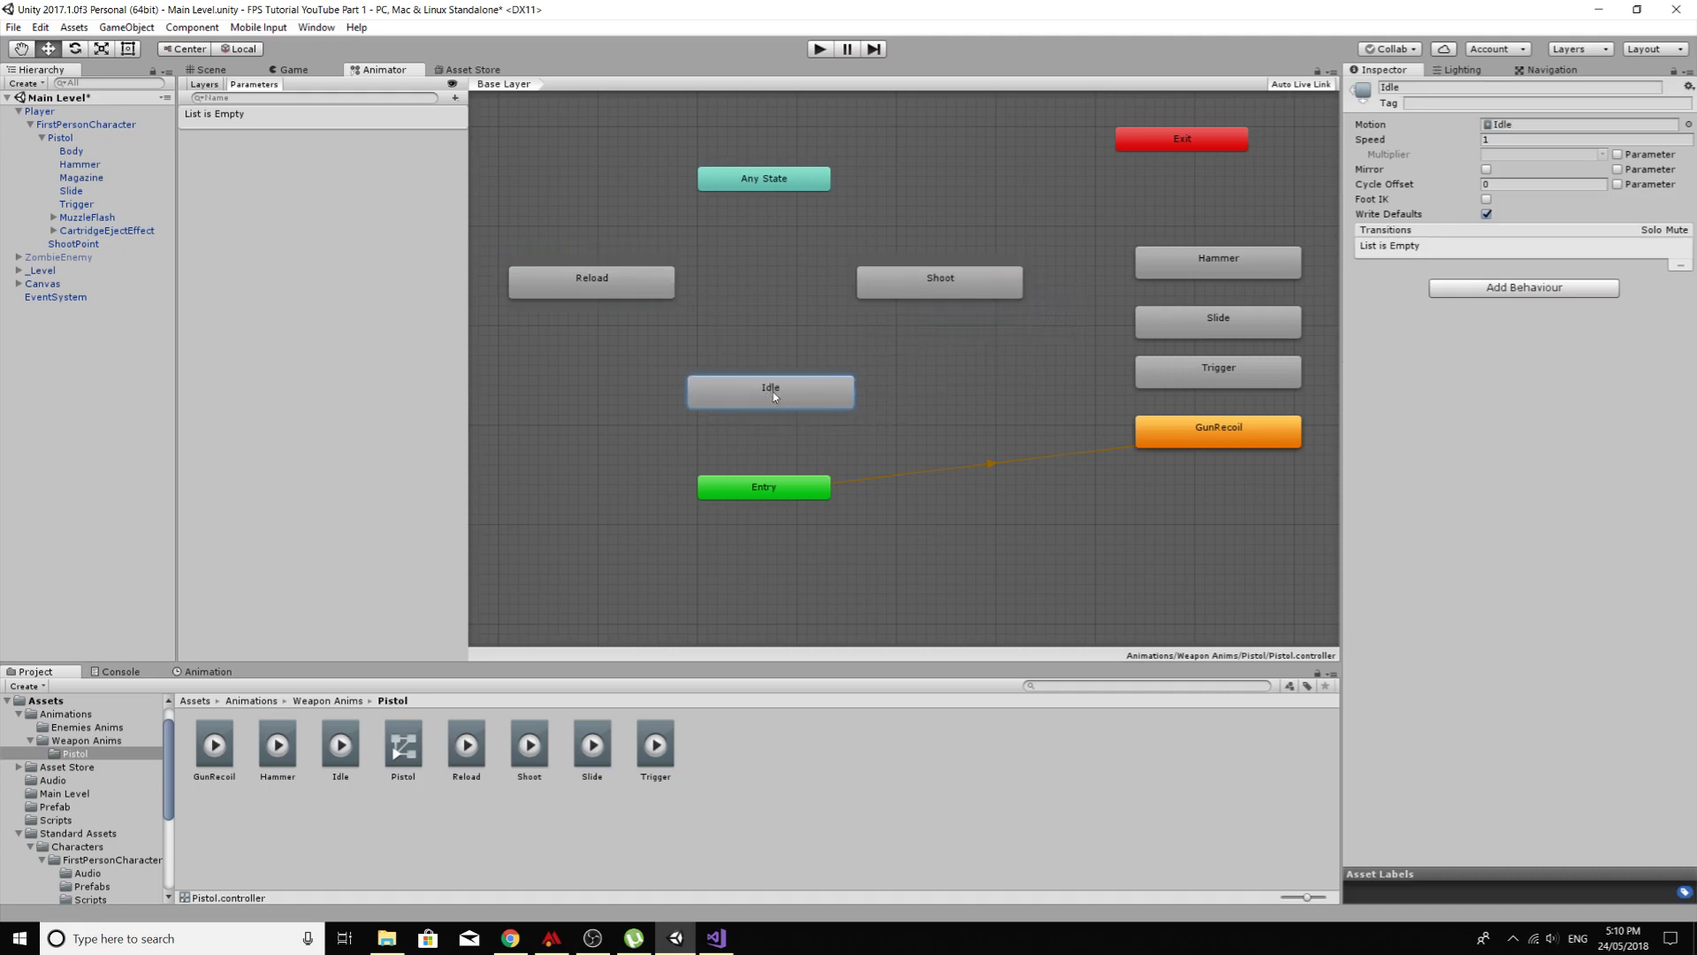
pyautogui.moveTo(670, 297); pyautogui.dragTo(690, 297)
pyautogui.moveTo(935, 280); pyautogui.dragTo(907, 279)
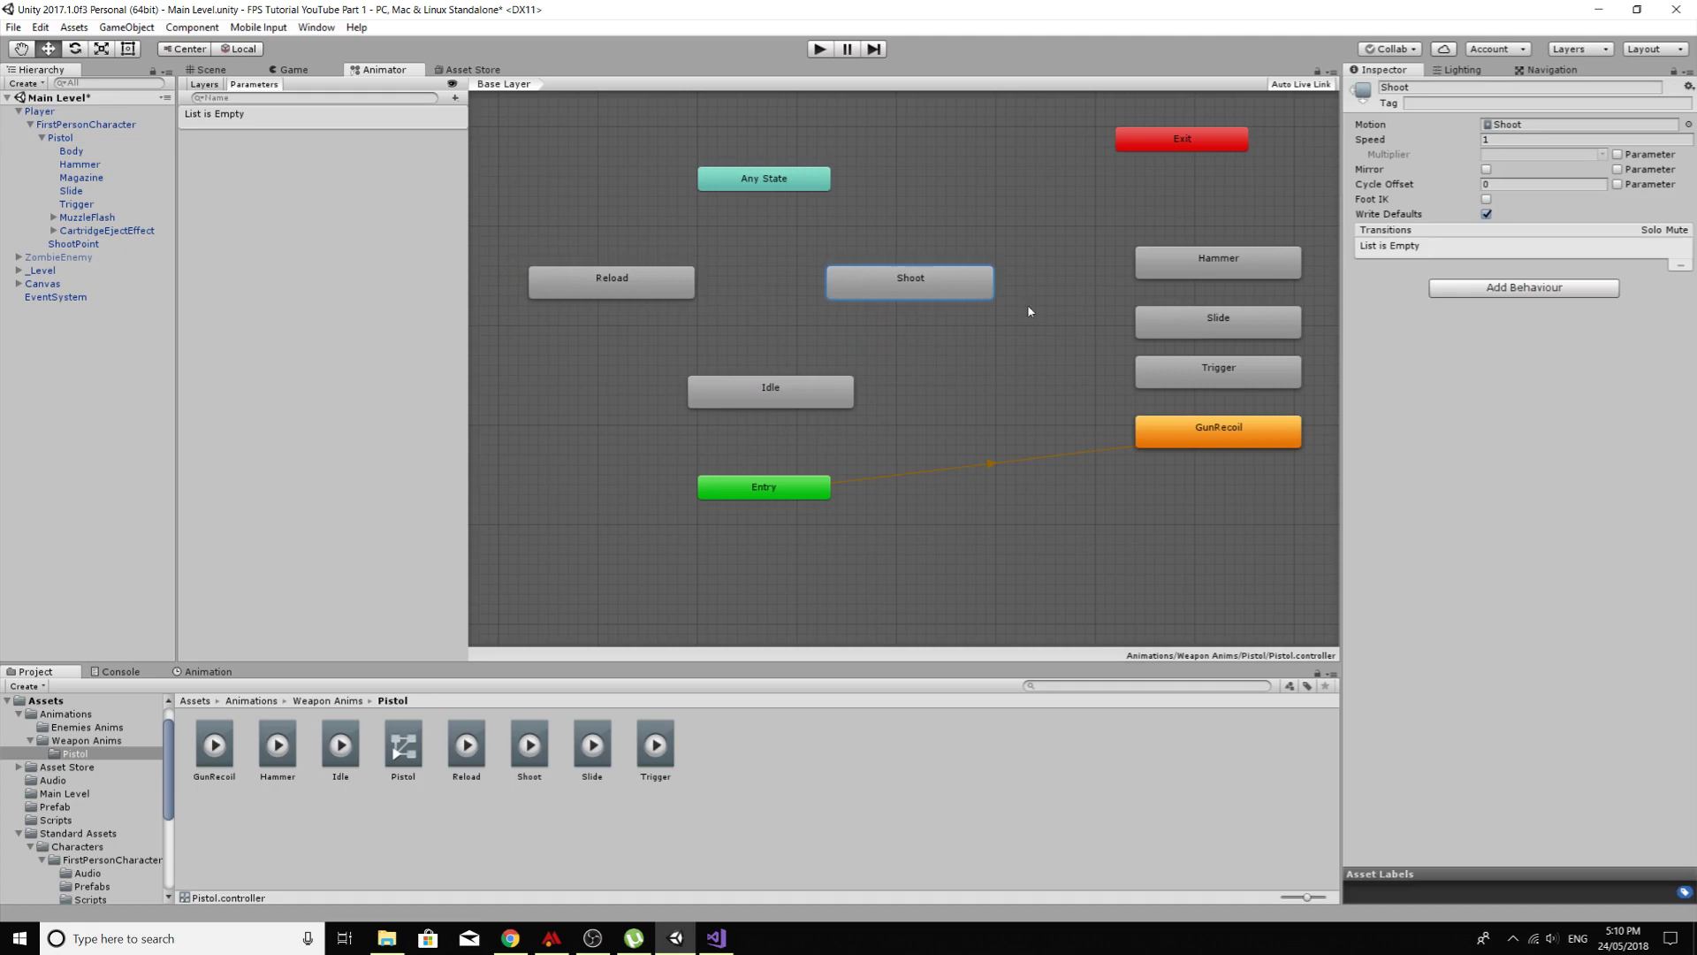
pyautogui.moveTo(953, 336); pyautogui.dragTo(903, 339, button='middle')
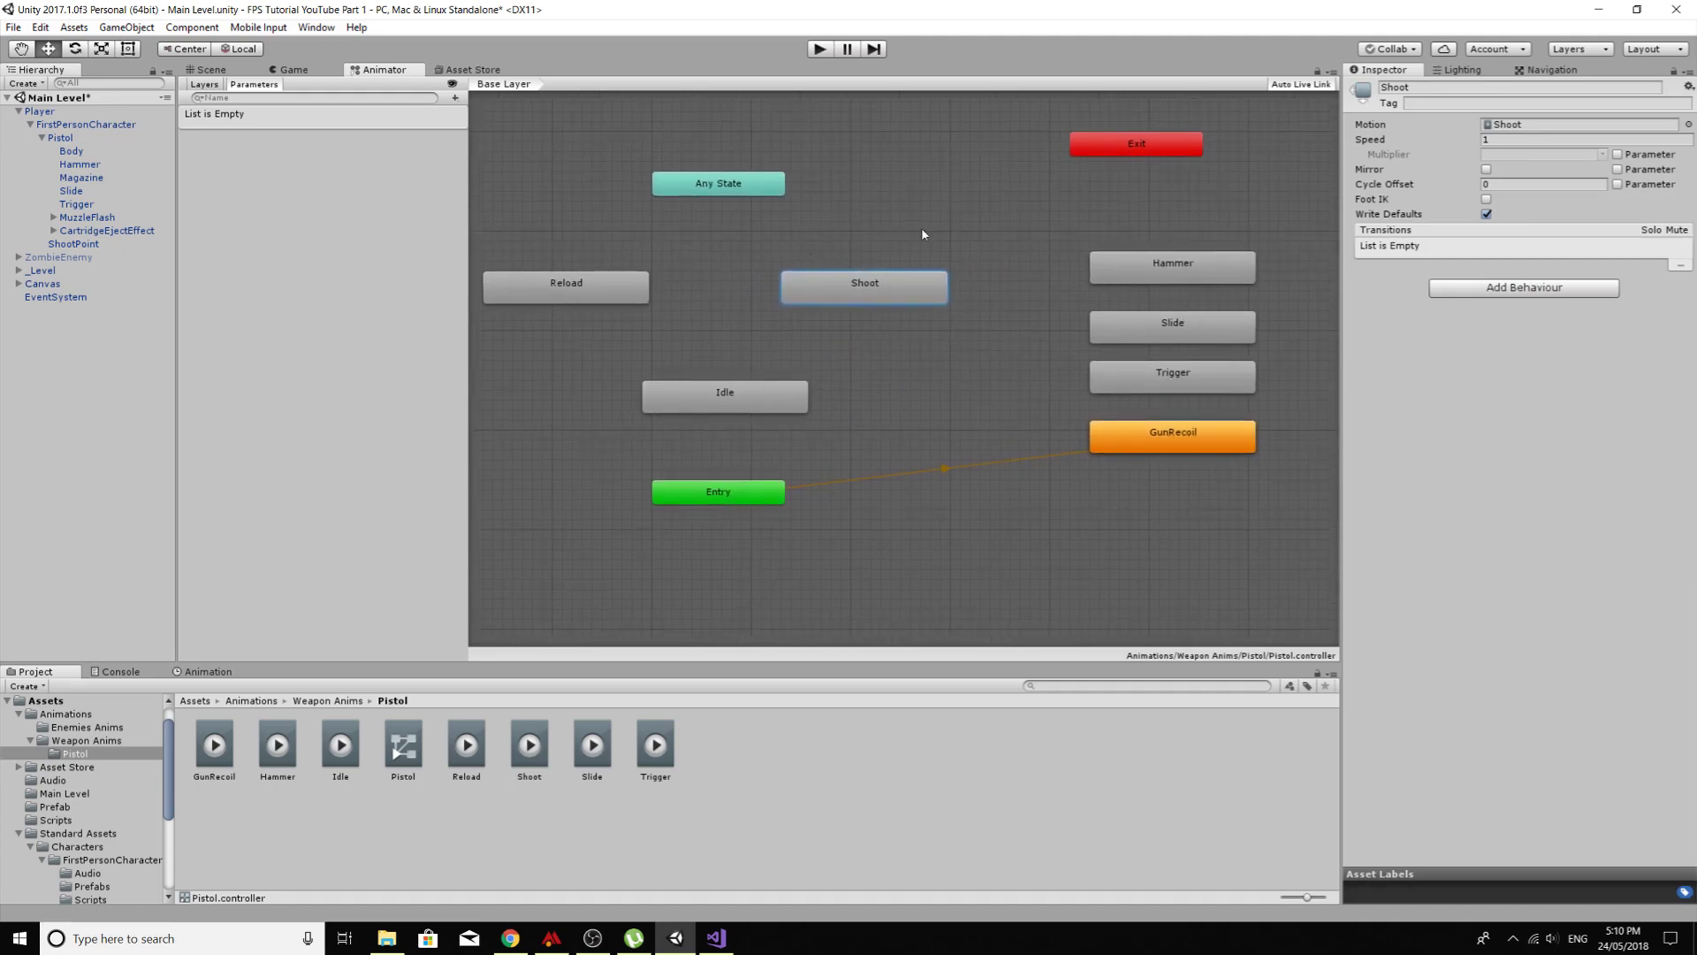
pyautogui.moveTo(738, 337); pyautogui.dragTo(870, 362, button='middle')
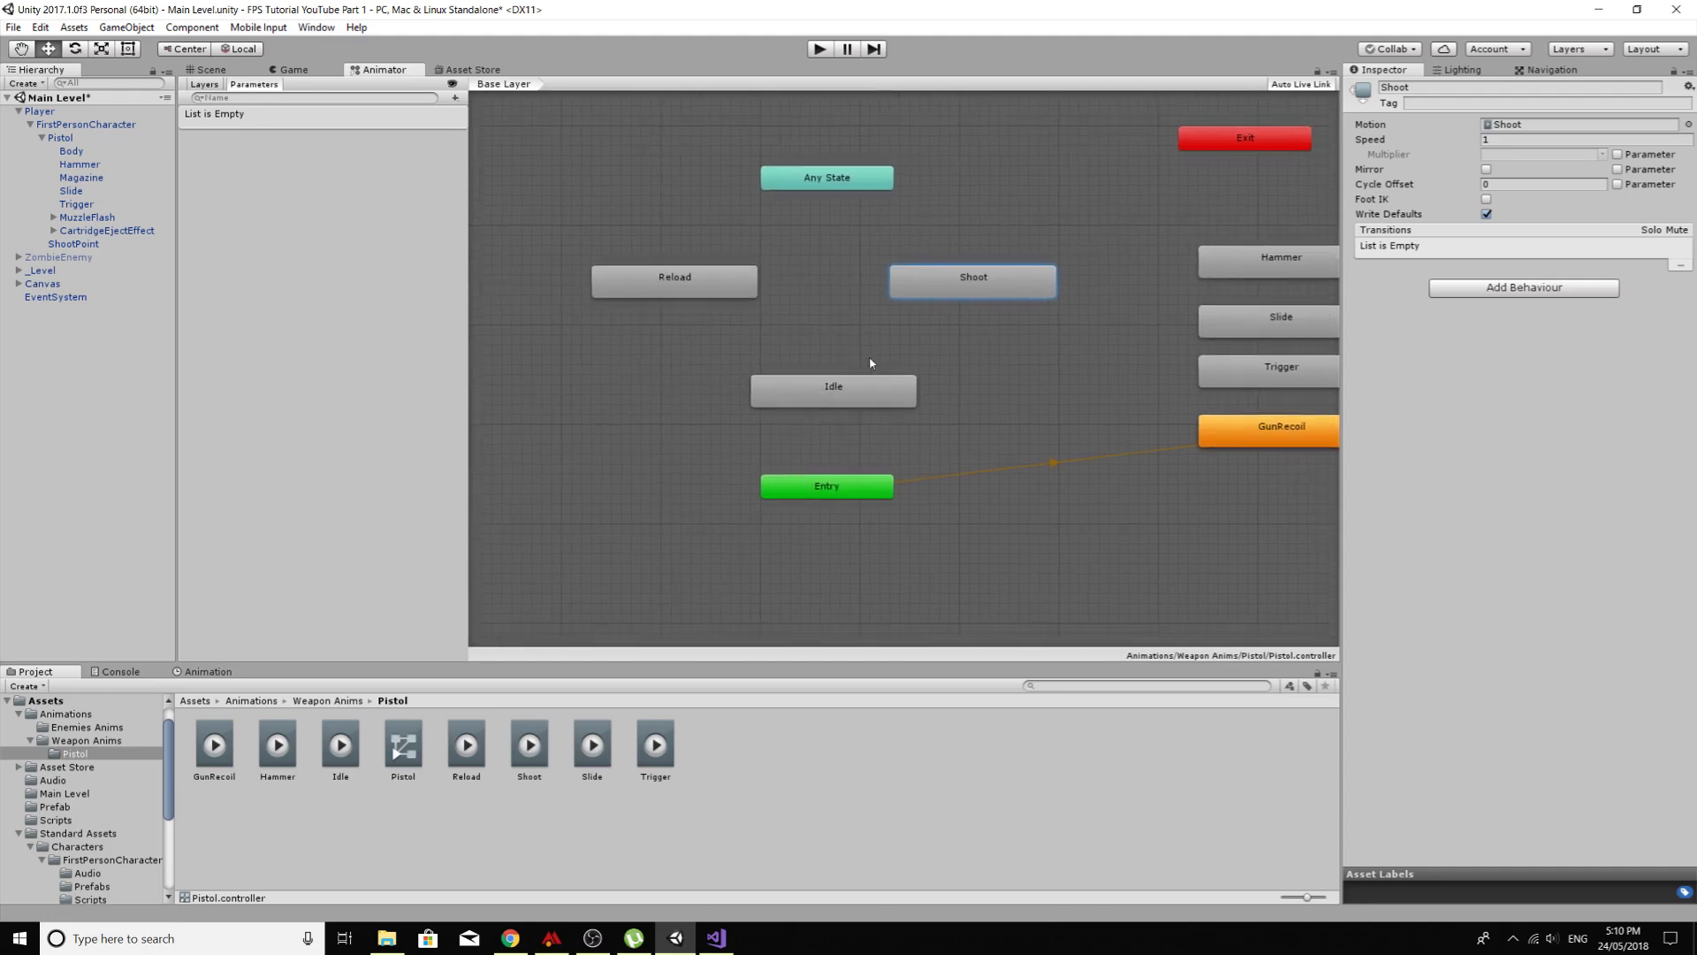
# Step: Set Idle as the layer default state so Entry leads straight into it
pyautogui.click(832, 395)
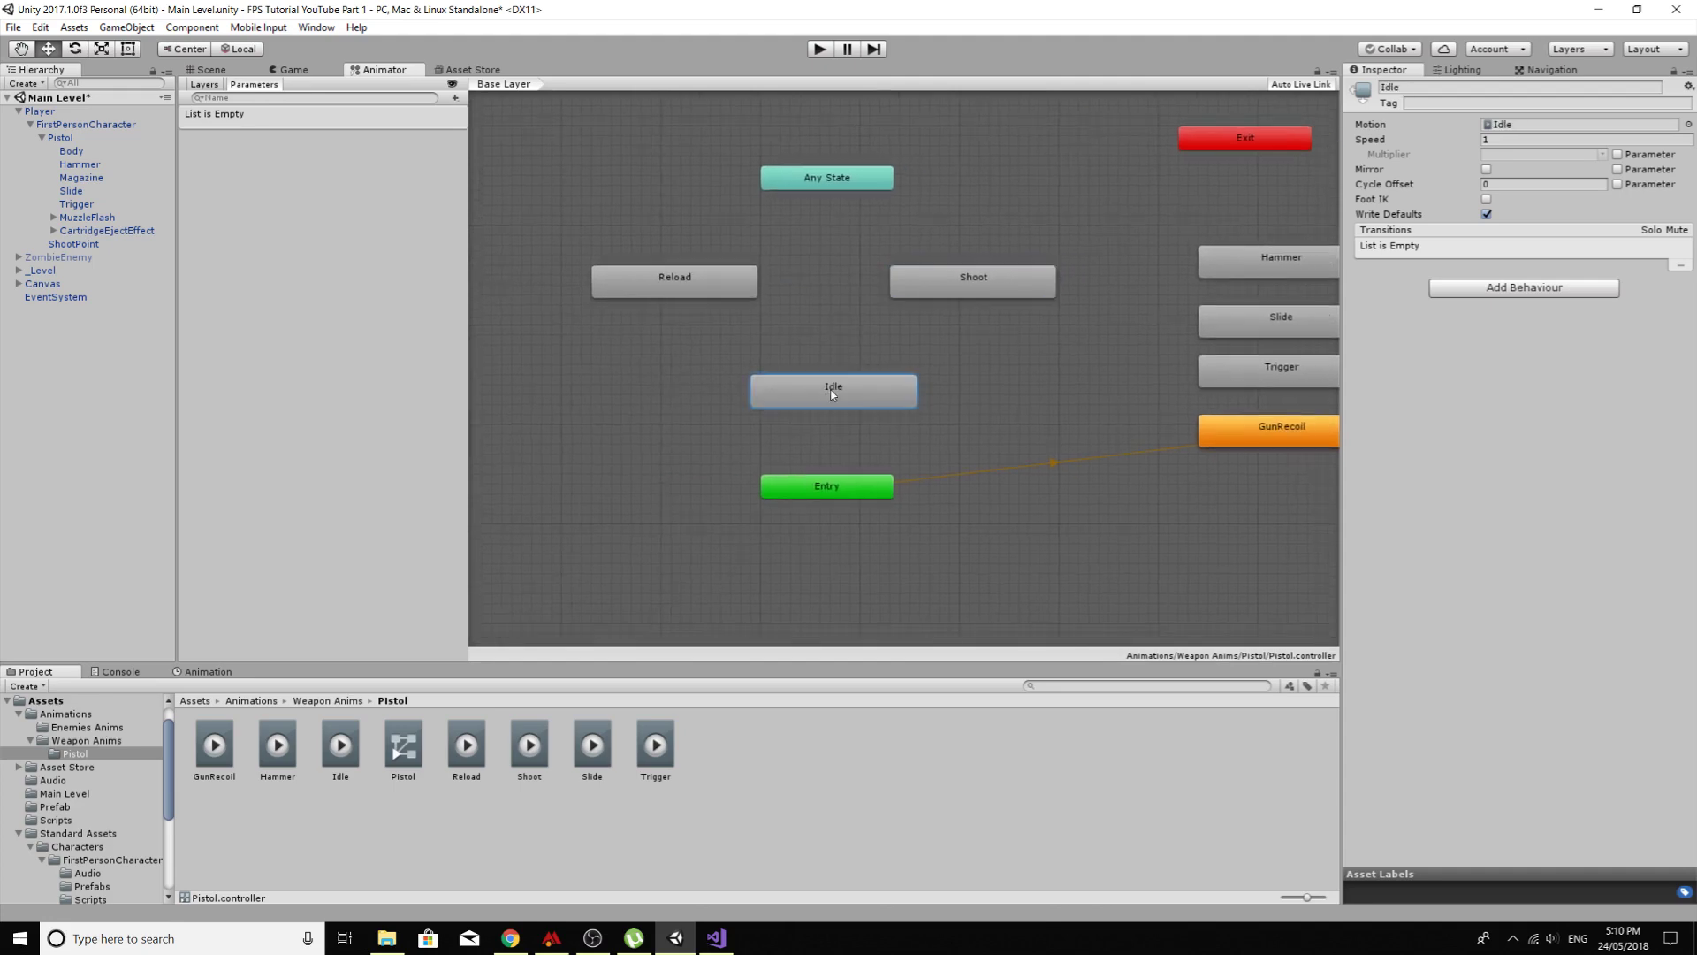
pyautogui.rightClick(824, 405)
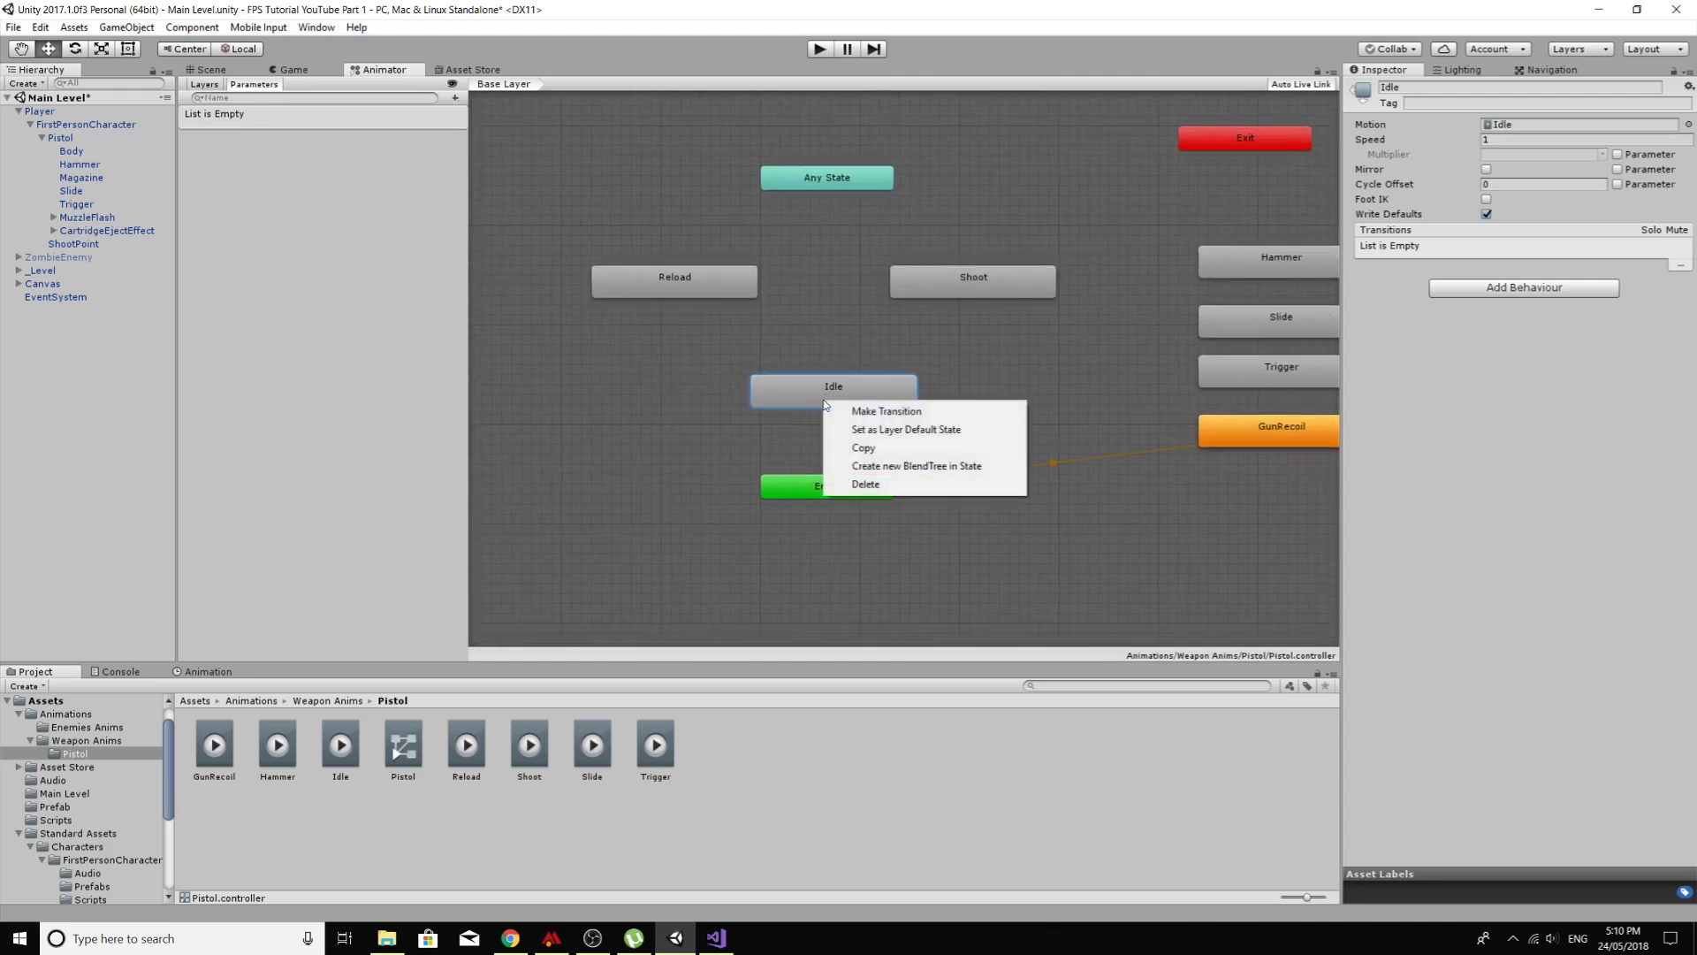
pyautogui.click(903, 430)
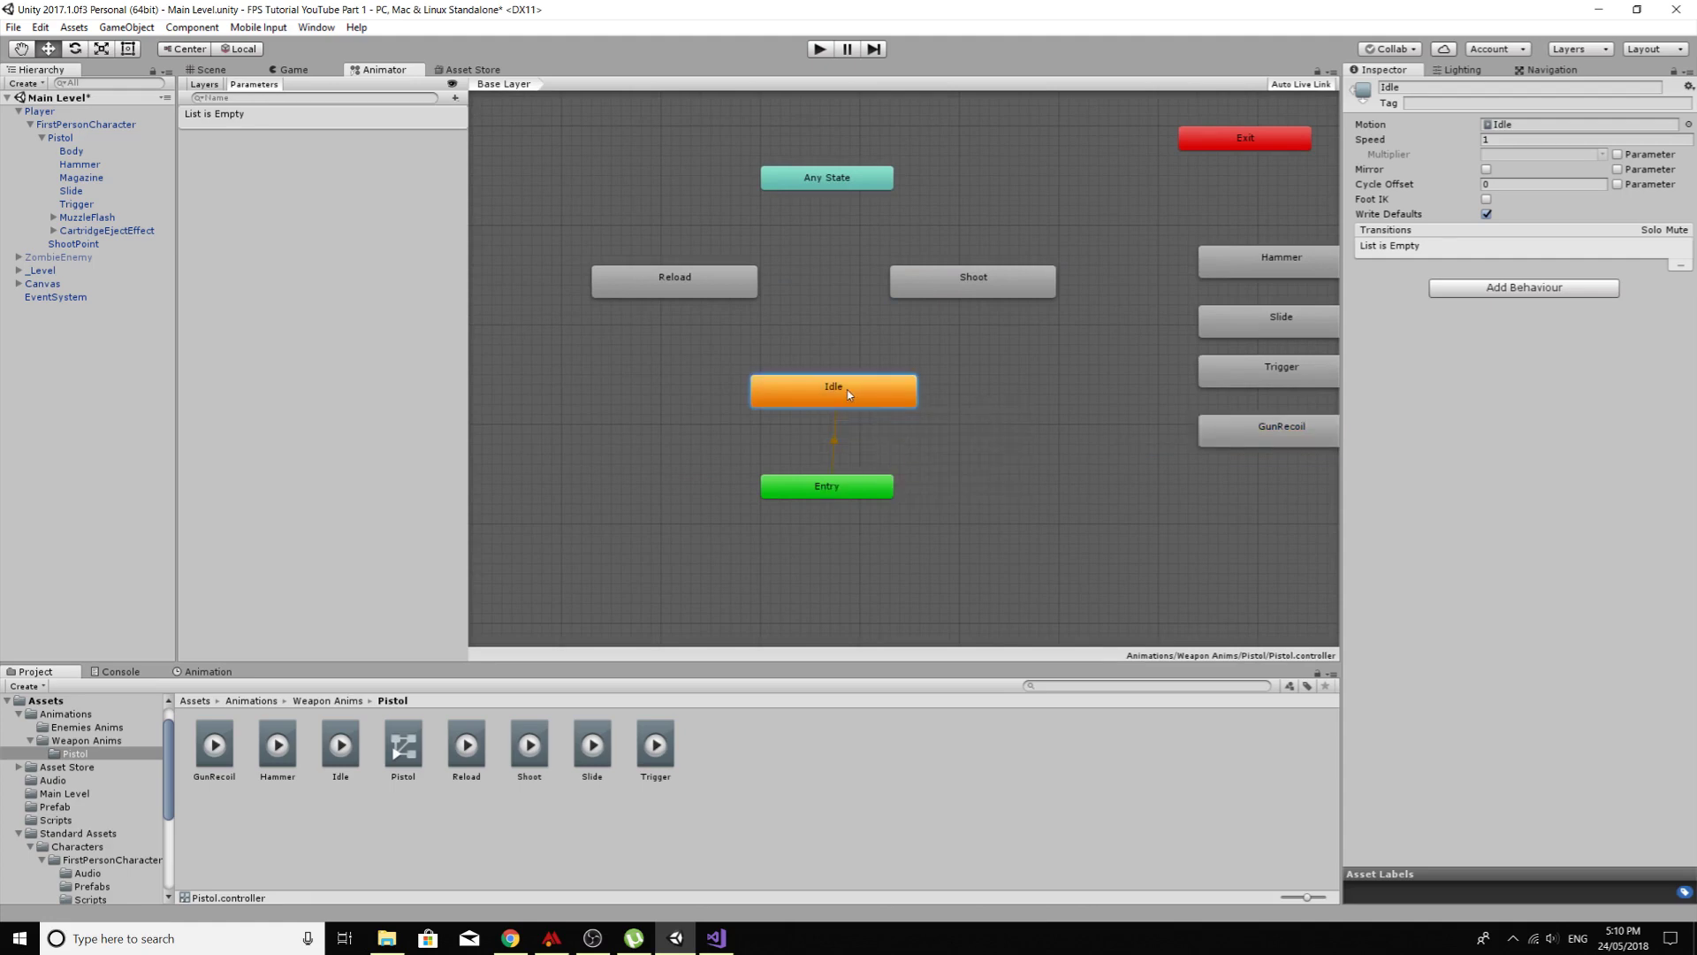
pyautogui.moveTo(849, 398)
pyautogui.mouseDown()
pyautogui.moveTo(844, 364)
pyautogui.moveTo(831, 394)
pyautogui.mouseUp()
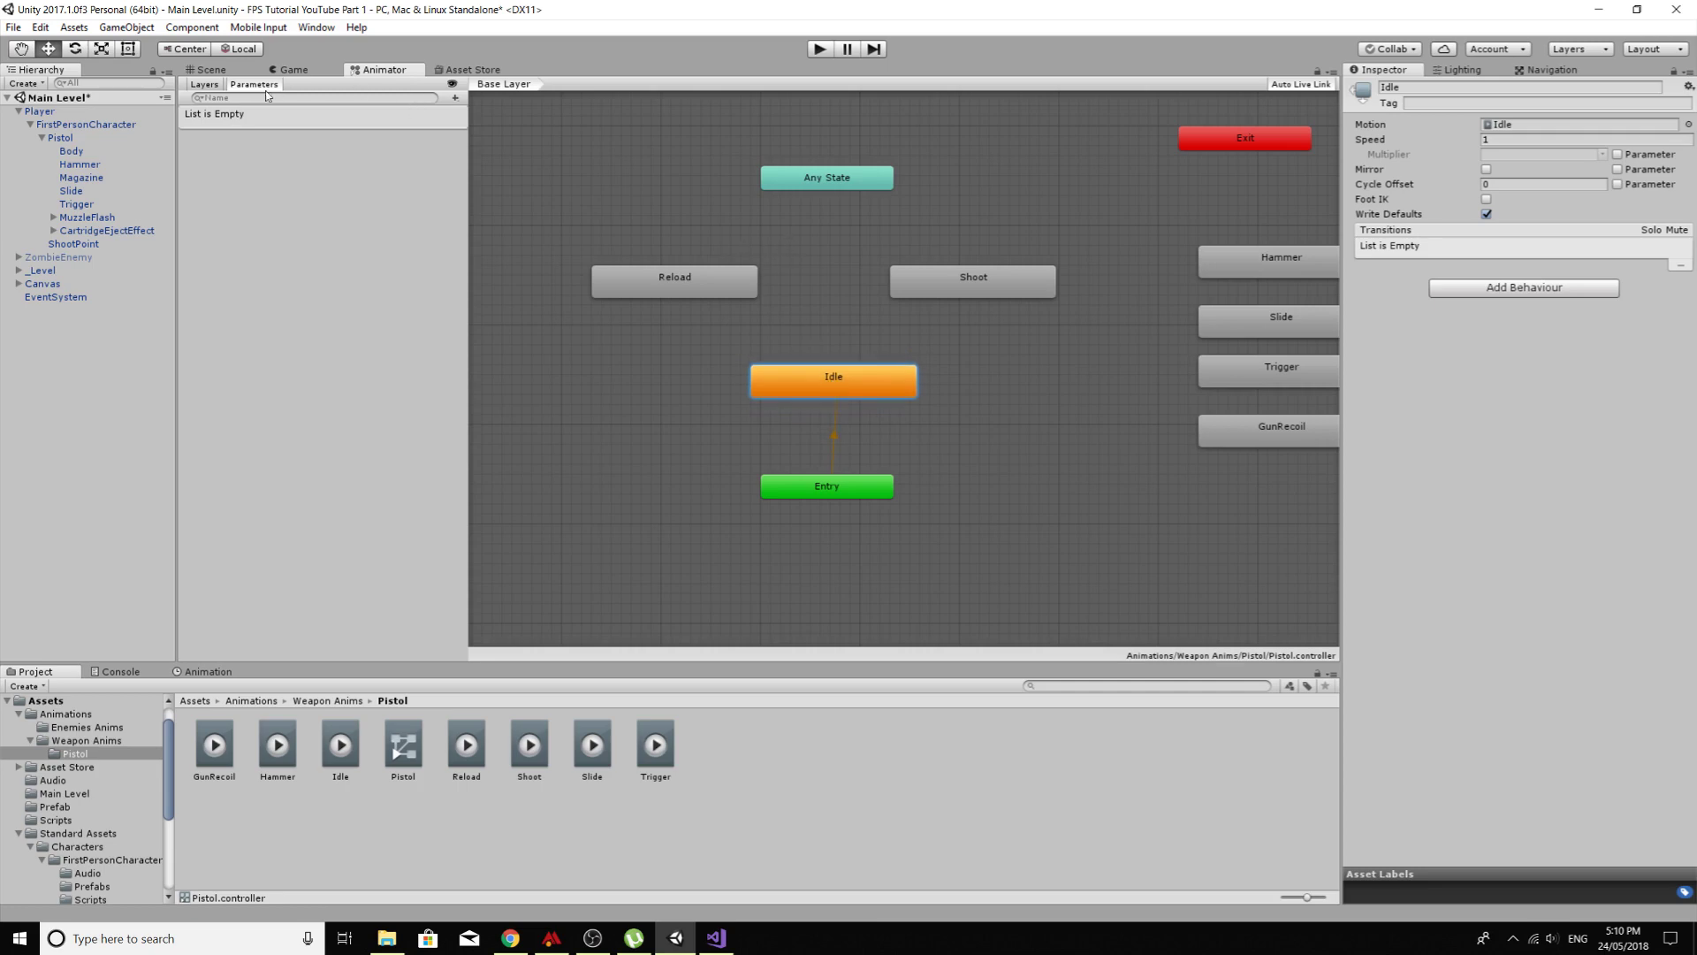
# Step: Add two trigger parameters named Shoot and Reload to the Pistol animator controller
pyautogui.click(212, 86)
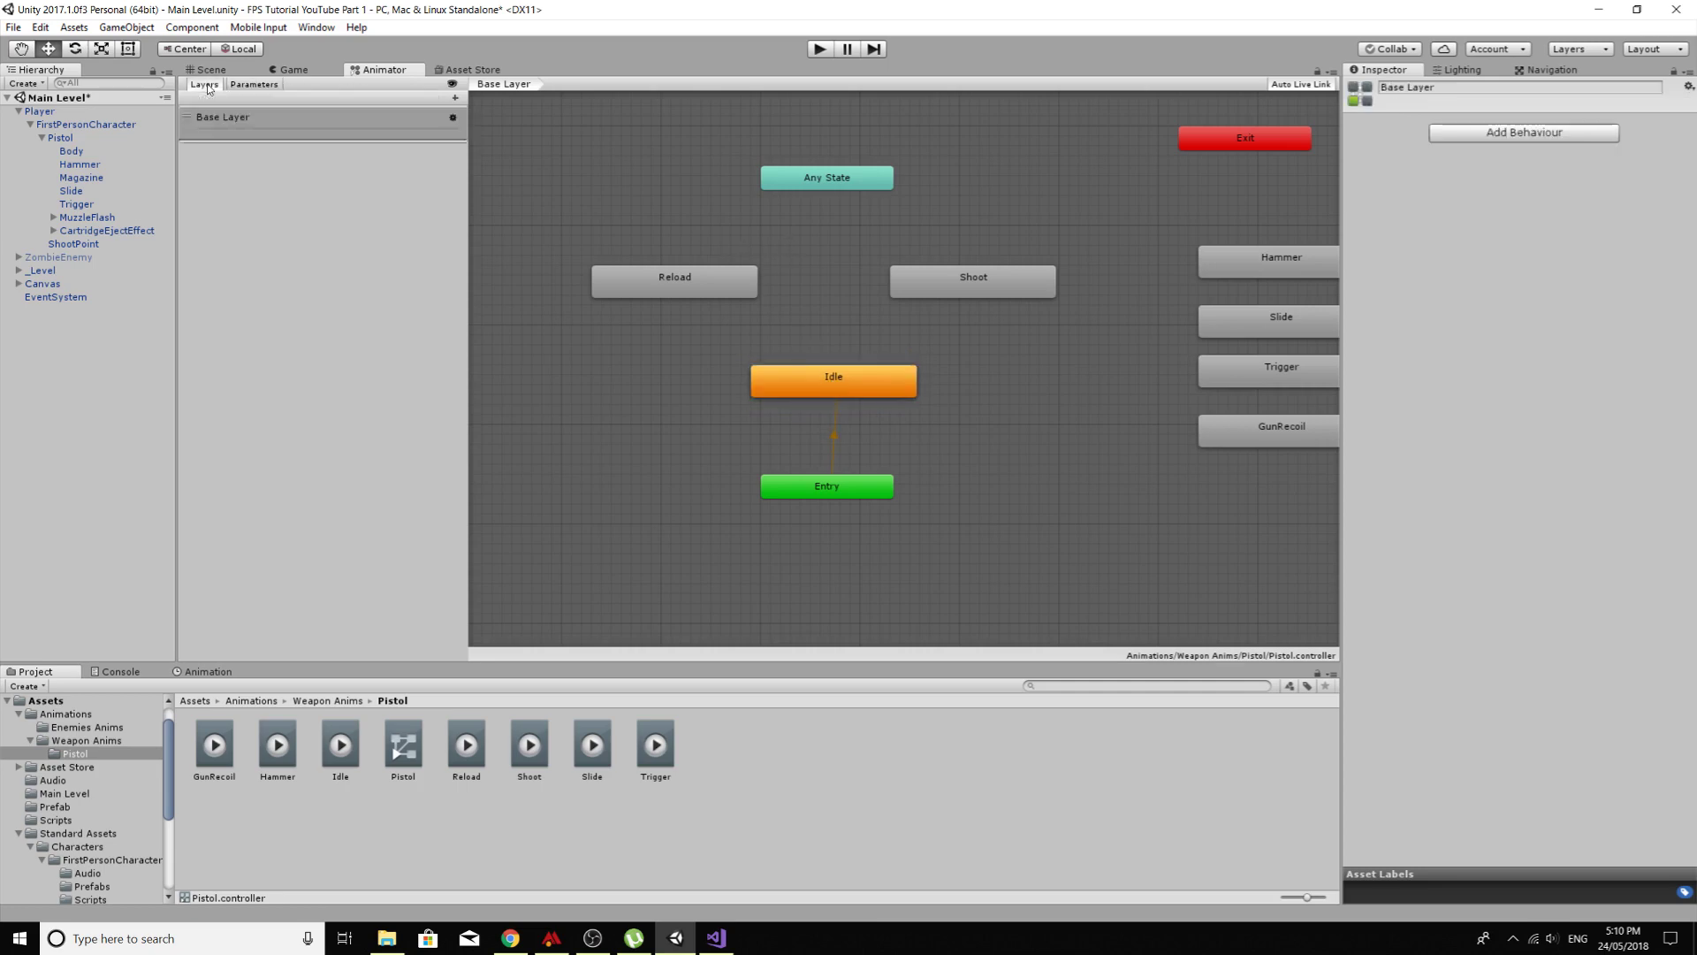
pyautogui.click(255, 86)
pyautogui.click(454, 98)
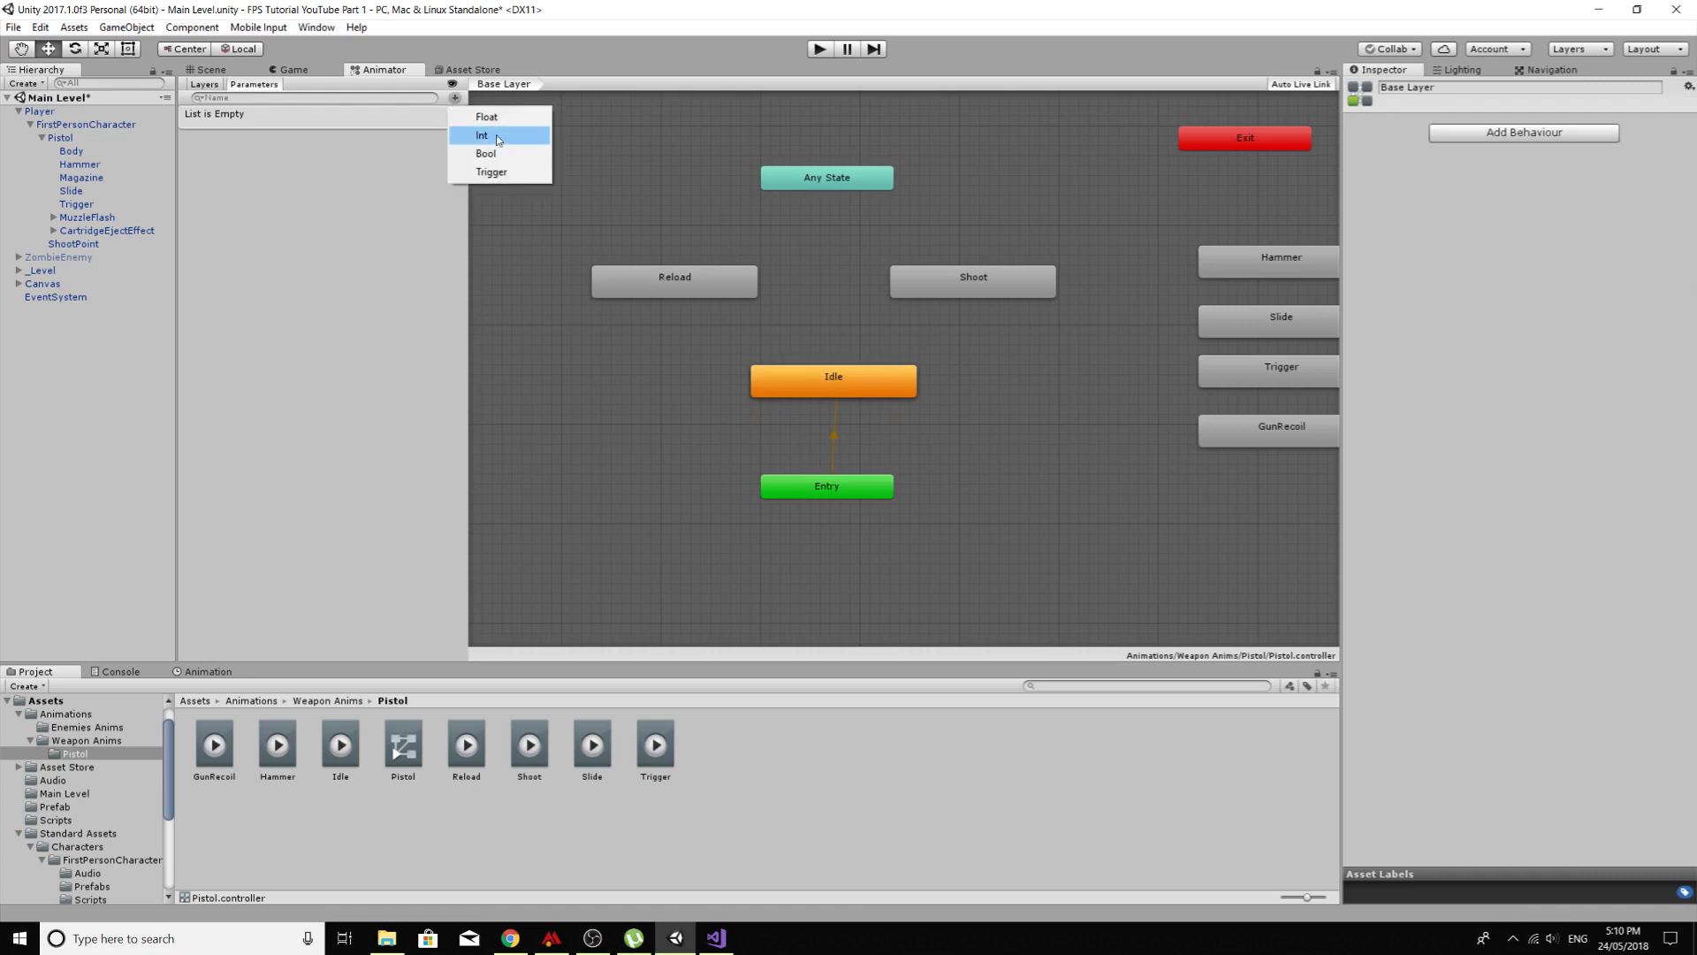
pyautogui.click(501, 173)
pyautogui.write('S')
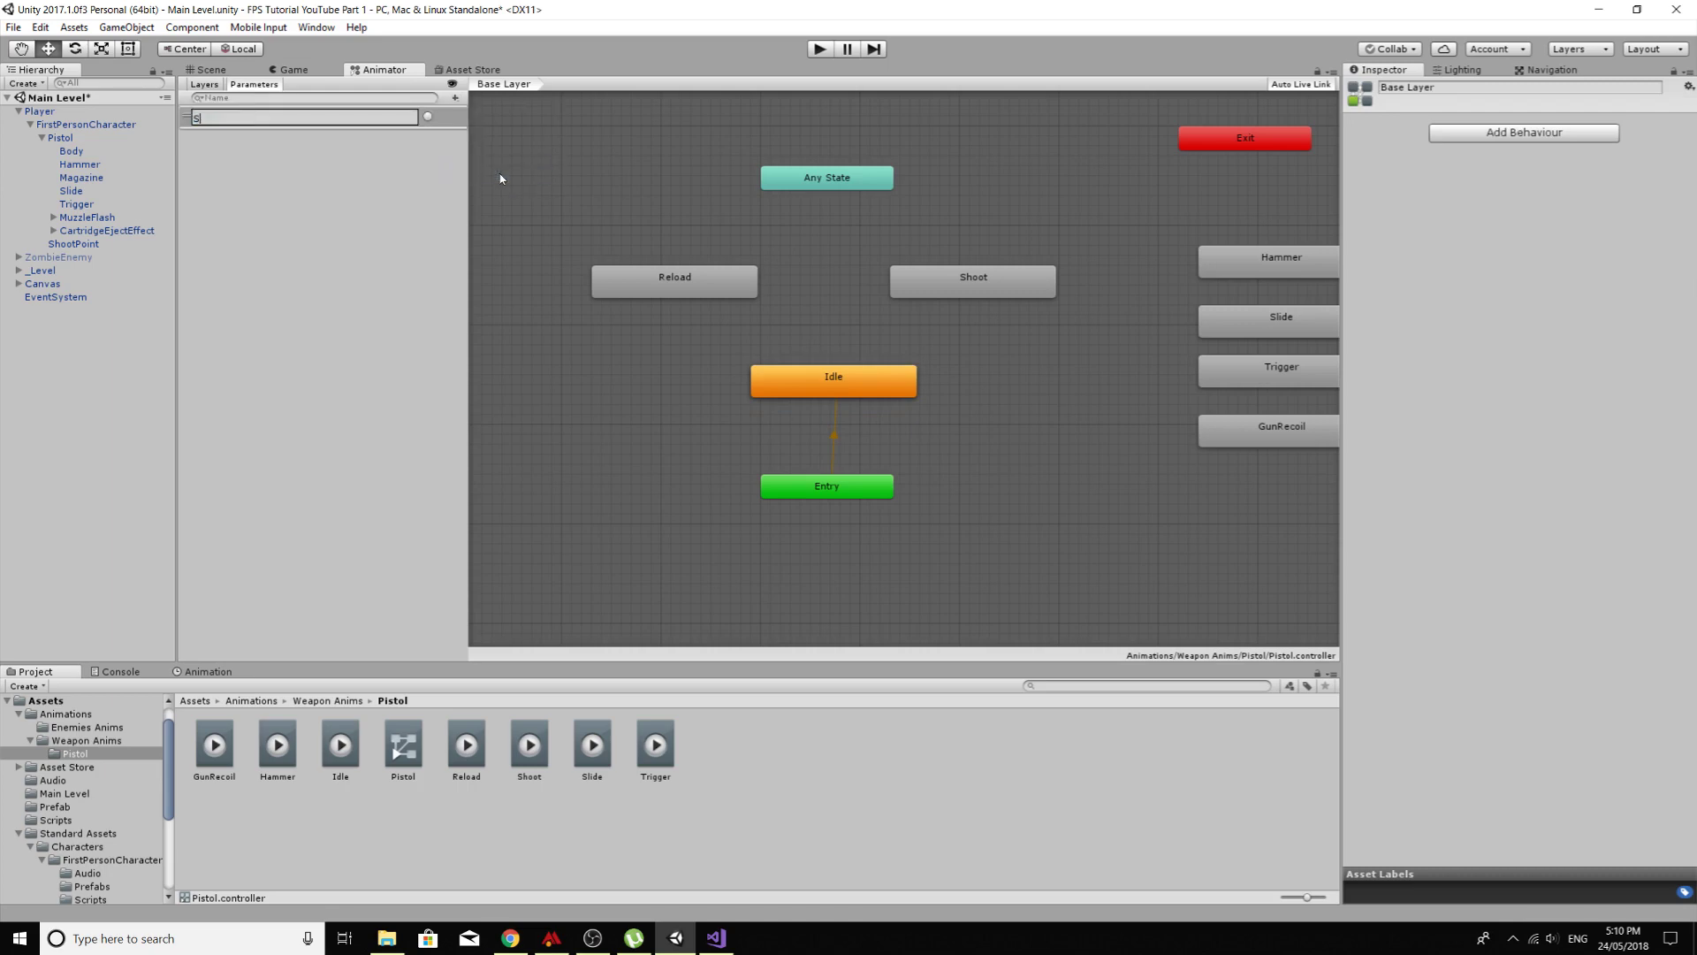
pyautogui.write('hoot')
pyautogui.press('Return')
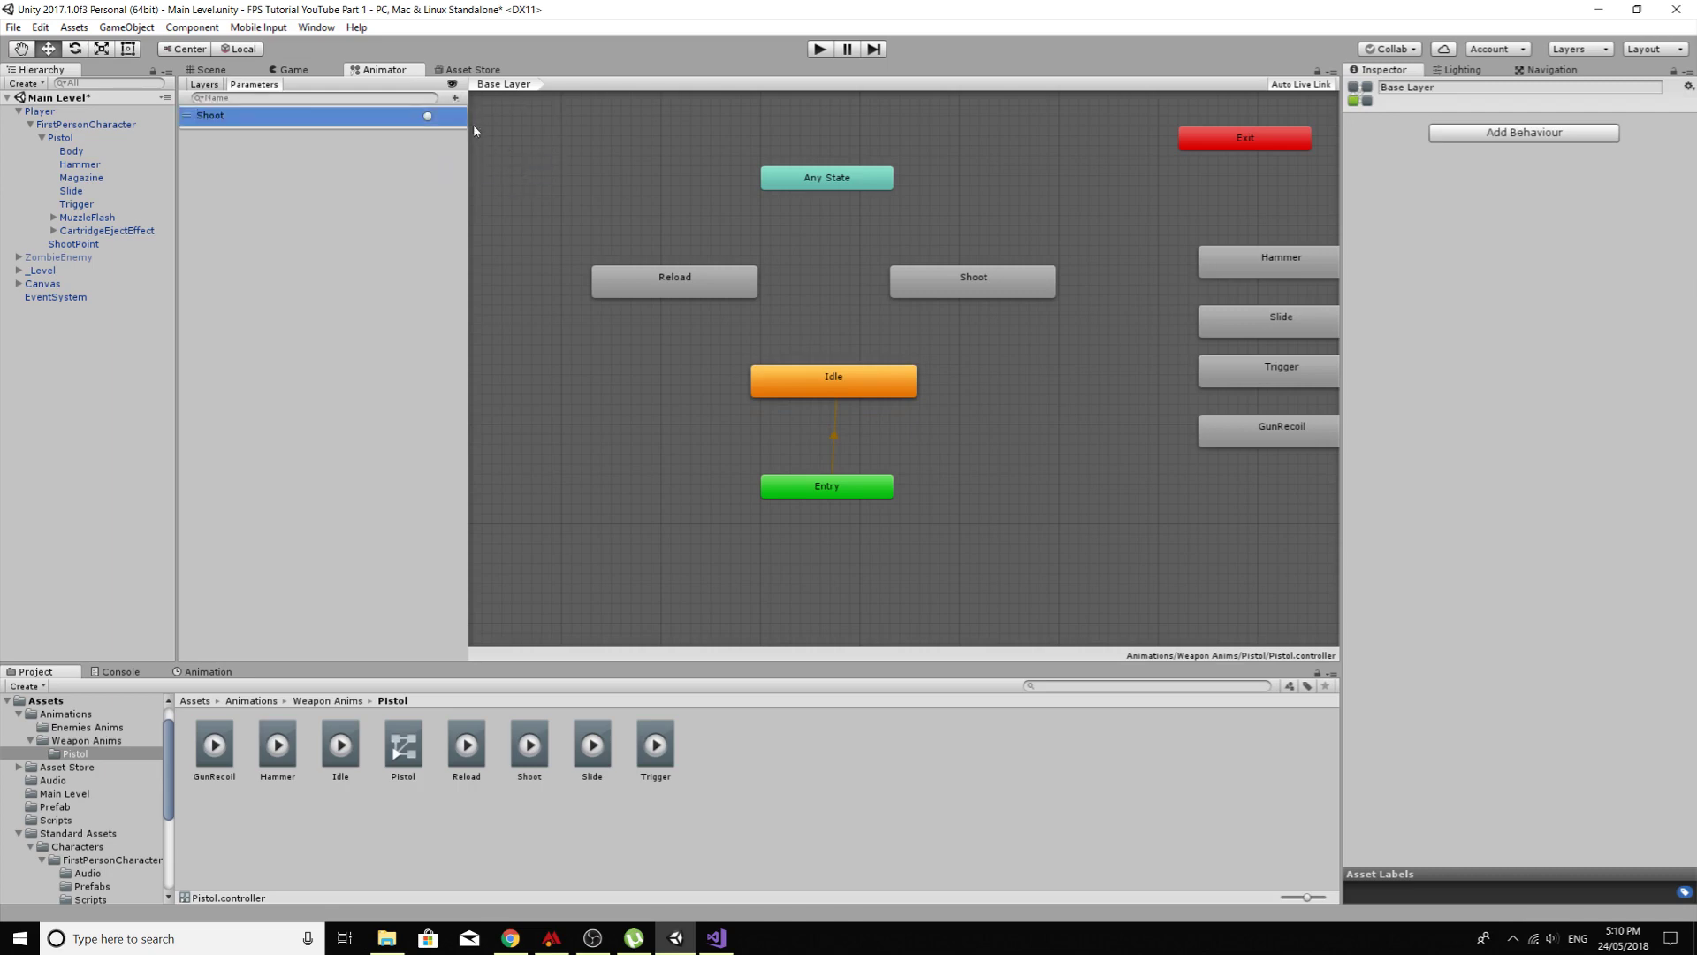
pyautogui.click(455, 97)
pyautogui.click(480, 176)
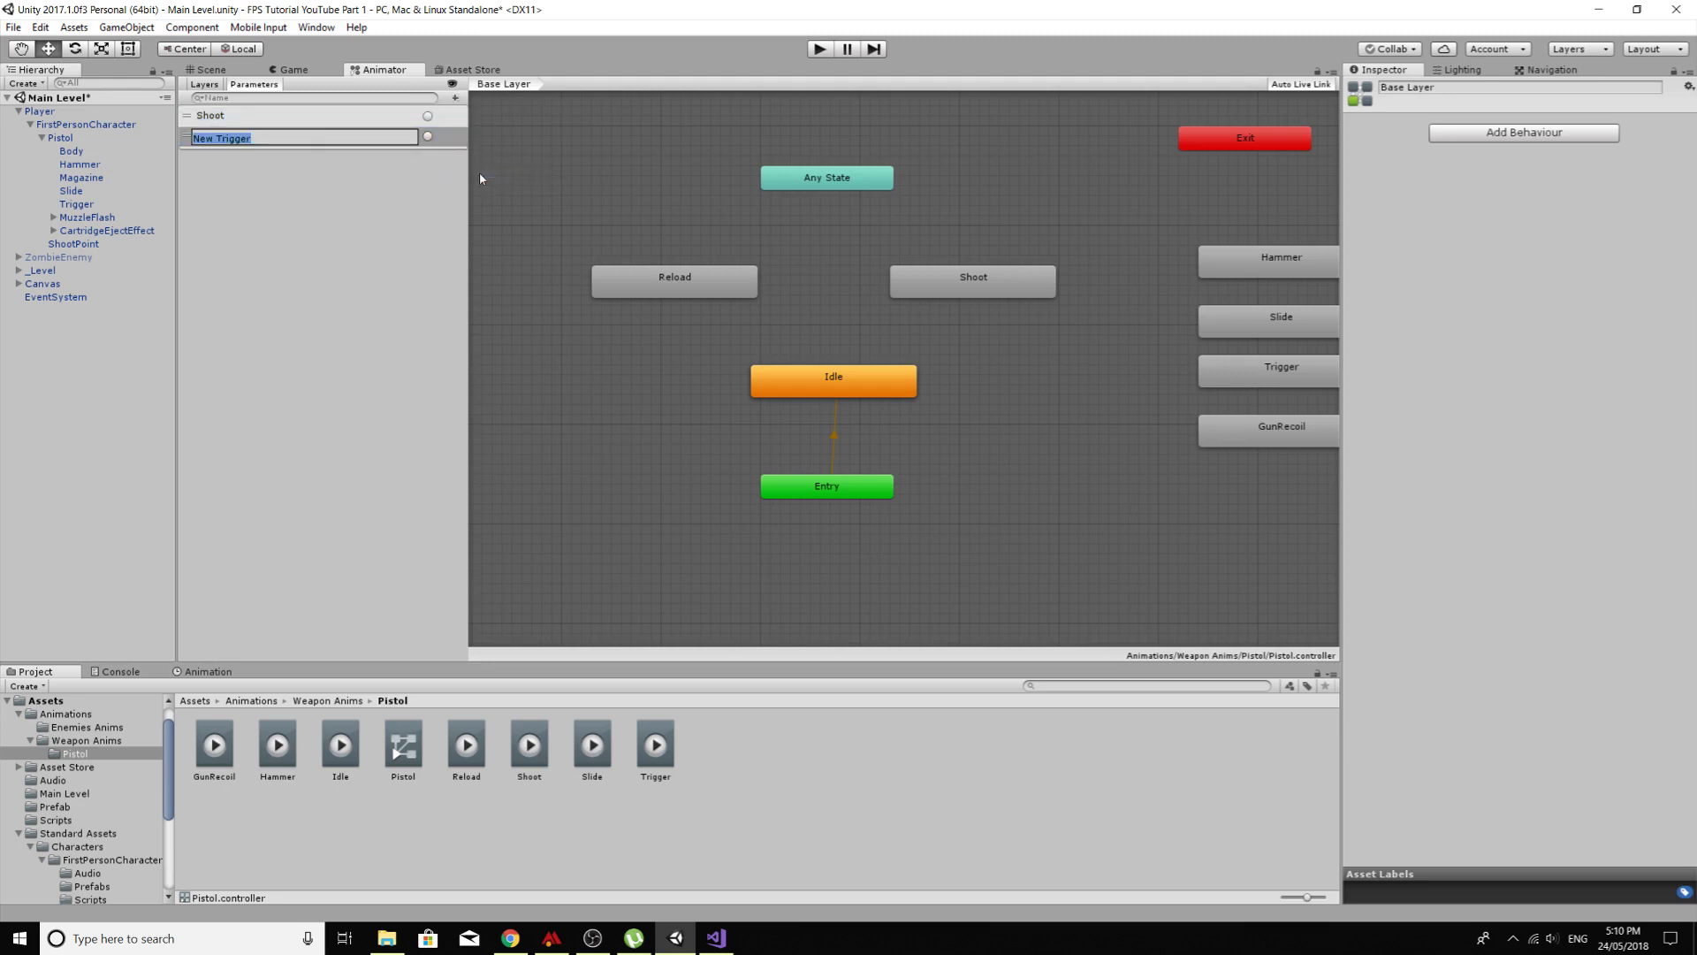
pyautogui.write('Reload')
pyautogui.press('Return')
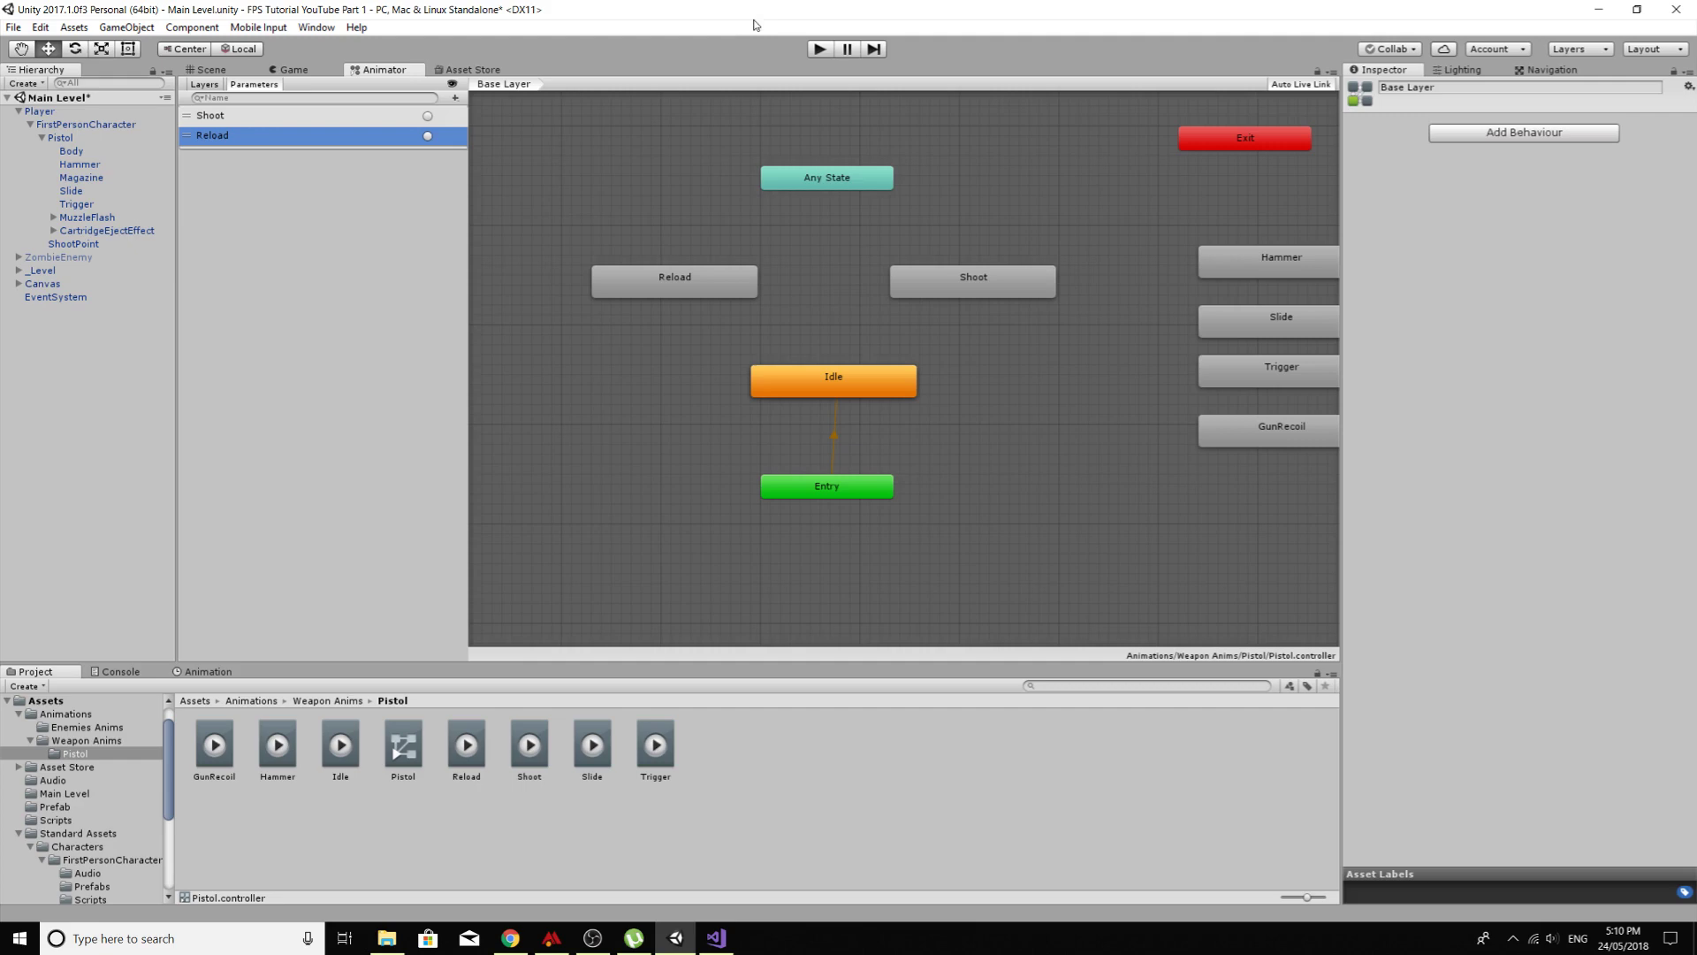
# Step: Make transitions from Any State to the Shoot and Reload states
pyautogui.rightClick(823, 181)
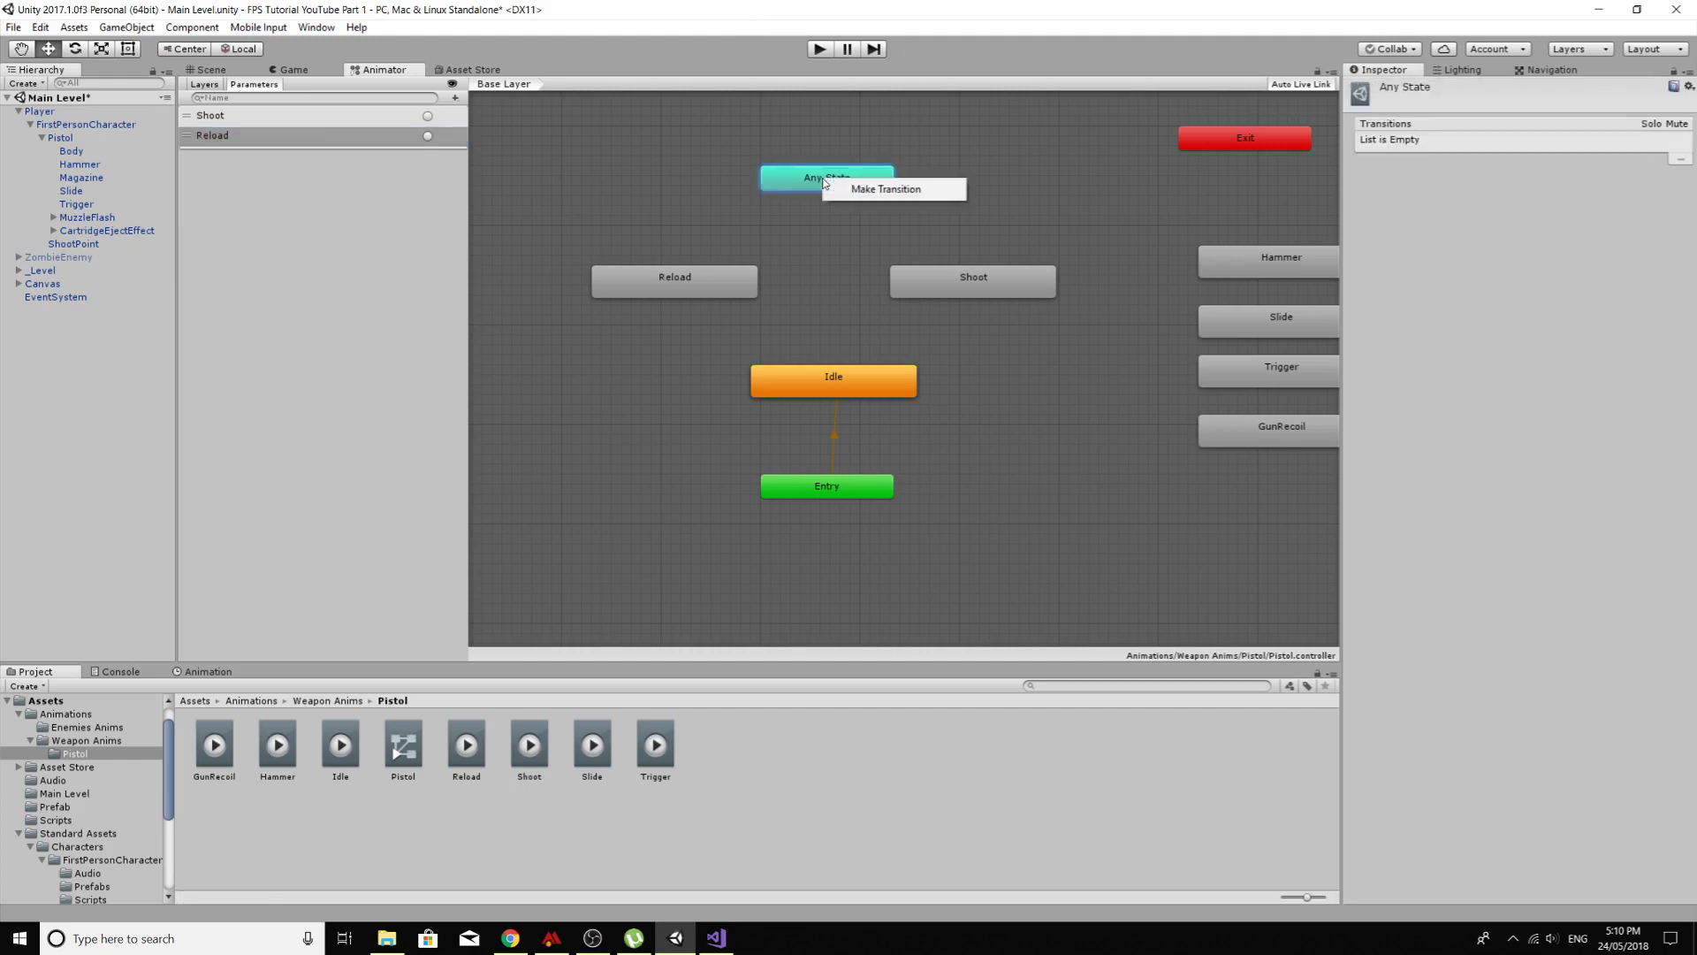
pyautogui.click(863, 189)
pyautogui.click(966, 276)
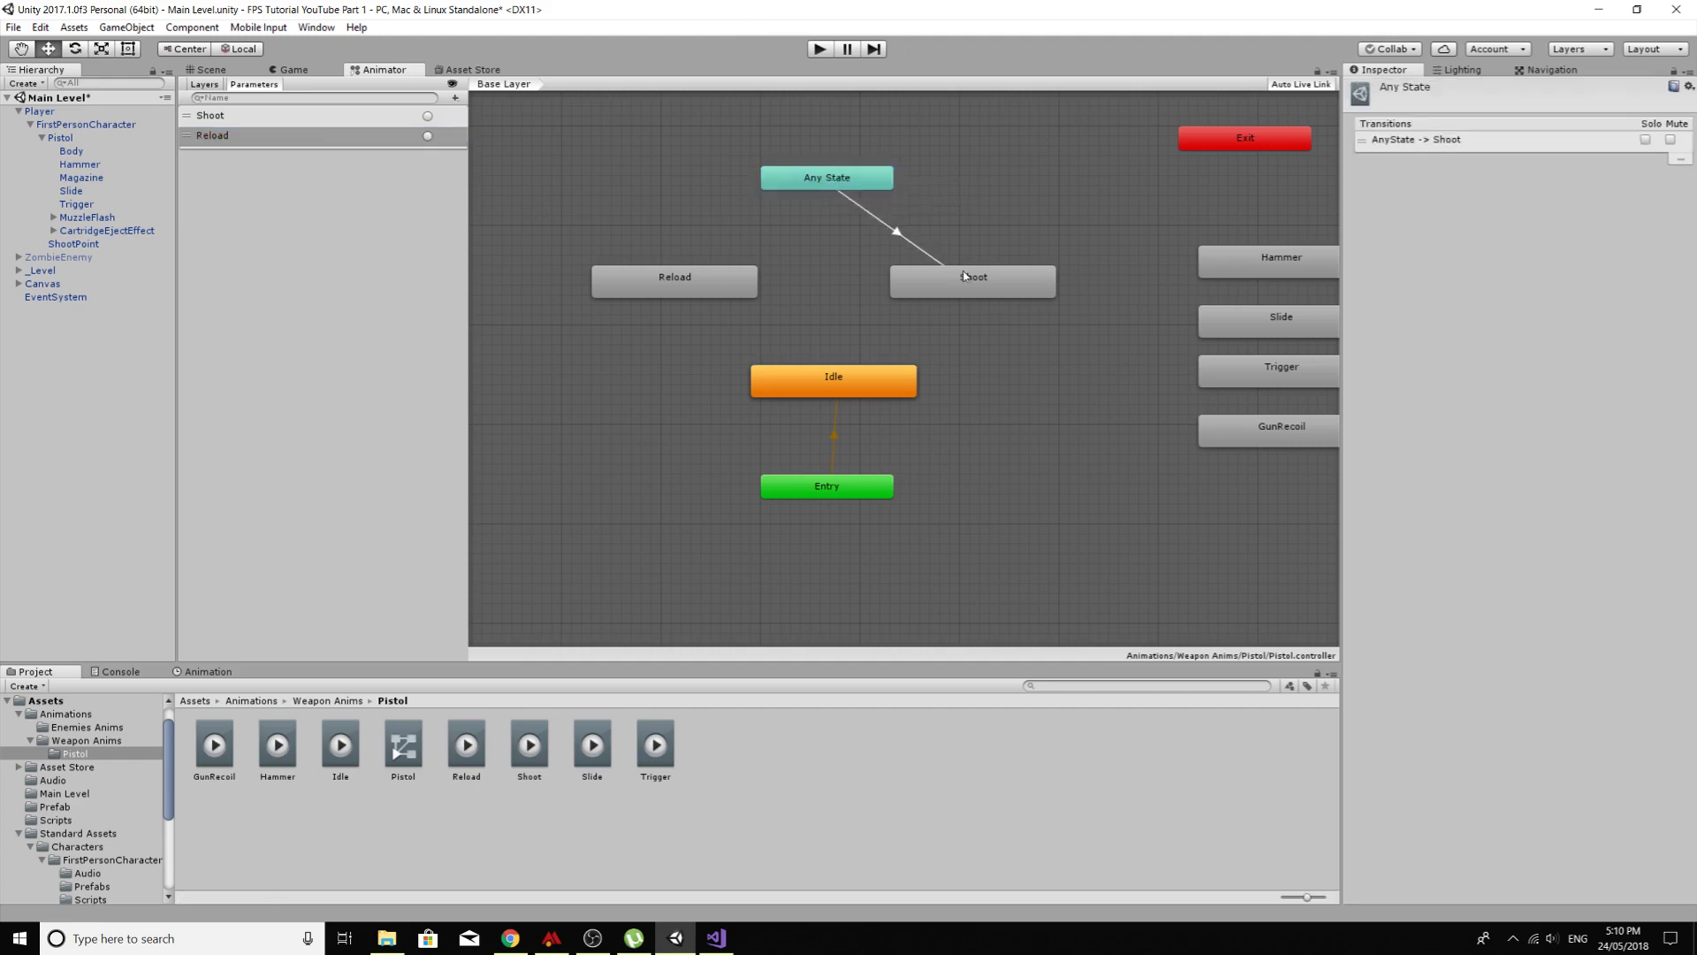
pyautogui.rightClick(829, 180)
pyautogui.click(864, 189)
pyautogui.click(713, 279)
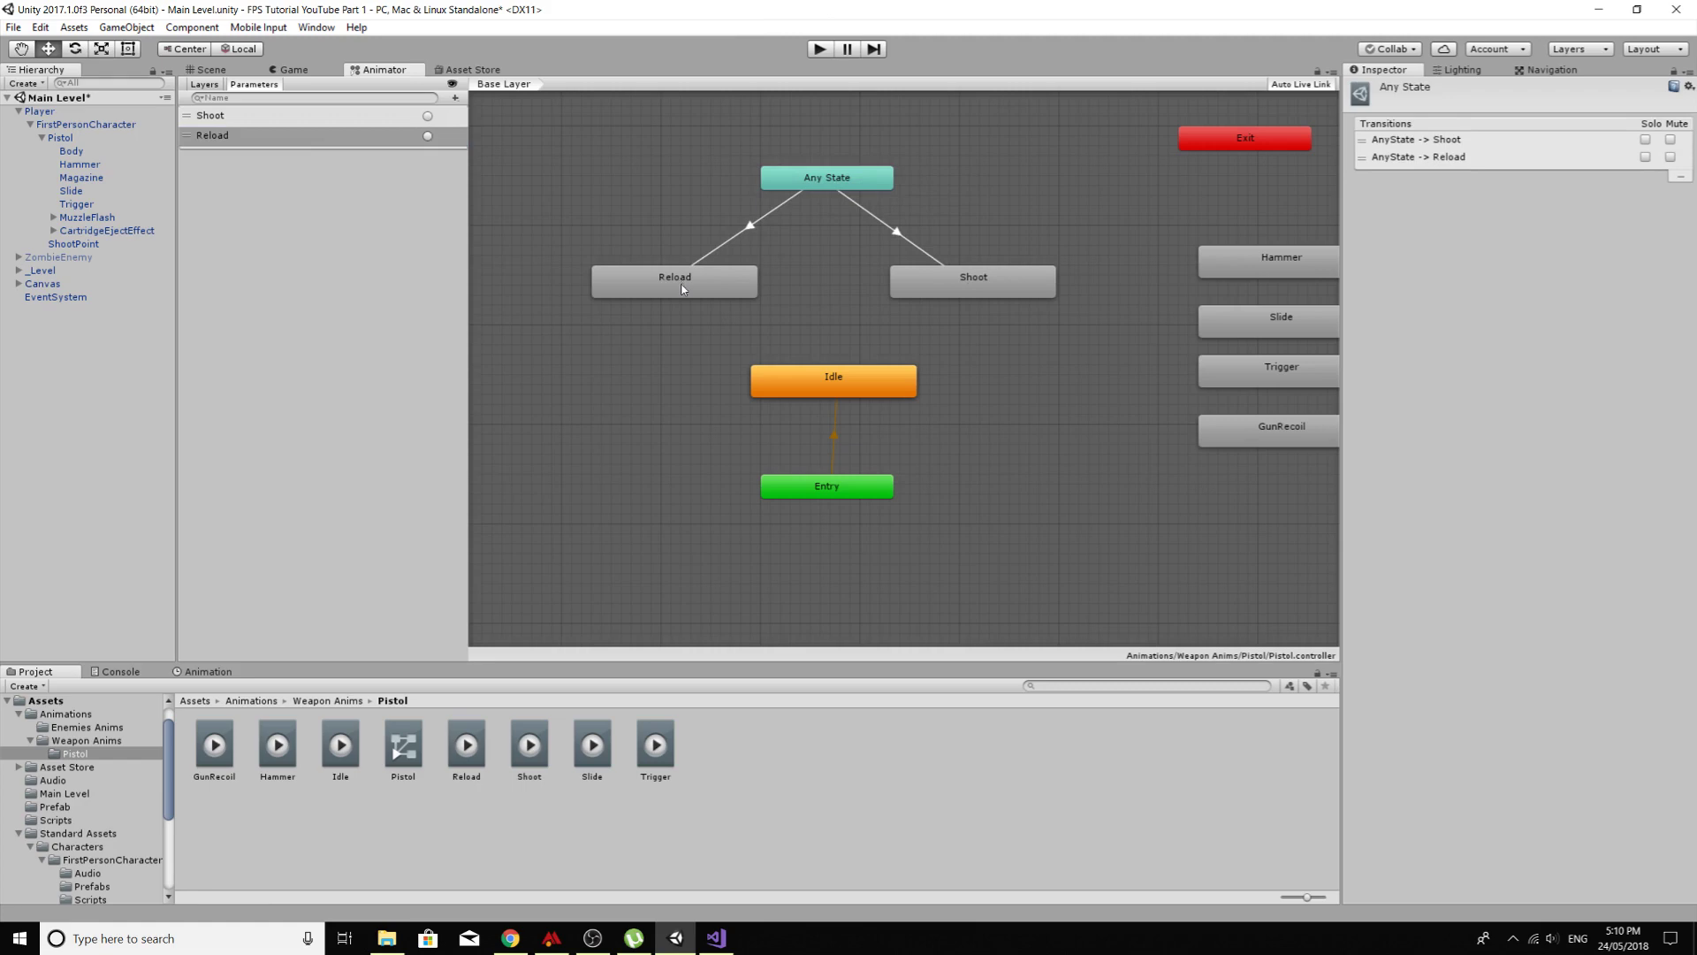
# Step: Make transitions from Reload and from Shoot back to Idle
pyautogui.rightClick(682, 288)
pyautogui.click(720, 292)
pyautogui.click(809, 380)
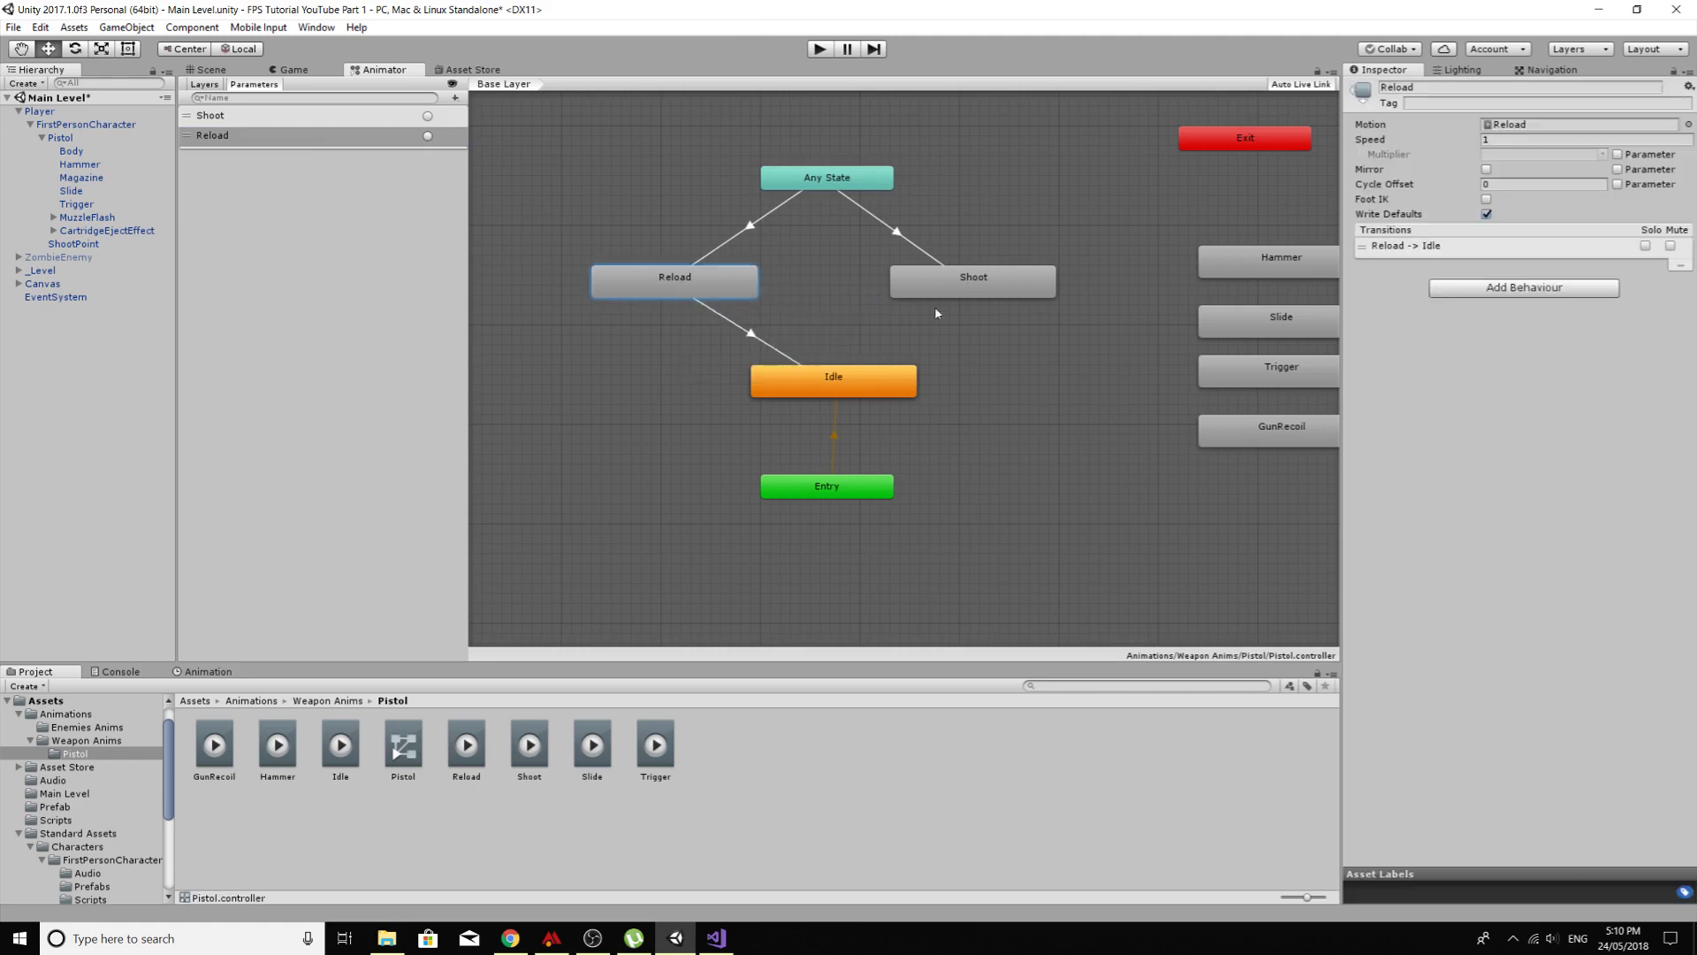
pyautogui.rightClick(944, 278)
pyautogui.click(980, 287)
pyautogui.click(857, 378)
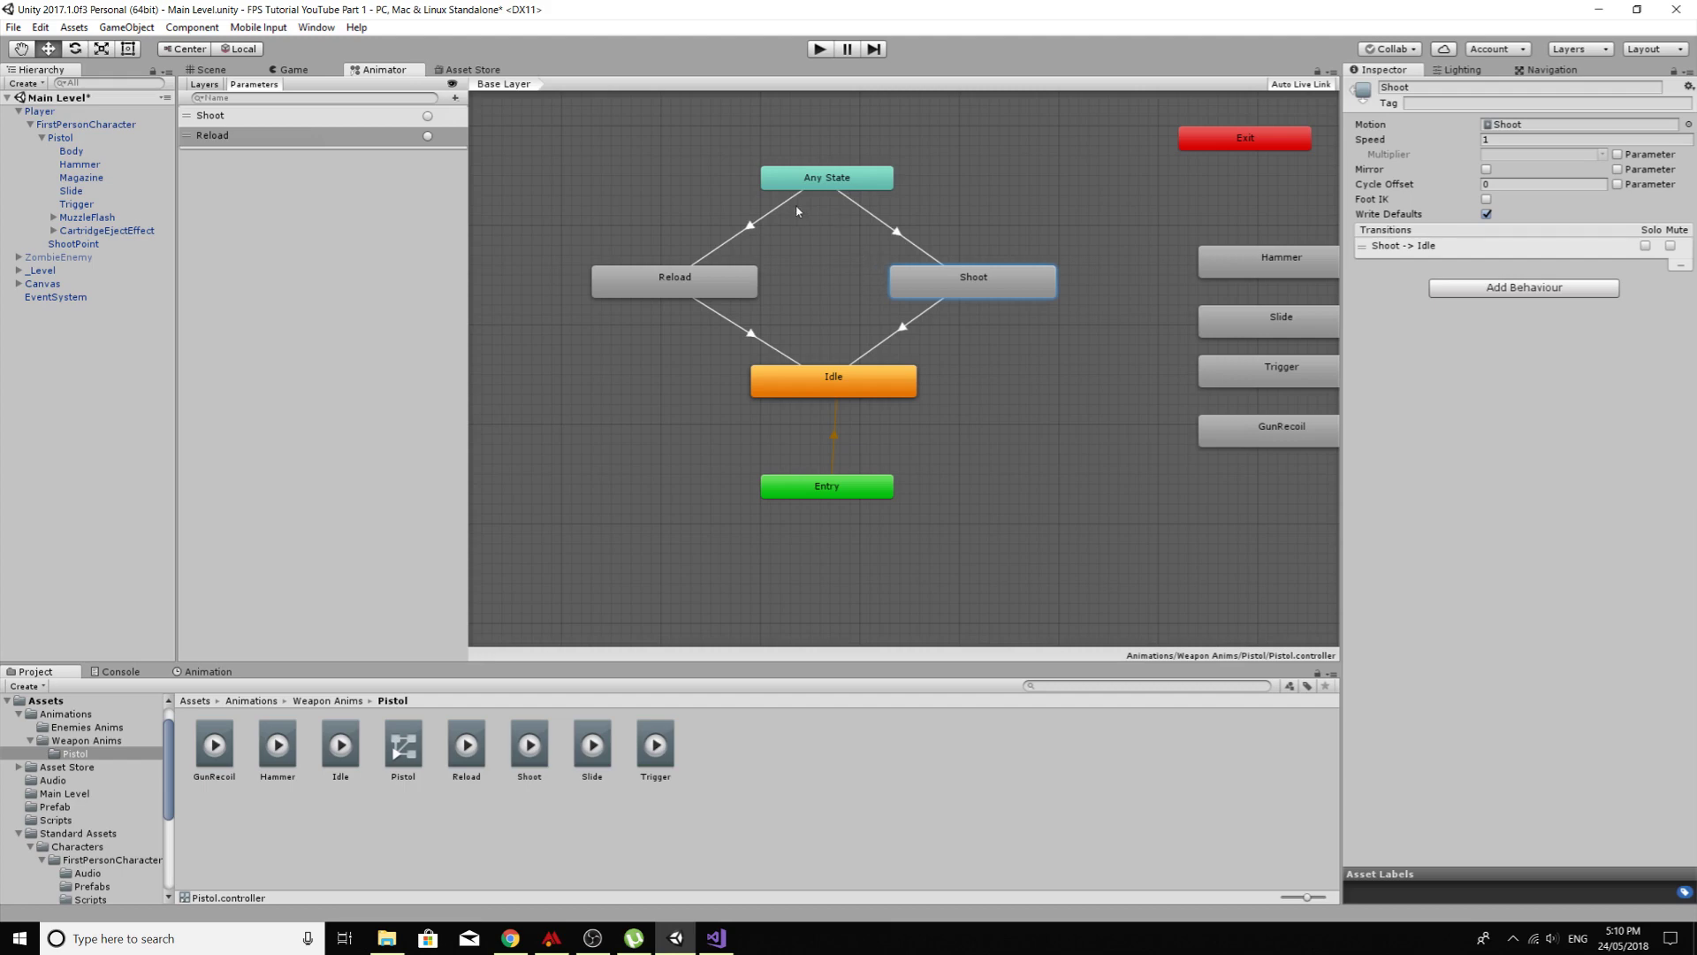
# Step: Add the Reload trigger as the condition on the Any State → Reload transition
pyautogui.click(748, 232)
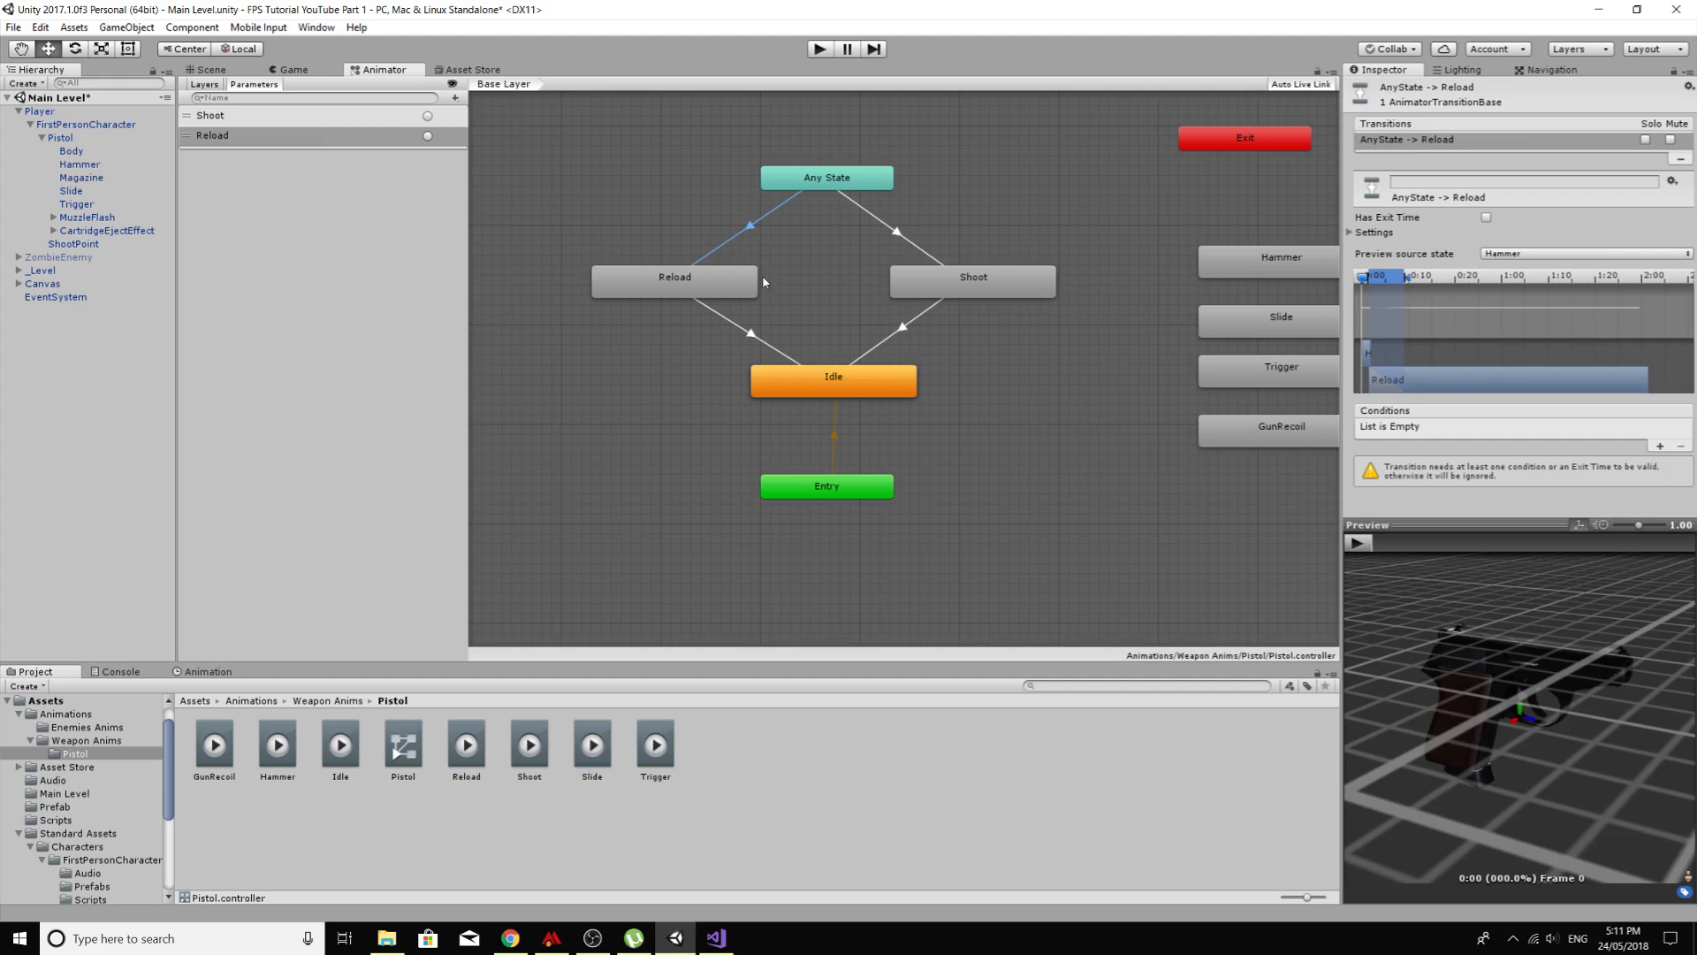
pyautogui.click(1660, 446)
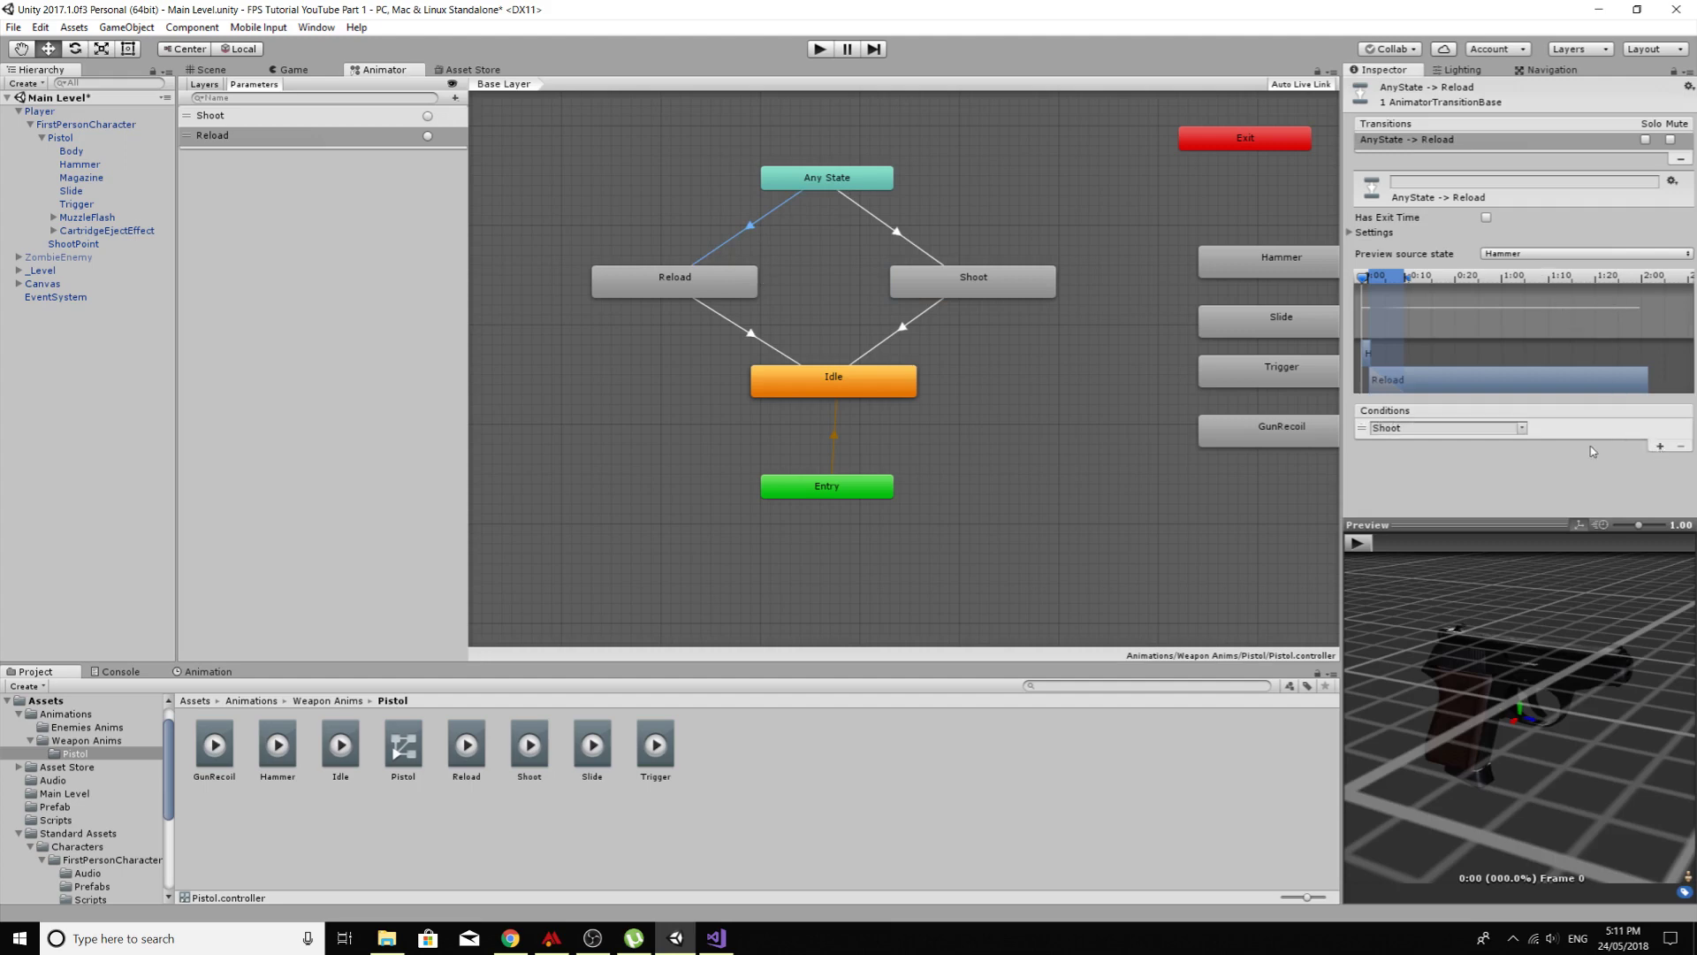
pyautogui.click(1524, 429)
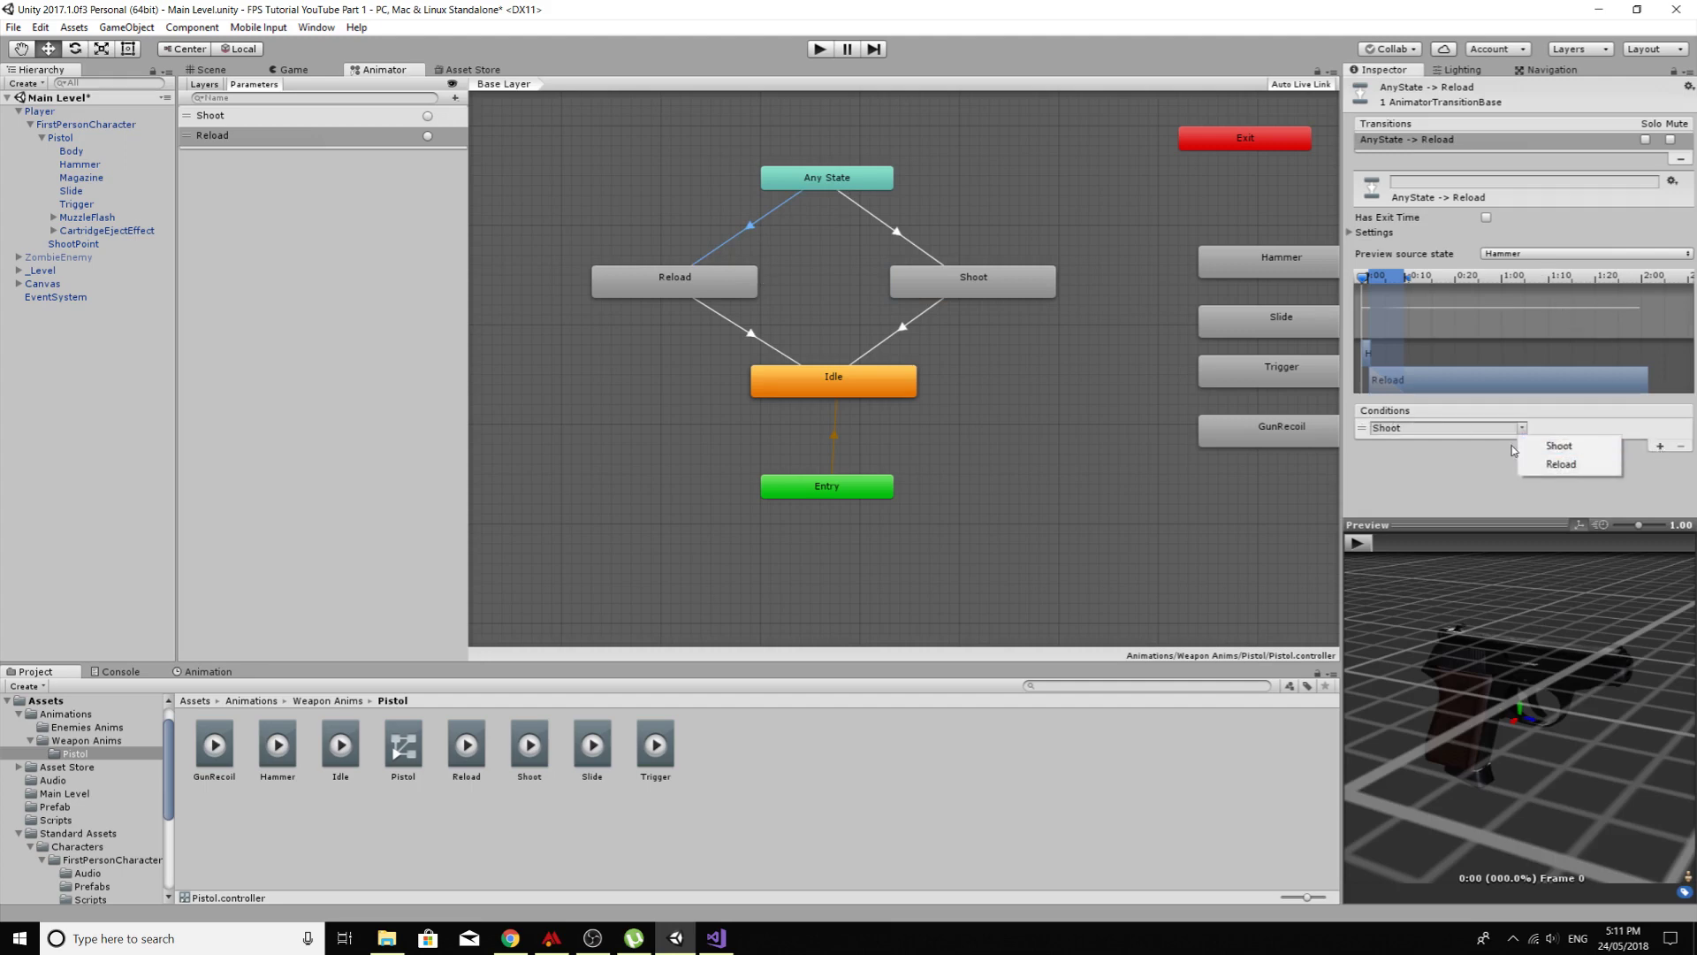
pyautogui.click(1542, 465)
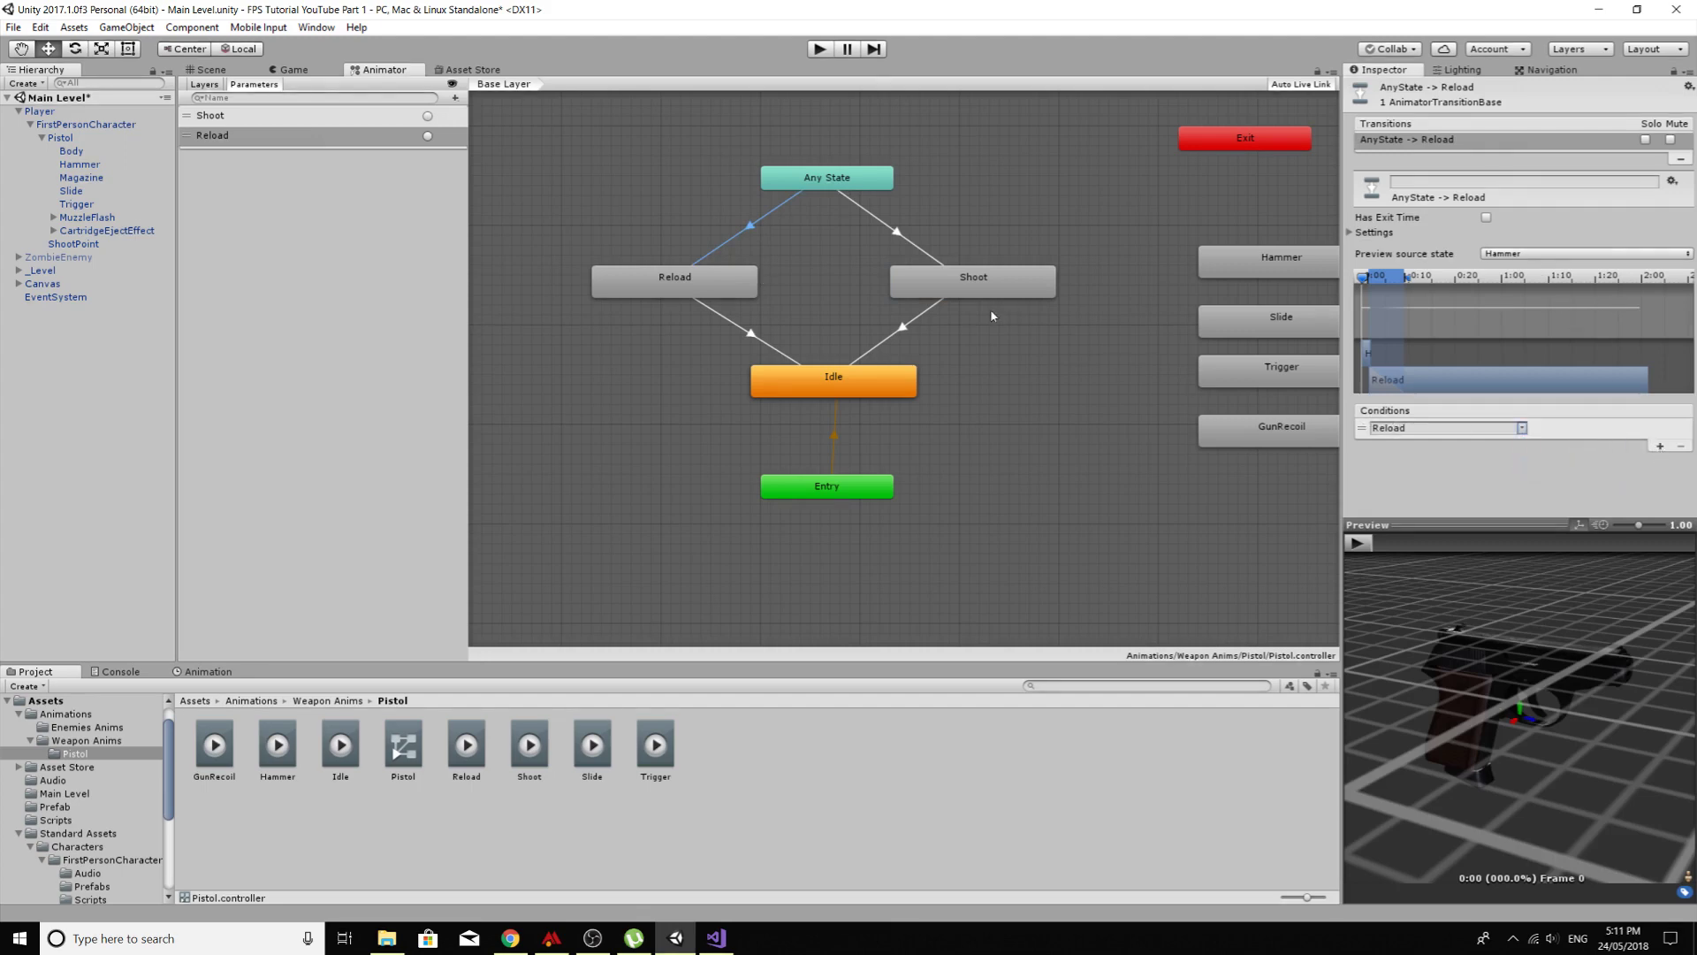
# Step: Add the Shoot trigger as the condition on the Any State → Shoot transition
pyautogui.click(929, 252)
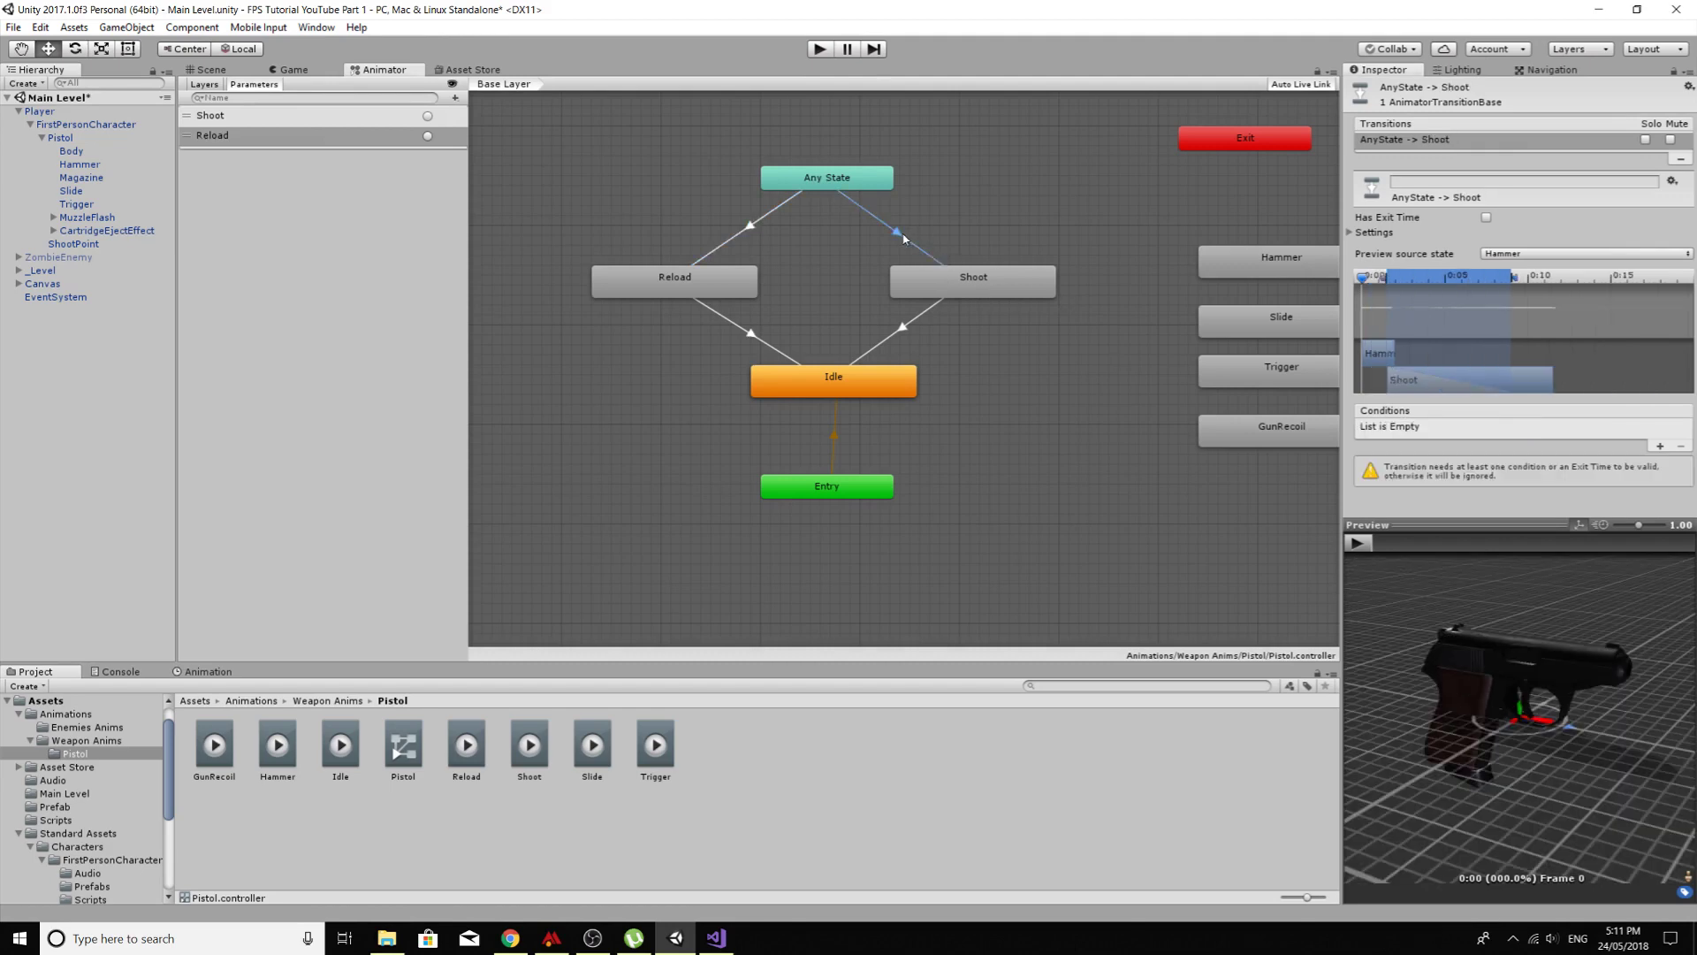
pyautogui.click(1660, 445)
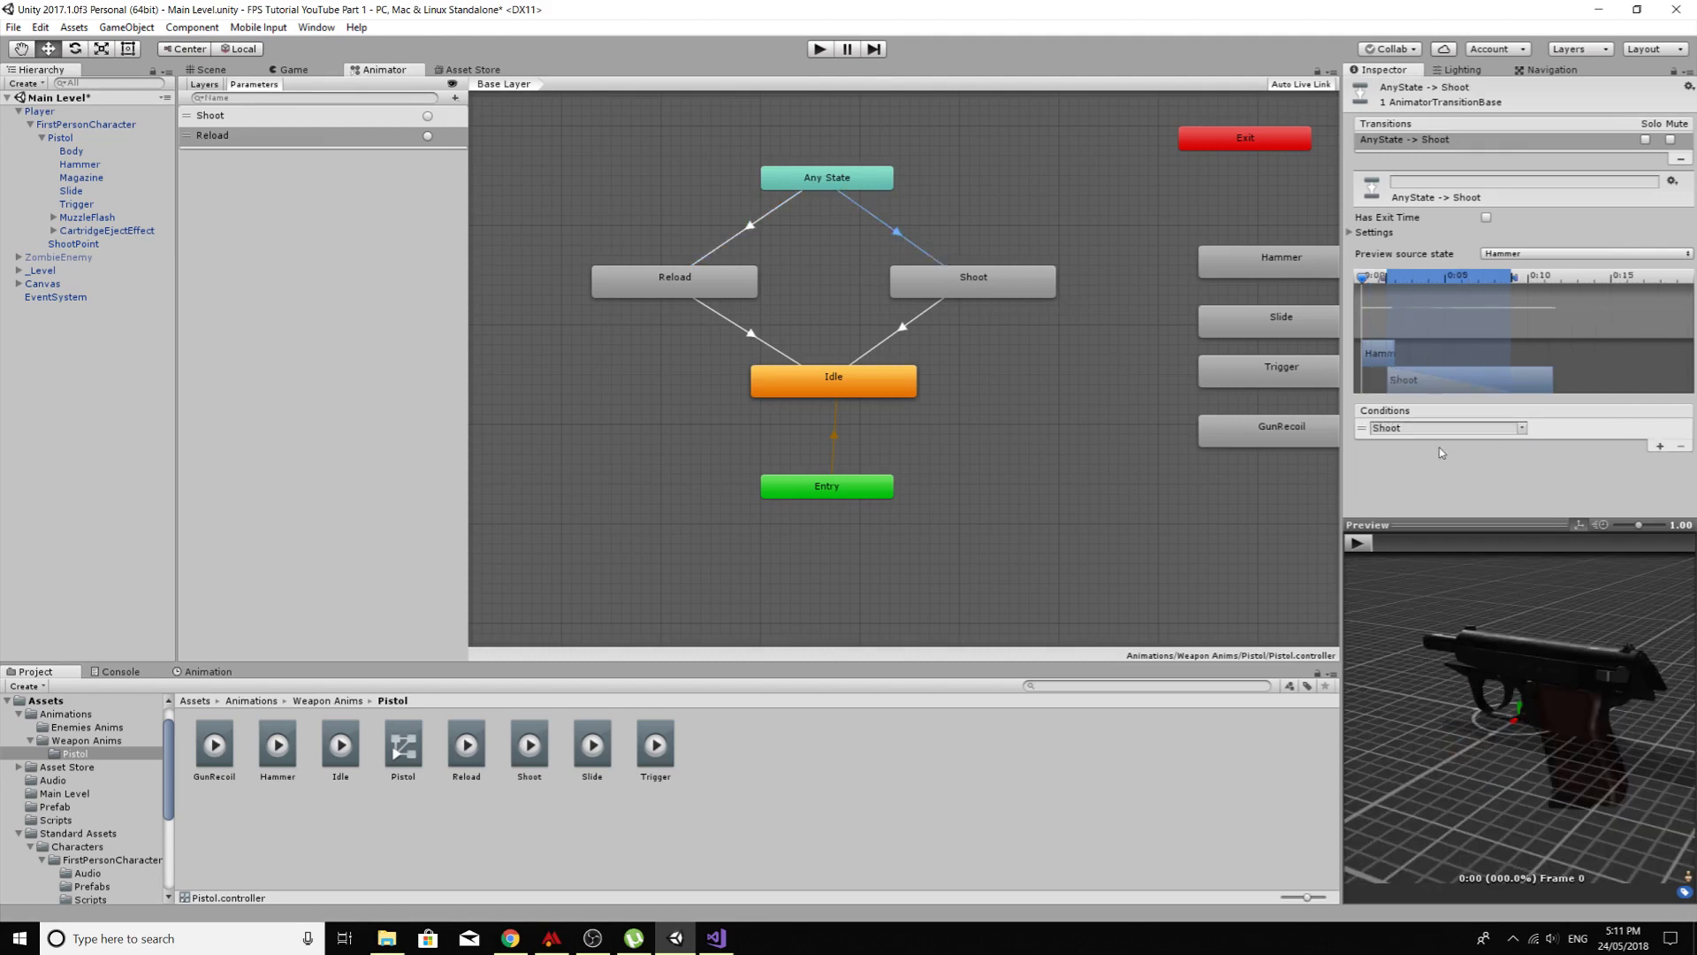
pyautogui.click(910, 321)
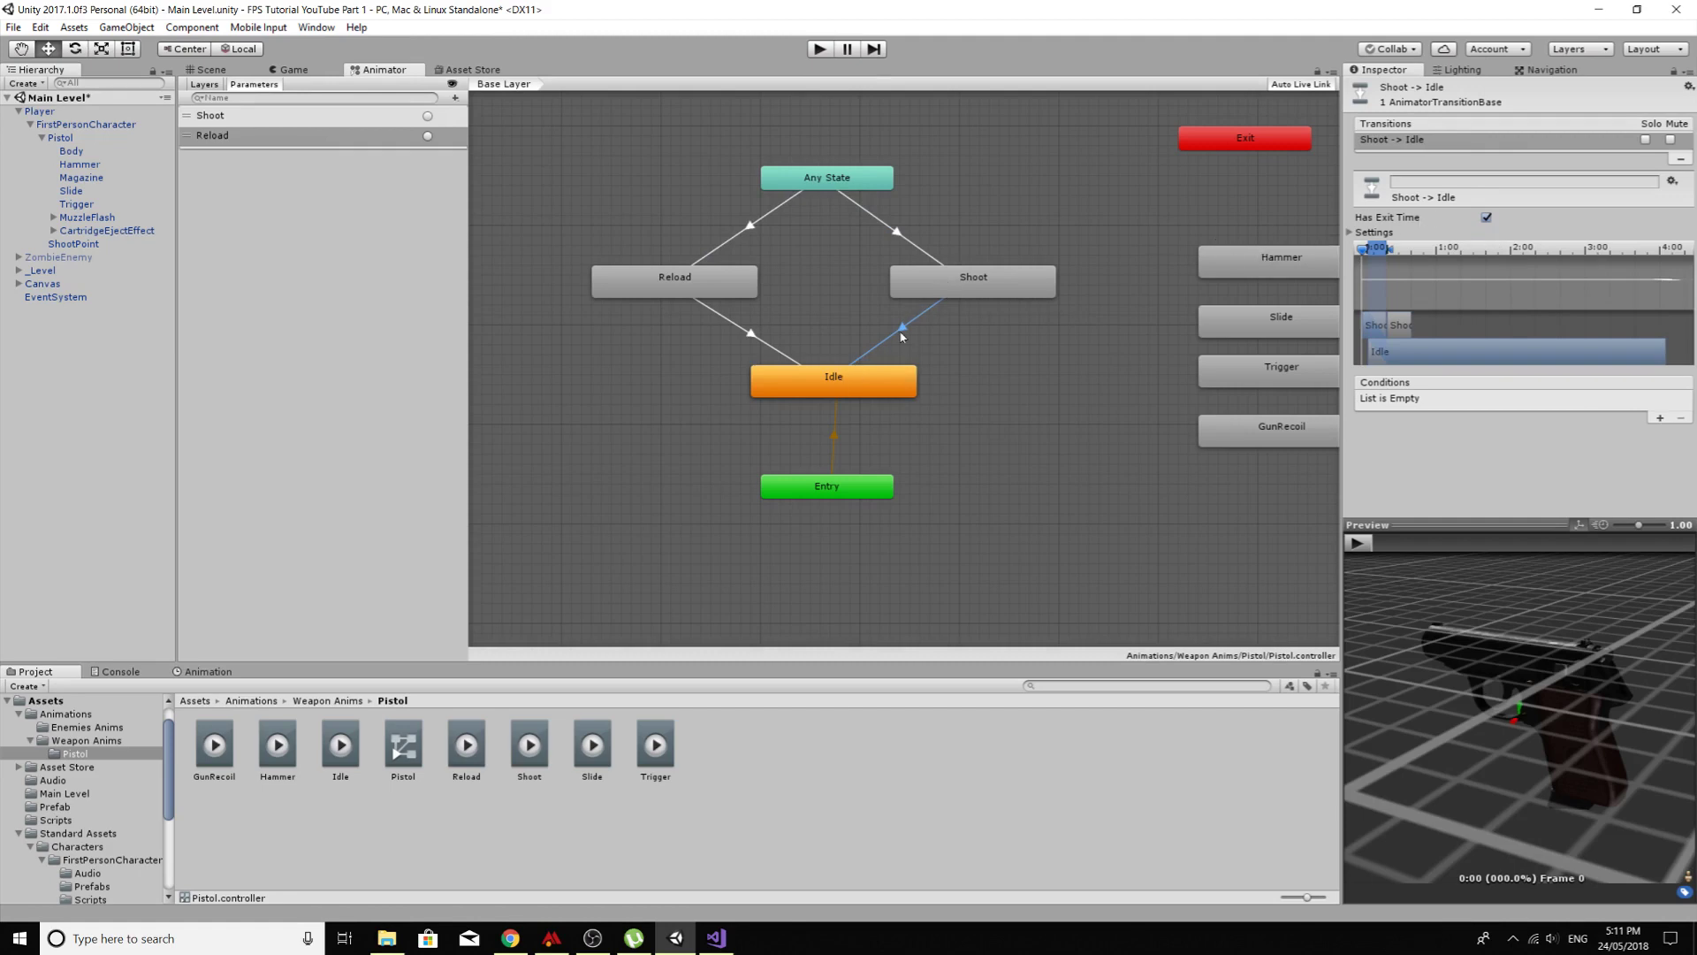
# Step: Set the Shoot → Idle transition's Exit Time to 0 and turn Fixed Duration off
pyautogui.click(1352, 232)
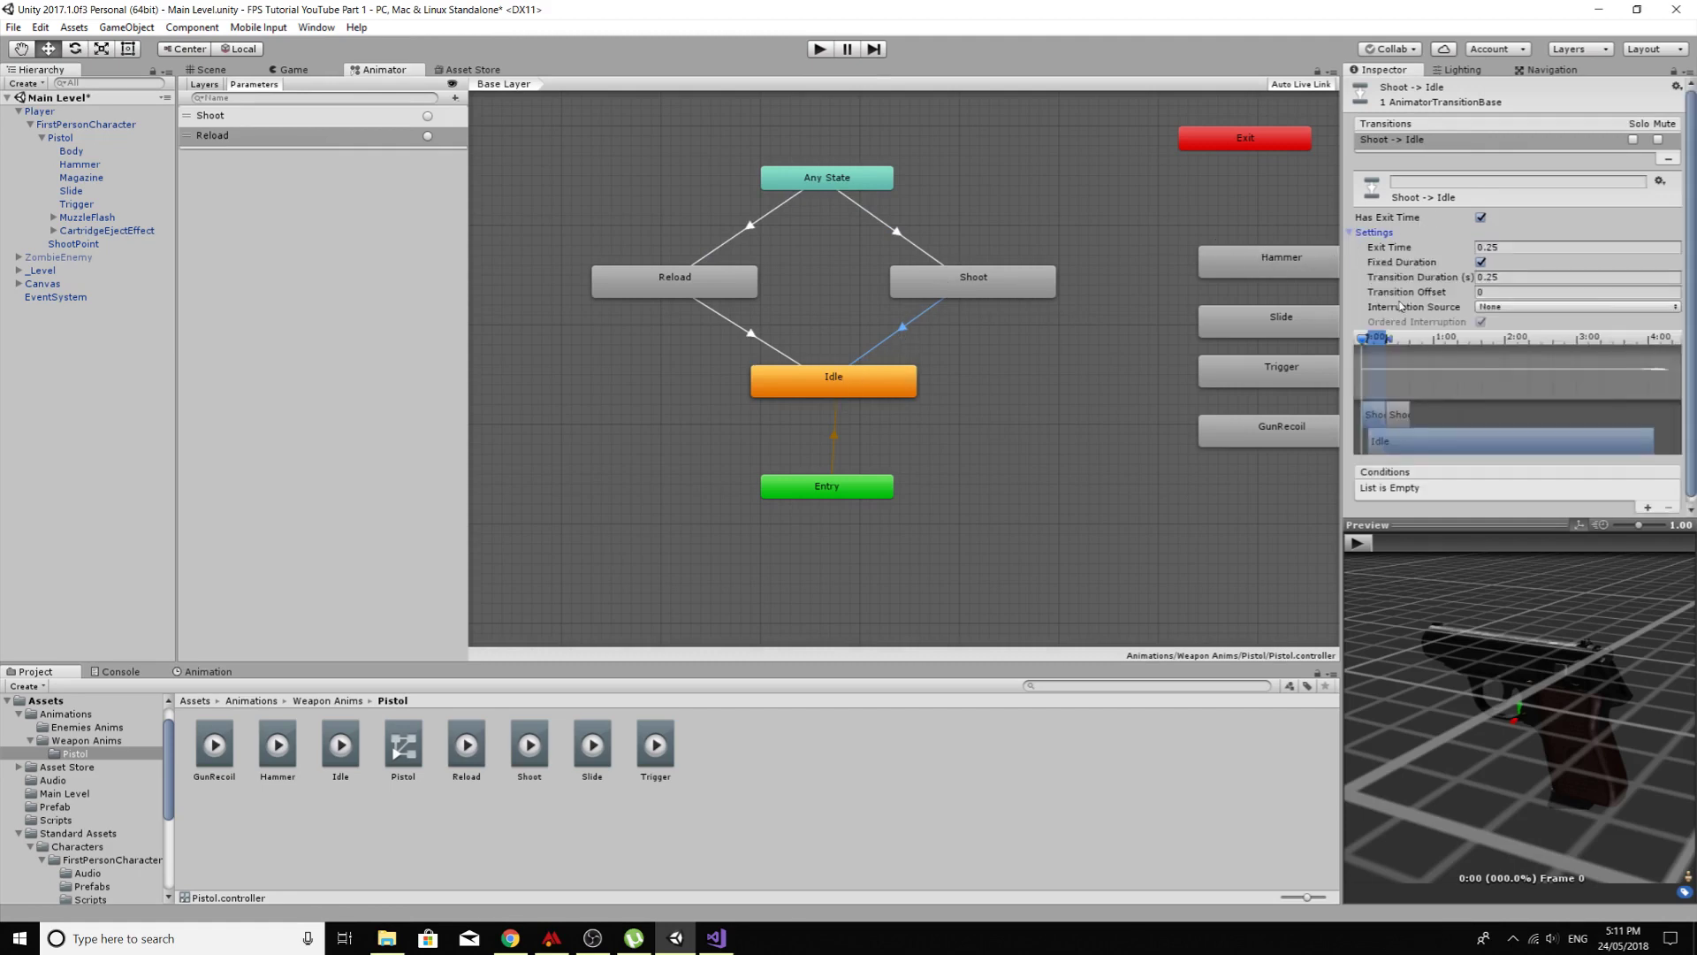
pyautogui.click(1507, 248)
pyautogui.press('BackSpace')
pyautogui.press('BackSpace')
pyautogui.press('BackSpace')
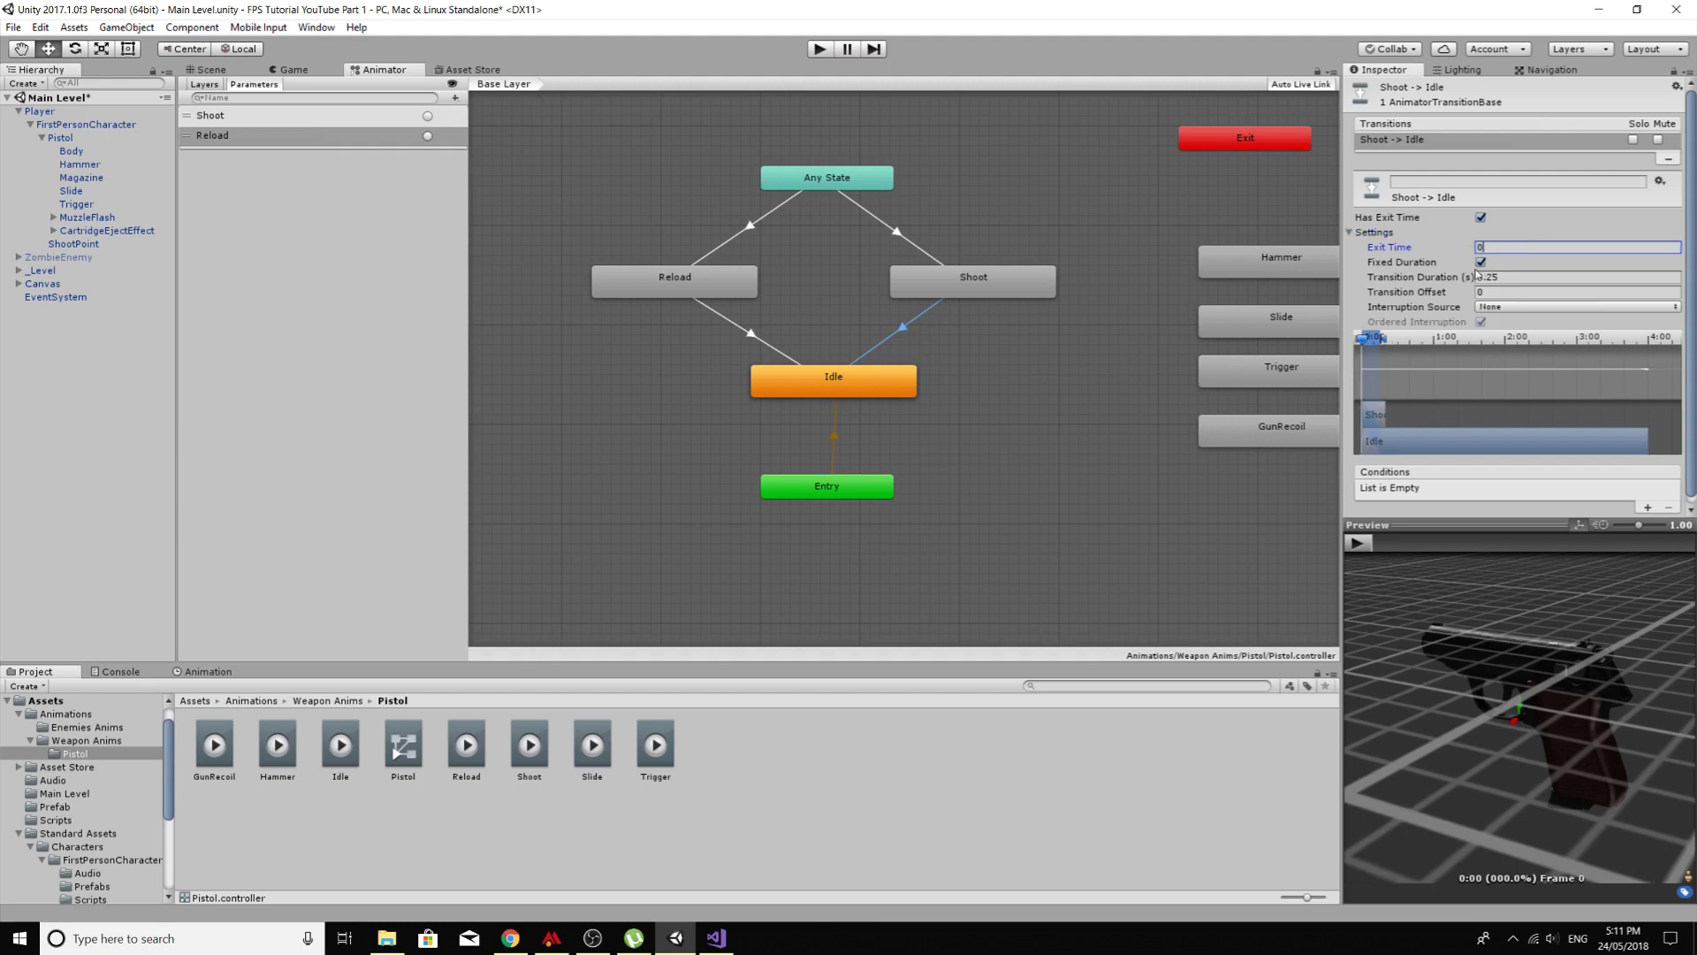
pyautogui.click(1480, 264)
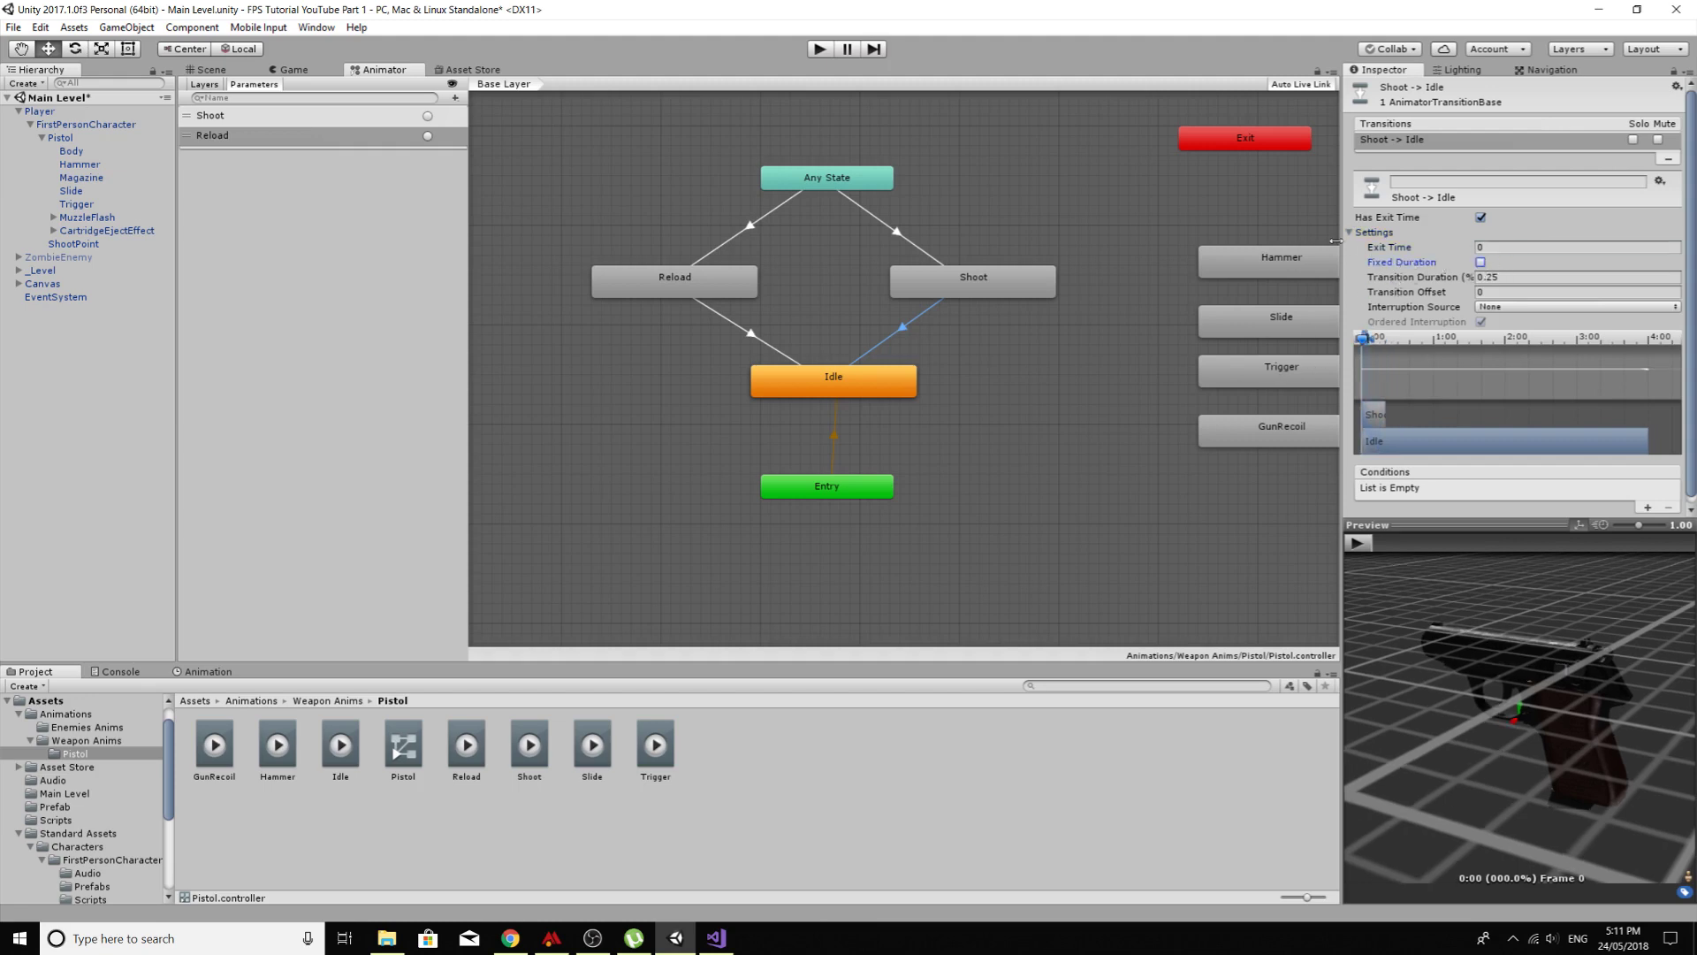
# Step: Give Reload → Idle Exit Time 0 with Fixed Duration off, and save the scene
pyautogui.click(753, 355)
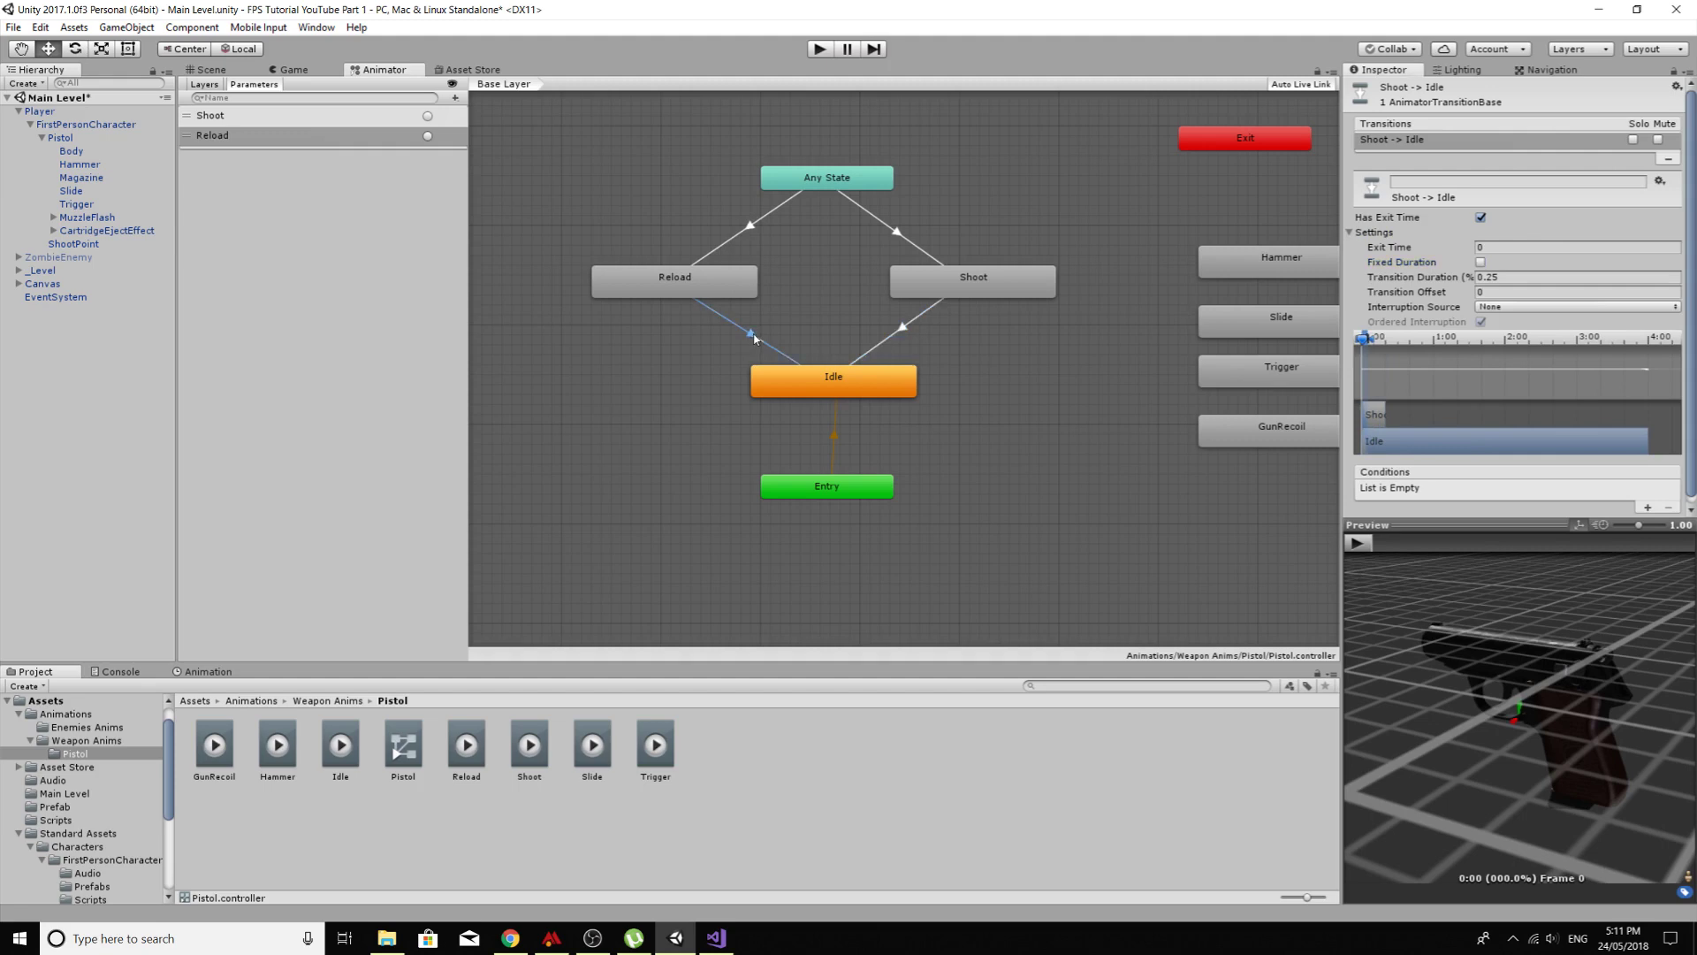
pyautogui.click(1510, 248)
pyautogui.write('0')
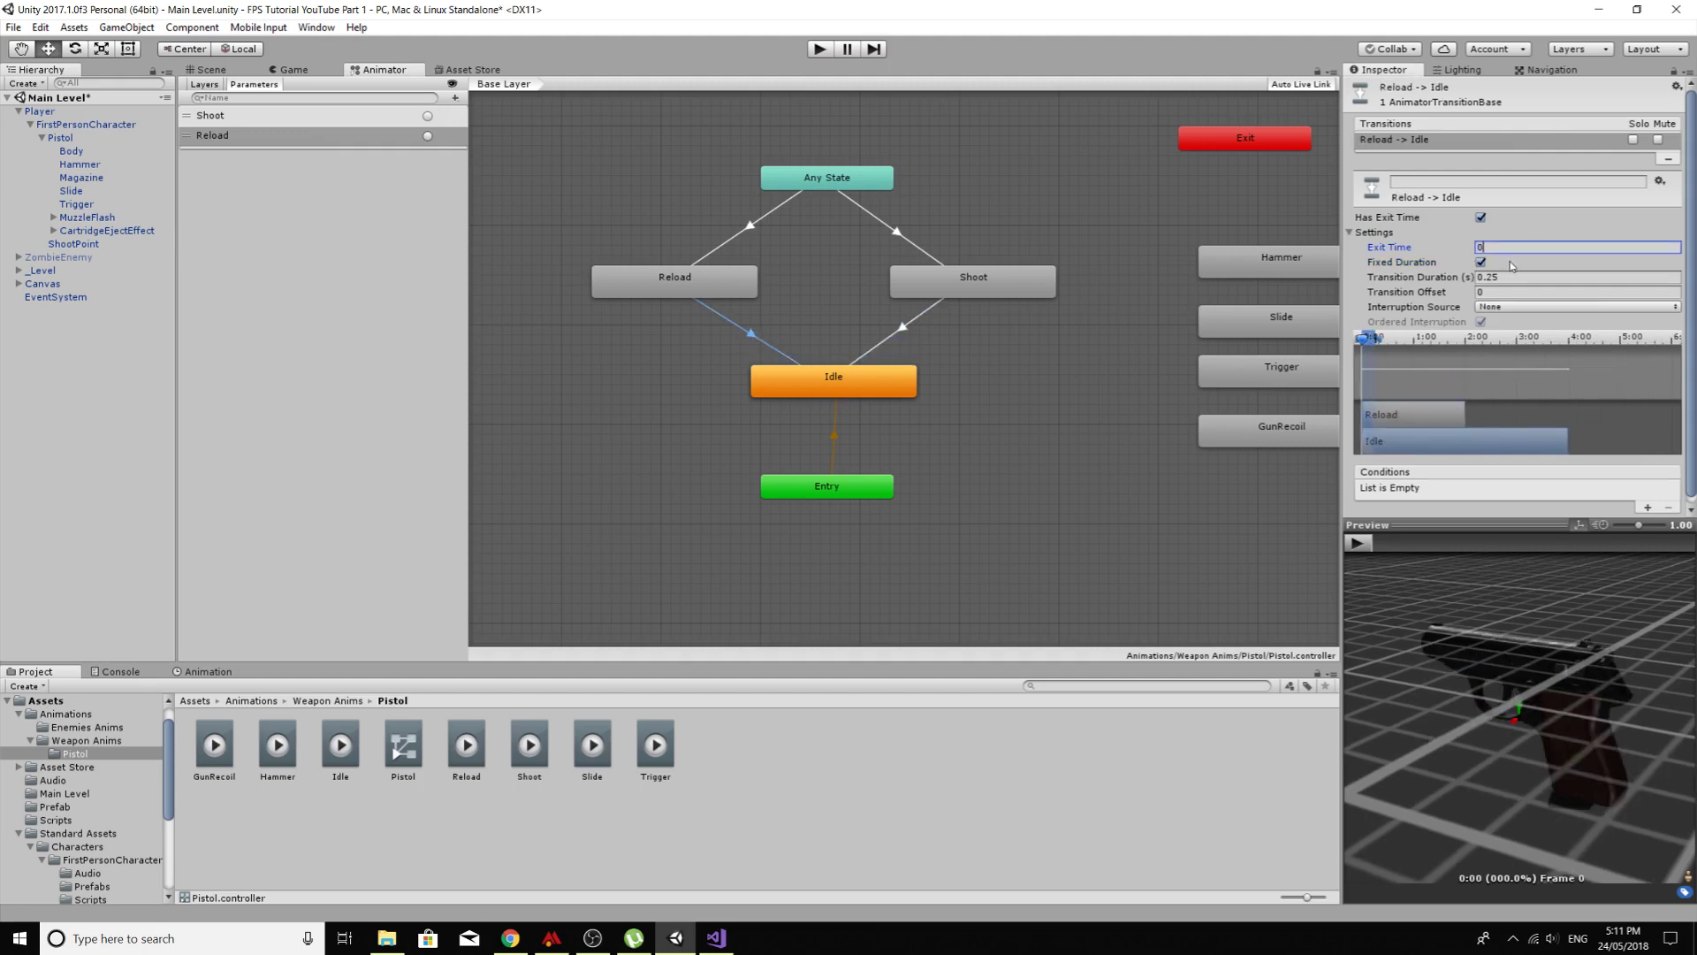
pyautogui.click(1480, 263)
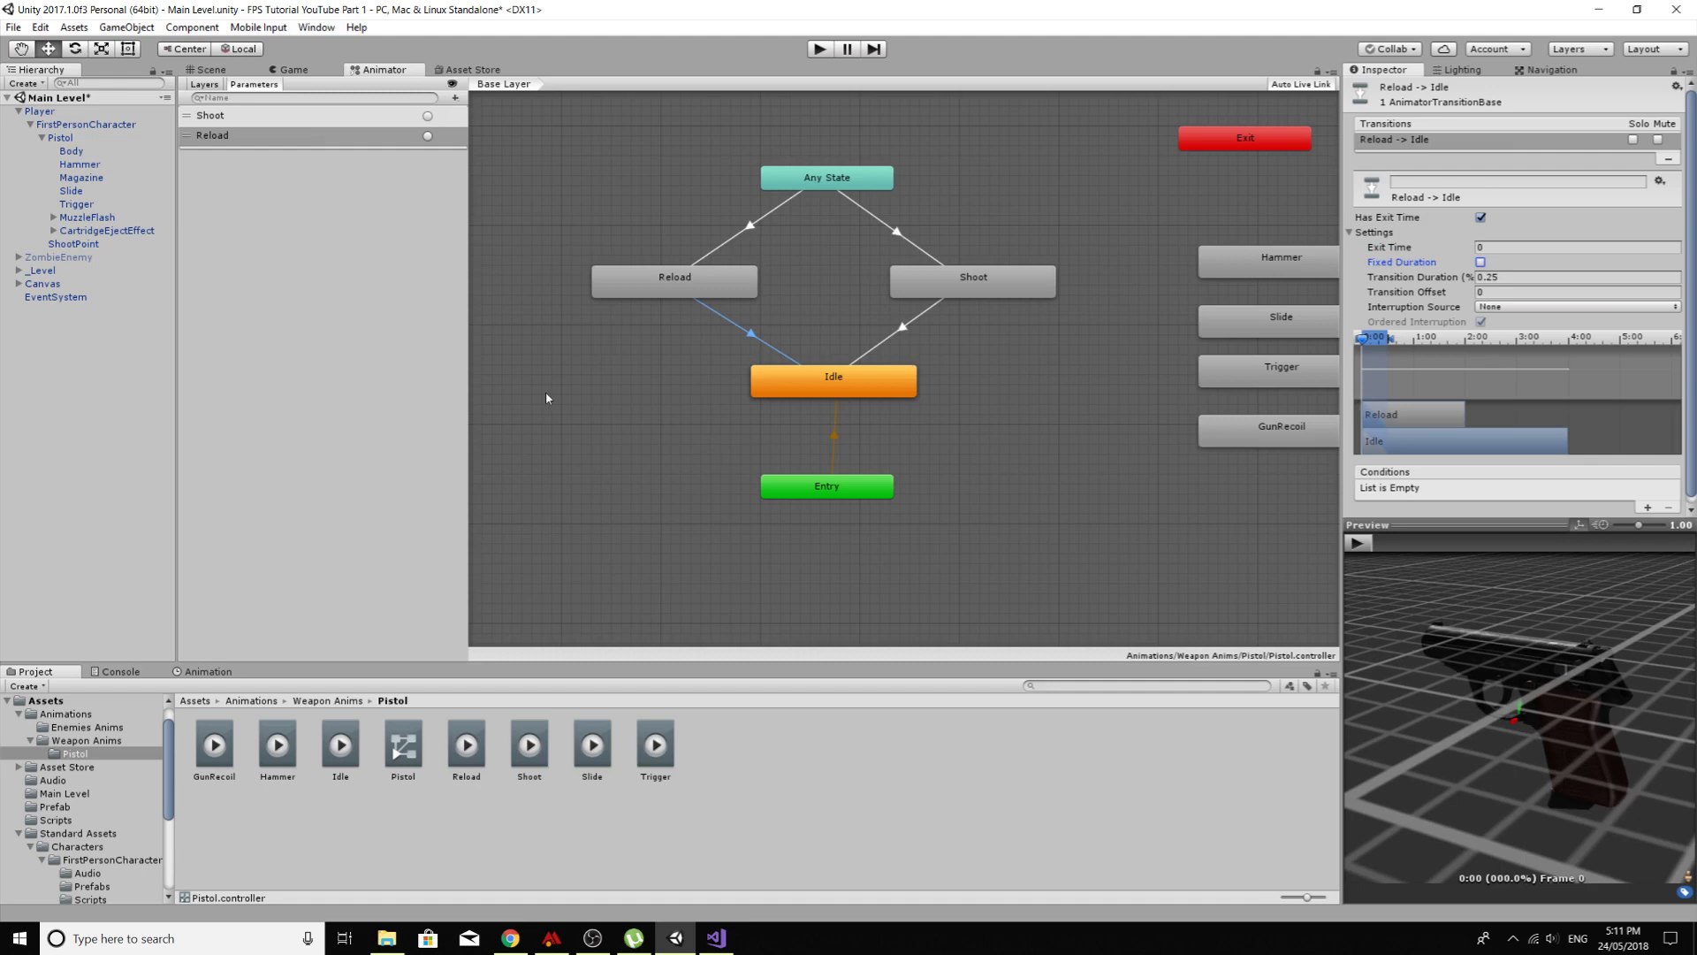
pyautogui.hotkey('ctrl', 's')
pyautogui.moveTo(732, 306)
pyautogui.mouseDown(button='middle')
pyautogui.moveTo(776, 294)
pyautogui.moveTo(750, 297)
pyautogui.mouseUp(button='middle')
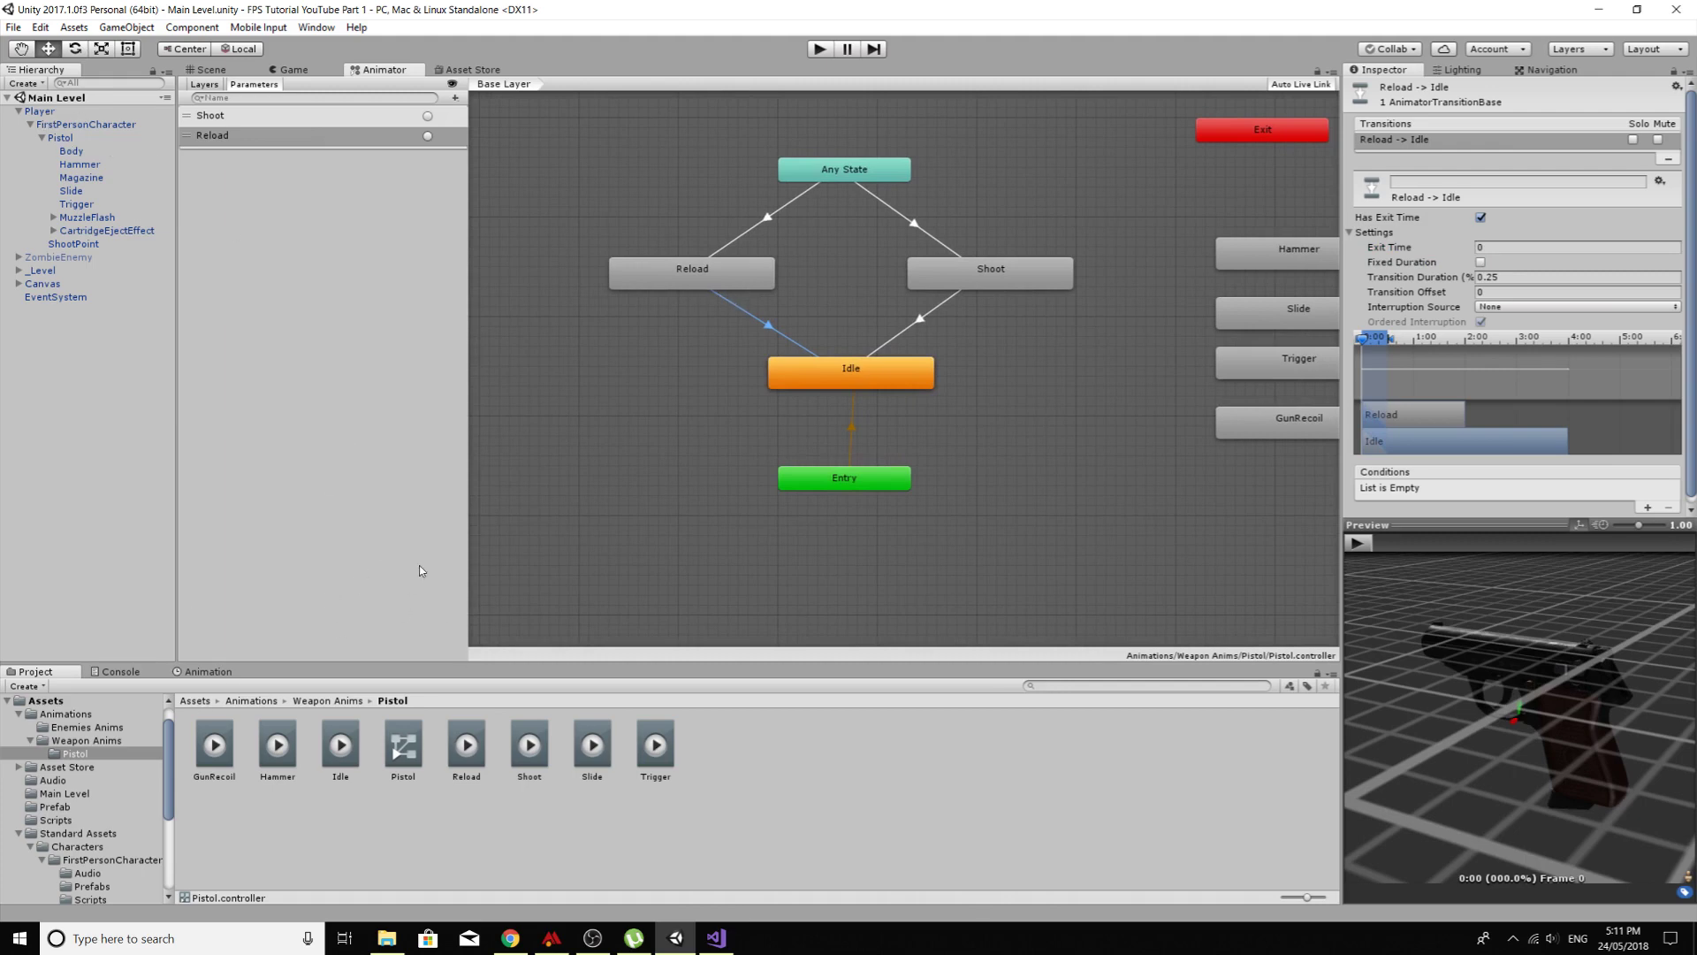
# Step: Show the Pistol's Shoot clip keyframes in the Animation window, then switch to Pistol.cs in Visual Studio
pyautogui.click(62, 138)
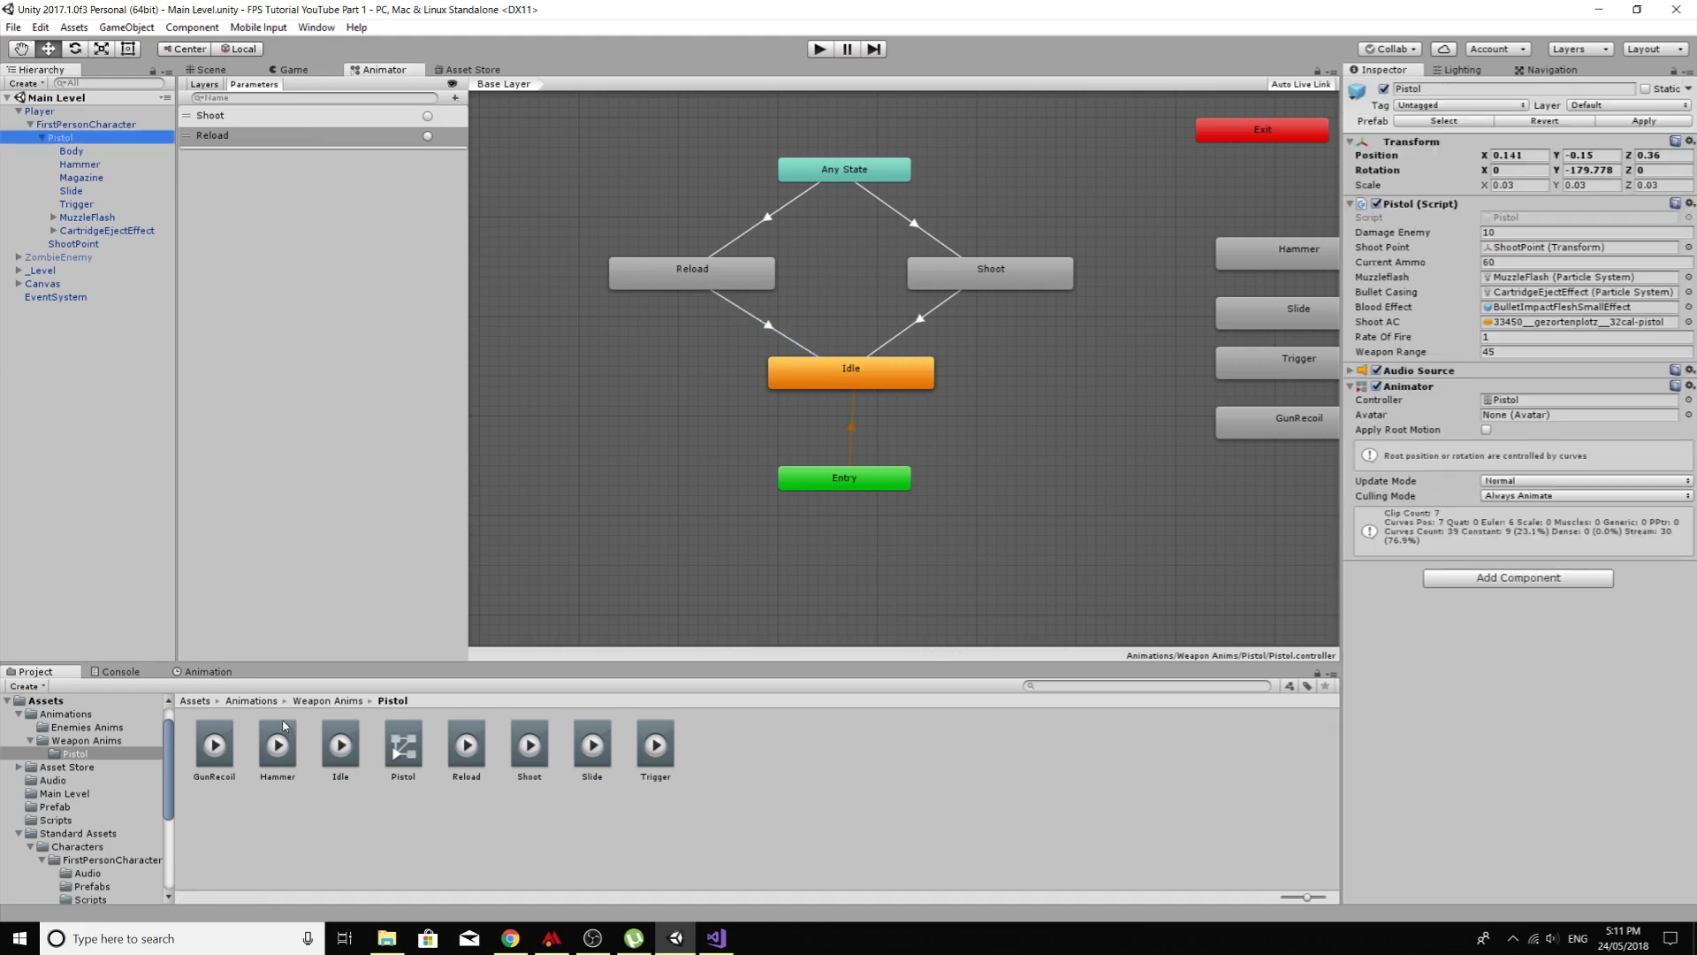
pyautogui.click(209, 671)
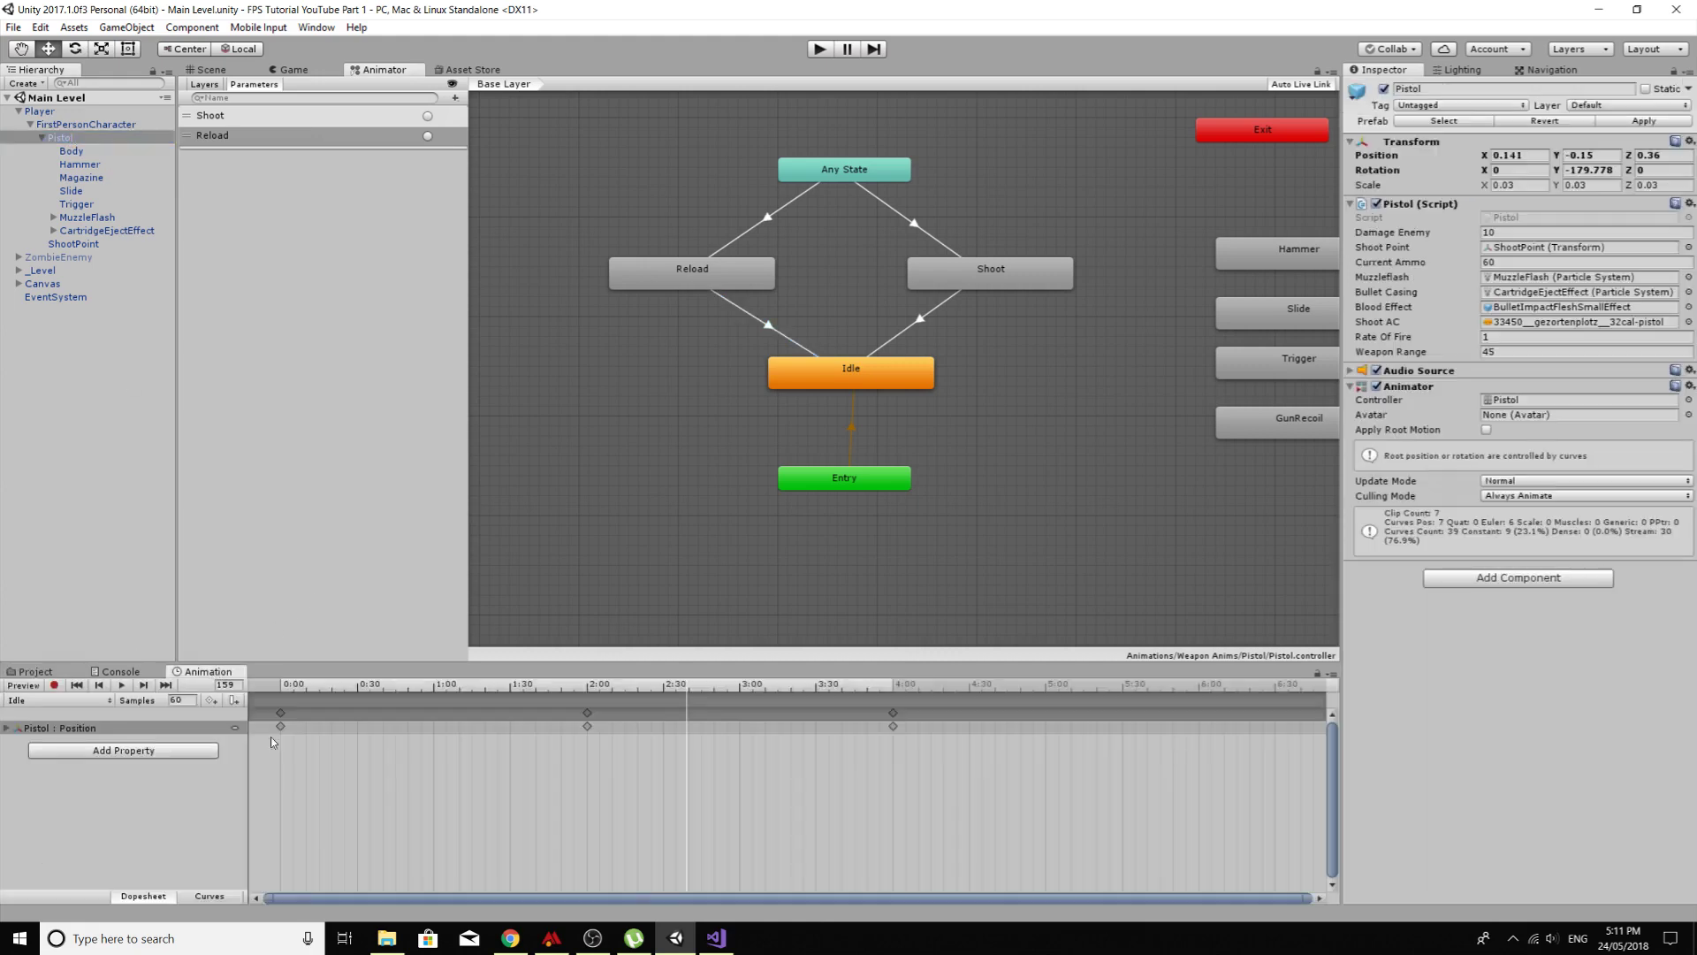
pyautogui.click(59, 700)
pyautogui.click(129, 812)
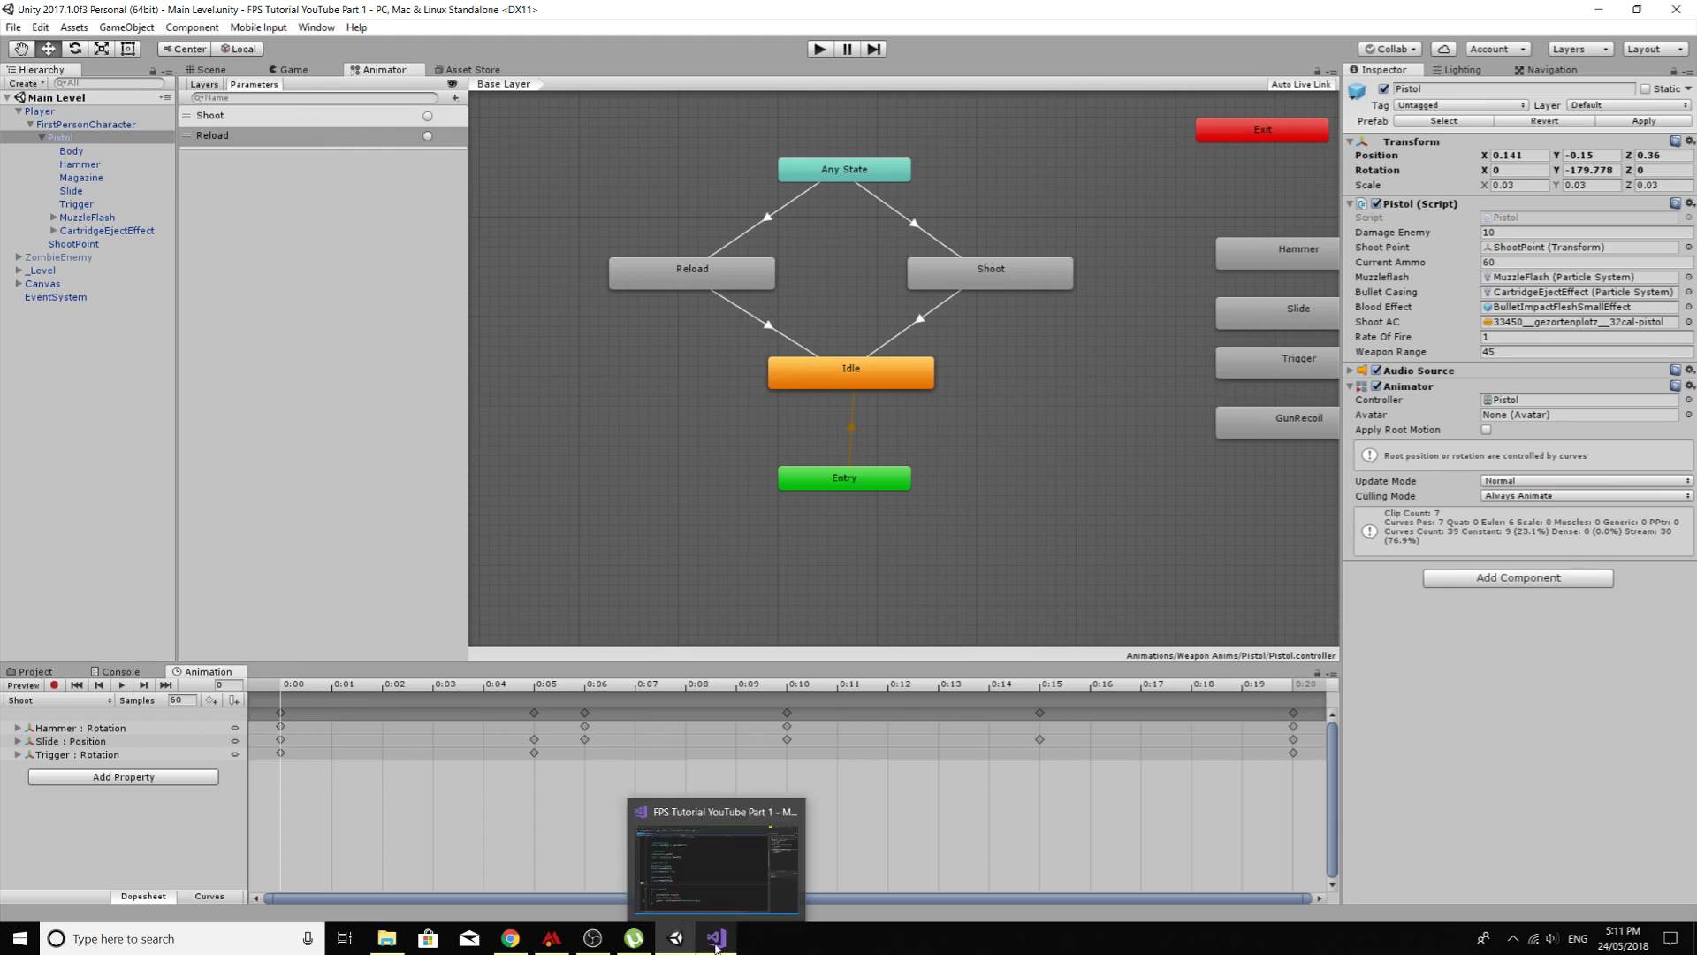
pyautogui.hotkey('alt', 'Tab')
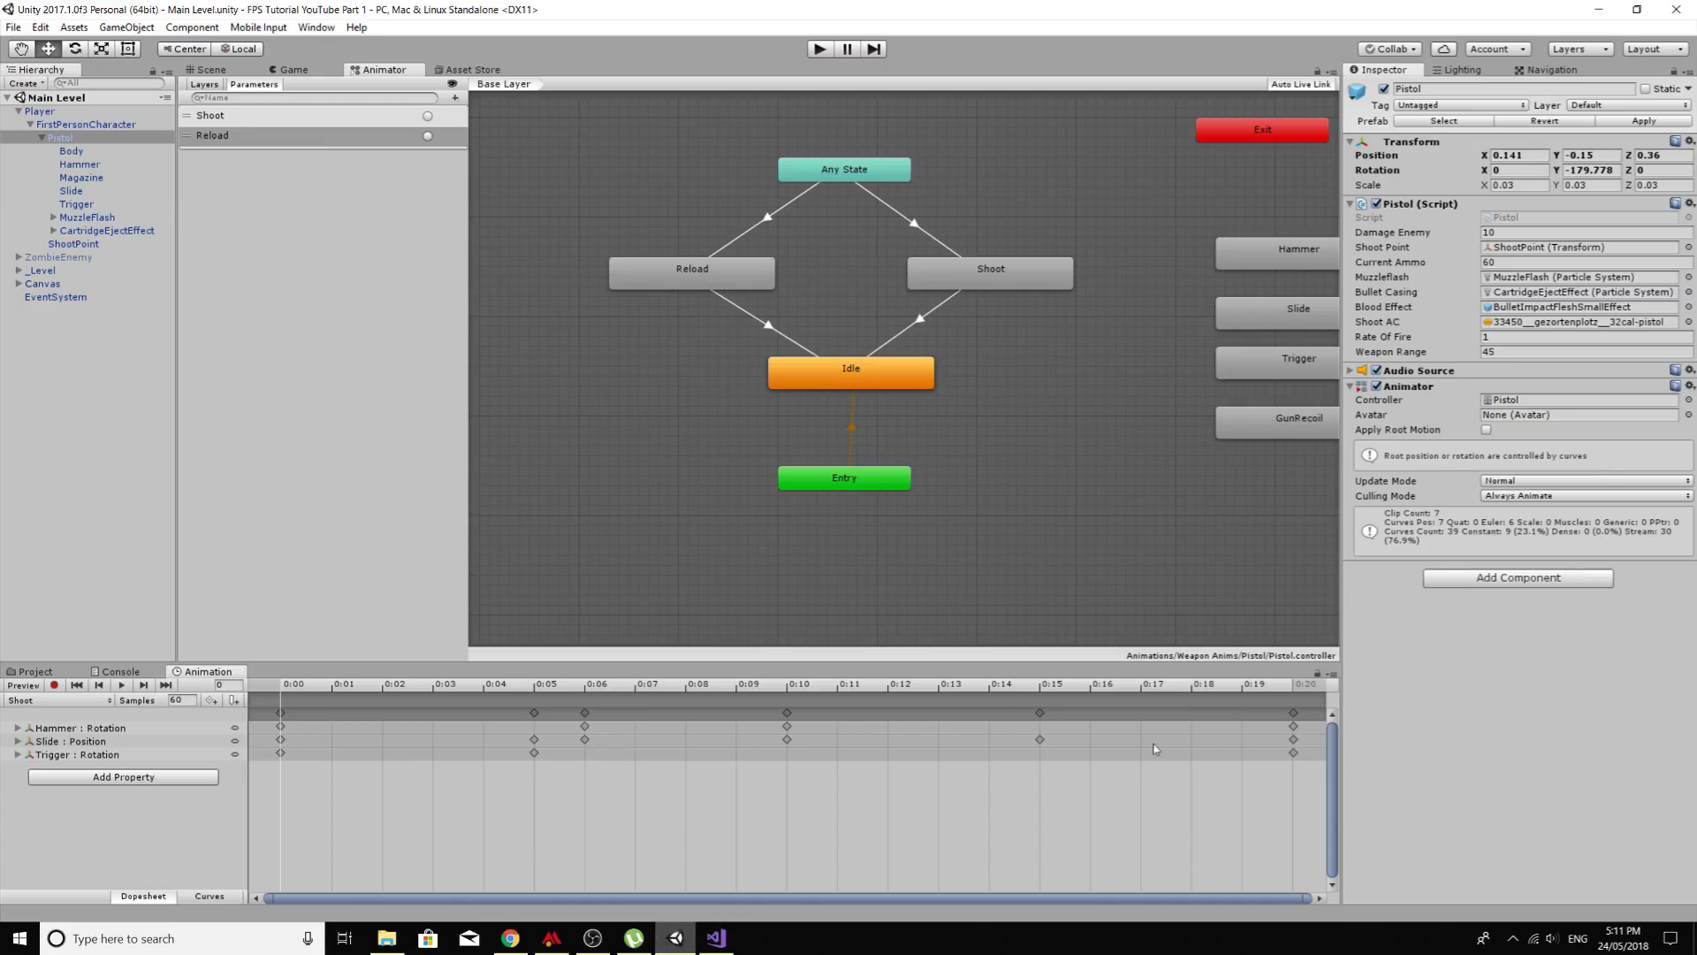
# Step: Declare an 'Animator anim;' field below weaponRange in Pistol.cs
pyautogui.click(675, 937)
pyautogui.click(716, 937)
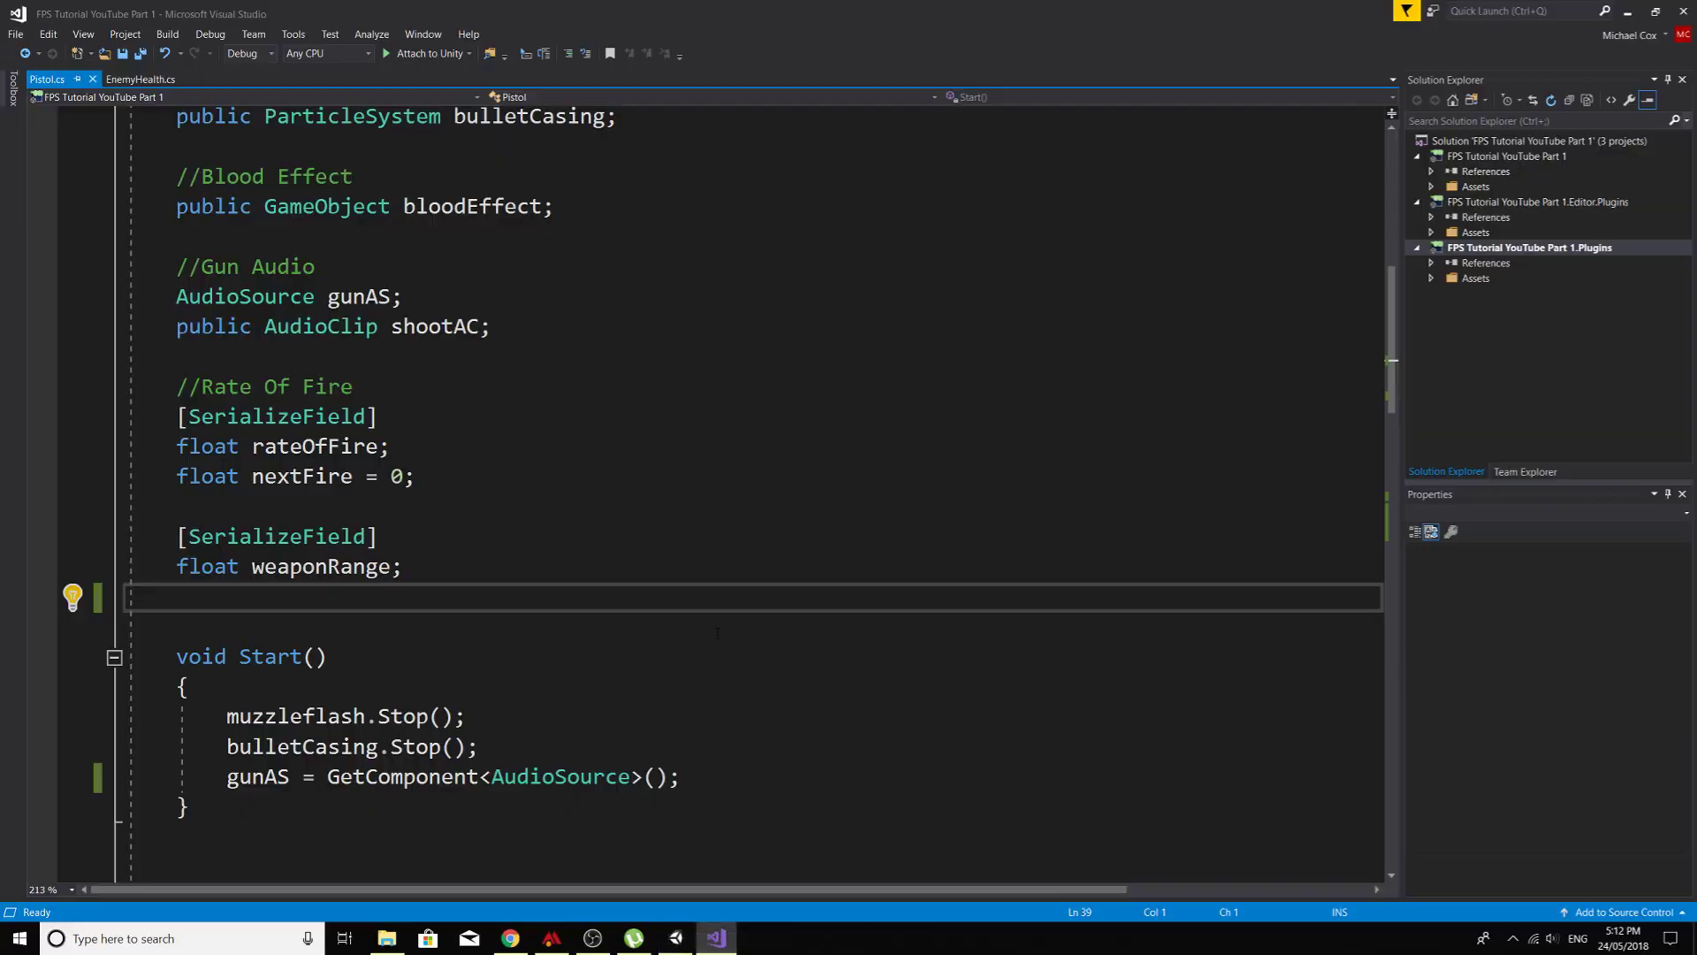
pyautogui.press('Tab')
pyautogui.press('Return')
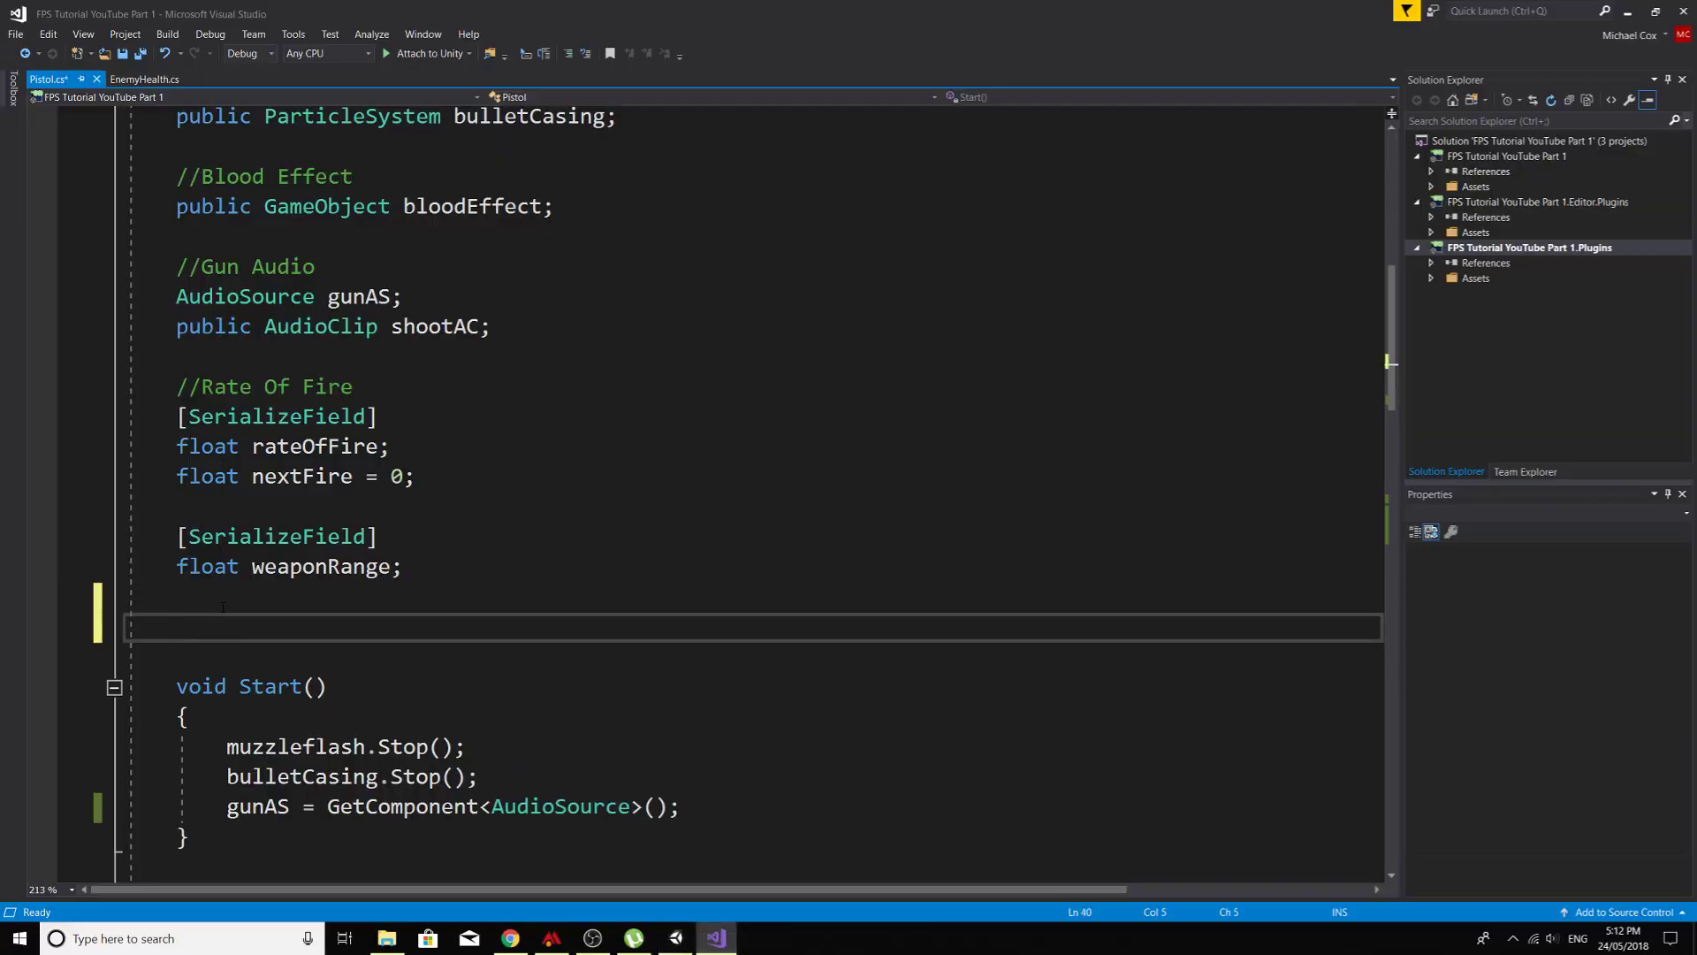
pyautogui.write('animat')
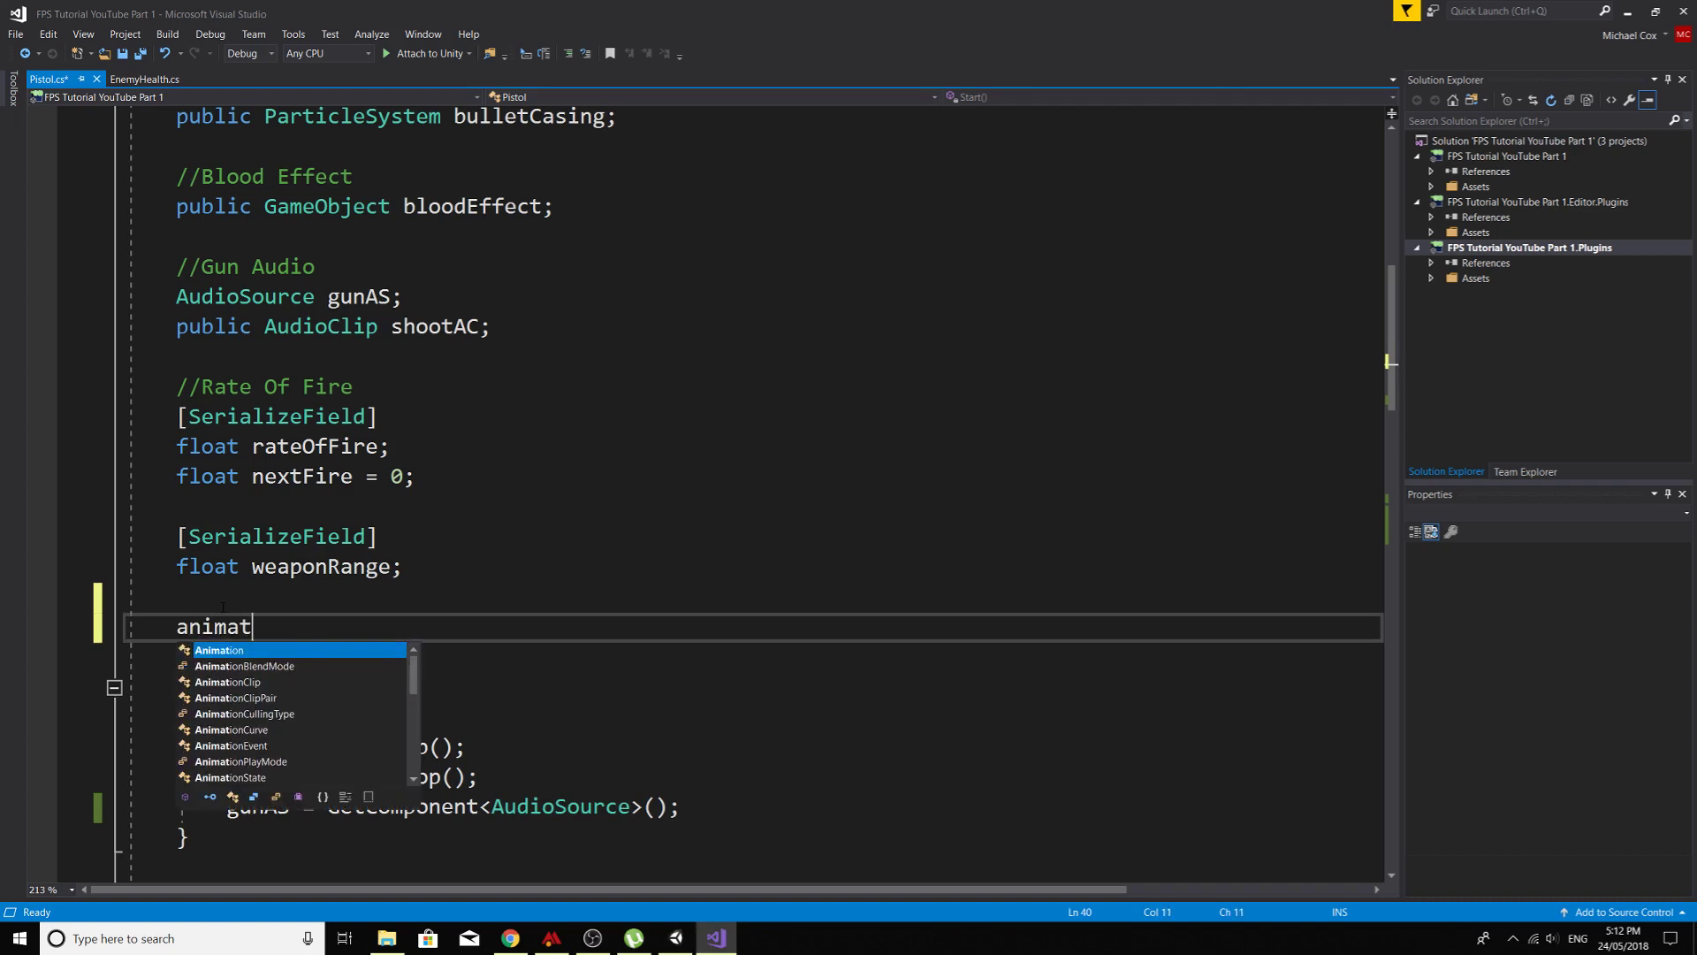
pyautogui.write('or ')
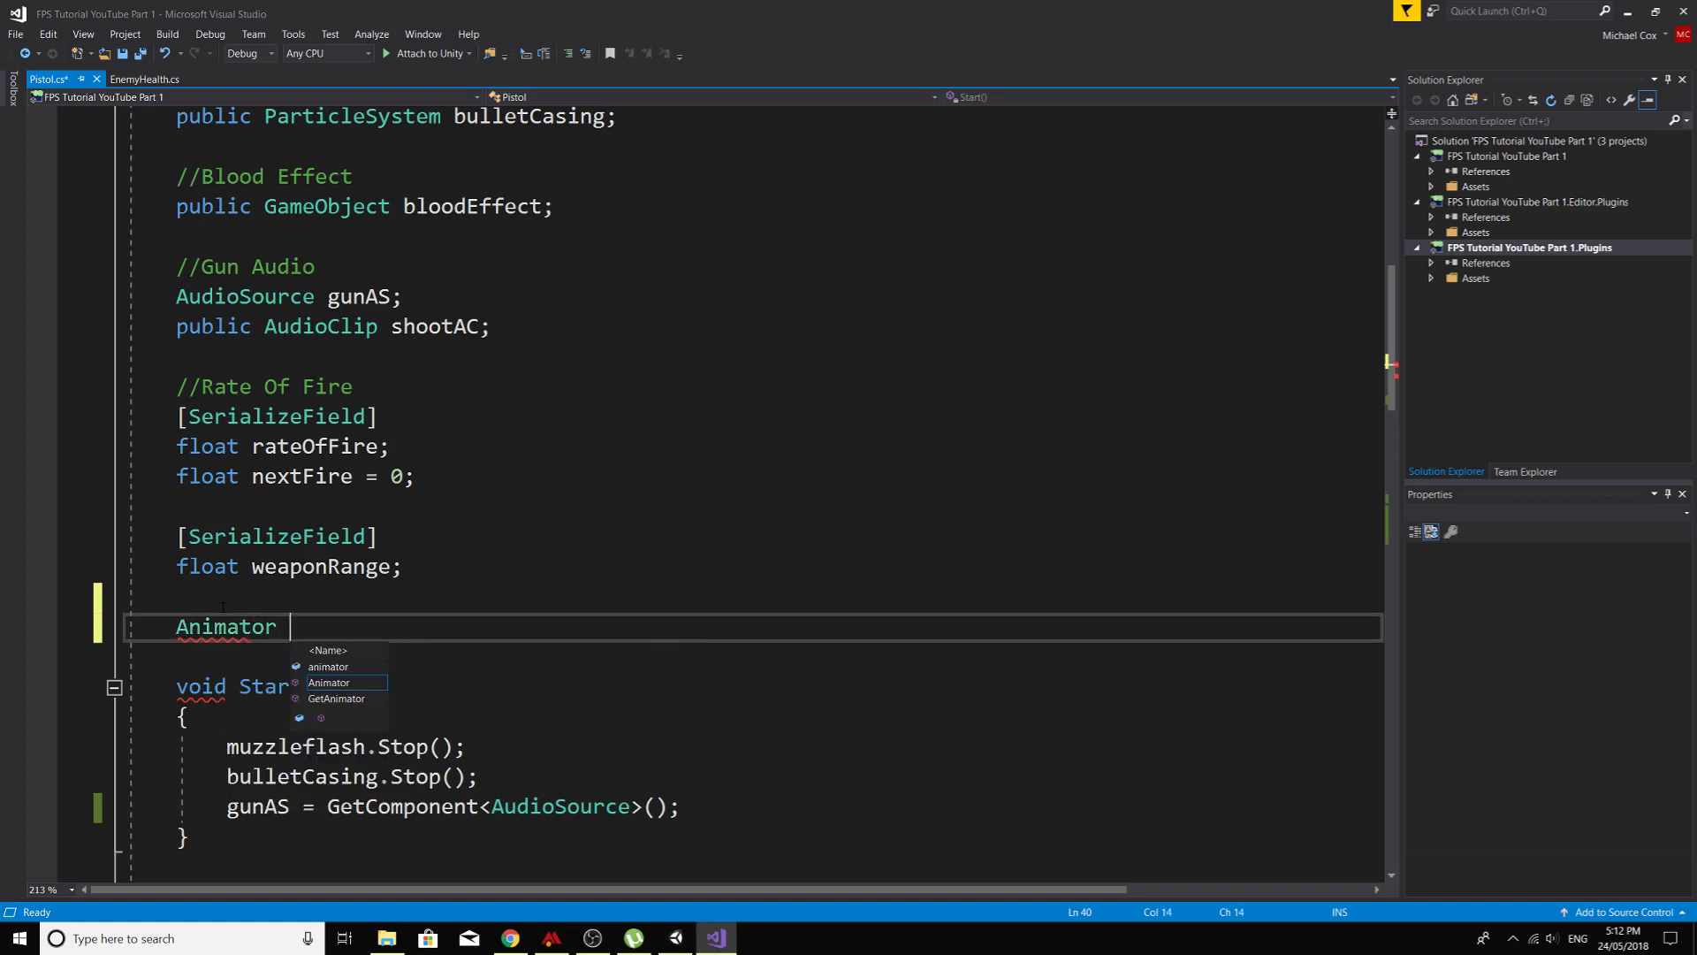
pyautogui.write('anu')
pyautogui.press('BackSpace')
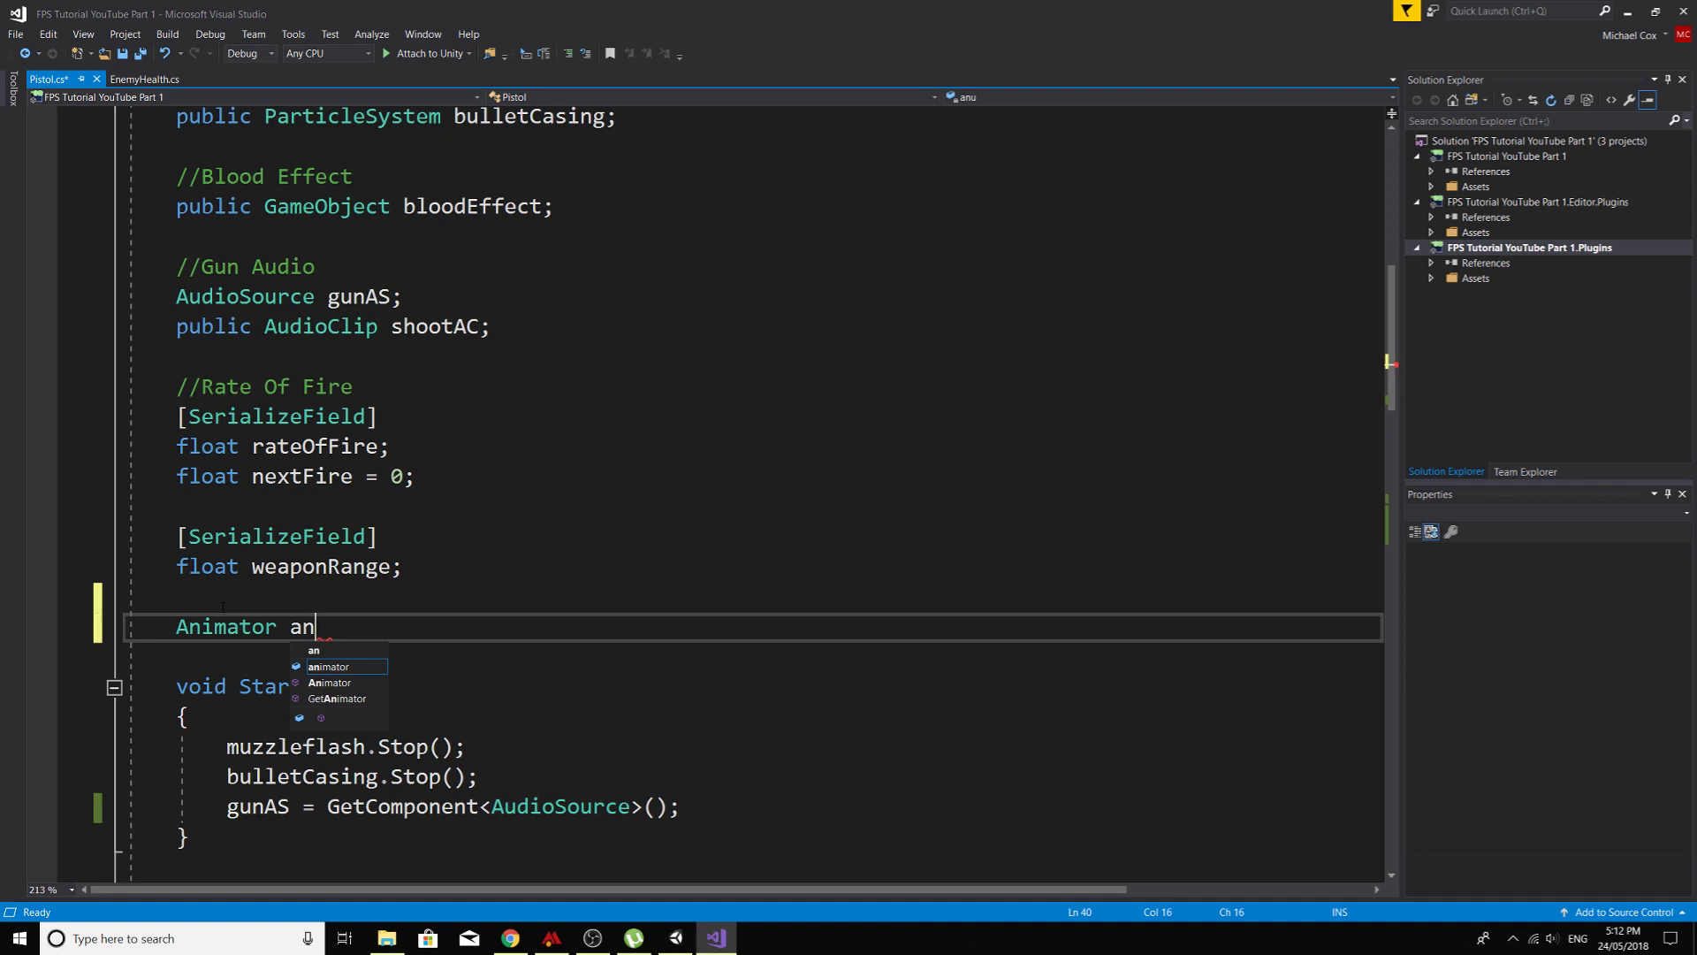
pyautogui.write("im'")
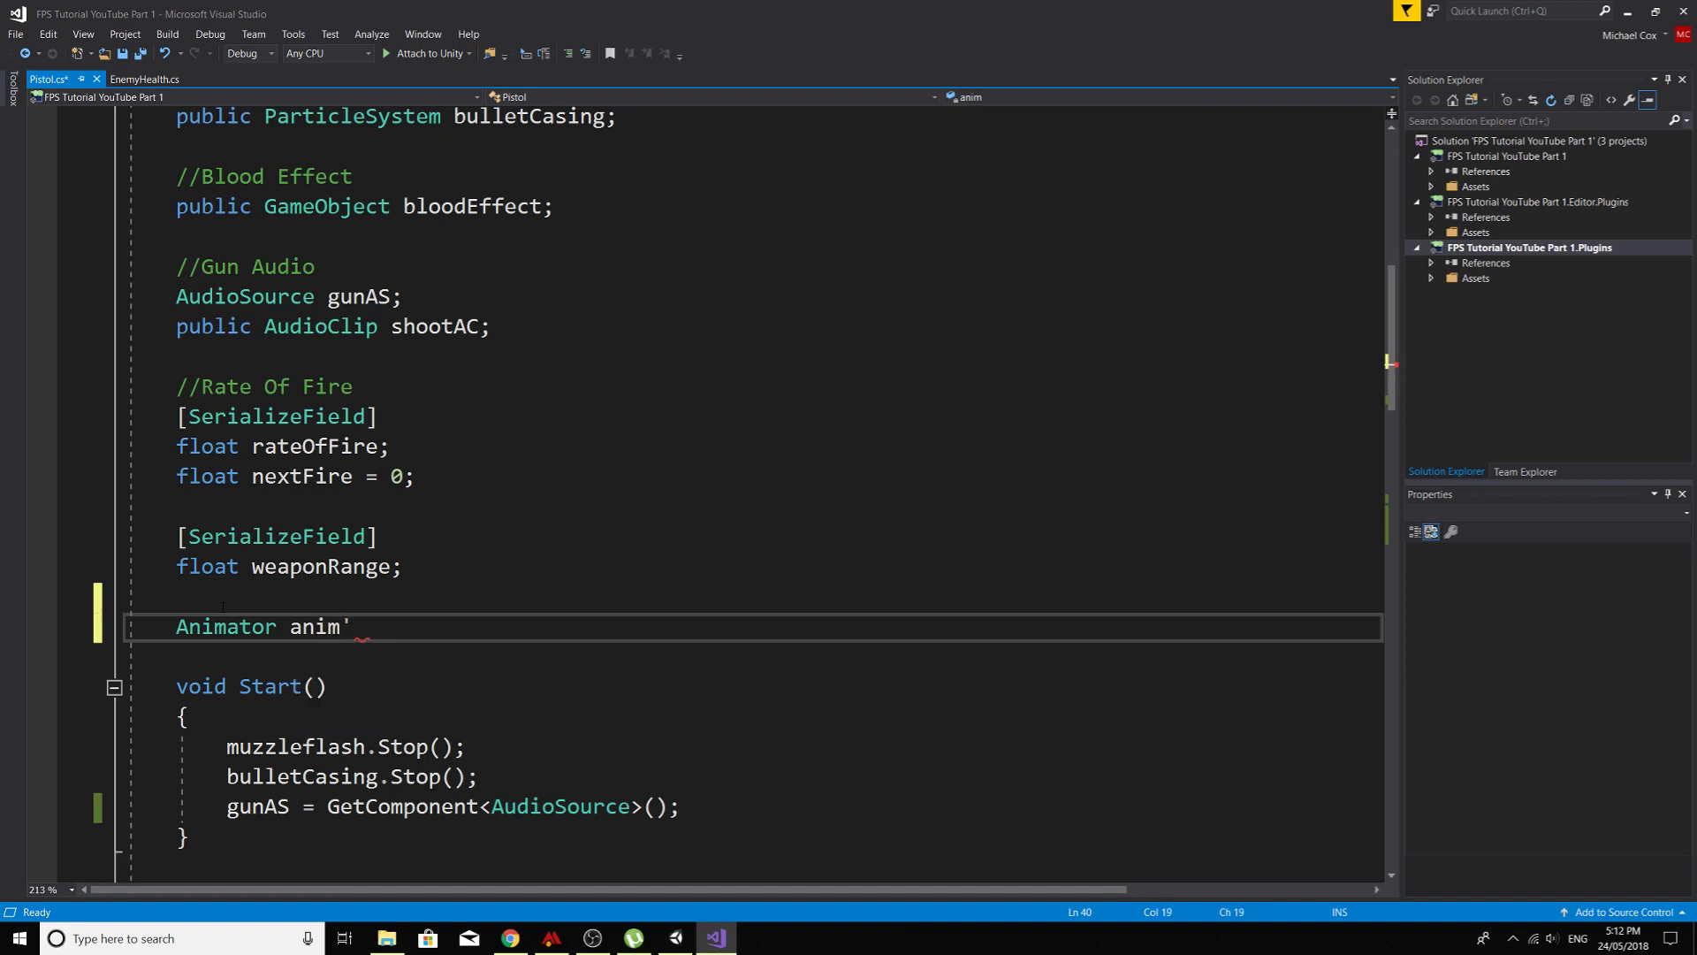
pyautogui.press('BackSpace')
pyautogui.write(';')
# Step: In Start(), add 'anim = GetComponent<Animator>();' below the gunAS line
pyautogui.scroll(-2, 578, 530)
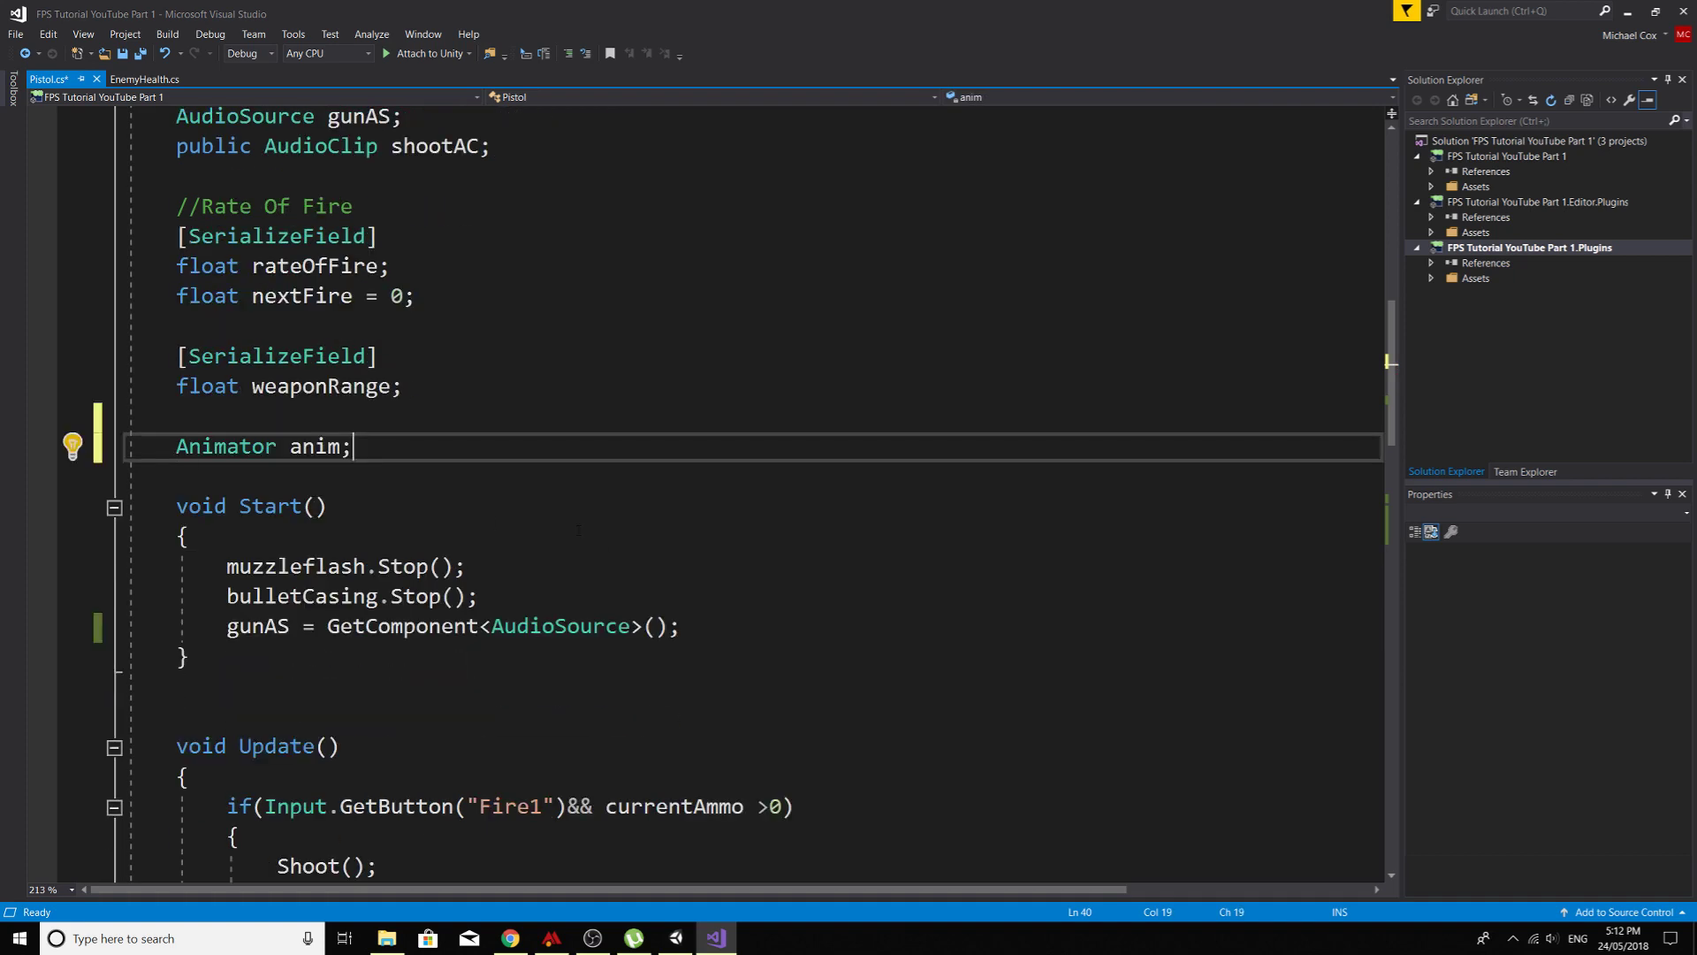
pyautogui.click(696, 639)
pyautogui.press('Return')
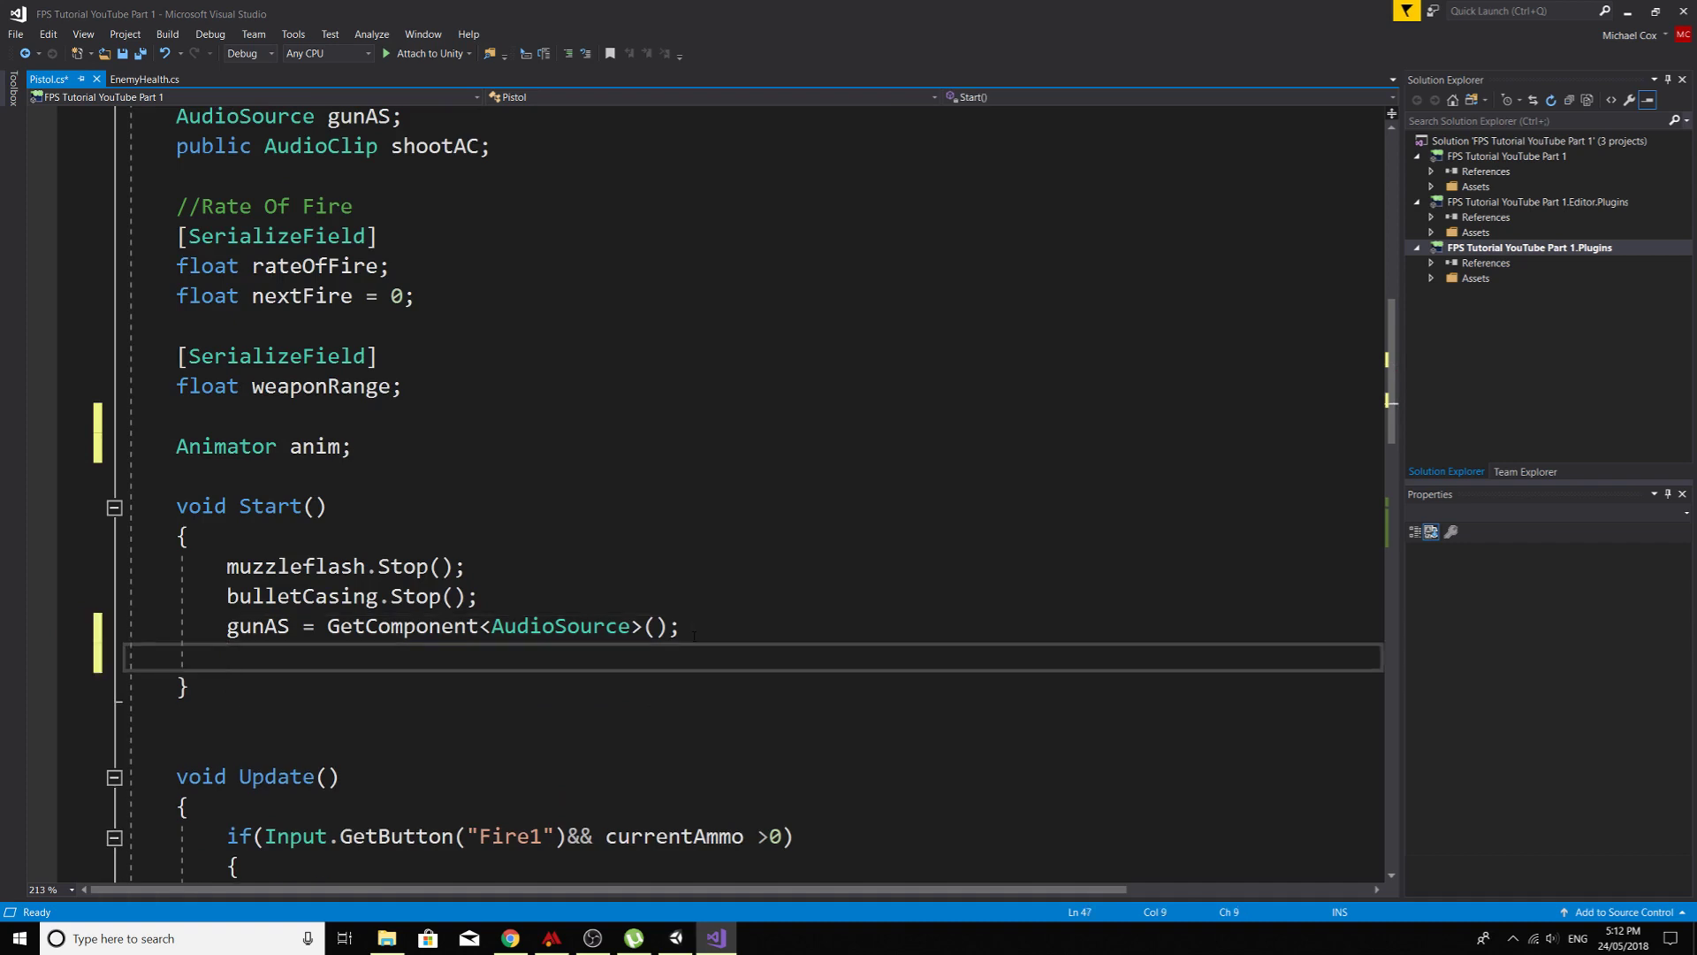
pyautogui.write('anim = getcom')
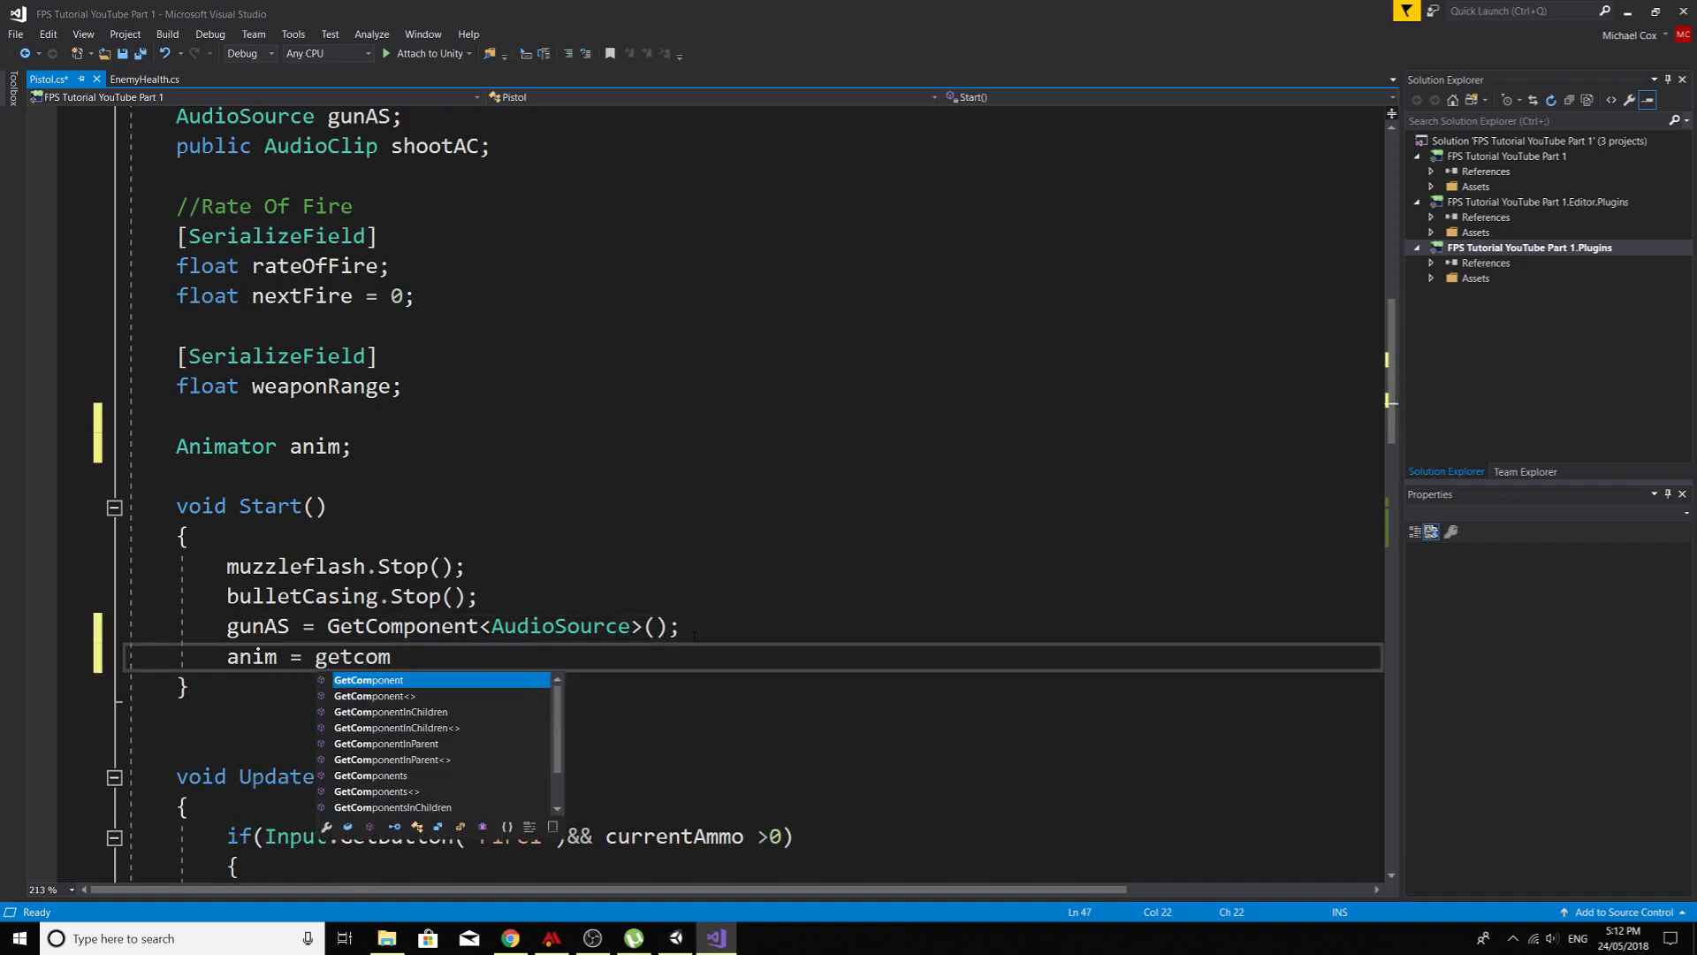
pyautogui.write('<an')
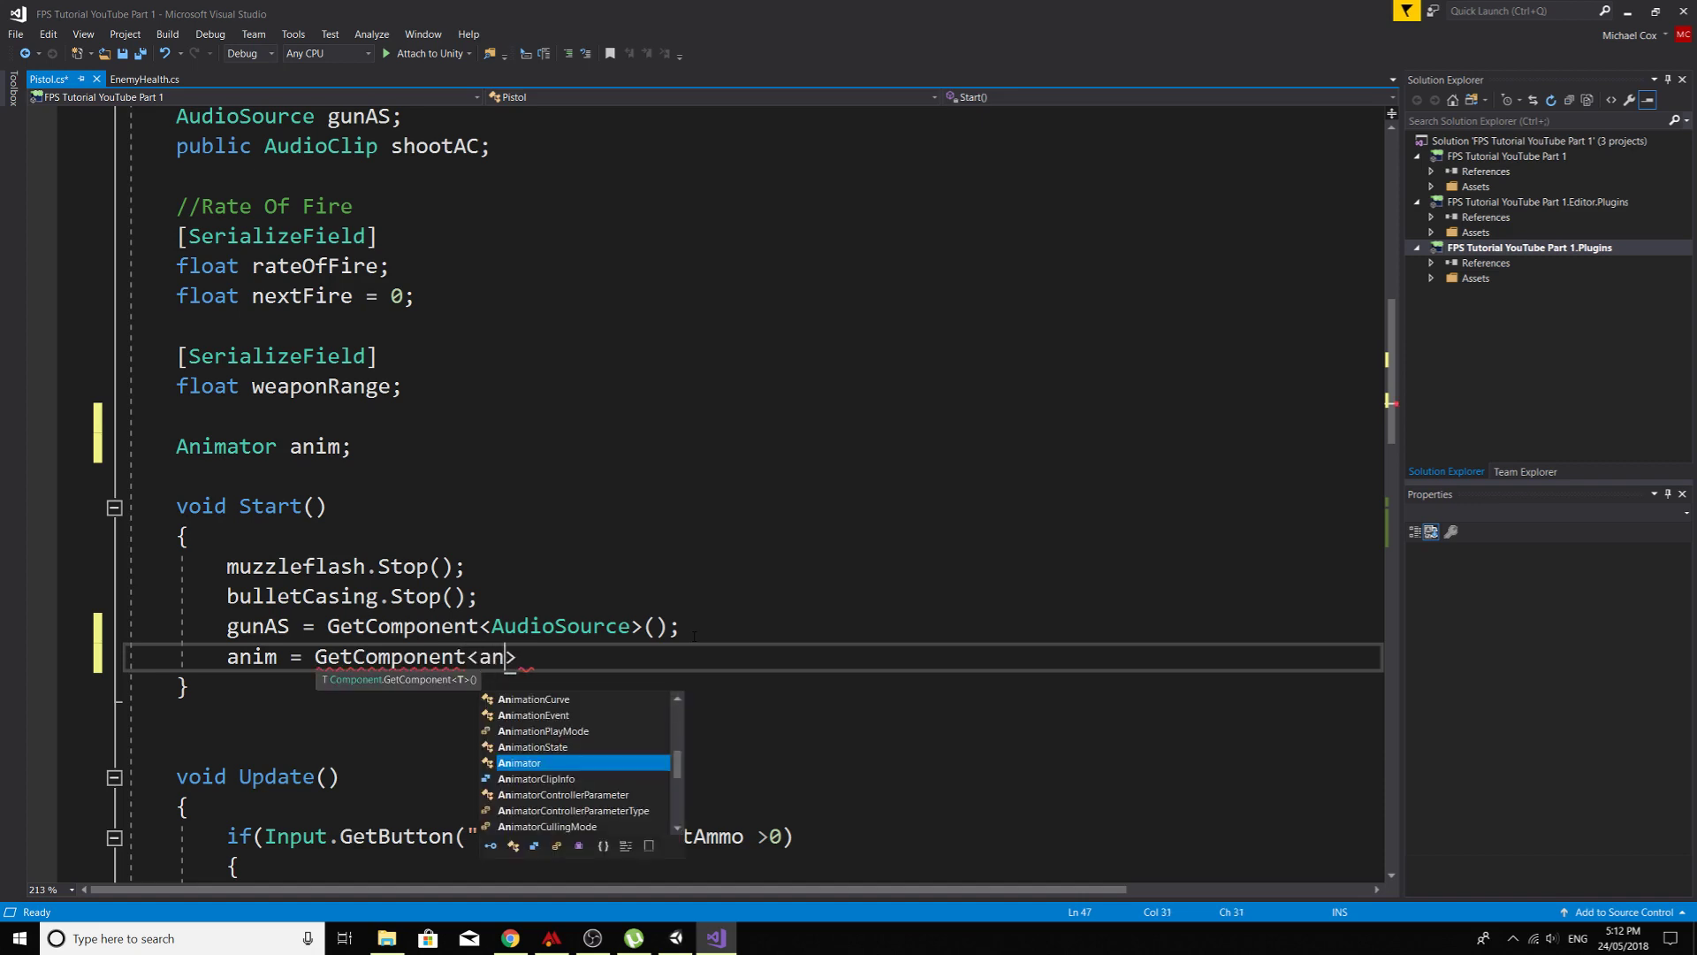
pyautogui.write('ima')
pyautogui.write('>();')
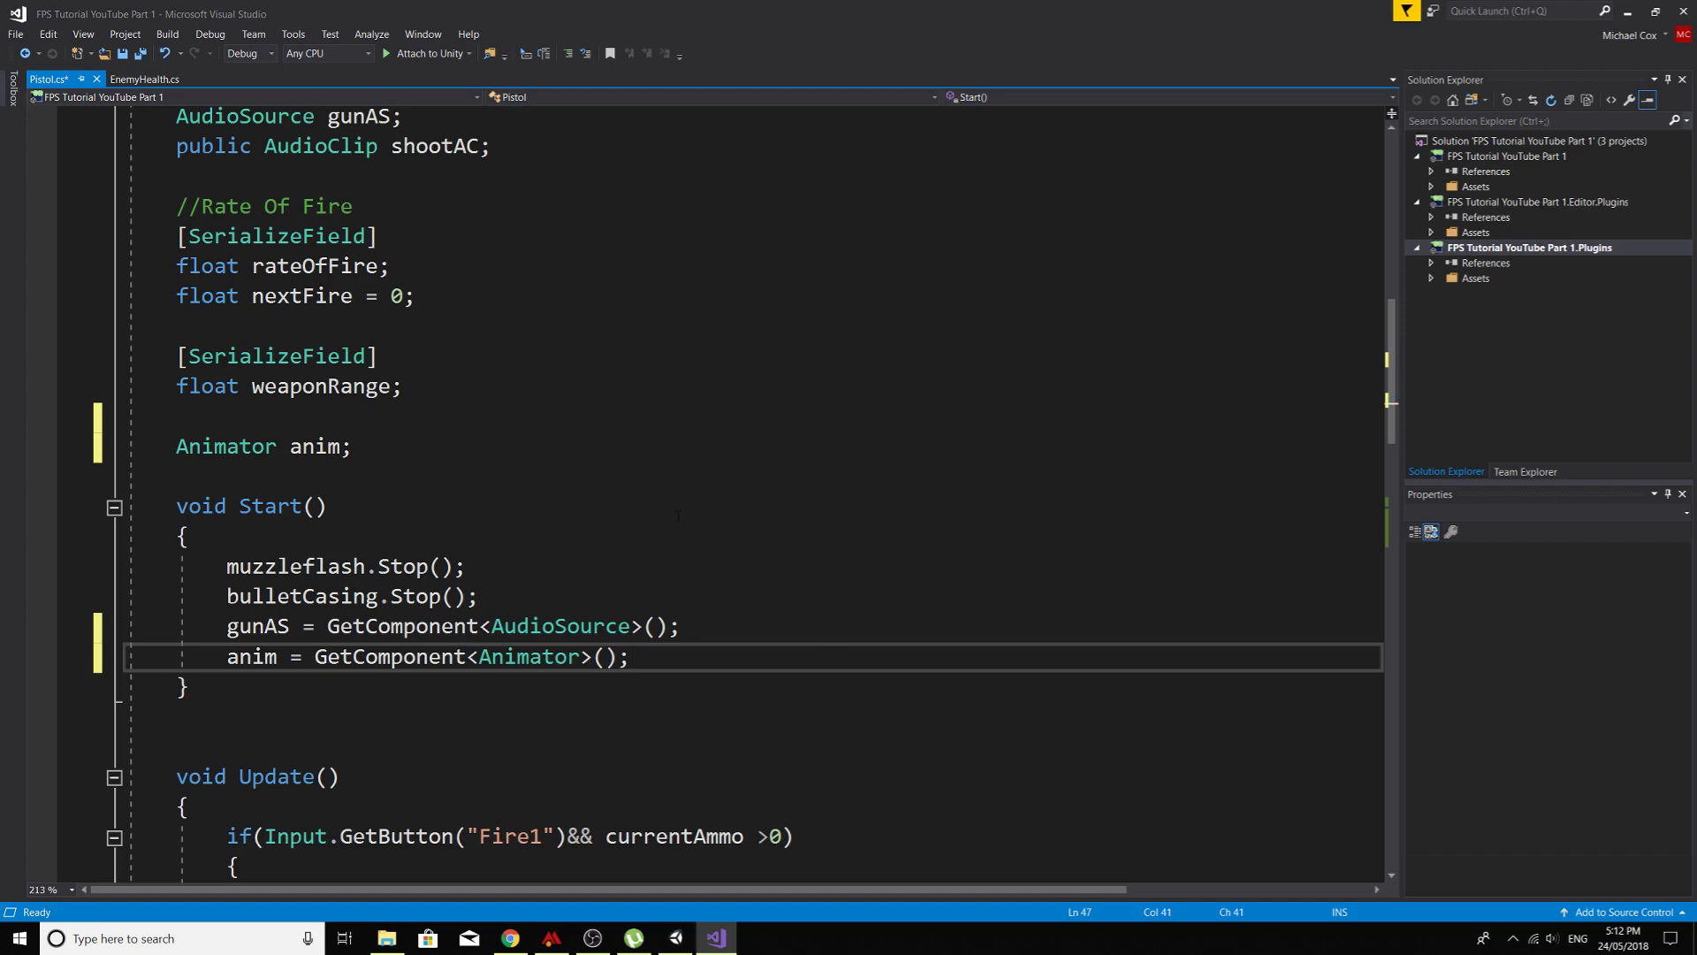
pyautogui.scroll(-7, 672, 539)
# Step: Add 'nextFire = 0f;' above the nextFire update in Shoot()
pyautogui.scroll(-2, 669, 529)
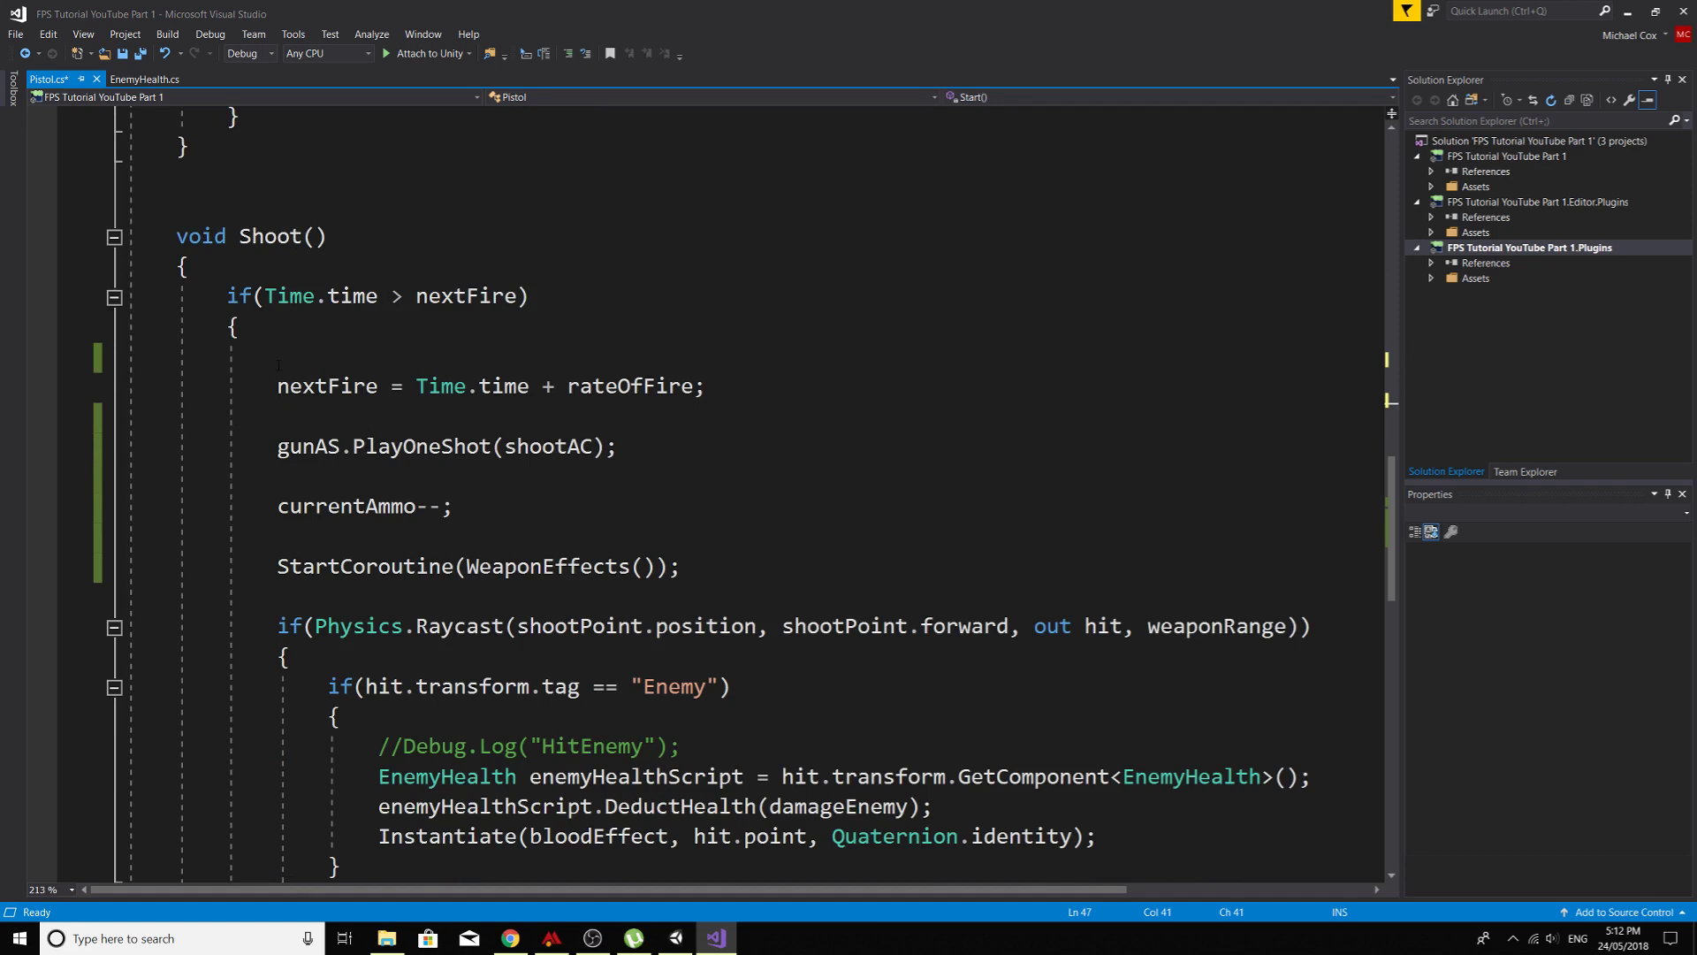
pyautogui.click(341, 355)
pyautogui.write('next')
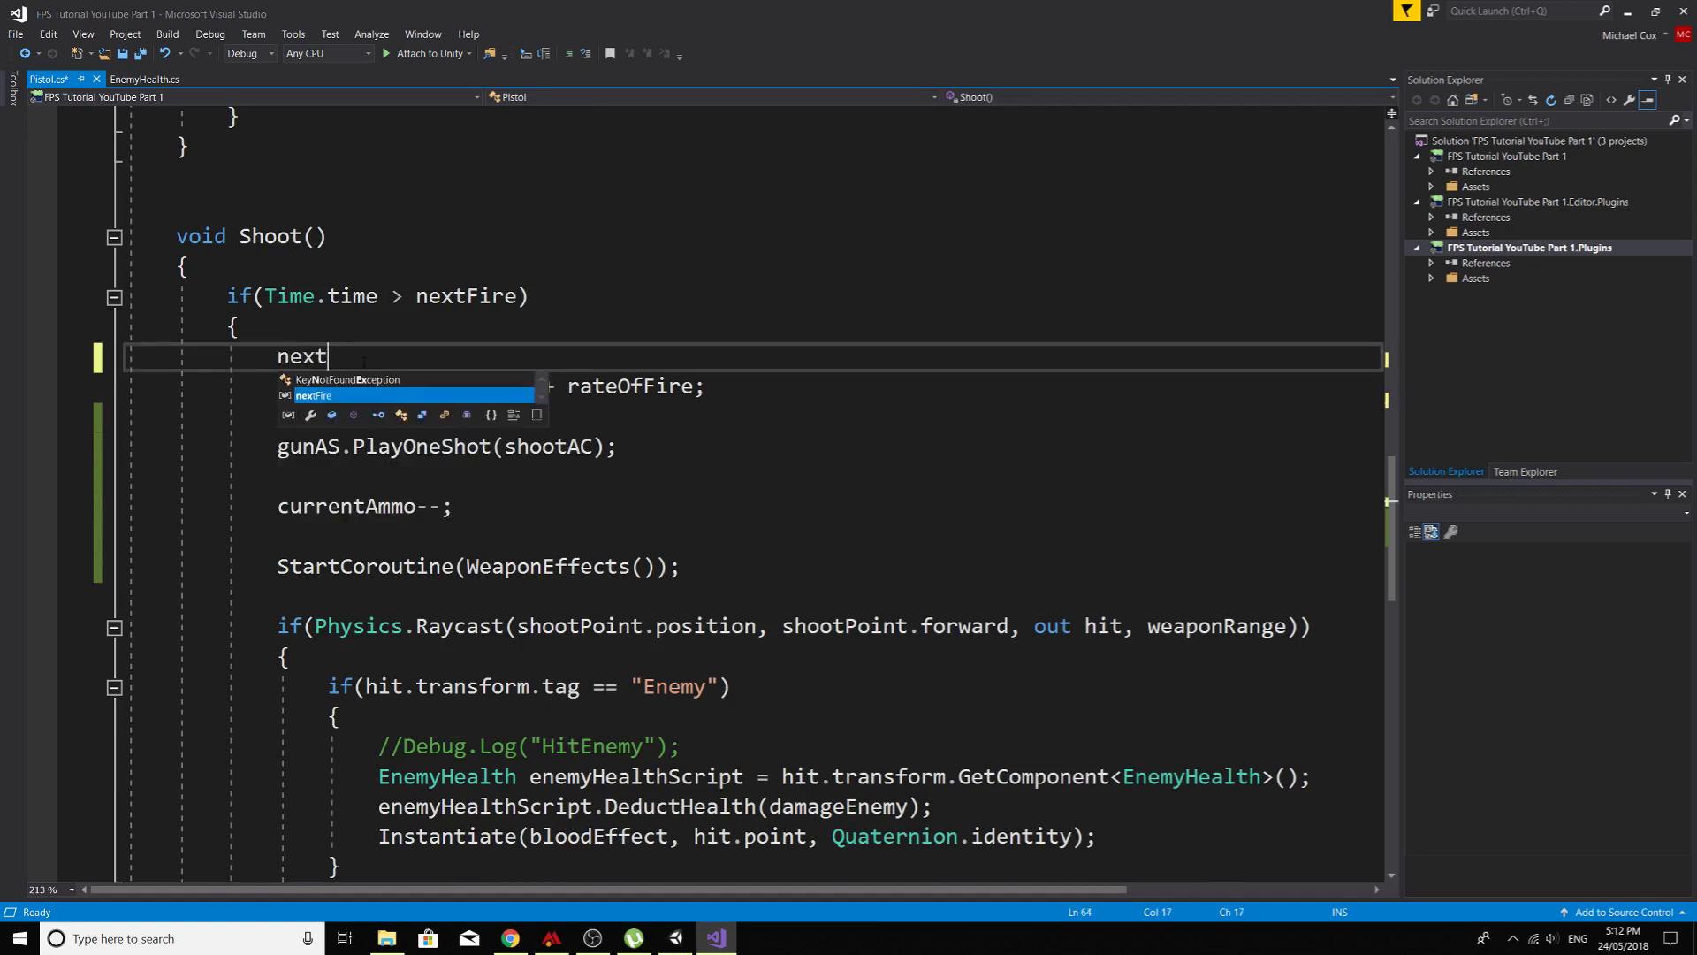
pyautogui.write('Fire = 0f;')
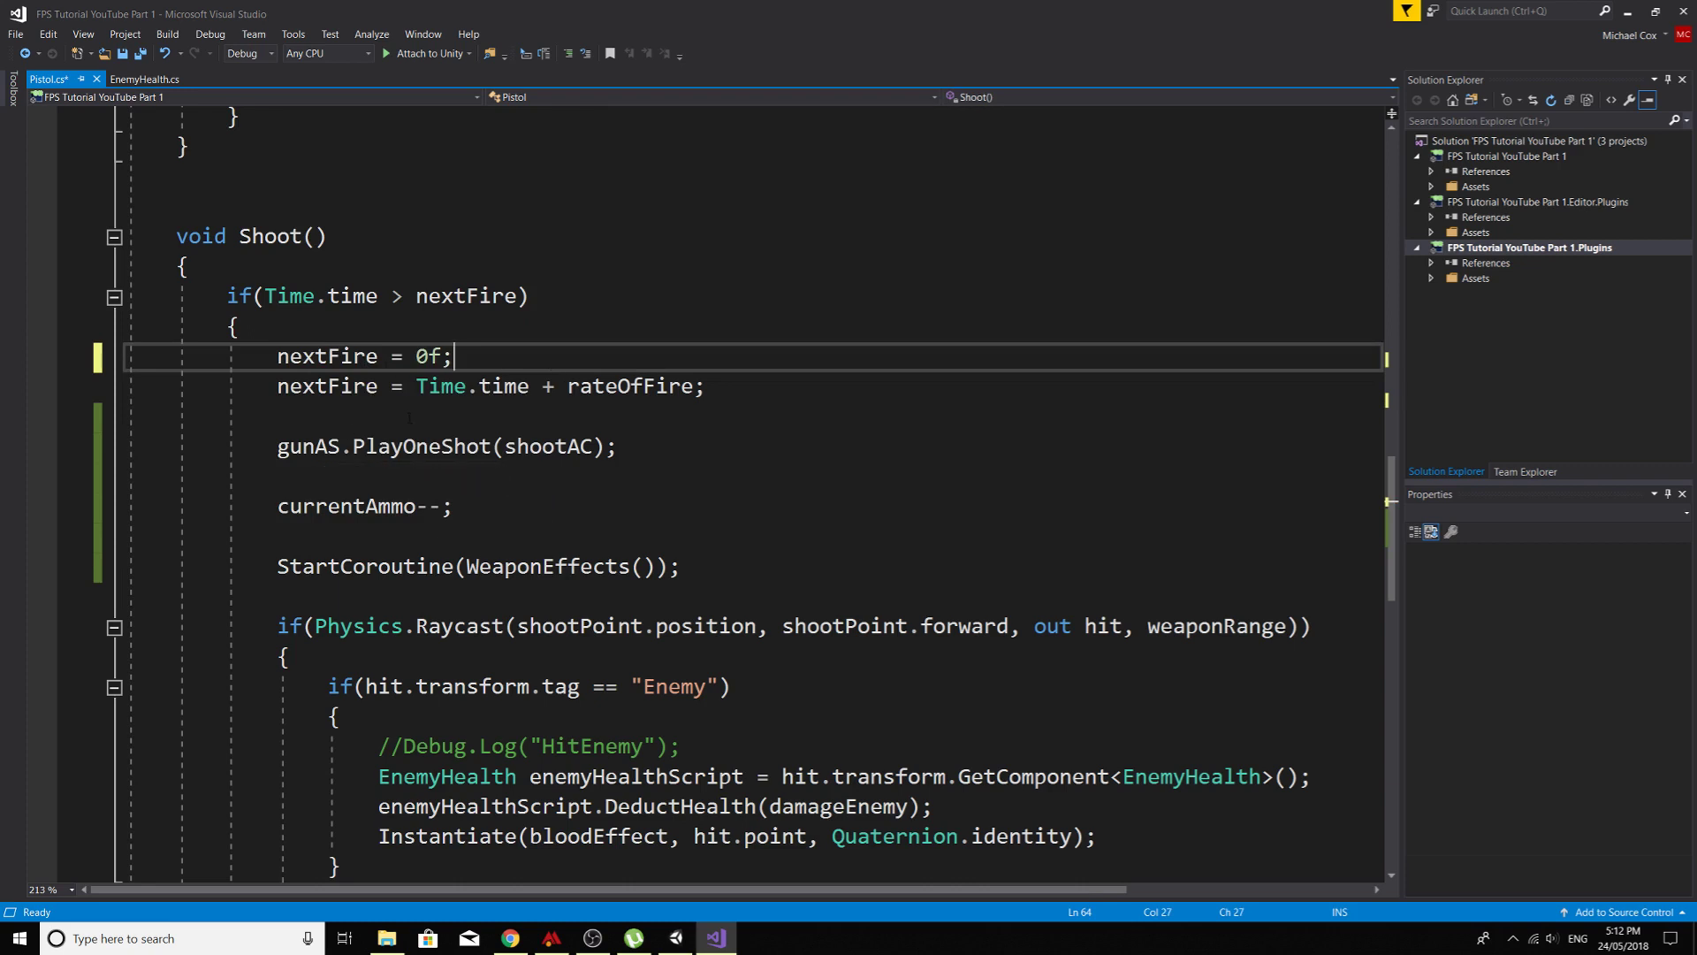
# Step: Add anim.SetTrigger("Shoot"); just before the gunshot sound call in Shoot()
pyautogui.click(318, 416)
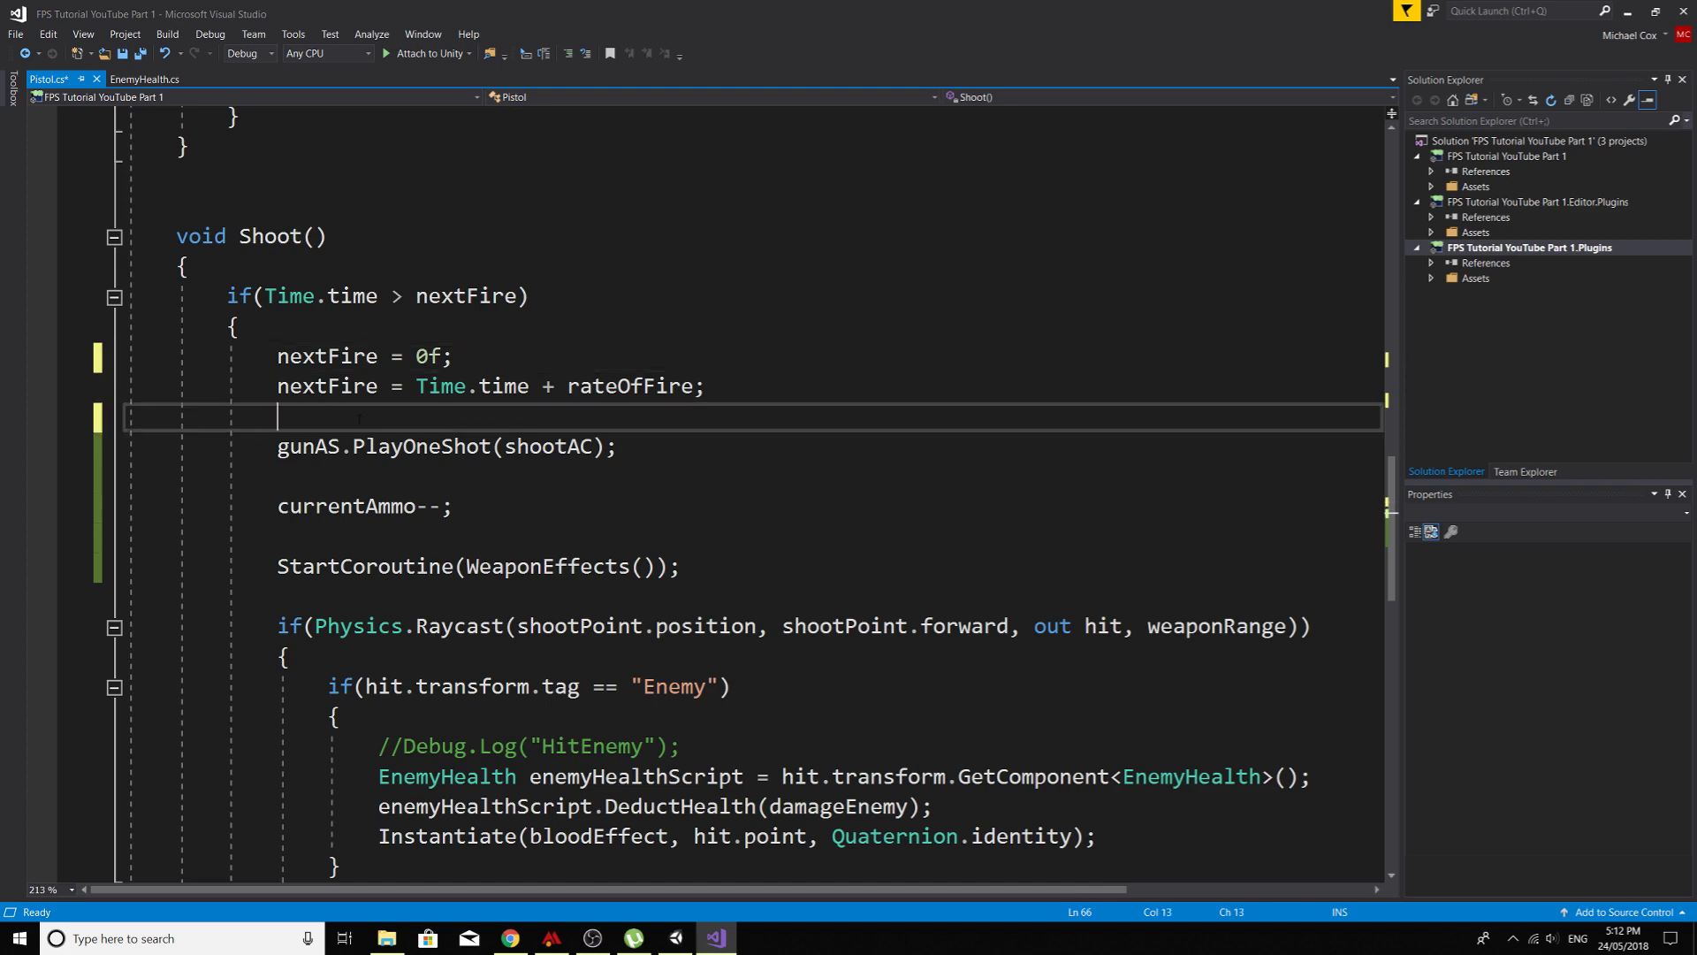
pyautogui.write('an')
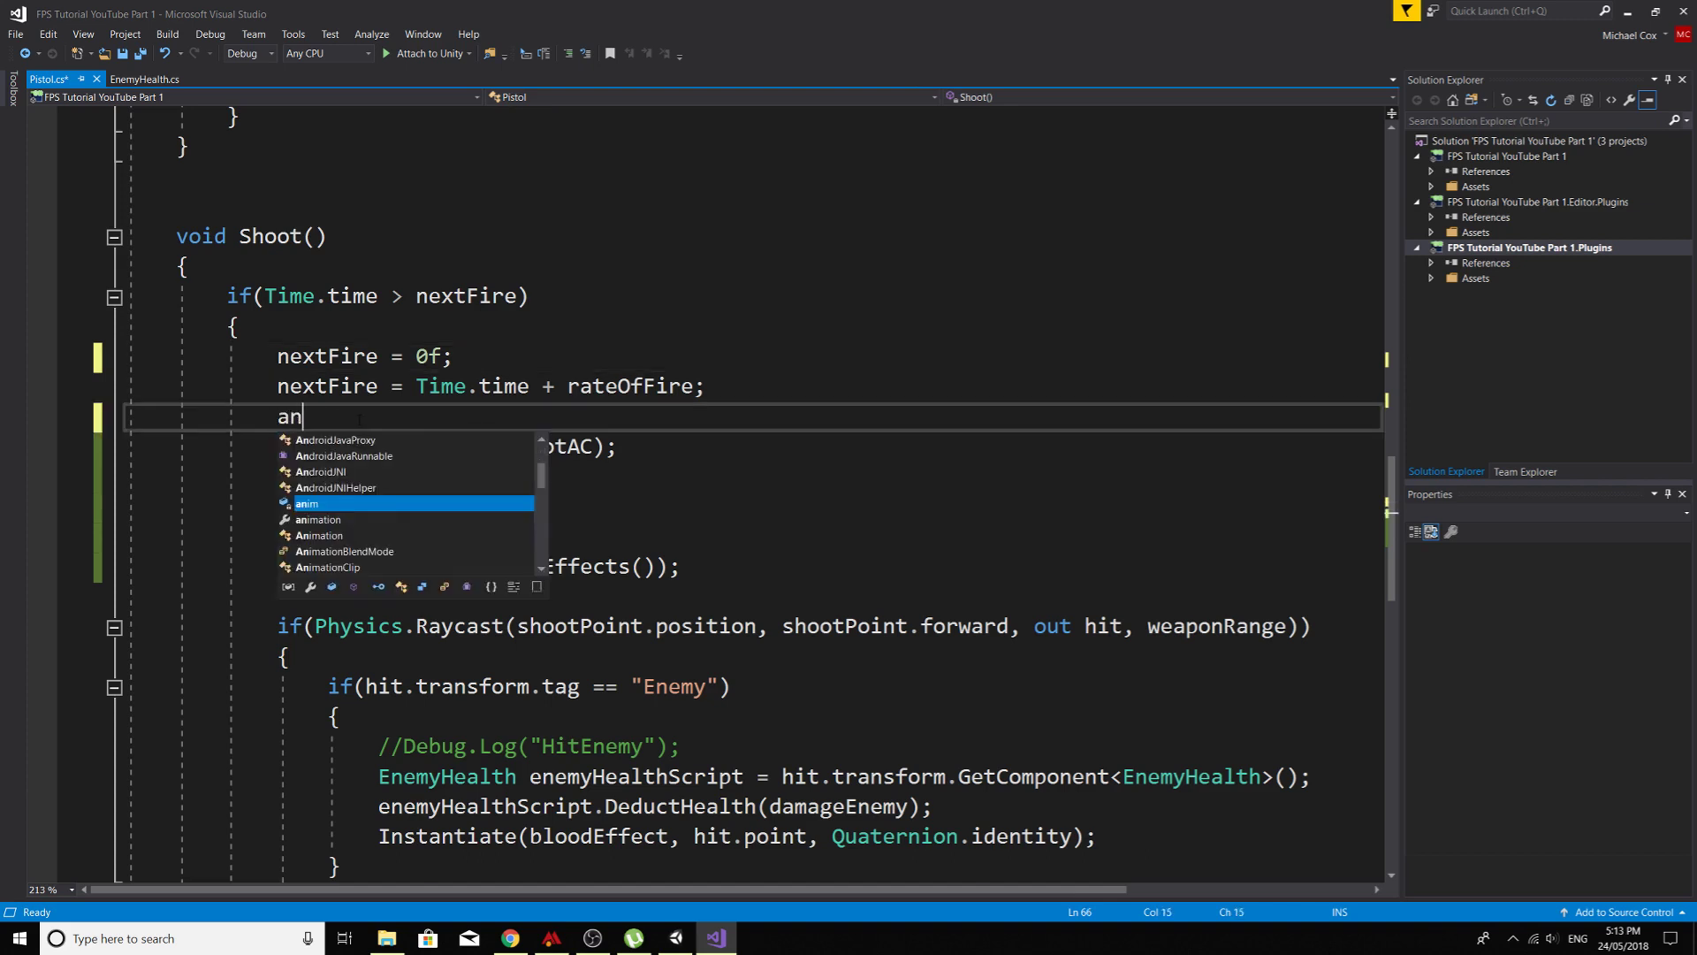
pyautogui.write('im = setr')
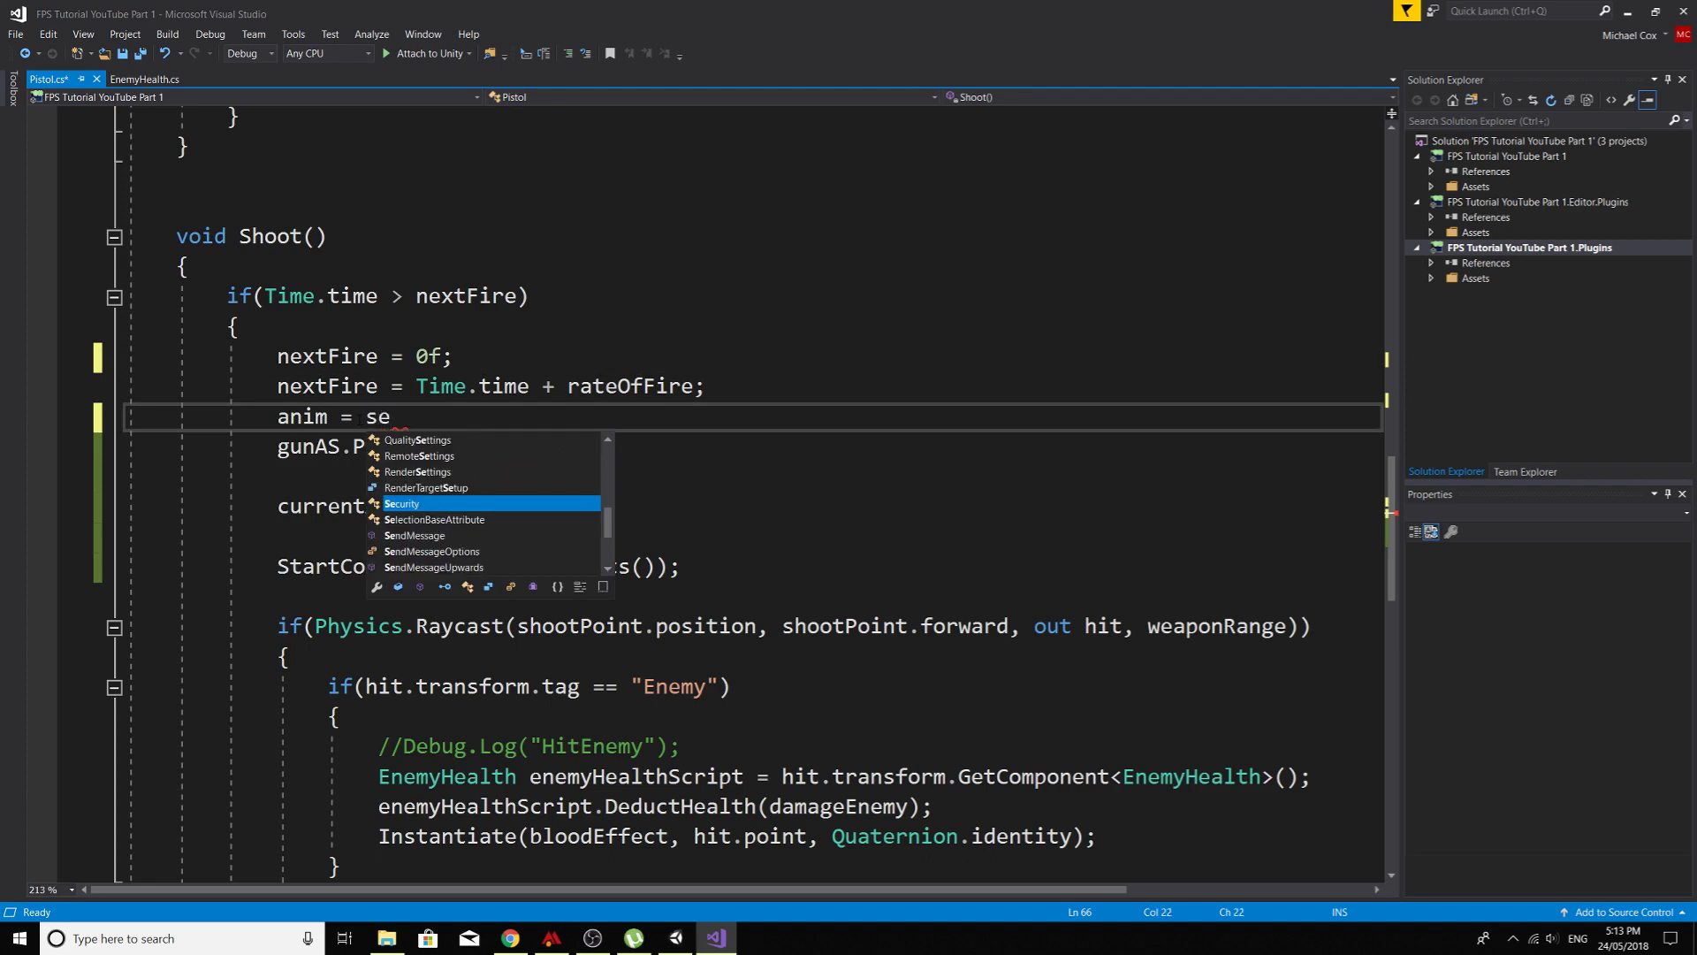
pyautogui.press('BackSpace')
pyautogui.press('BackSpace')
pyautogui.press('BackSpace')
pyautogui.press('BackSpace')
pyautogui.press('BackSpace')
pyautogui.press('BackSpace')
pyautogui.press('BackSpace')
pyautogui.write('.s')
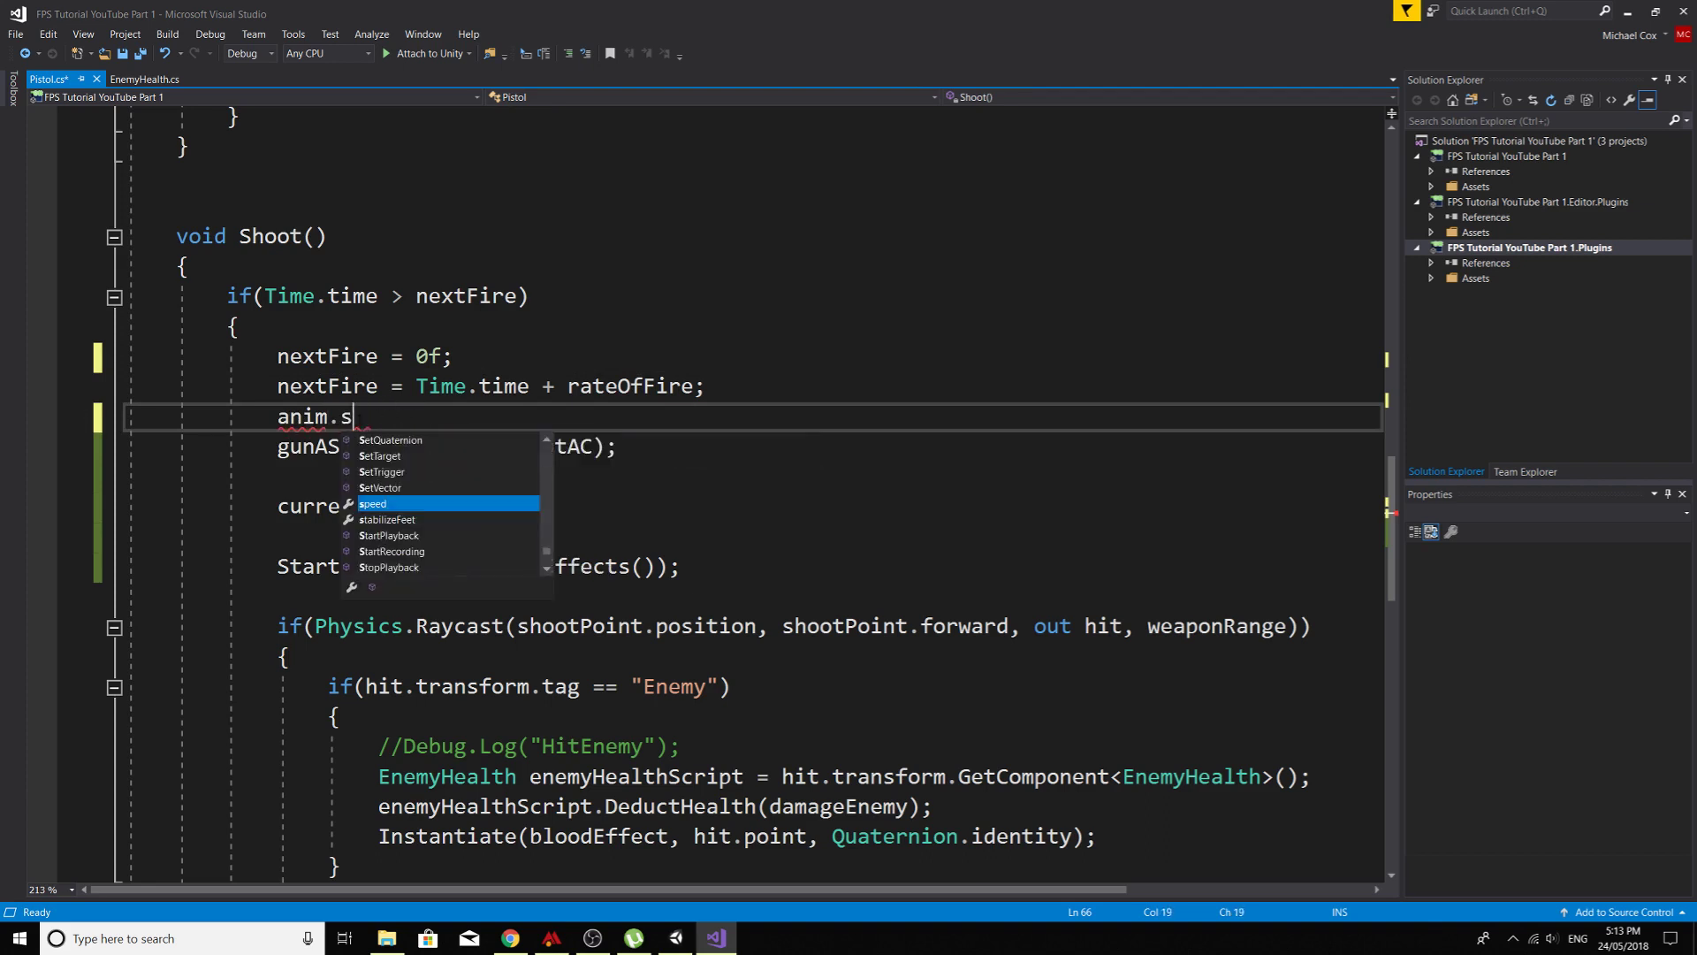
pyautogui.write('ettr')
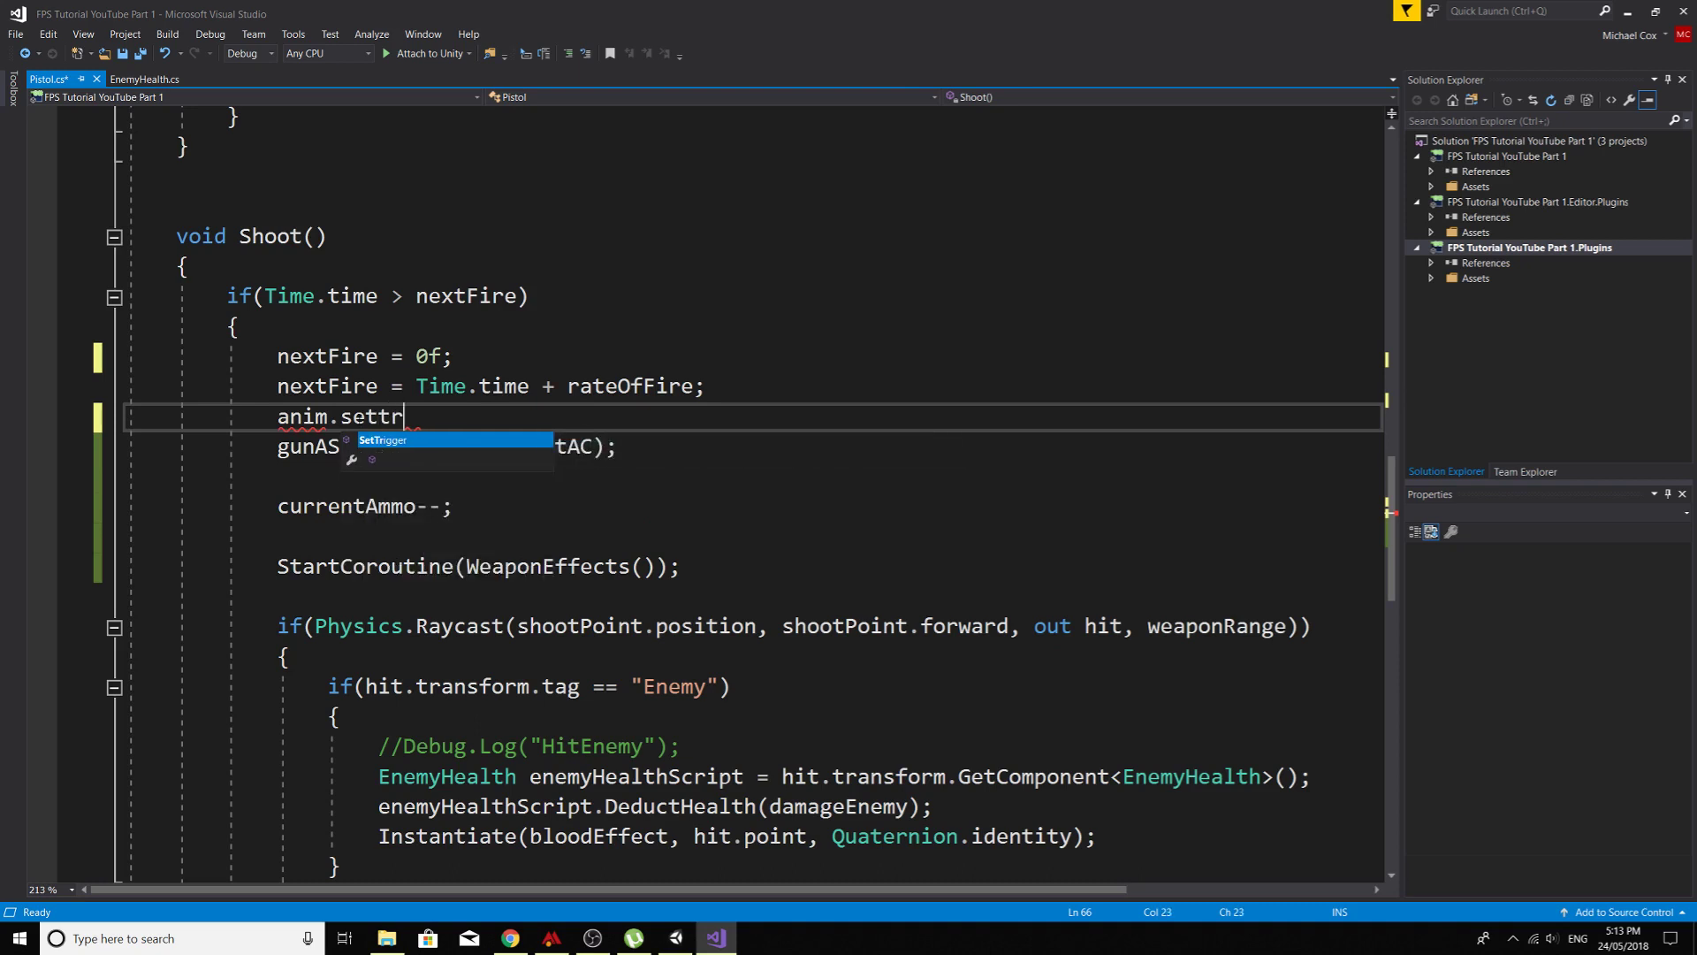
pyautogui.write('("Sh')
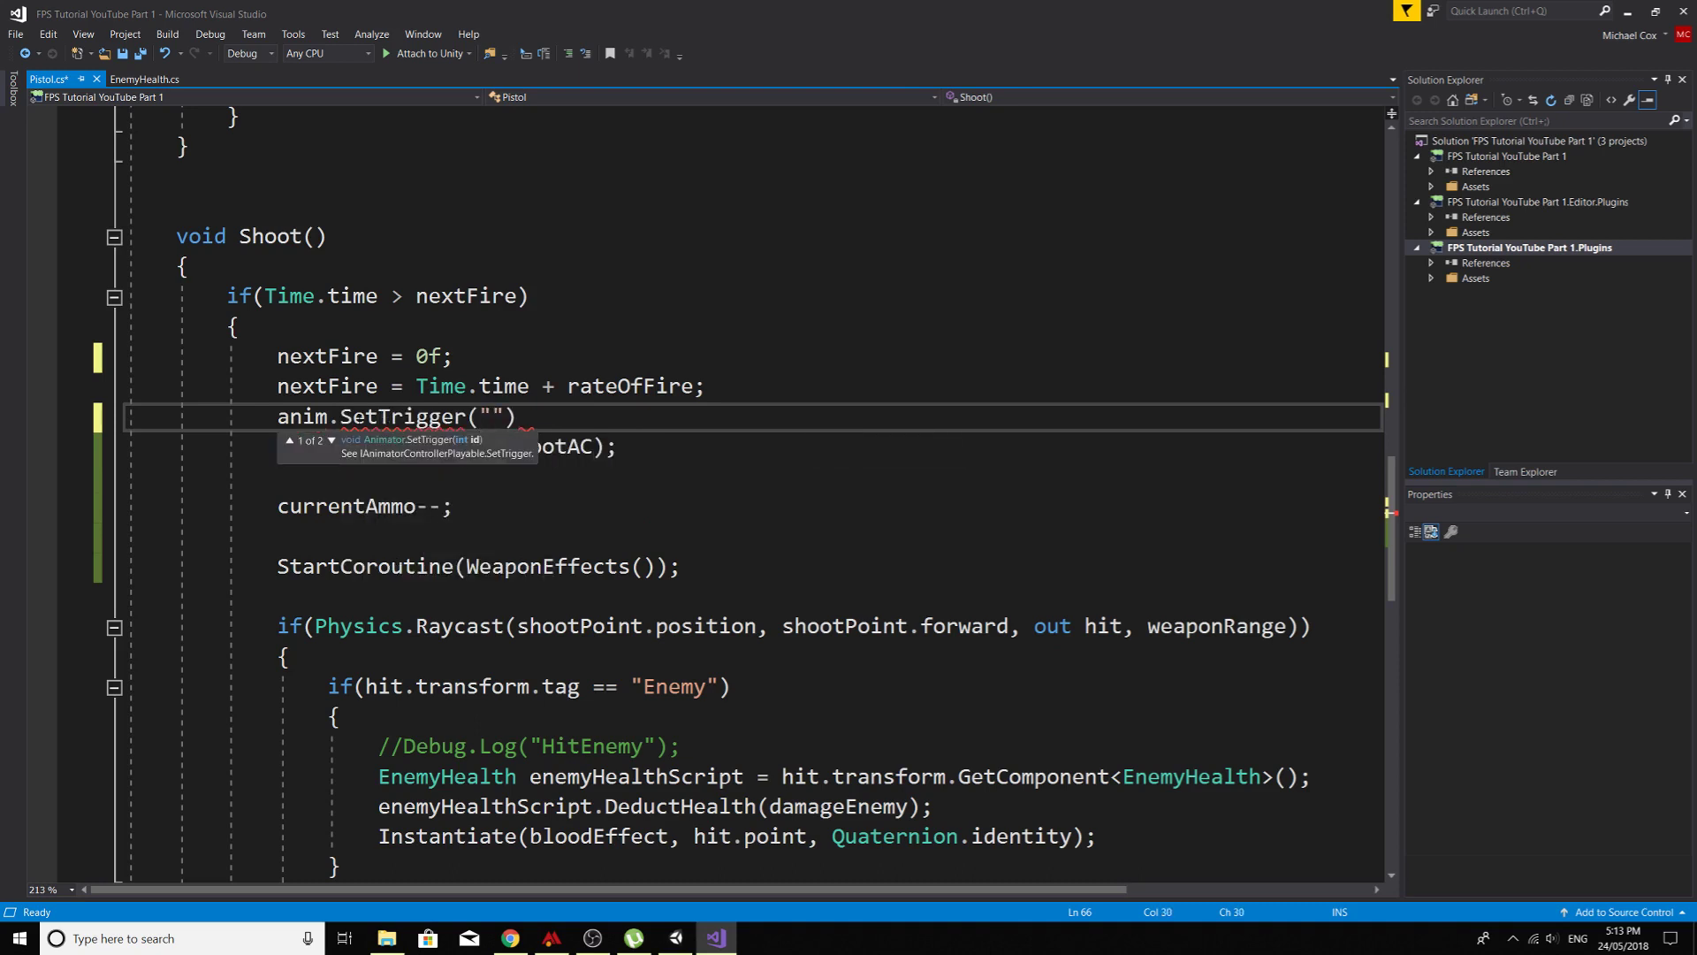
pyautogui.write('oot");')
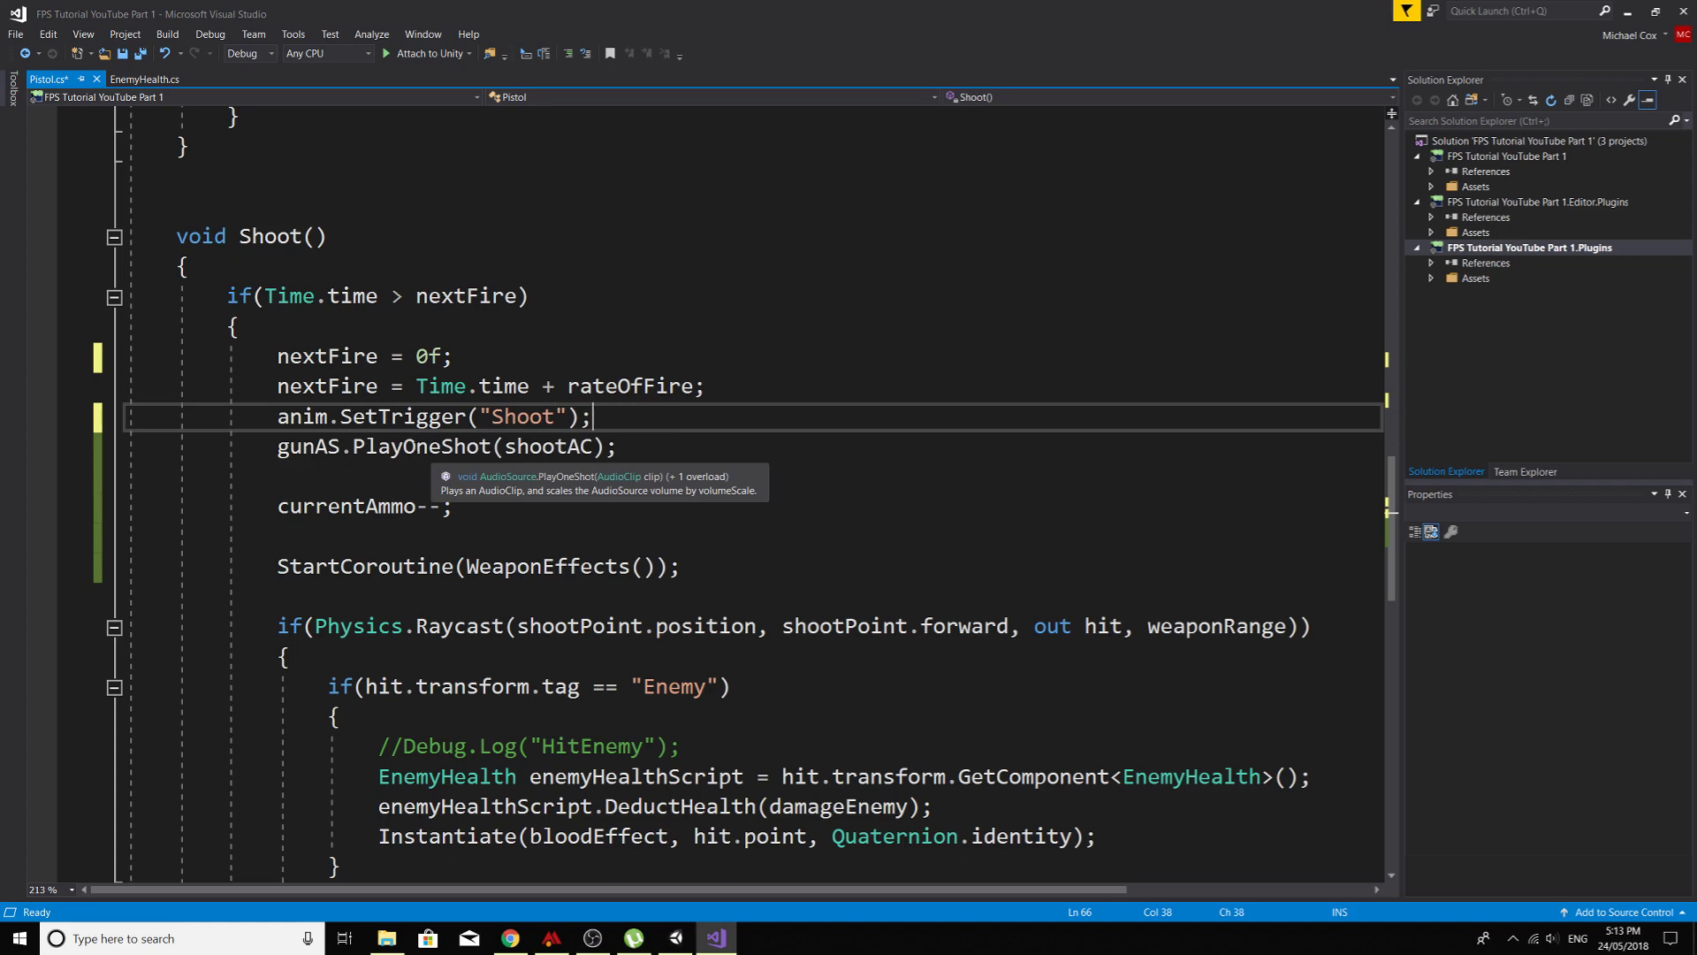
pyautogui.scroll(-1, 387, 493)
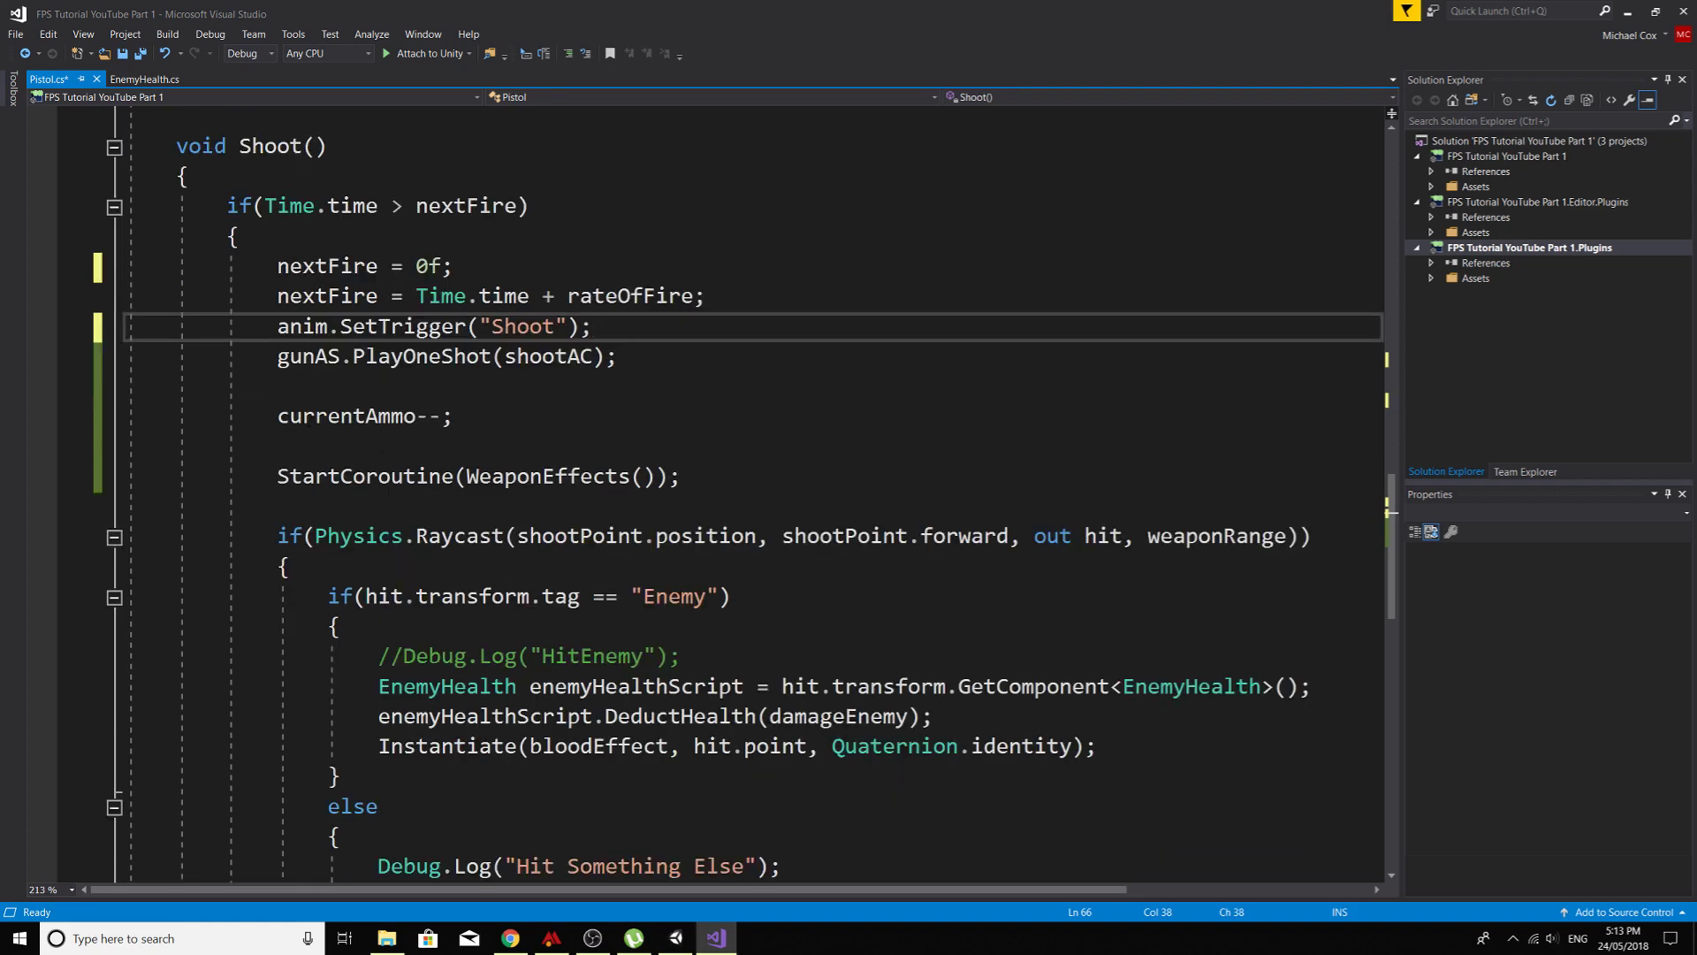
pyautogui.moveTo(277, 476); pyautogui.dragTo(683, 476)
pyautogui.click(277, 476)
pyautogui.moveTo(277, 475); pyautogui.dragTo(682, 475)
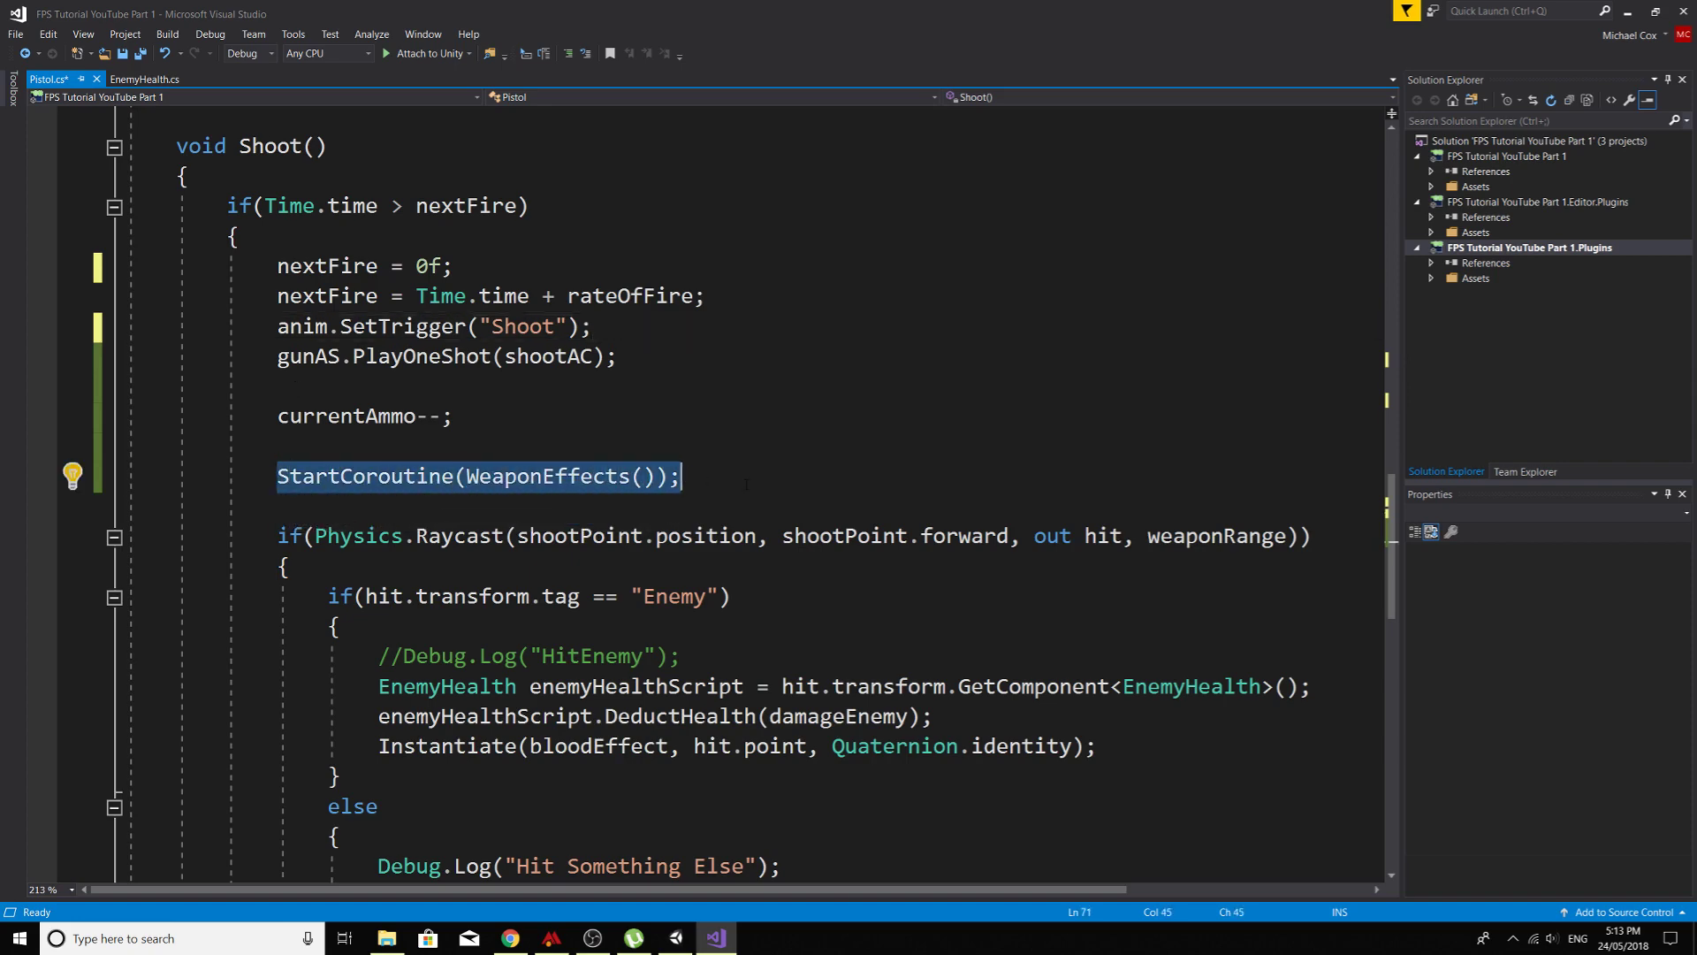
pyautogui.scroll(-7, 682, 475)
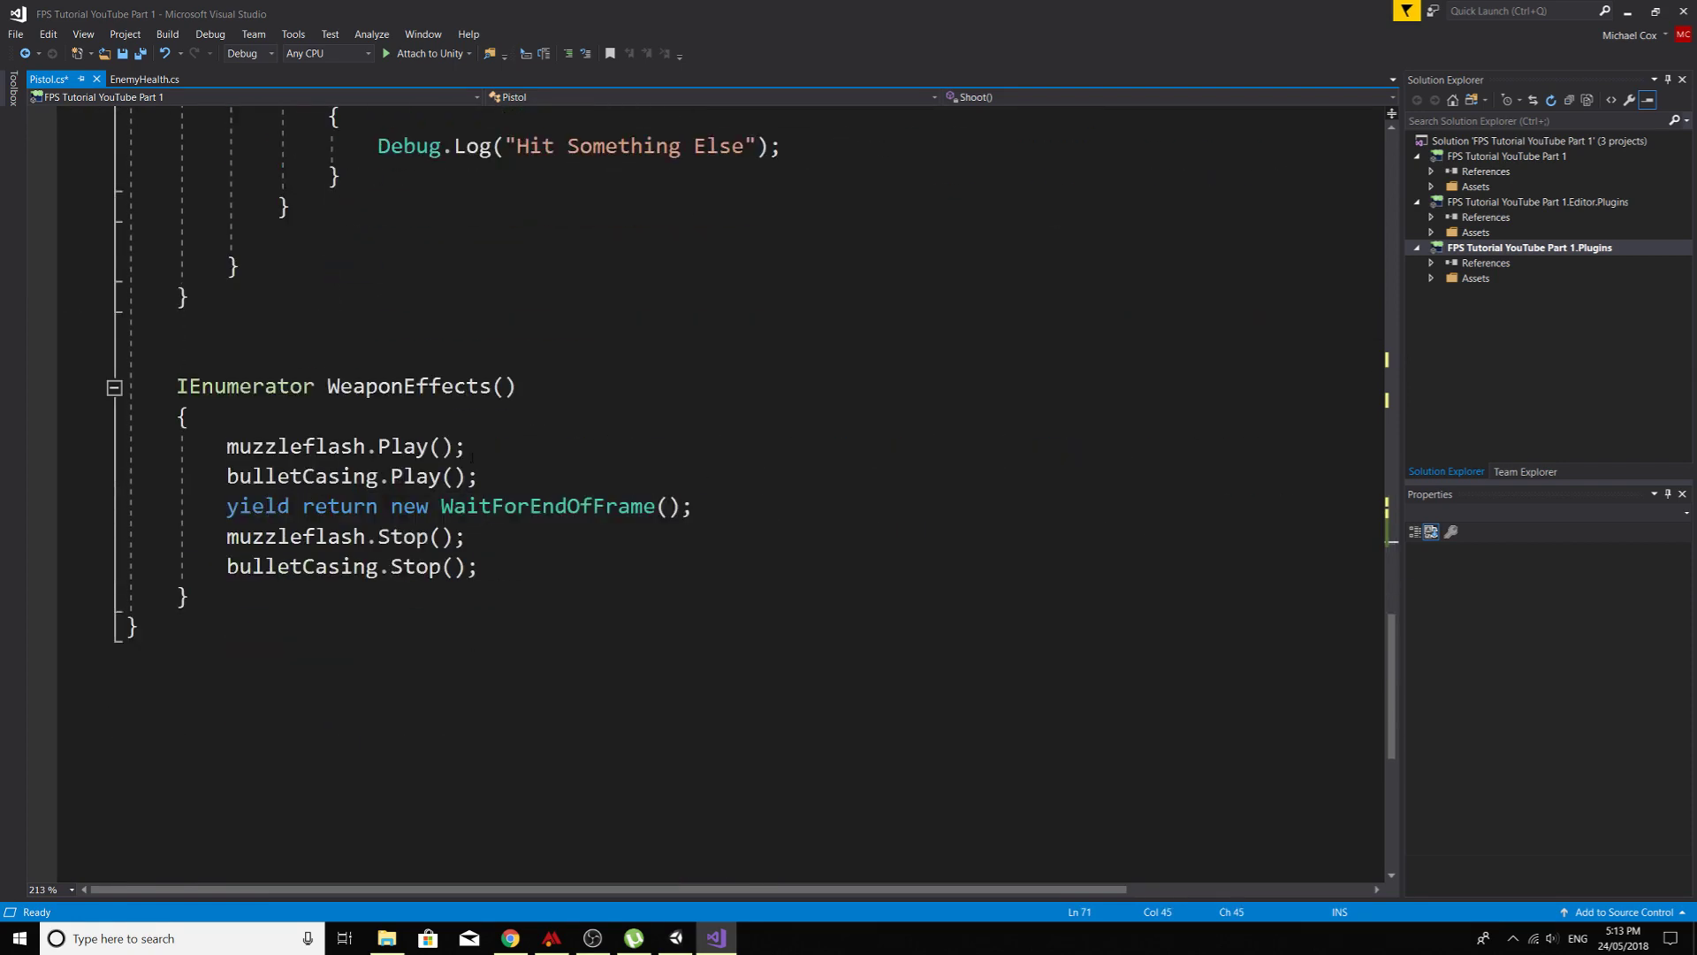
pyautogui.scroll(7, 521, 449)
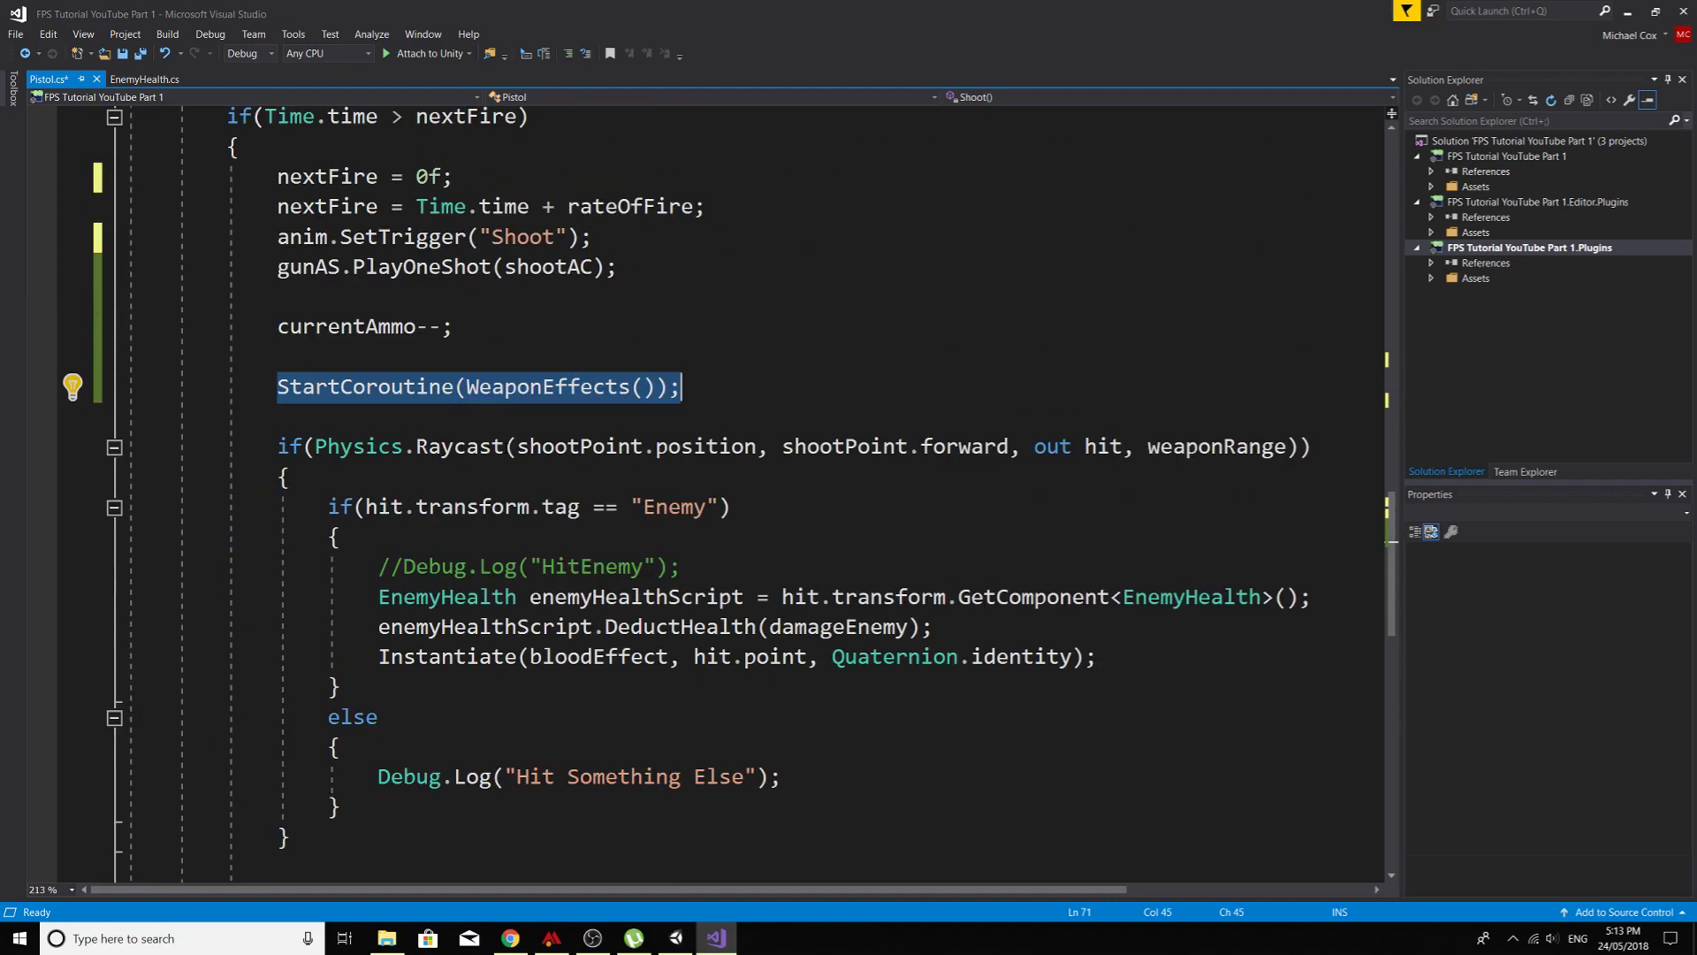
pyautogui.scroll(-4, 437, 311)
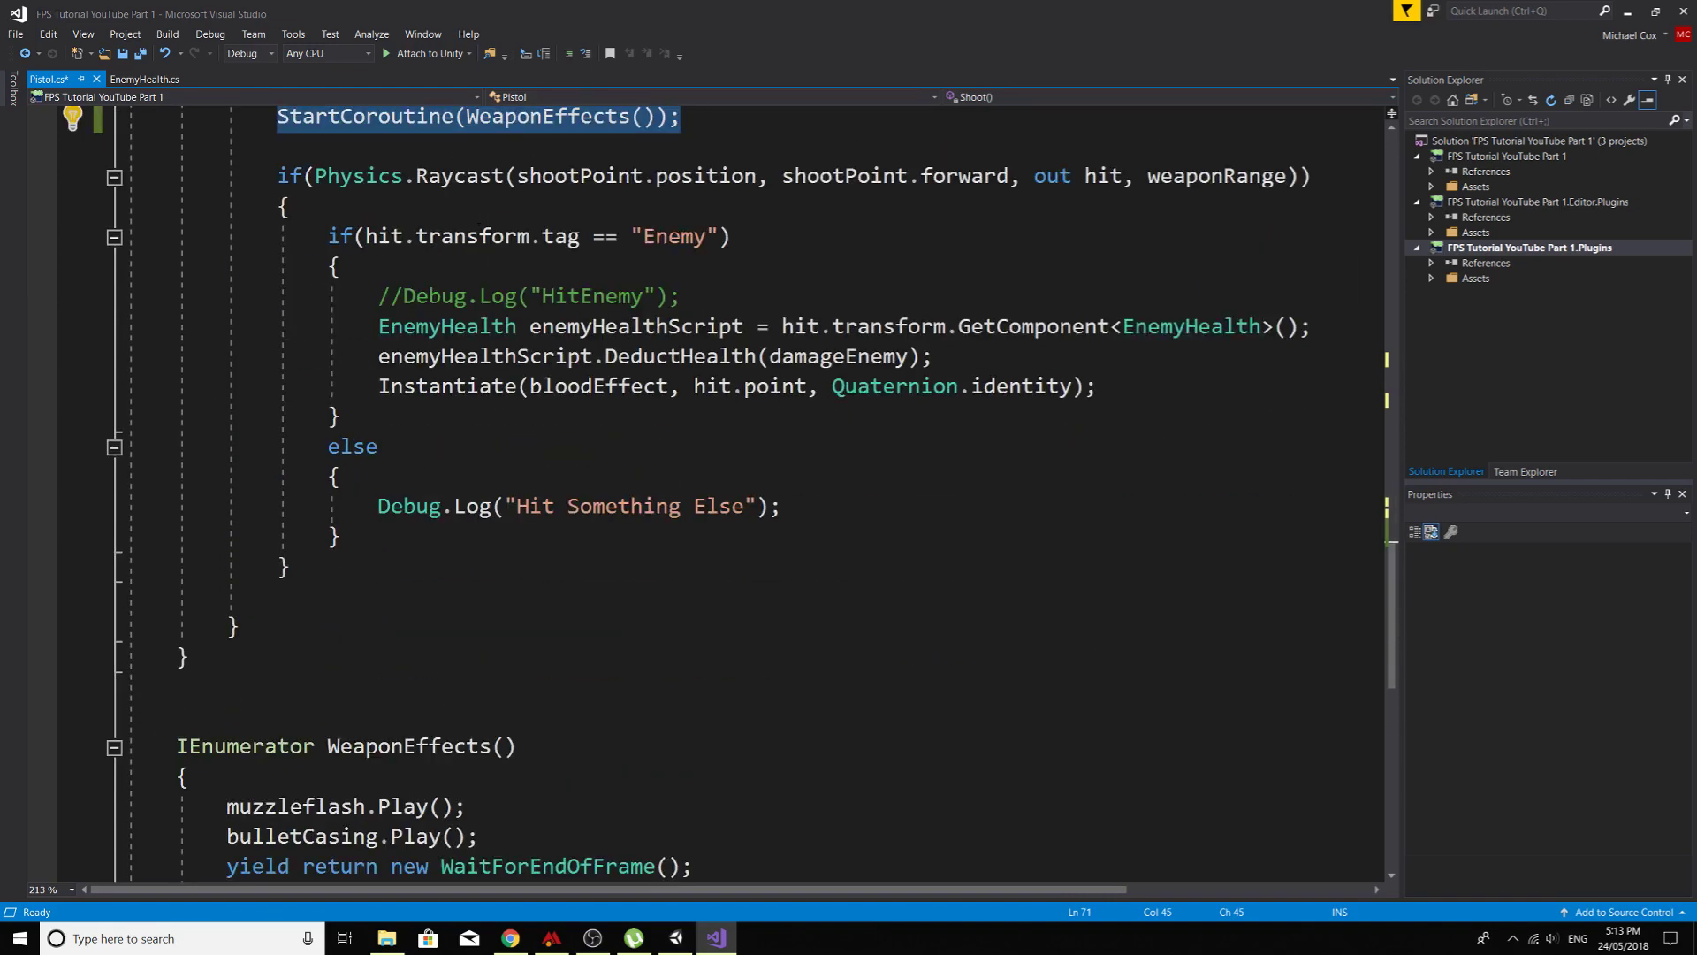
pyautogui.scroll(3, 437, 311)
pyautogui.scroll(-3, 437, 314)
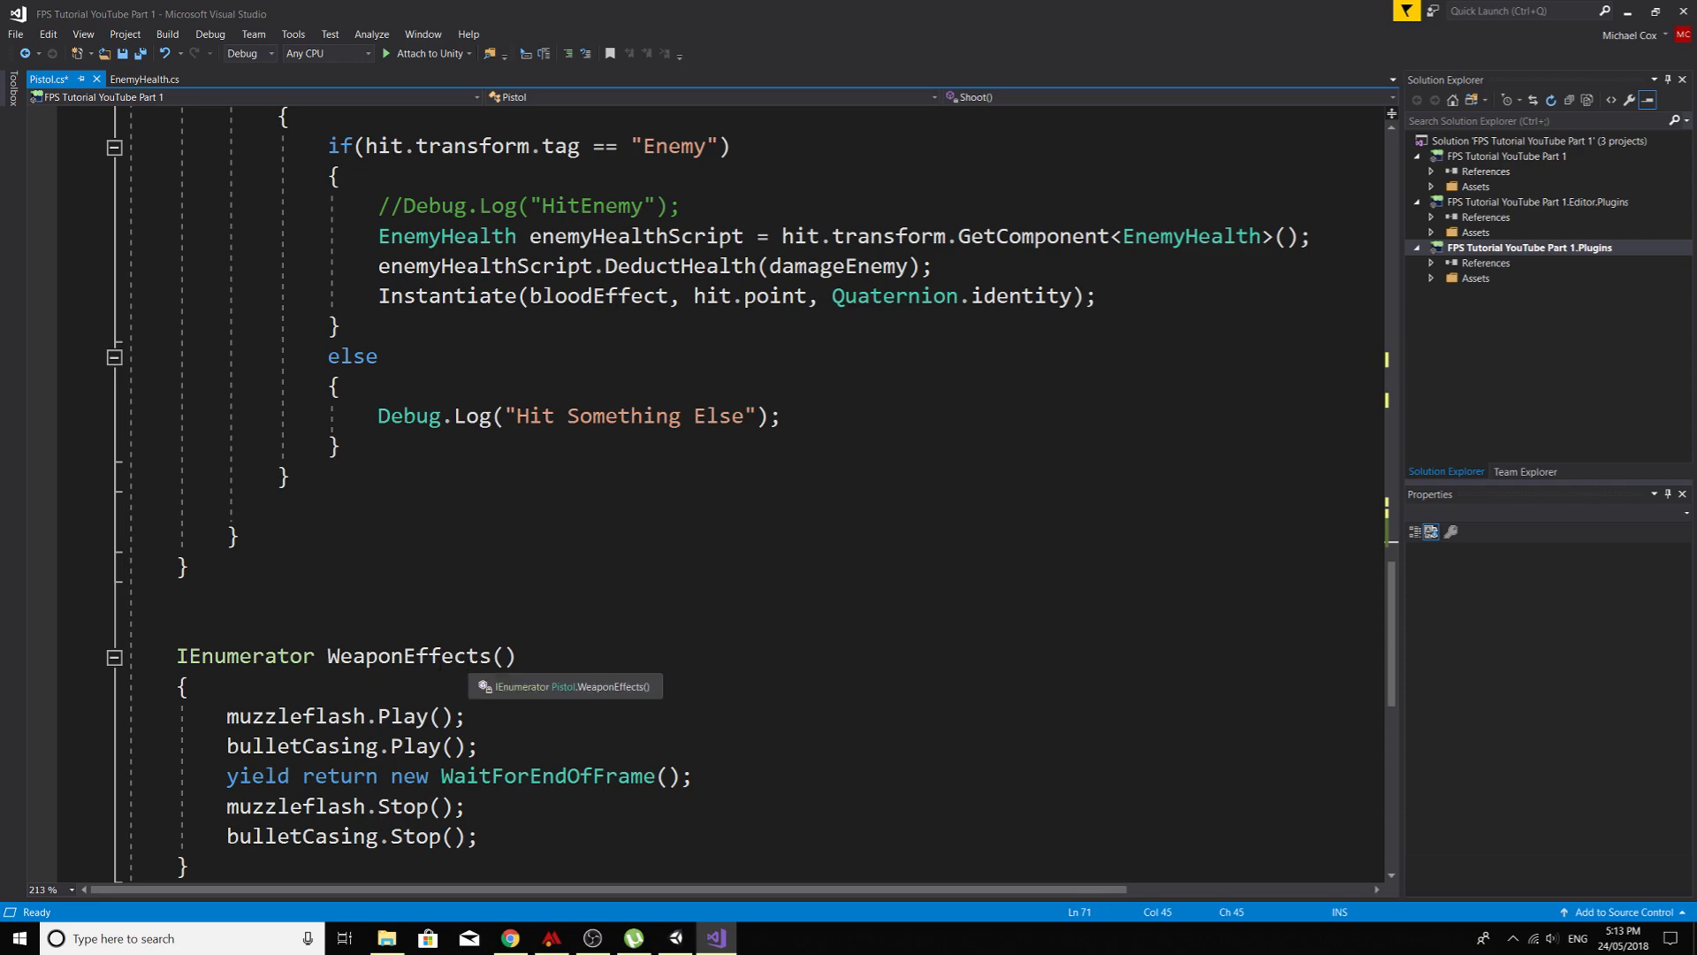
pyautogui.scroll(4, 436, 663)
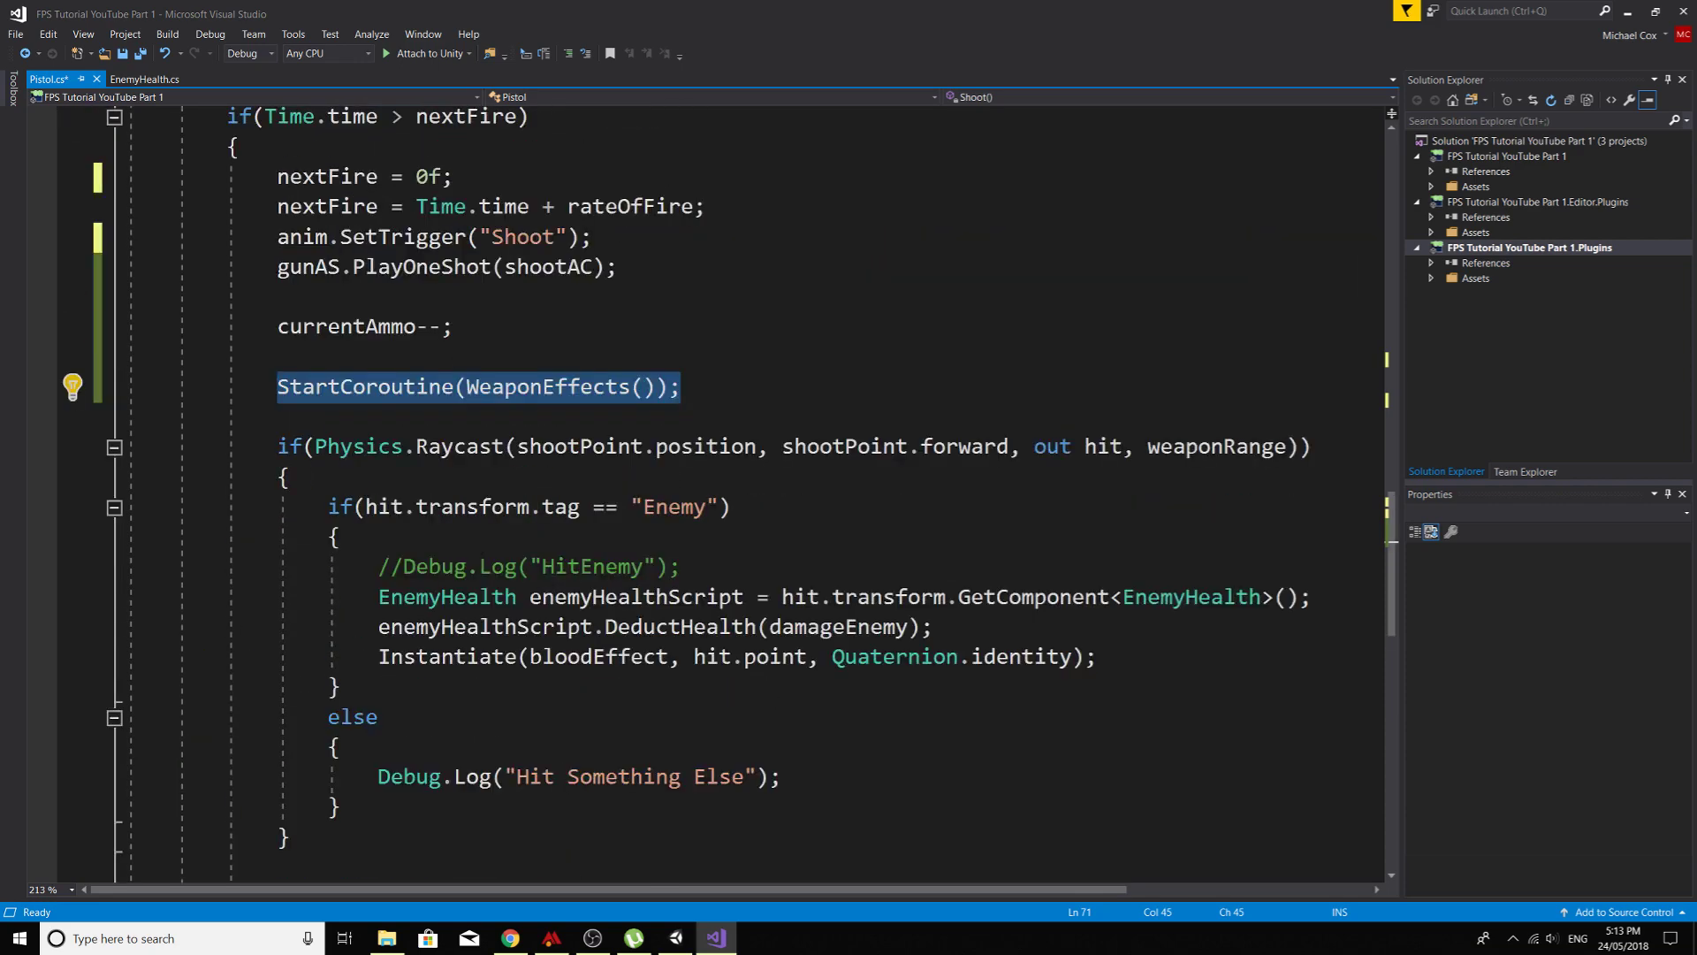
pyautogui.moveTo(278, 267); pyautogui.dragTo(278, 298)
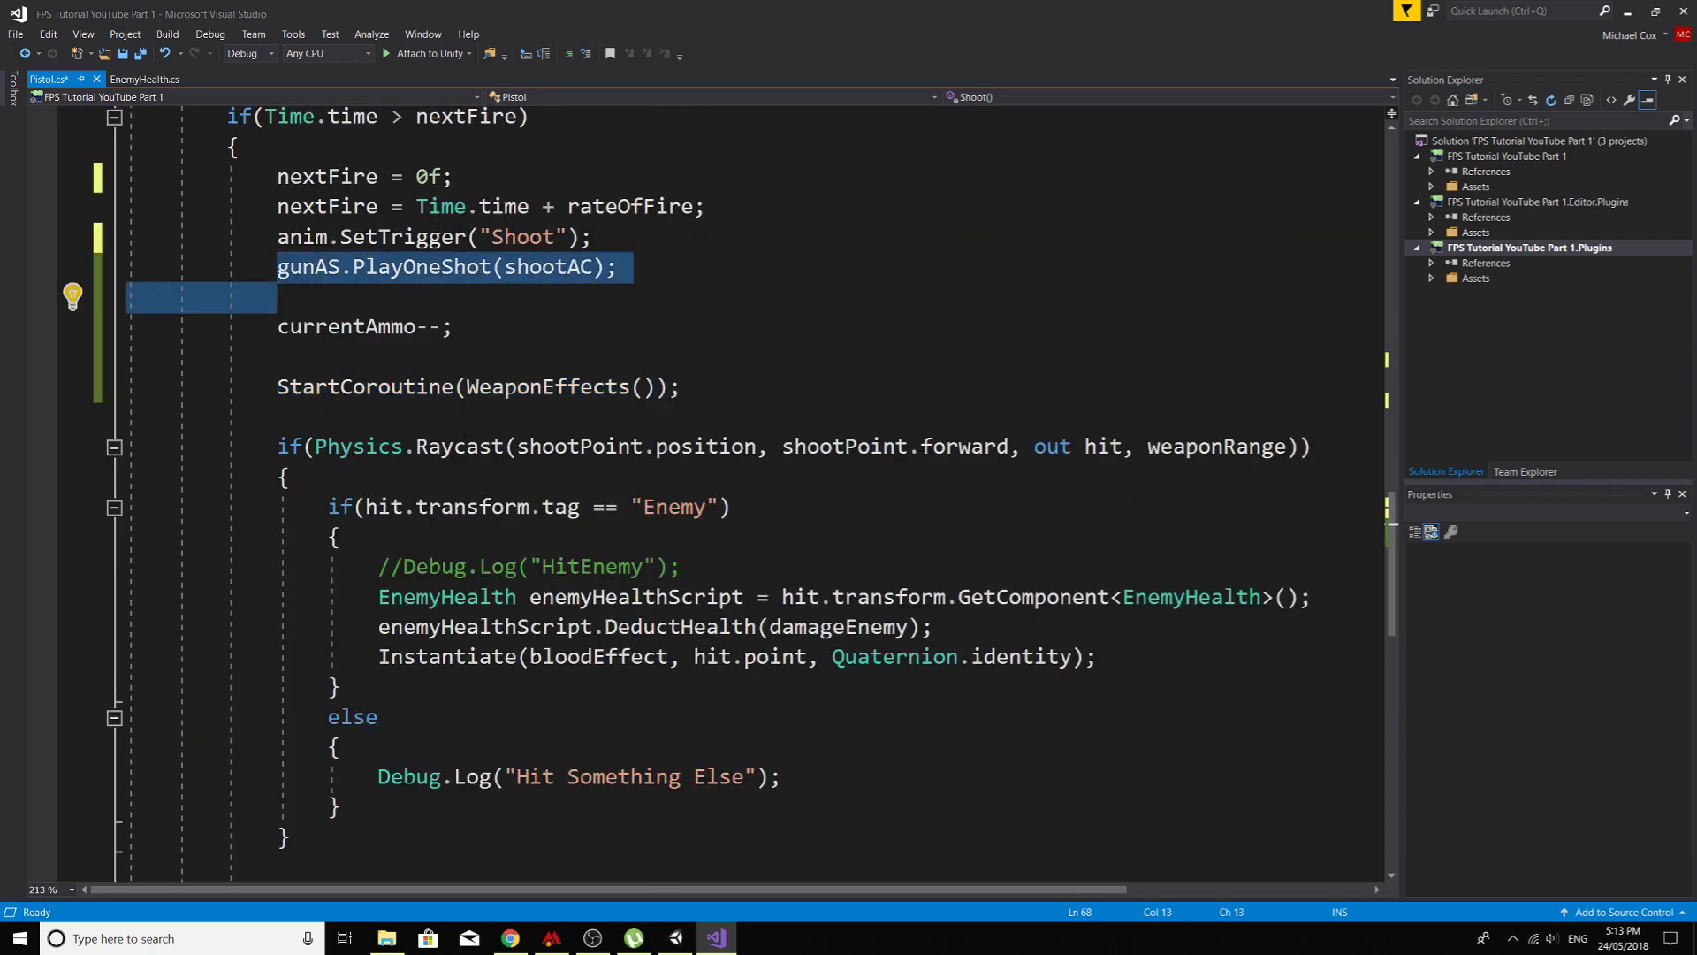
pyautogui.scroll(-7, 415, 285)
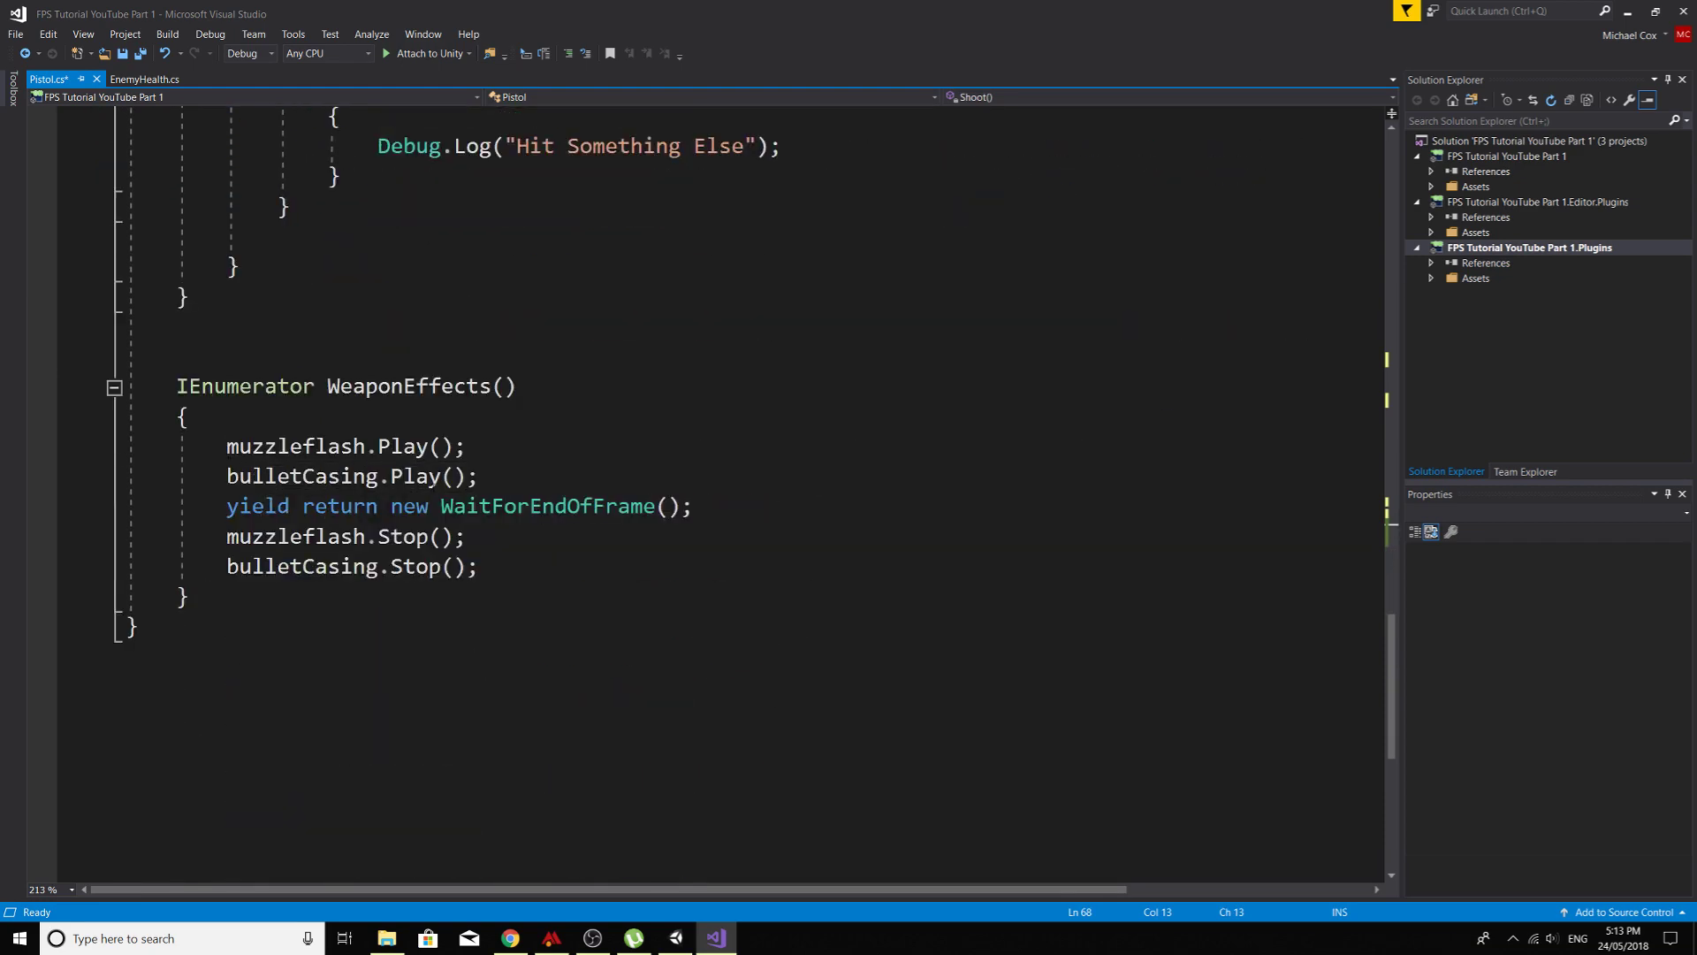
pyautogui.scroll(3, 566, 550)
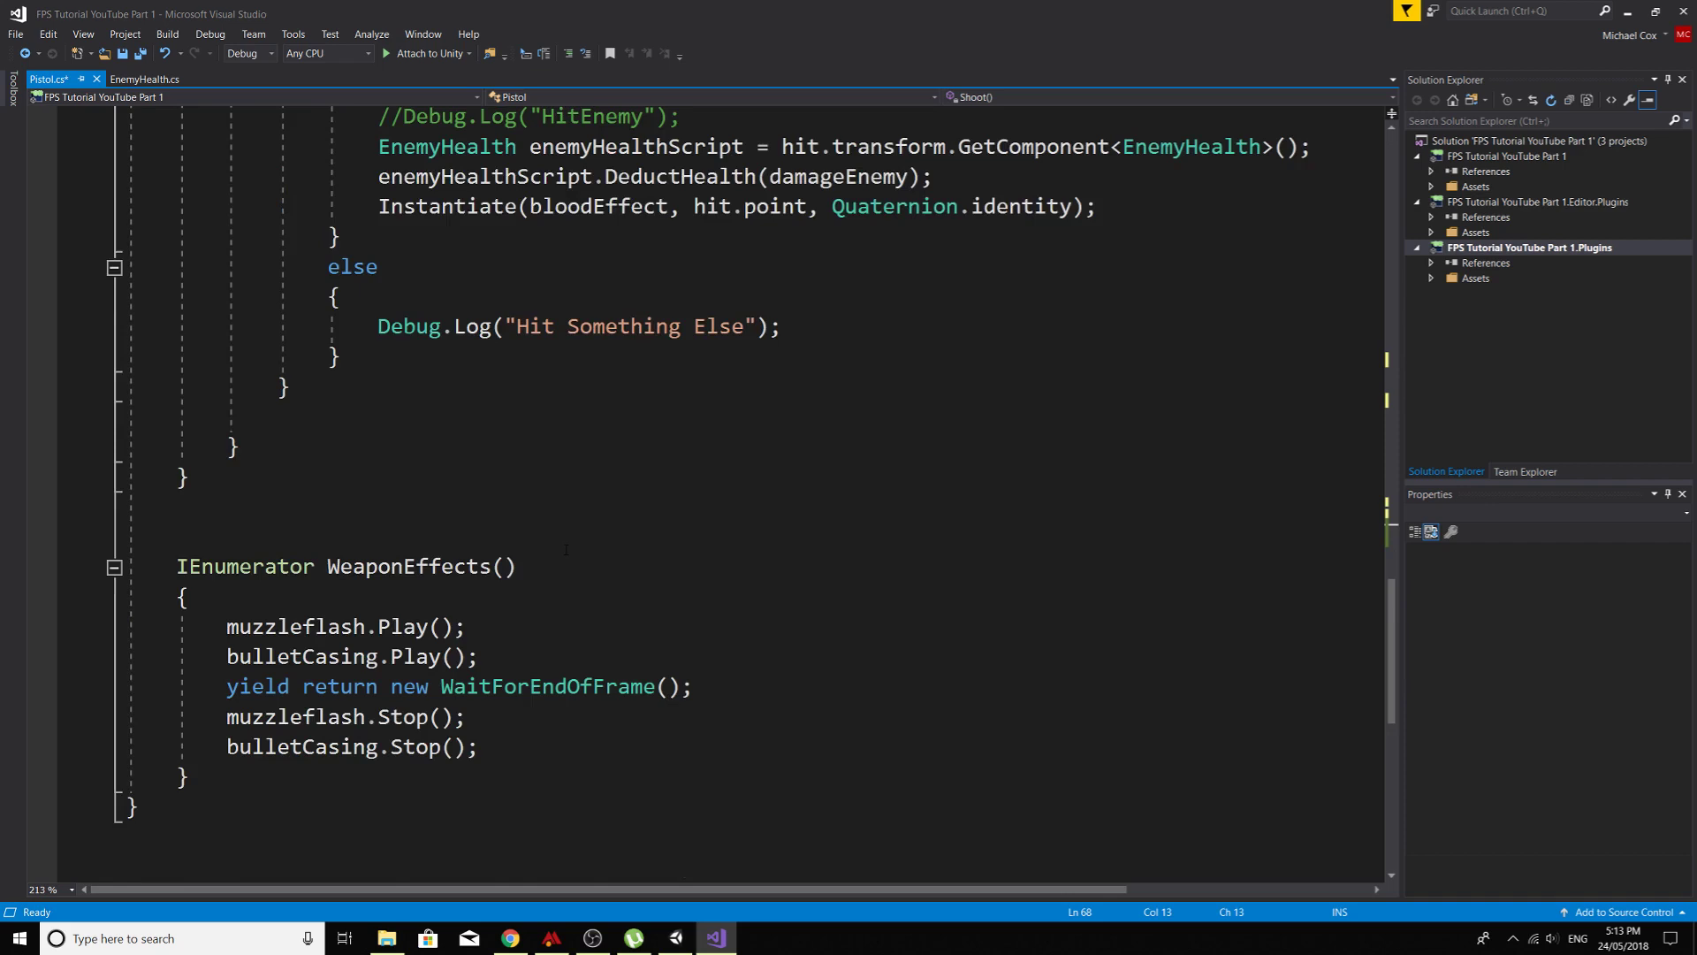
pyautogui.scroll(-4, 561, 550)
pyautogui.scroll(2, 566, 495)
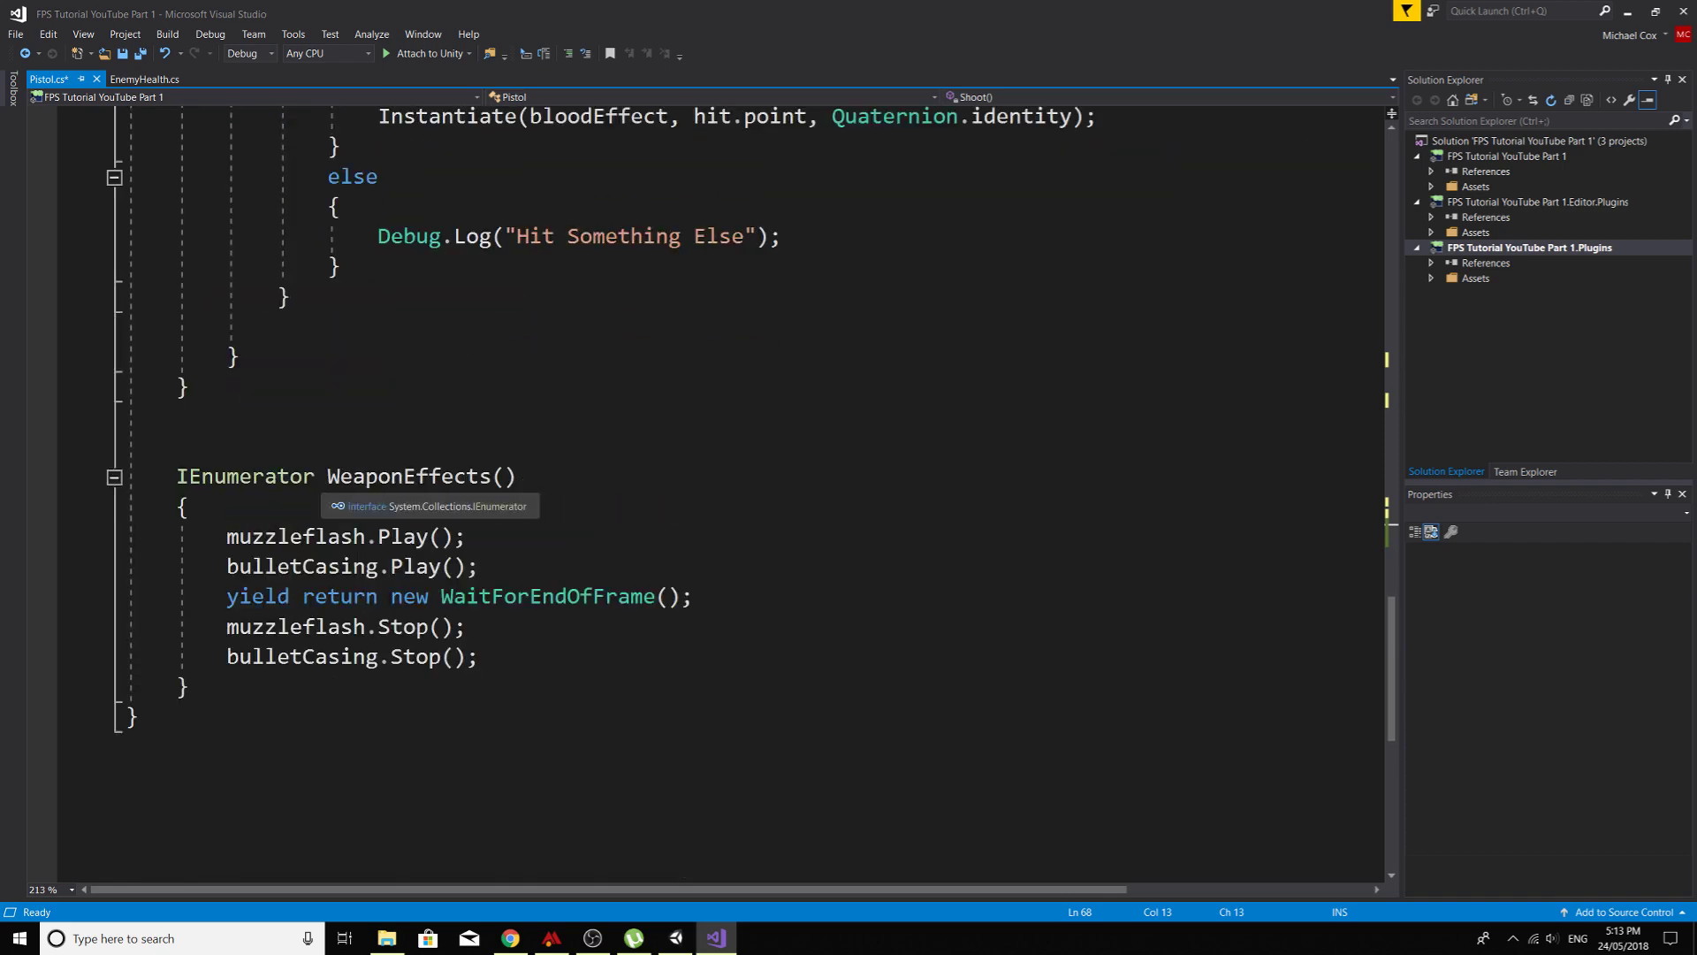
pyautogui.moveTo(328, 475); pyautogui.dragTo(490, 475)
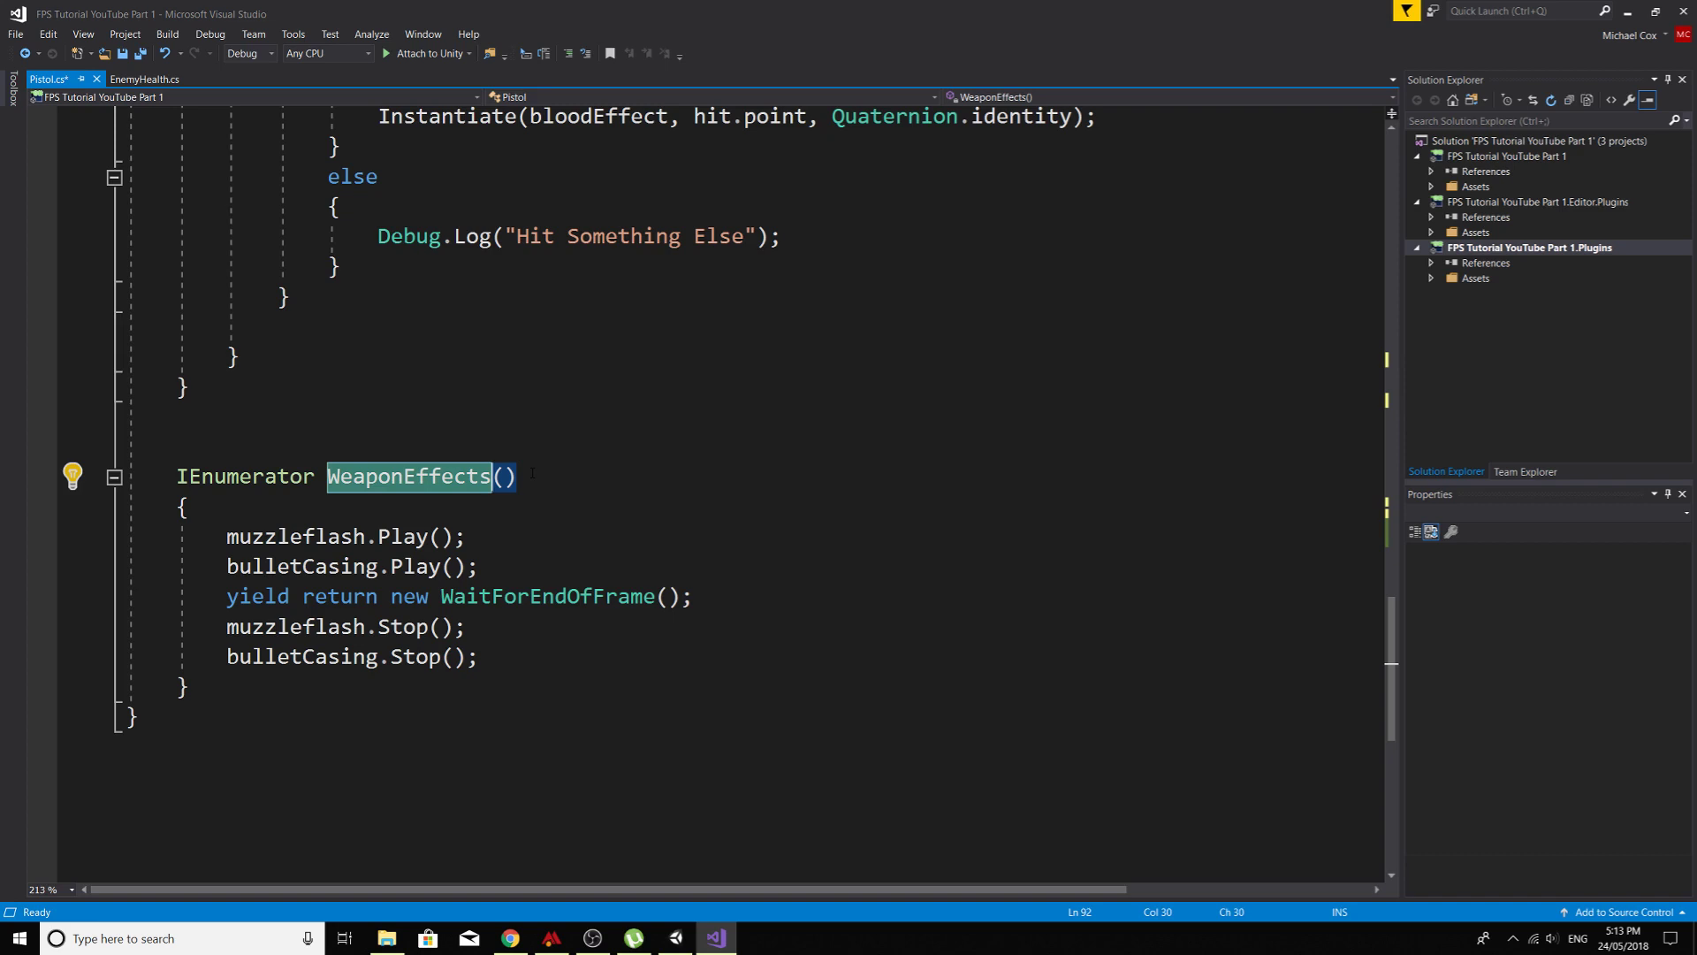
# Step: Rename the coroutine to PistolSoundAndMuzzleflash and delete Shoot()'s StartCoroutine(WeaponEffects()); line
pyautogui.write('Pistol')
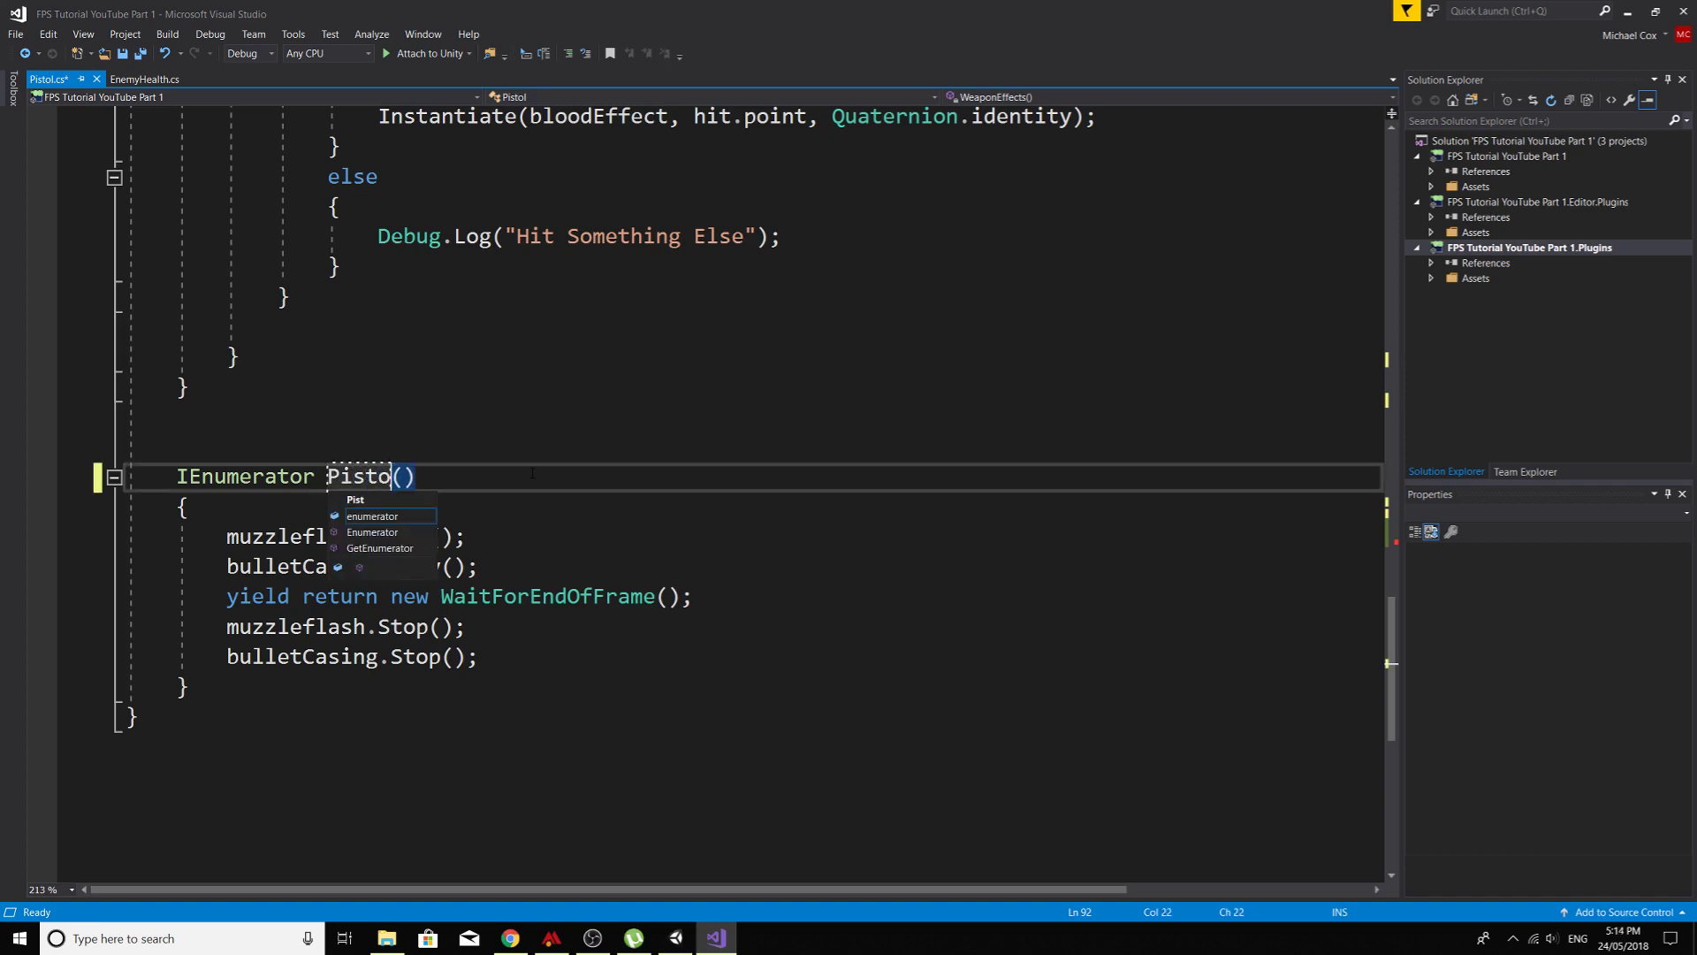
pyautogui.write('Sound')
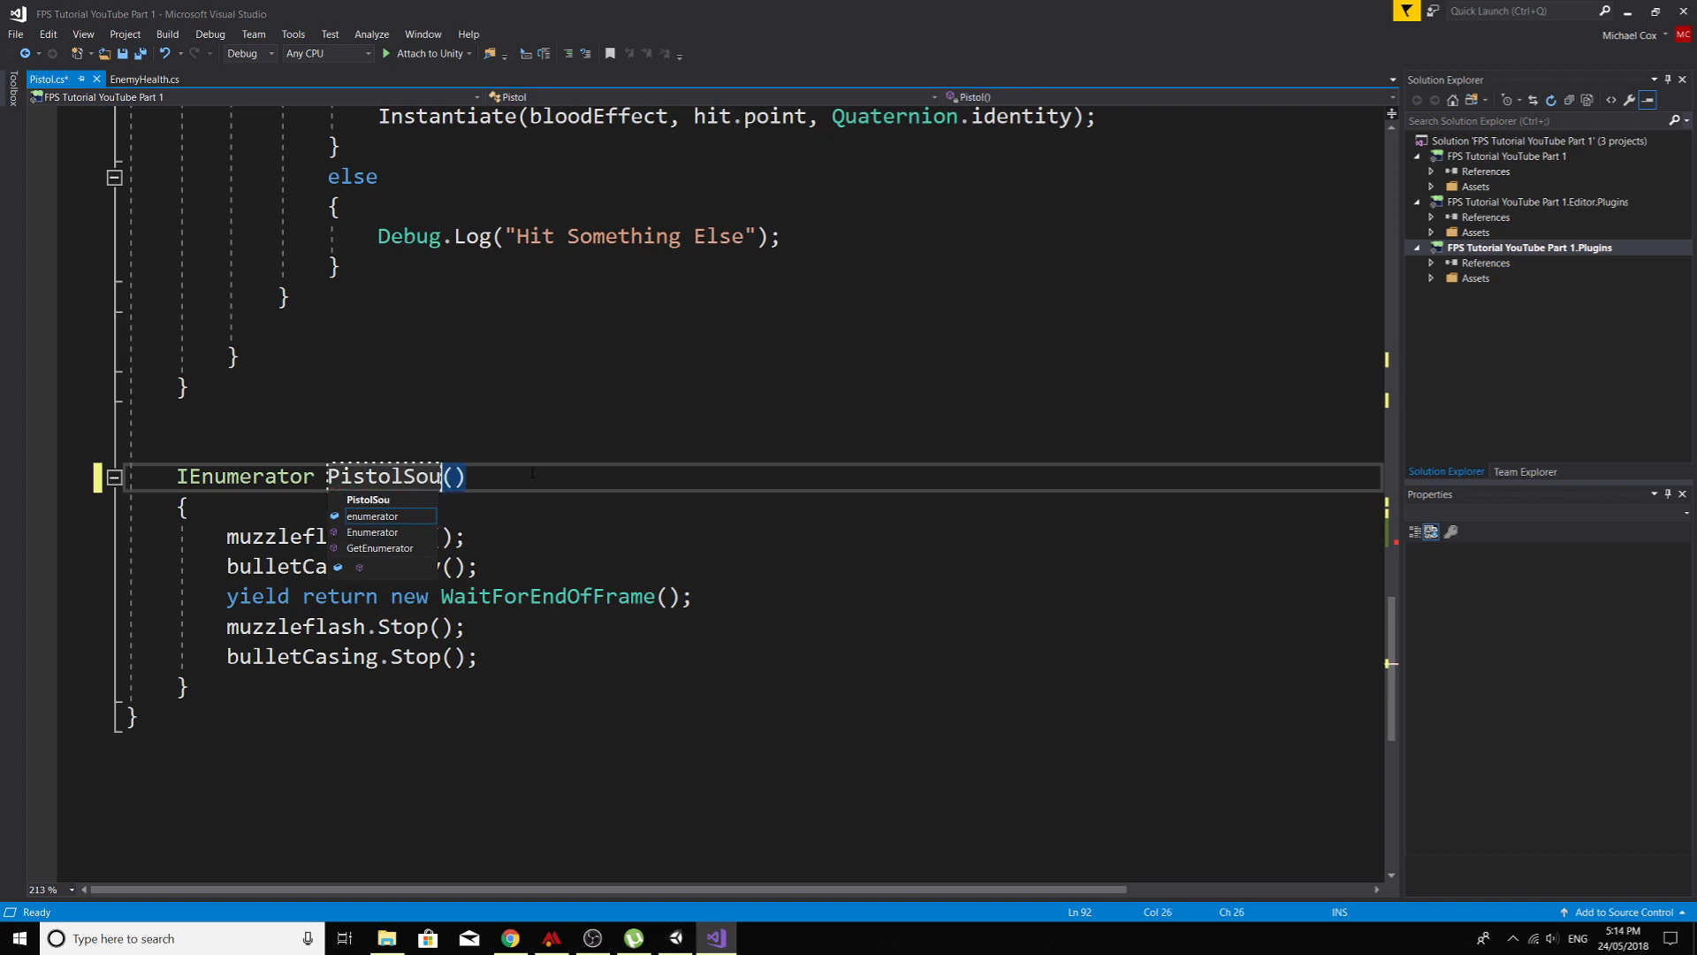
pyautogui.write('And')
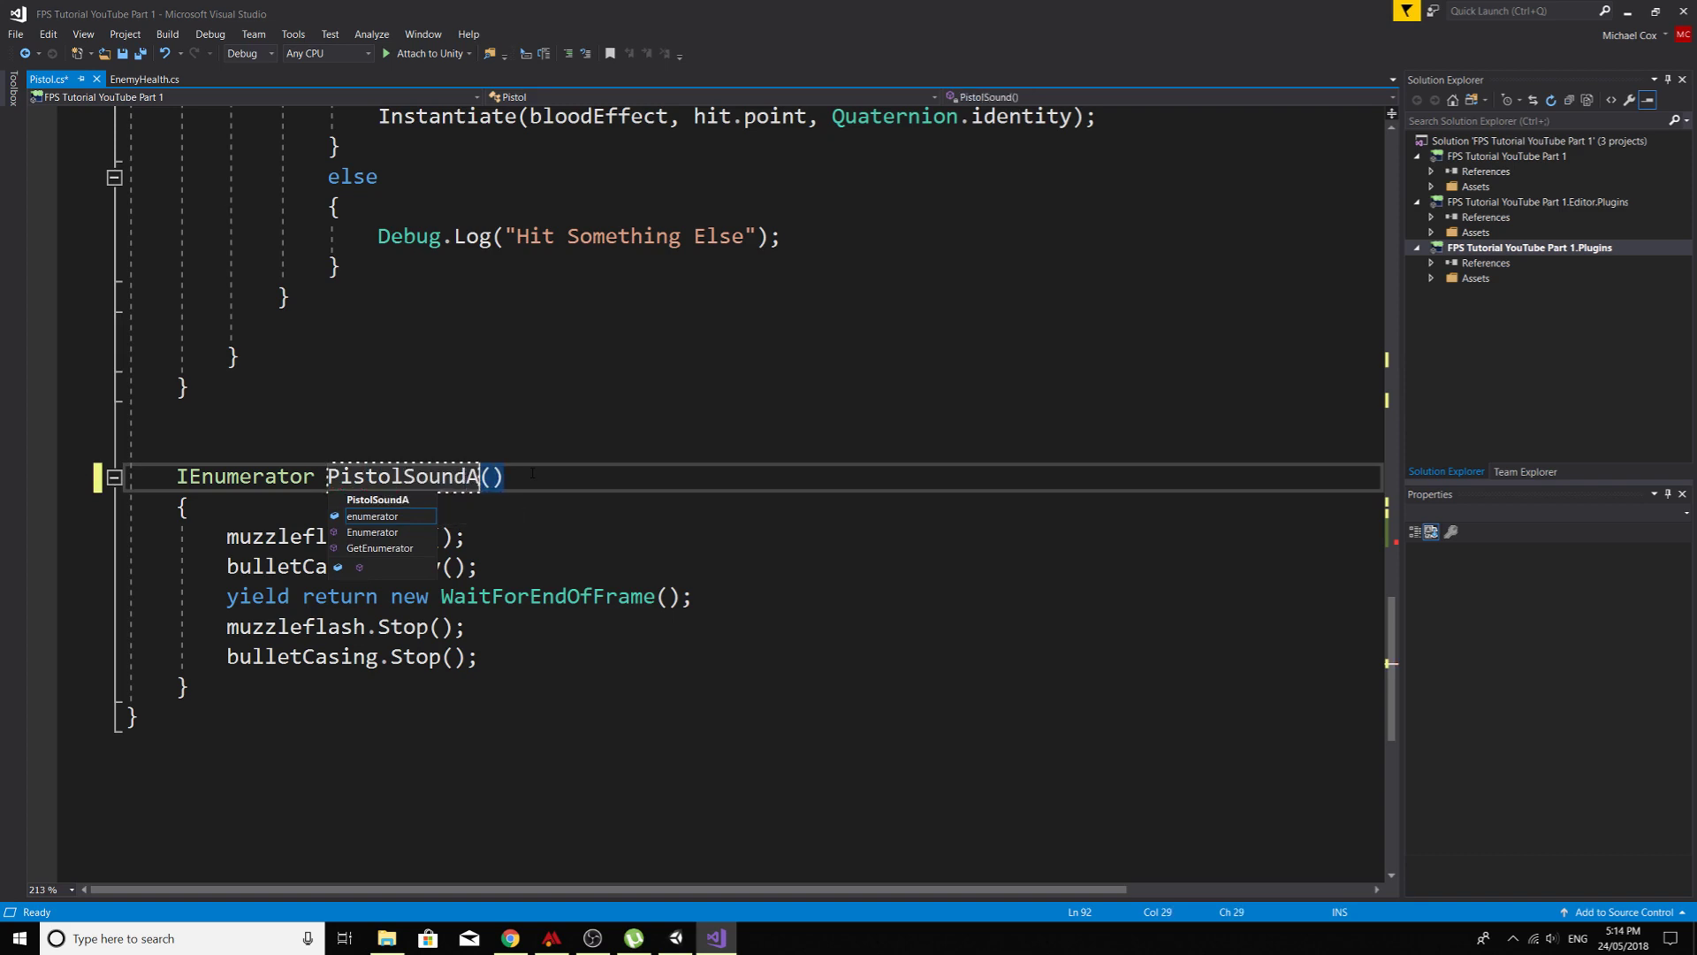
pyautogui.write('Muzzlef')
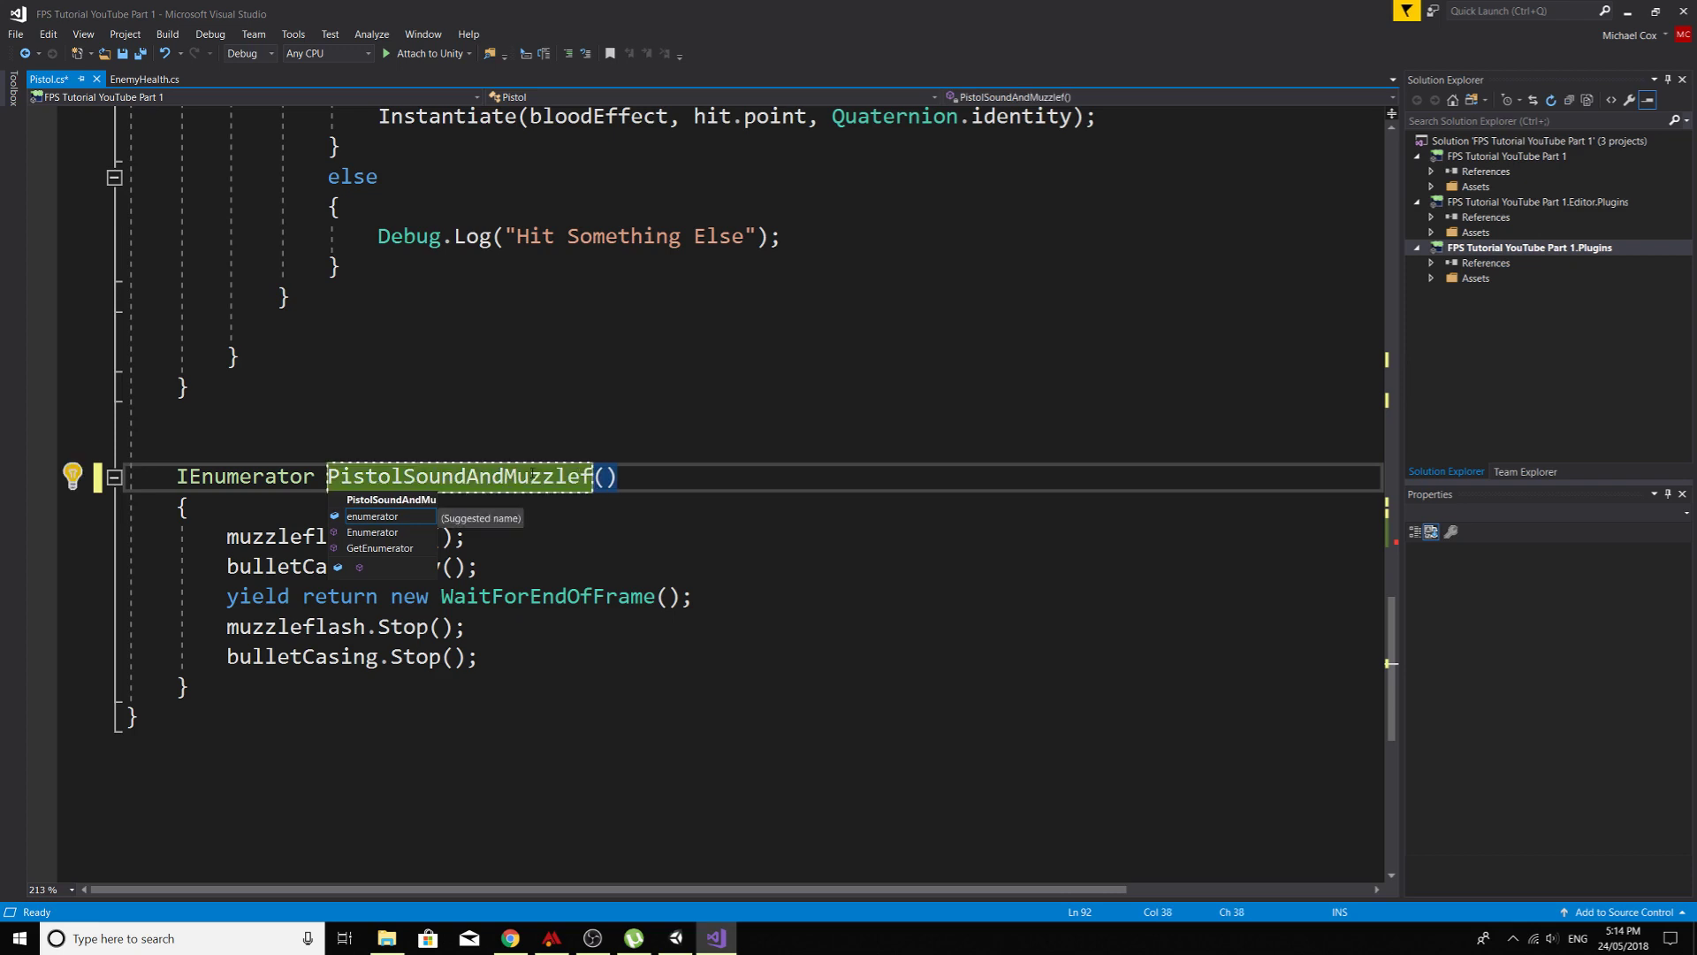
pyautogui.write('lash')
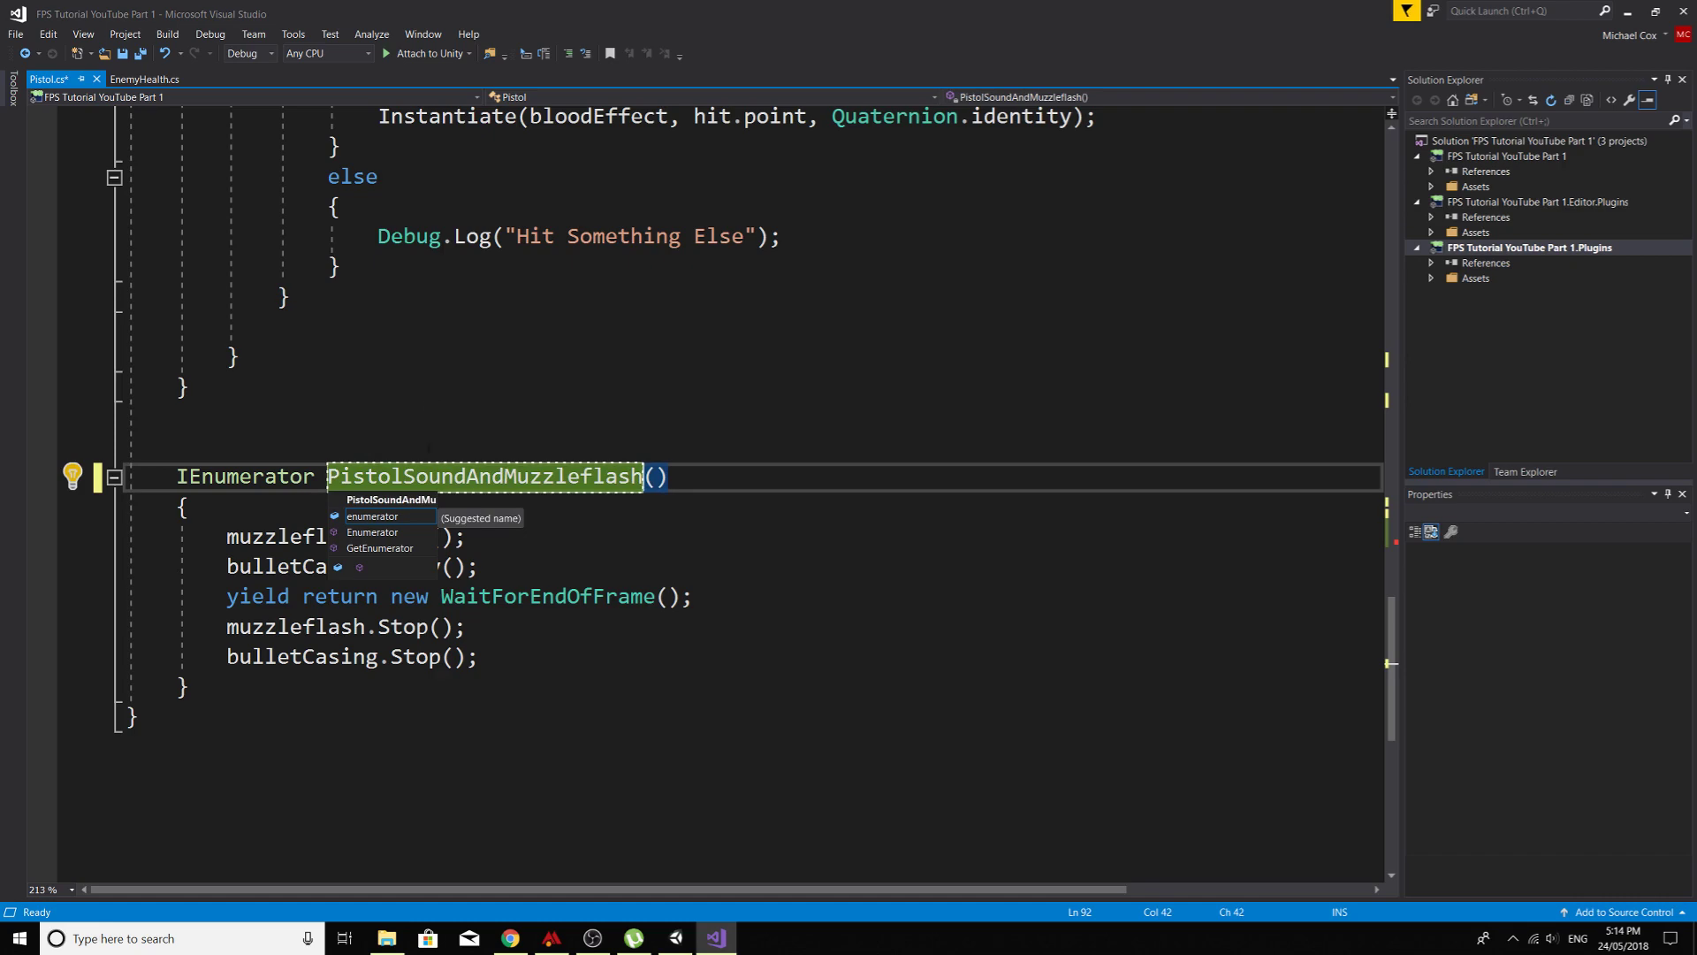
pyautogui.scroll(6, 539, 406)
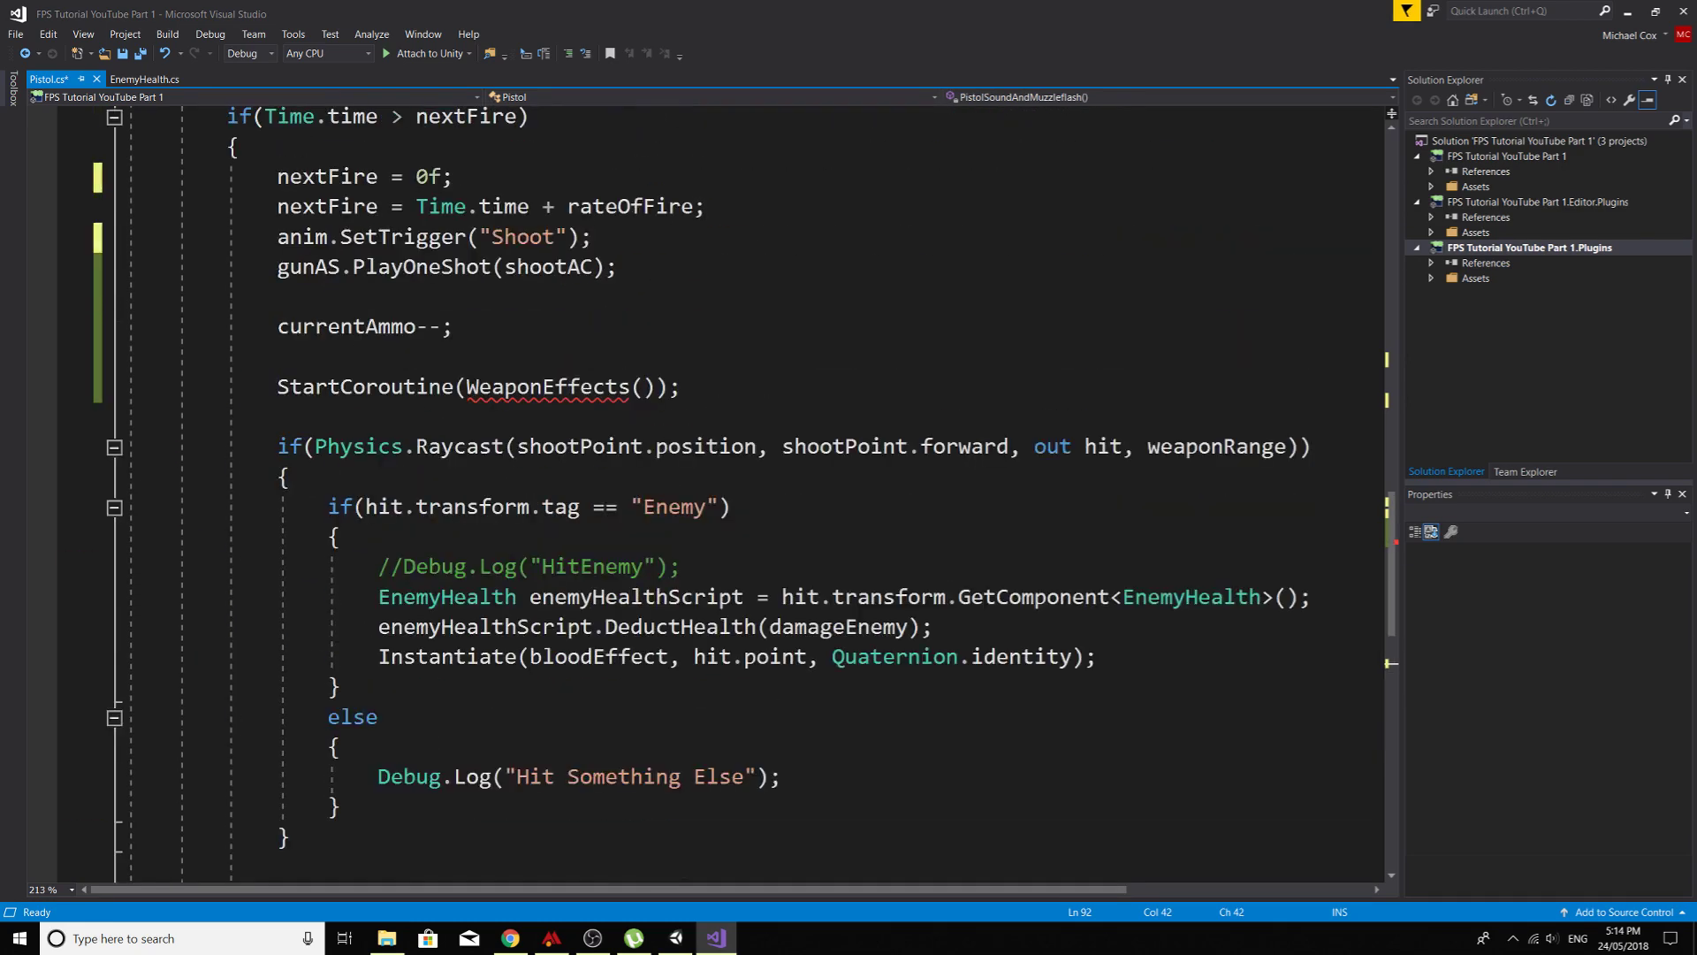
pyautogui.moveTo(277, 387); pyautogui.dragTo(681, 386)
pyautogui.press('Delete')
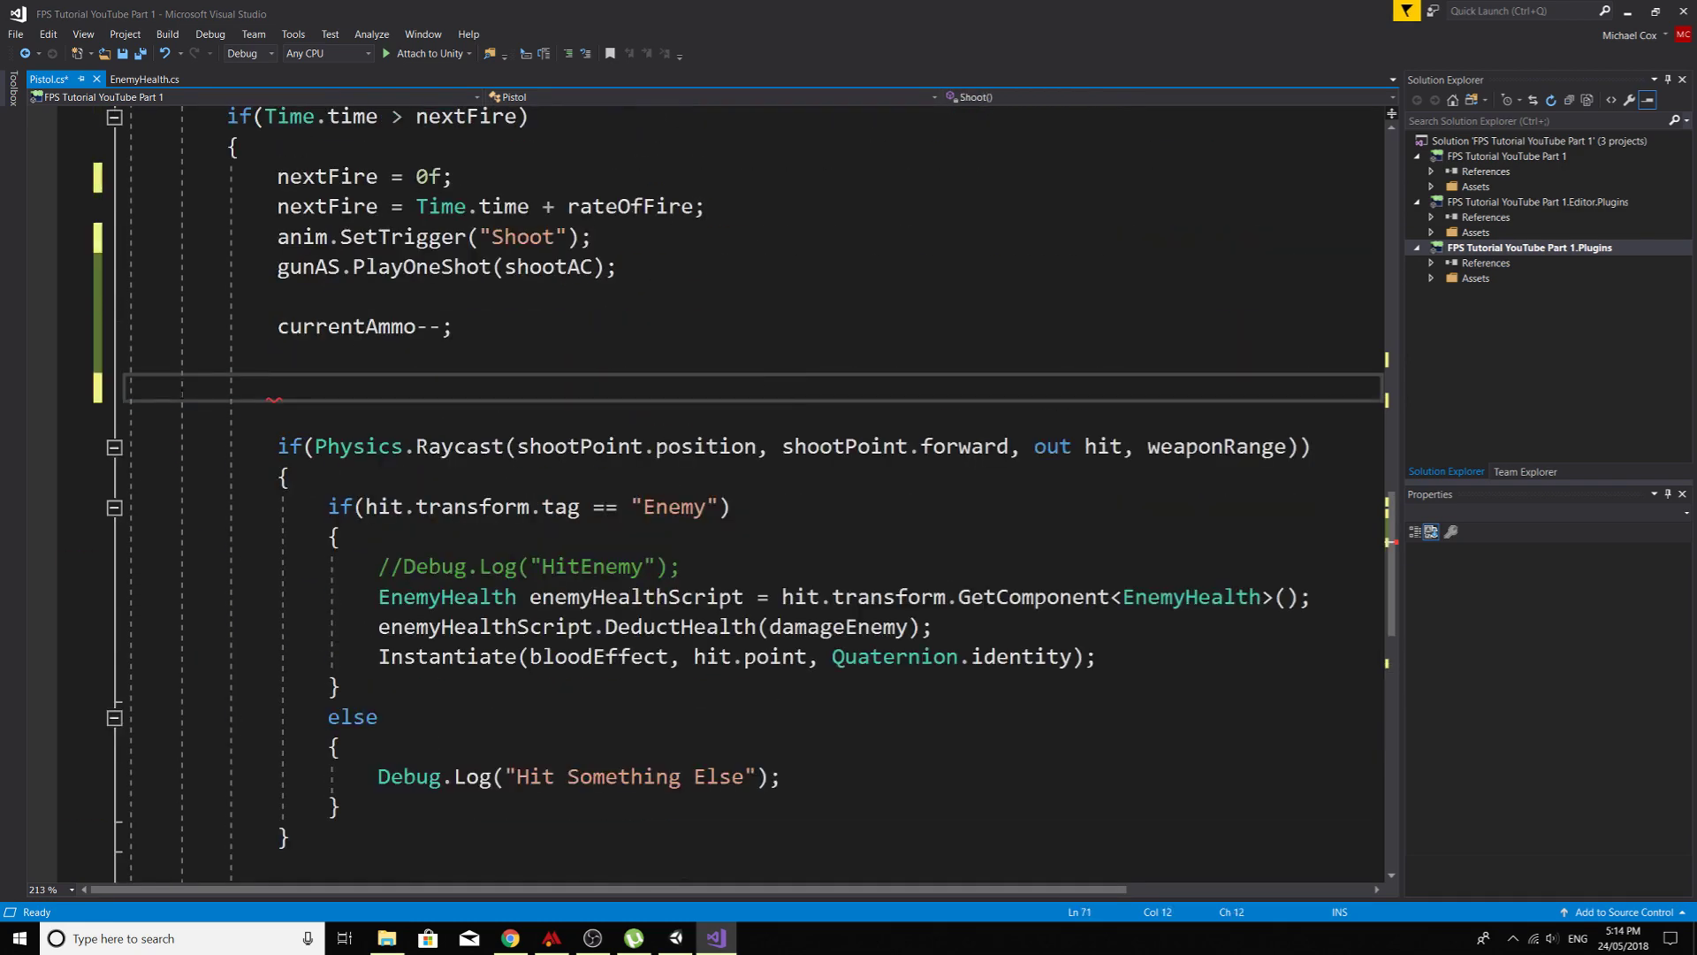
pyautogui.press('BackSpace')
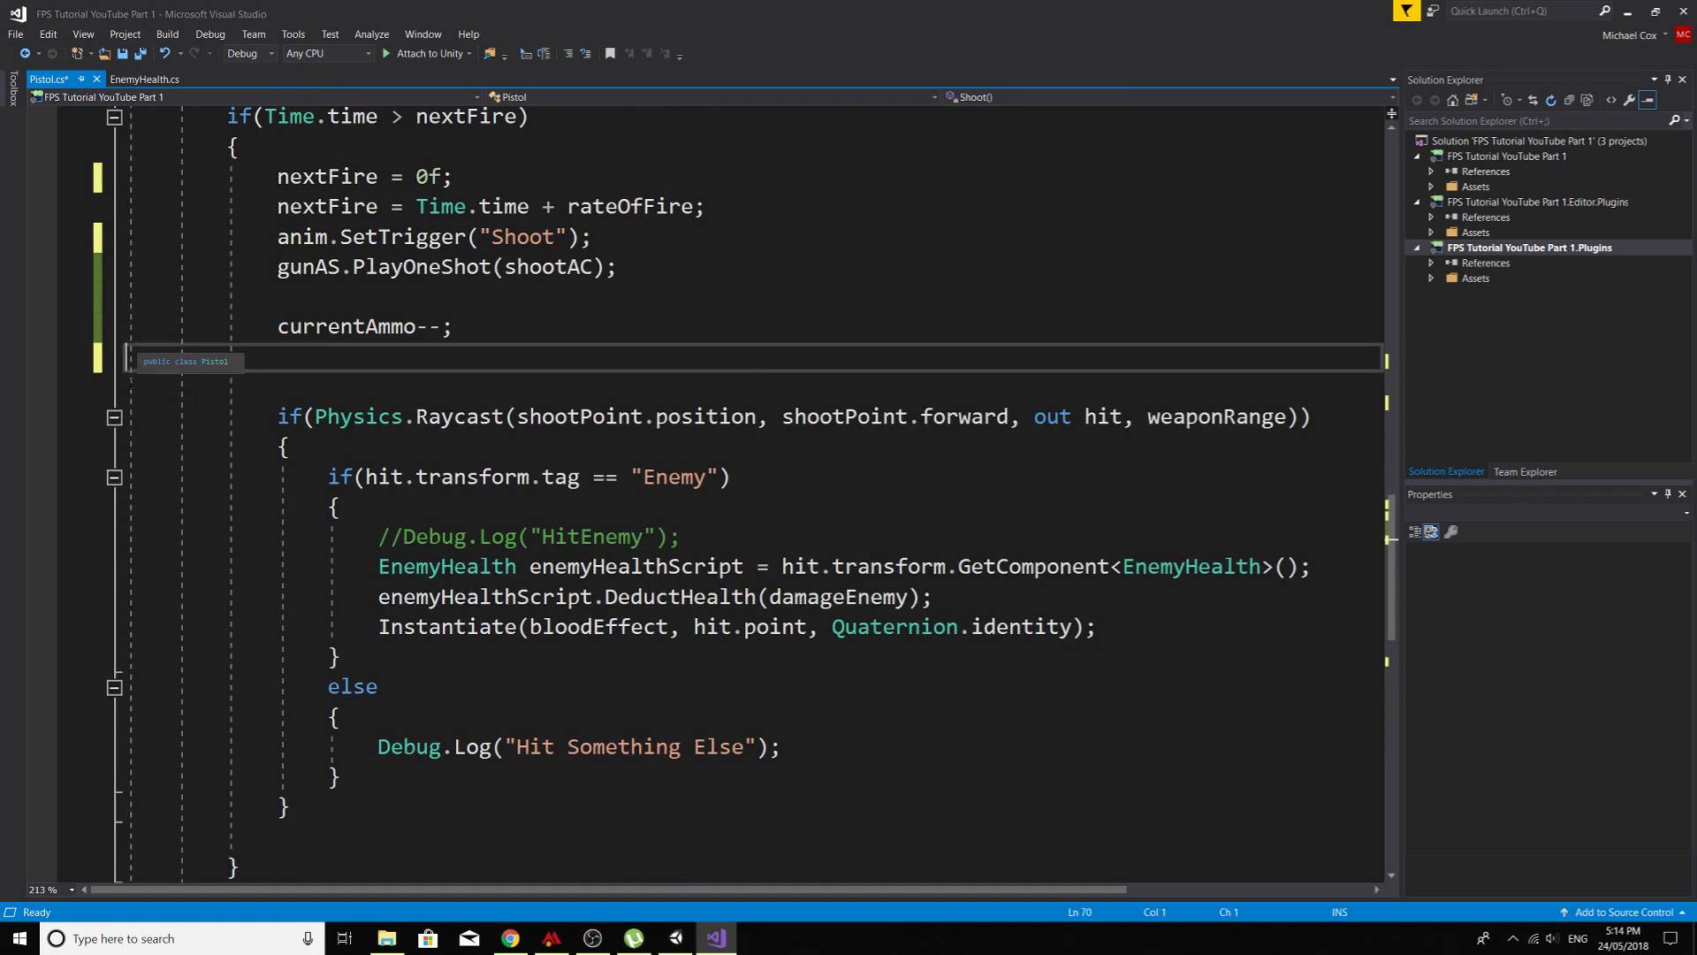
# Step: Add an empty IEnumerator EjectCasing() coroutine below the existing coroutine
pyautogui.press('BackSpace')
pyautogui.scroll(-3, 707, 486)
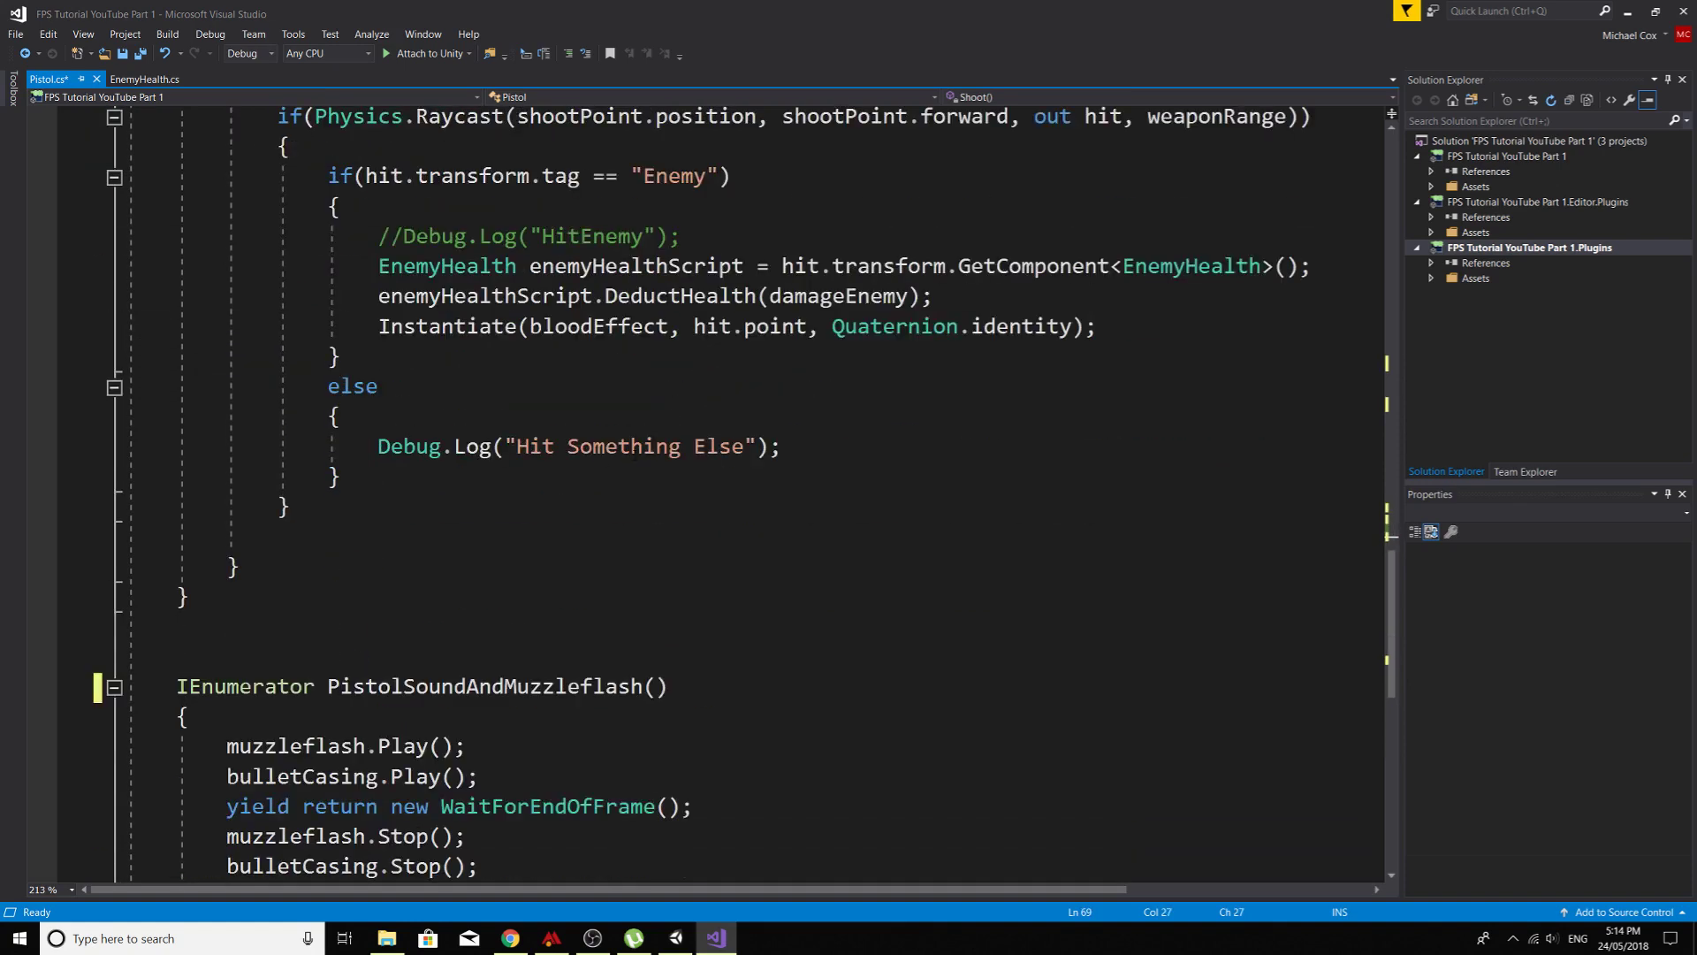
pyautogui.scroll(-3, 507, 482)
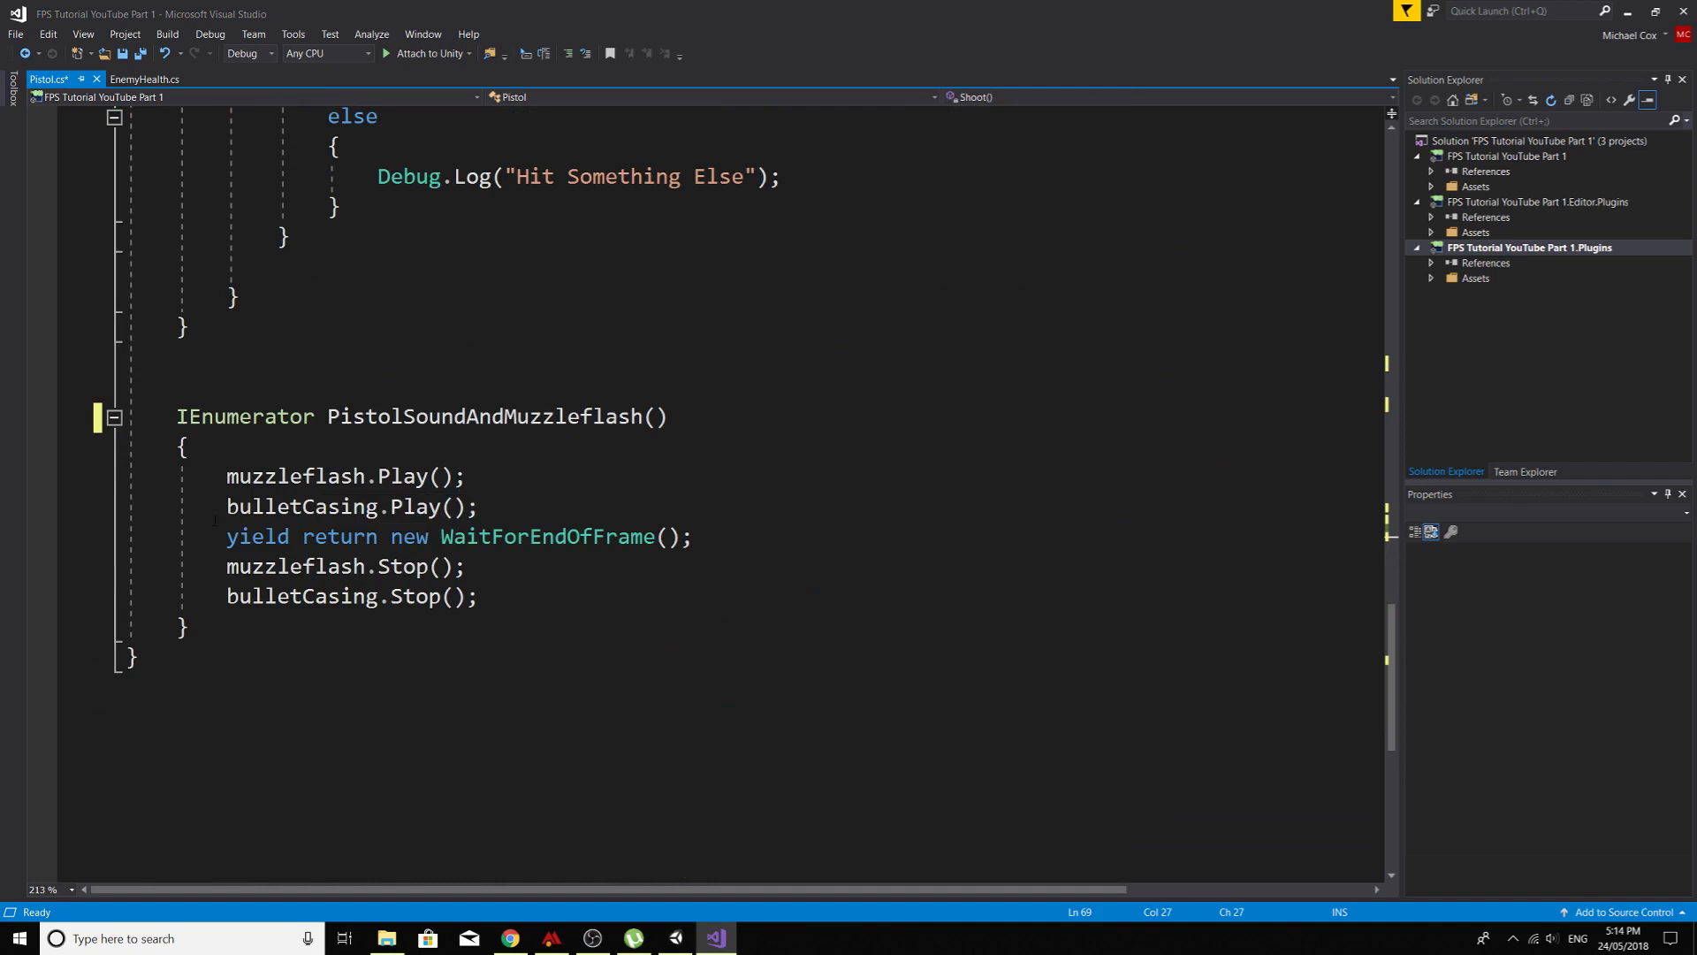
pyautogui.click(227, 625)
pyautogui.press('Return')
pyautogui.press('Return')
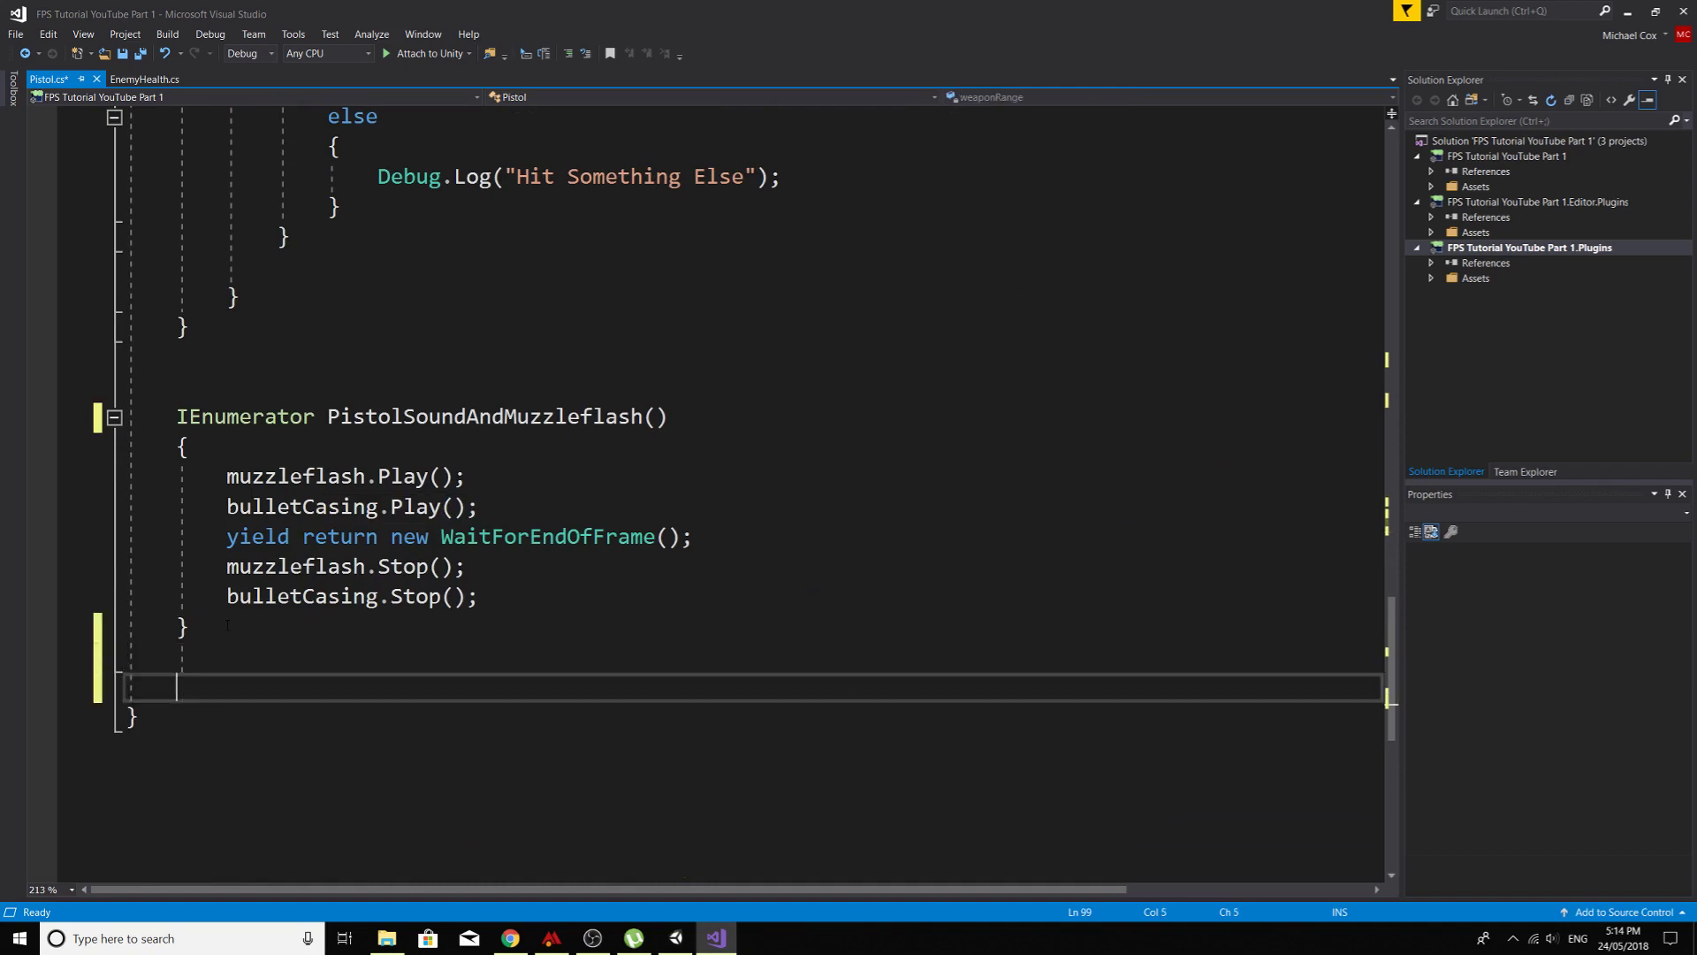
pyautogui.write('ien')
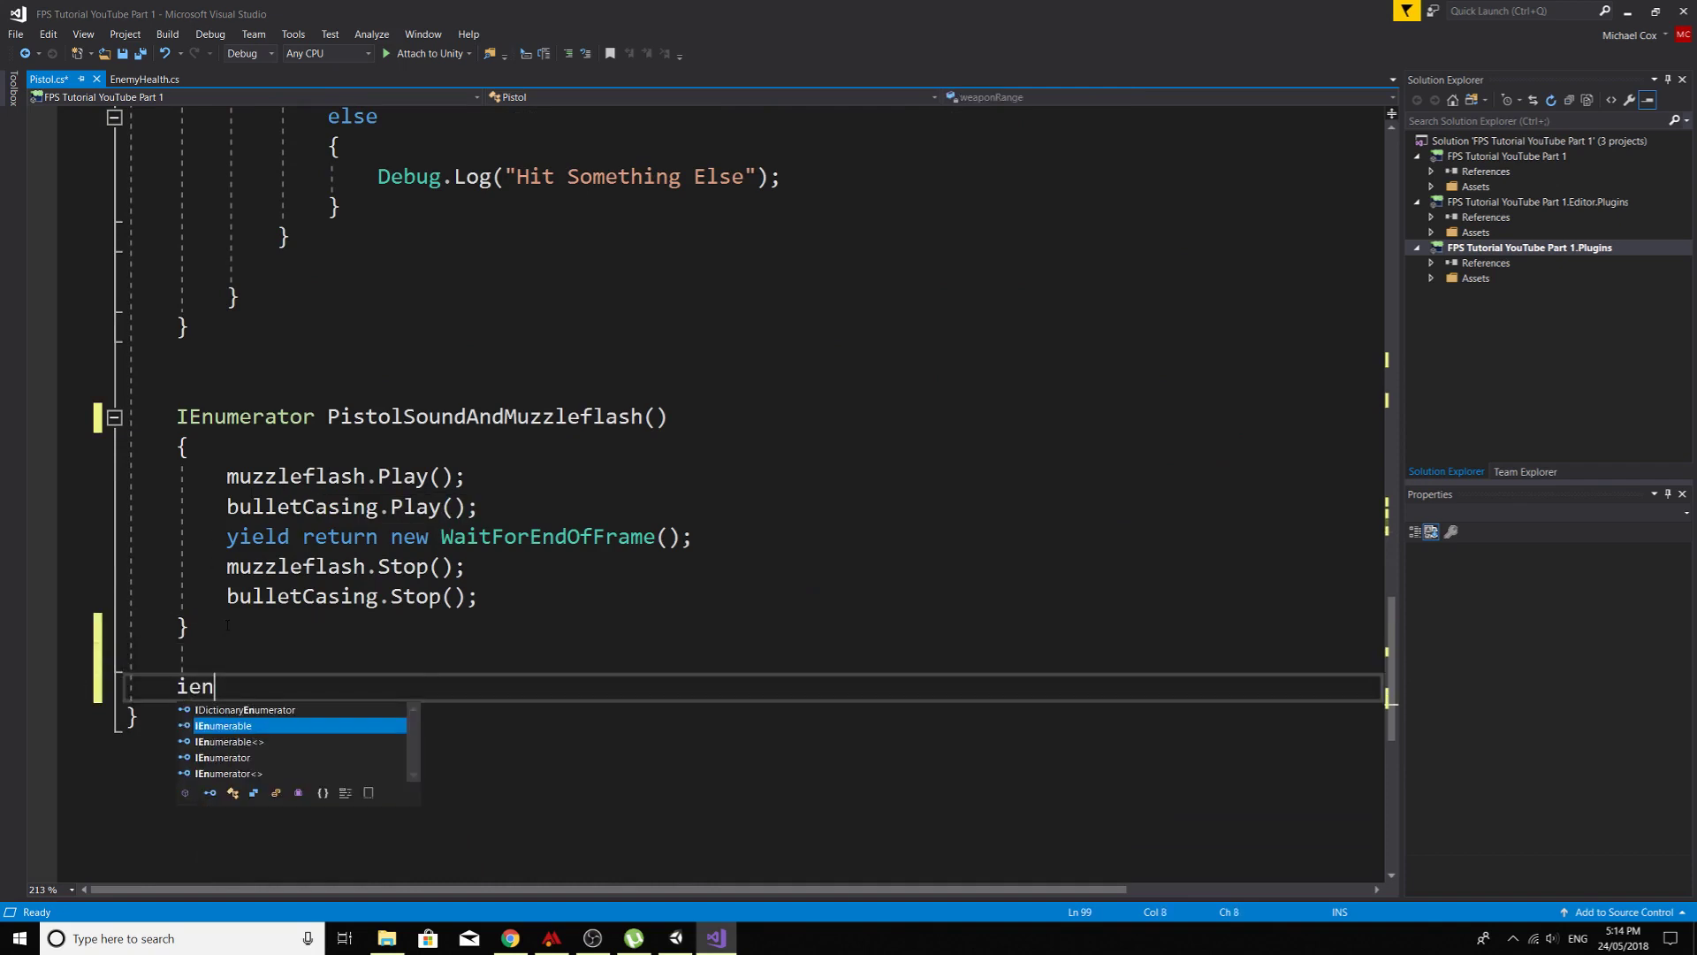
pyautogui.write('u')
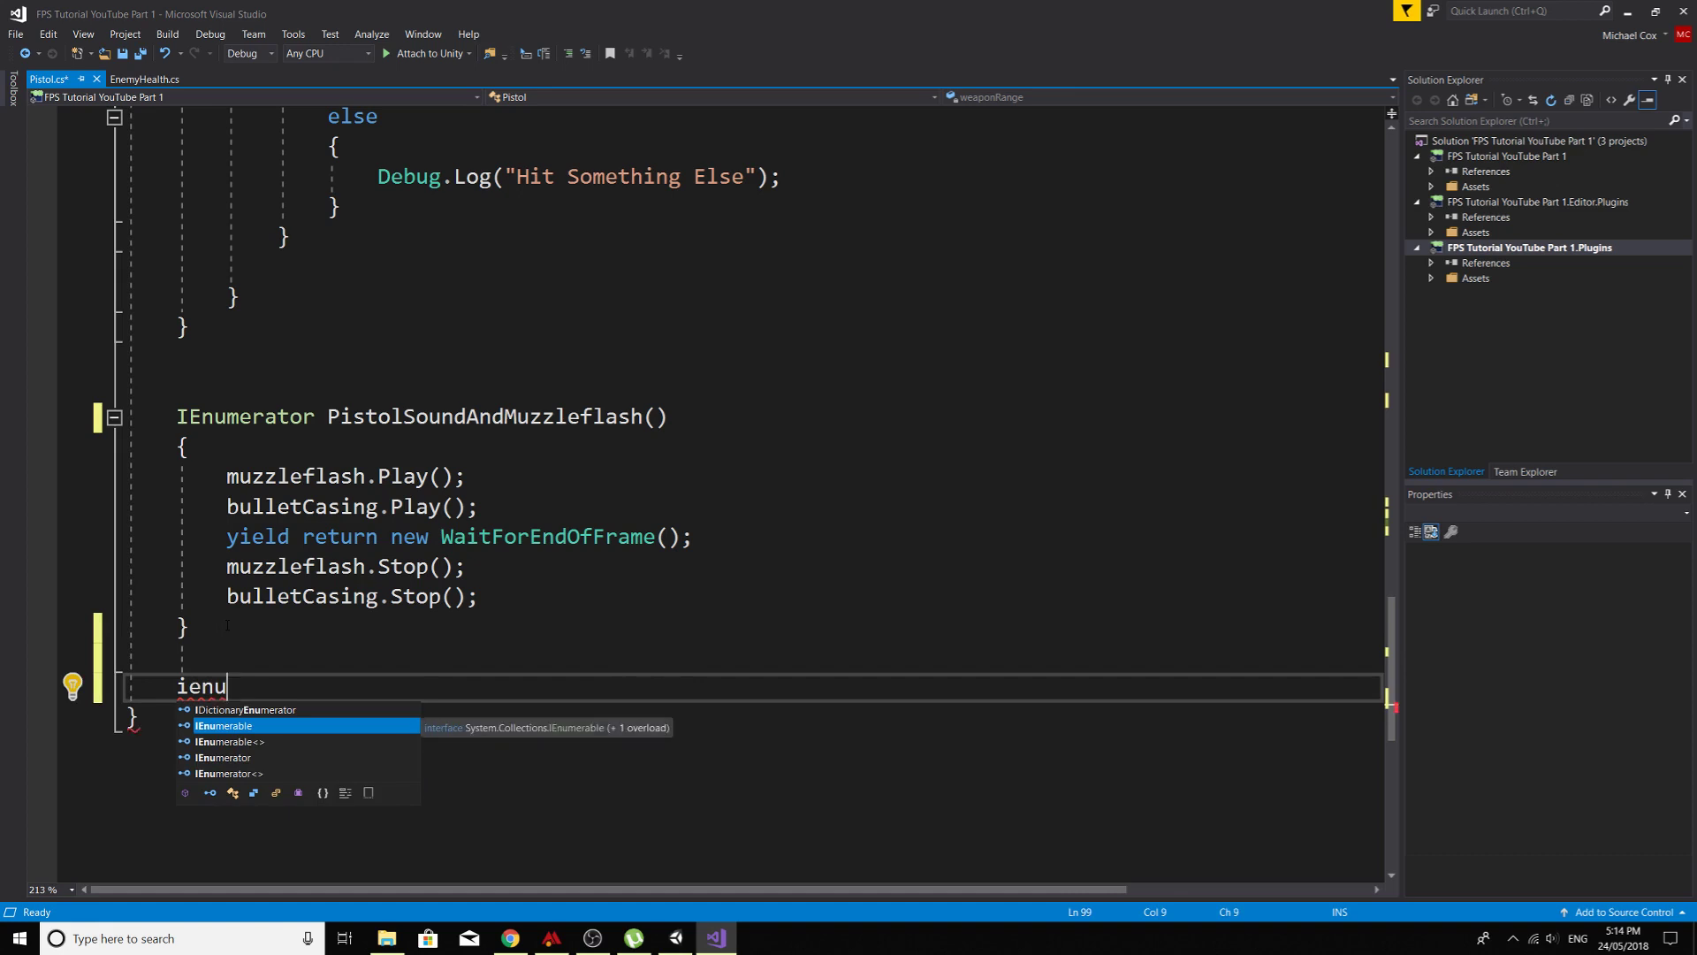
pyautogui.press('Down')
pyautogui.press('Down')
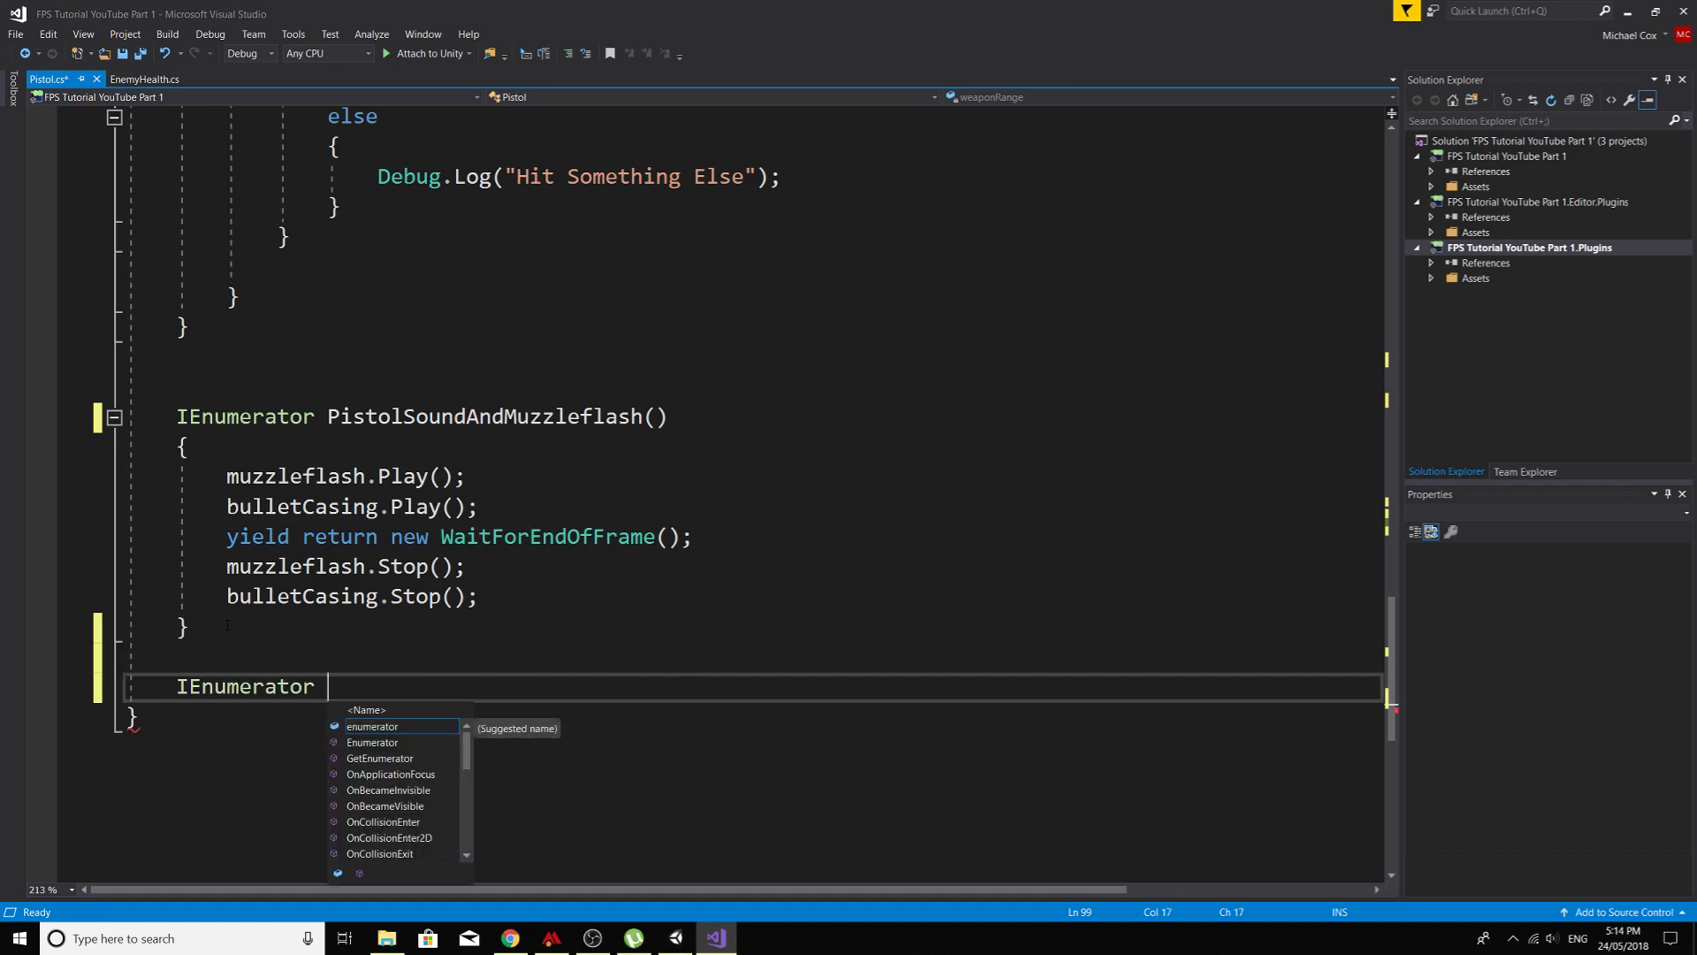
pyautogui.write('EjectC')
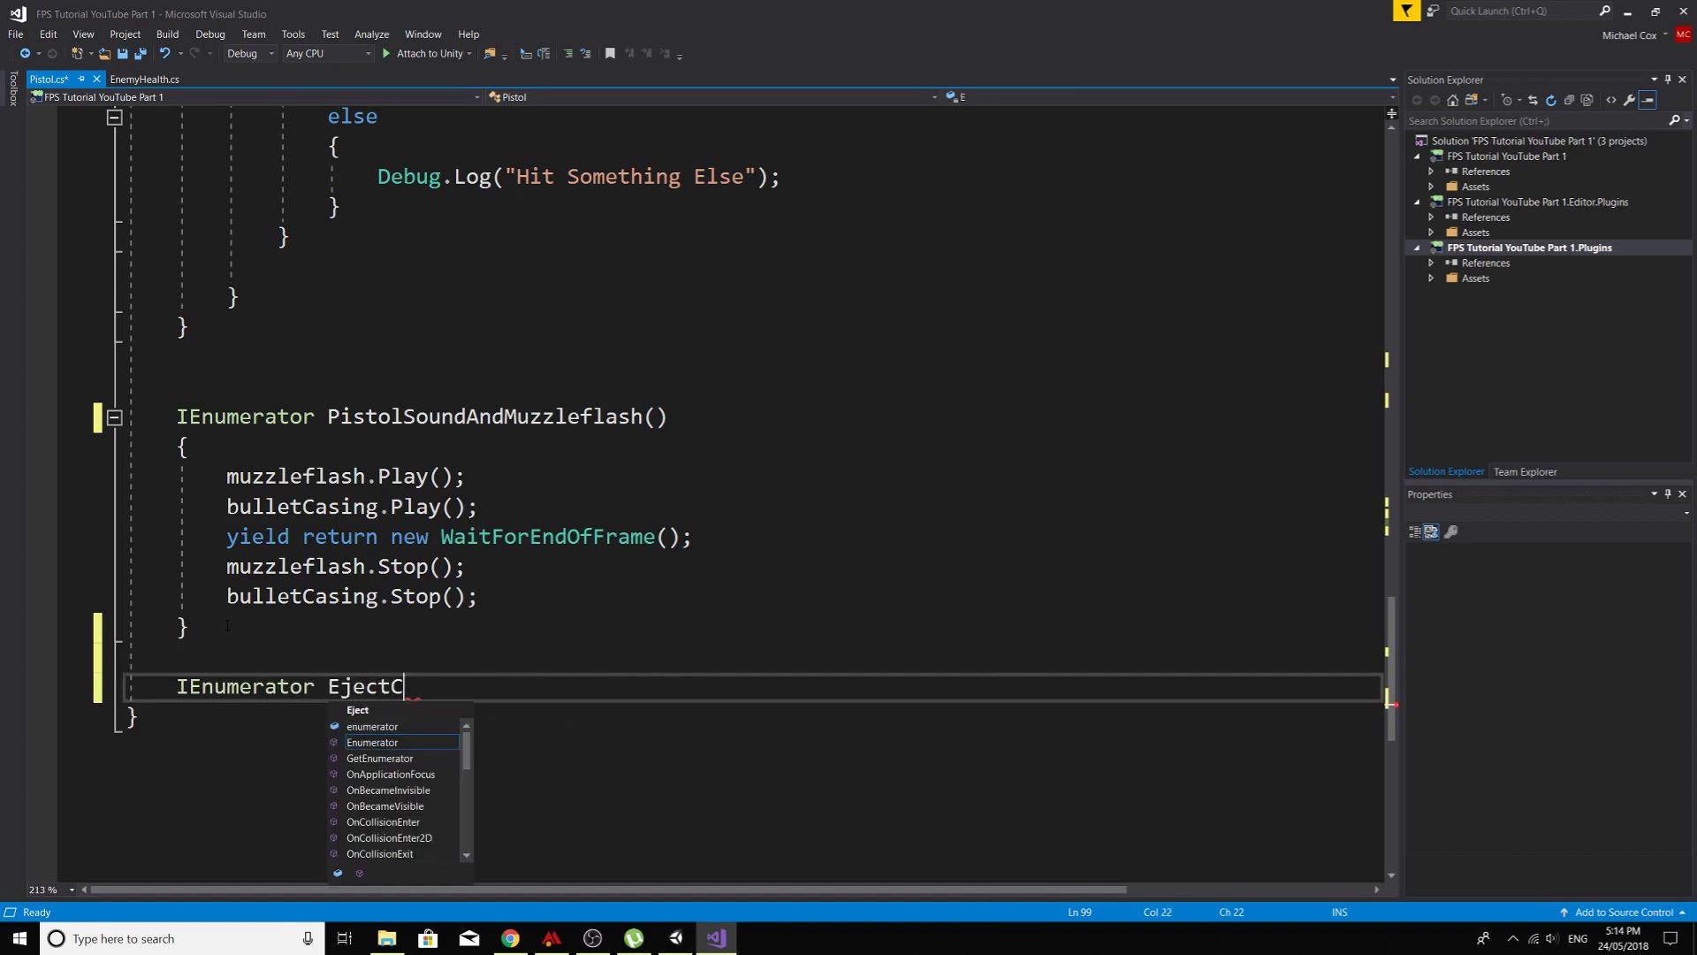
pyautogui.write('asing()')
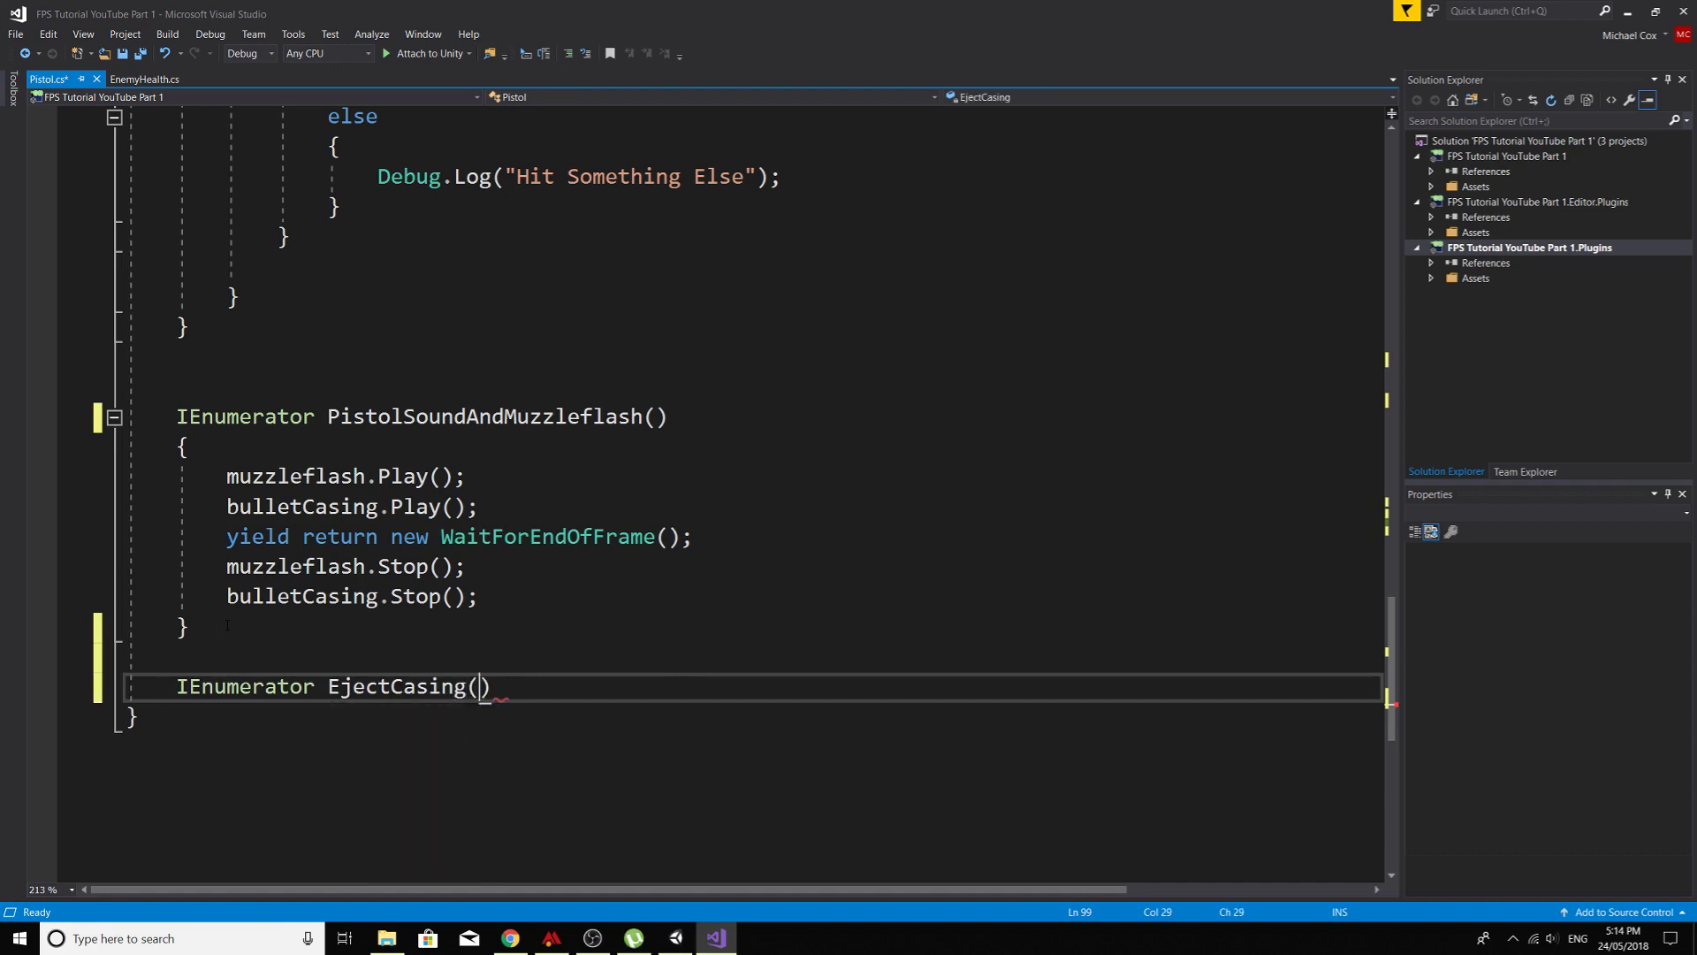
pyautogui.press('End')
pyautogui.press('Return')
pyautogui.write('{')
pyautogui.press('Return')
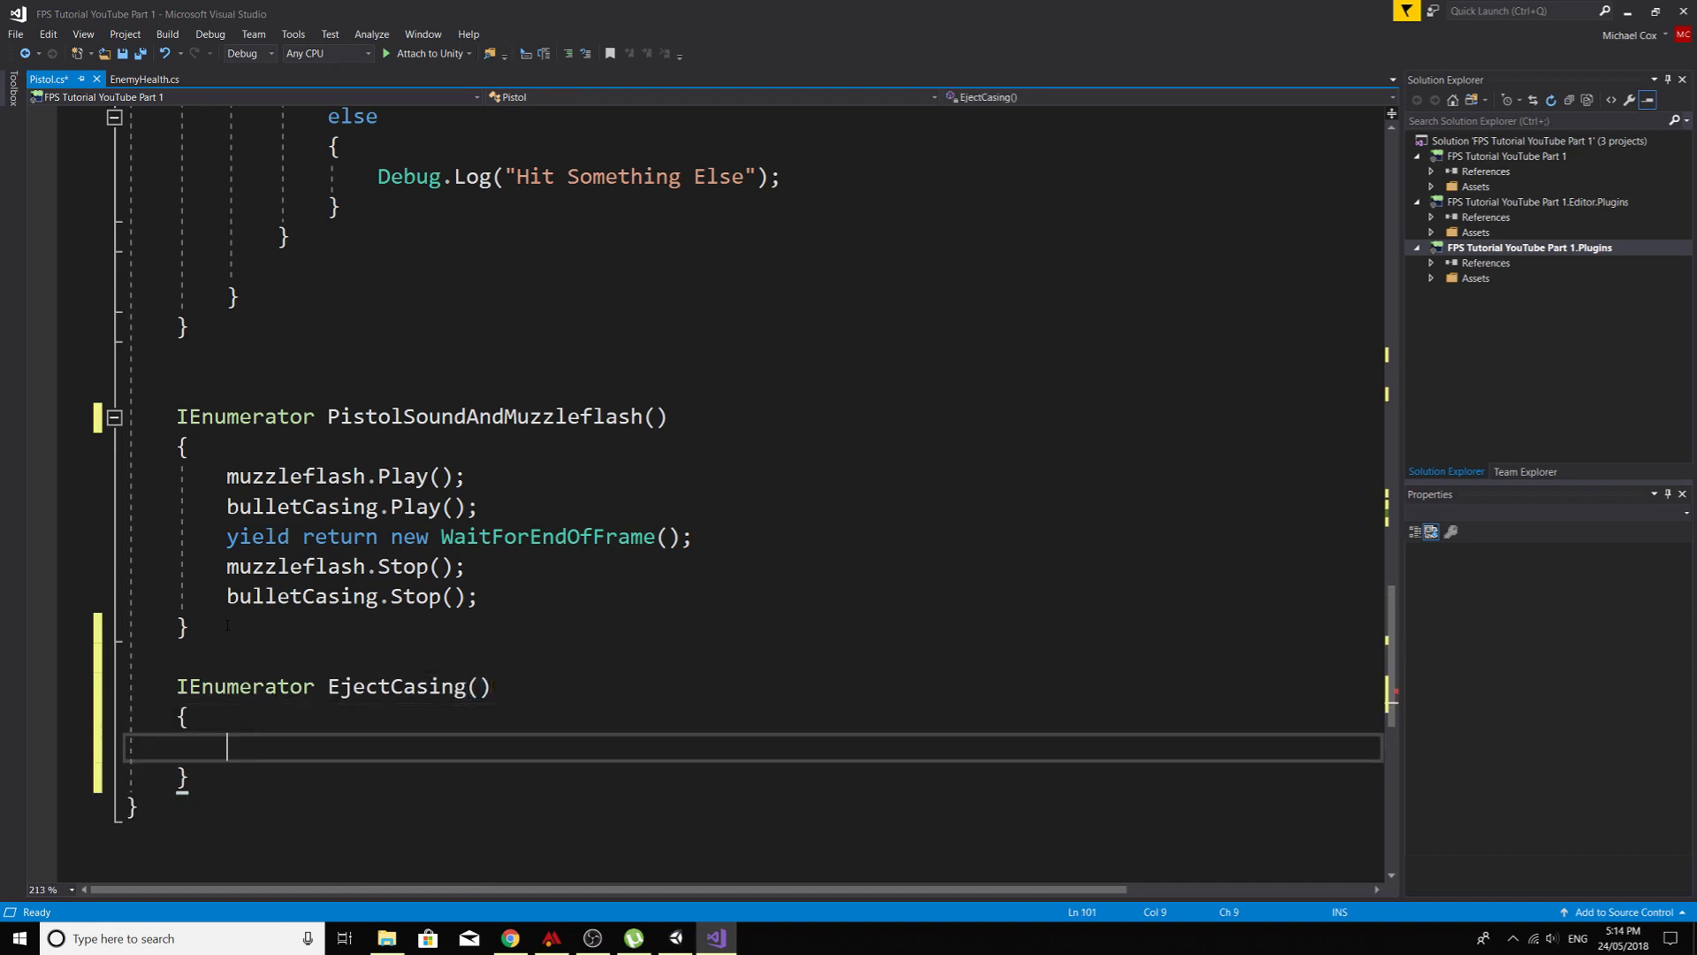
# Step: Cut bulletCasing.Play(); and bulletCasing.Stop(); from PistolSoundAndMuzzleflash and remove the leftover blank lines
pyautogui.moveTo(226, 507); pyautogui.dragTo(482, 506)
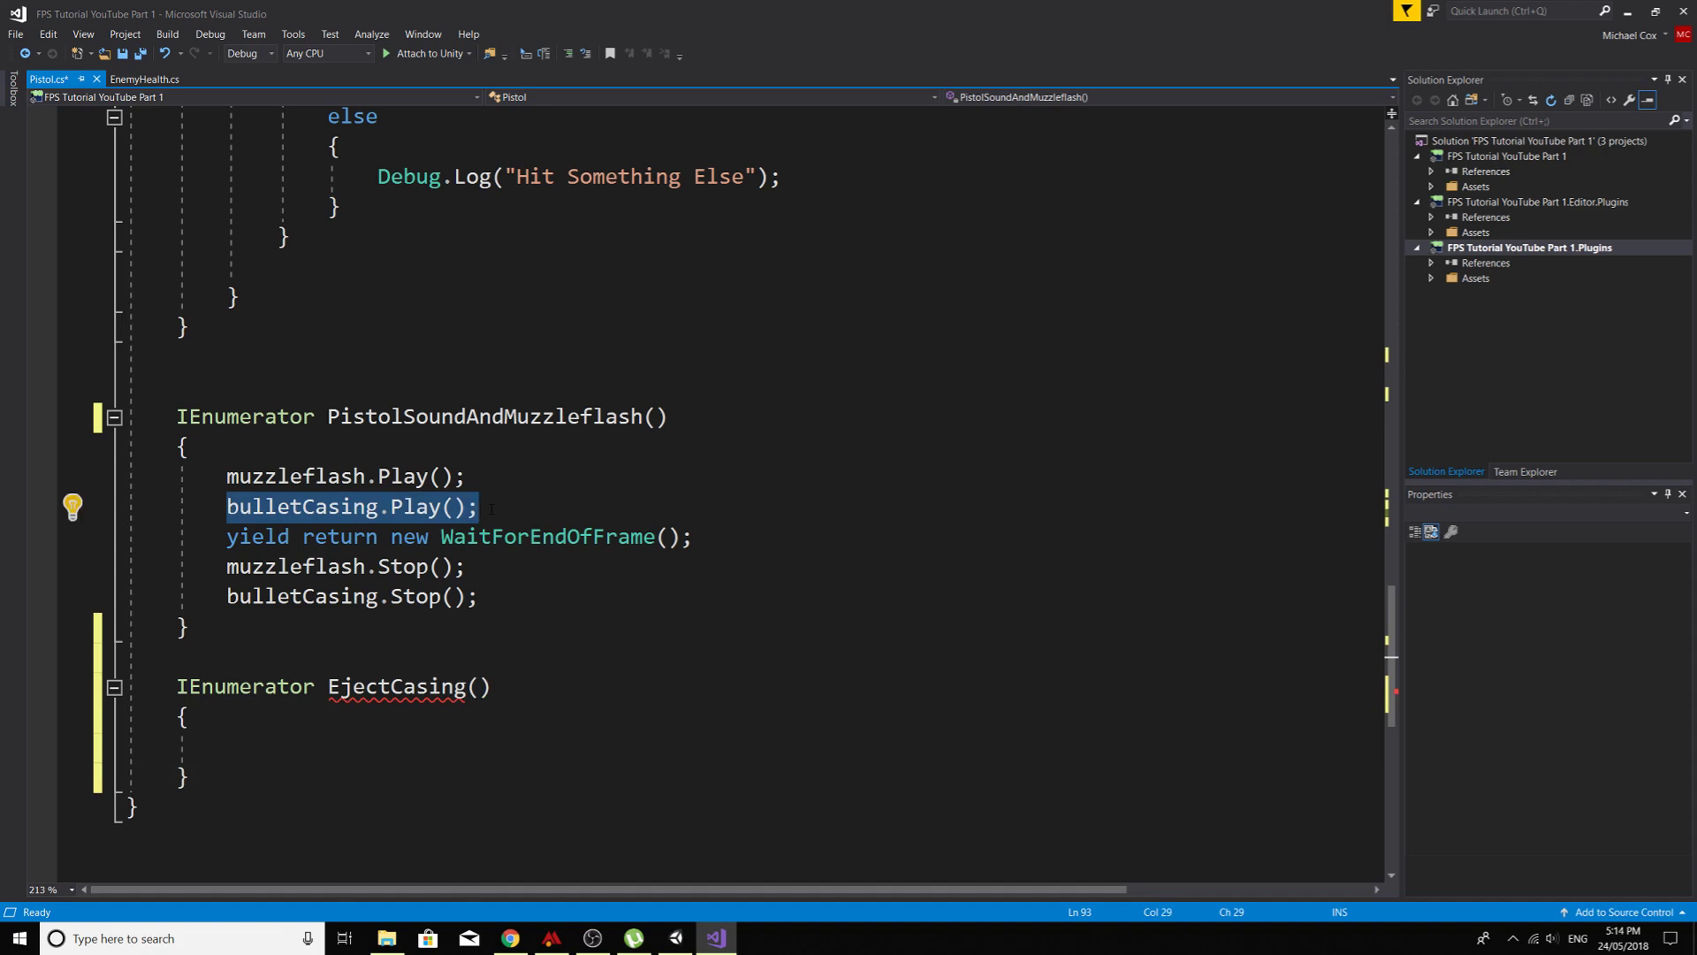
pyautogui.hotkey('ctrl', 'x')
pyautogui.moveTo(226, 596); pyautogui.dragTo(480, 596)
pyautogui.hotkey('ctrl', 'x')
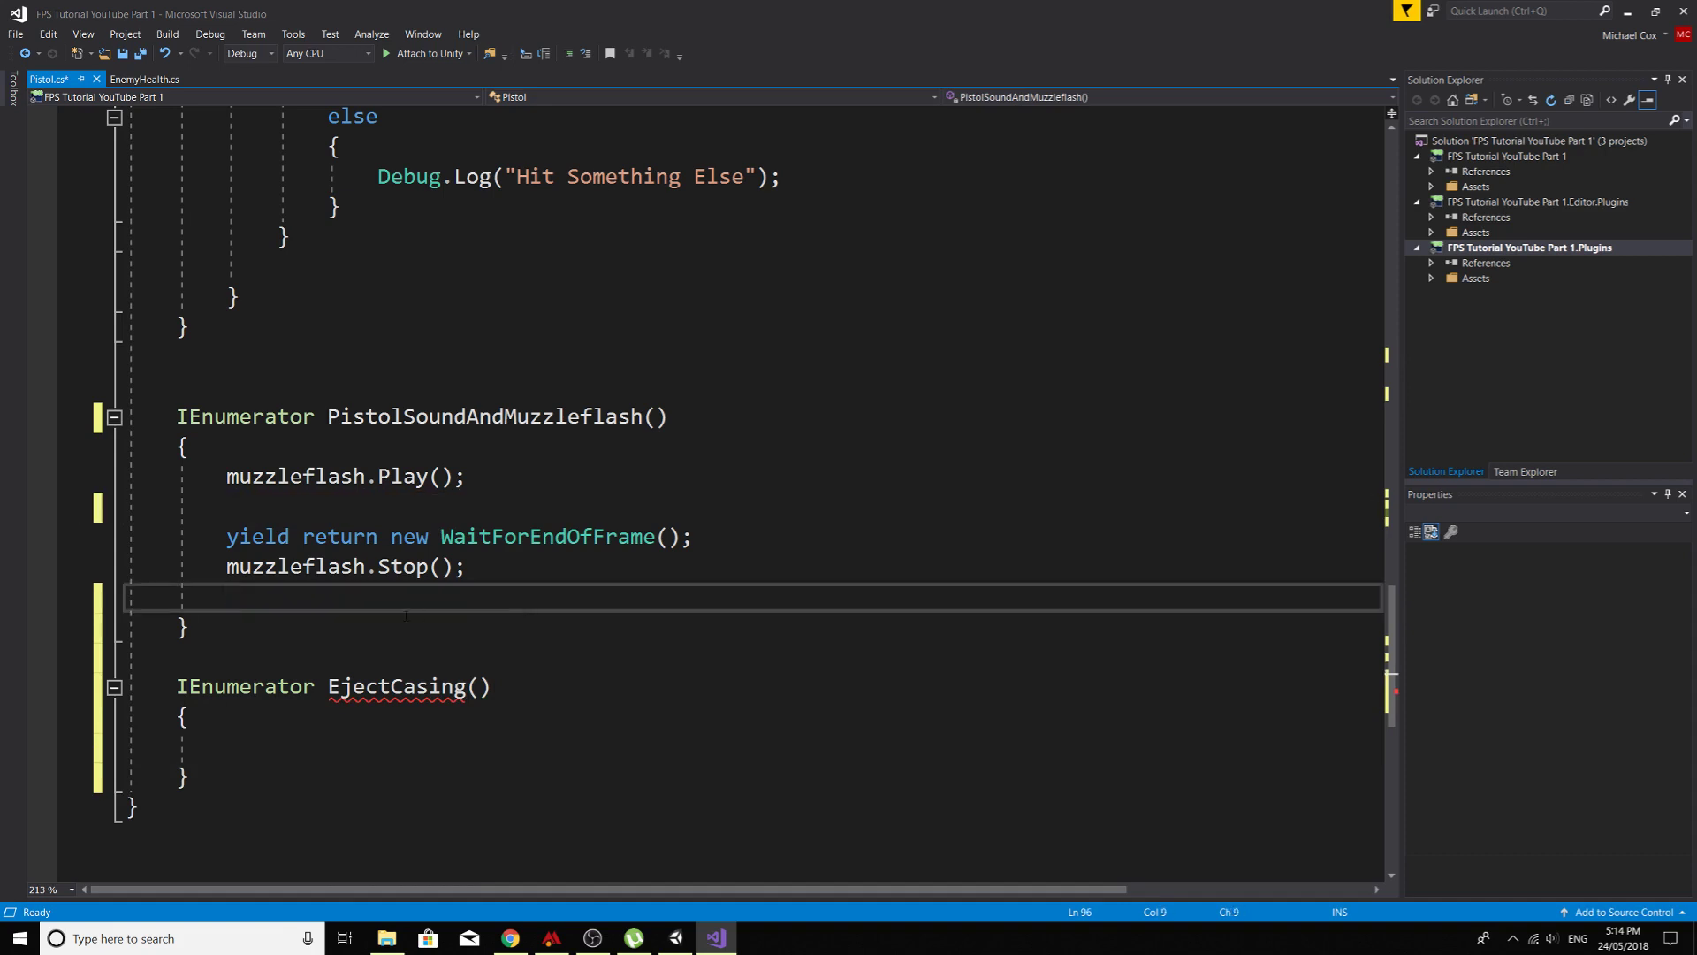
pyautogui.moveTo(238, 506); pyautogui.dragTo(131, 506)
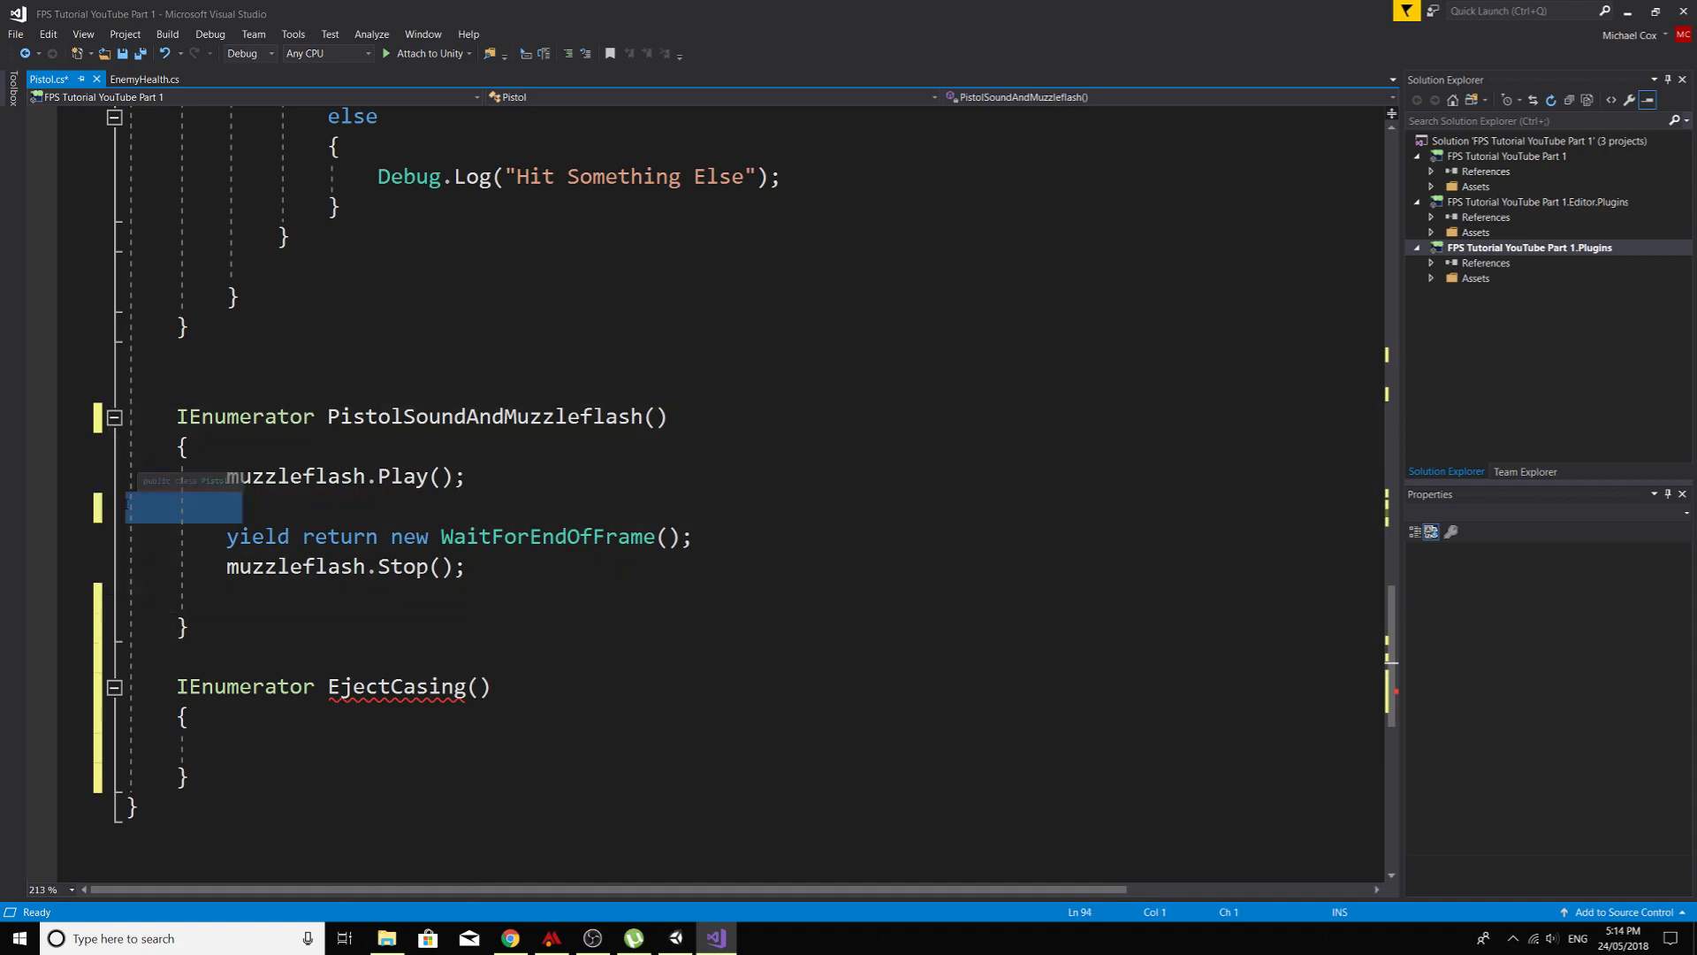
pyautogui.press('BackSpace')
pyautogui.press('BackSpace')
pyautogui.click(336, 567)
pyautogui.press('BackSpace')
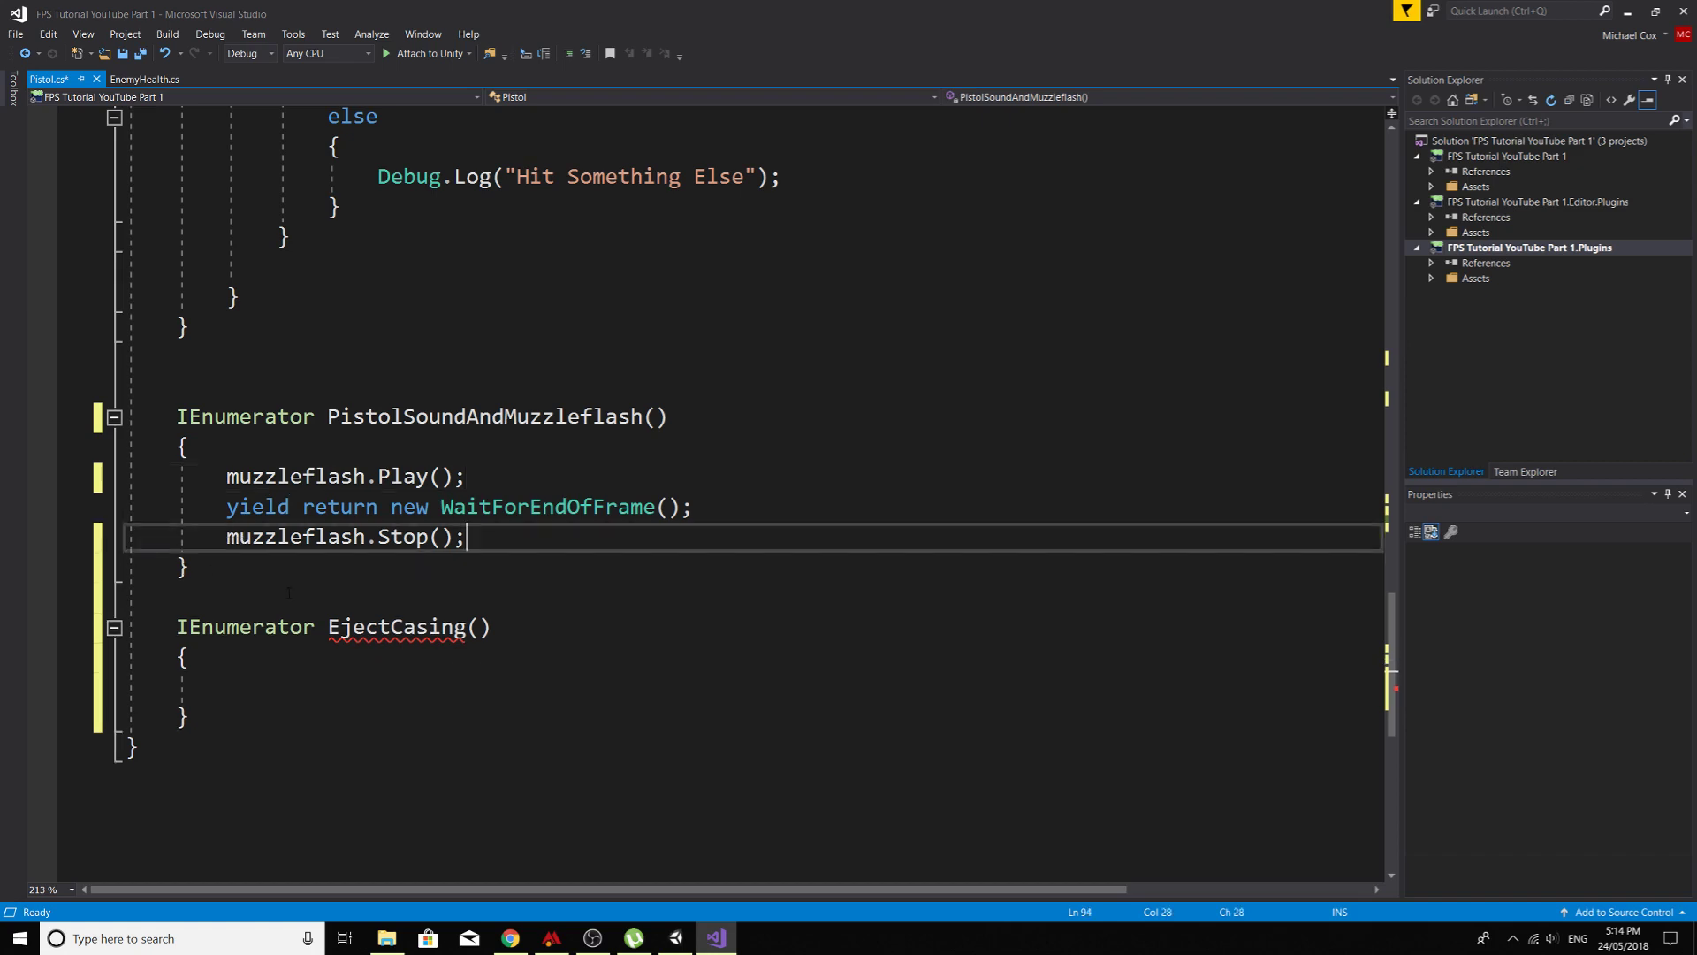
pyautogui.click(241, 687)
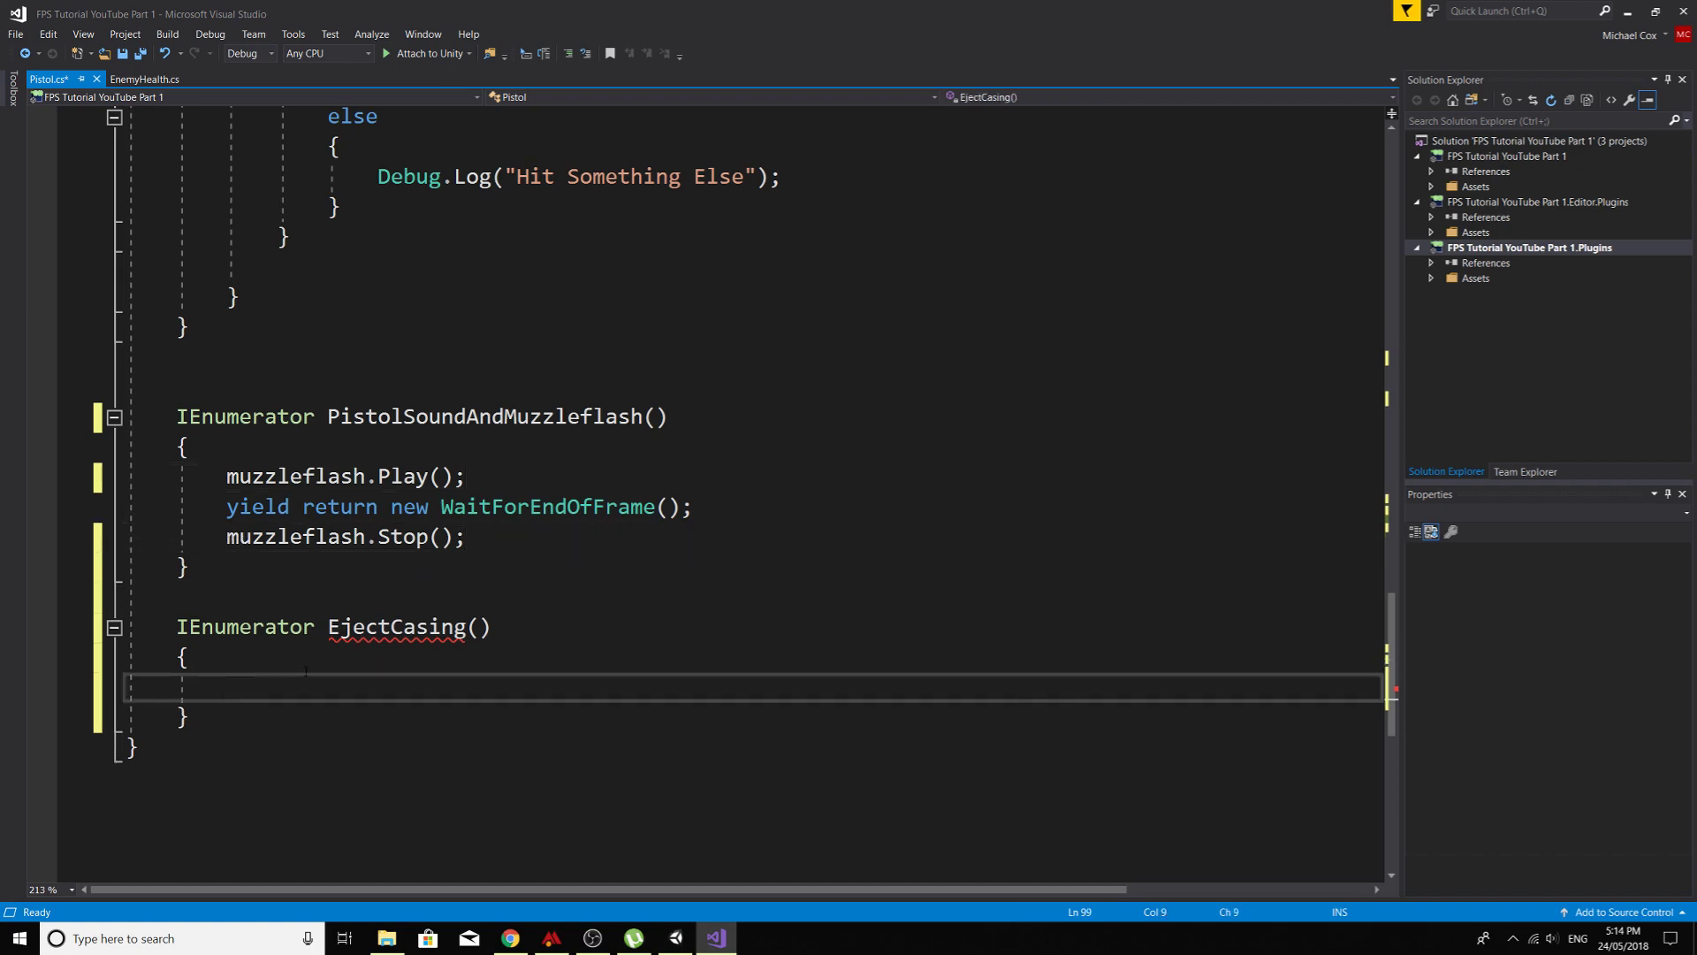
# Step: Restore the bulletCasing lines, copy them into EjectCasing, and drop muzzleflash.Stop() there
pyautogui.hotkey('ctrl', 'z')
pyautogui.hotkey('ctrl', 'z')
pyautogui.hotkey('ctrl', 'z')
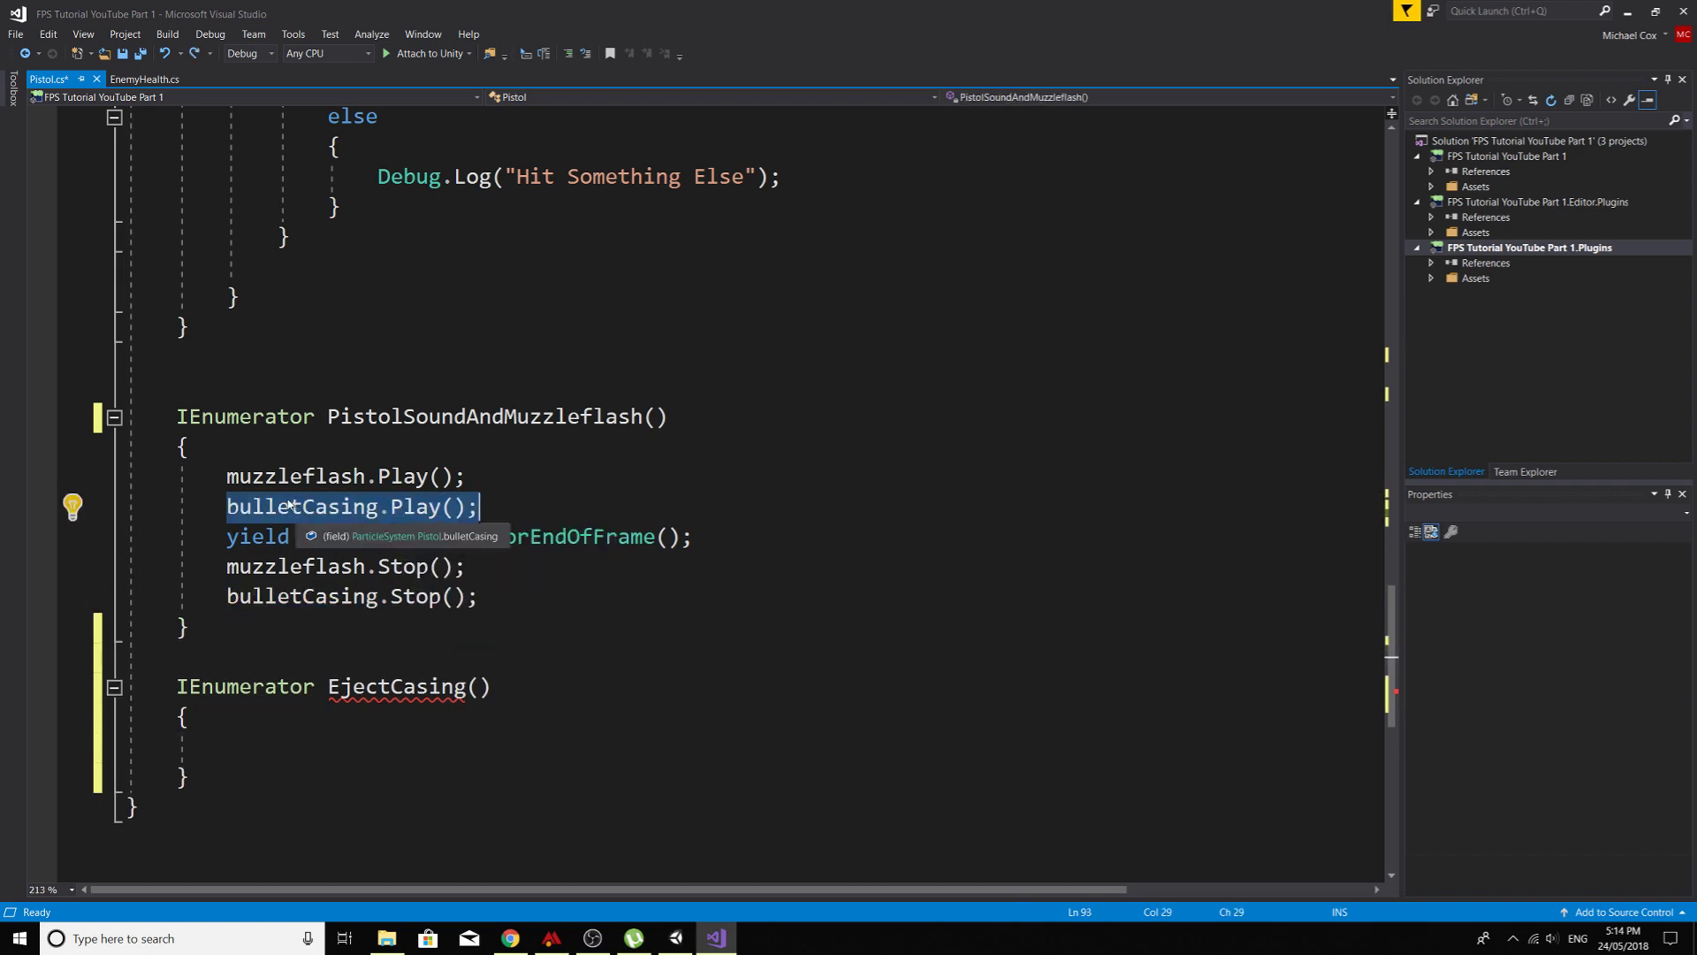
pyautogui.moveTo(217, 506); pyautogui.dragTo(479, 596)
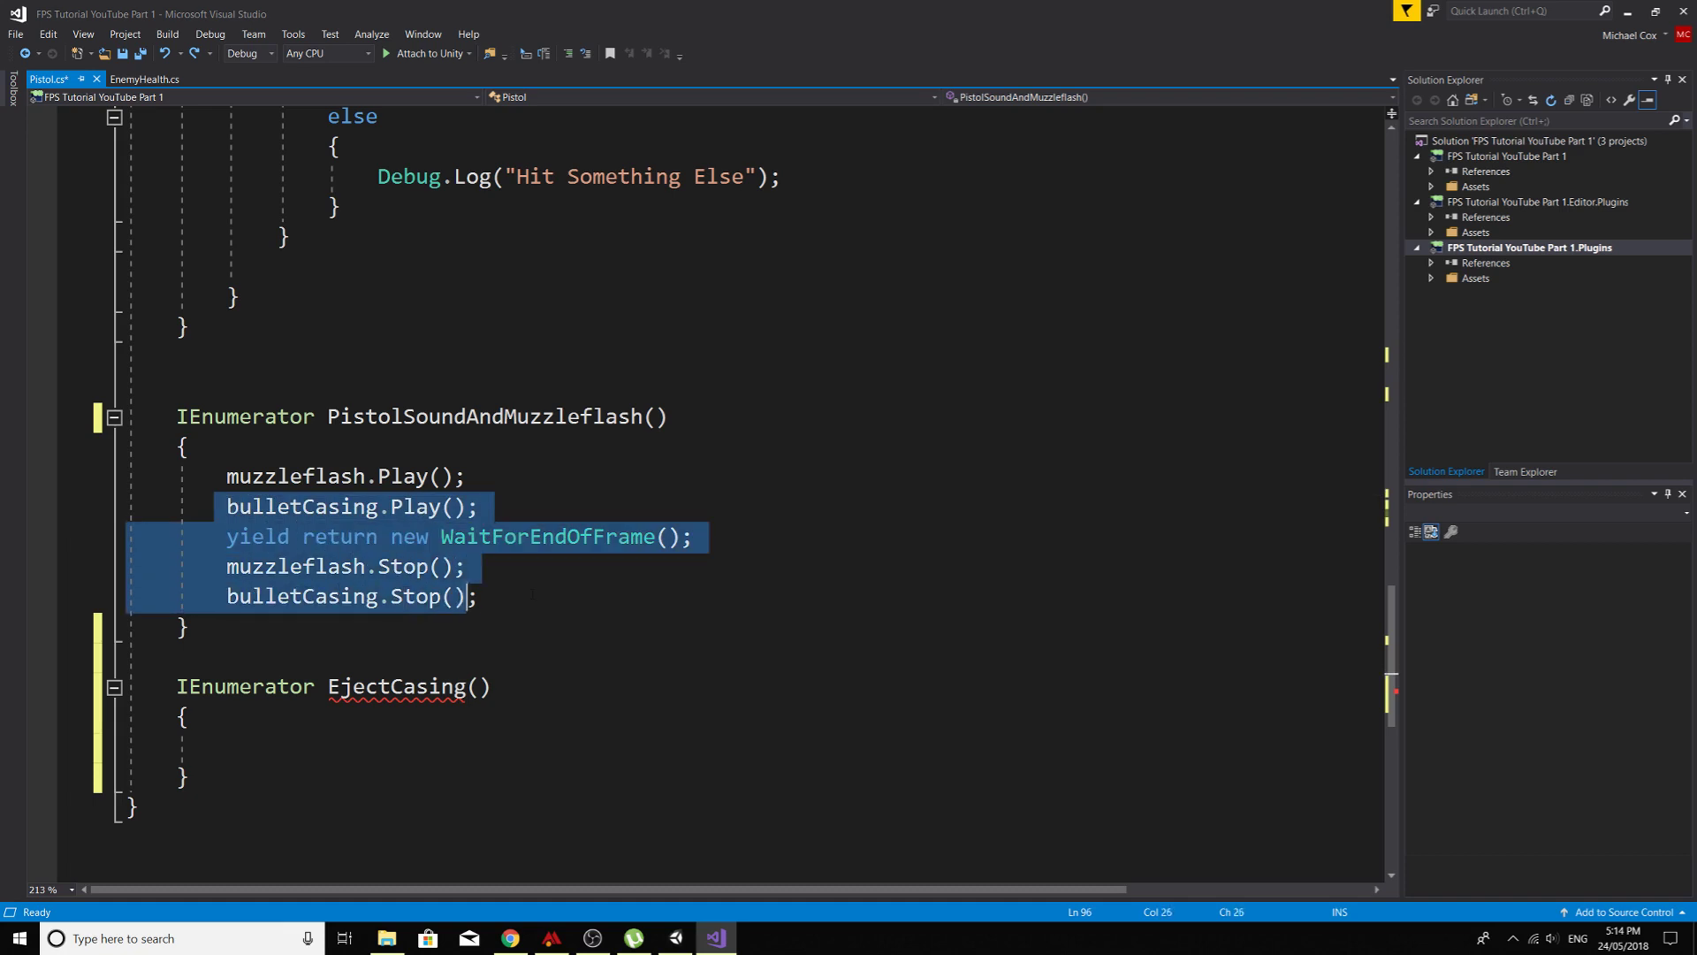
pyautogui.rightClick(375, 564)
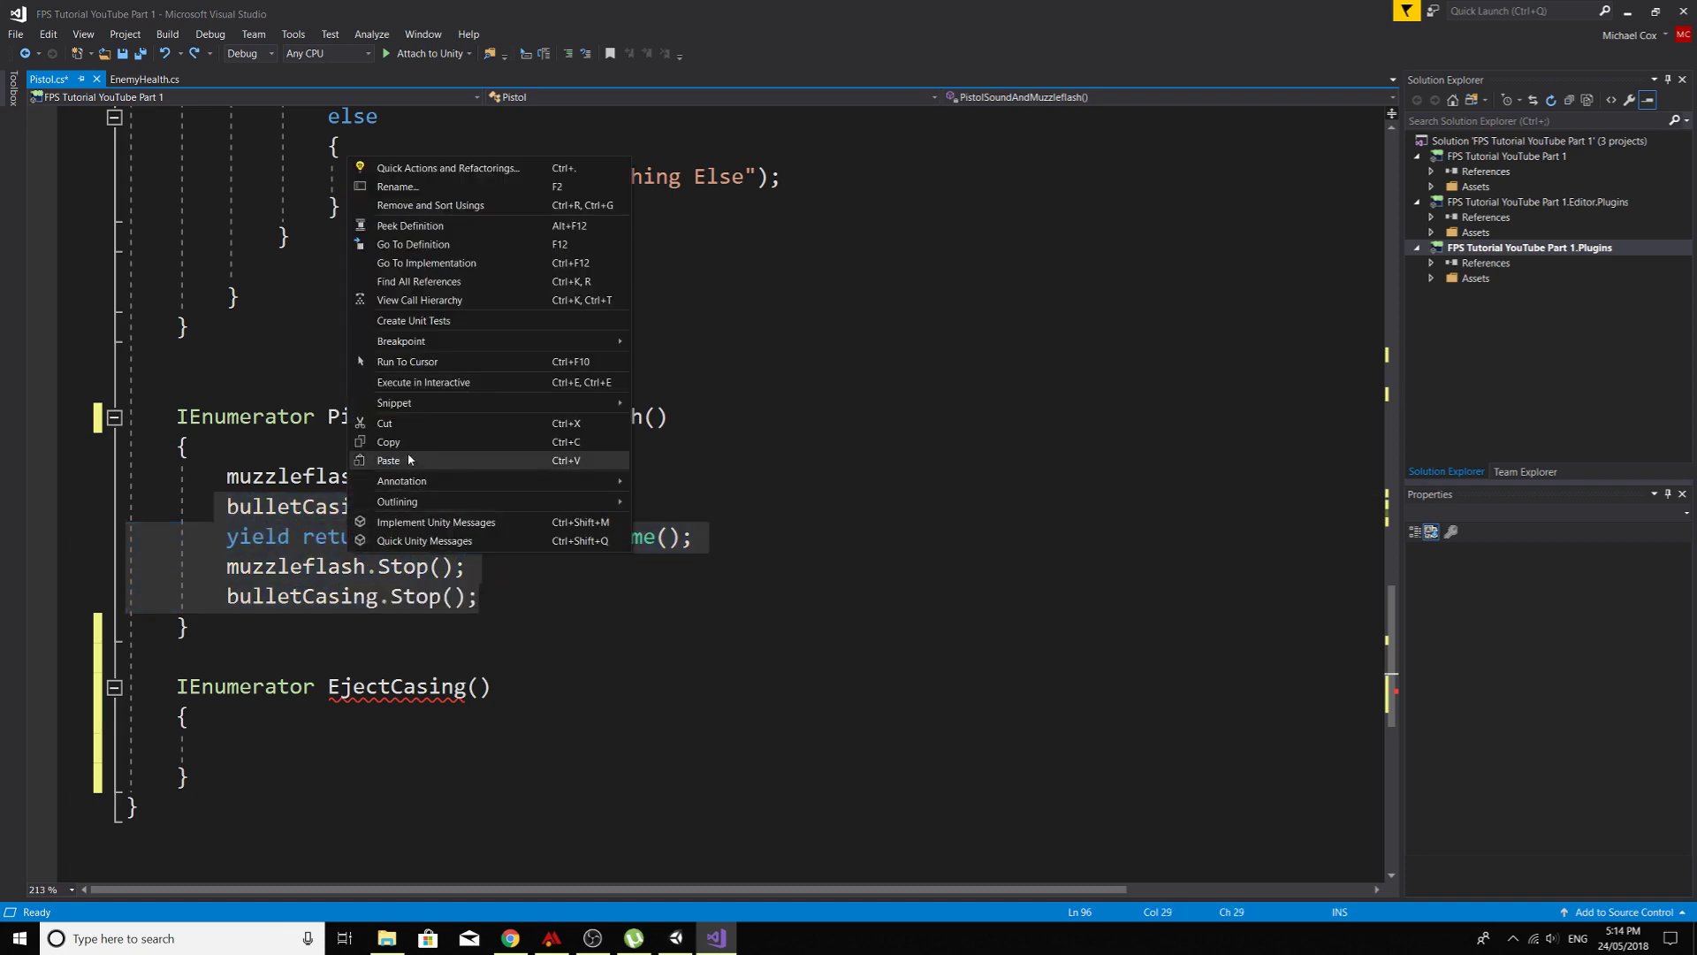
pyautogui.click(402, 442)
pyautogui.click(262, 751)
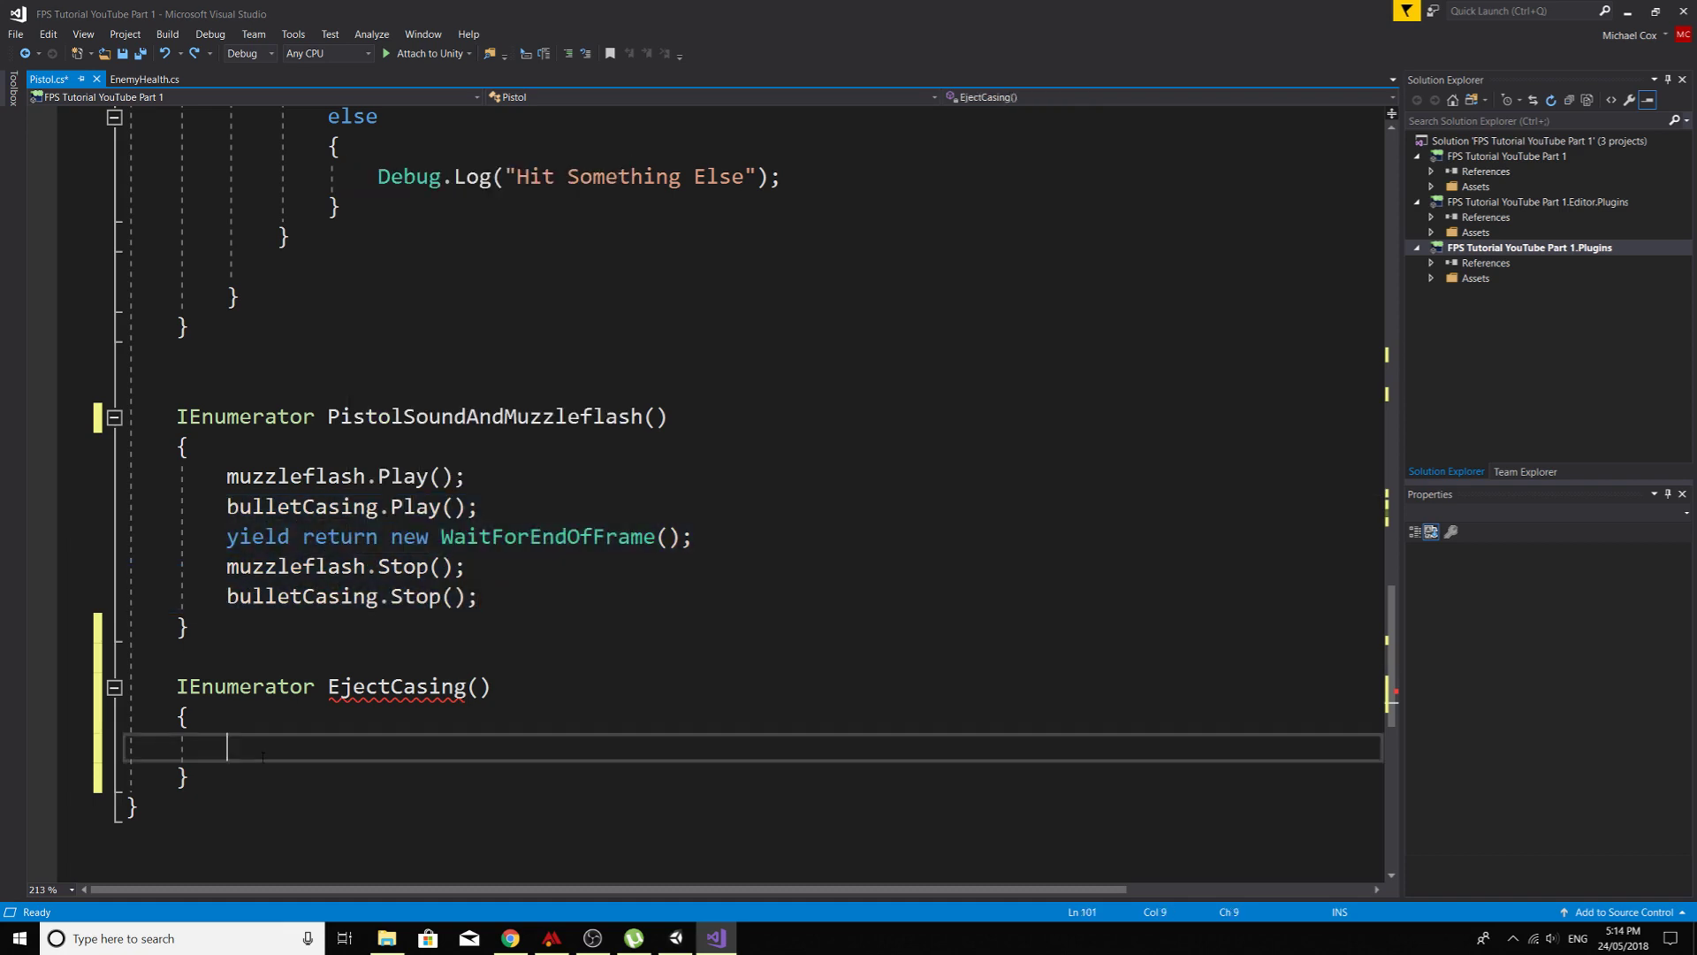
pyautogui.hotkey('ctrl', 'v')
pyautogui.scroll(-2, 200, 724)
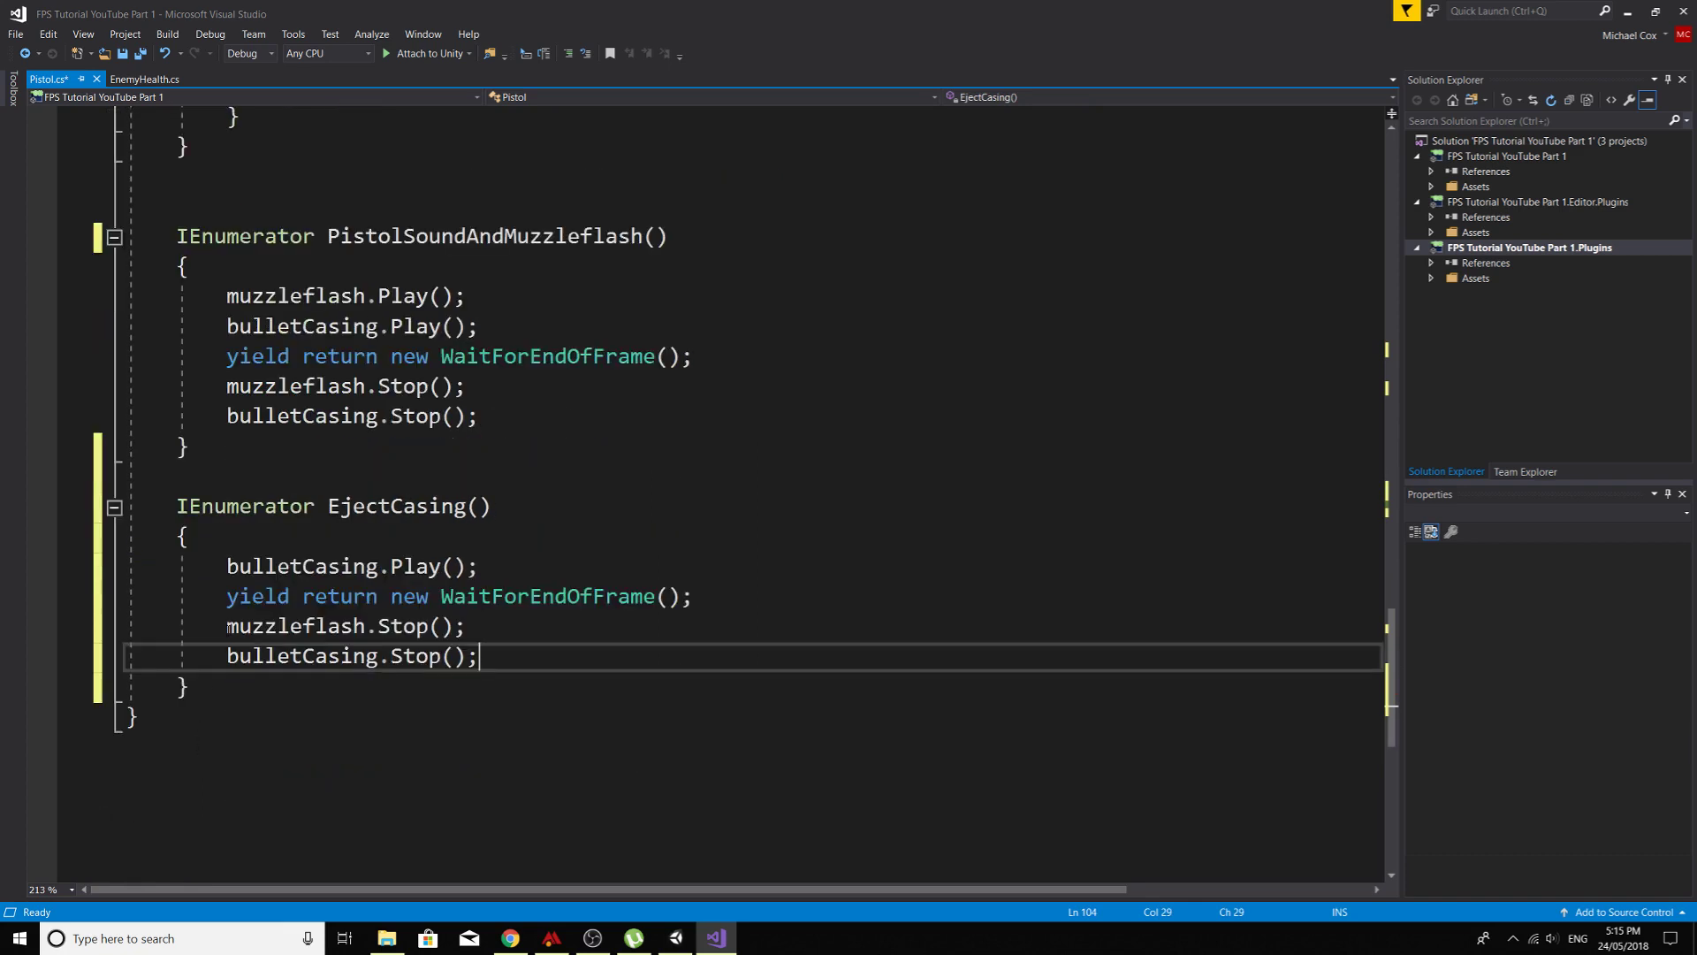
pyautogui.moveTo(229, 628); pyautogui.dragTo(467, 626)
pyautogui.press('Delete')
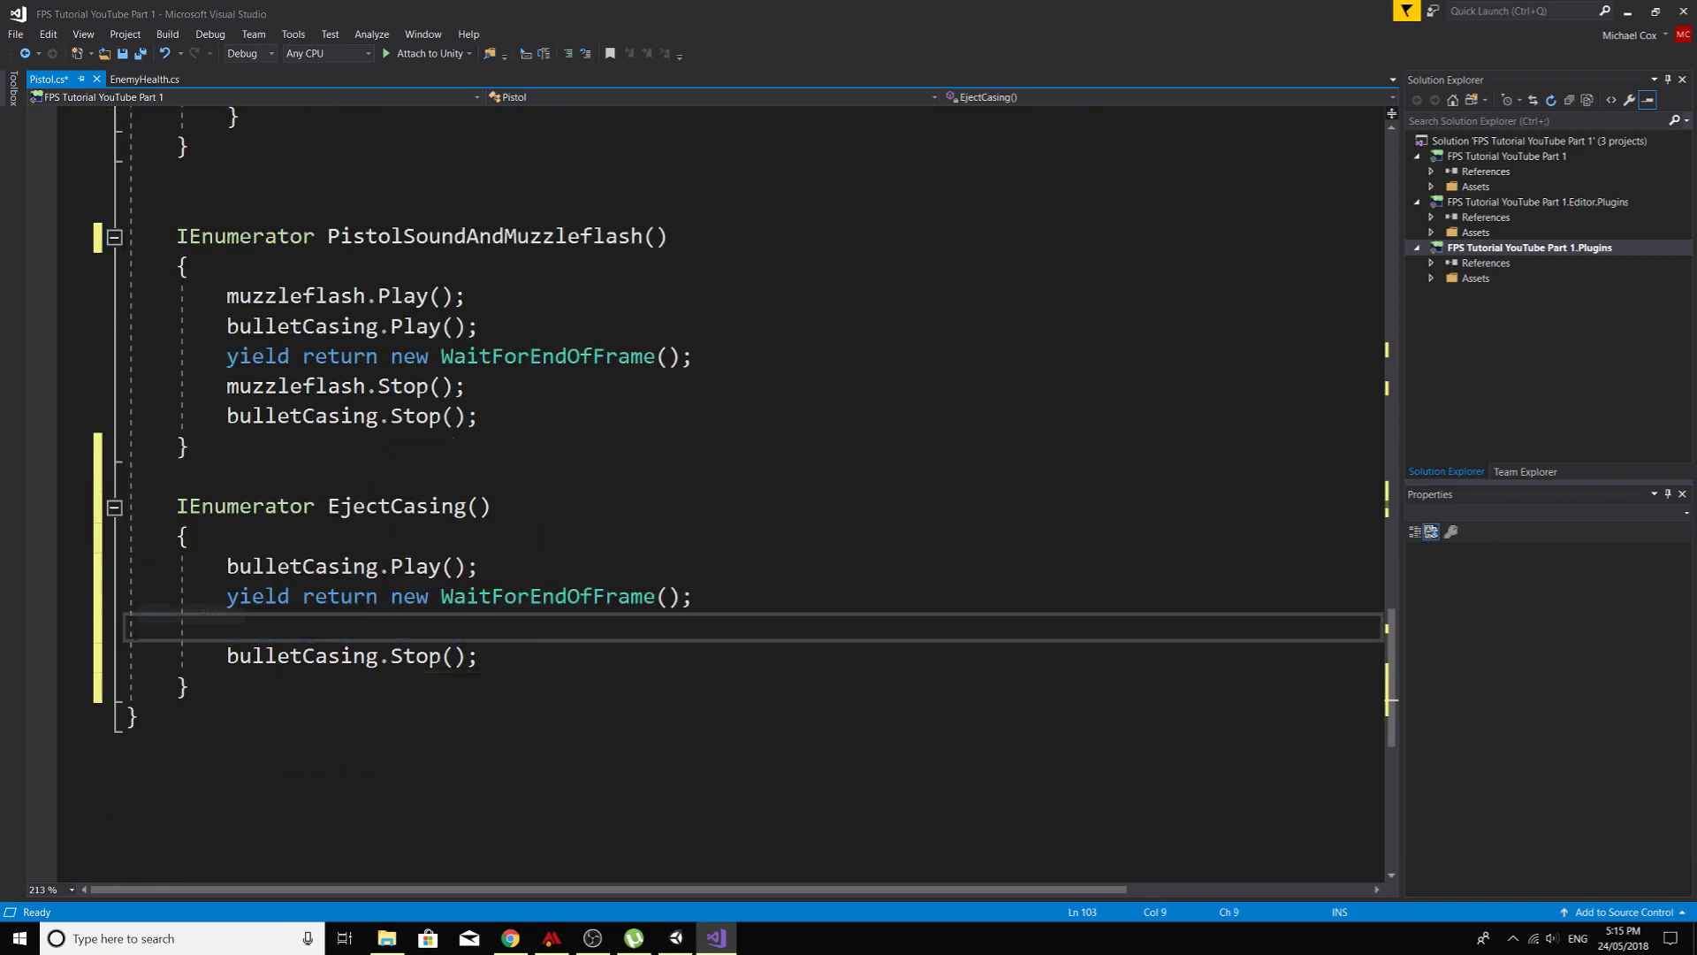
pyautogui.press('BackSpace')
pyautogui.press('BackSpace')
pyautogui.press('BackSpace')
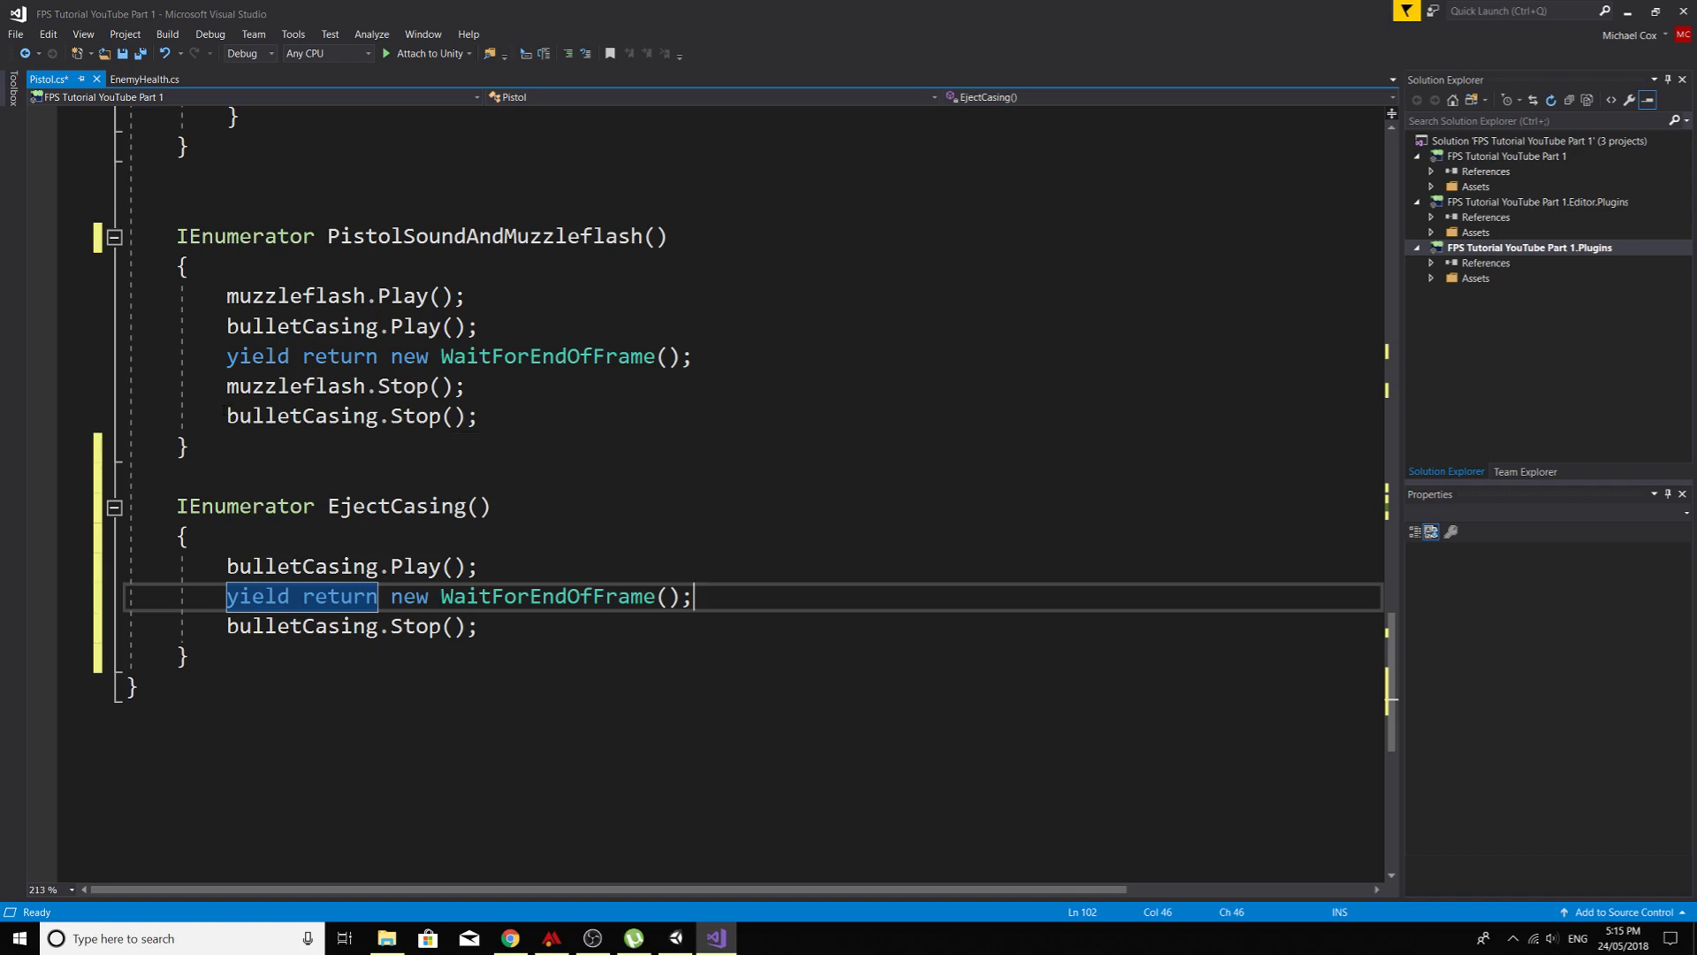
# Step: Delete bulletCasing.Play(); and bulletCasing.Stop(); and their blank lines from PistolSoundAndMuzzleflash
pyautogui.moveTo(215, 327); pyautogui.dragTo(720, 326)
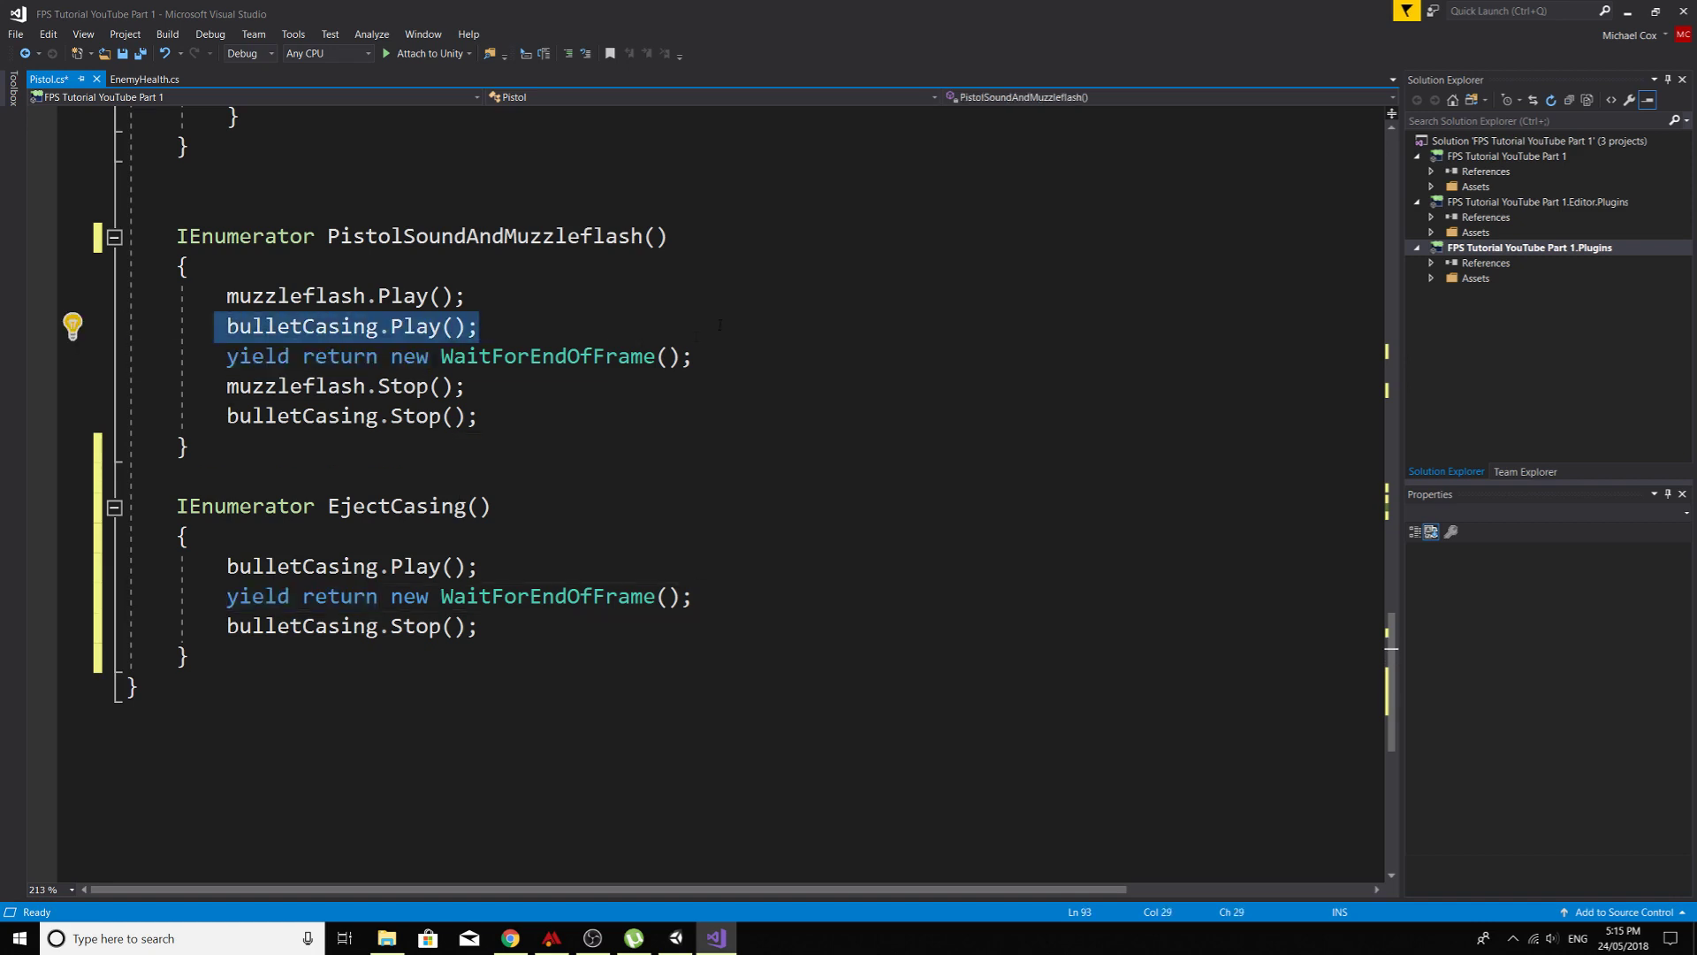
pyautogui.press('BackSpace')
pyautogui.moveTo(226, 415); pyautogui.dragTo(536, 405)
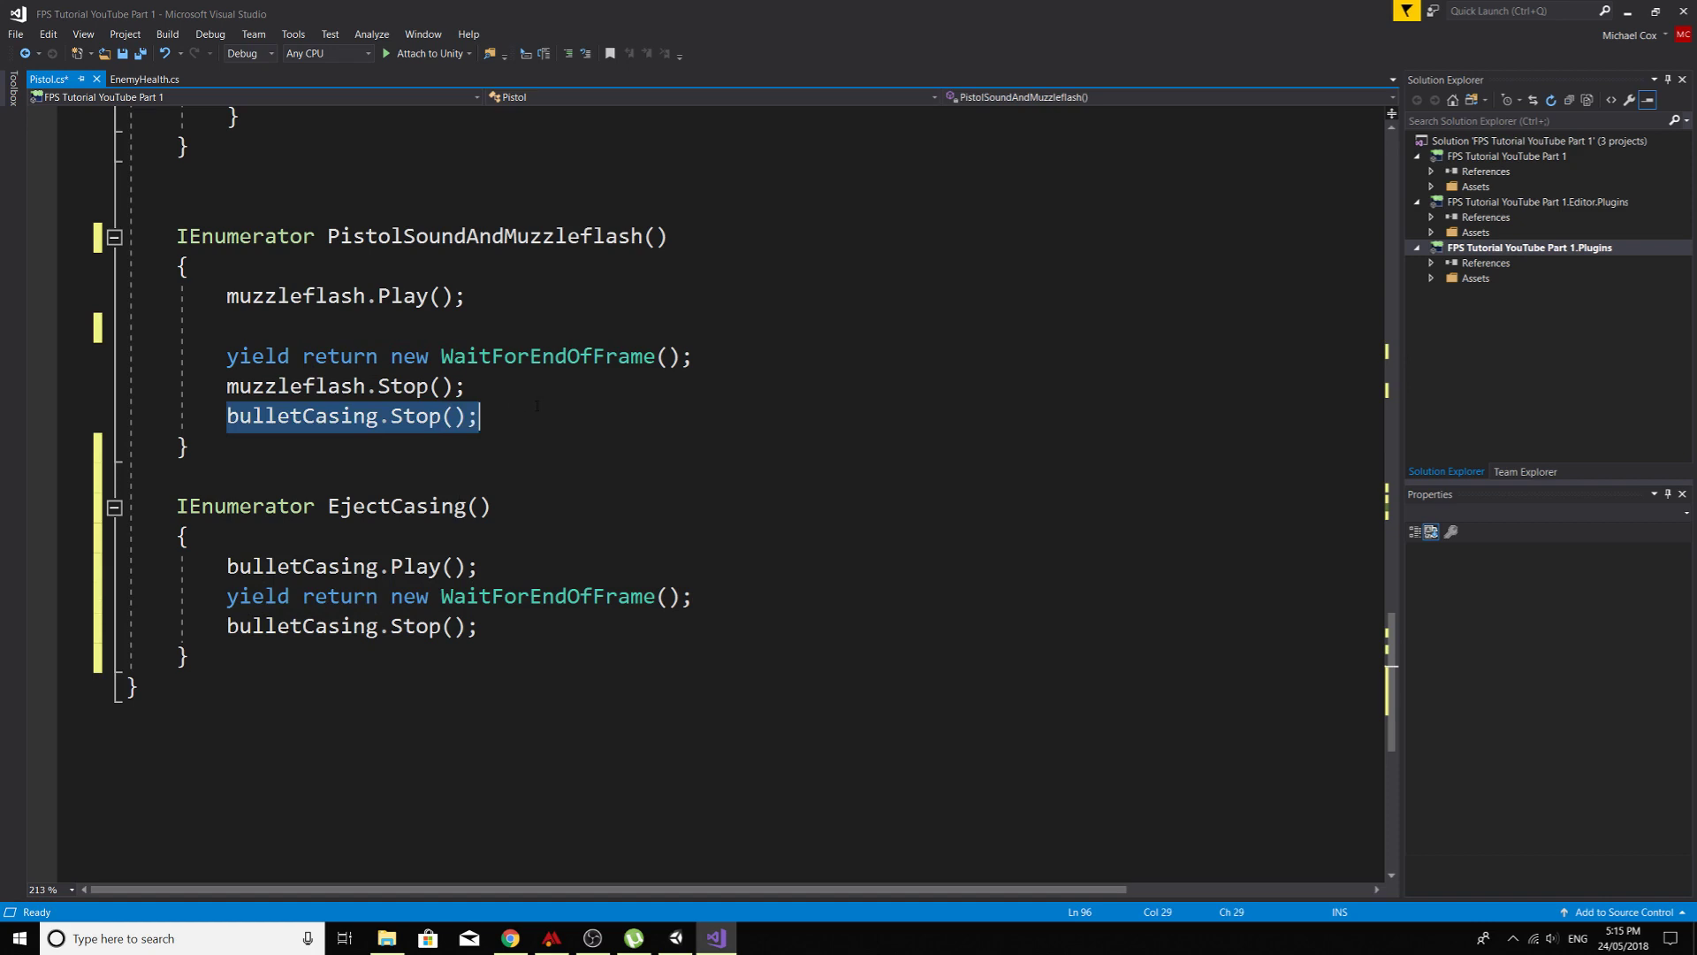
pyautogui.press('BackSpace')
pyautogui.press('BackSpace')
pyautogui.press('Up')
pyautogui.press('Up')
pyautogui.press('BackSpace')
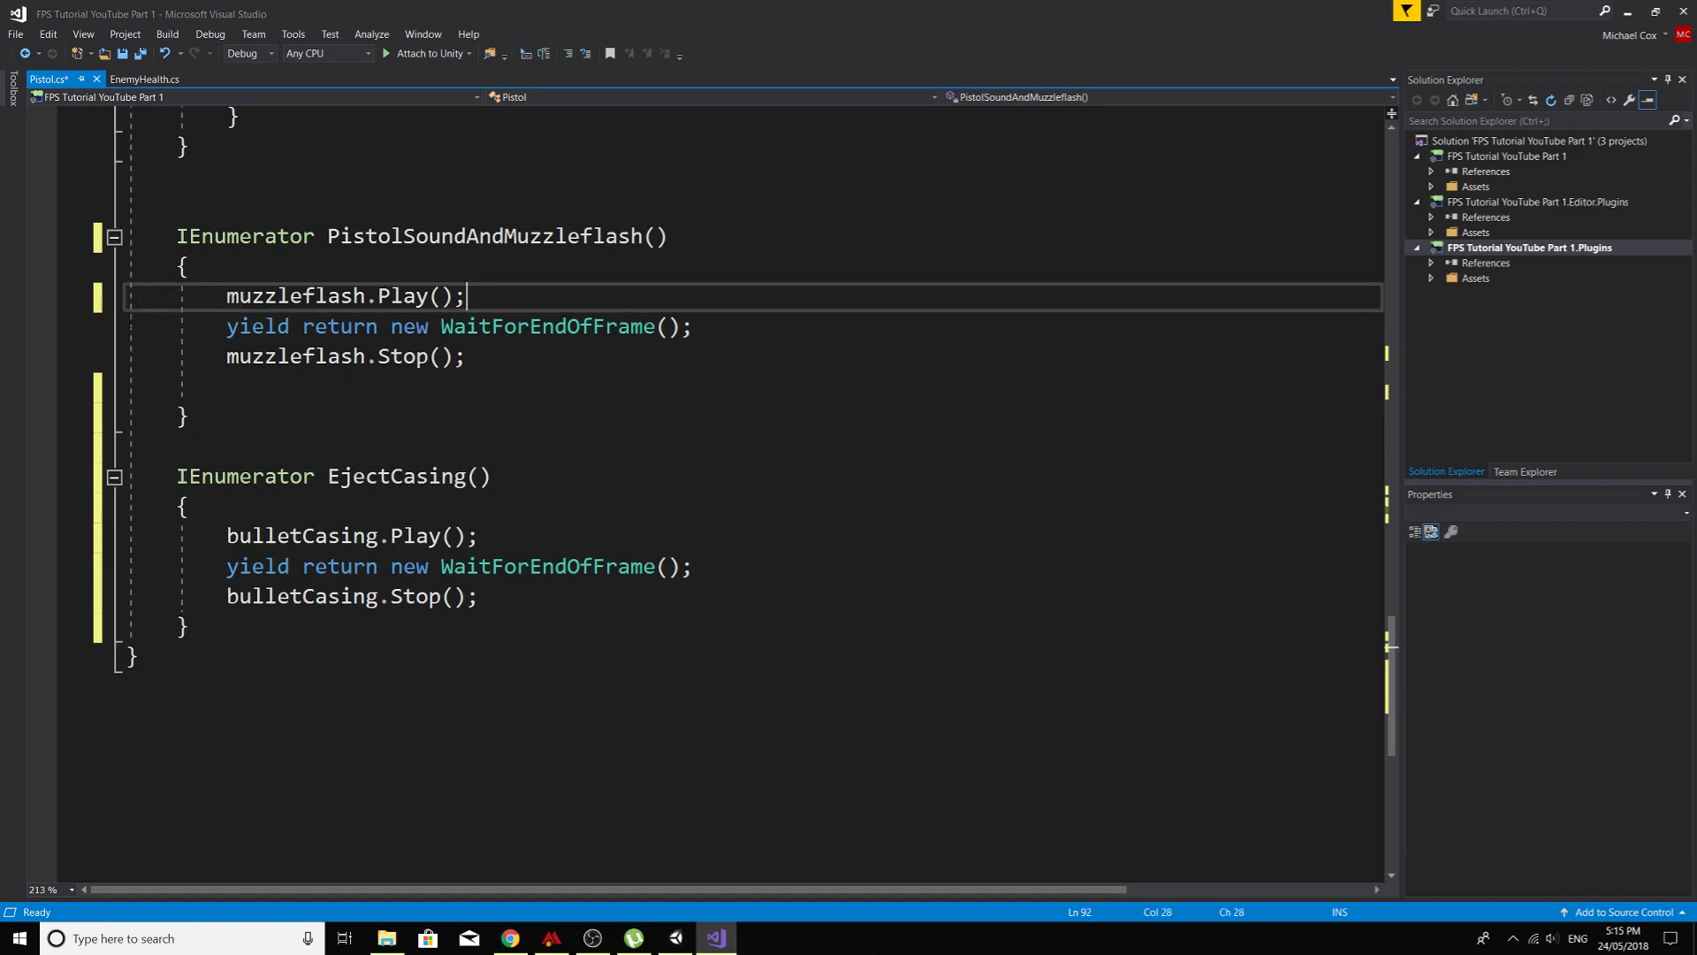
pyautogui.press('Down')
pyautogui.press('Down')
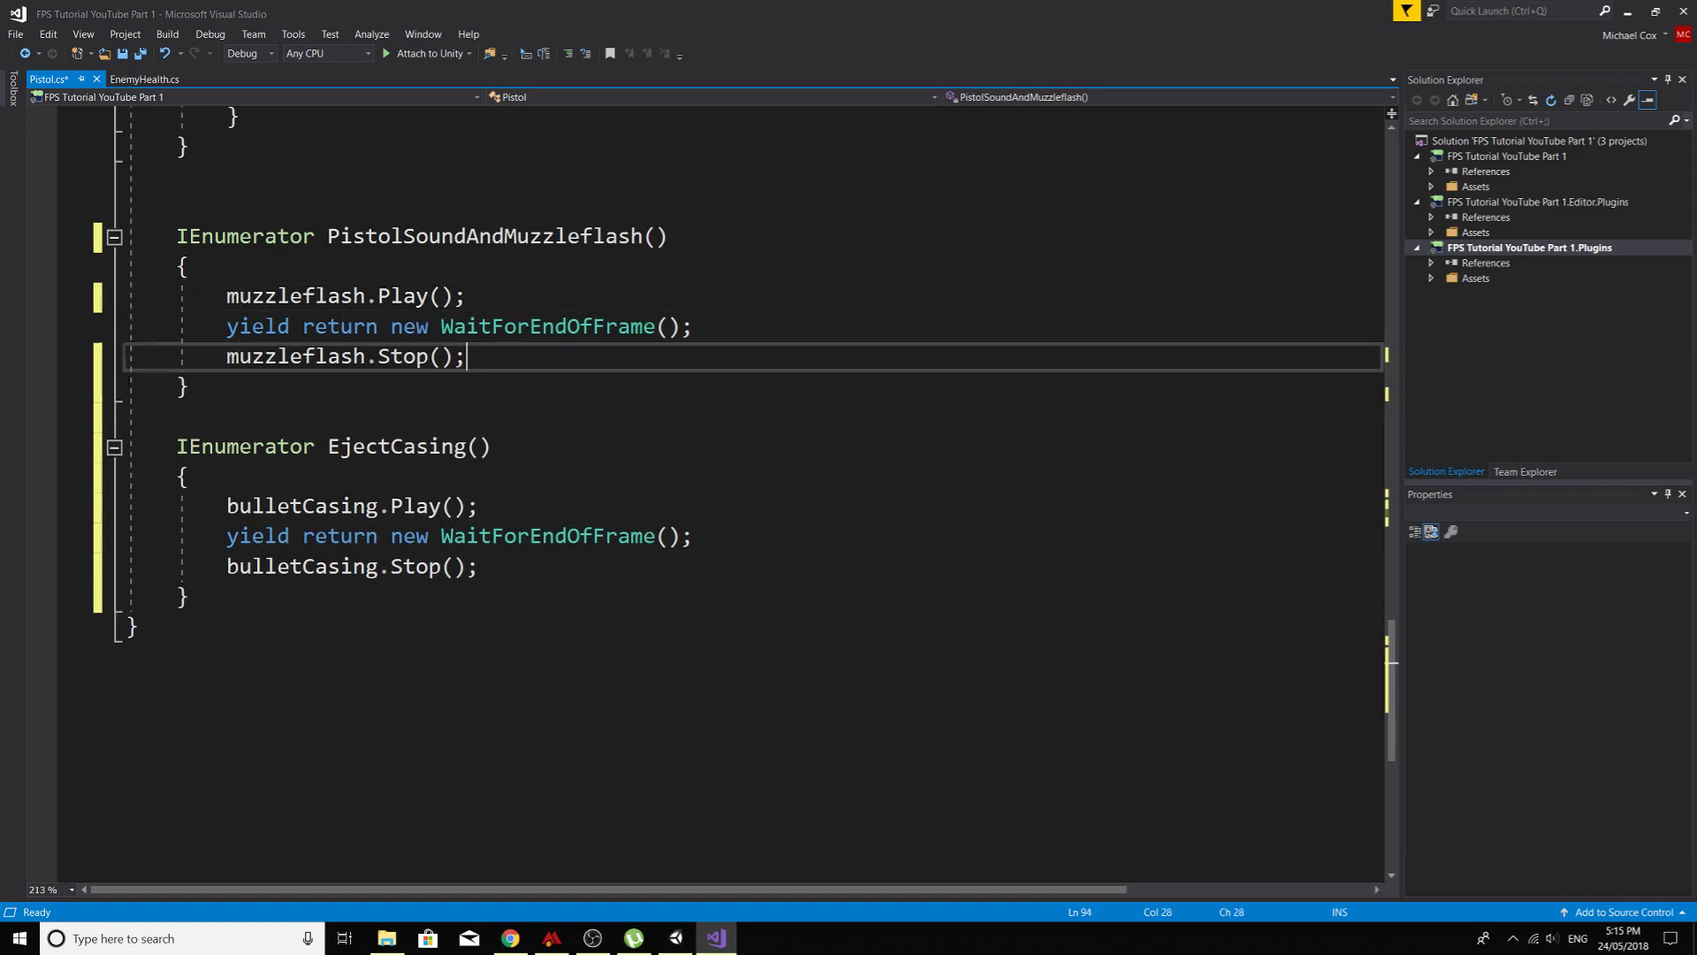
pyautogui.scroll(15, 323, 428)
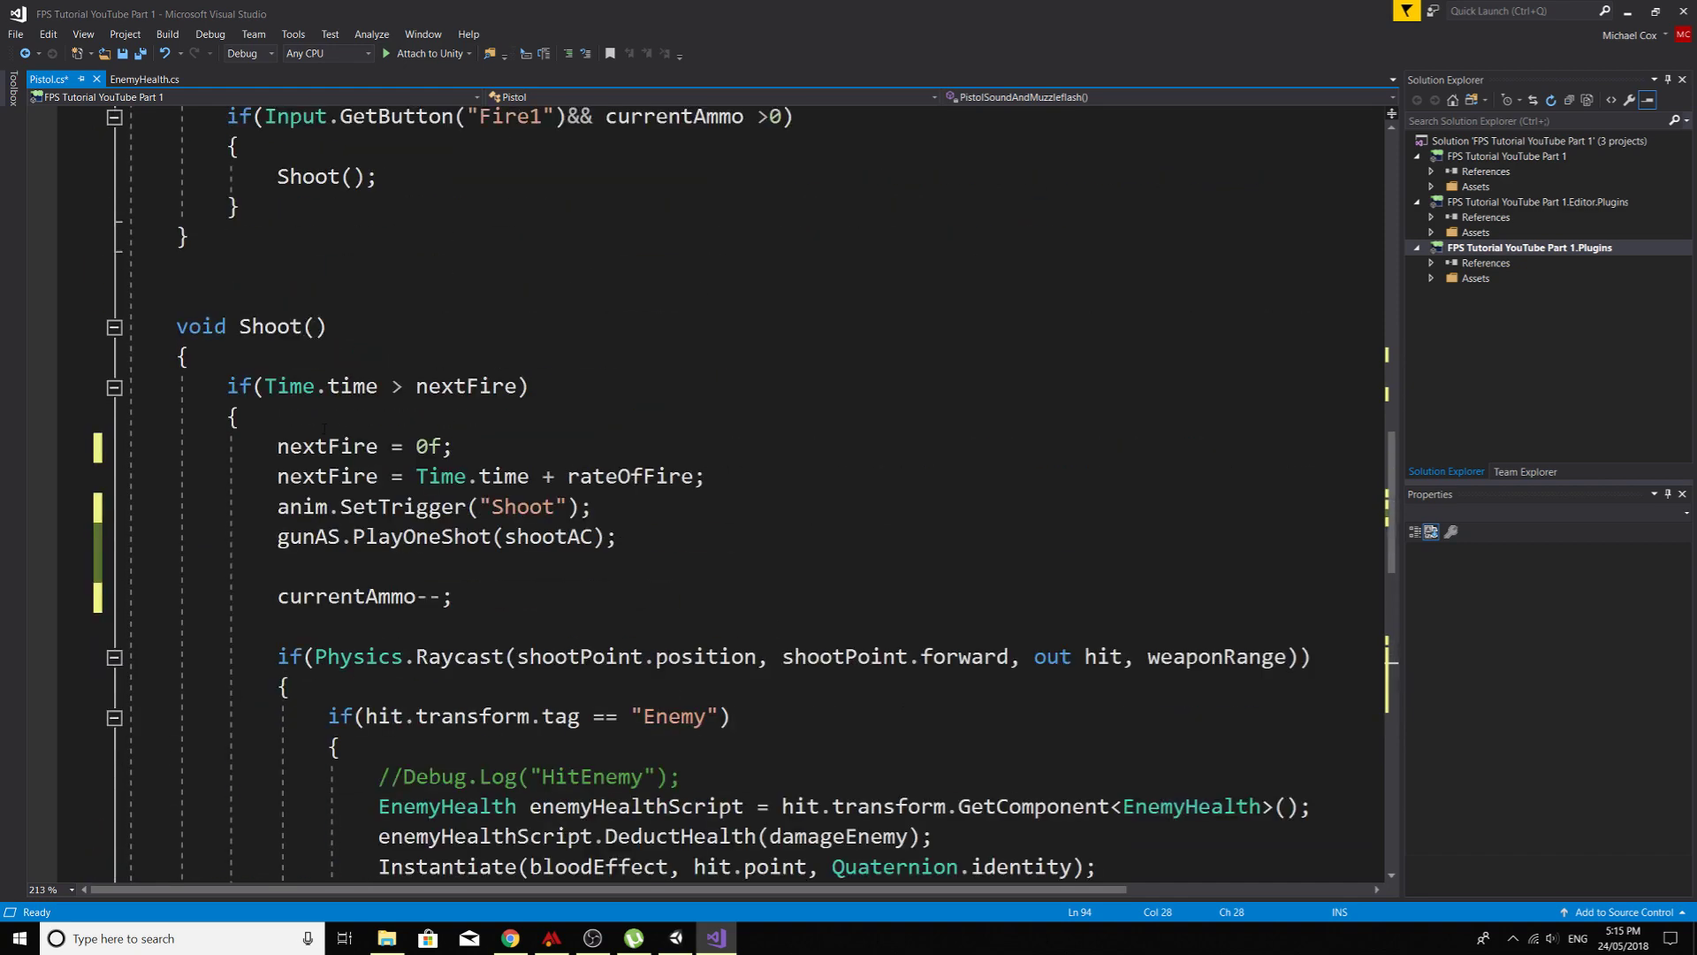
# Step: Move gunAS.PlayOneShot(shootAC); from Shoot() to just below muzzleflash.Play(); and save Pistol.cs
pyautogui.moveTo(277, 537); pyautogui.dragTo(617, 537)
pyautogui.rightClick(501, 539)
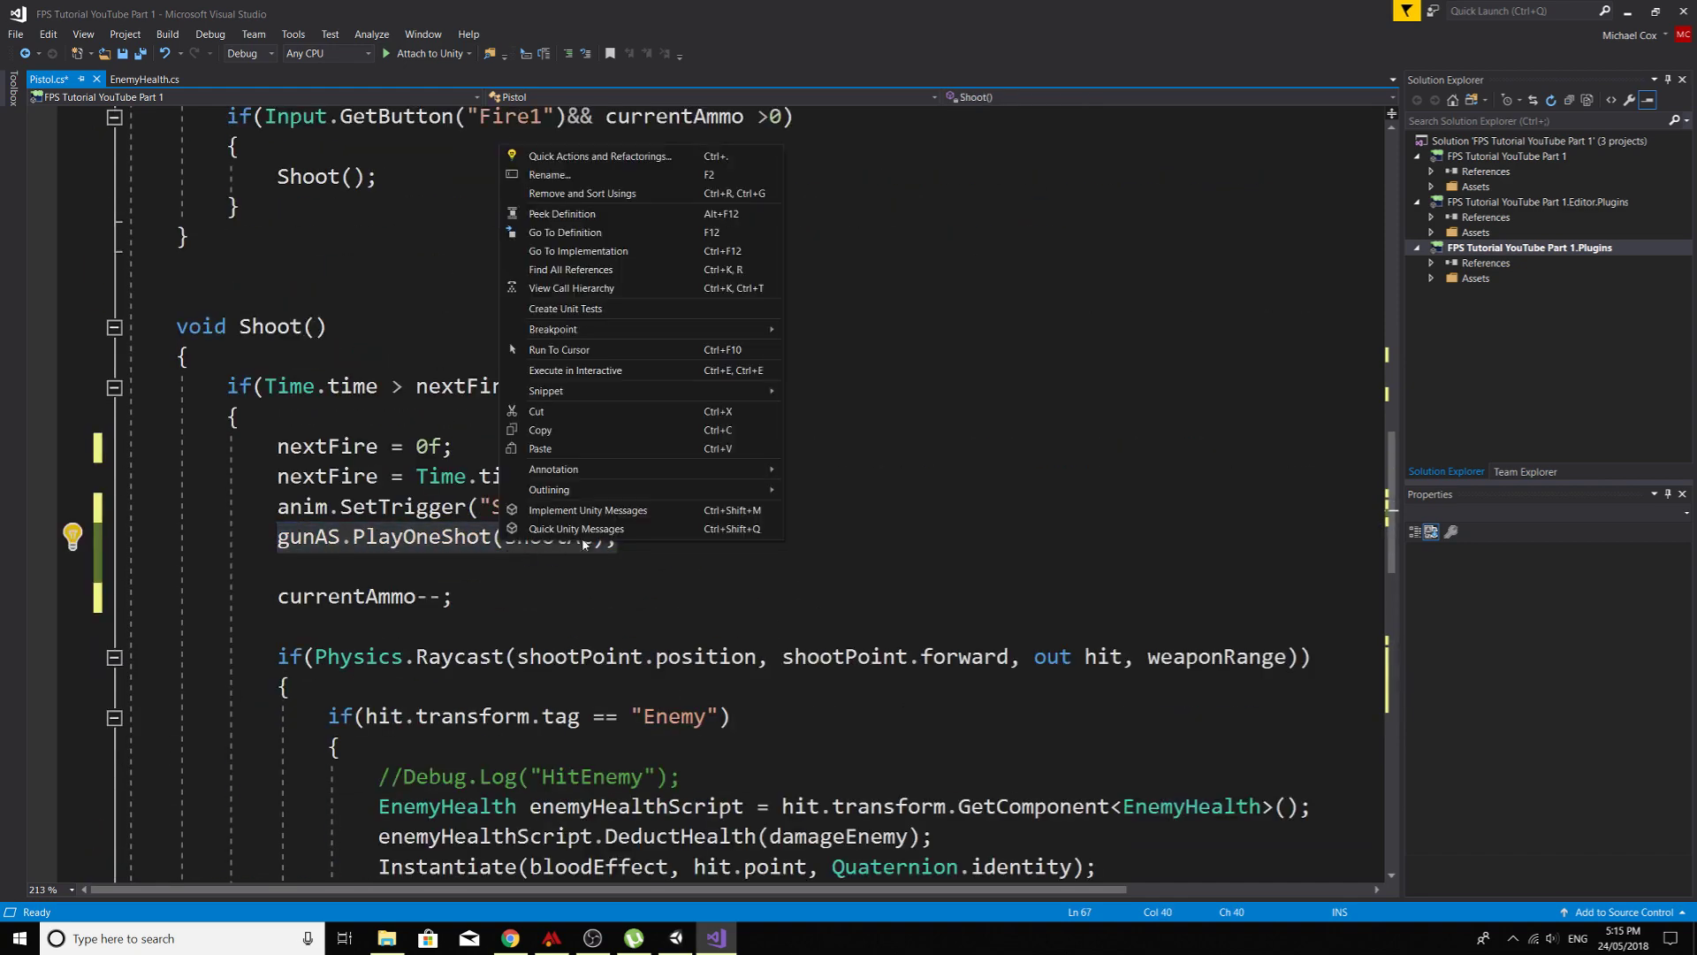
pyautogui.click(566, 410)
pyautogui.scroll(-12, 494, 594)
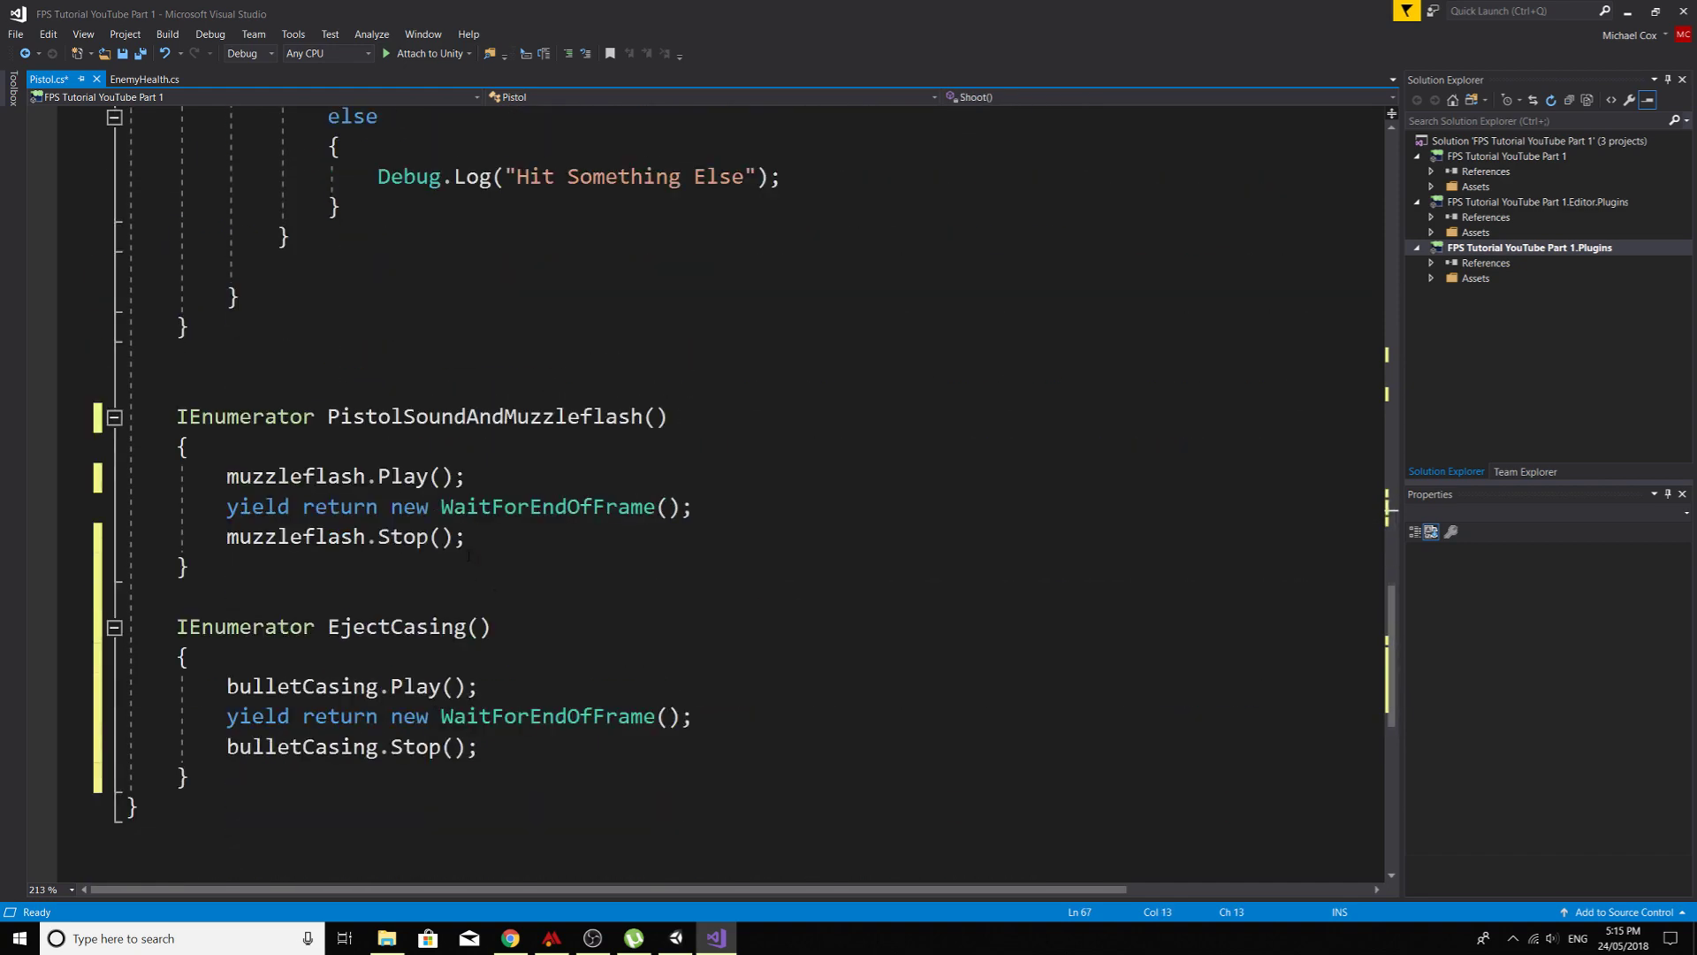
pyautogui.click(479, 475)
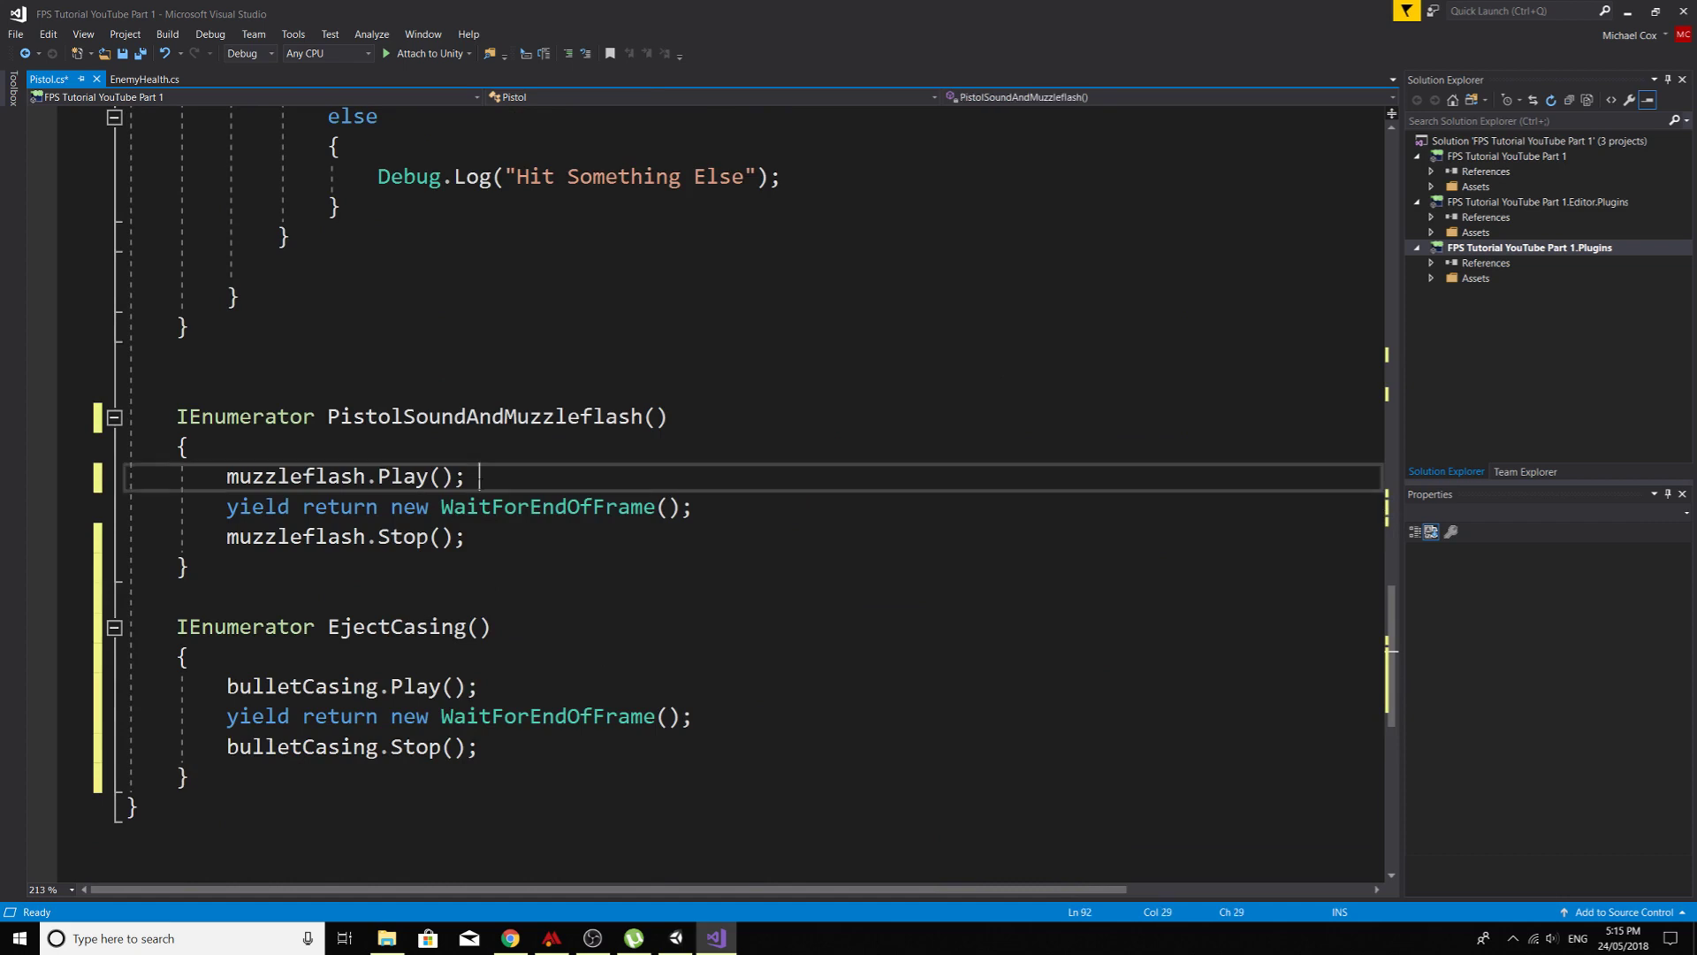
pyautogui.press('Return')
pyautogui.hotkey('ctrl', 'v')
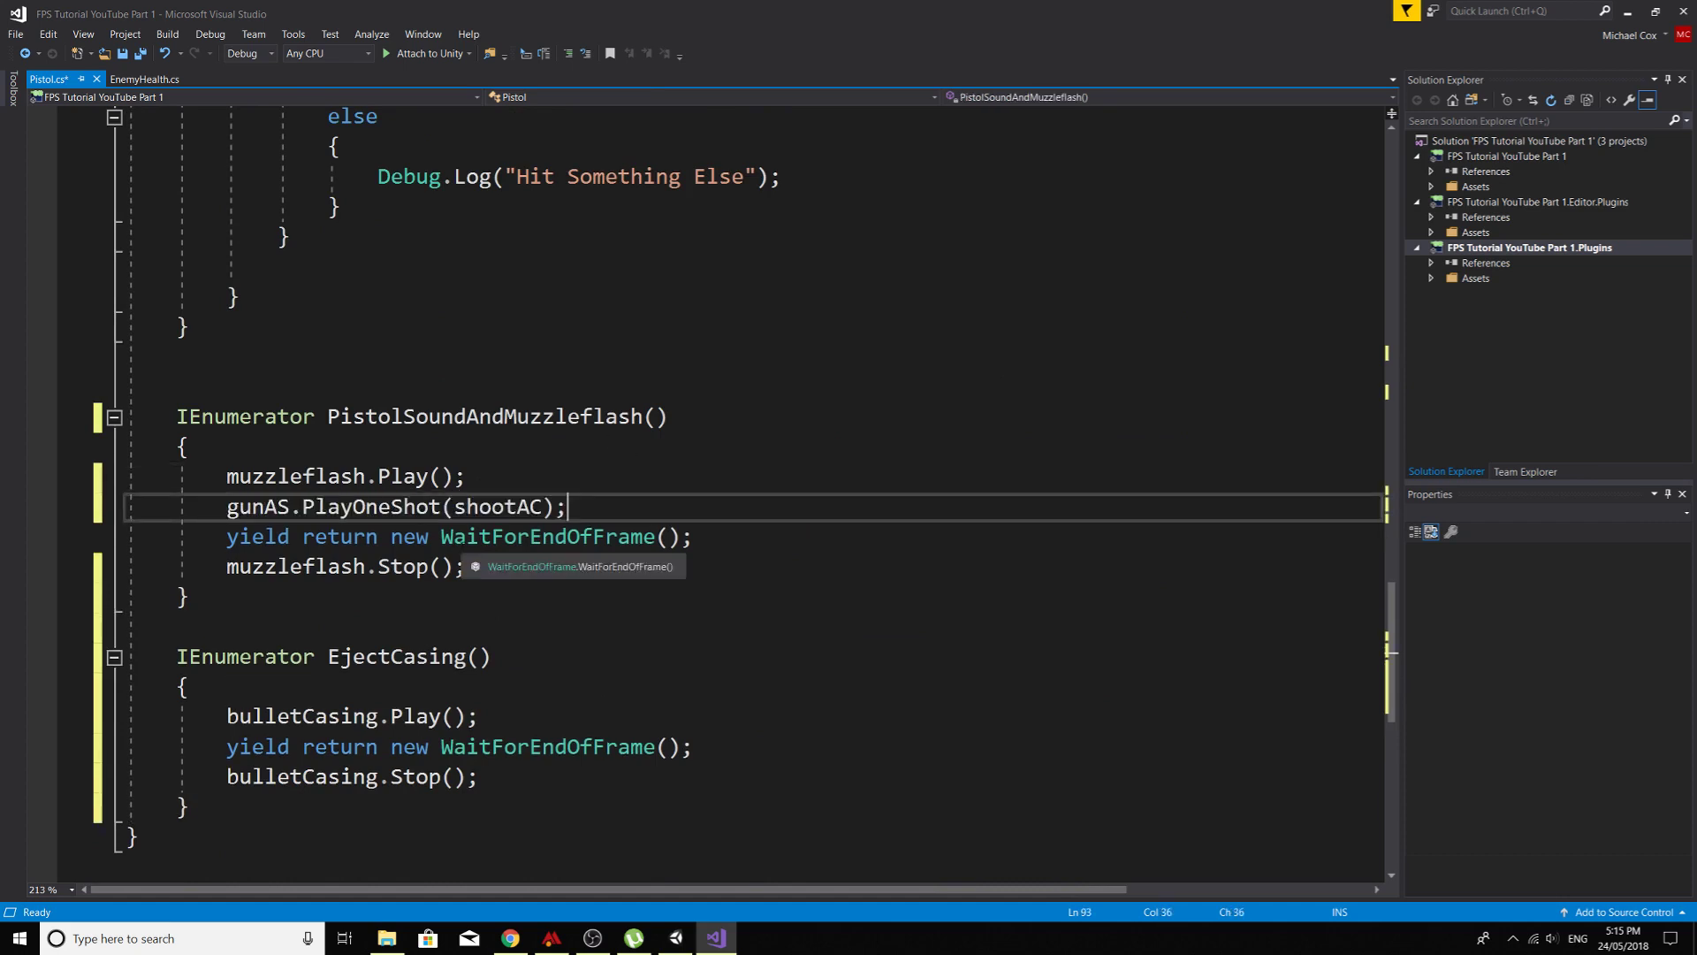
pyautogui.hotkey('ctrl', 's')
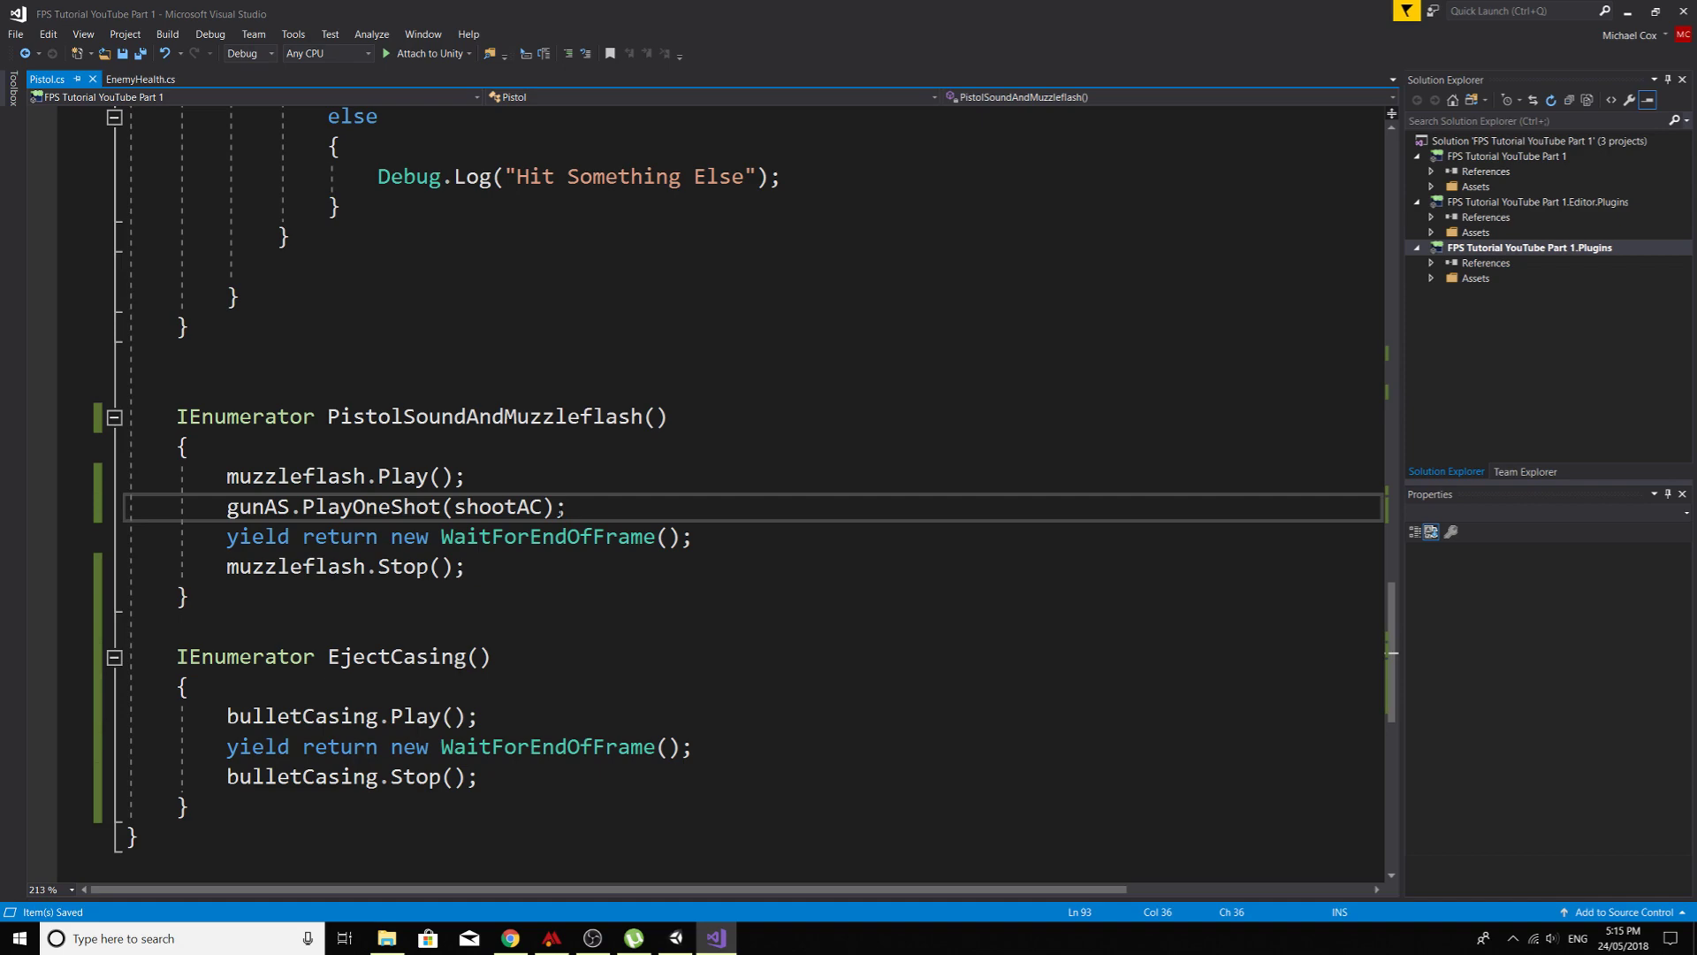
# Step: Tidy blank lines around anim.SetTrigger, nextFire = 0f; and the rateOfFire line, then save Pistol.cs
pyautogui.scroll(3, 477, 465)
pyautogui.scroll(5, 473, 463)
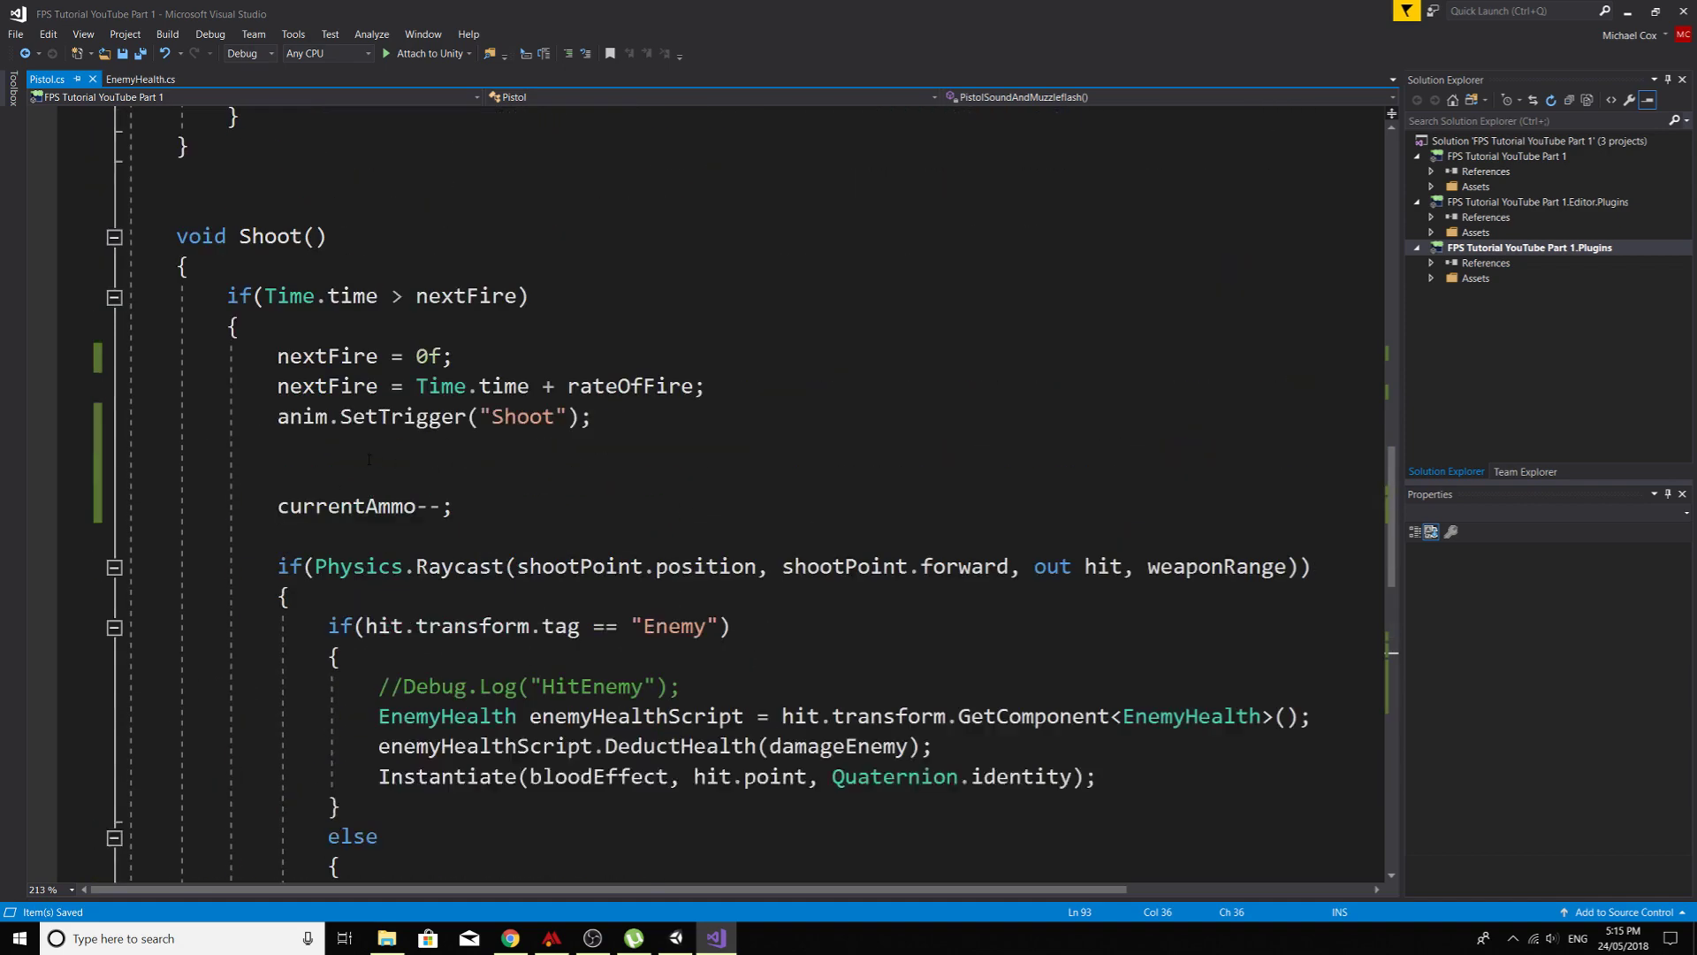
pyautogui.click(340, 446)
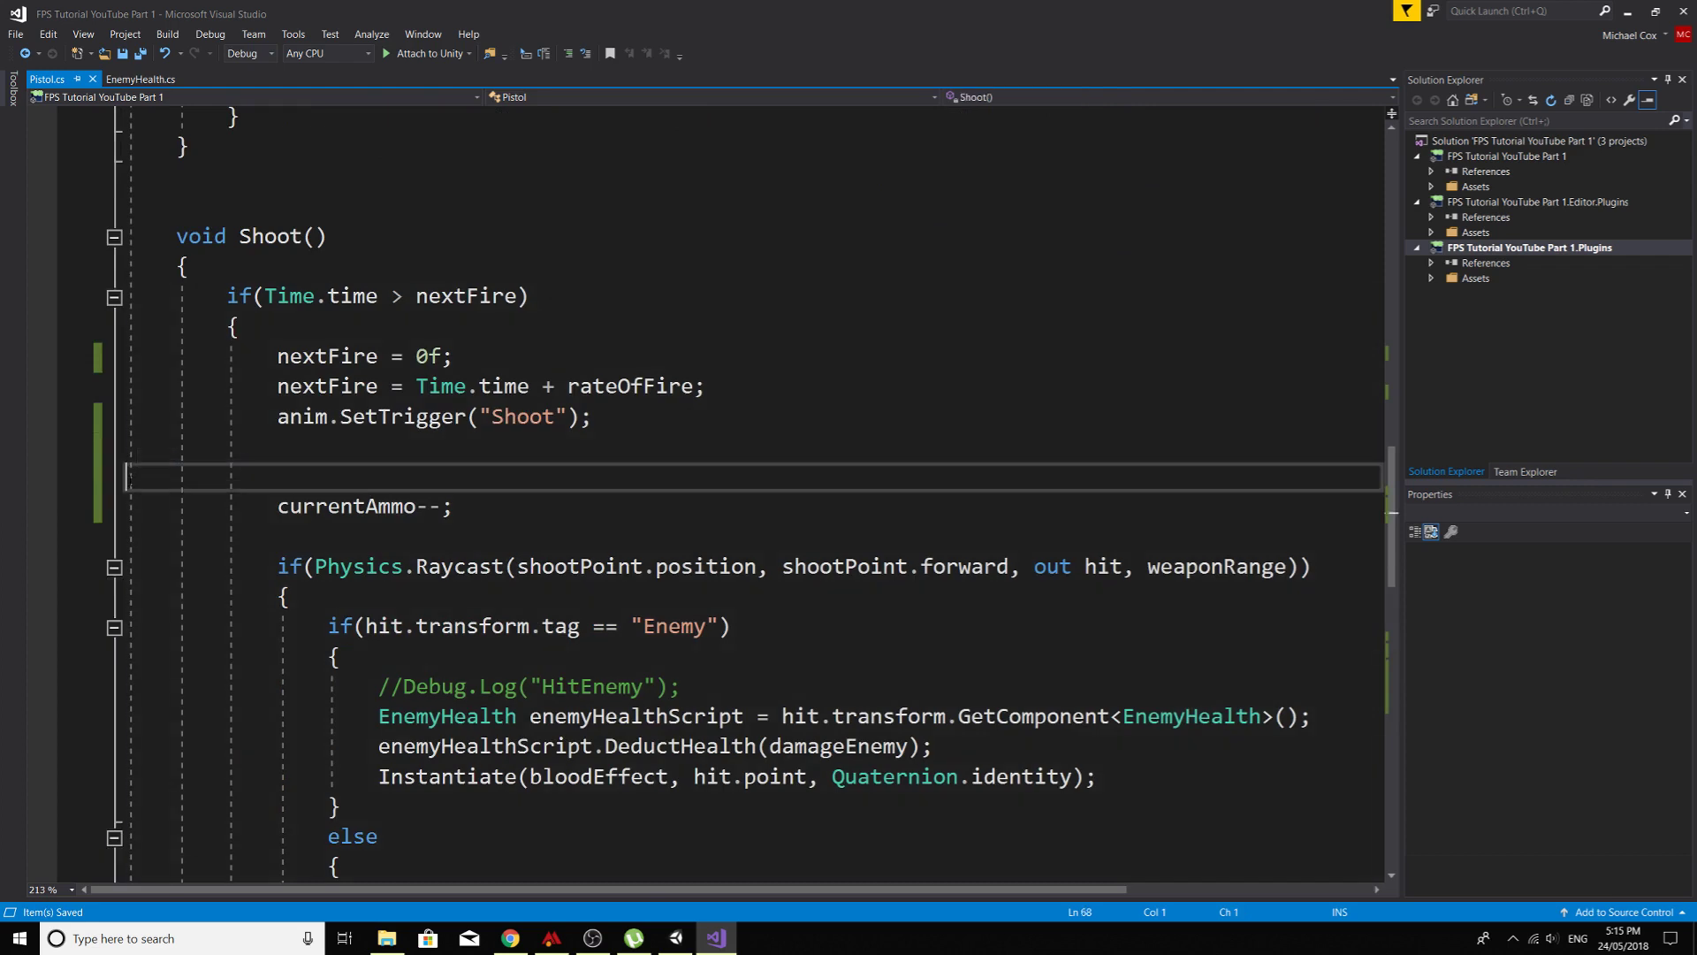
pyautogui.press('Delete')
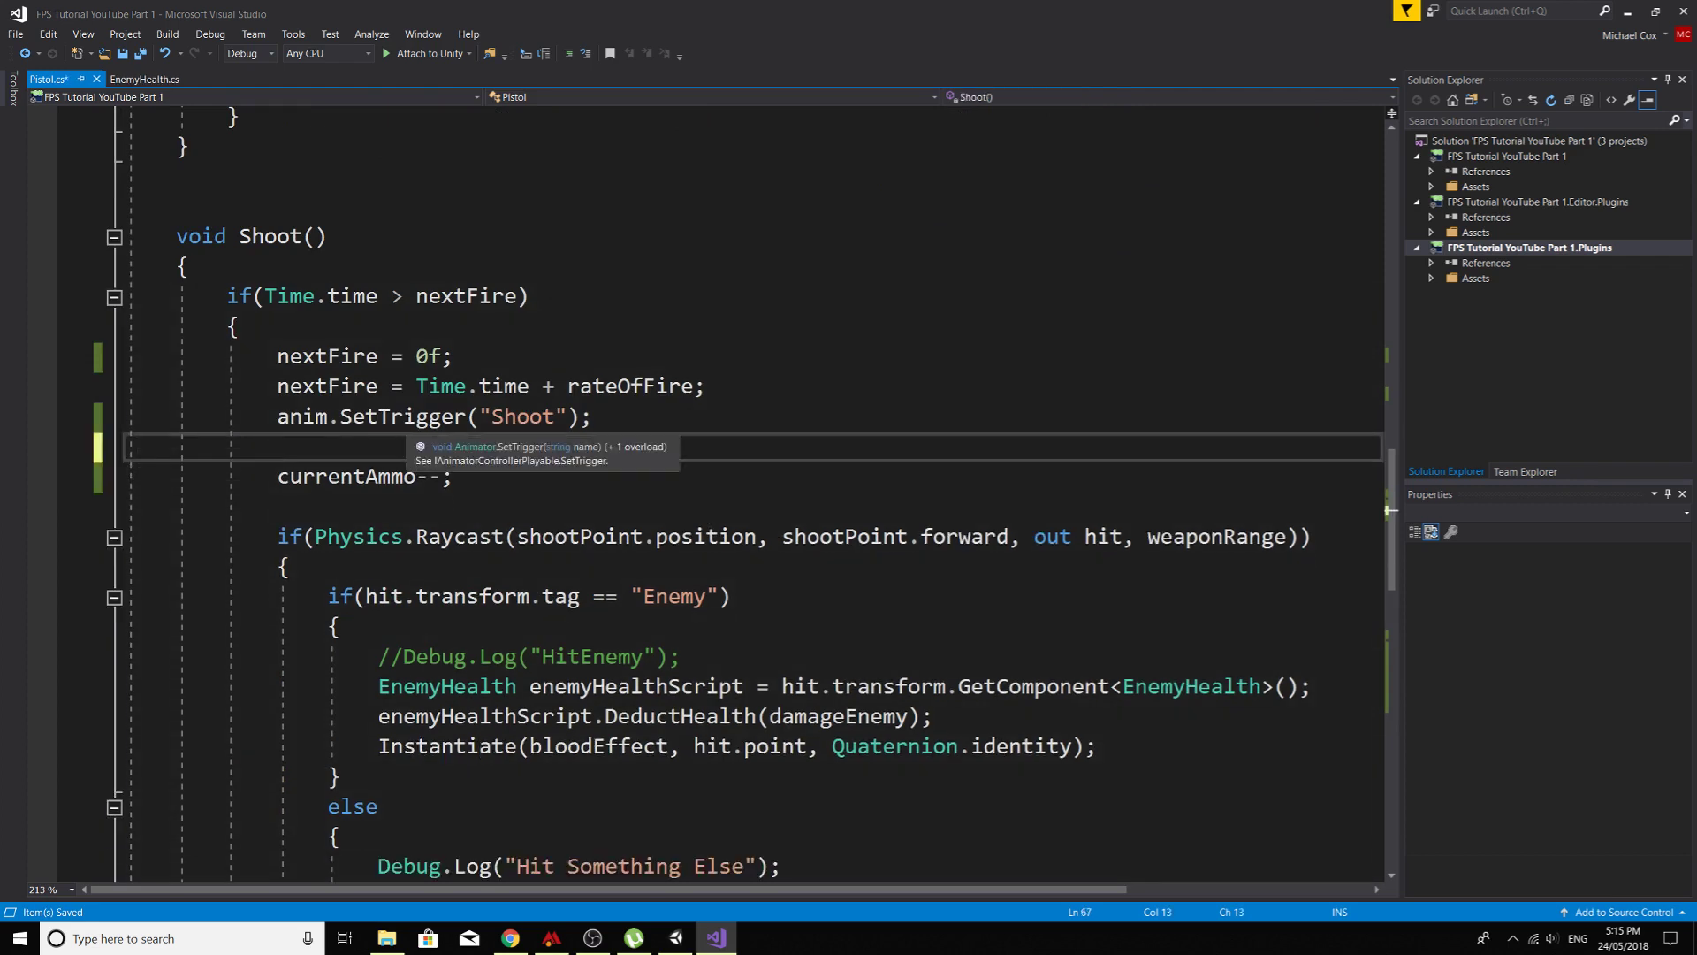
pyautogui.click(453, 355)
pyautogui.press('Return')
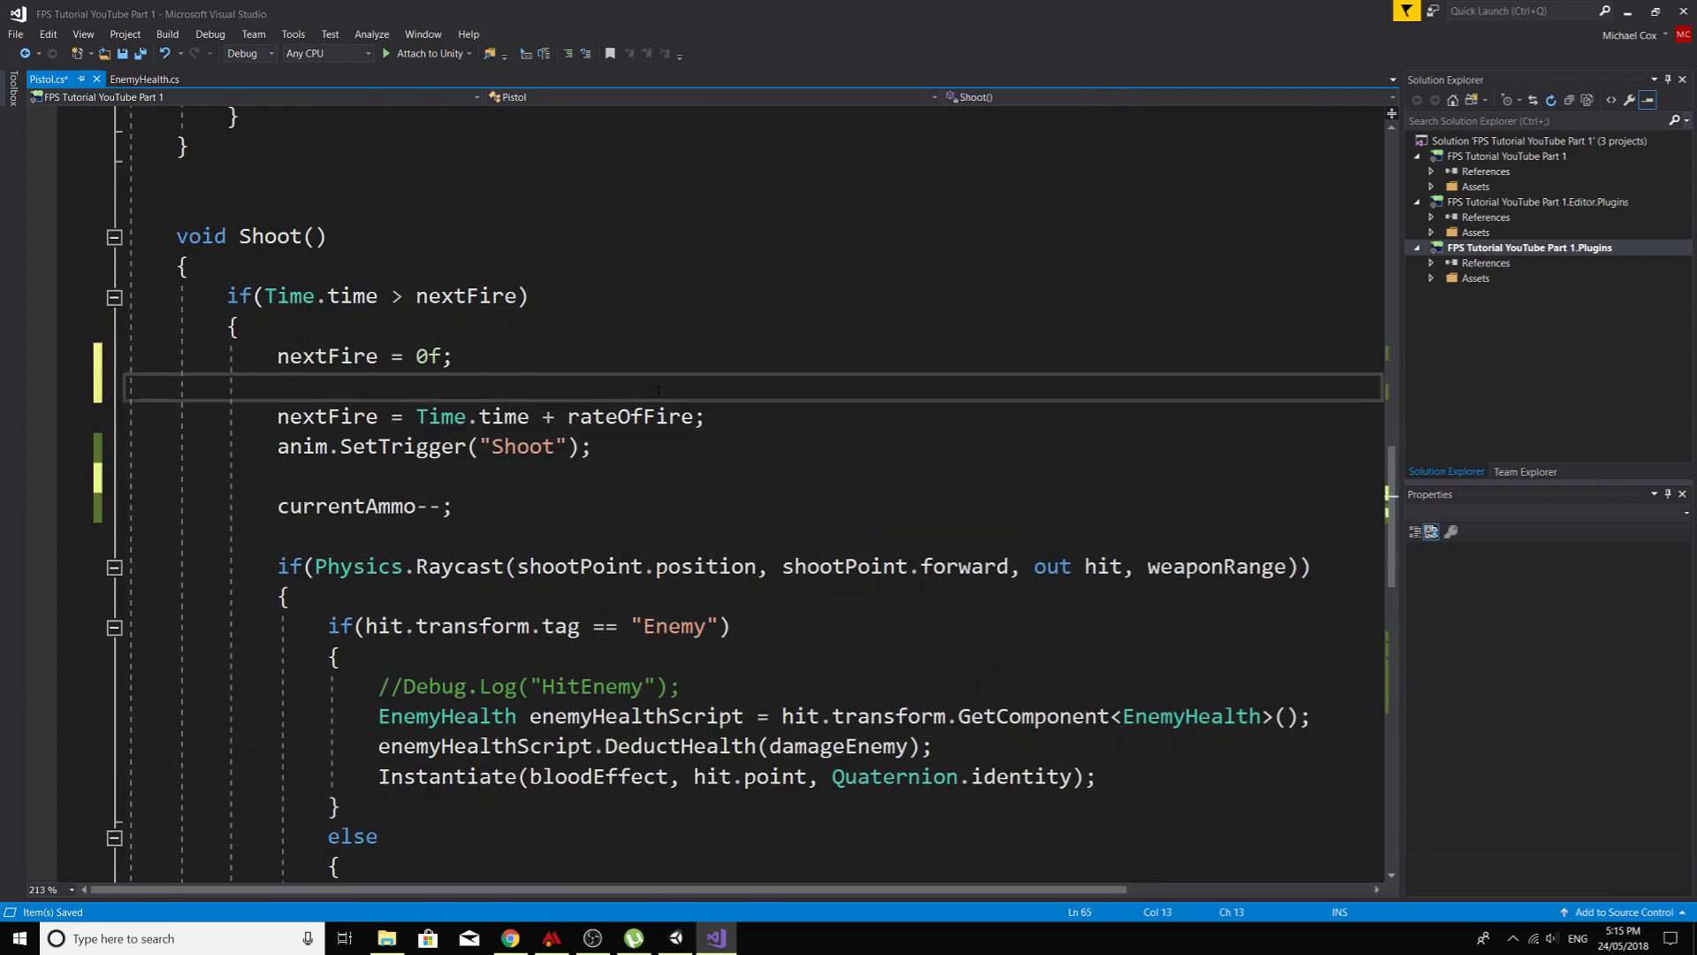
pyautogui.click(704, 416)
pyautogui.press('Return')
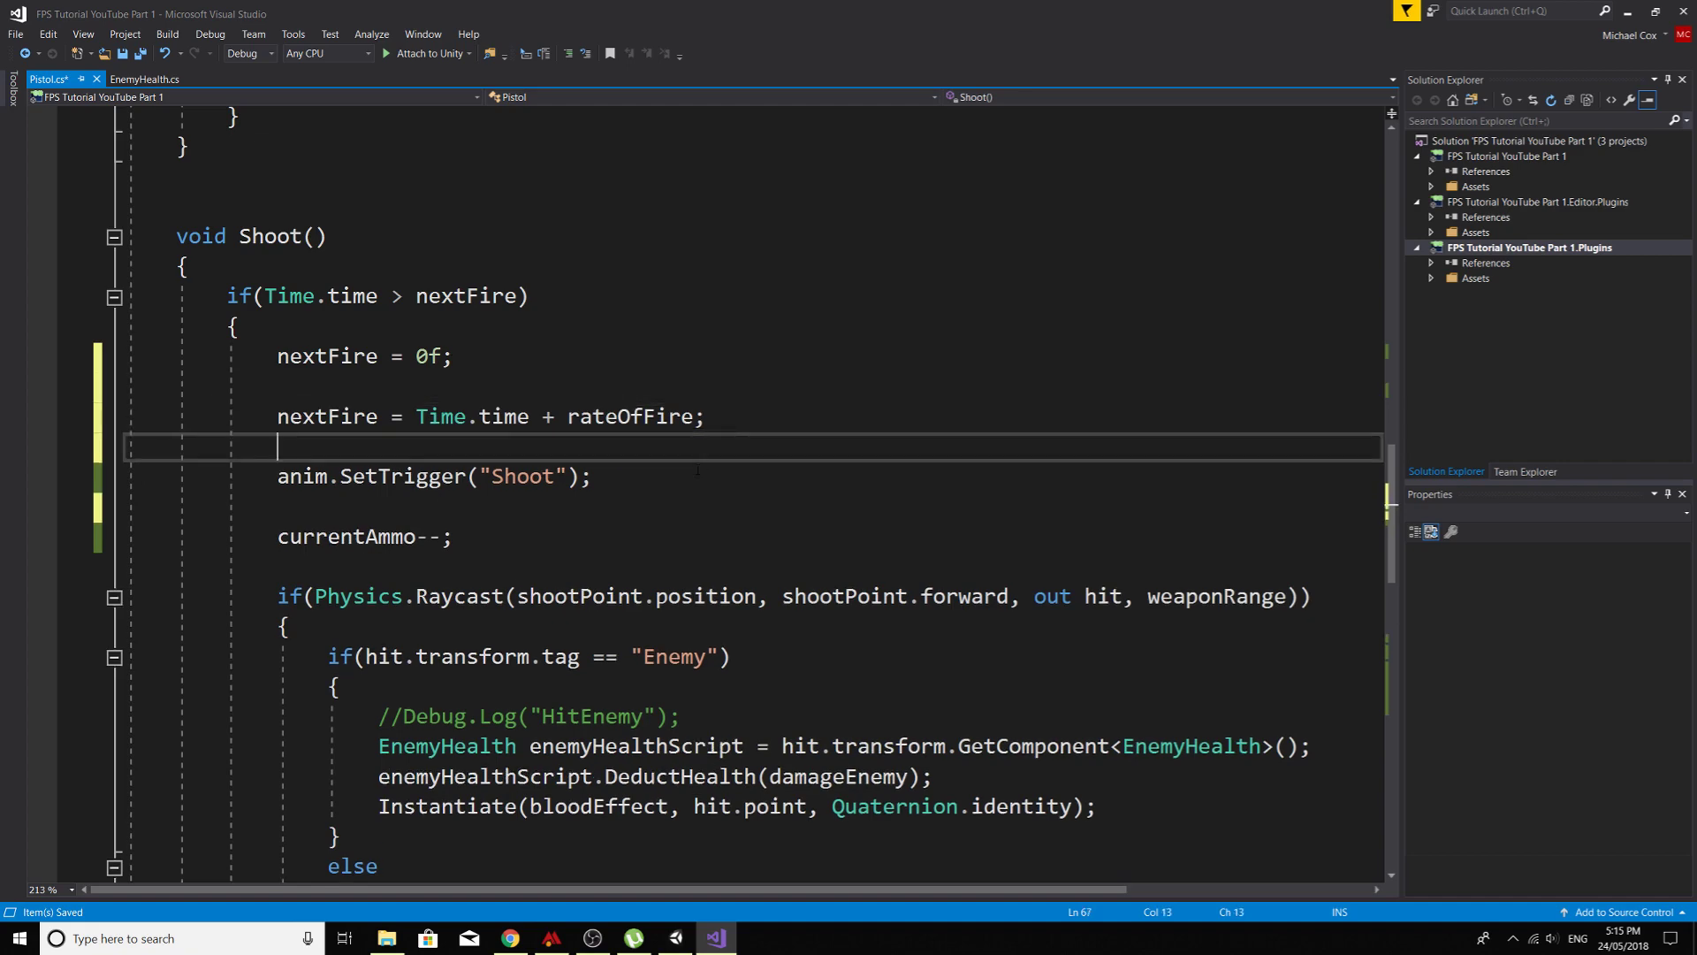
pyautogui.scroll(-1, 672, 469)
pyautogui.scroll(-7, 658, 462)
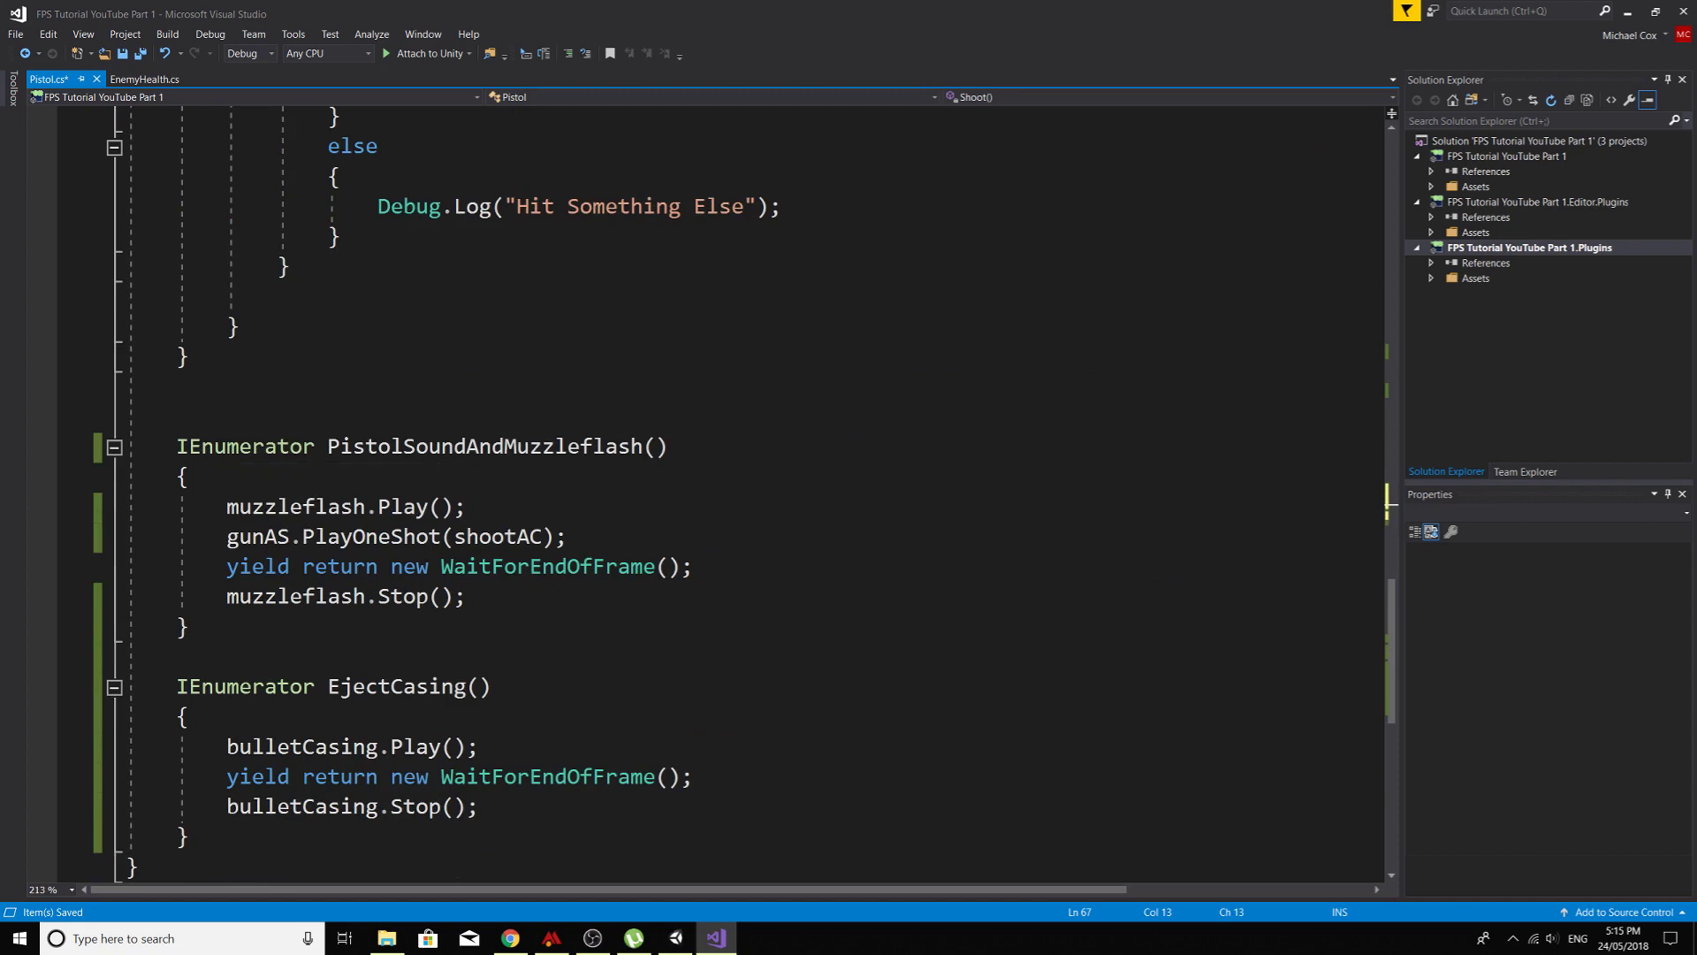
pyautogui.hotkey('ctrl', 's')
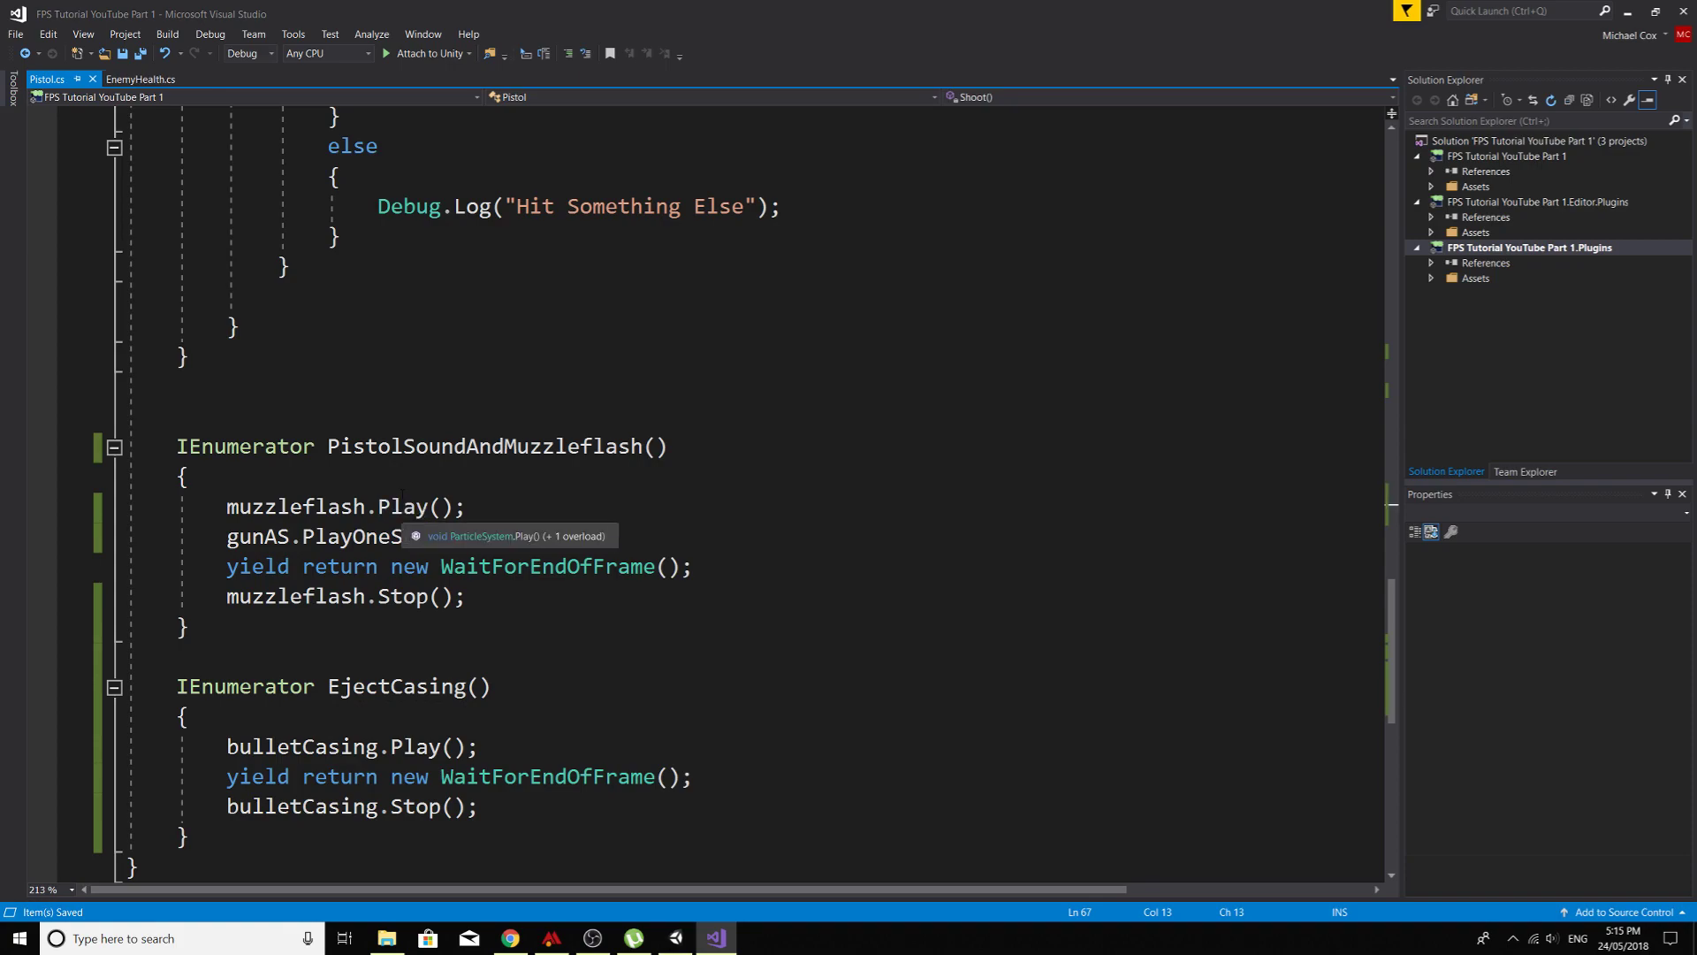
# Step: Return to Unity, frame the pistol in the Scene view, and keep the Shoot clip selected
pyautogui.click(683, 948)
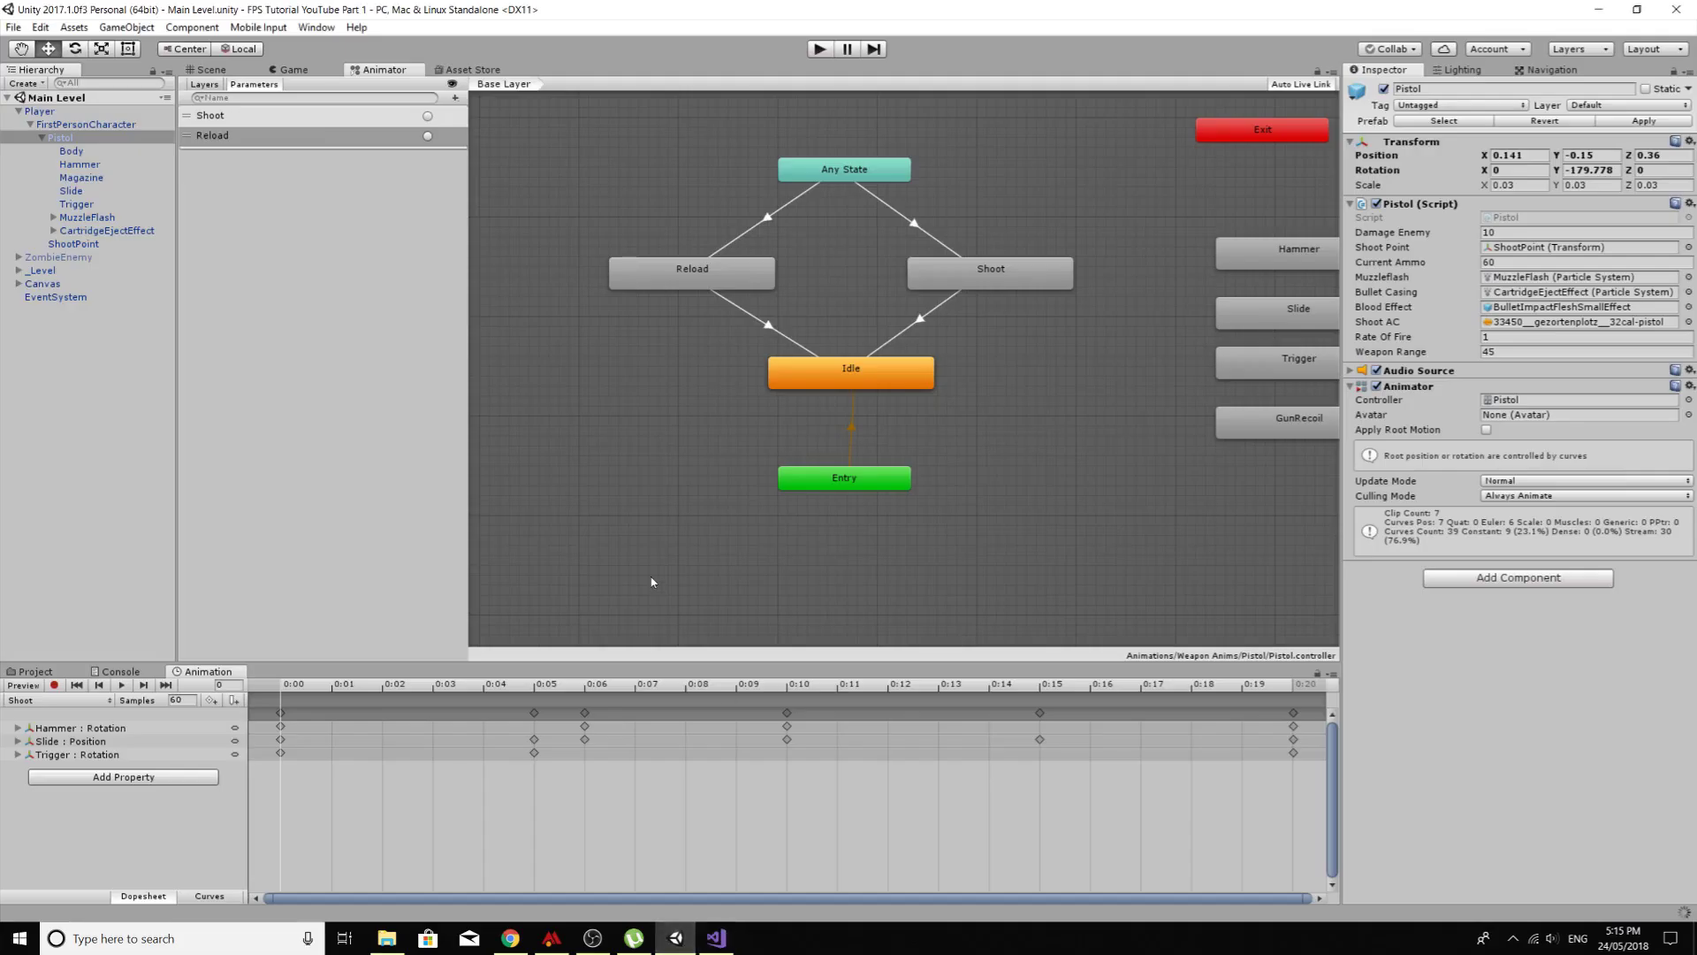
pyautogui.click(211, 70)
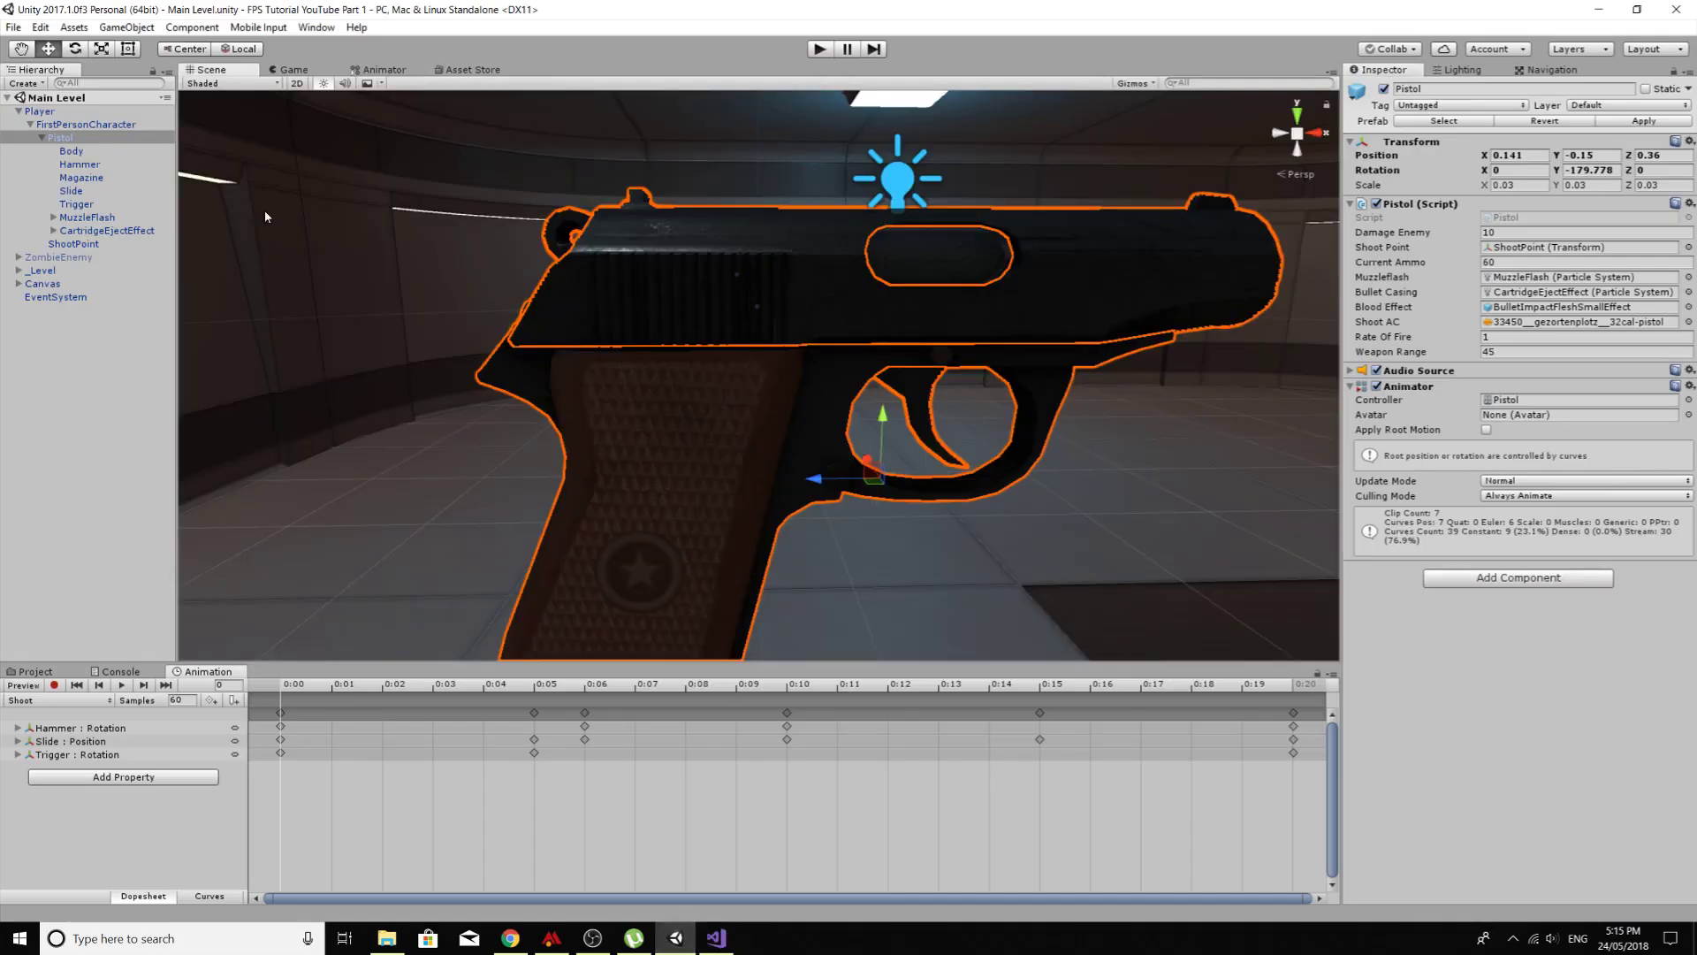
pyautogui.moveTo(554, 418); pyautogui.dragTo(511, 358, button='middle')
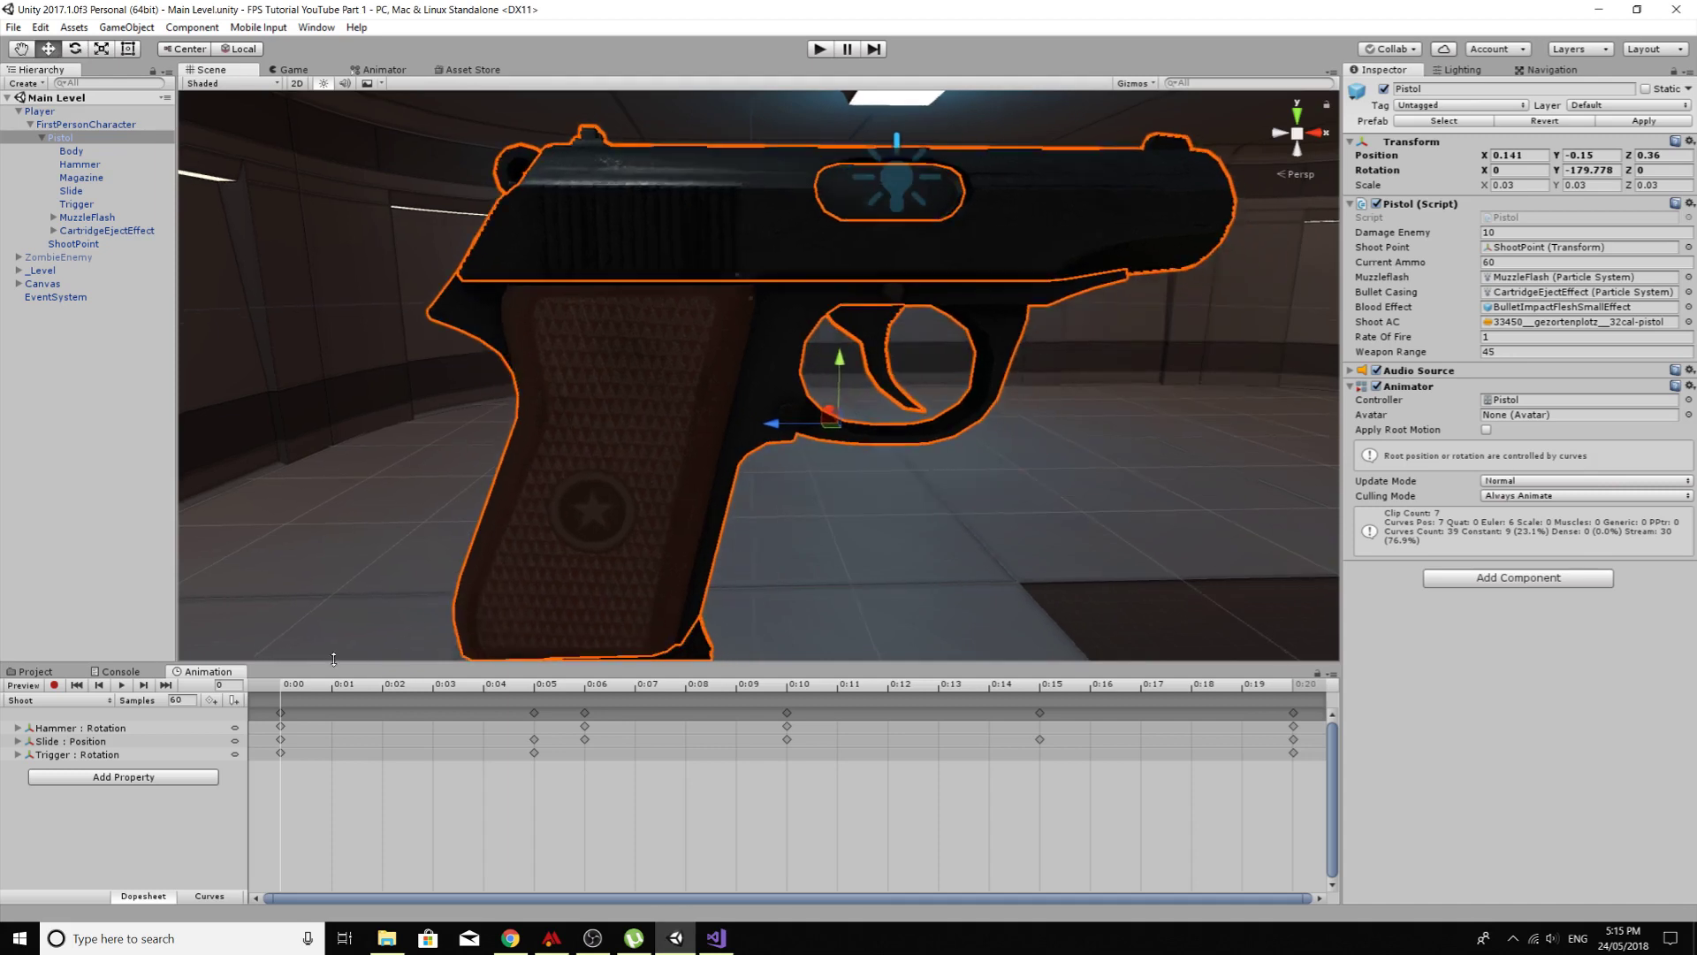
pyautogui.click(60, 700)
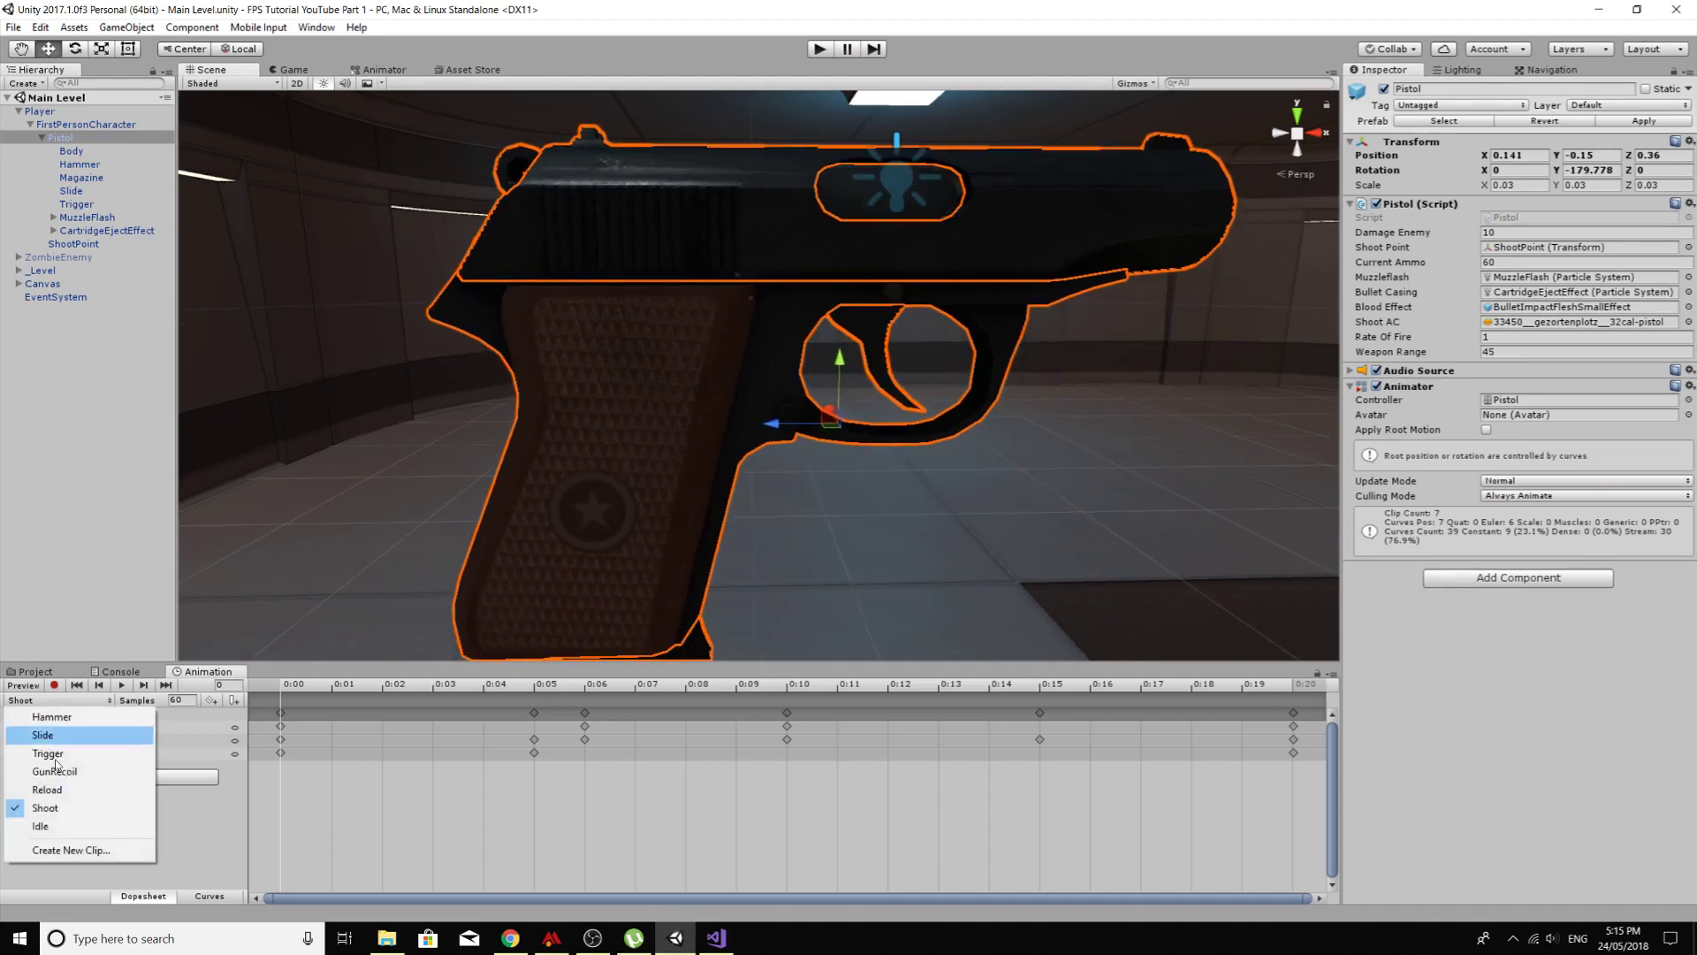
pyautogui.click(53, 807)
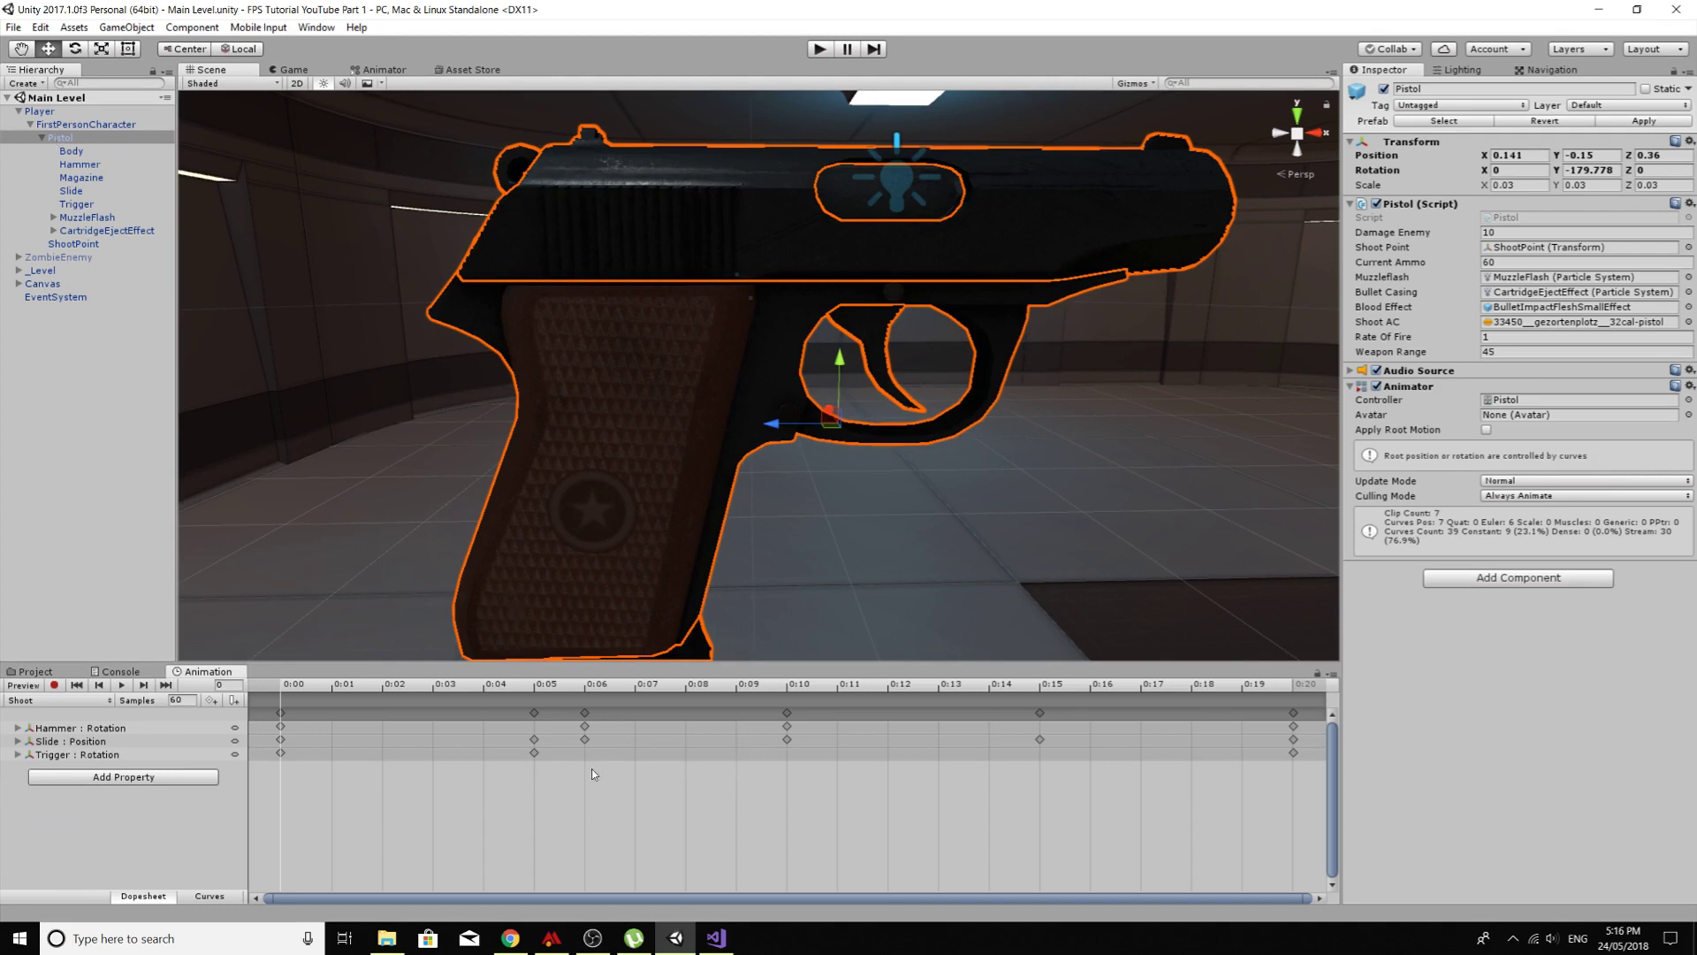
# Step: Scrub the Shoot clip preview frame by frame, settling on frame 10 where the slide kicks back
pyautogui.moveTo(283, 686); pyautogui.dragTo(477, 703)
pyautogui.press('.')
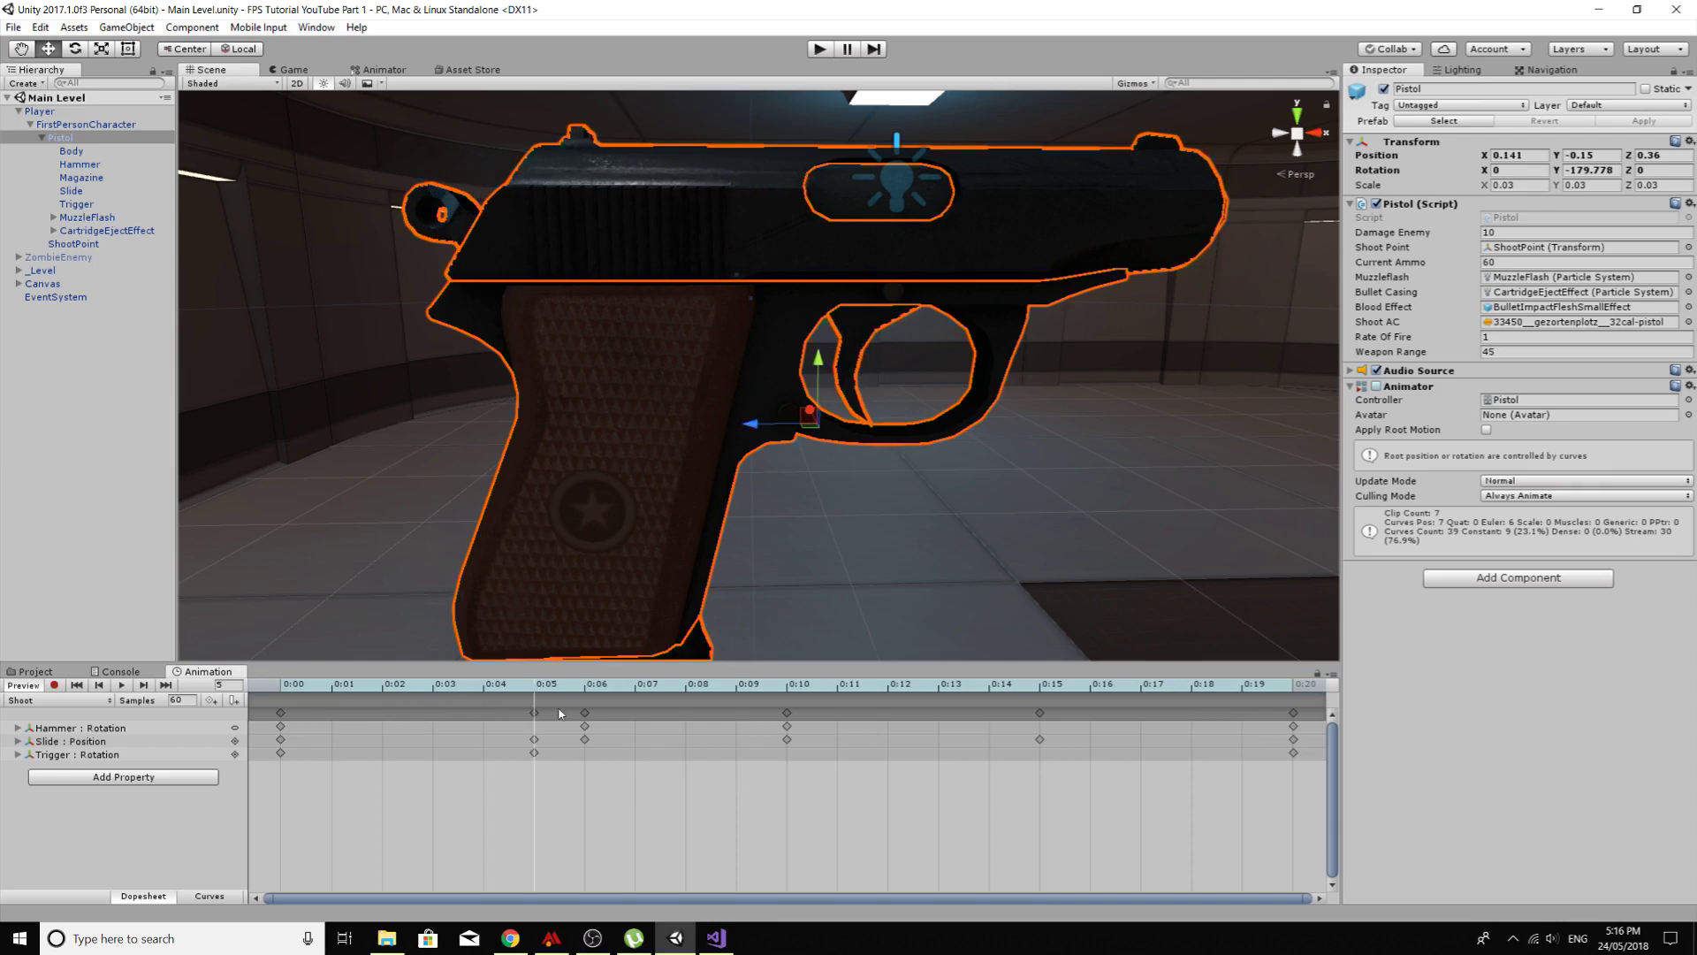
pyautogui.press('.')
pyautogui.press('.')
pyautogui.press('.')
pyautogui.press('.')
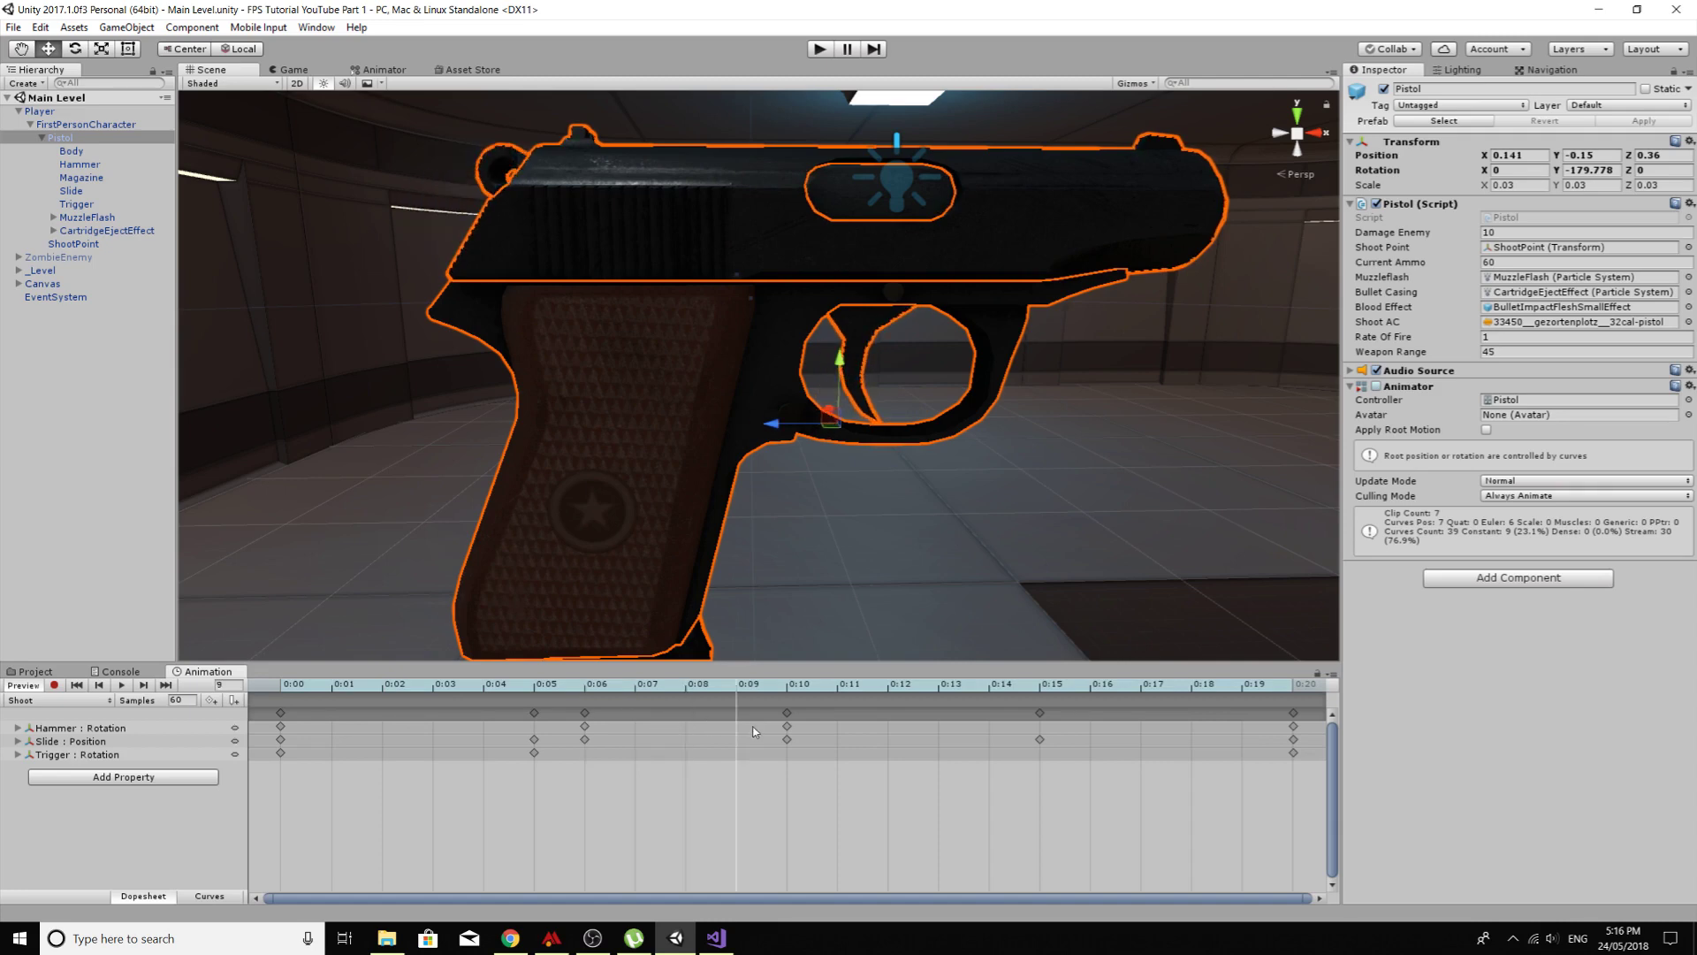
pyautogui.press('.')
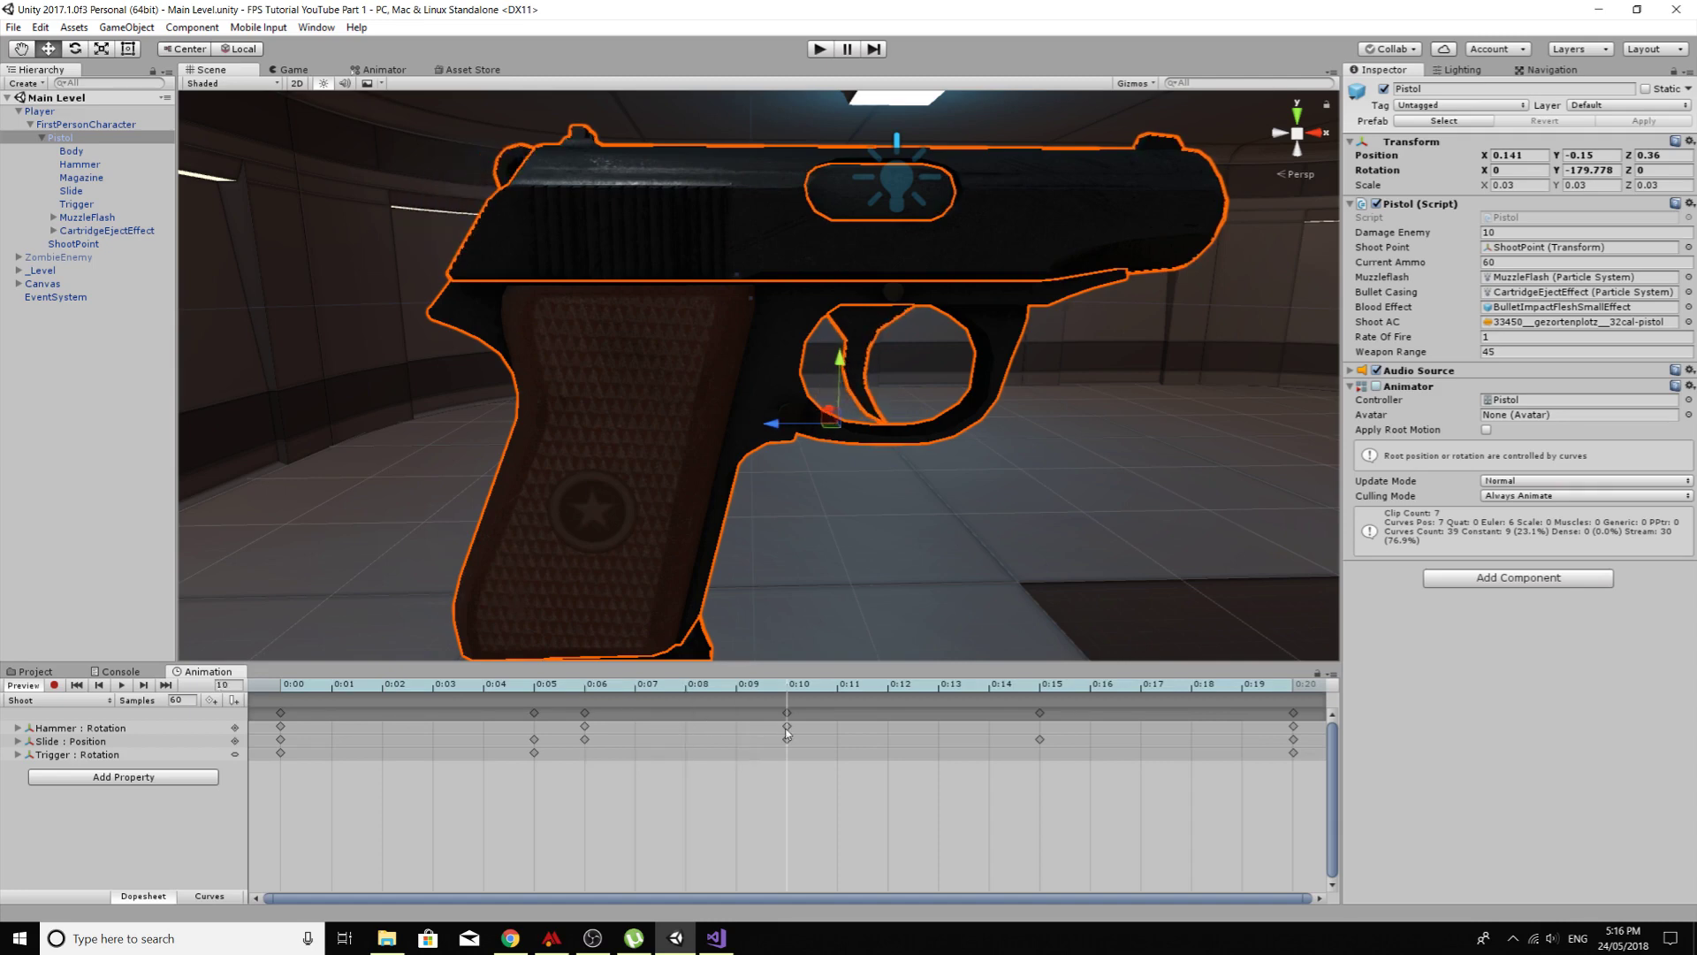
pyautogui.press(',')
pyautogui.press(',')
pyautogui.press(',')
pyautogui.press(',')
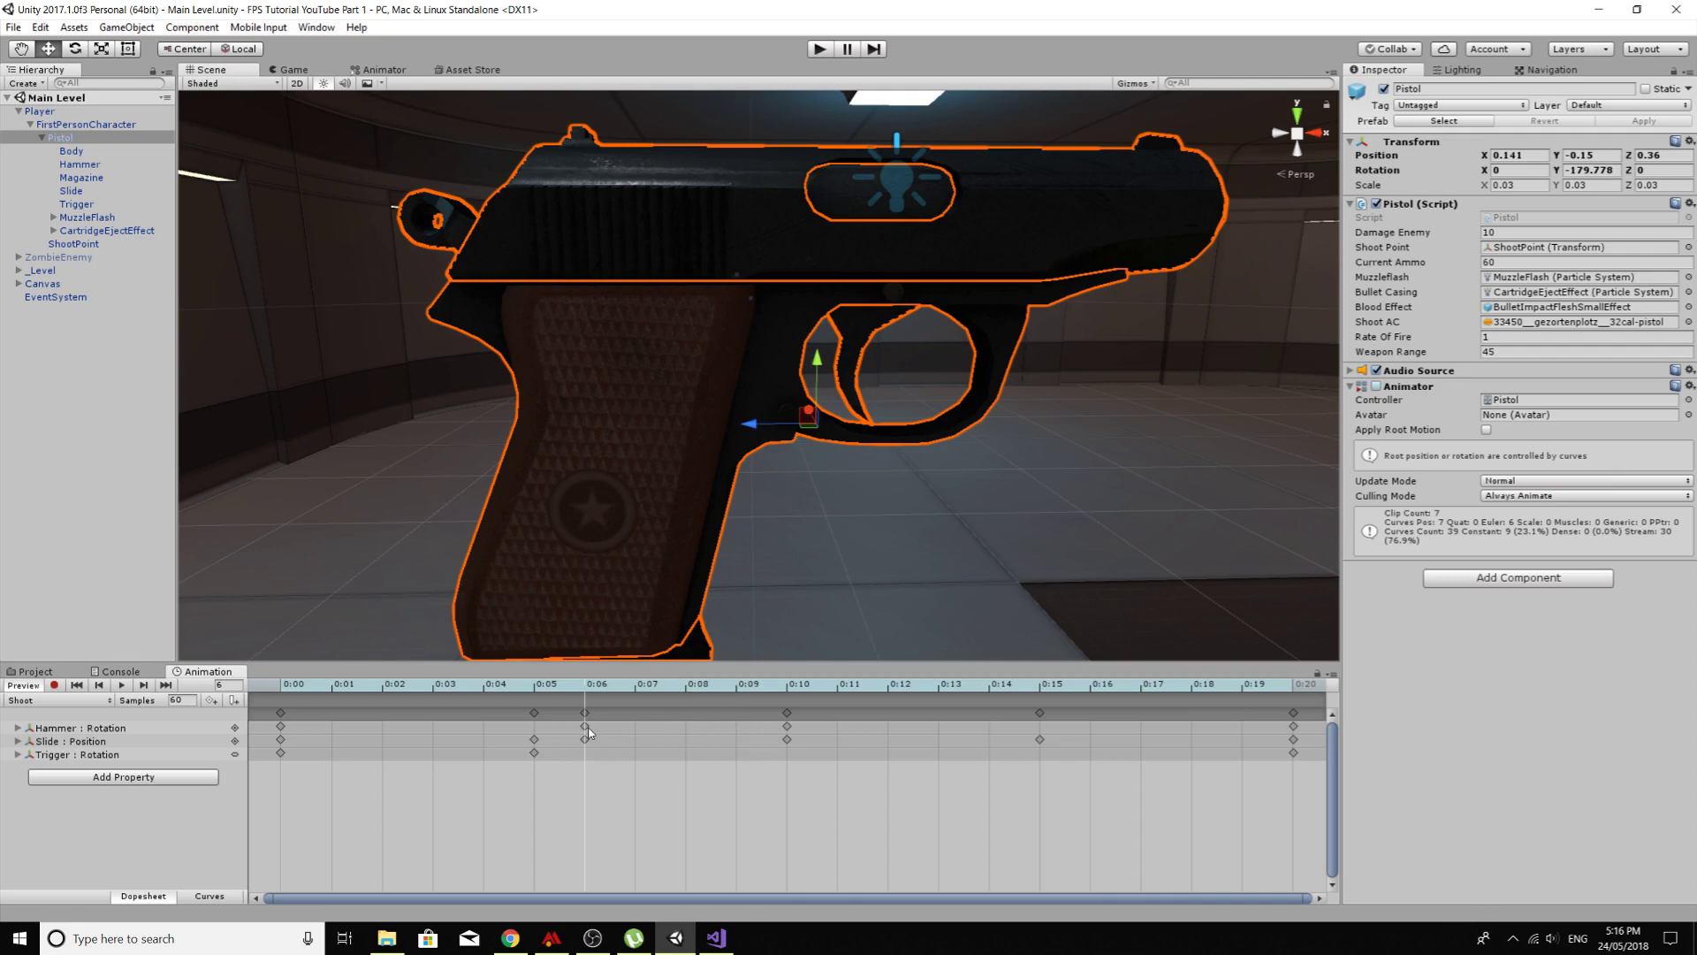
pyautogui.press('.')
pyautogui.press('.')
pyautogui.press('.')
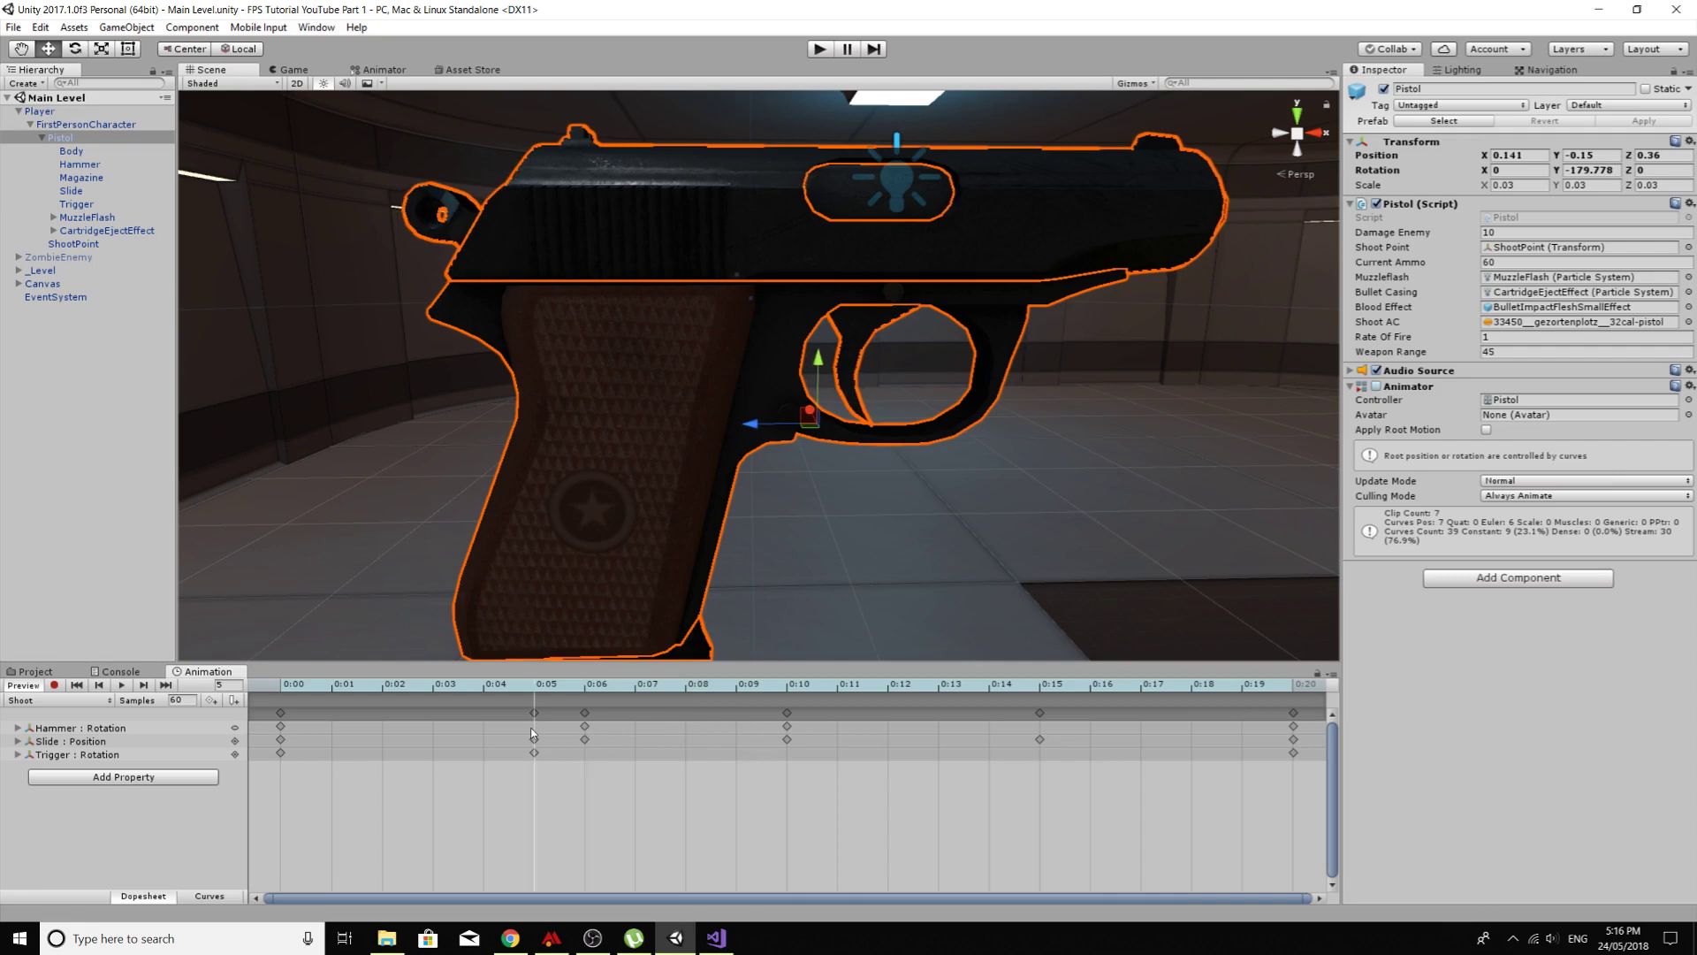
pyautogui.press('.')
pyautogui.press('.')
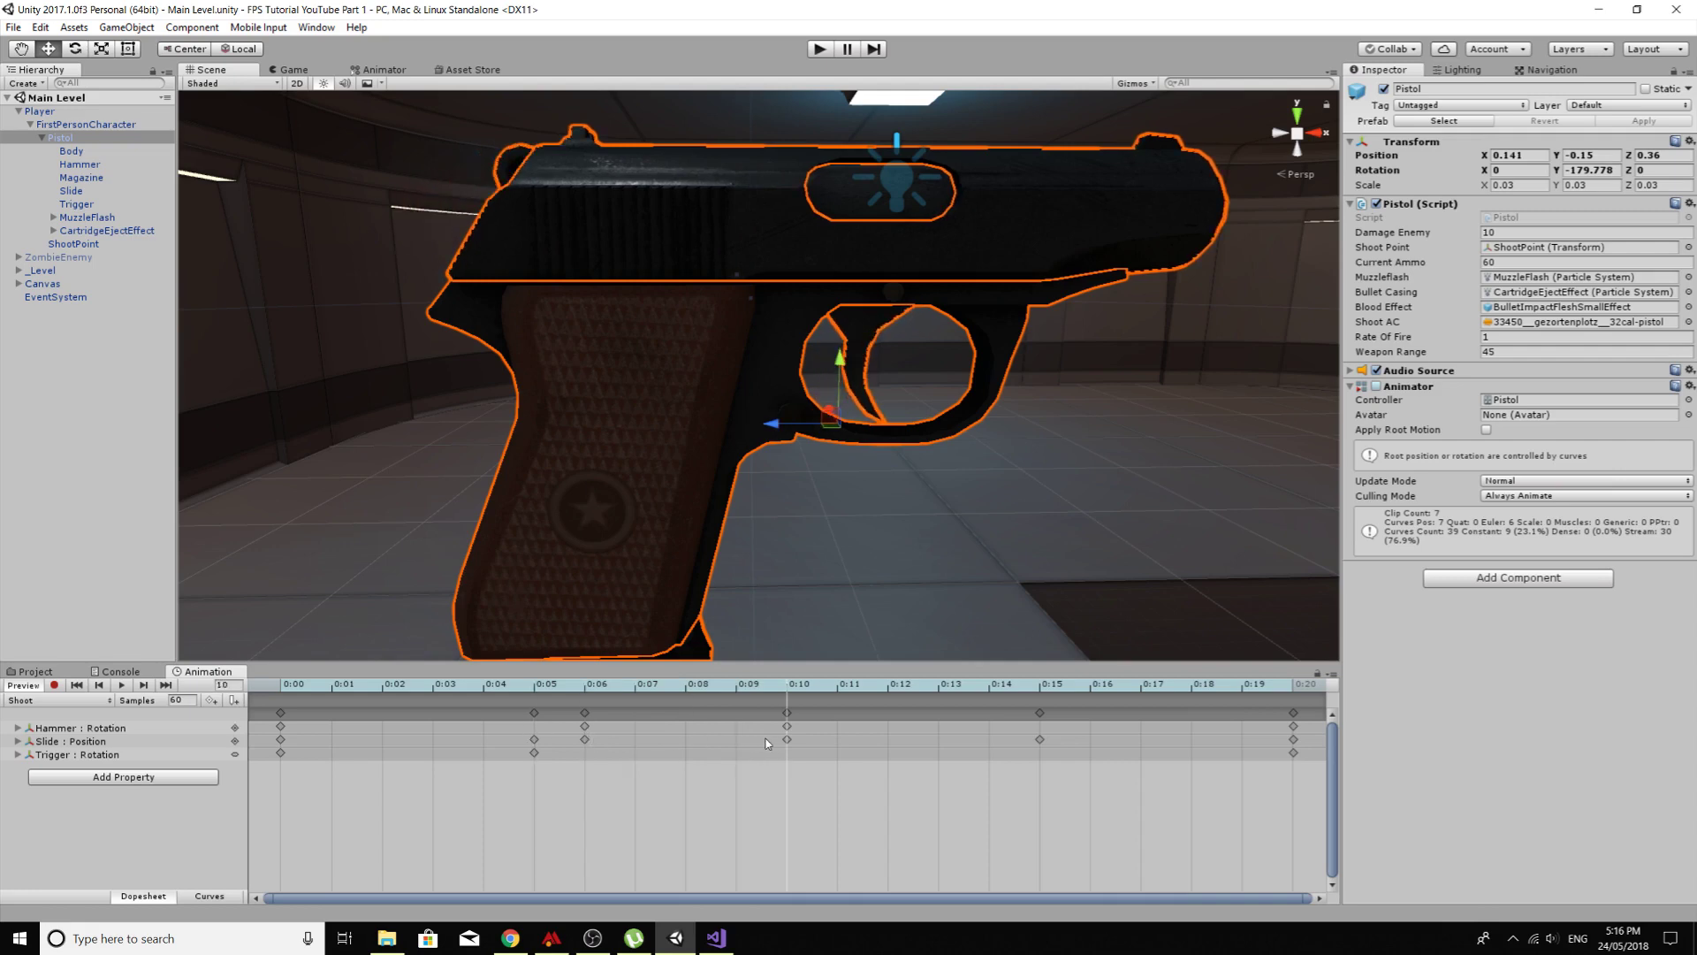
pyautogui.press(',')
pyautogui.click(842, 687)
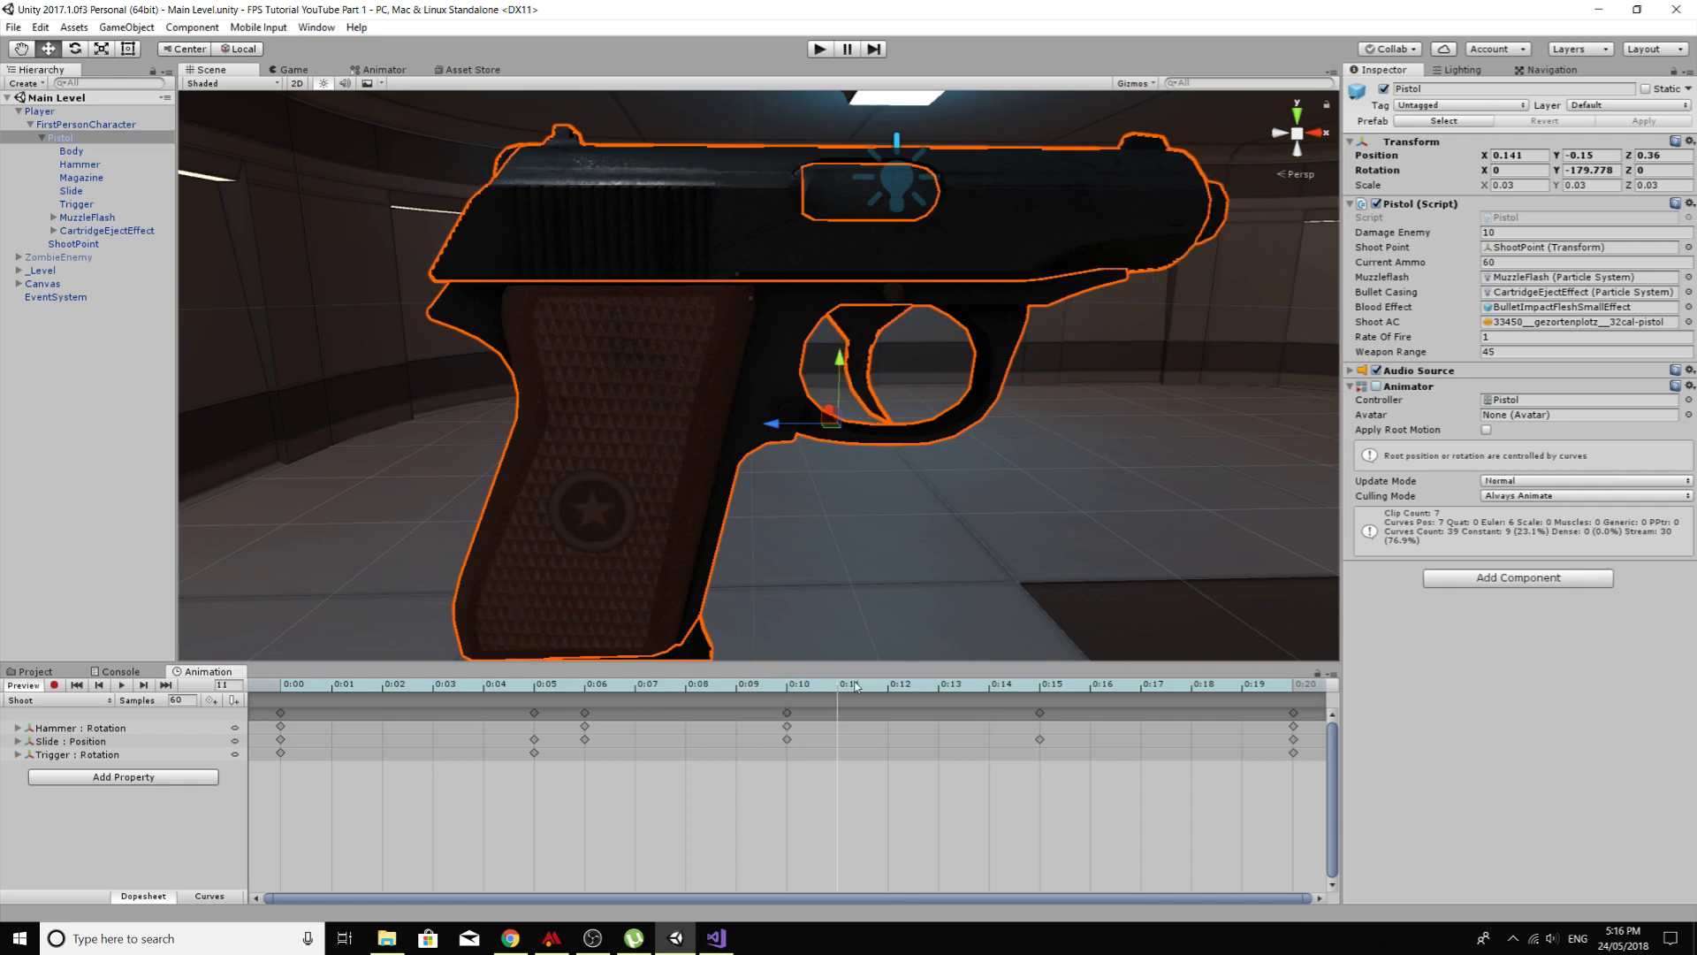
pyautogui.click(790, 695)
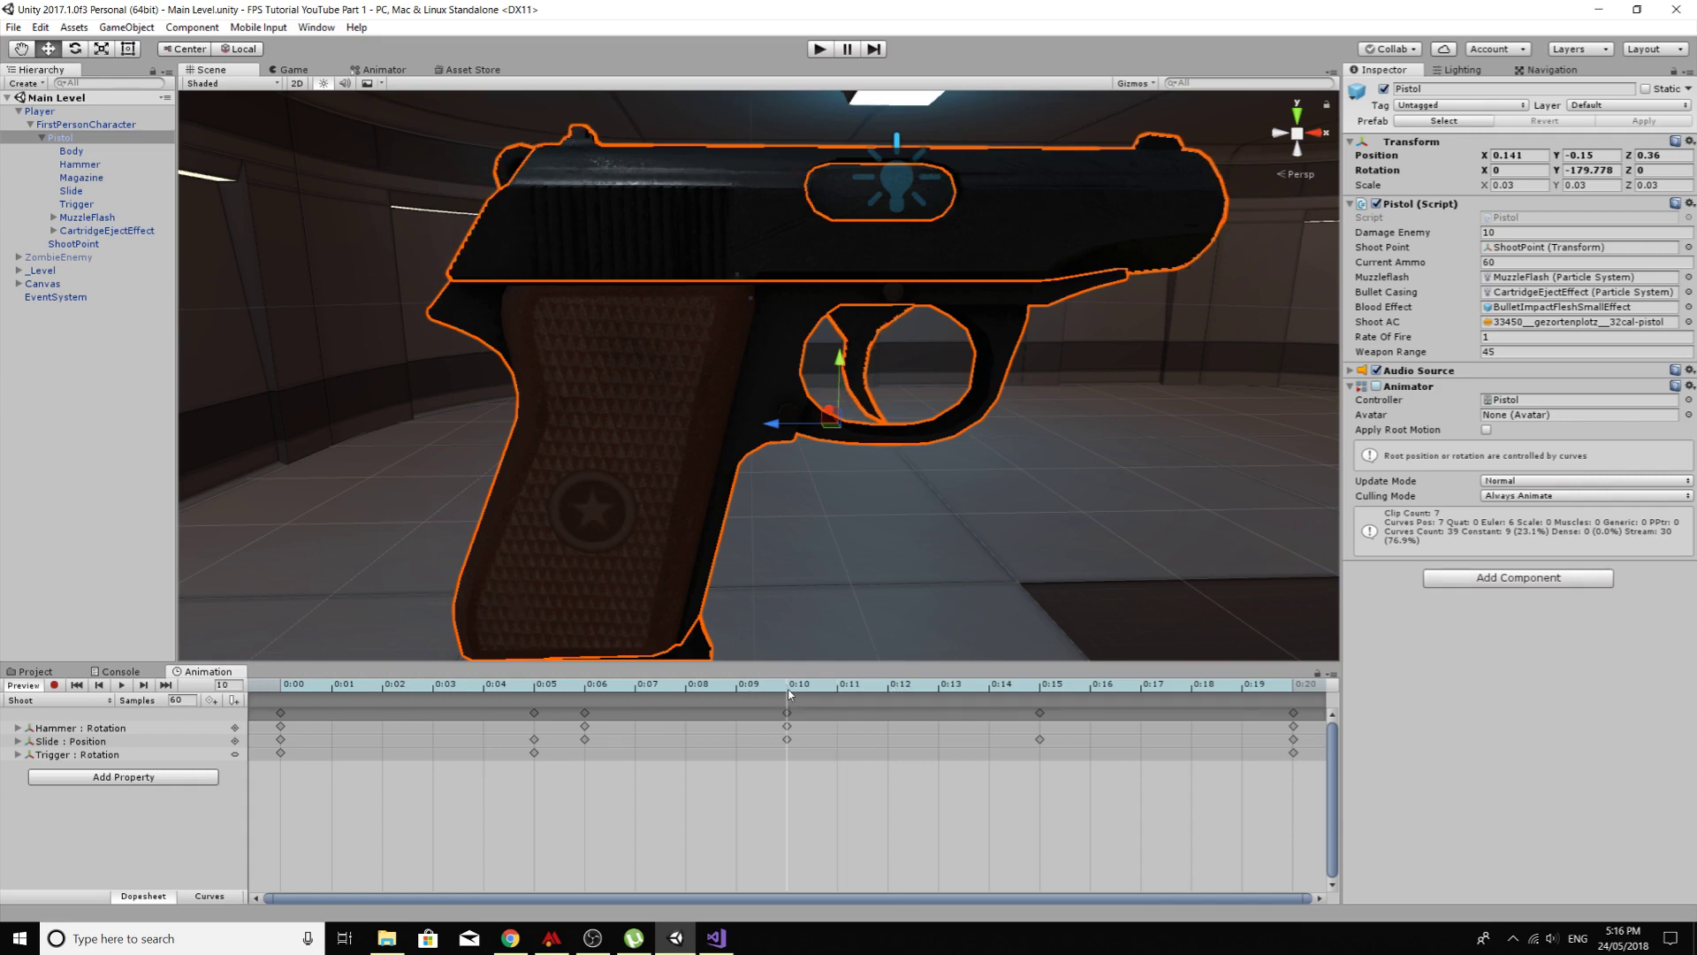
# Step: Add an animation event at frame 10 calling PistolSoundAndMuzzleflash
pyautogui.click(234, 700)
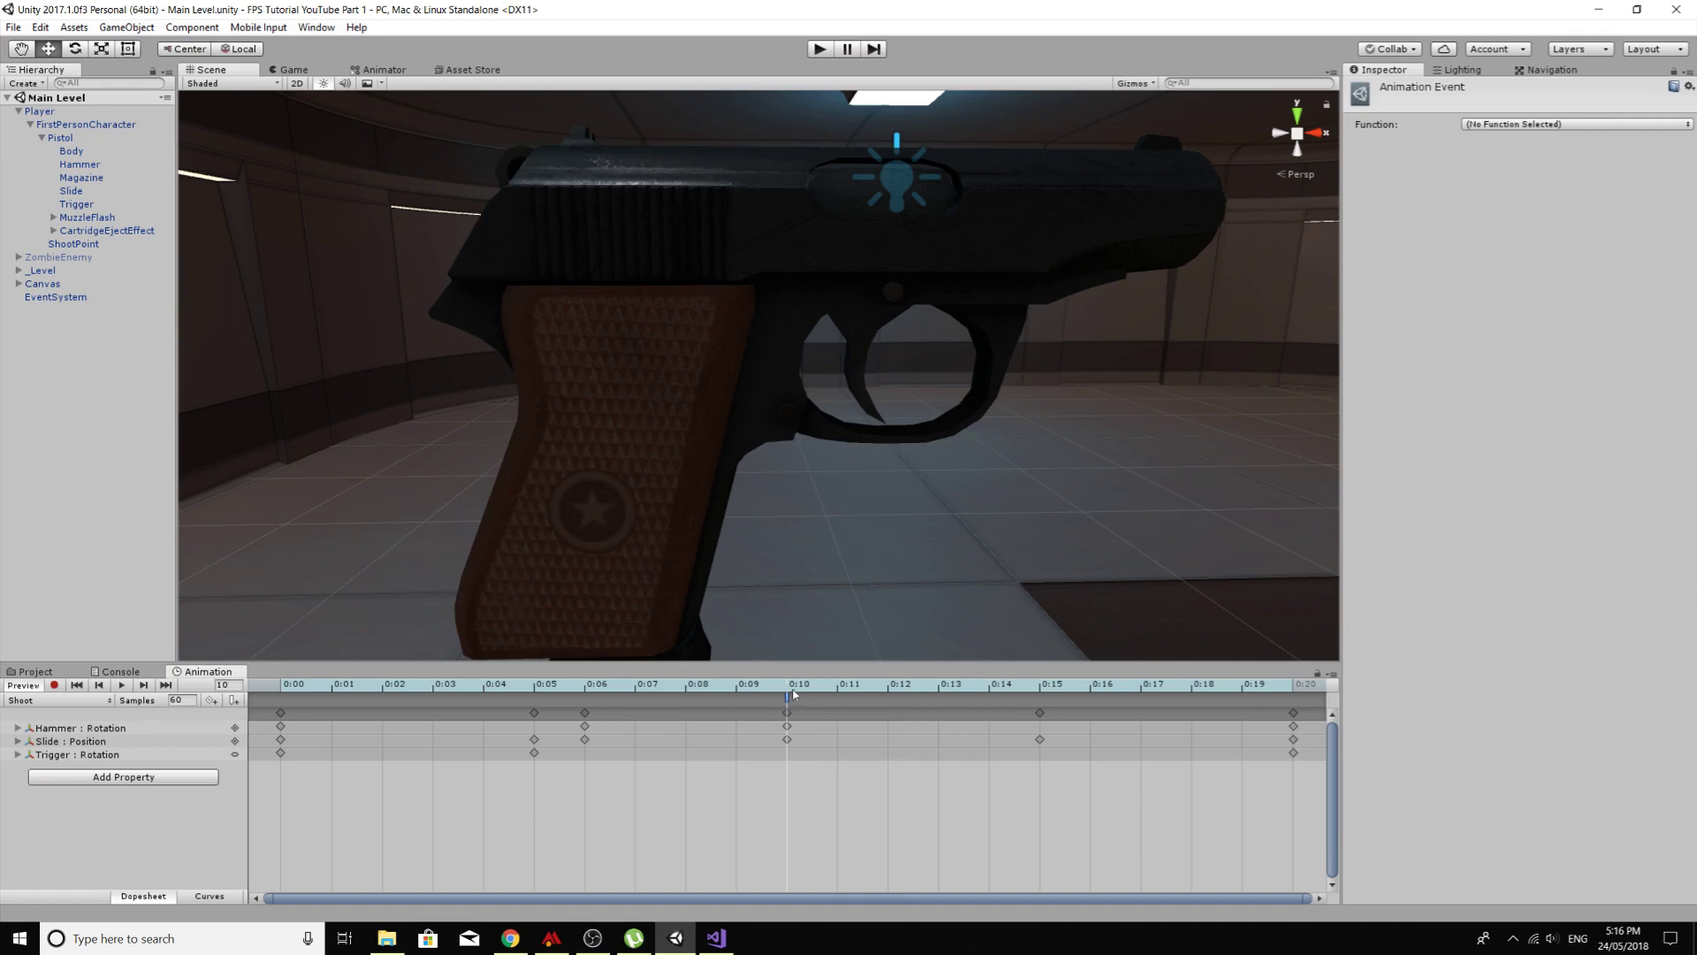
pyautogui.click(1495, 125)
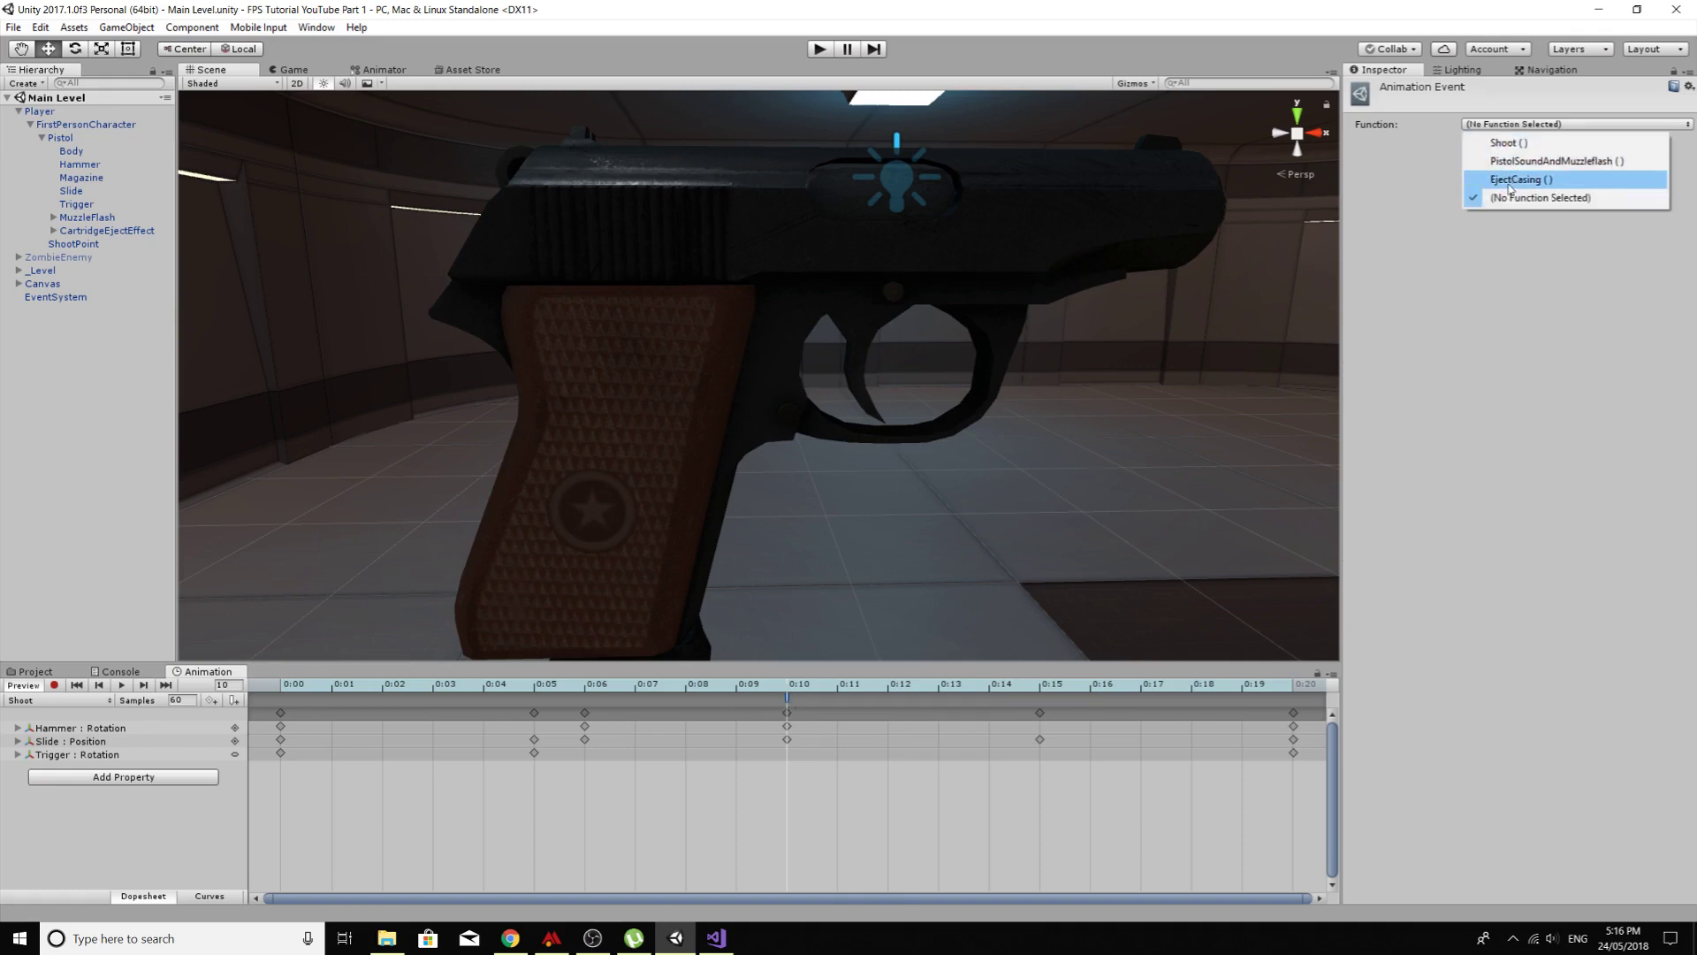
pyautogui.click(1524, 163)
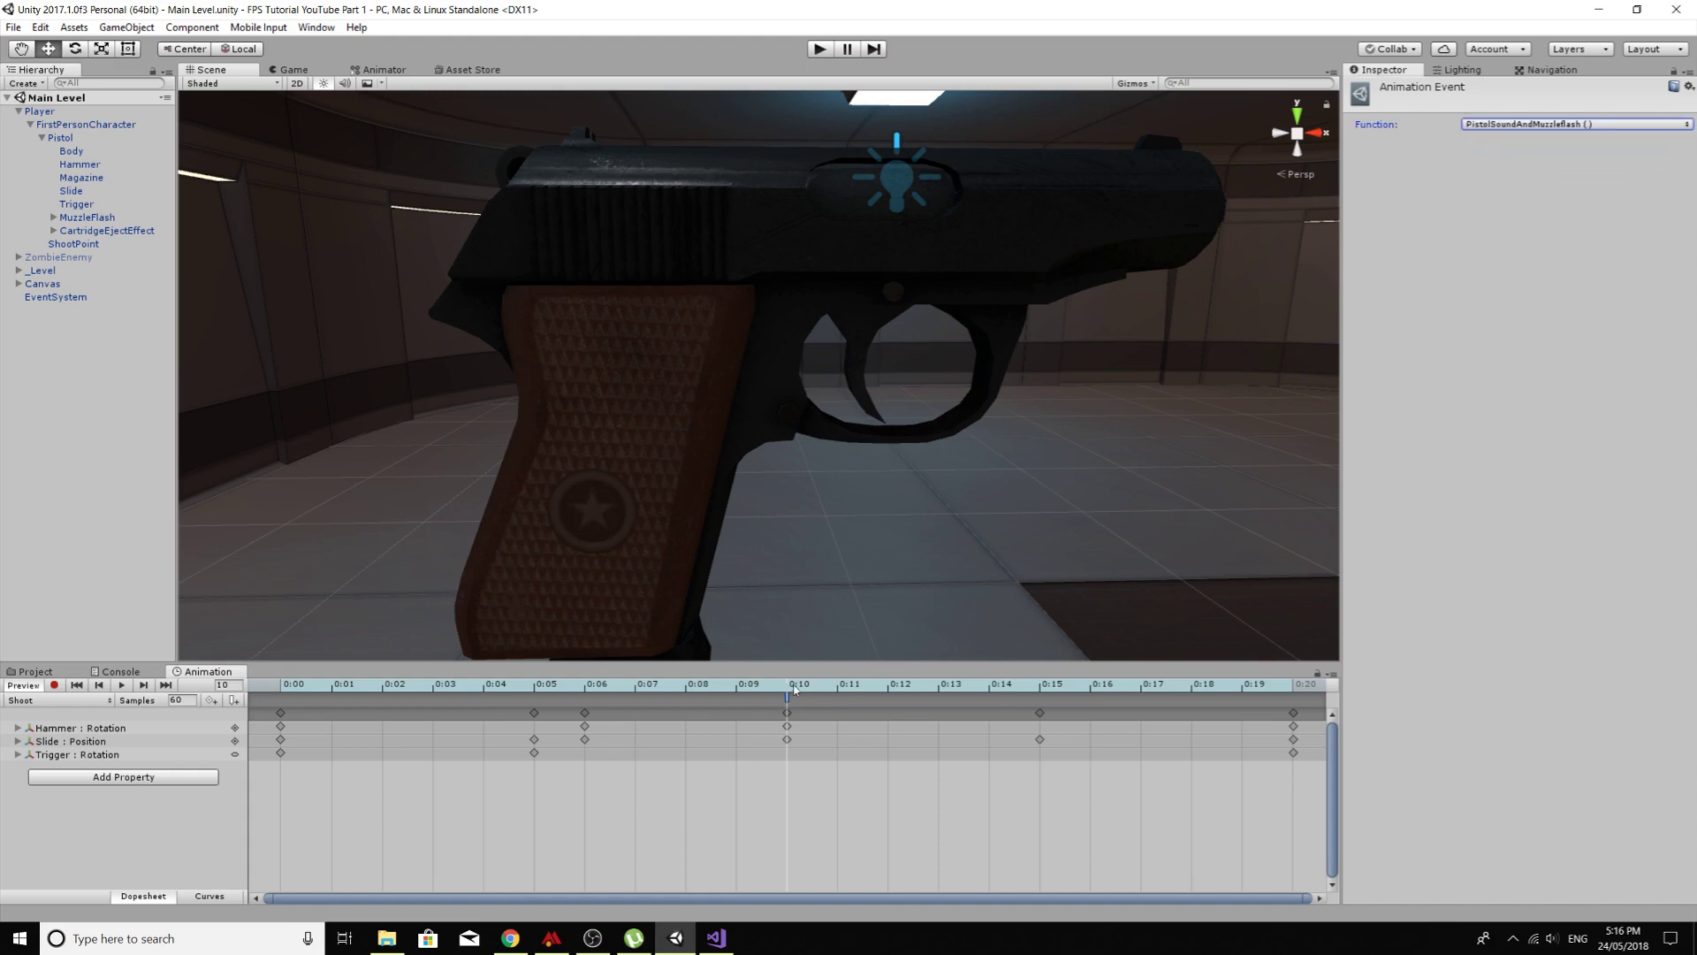
# Step: Add a second animation event at frame 15 calling EjectCasing, then return the preview to the start
pyautogui.click(900, 684)
pyautogui.moveTo(900, 684); pyautogui.dragTo(1025, 693)
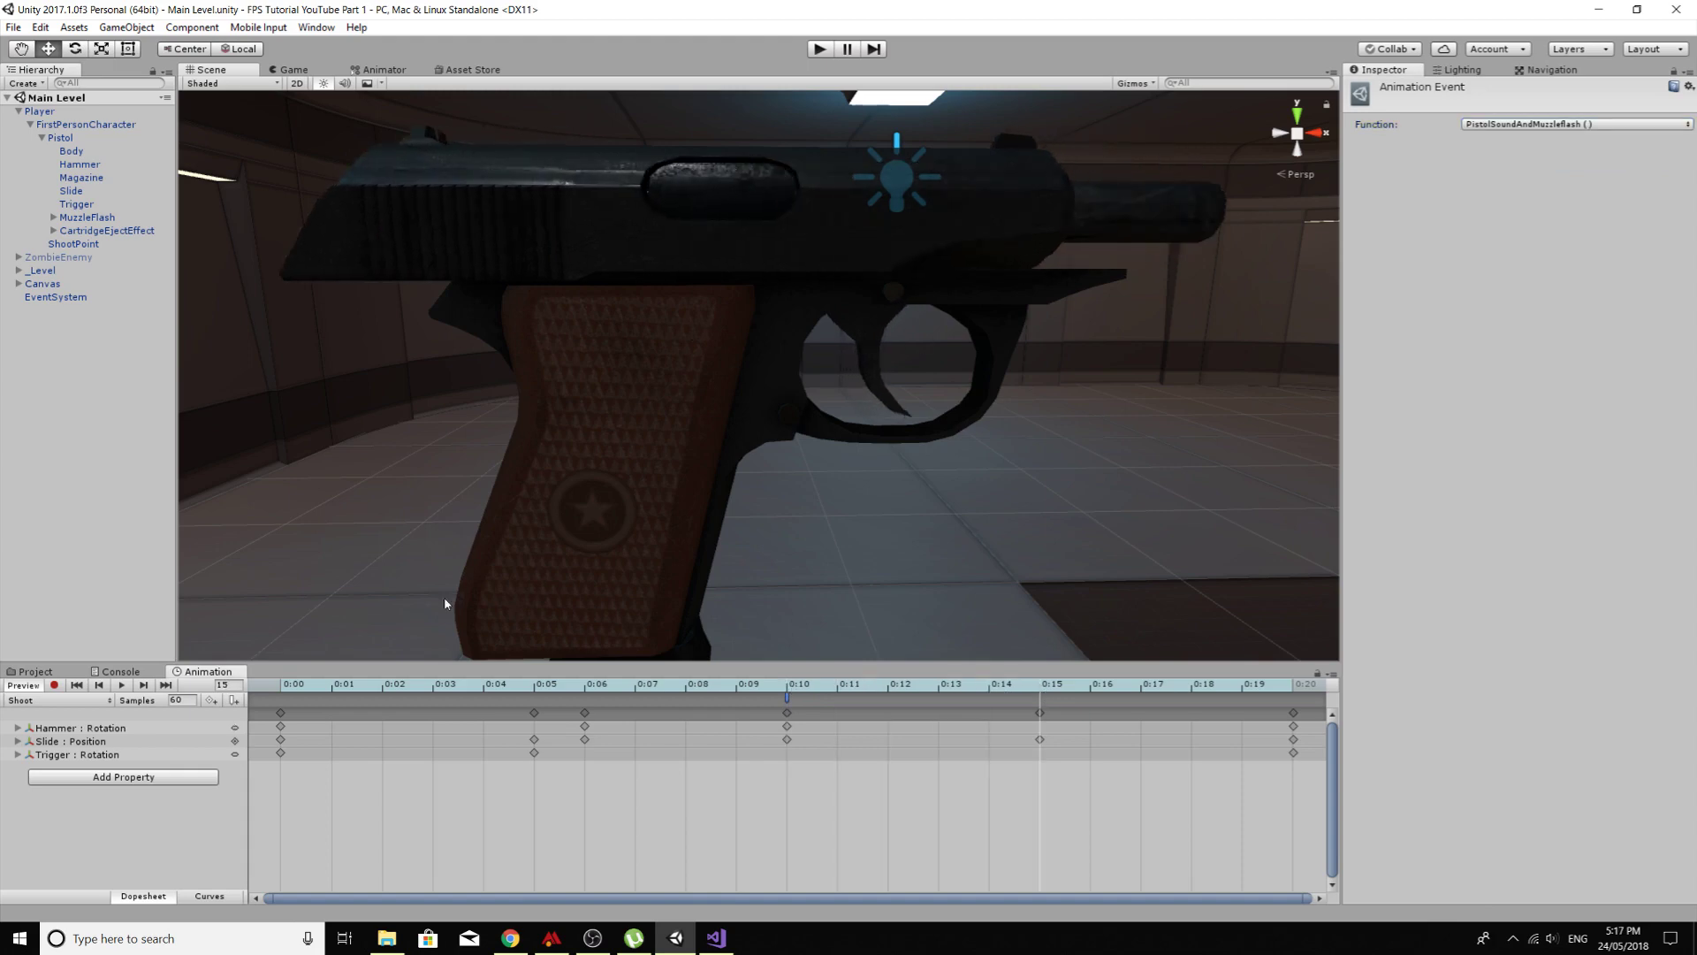
pyautogui.click(234, 700)
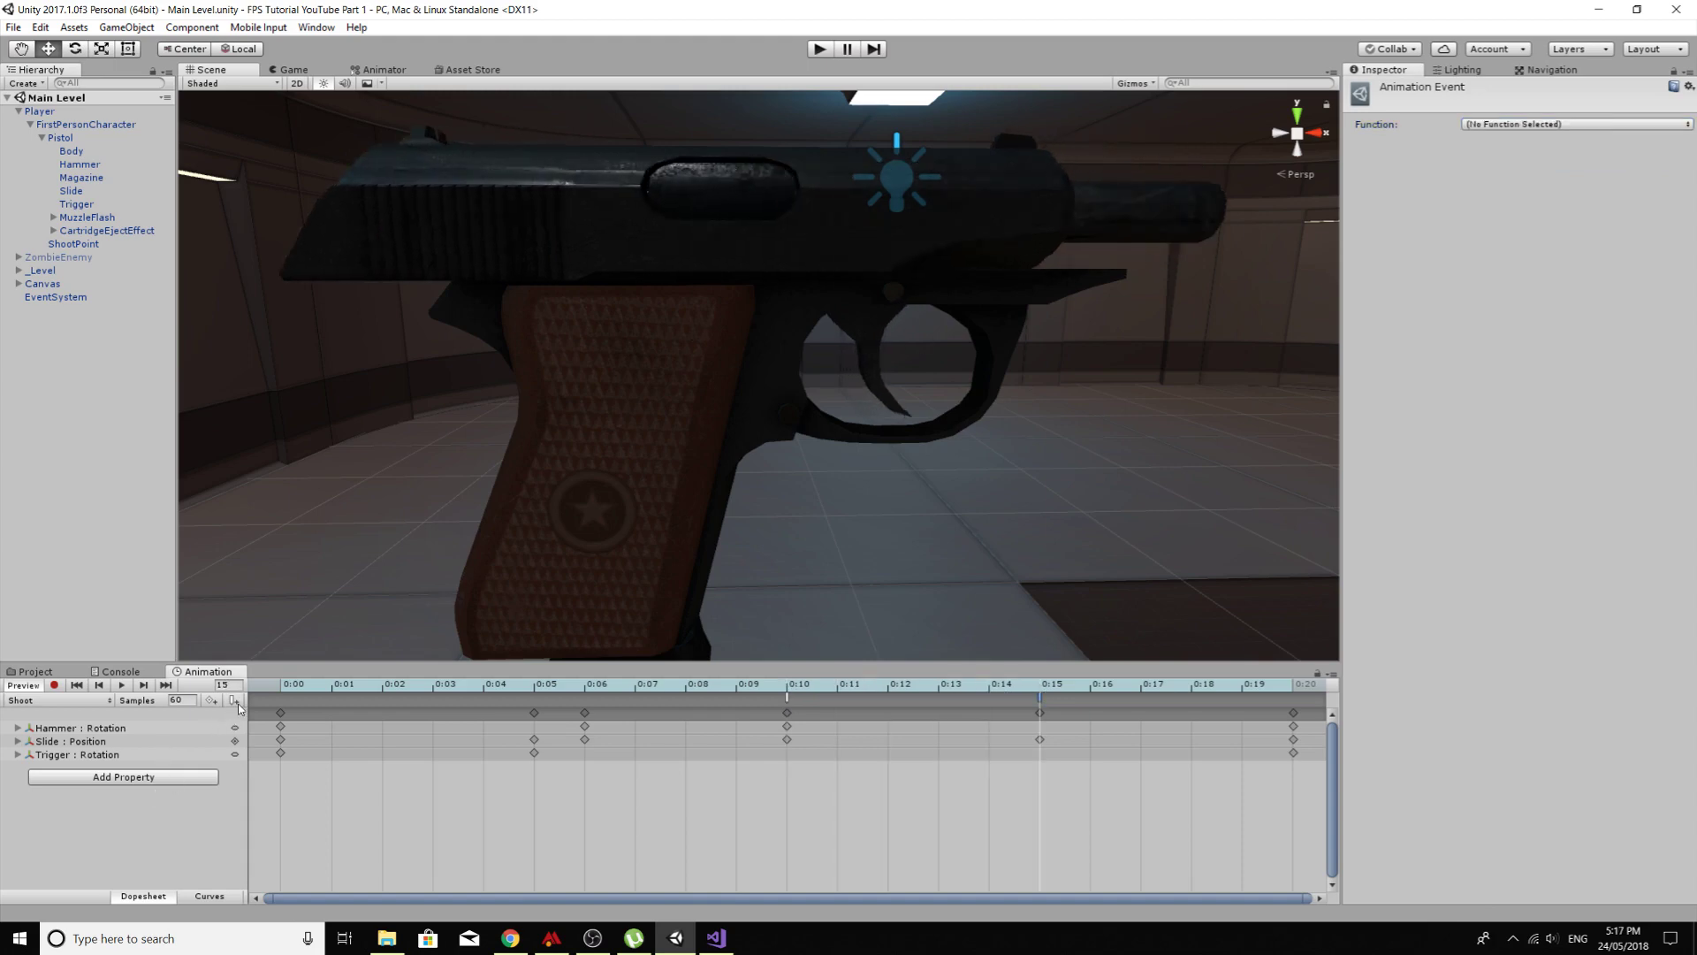
pyautogui.click(1492, 128)
pyautogui.click(1524, 181)
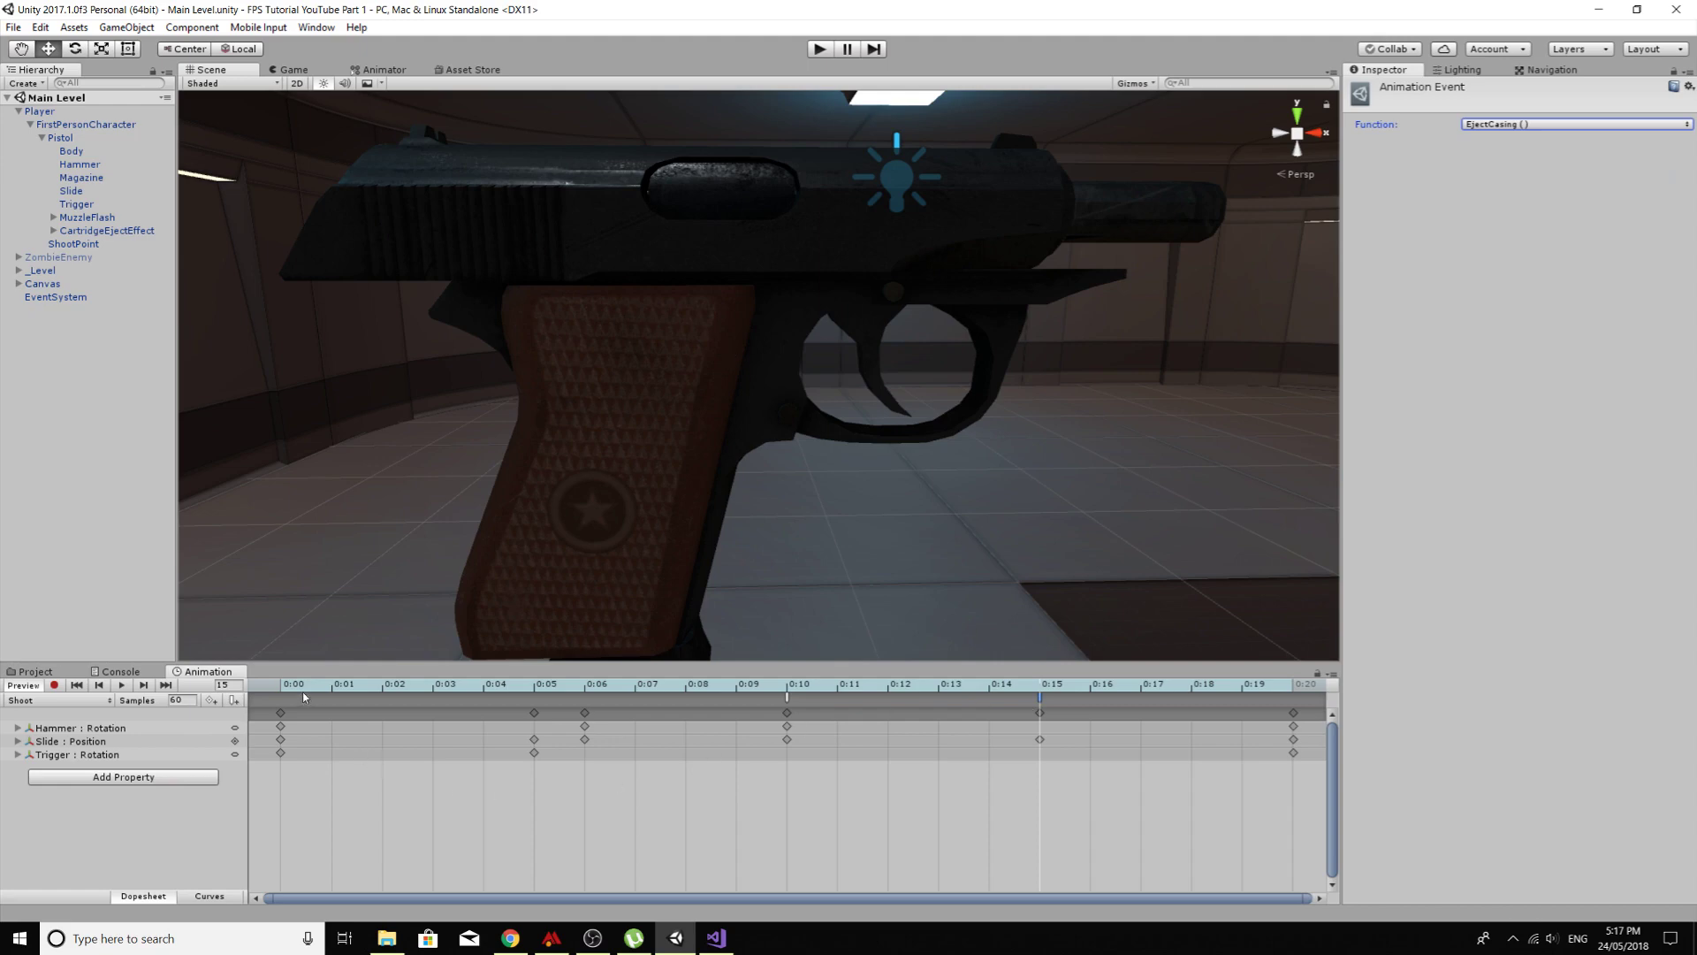
pyautogui.click(279, 686)
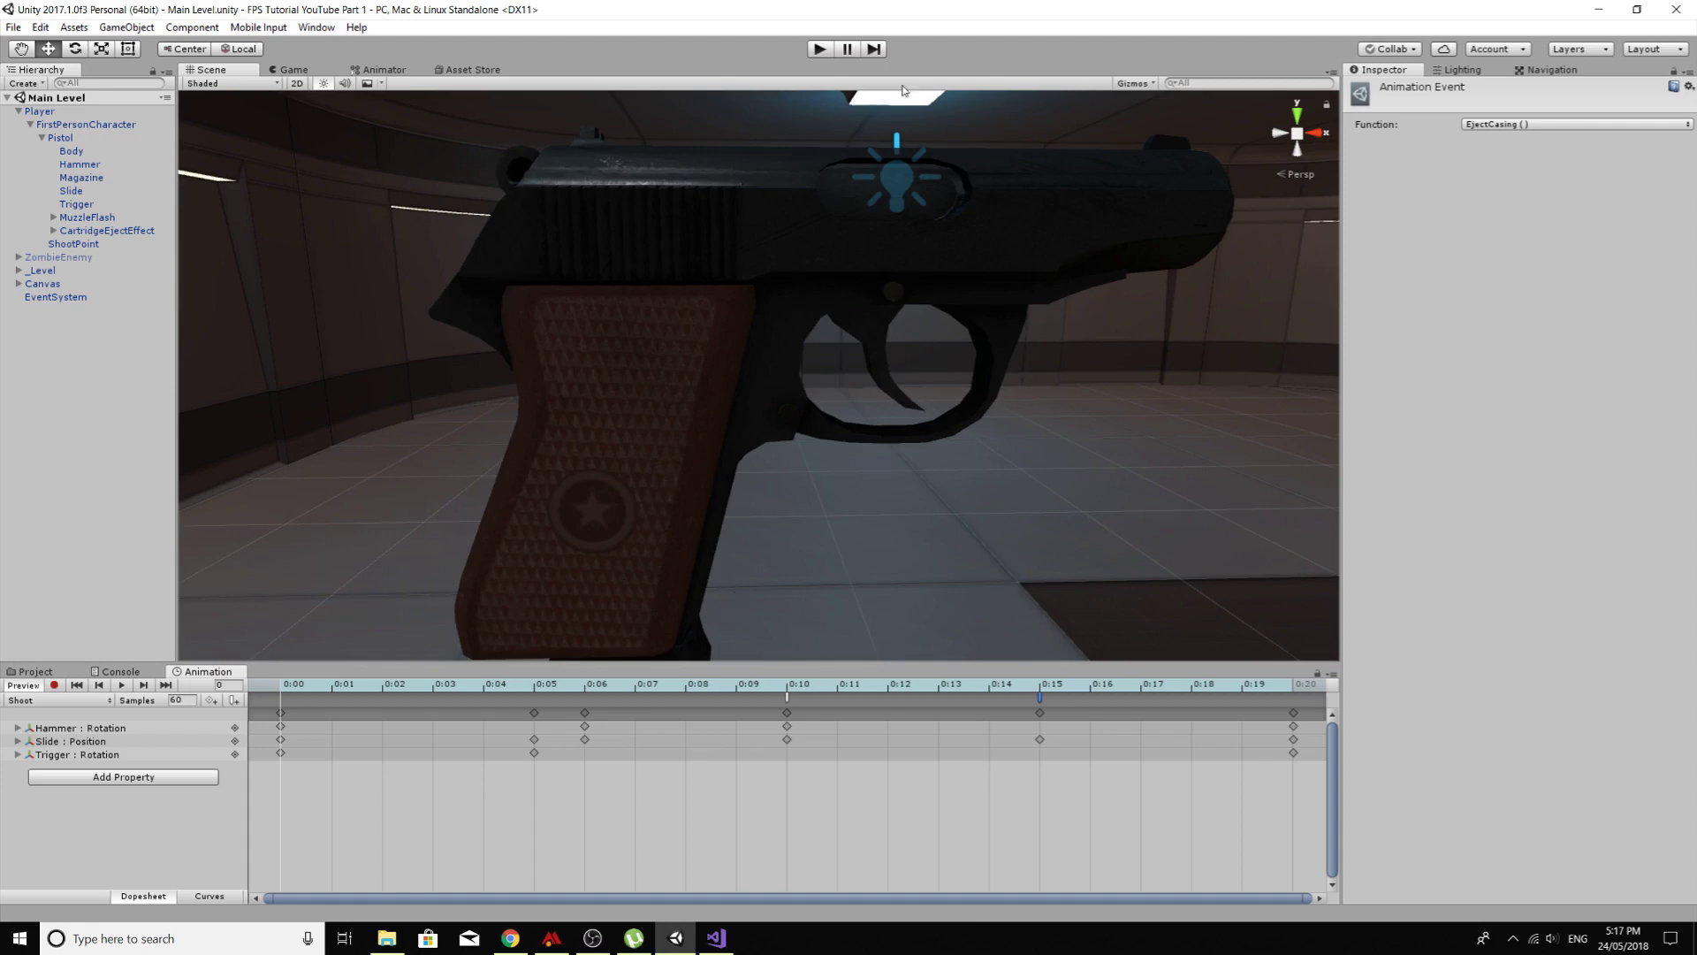
# Step: Deactivate the ZombieEnemy object and save the scene
pyautogui.click(58, 257)
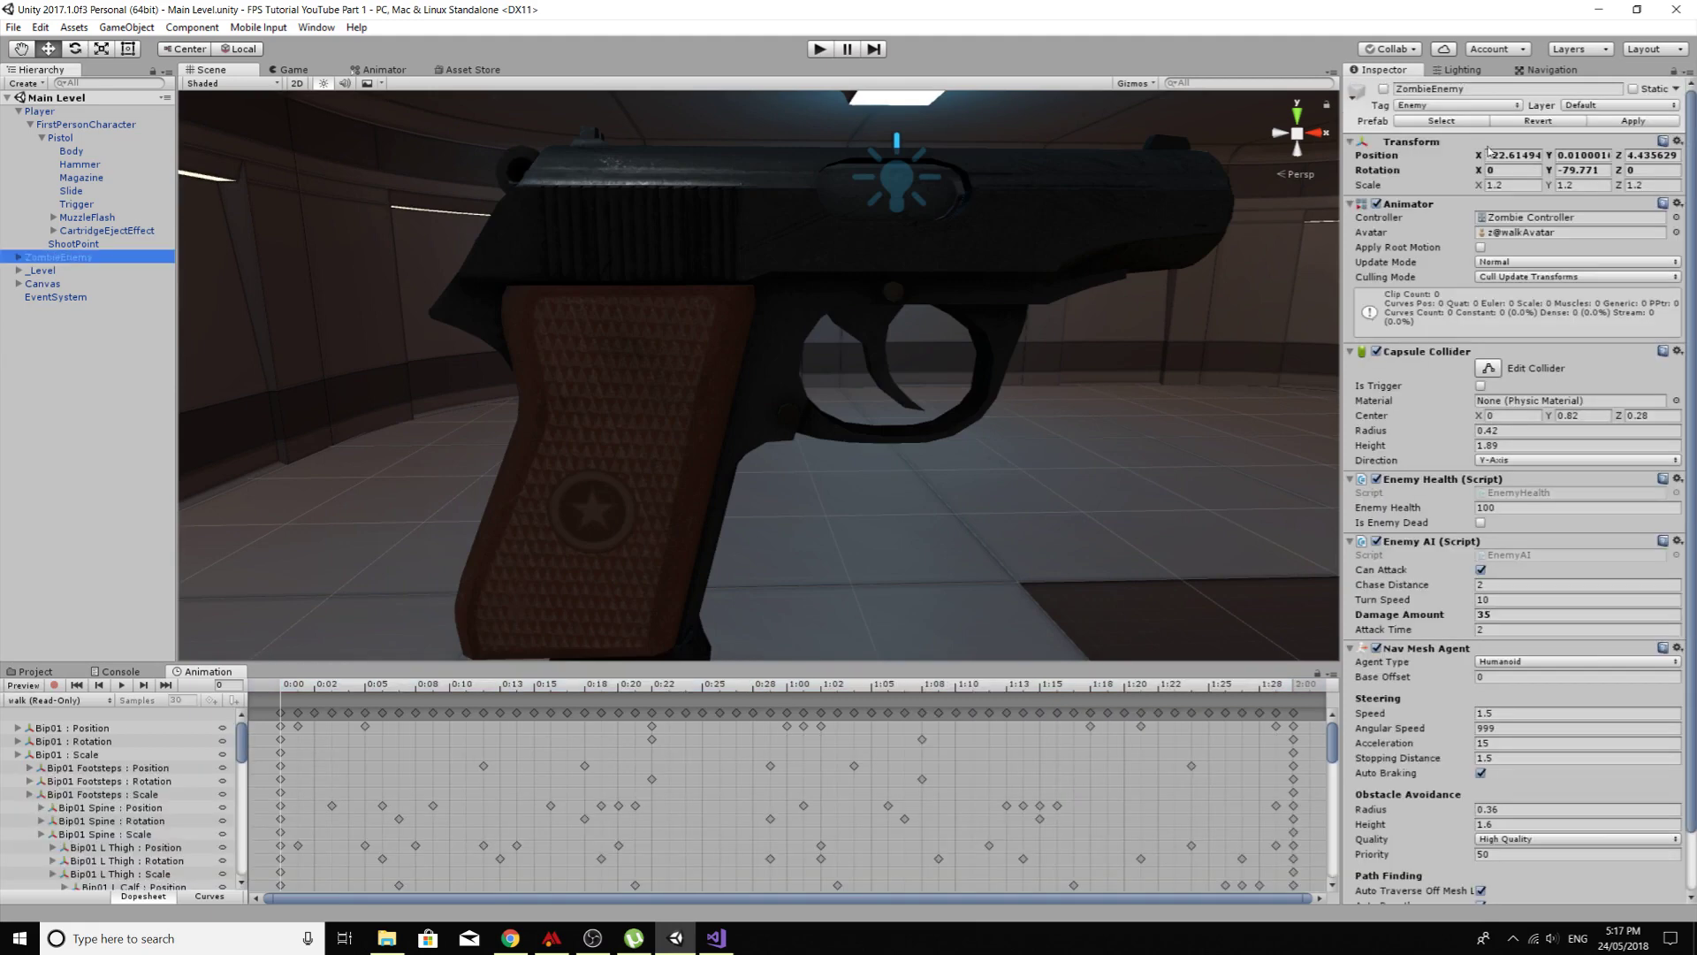
pyautogui.click(1383, 89)
pyautogui.click(1383, 89)
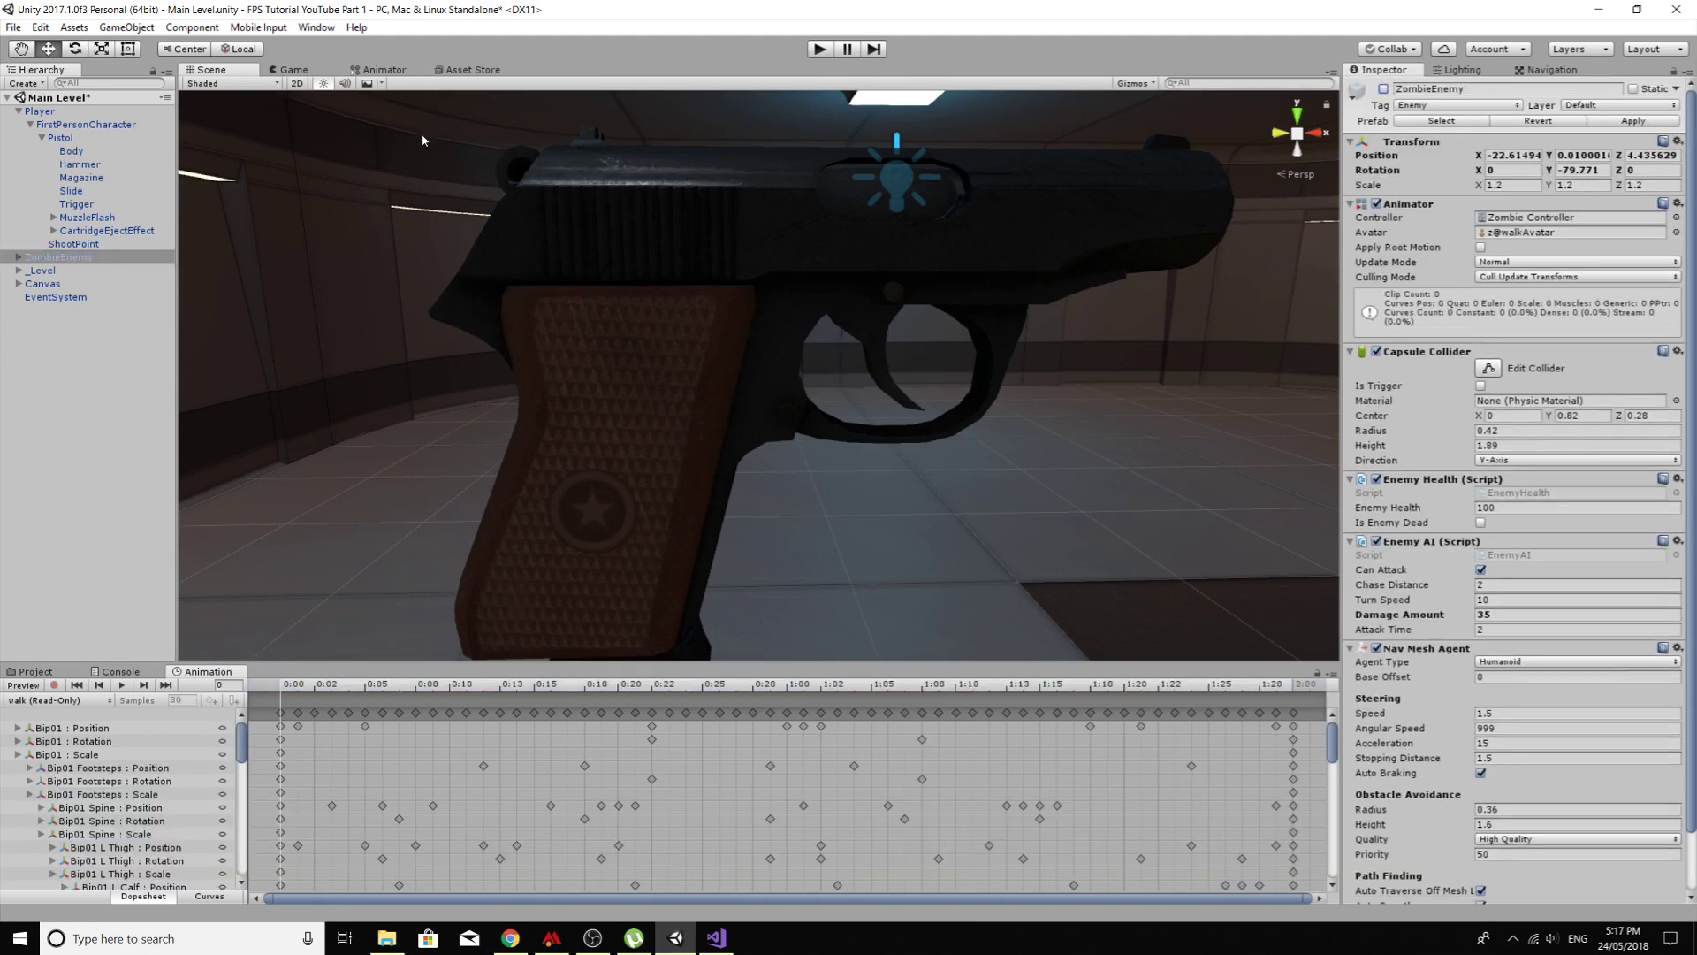
pyautogui.hotkey('ctrl', 's')
# Step: Play-test by firing the pistol repeatedly, checking the muzzle flash and ejected casings, then stop
pyautogui.click(820, 49)
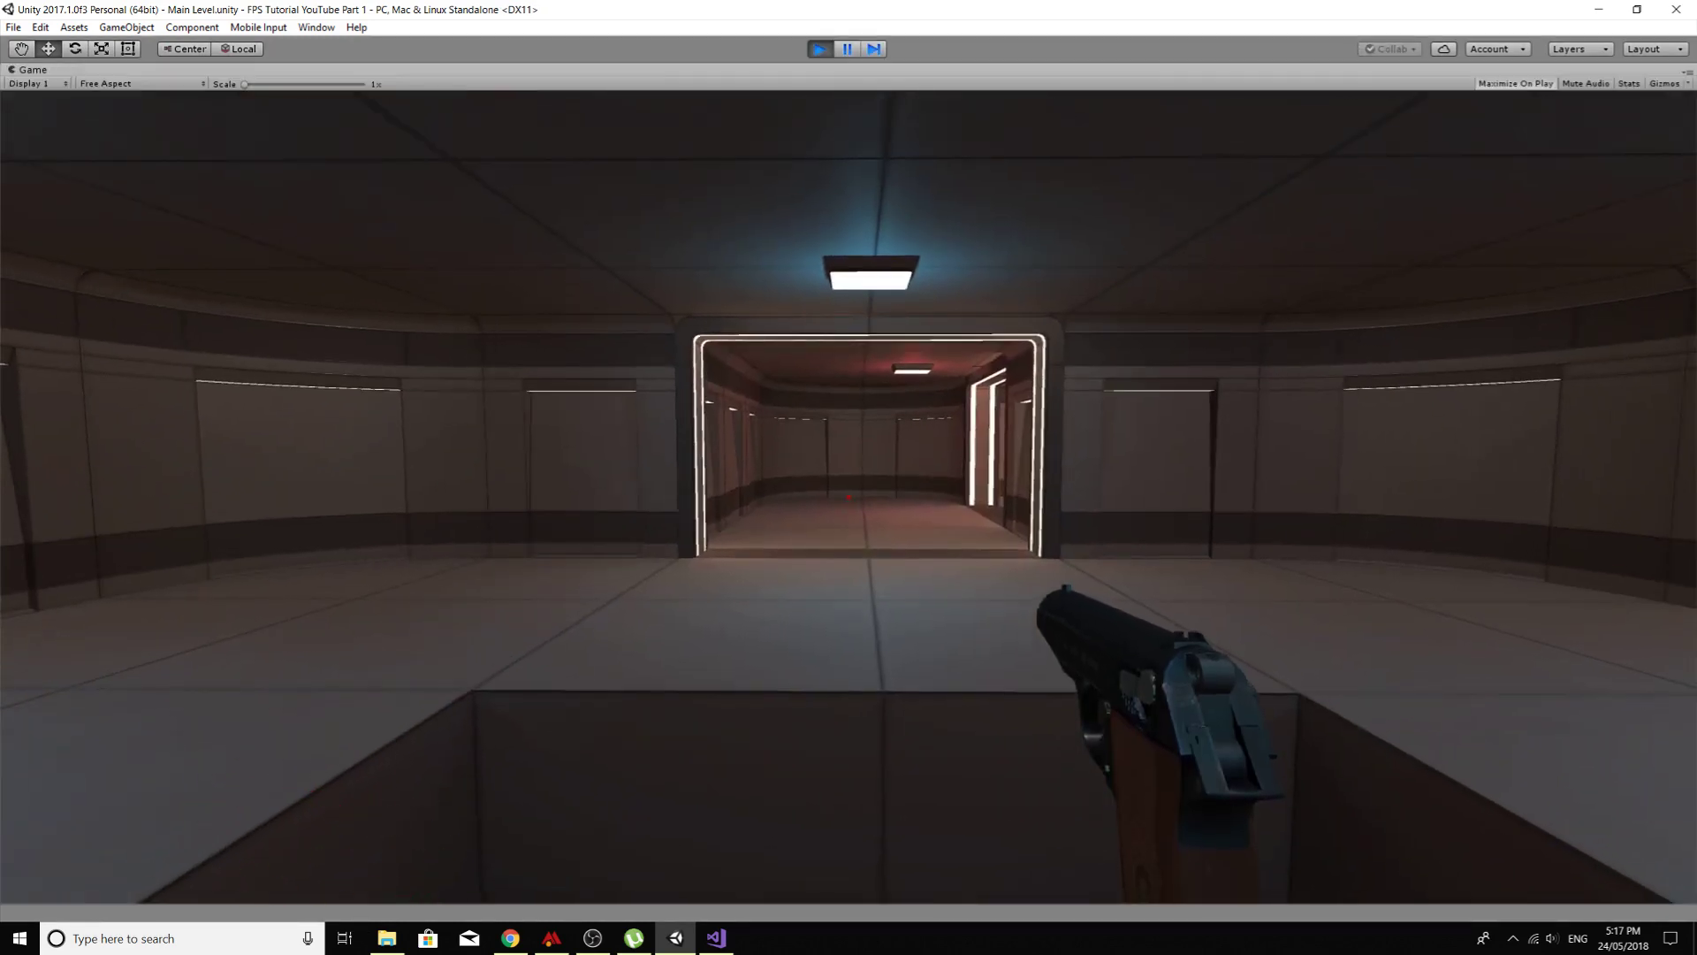
pyautogui.click(849, 497)
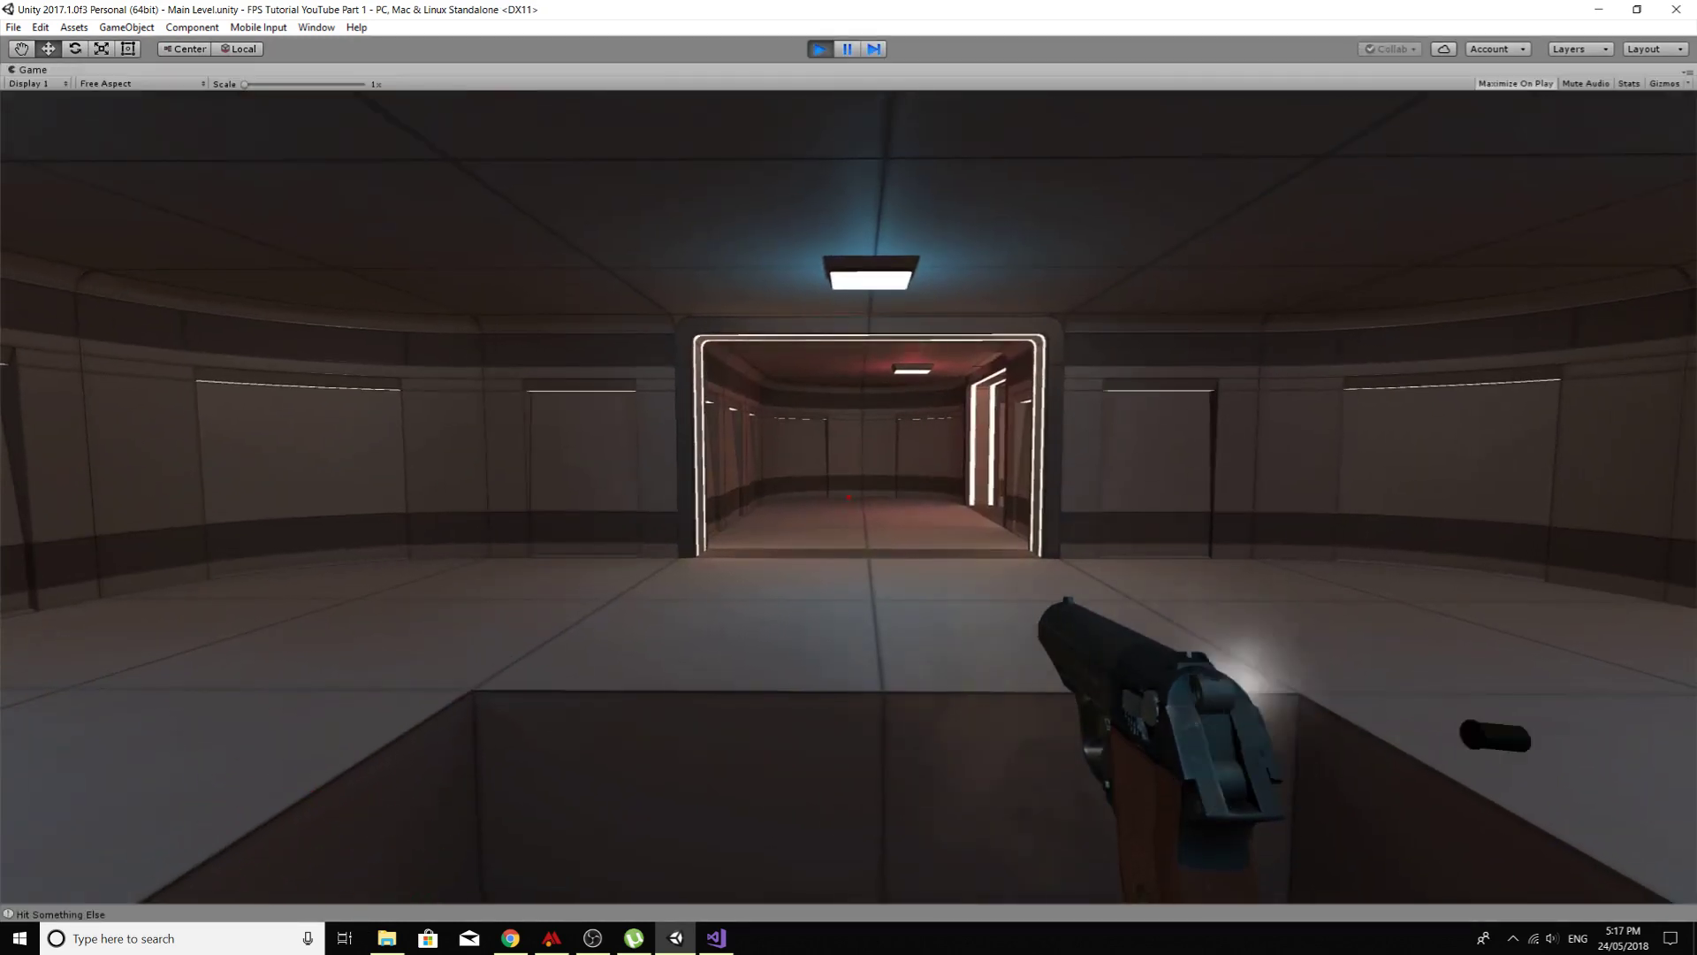
pyautogui.click(848, 497)
pyautogui.click(848, 496)
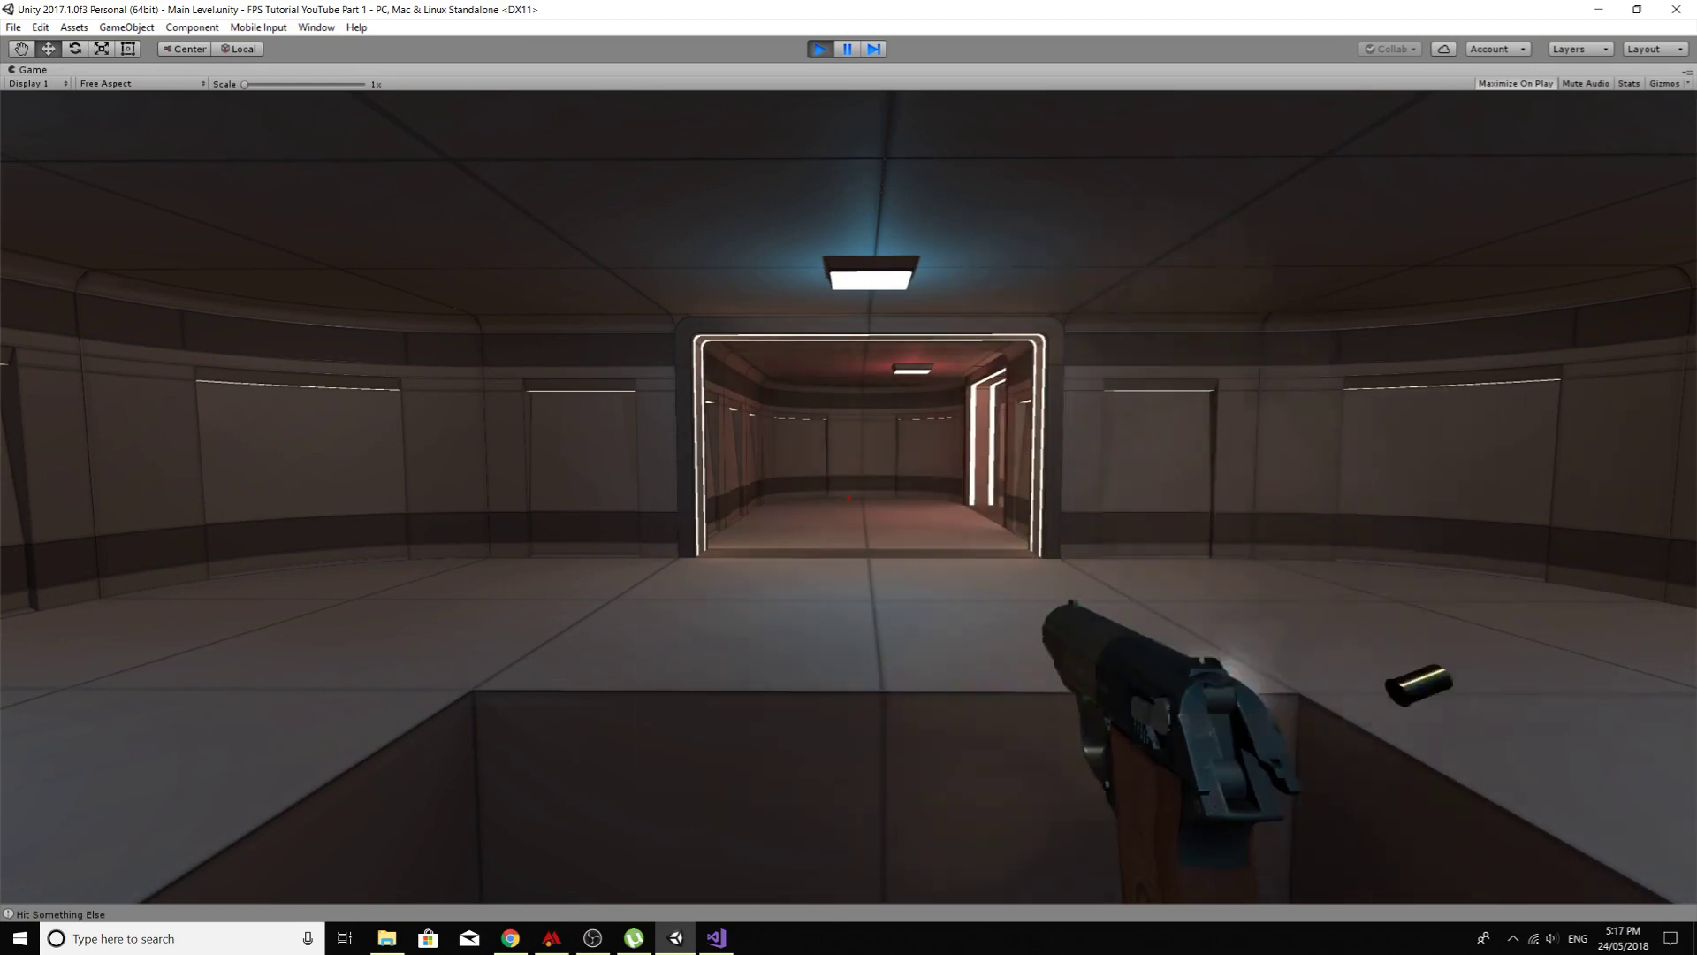
pyautogui.click(849, 497)
pyautogui.click(848, 497)
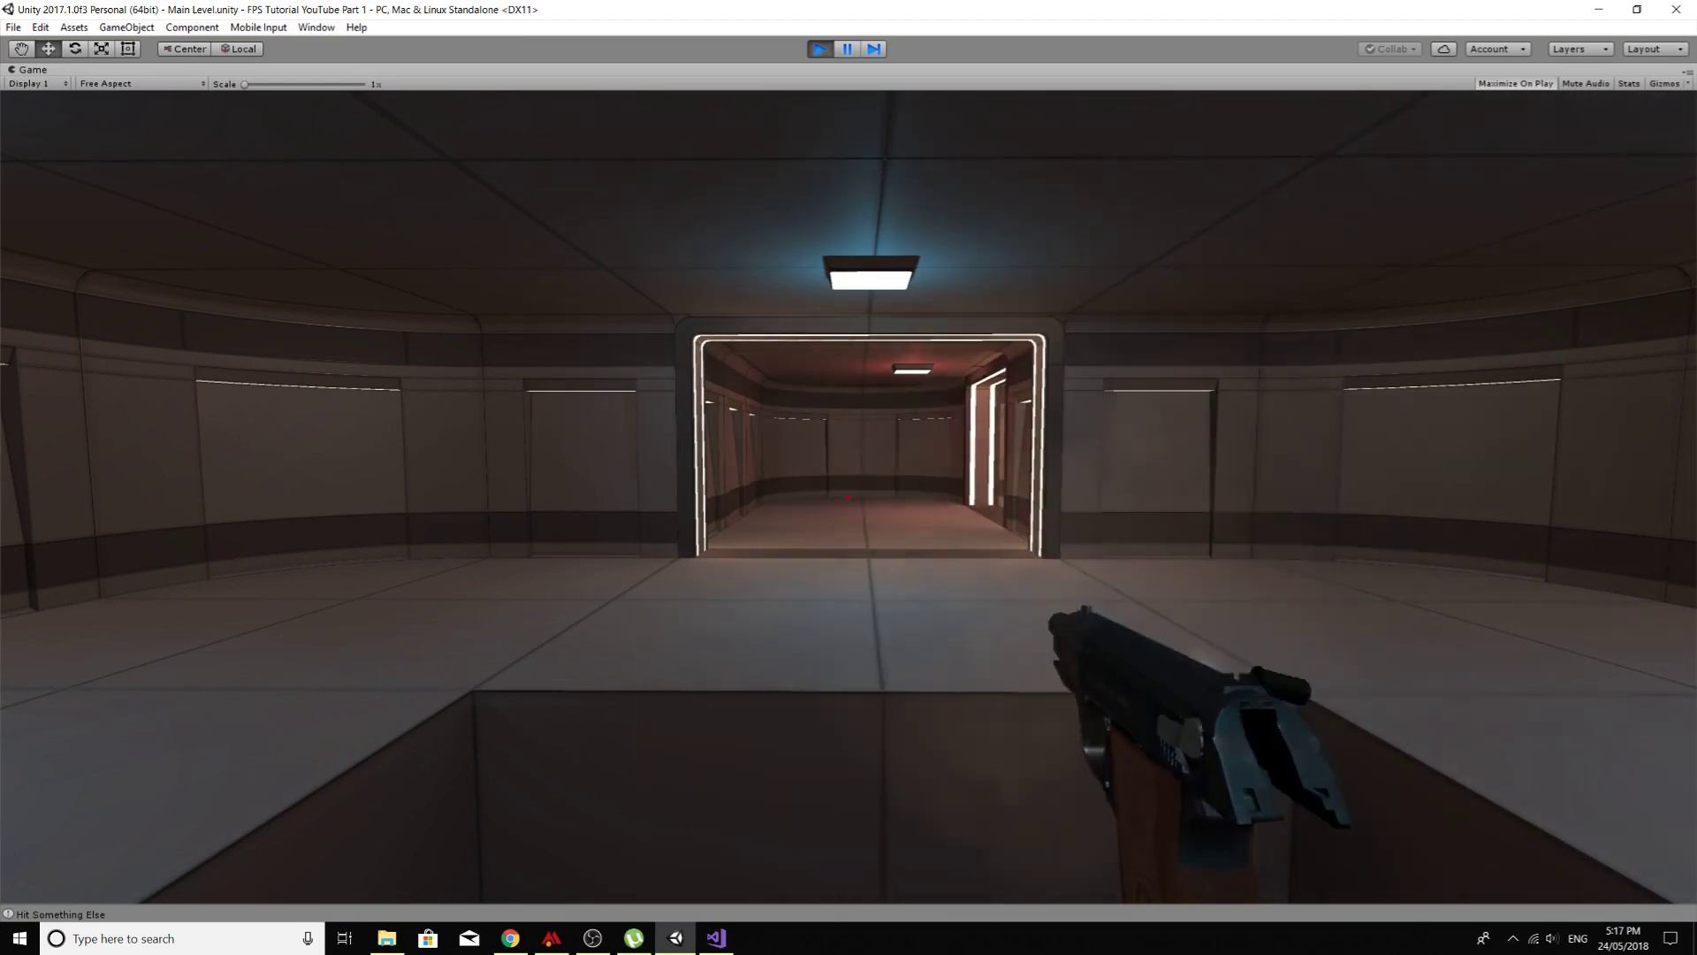
pyautogui.click(849, 497)
pyautogui.click(848, 496)
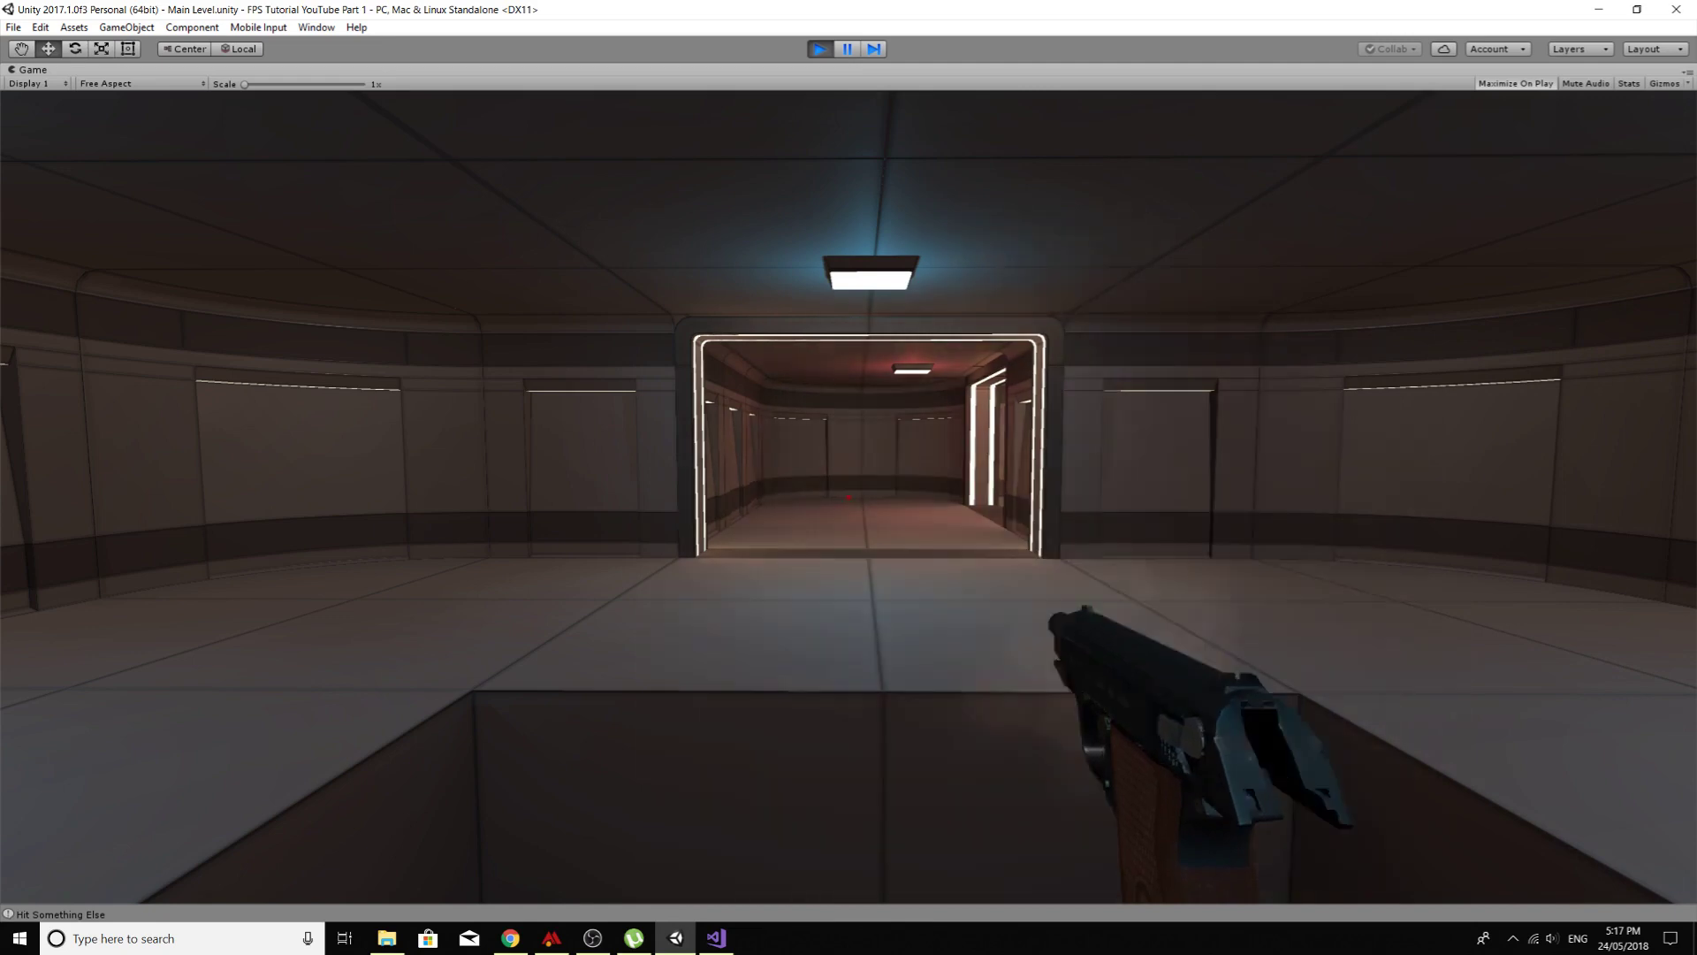
pyautogui.click(848, 497)
pyautogui.click(849, 496)
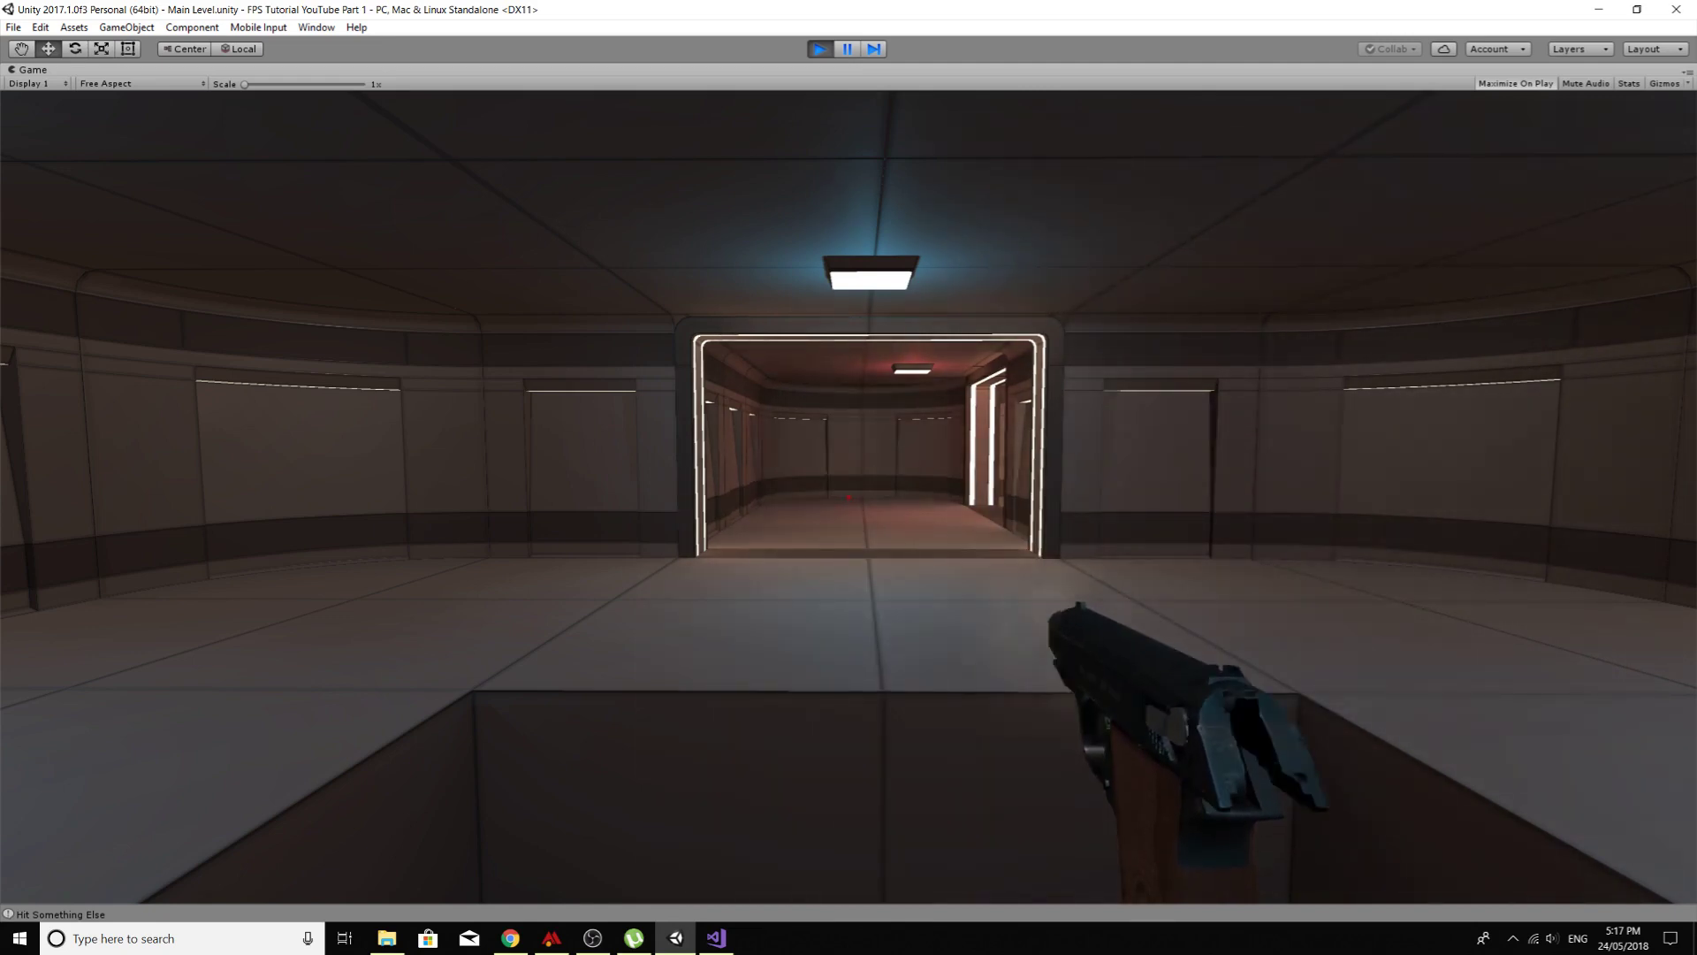
pyautogui.click(849, 496)
pyautogui.click(849, 497)
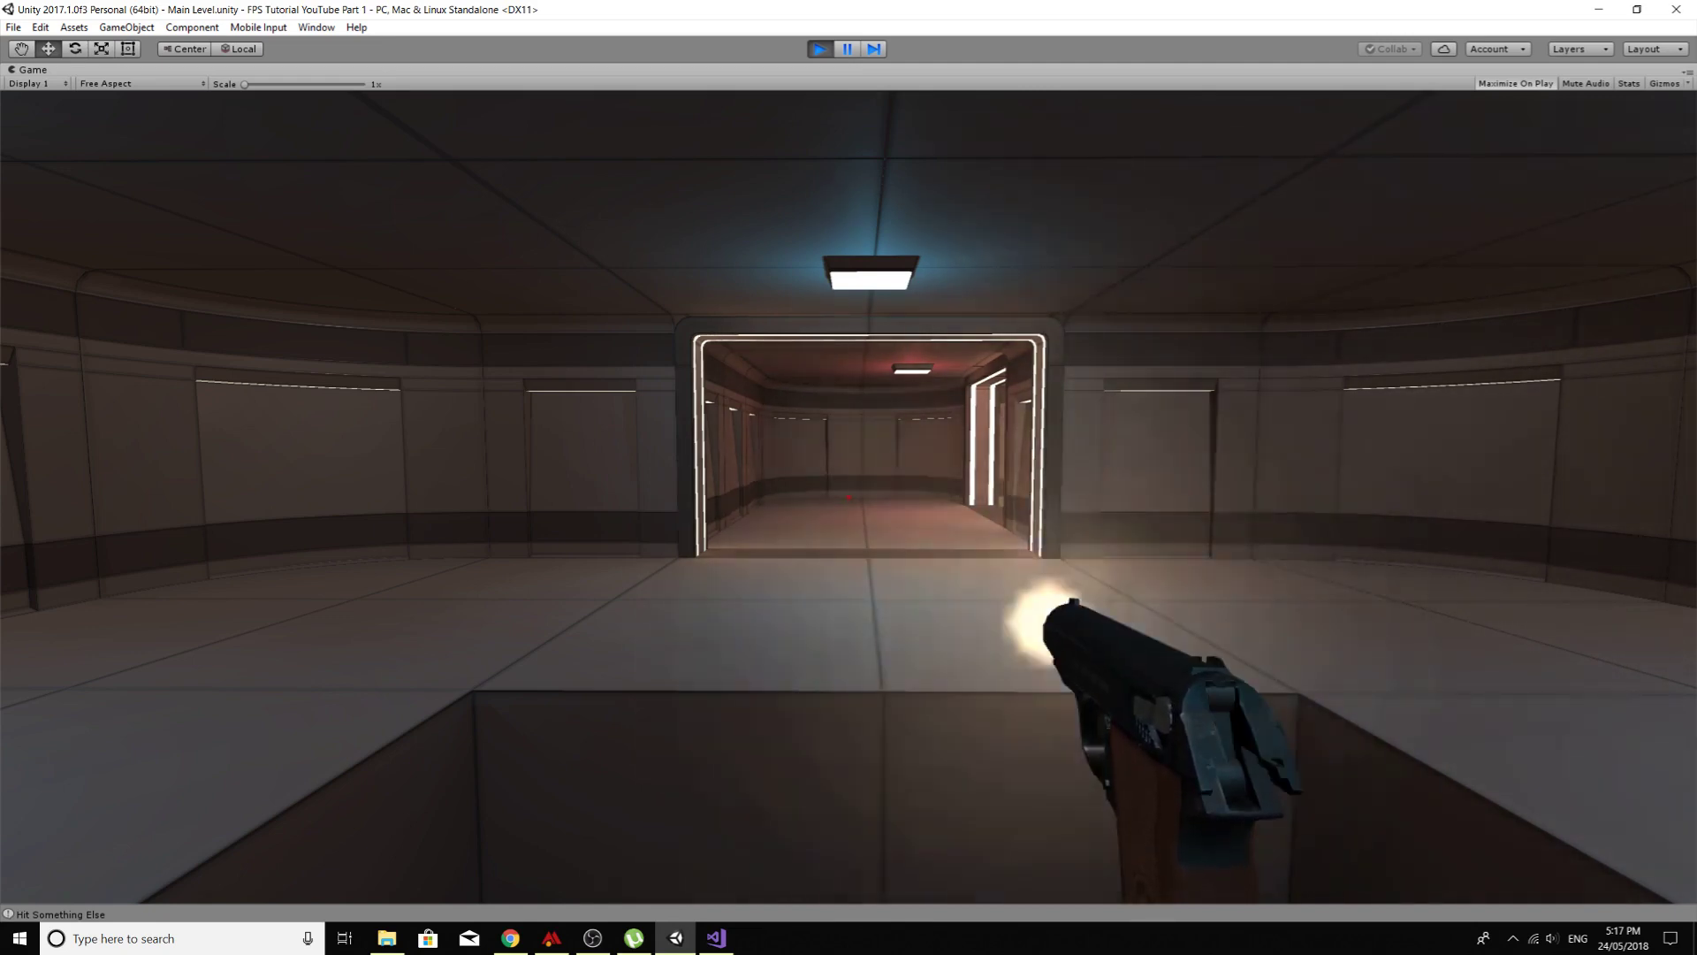
pyautogui.press('Escape')
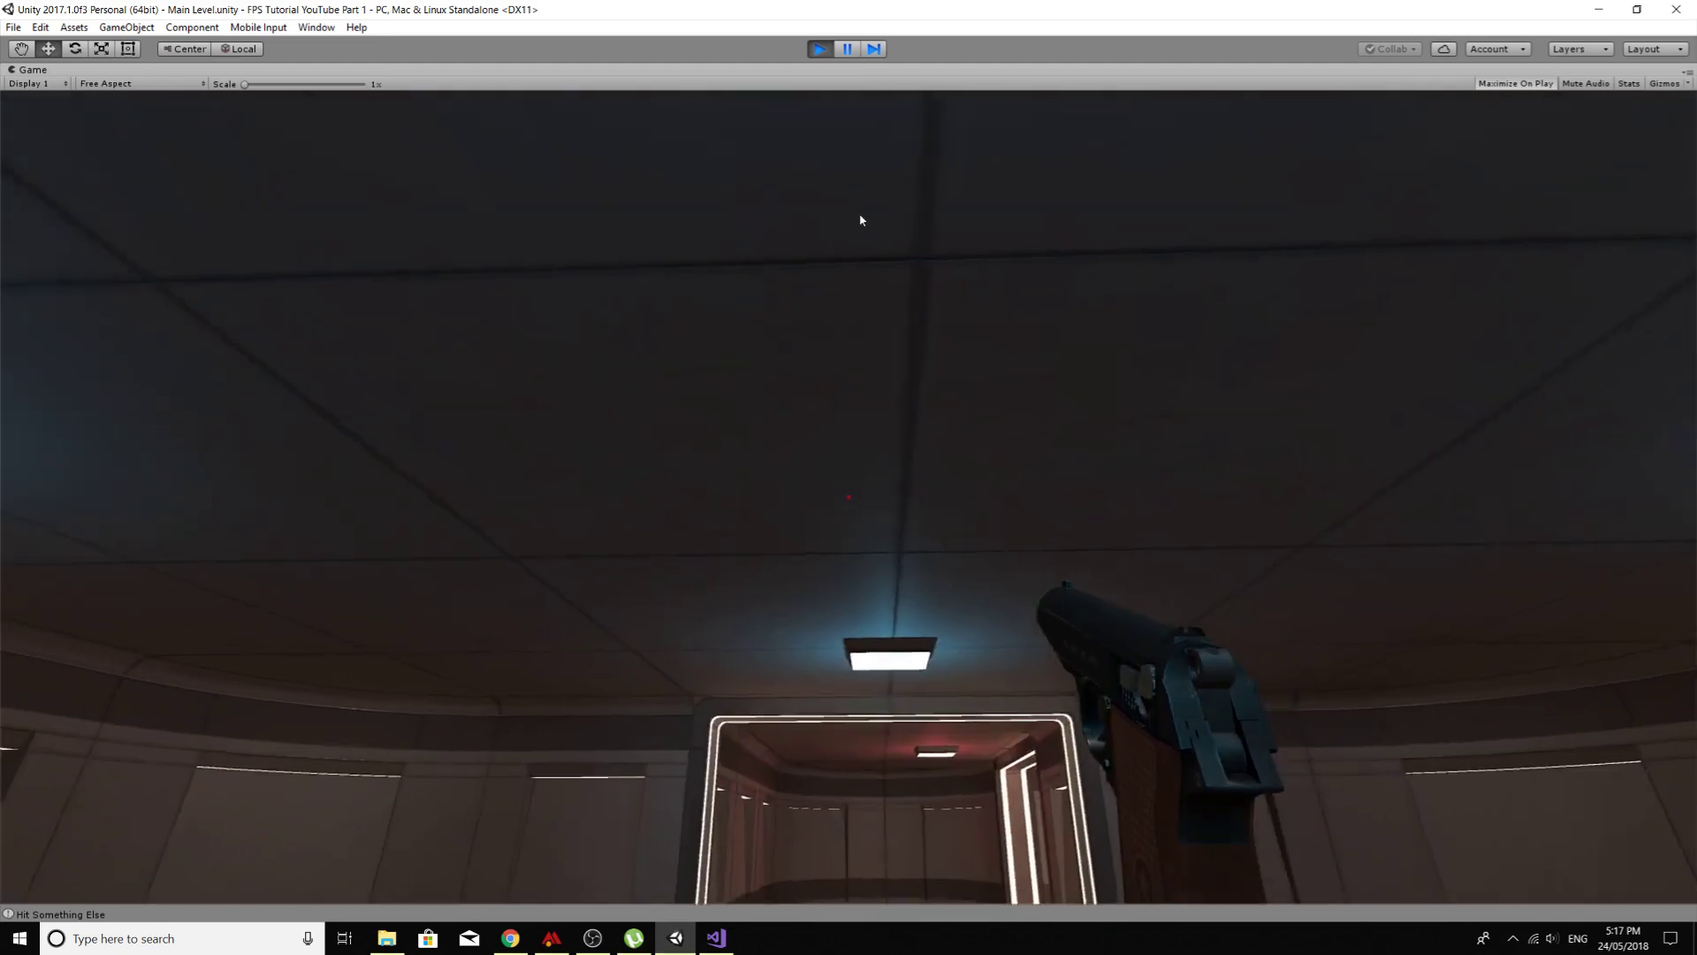
pyautogui.click(819, 49)
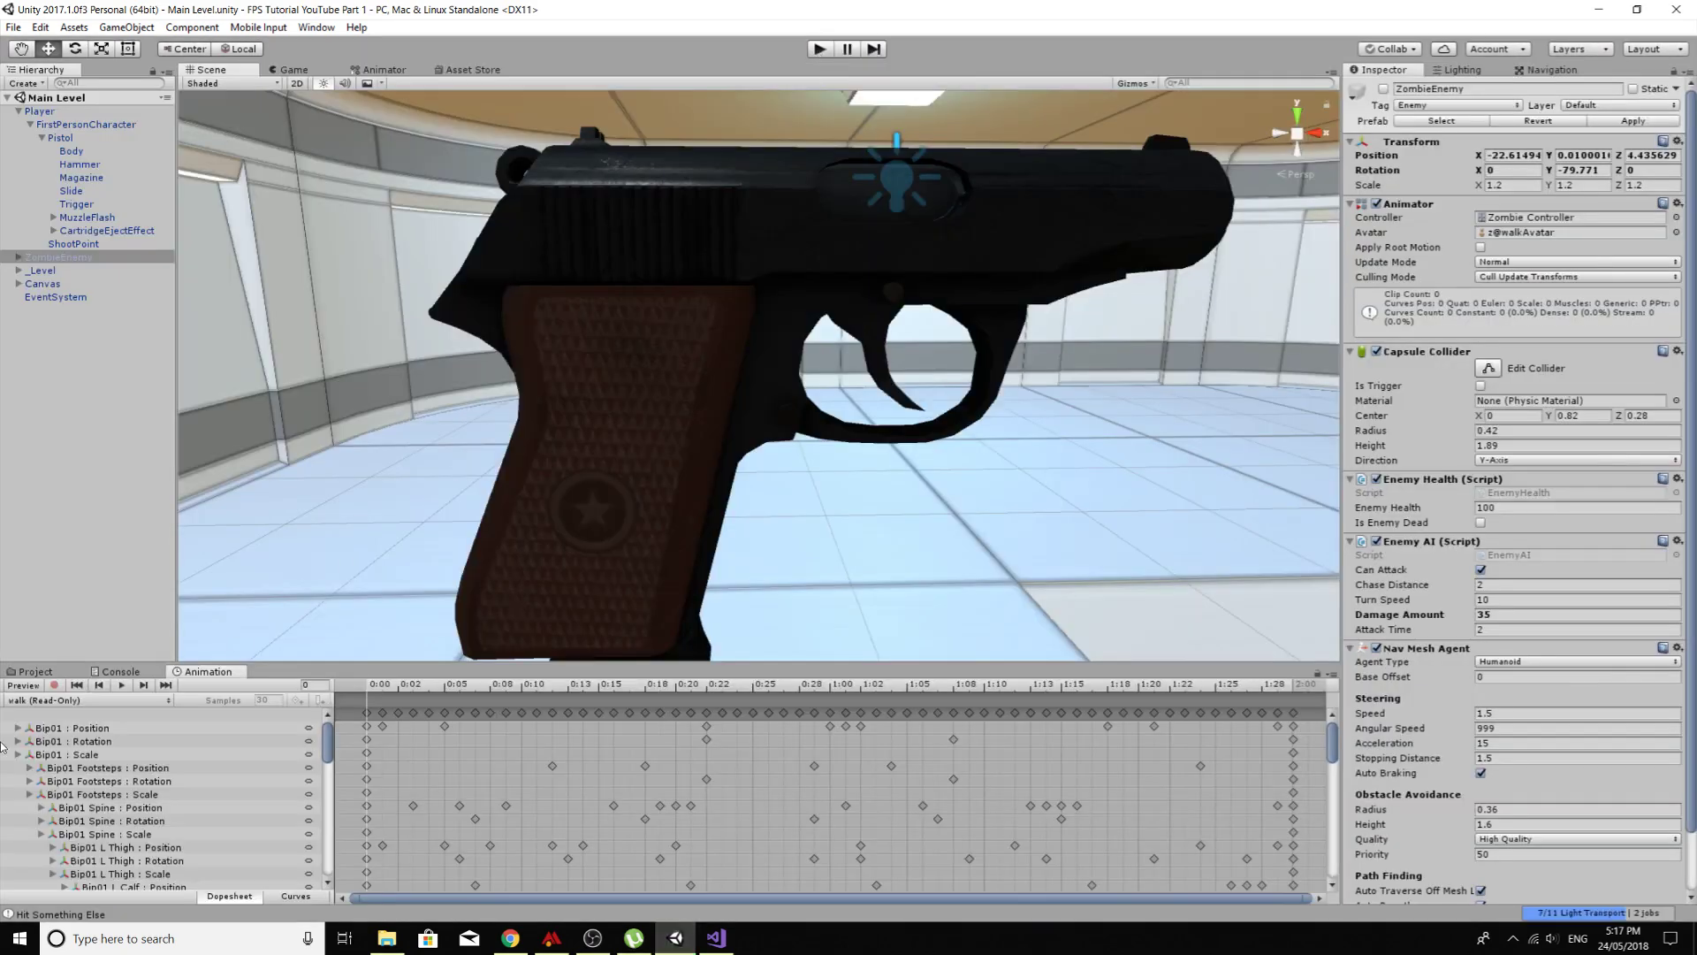
# Step: In Assets/Animations/Weapon Anims/Pistol, turn off Loop Time on the Shoot clip
pyautogui.click(37, 671)
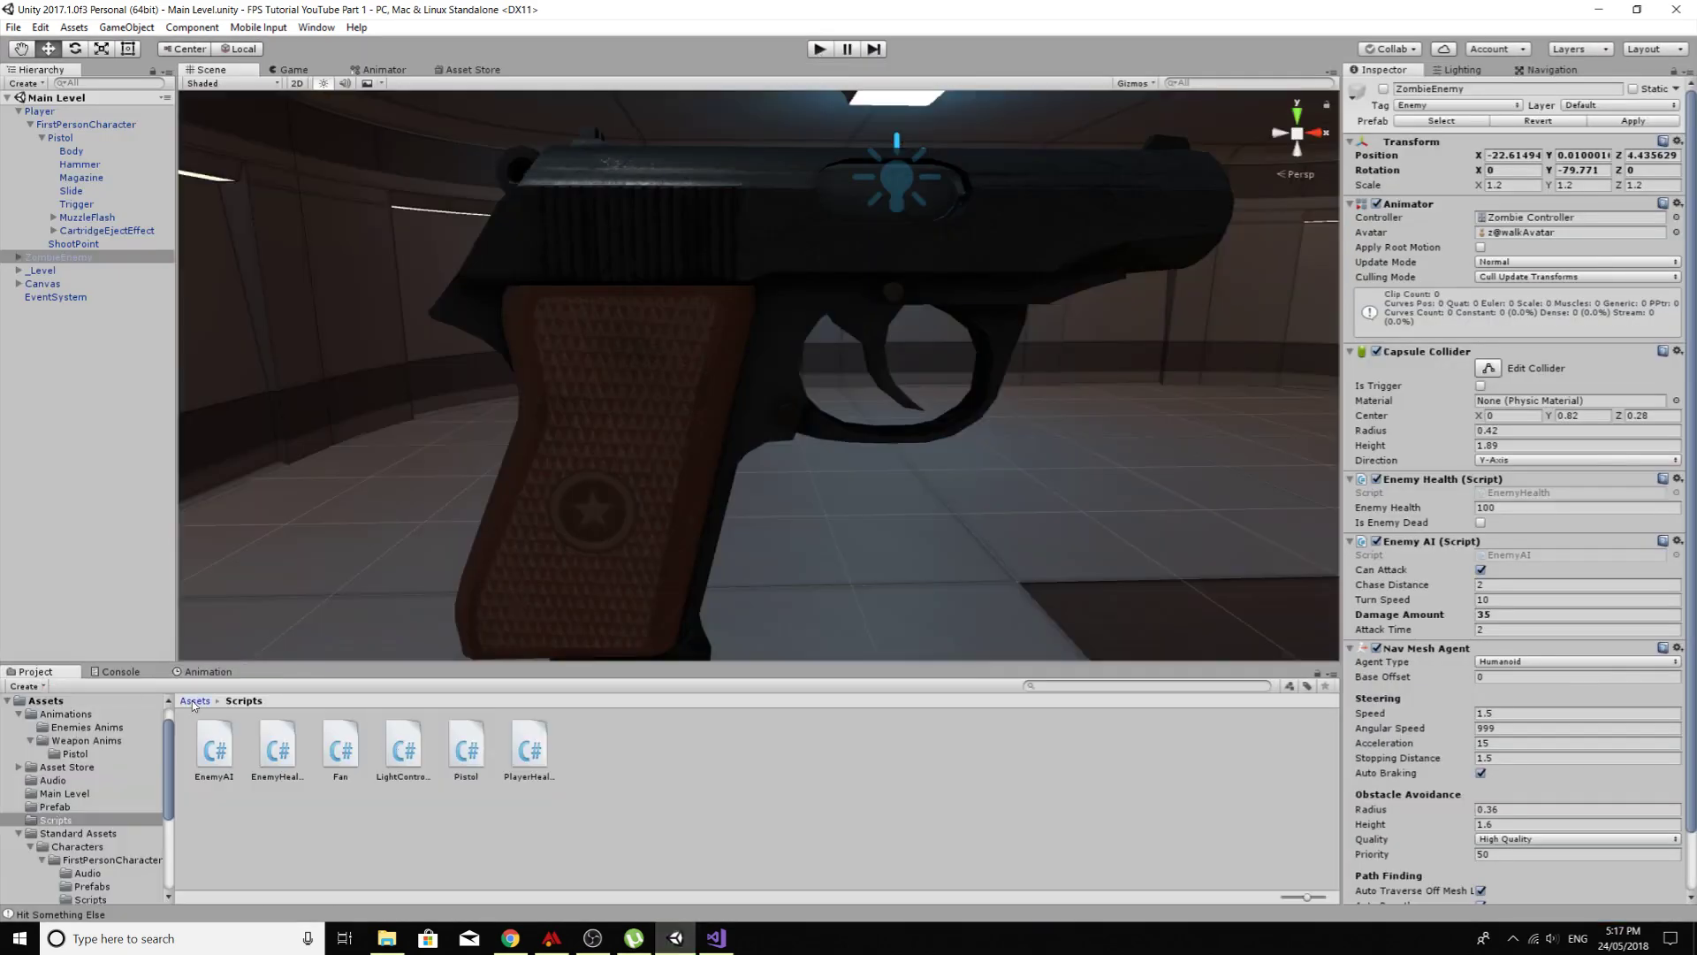
pyautogui.click(193, 700)
pyautogui.doubleClick(214, 744)
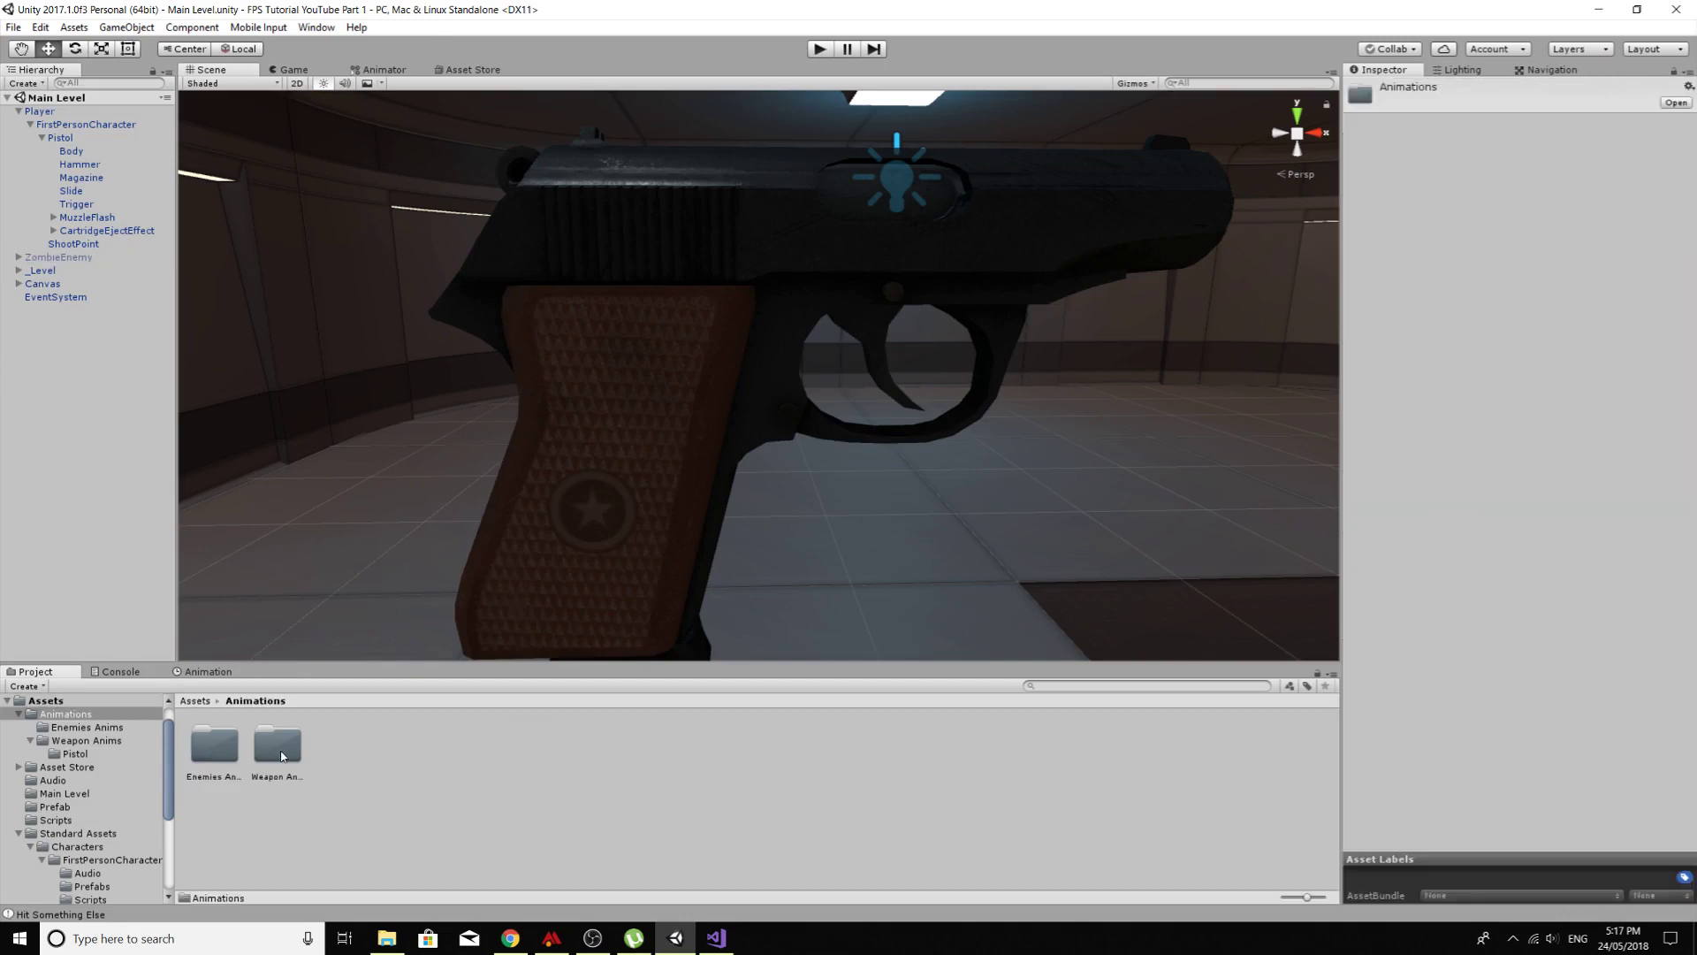
pyautogui.doubleClick(281, 750)
pyautogui.doubleClick(205, 750)
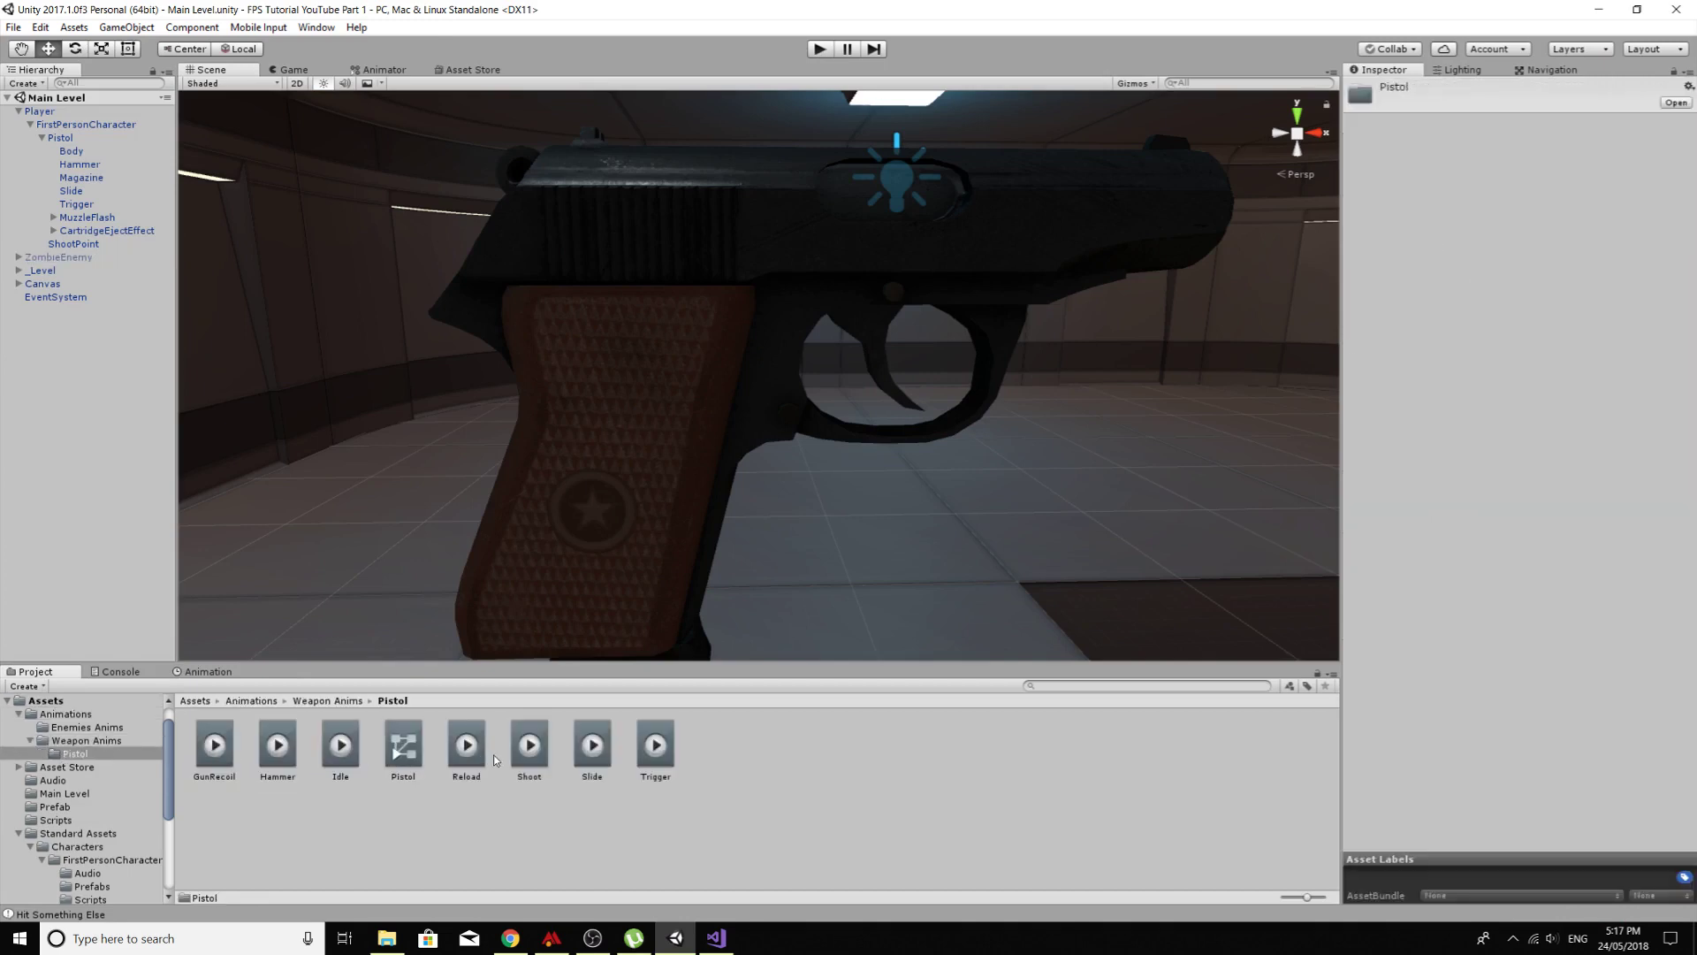
pyautogui.click(532, 752)
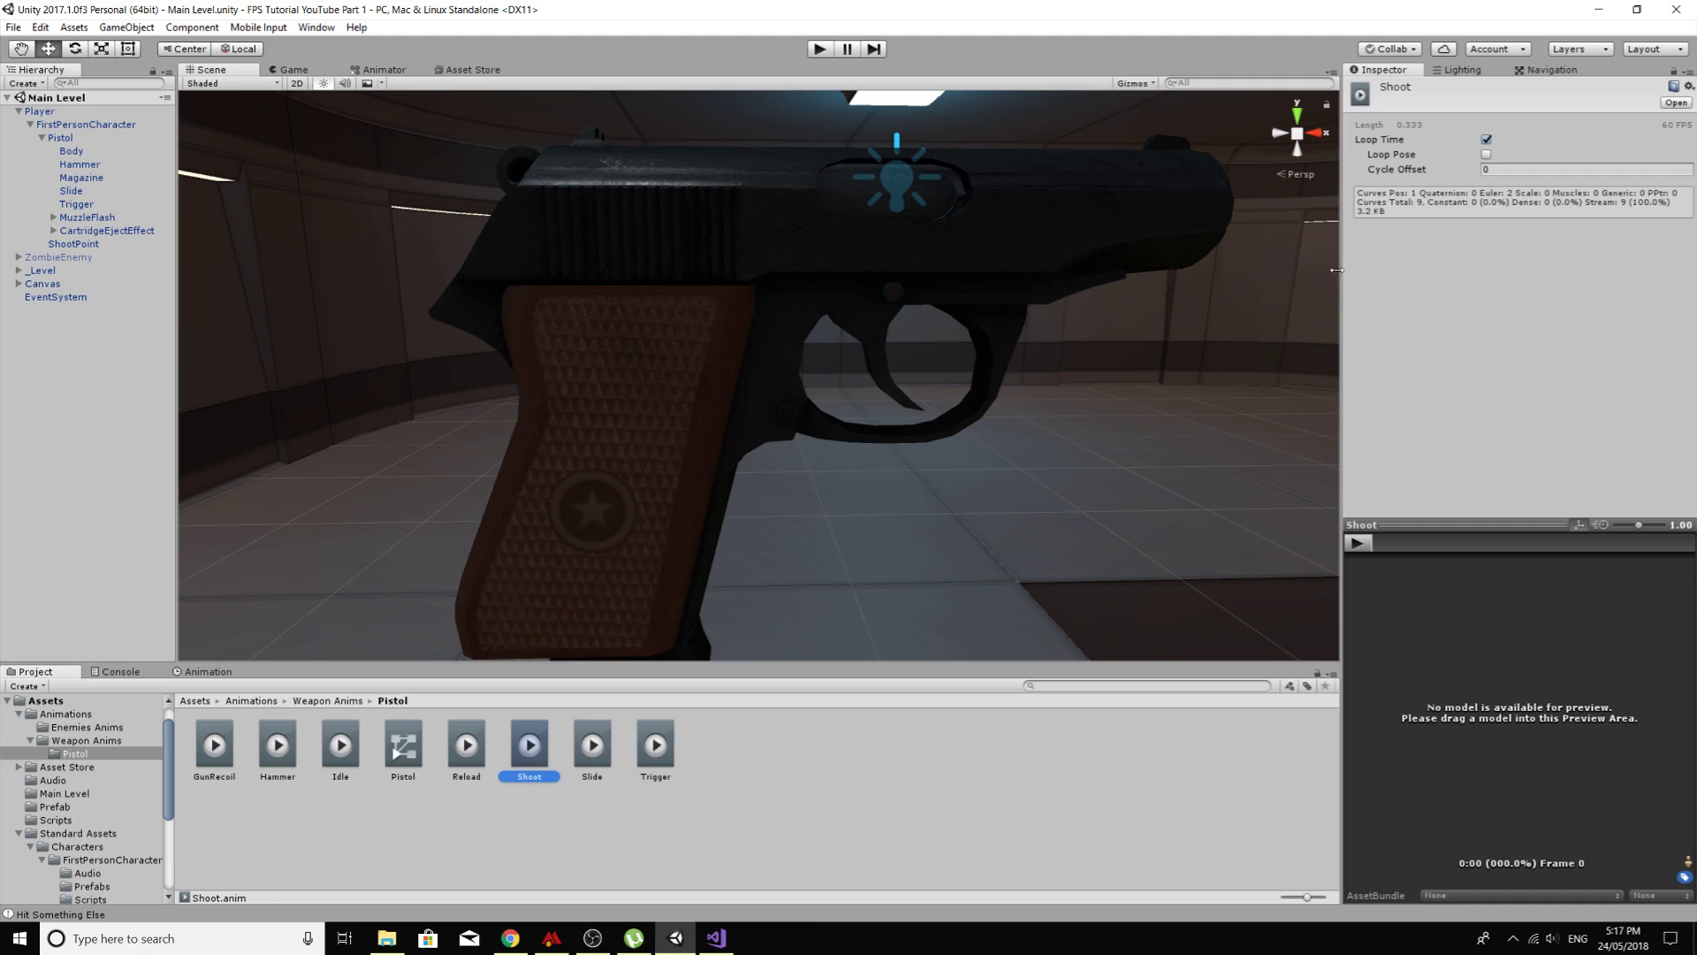
pyautogui.click(1487, 141)
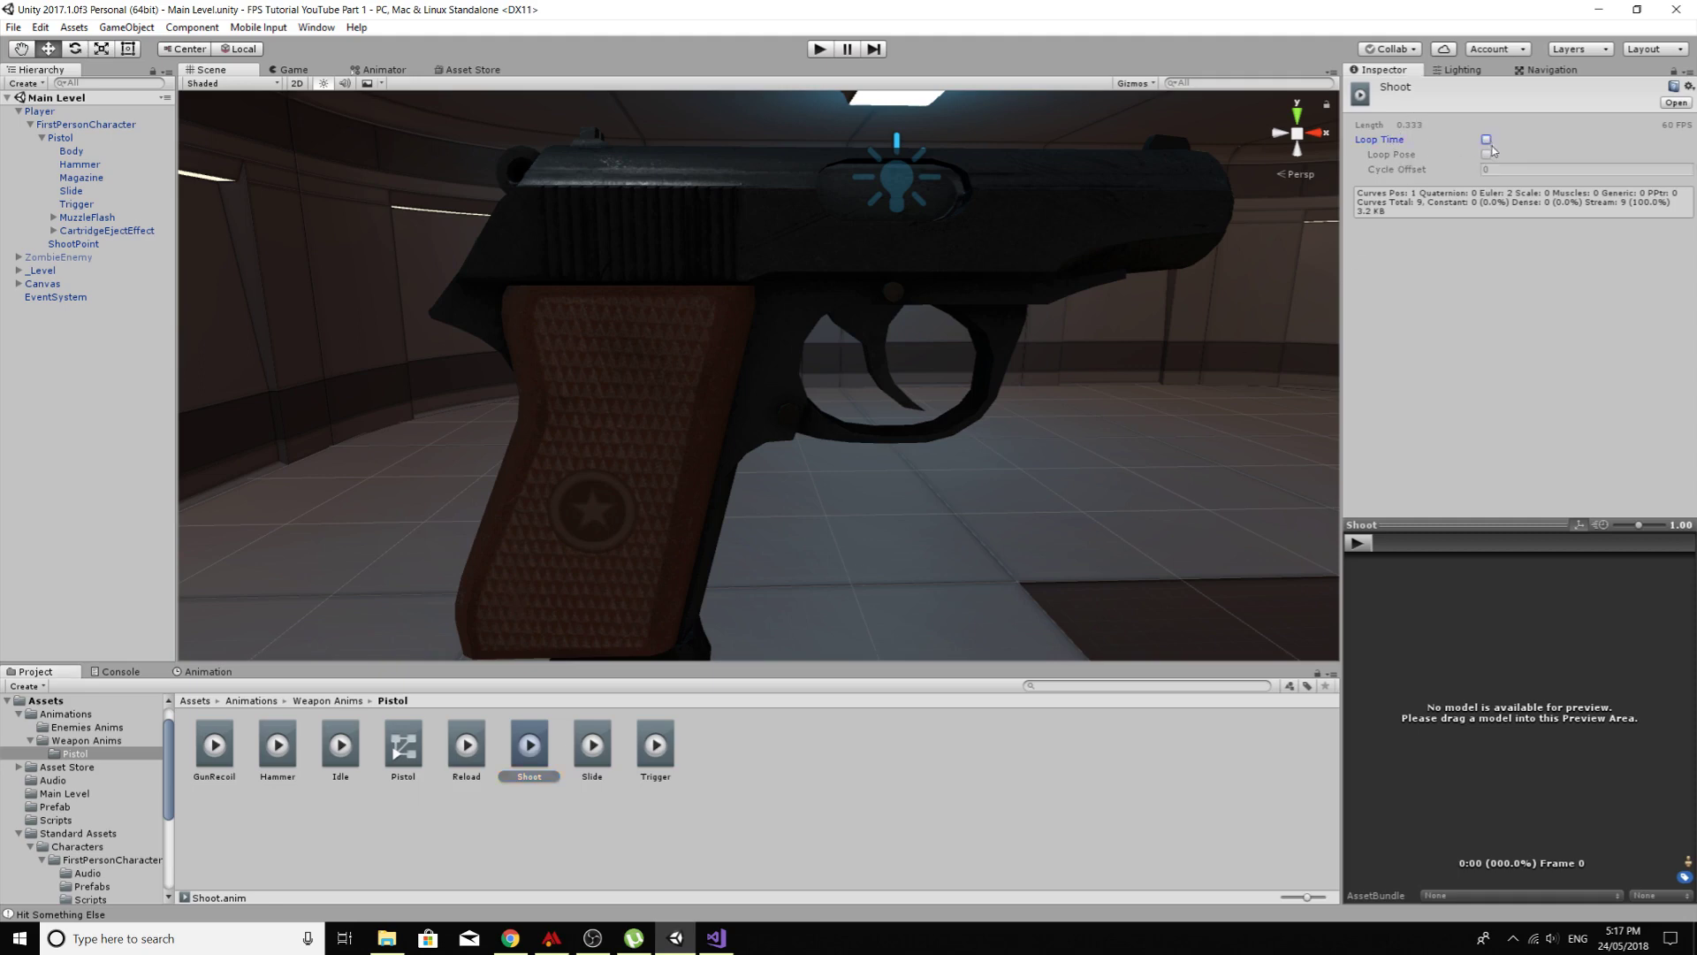
# Step: Turn off Loop Time on the Reload clip and confirm Idle still loops
pyautogui.click(464, 750)
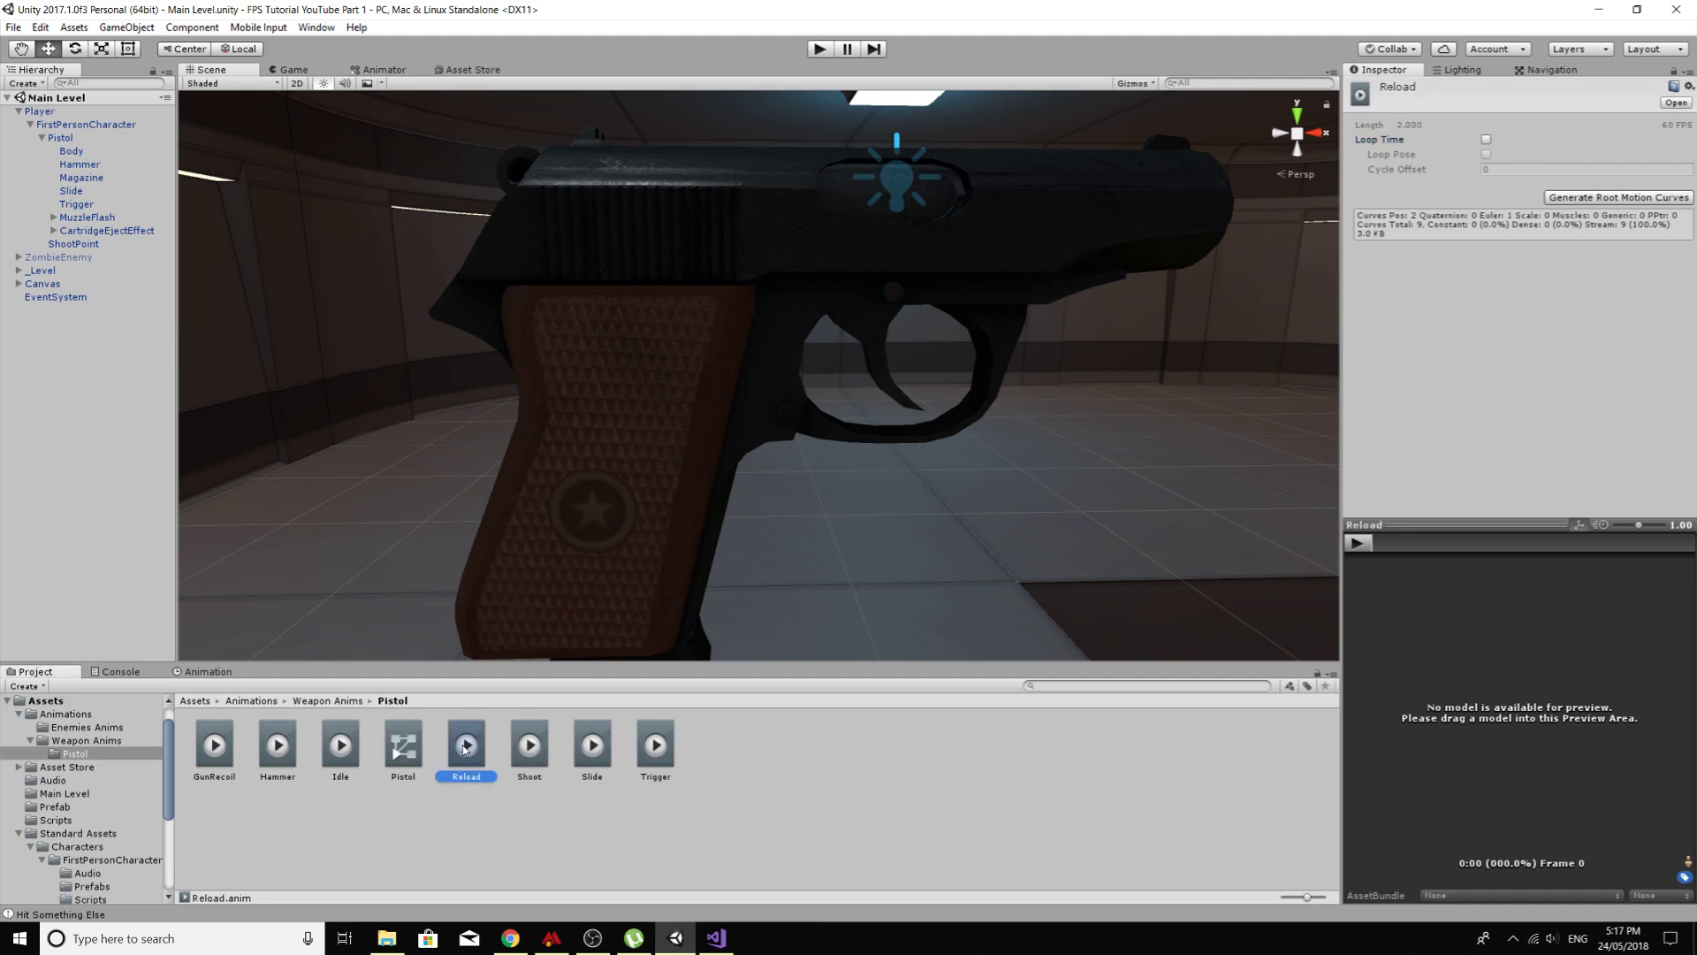
pyautogui.click(1488, 140)
pyautogui.click(1488, 140)
pyautogui.click(333, 744)
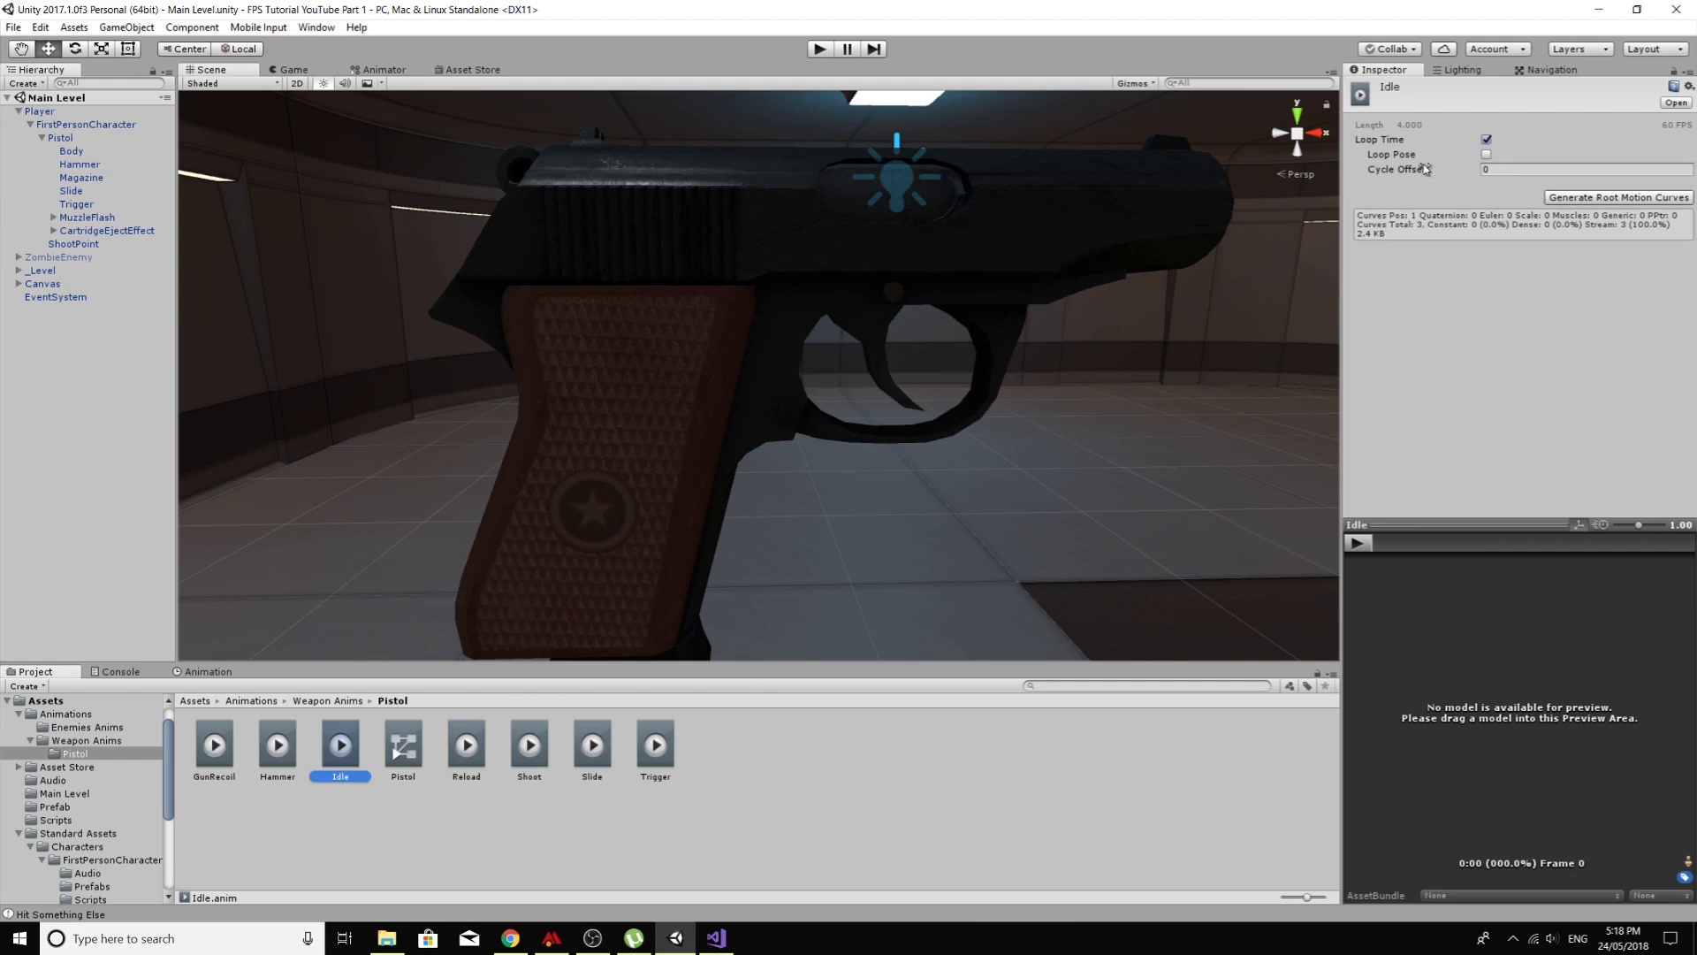
pyautogui.click(820, 49)
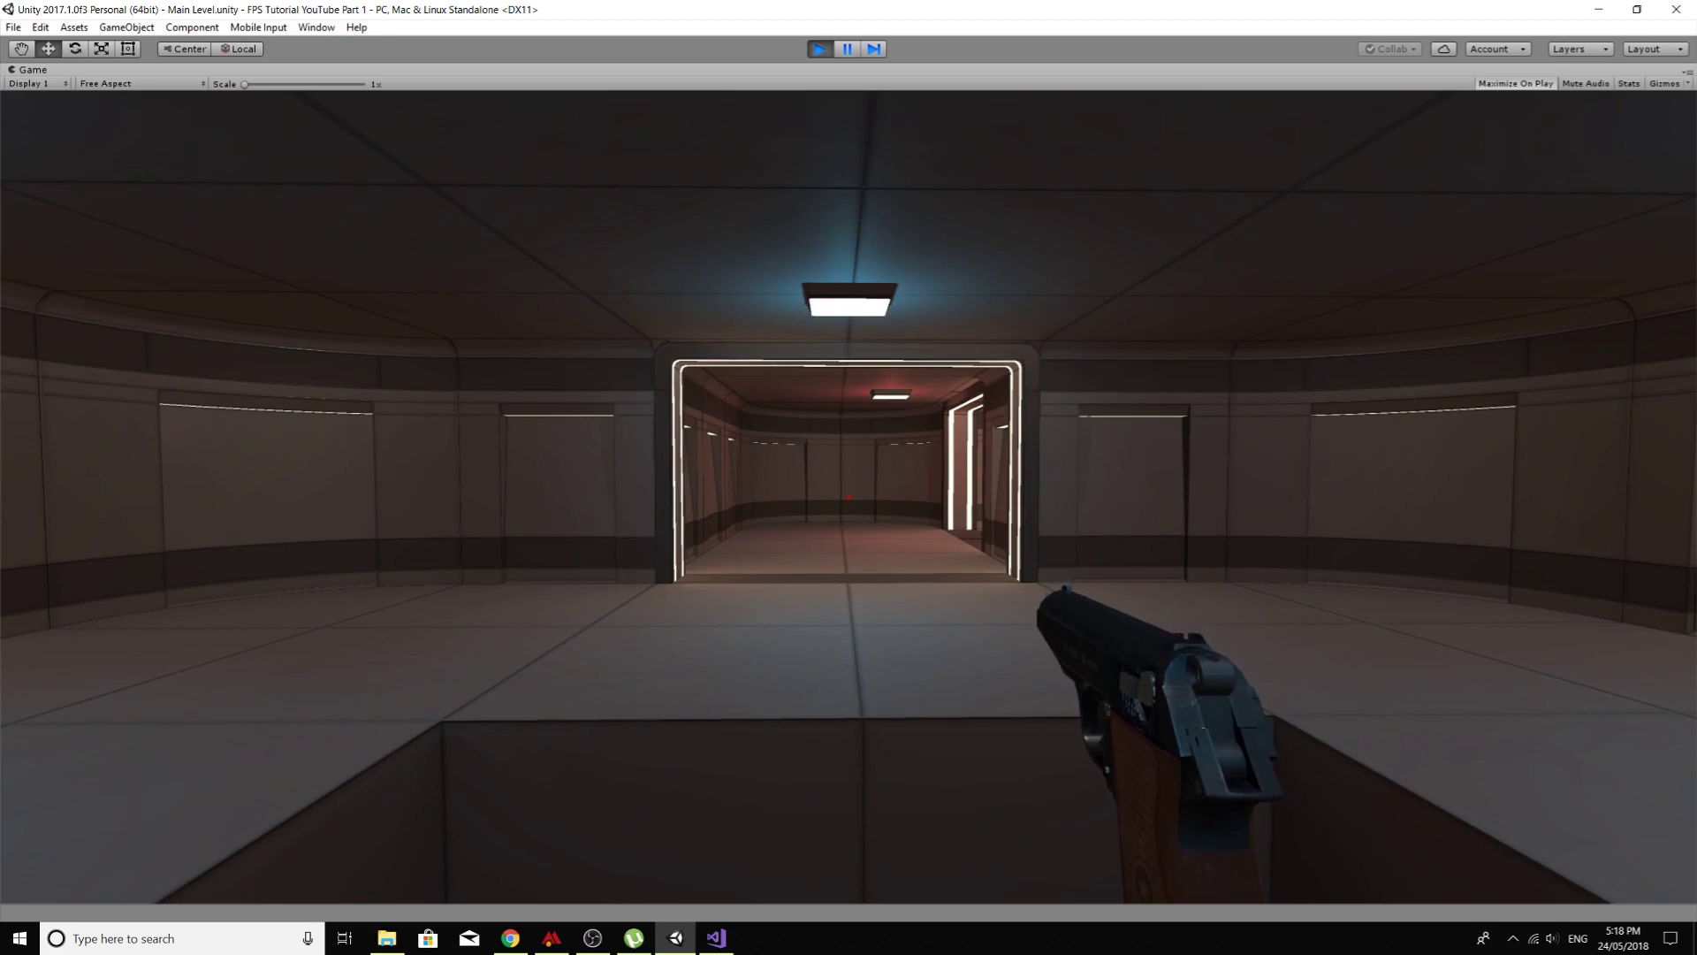
# Step: Fire the pistol six times in Play mode to check recoil and muzzle flash
pyautogui.click(848, 498)
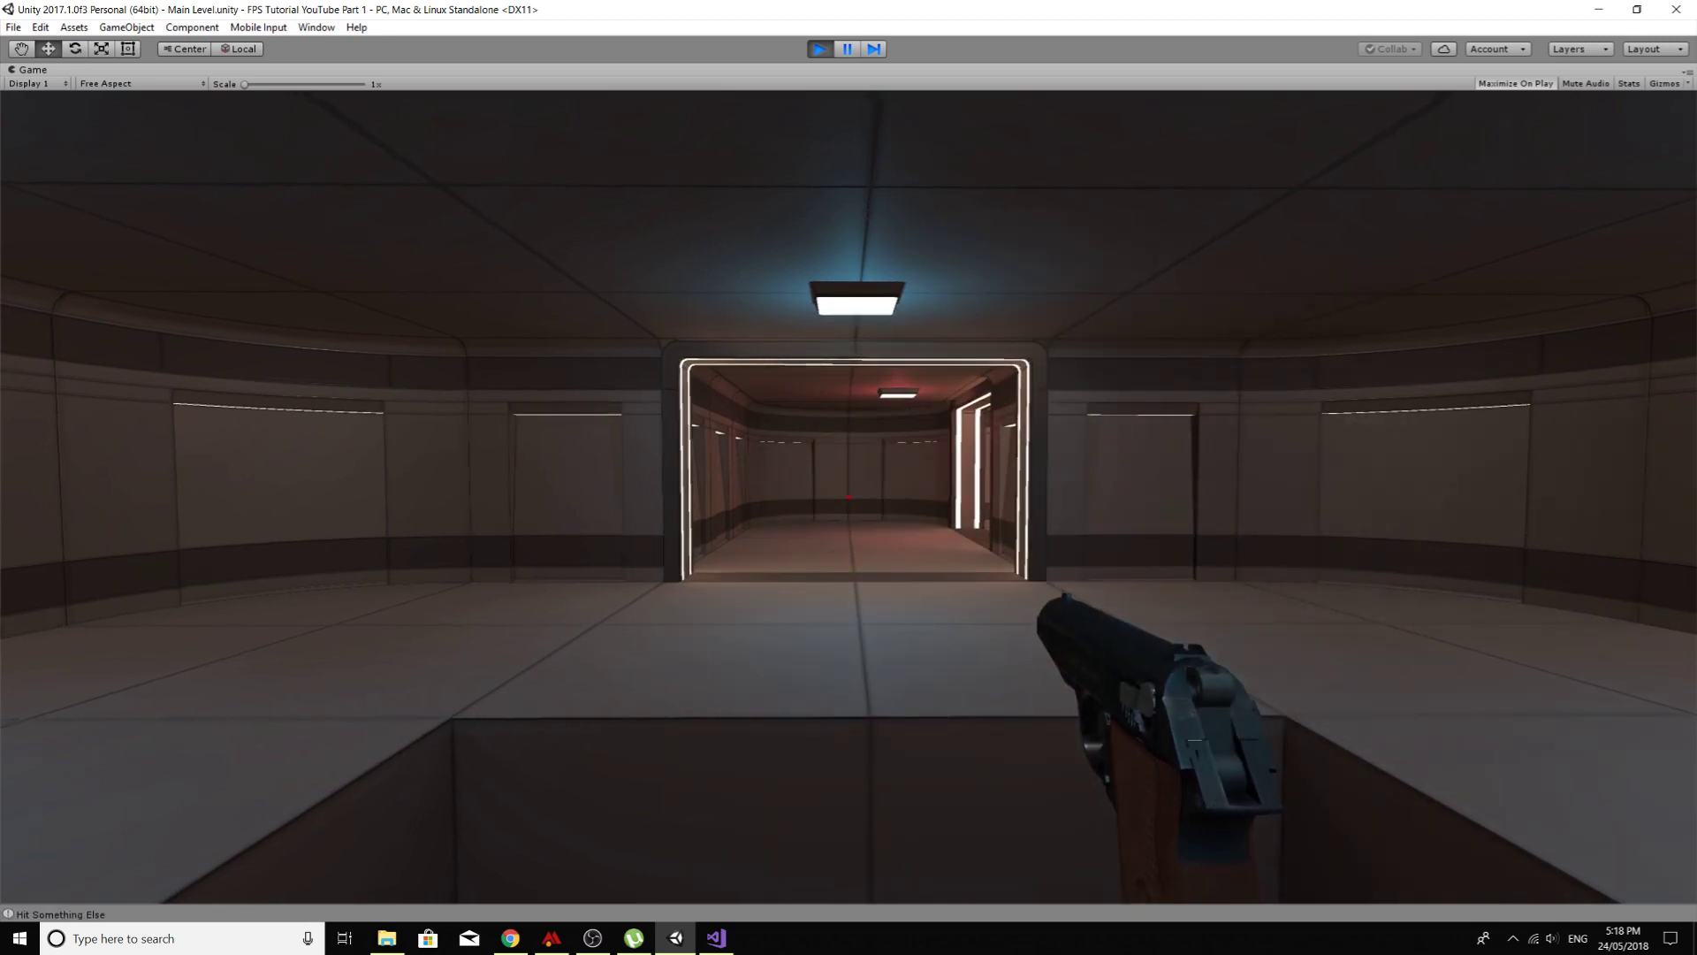
pyautogui.click(848, 497)
pyautogui.click(849, 497)
pyautogui.click(849, 497)
pyautogui.click(849, 497)
pyautogui.click(849, 498)
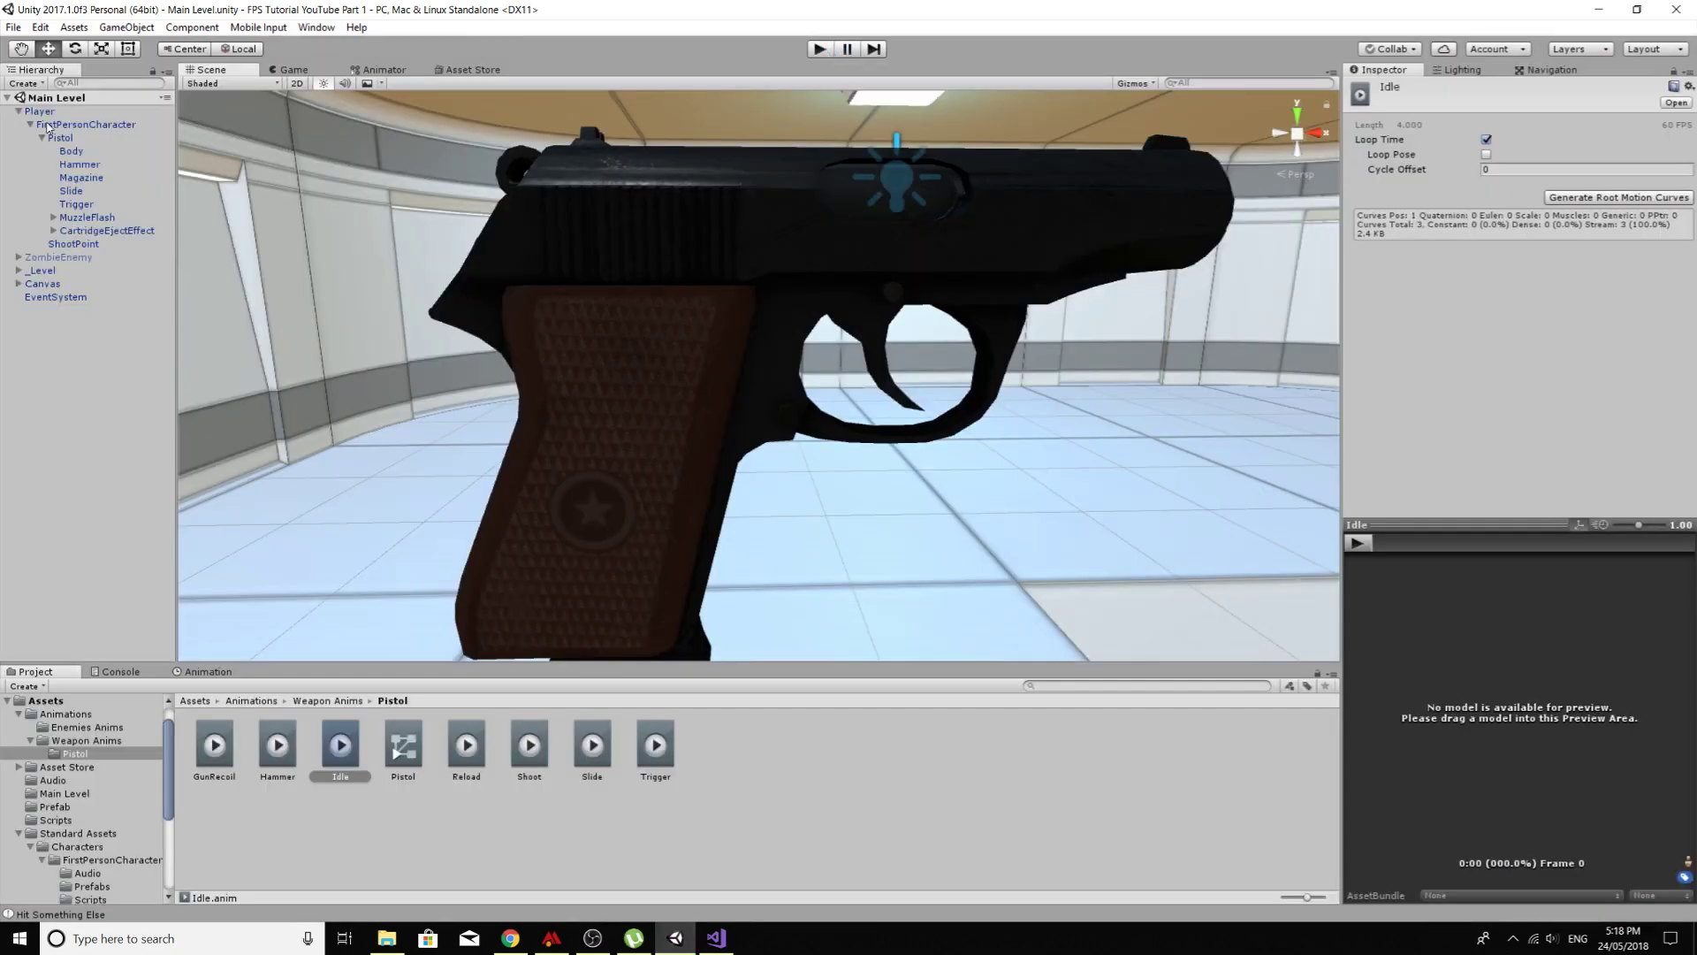
# Step: Set the Pistol script's Rate Of Fire to 0.5 and play-test the slower firing
pyautogui.click(53, 138)
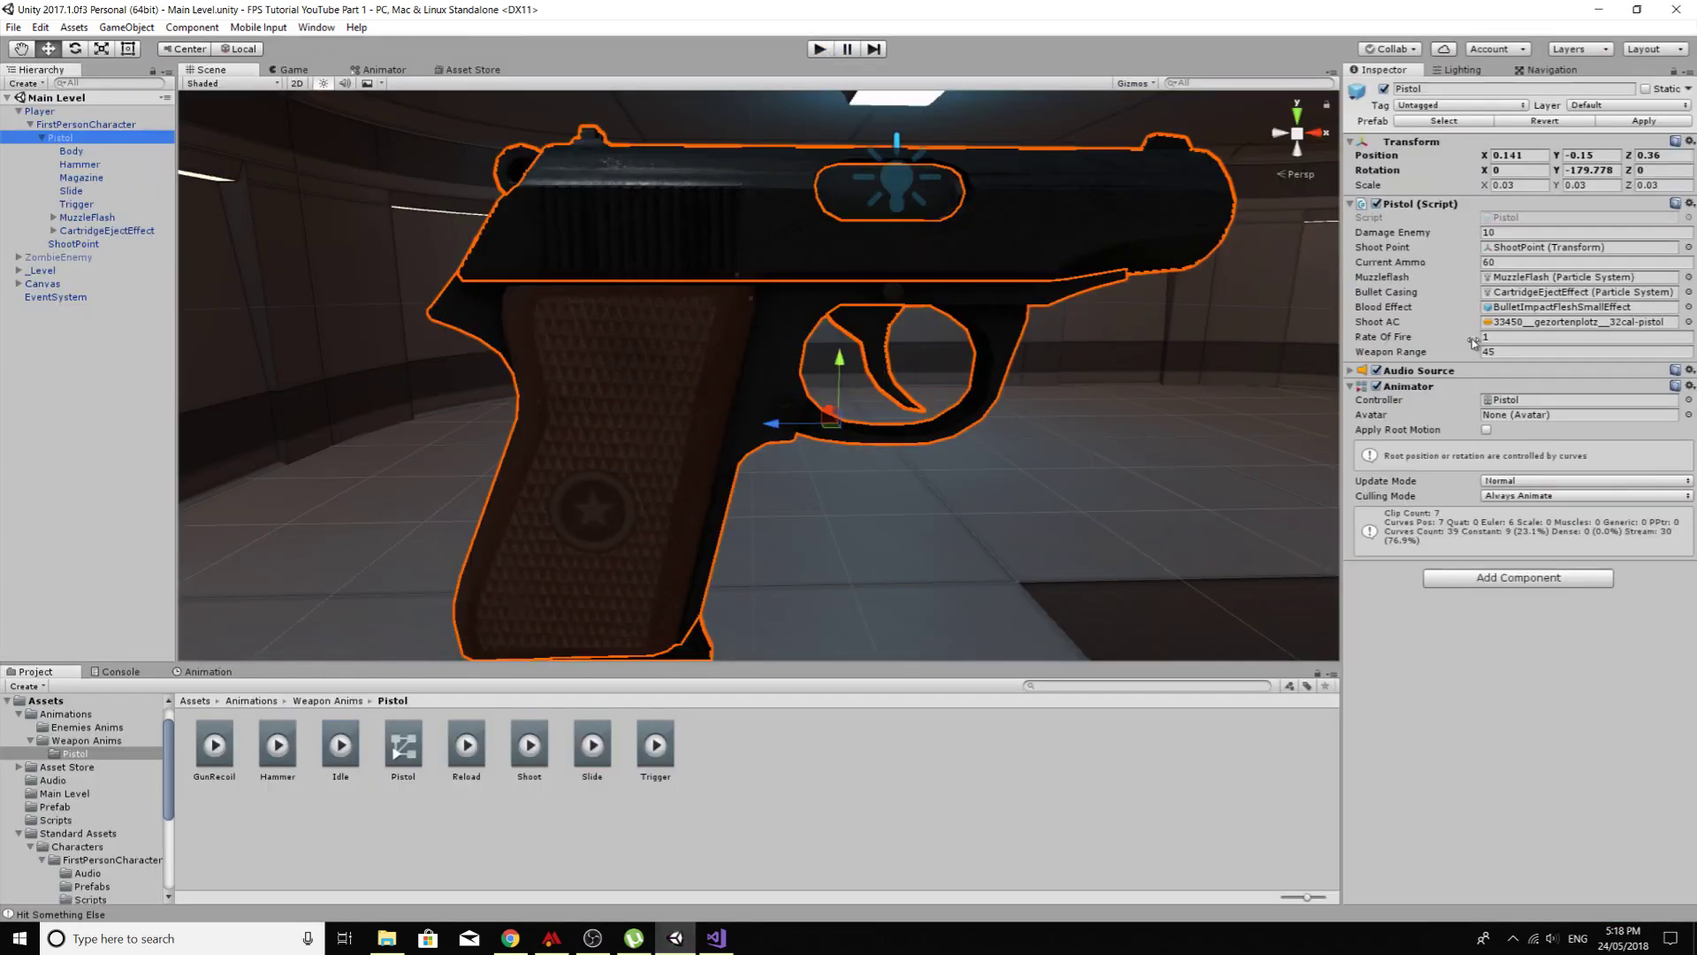
pyautogui.click(1499, 341)
pyautogui.doubleClick(1500, 337)
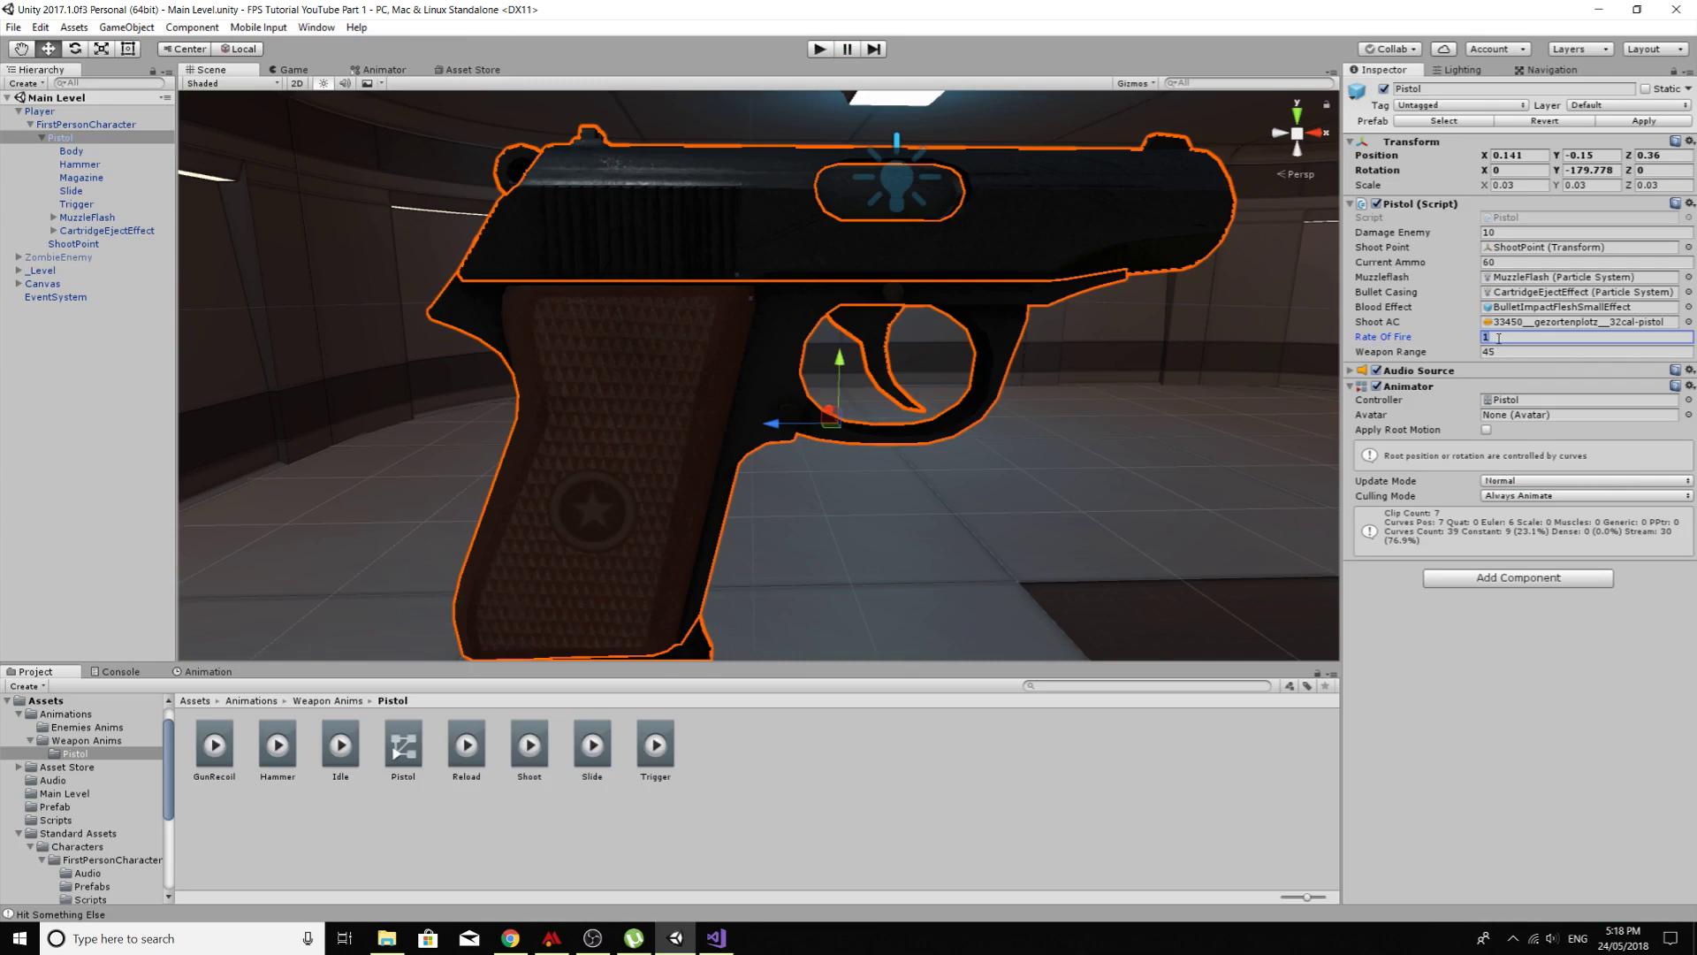
pyautogui.write('0.5')
pyautogui.click(820, 49)
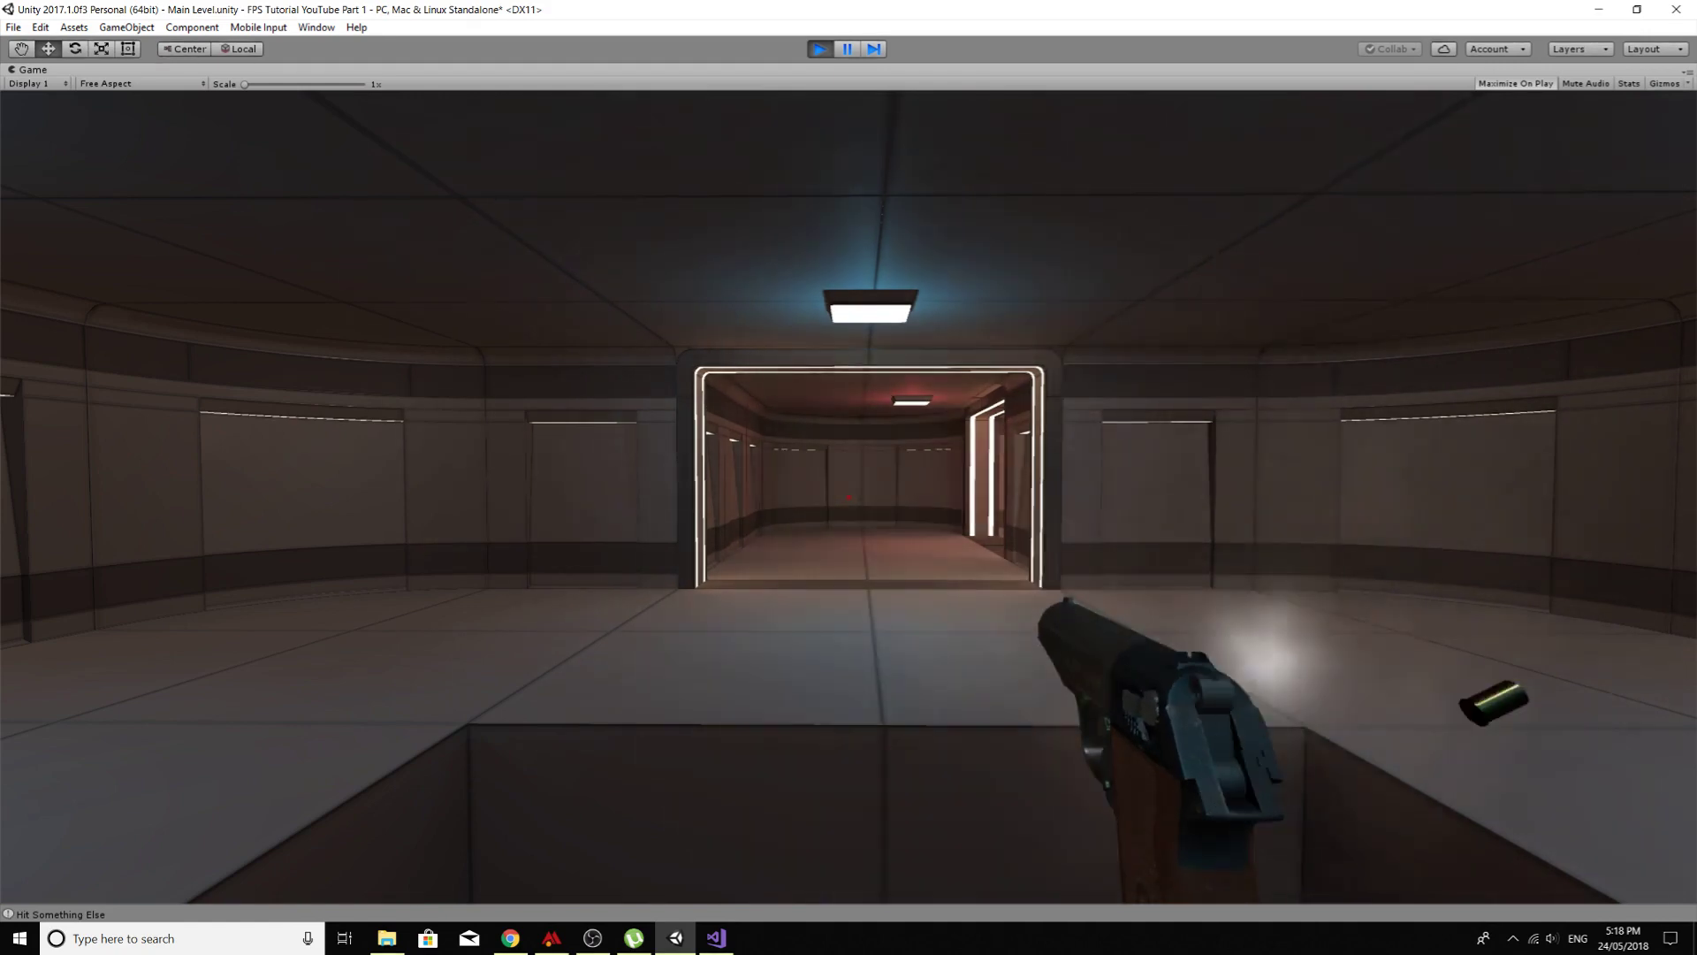
pyautogui.press('Escape')
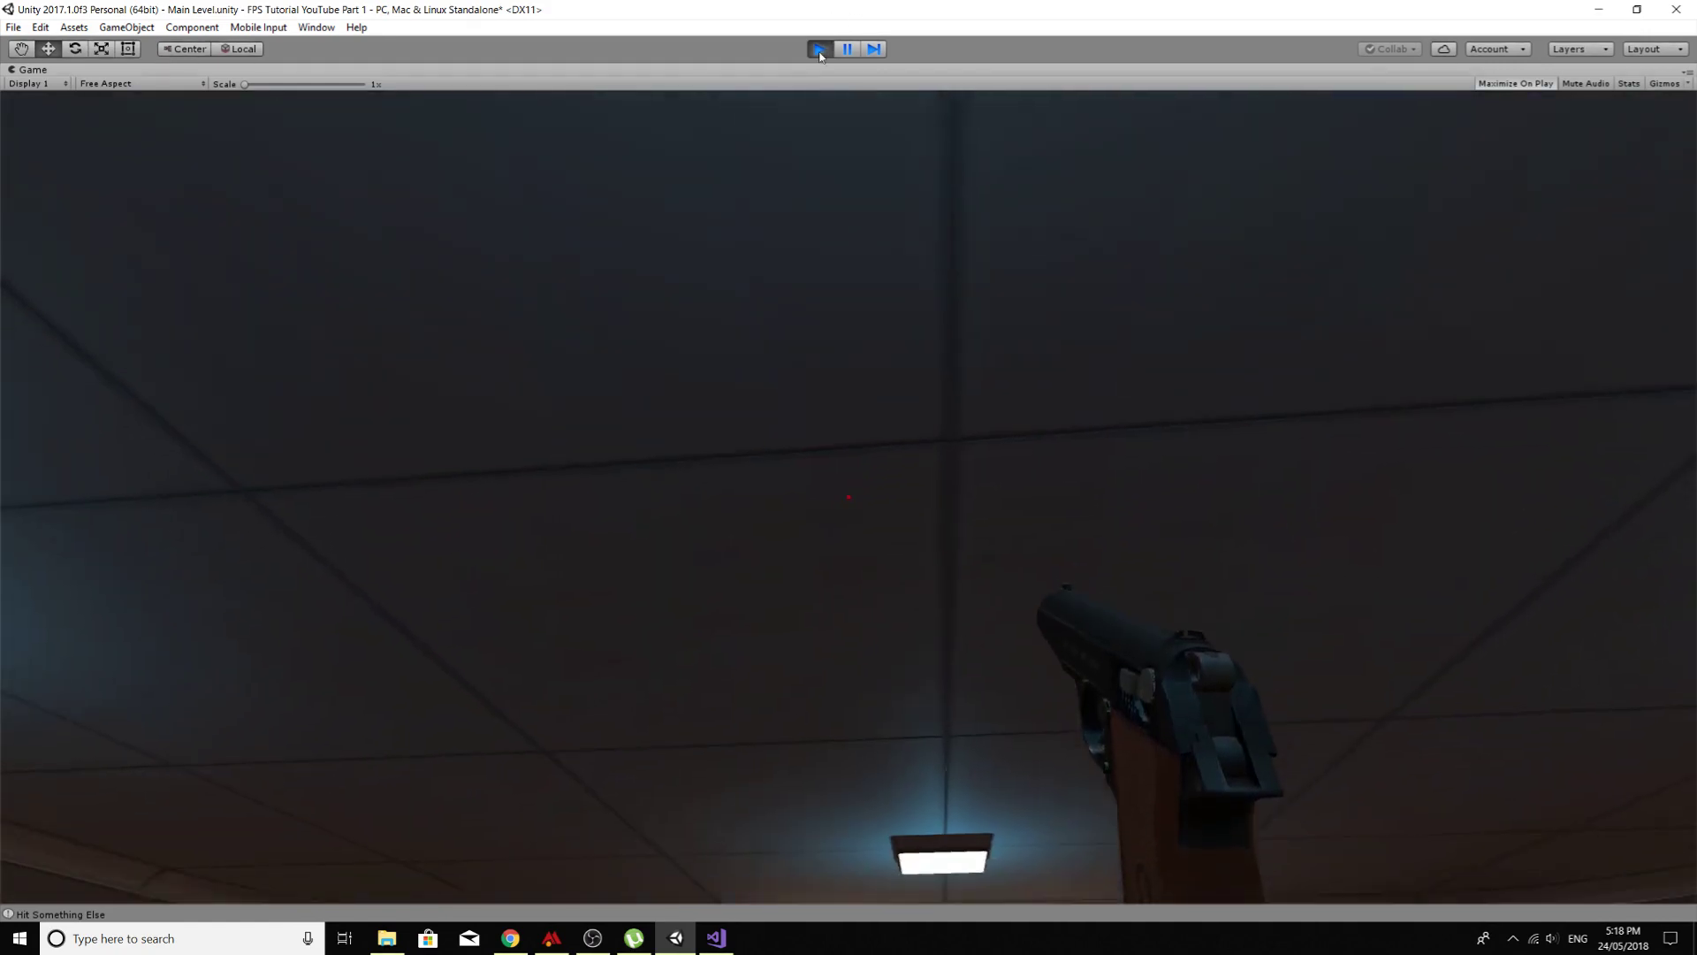
pyautogui.click(820, 49)
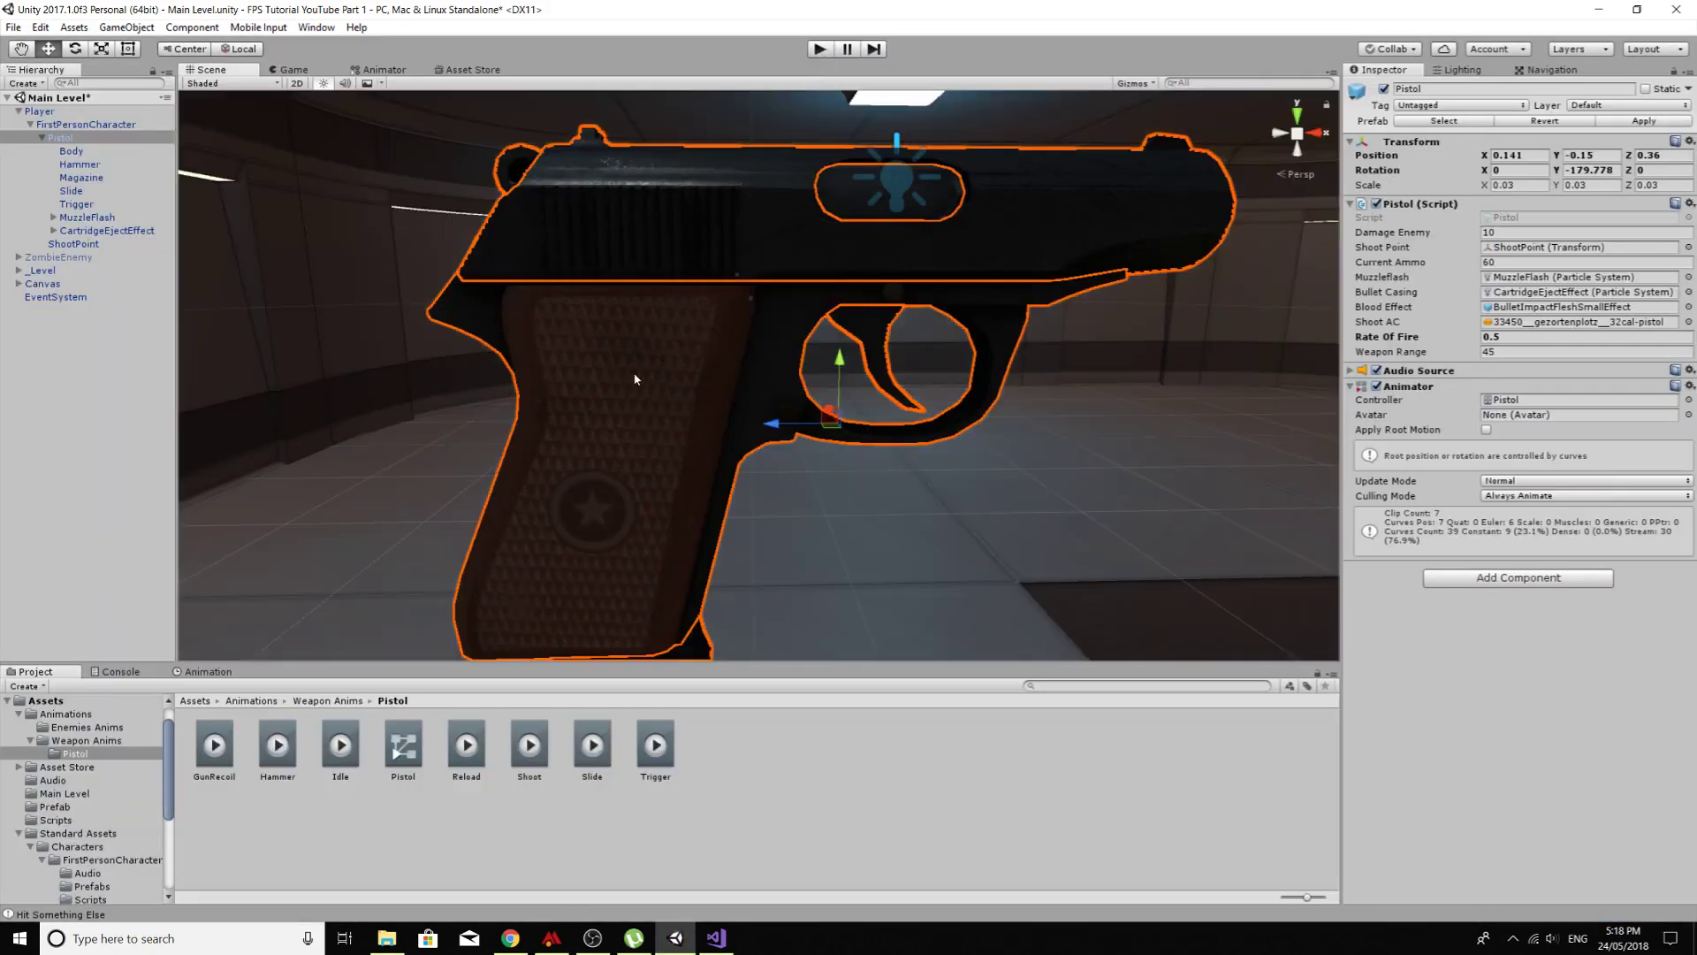
# Step: Save the Main Level scene with the pistol's Rate Of Fire of 0.5
pyautogui.hotkey('ctrl', 's')
pyautogui.scroll(-5, 817, 414)
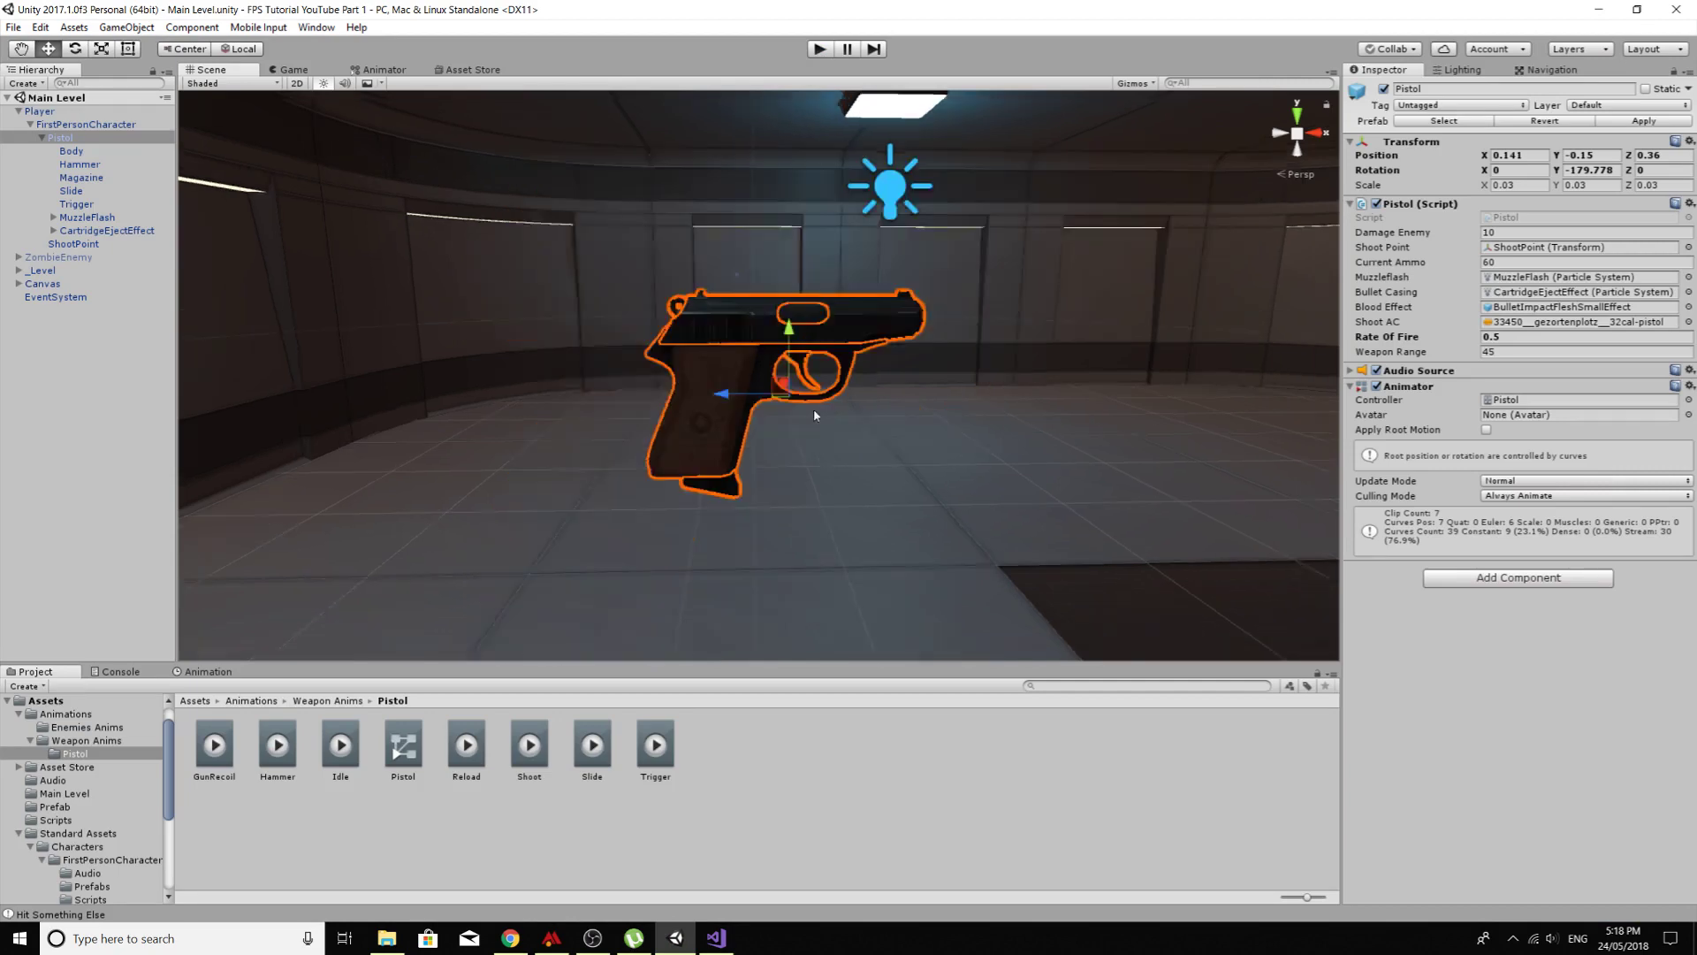